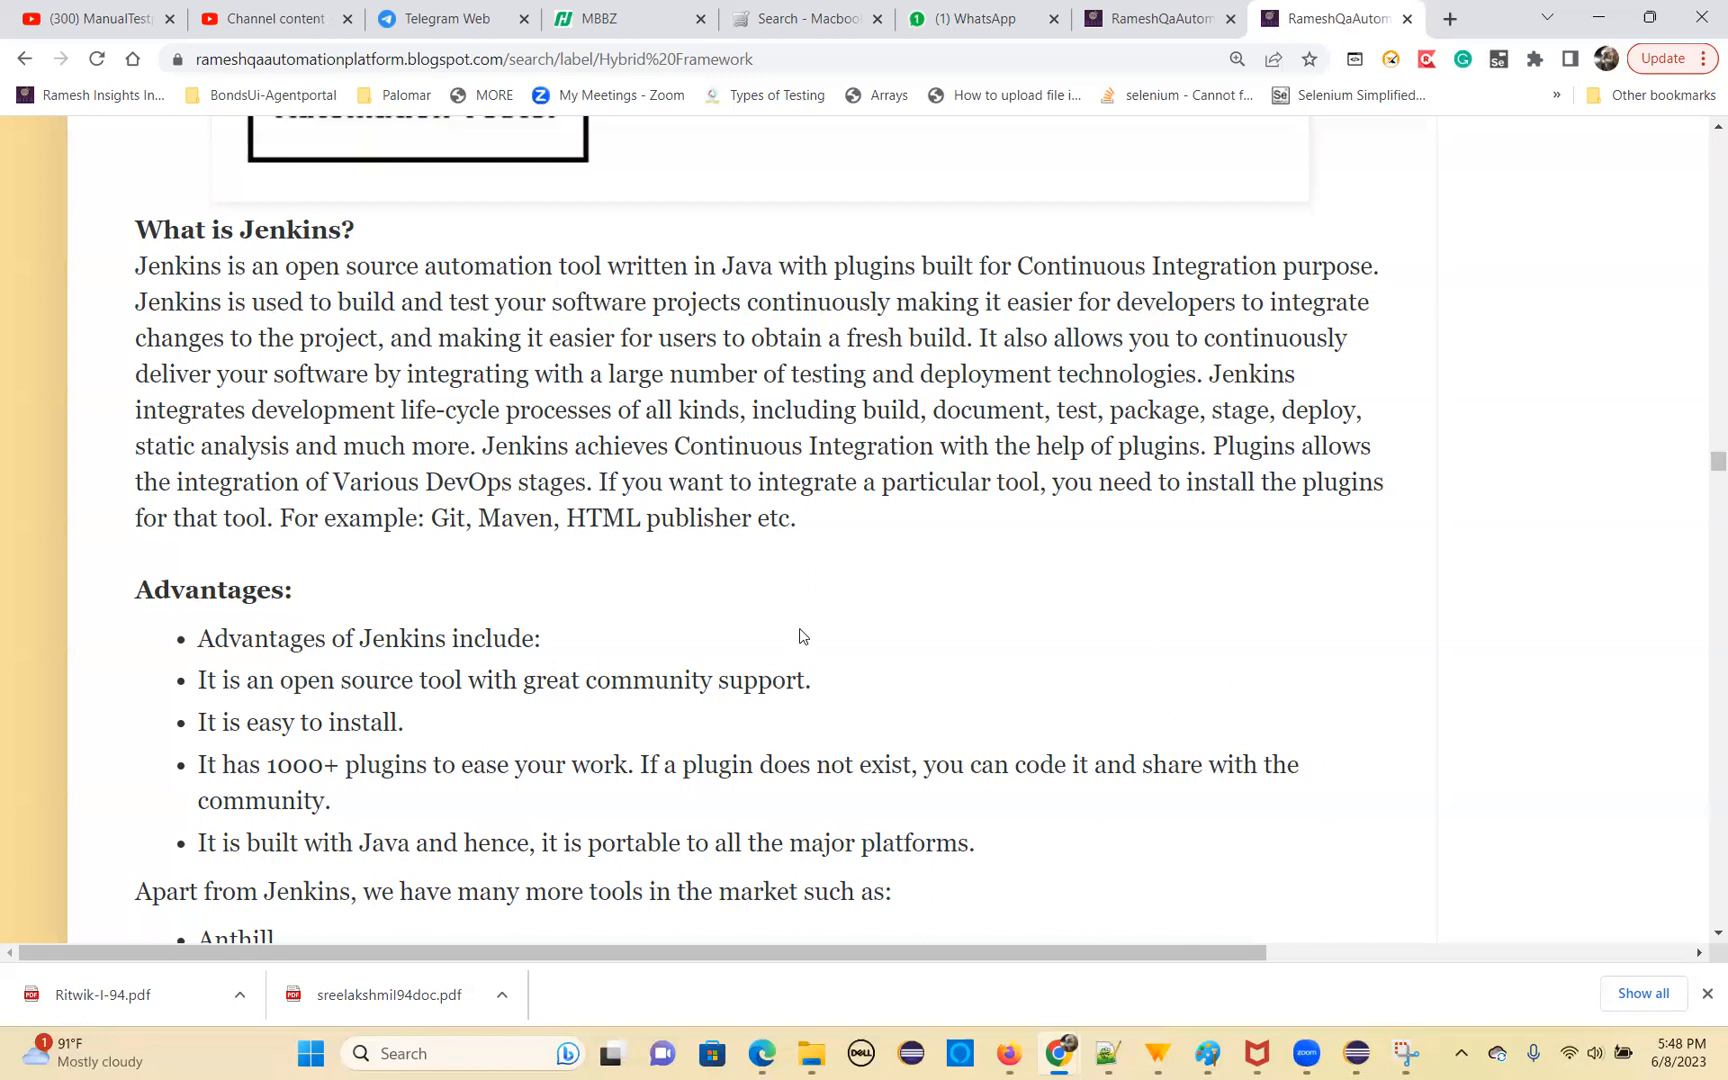
Review the blog's CI diagram, the Jenkins description and advantages, and the list of alternative tools from Anthill to Team City
scroll(798, 634, "down", 2)
scroll(752, 779, "up", 6)
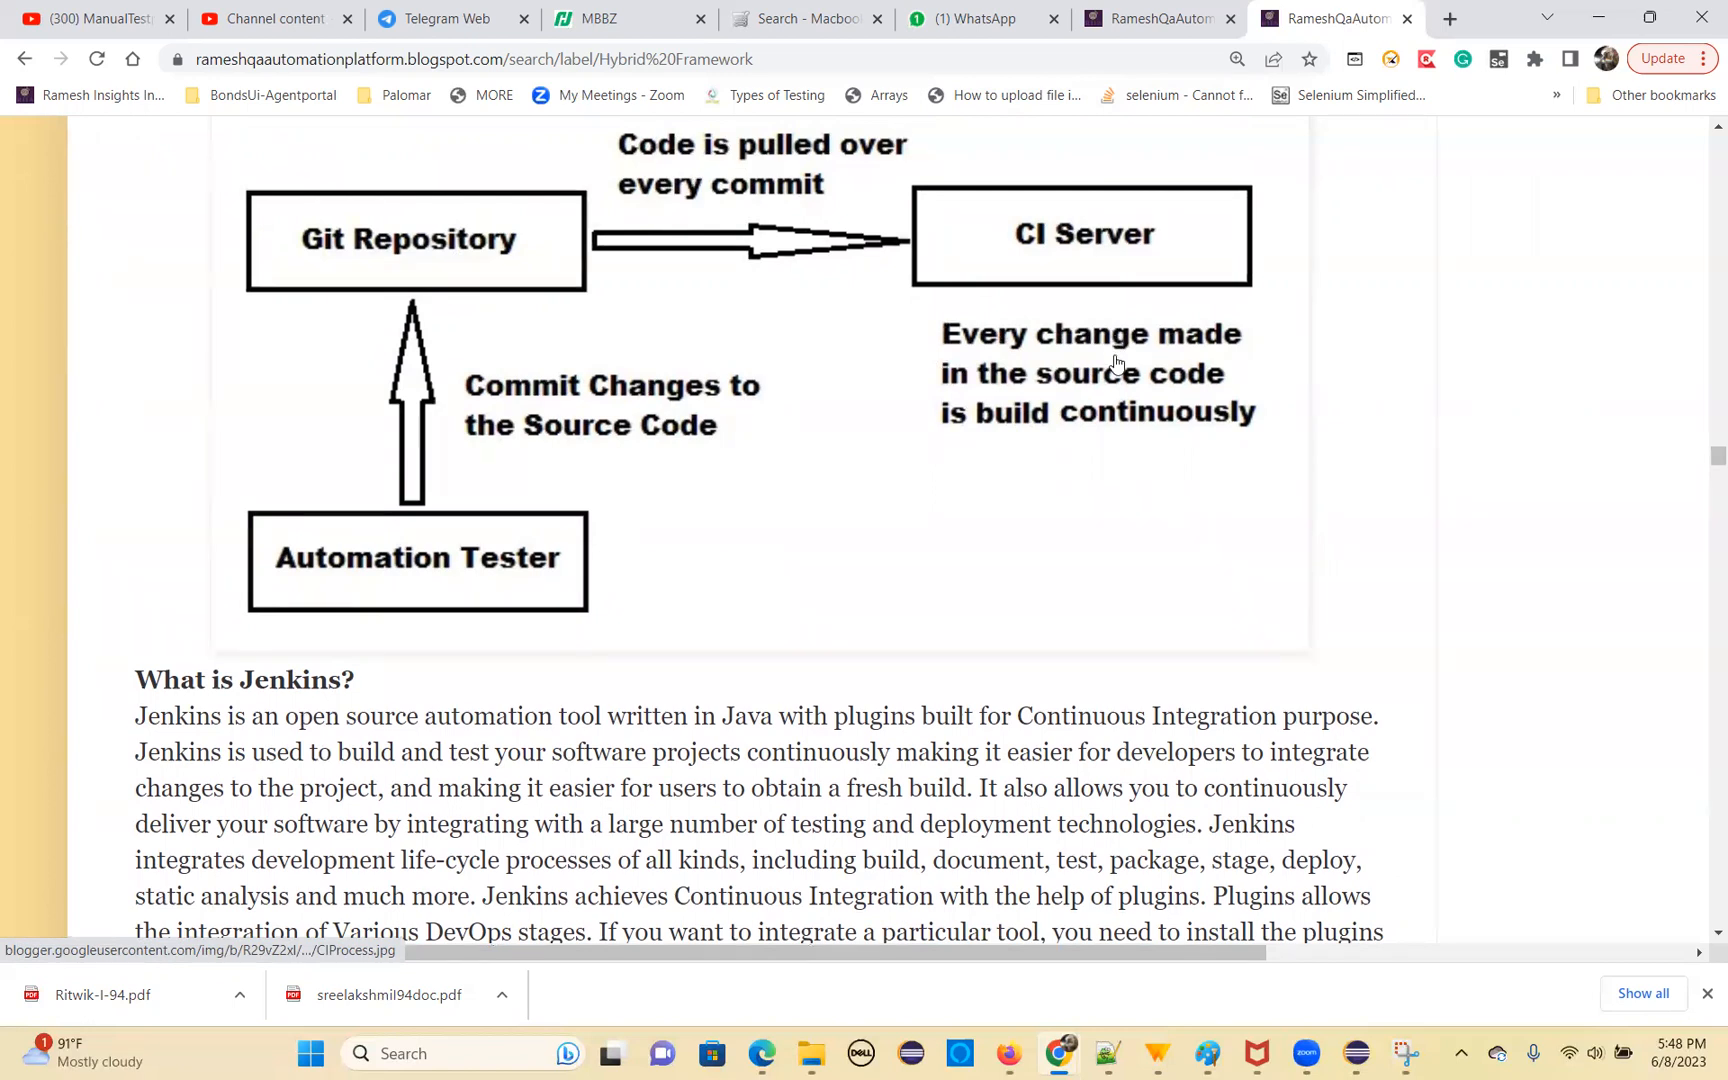
scroll(933, 492, "down", 1)
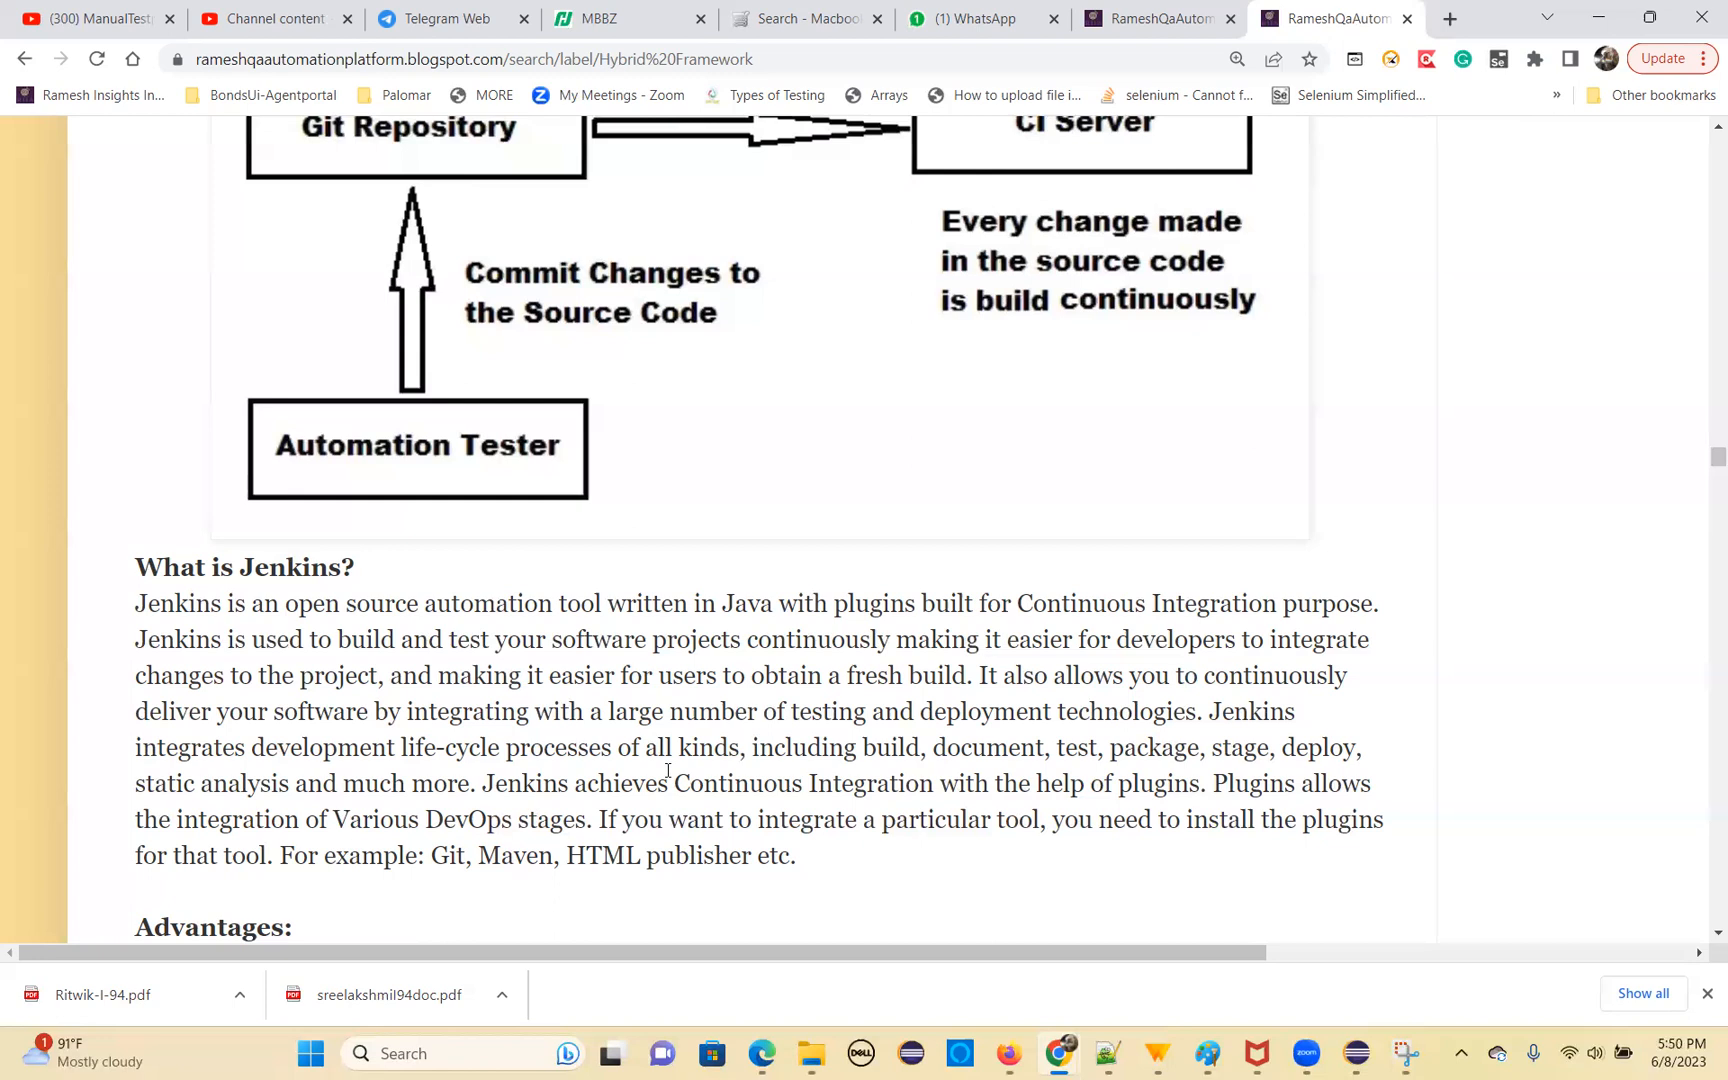
scroll(690, 775, "down", 5)
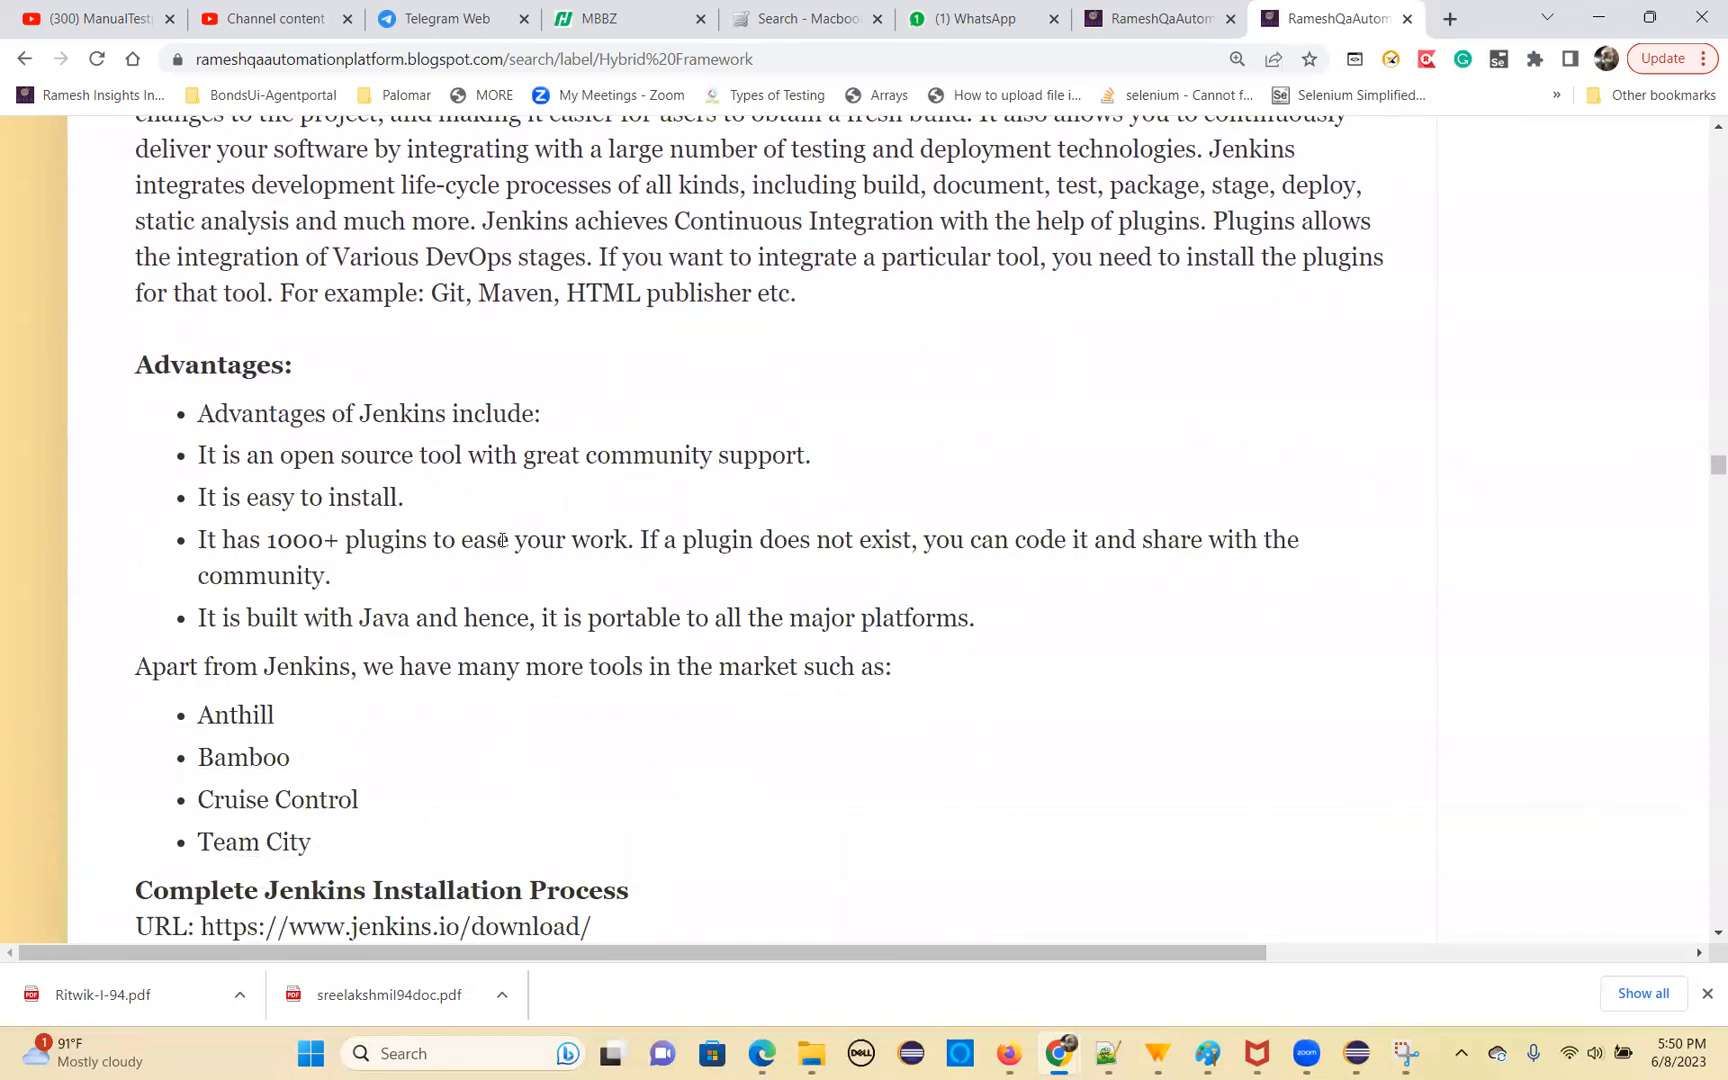
scroll(503, 541, "down", 1)
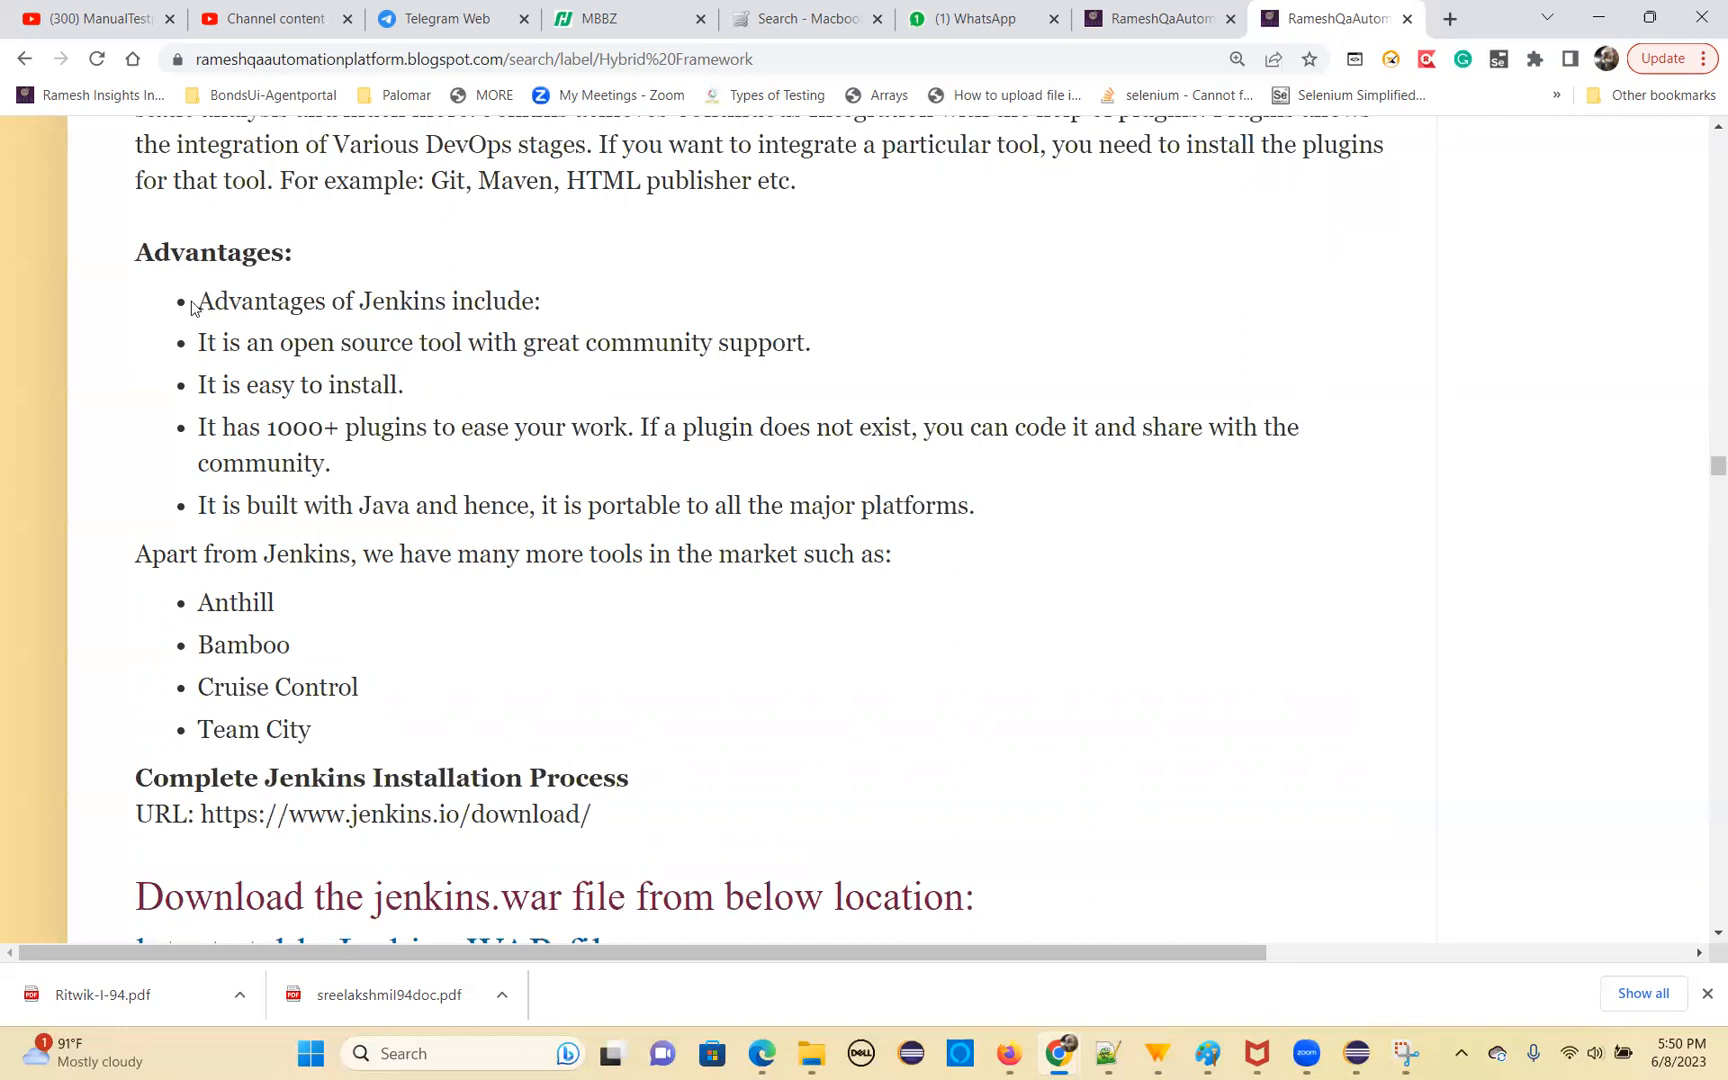
left_click_drag(214, 606, 346, 688)
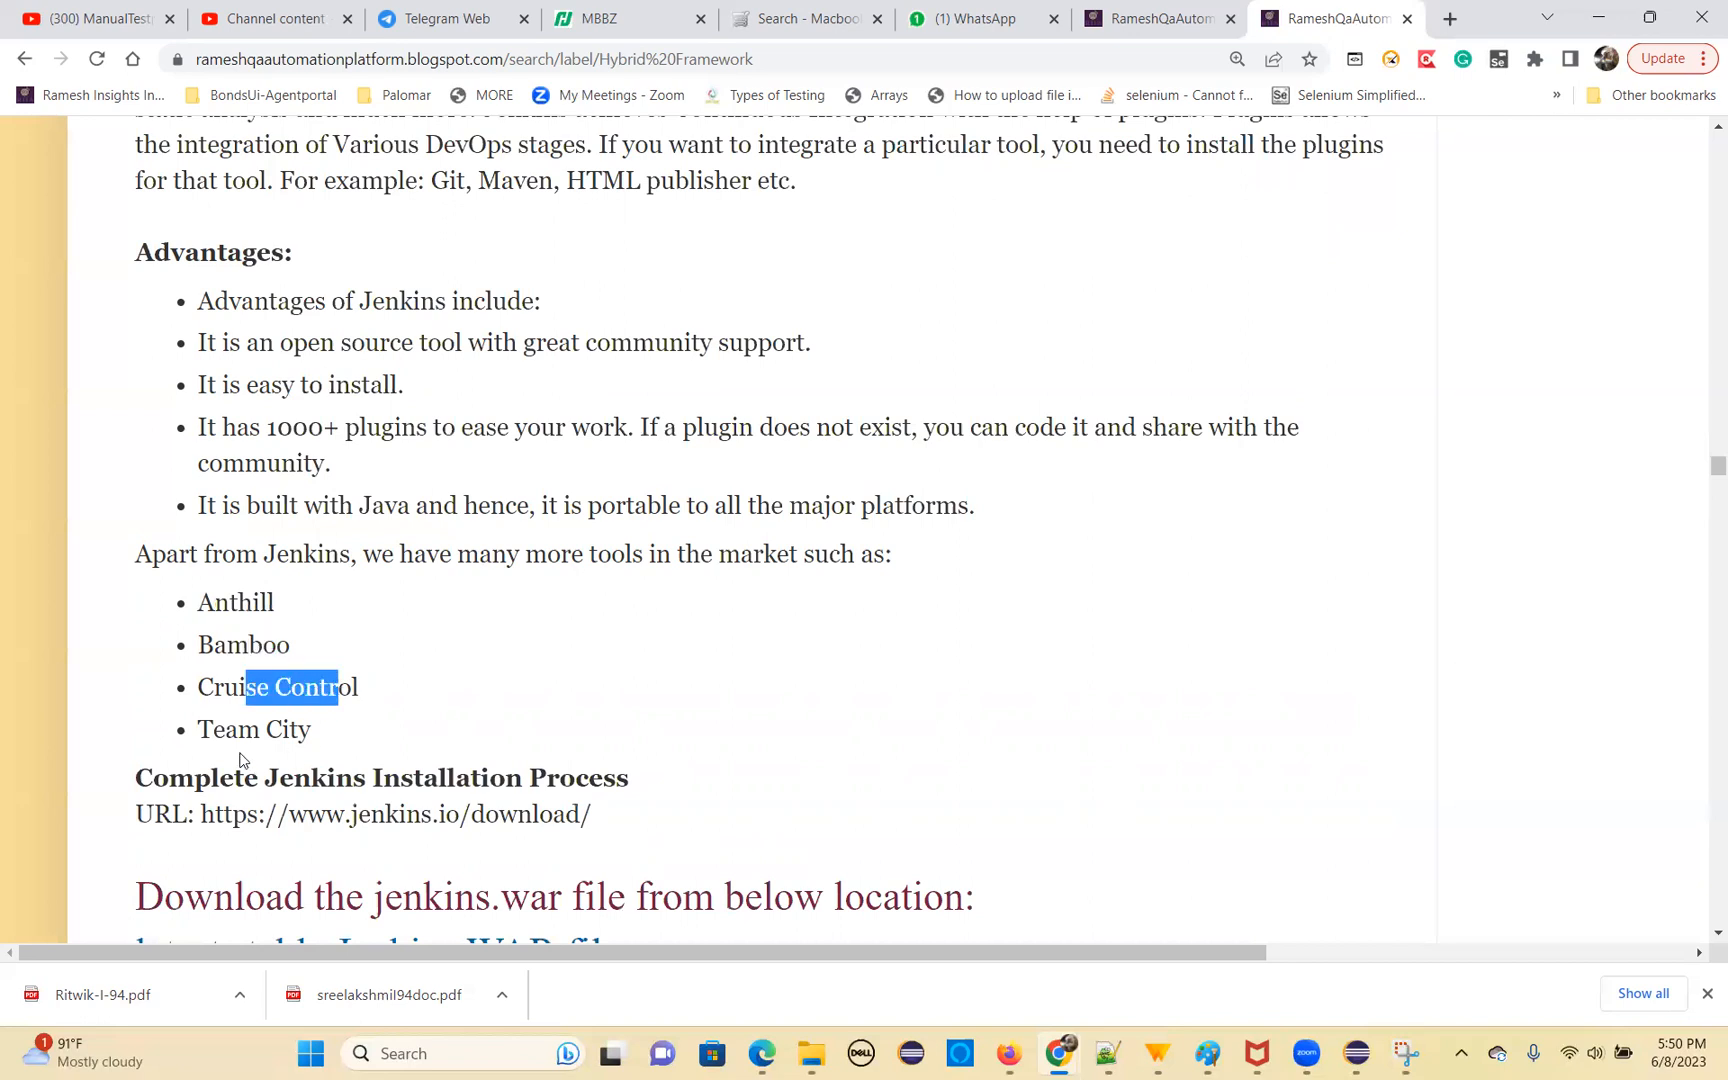
left_click_drag(213, 729, 353, 560)
left_click_drag(202, 600, 347, 725)
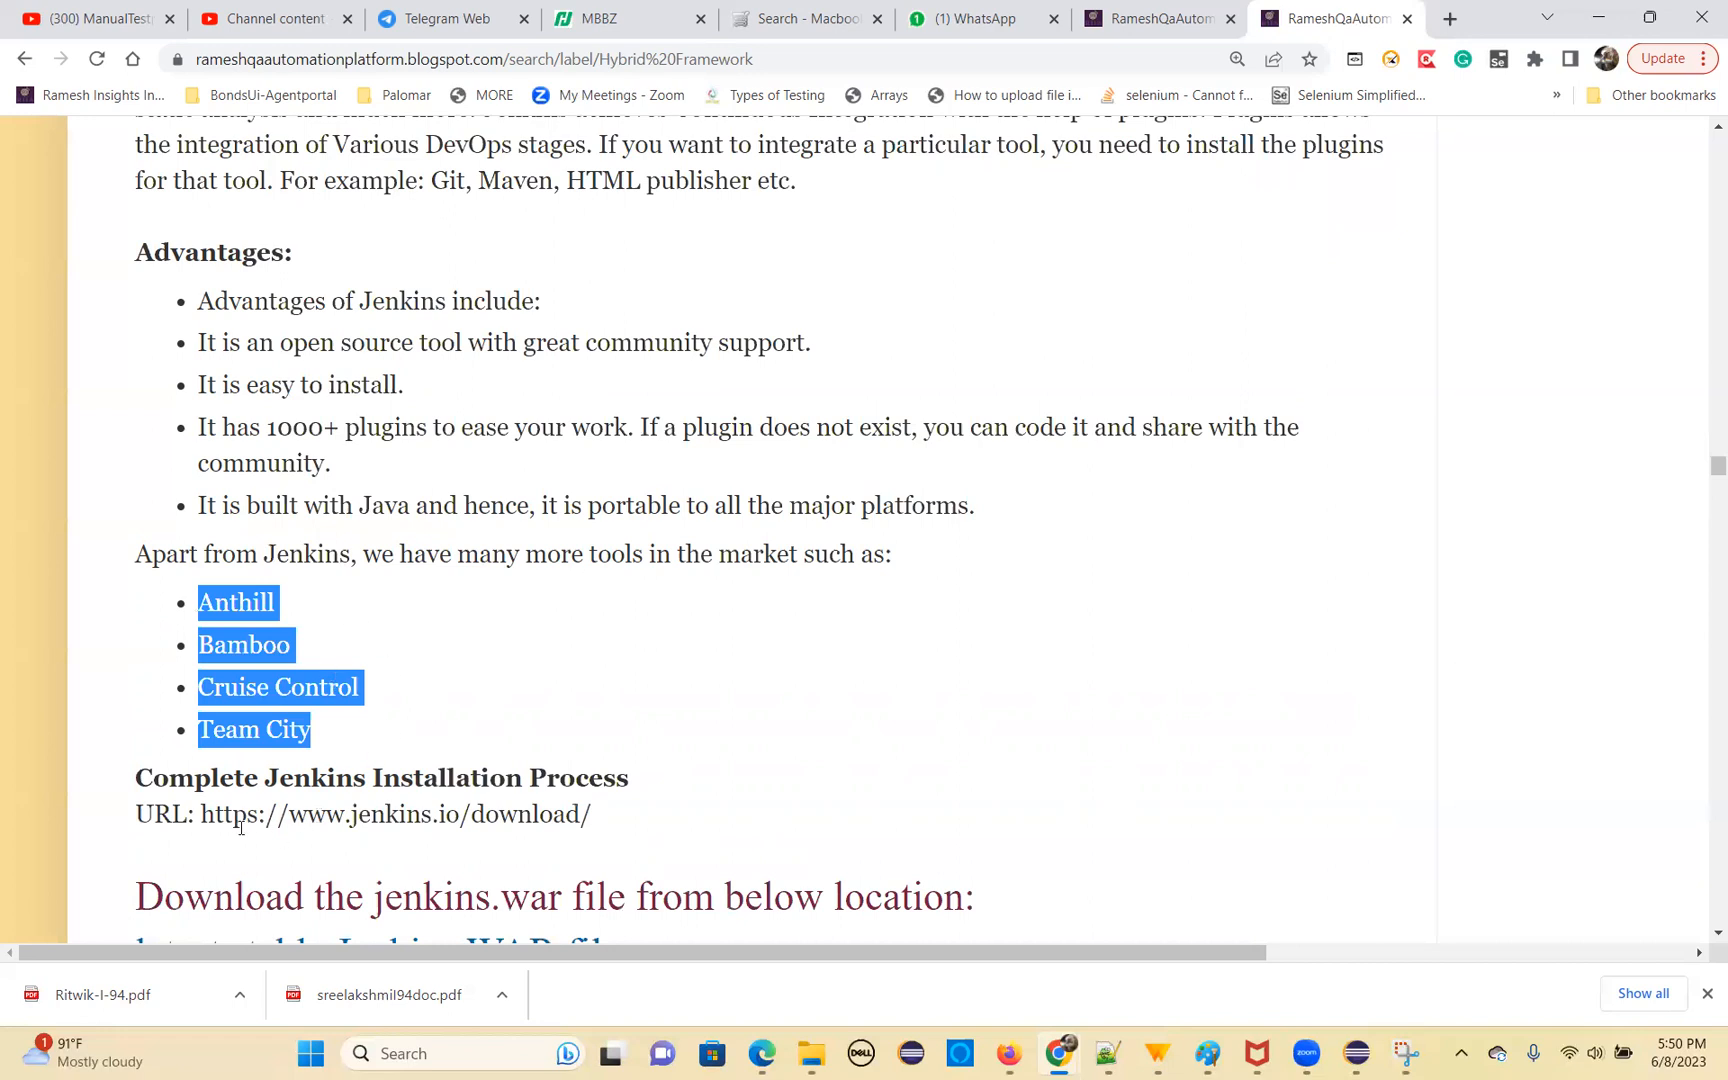
left_click_drag(201, 813, 614, 816)
key("ctrl+c")
left_click(1441, 15)
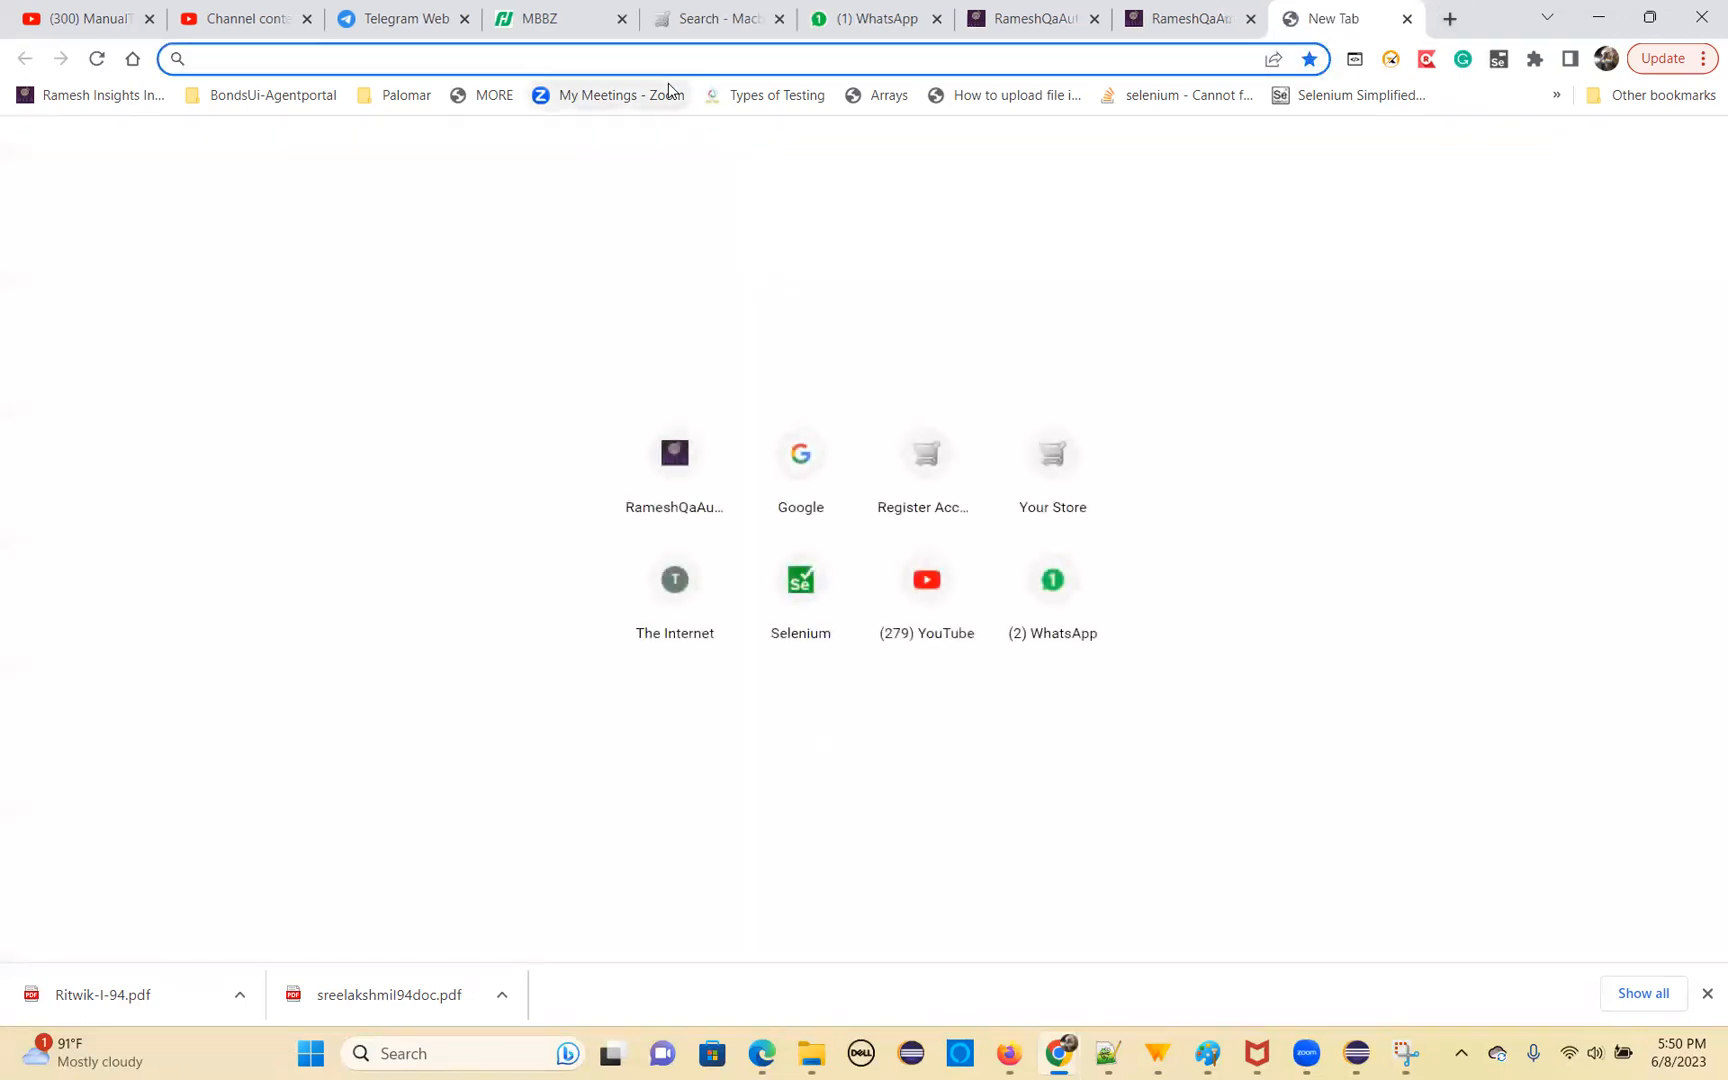
key("ctrl+v")
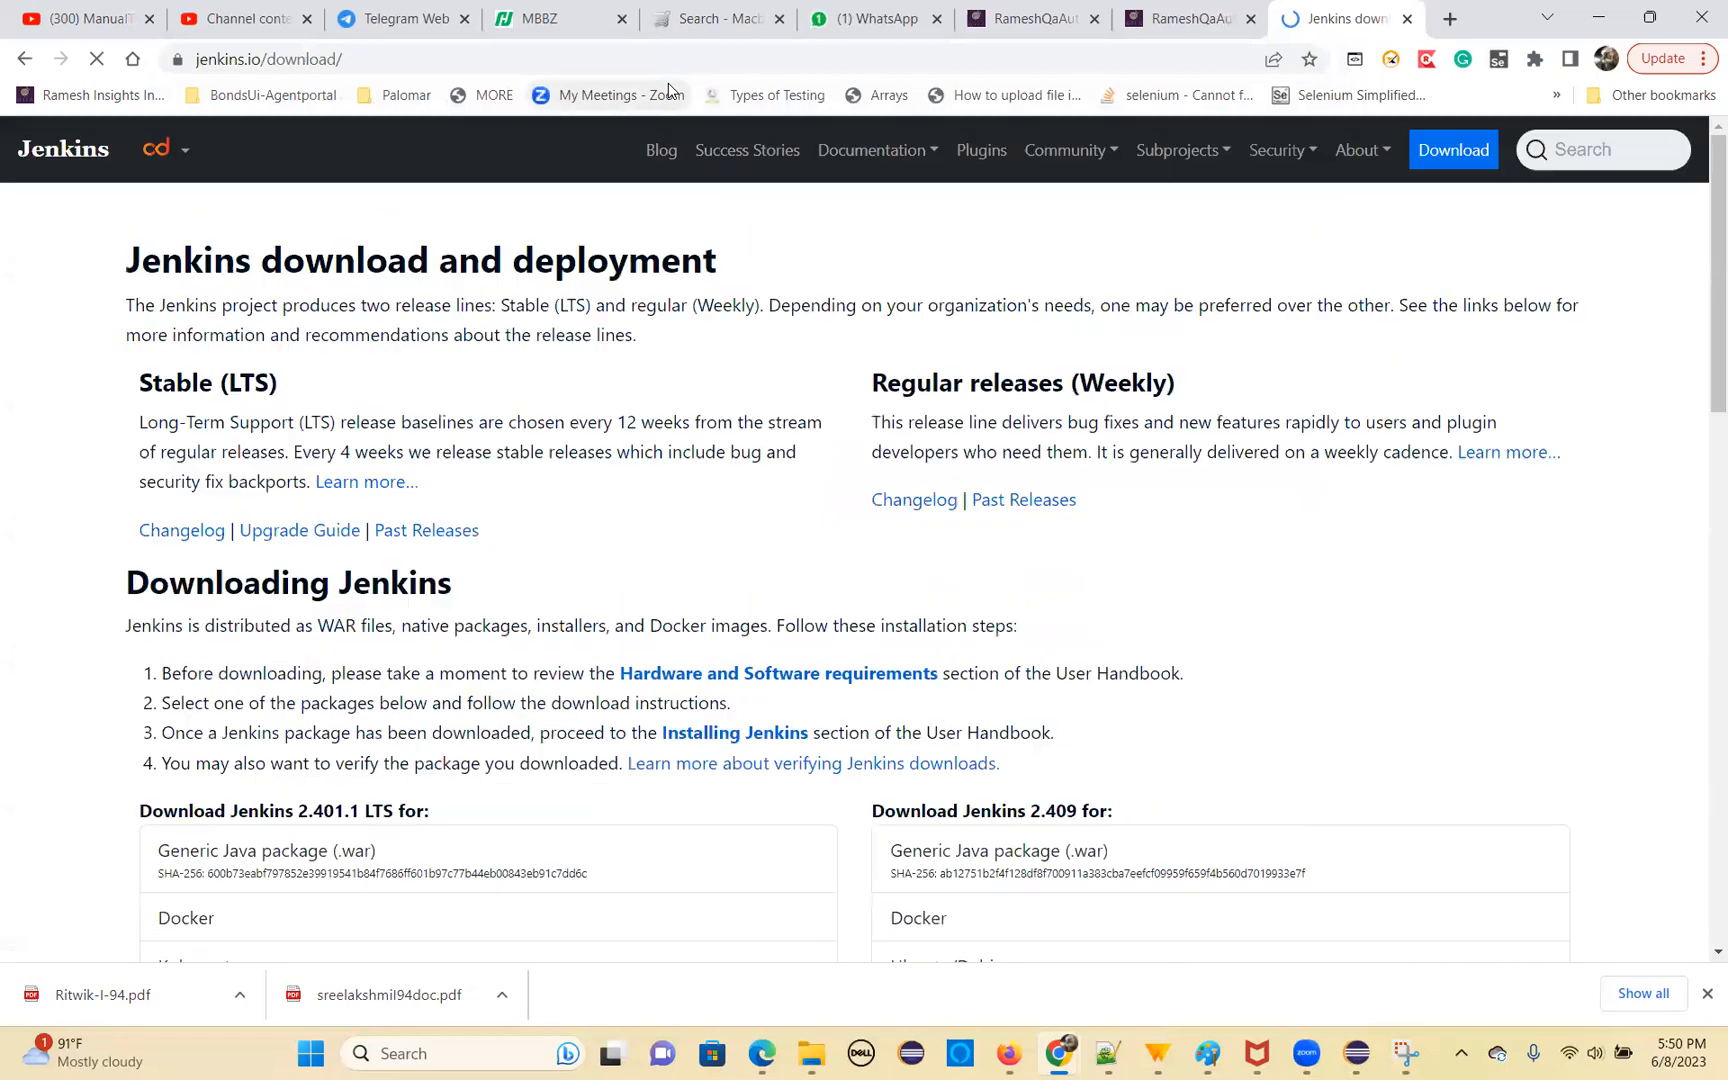
Download the Generic Java package (.war) of Jenkins 2.401.1 LTS and save it as jenkins.war
scroll(535, 557, "down", 1)
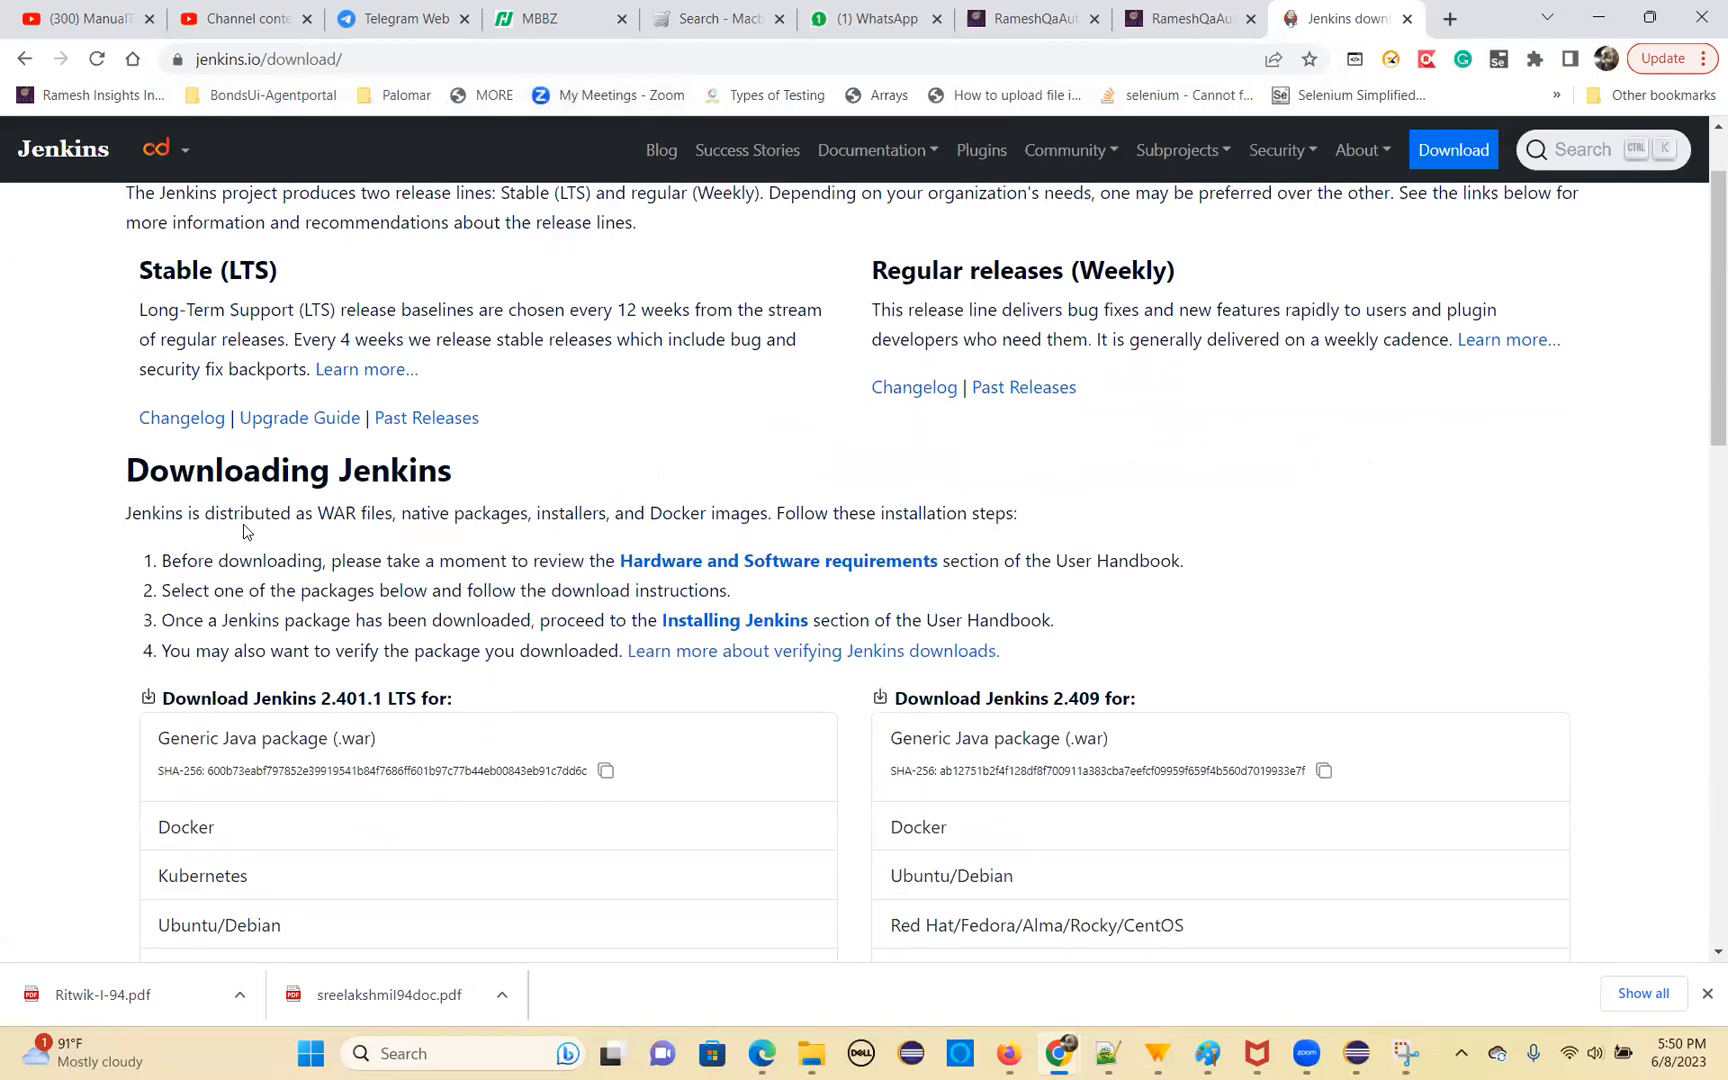
scroll(360, 570, "down", 2)
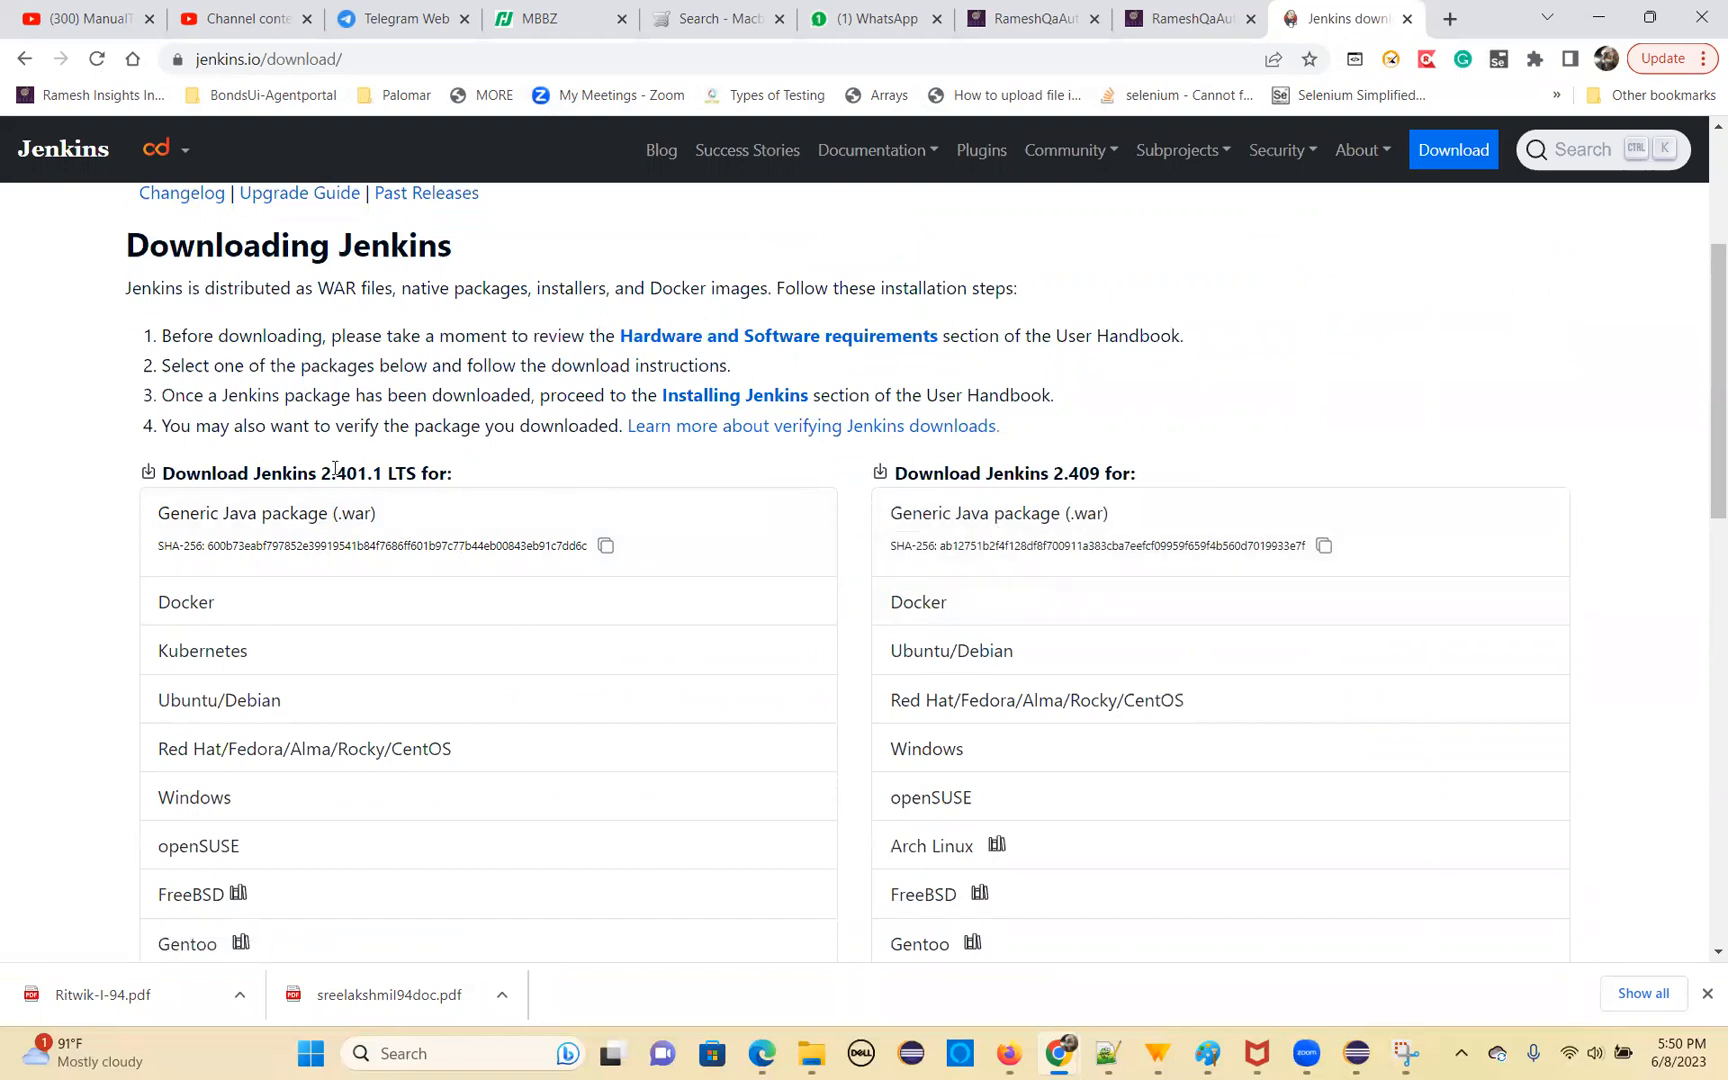
left_click_drag(320, 474, 416, 474)
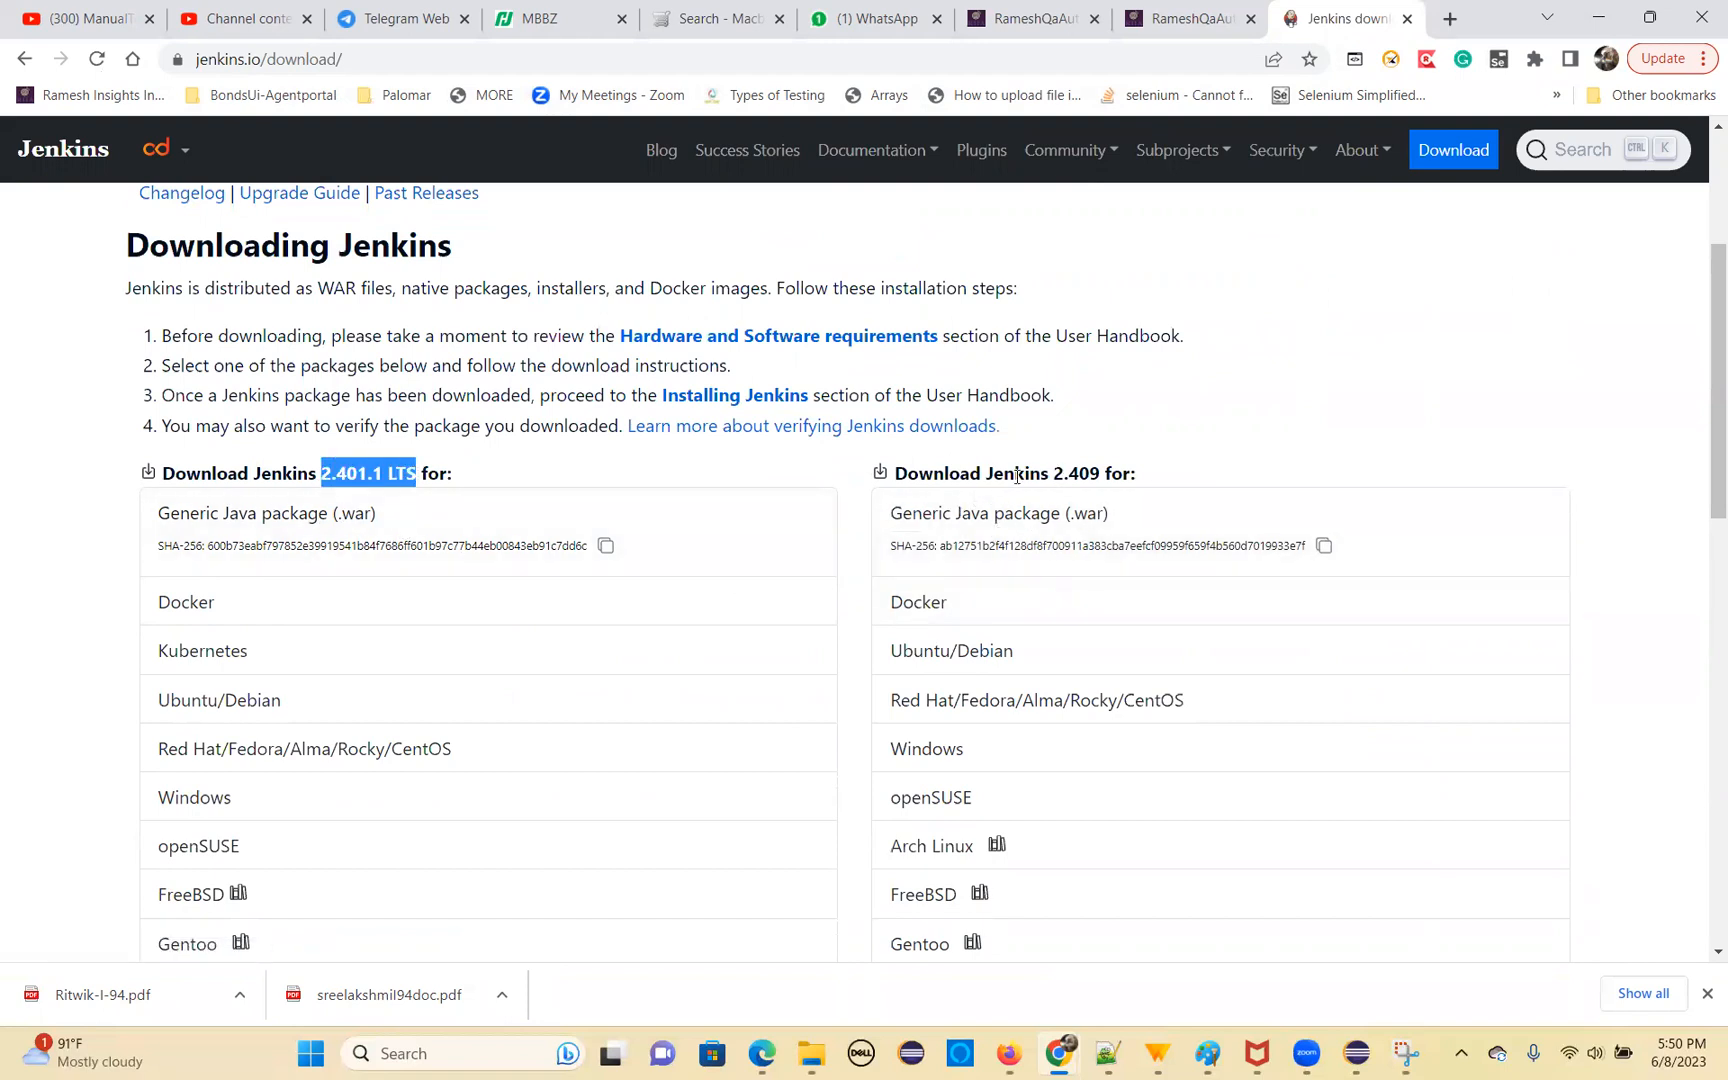
left_click_drag(1014, 474, 1162, 474)
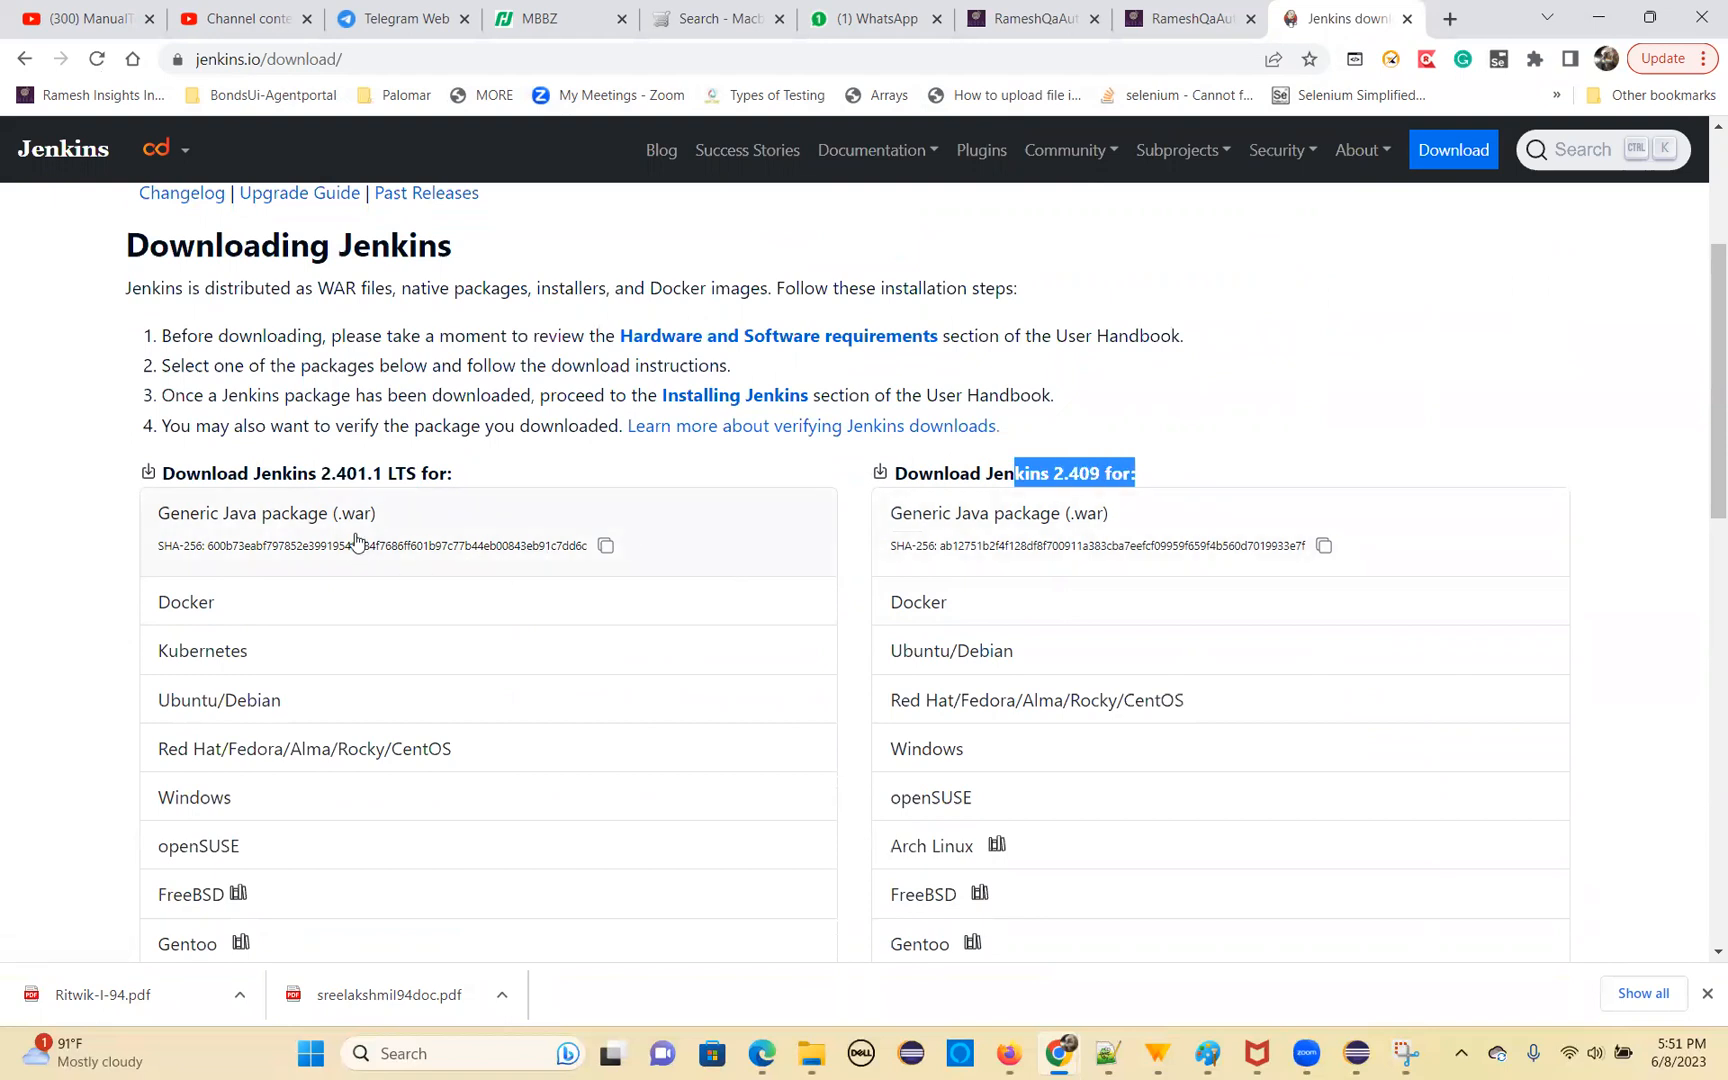
left_click(247, 519)
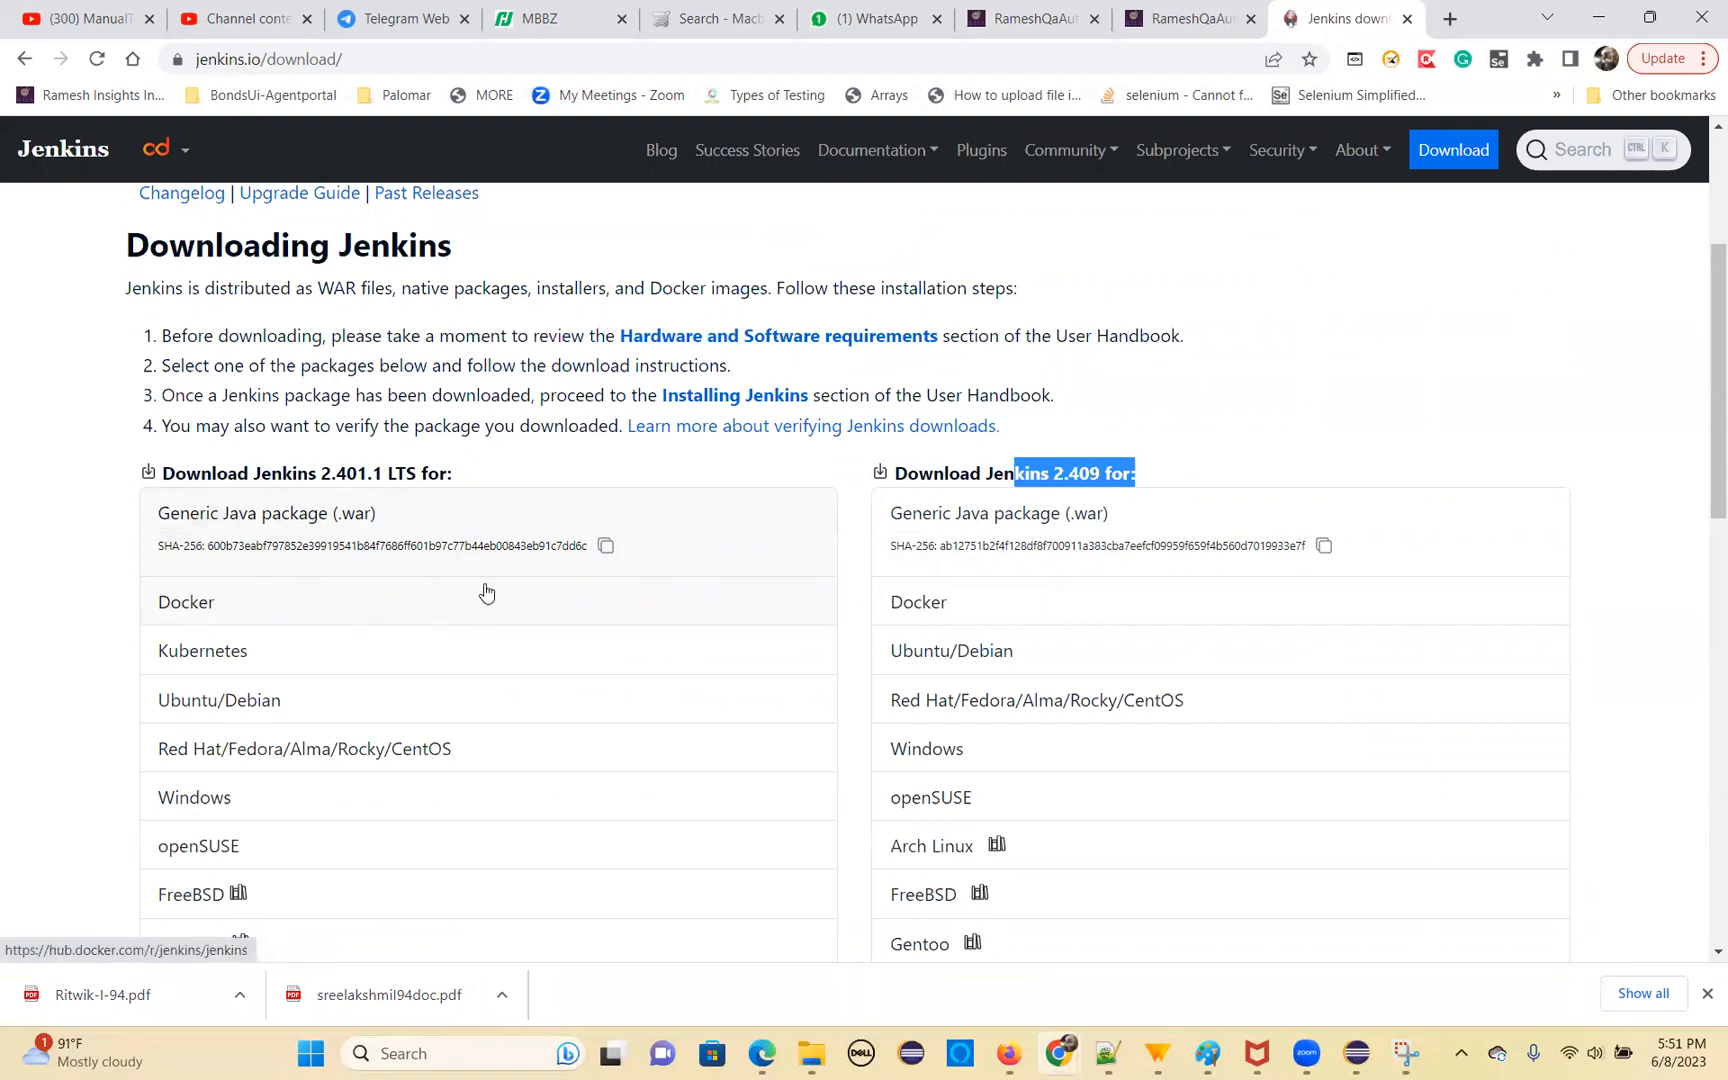
left_click(1062, 942)
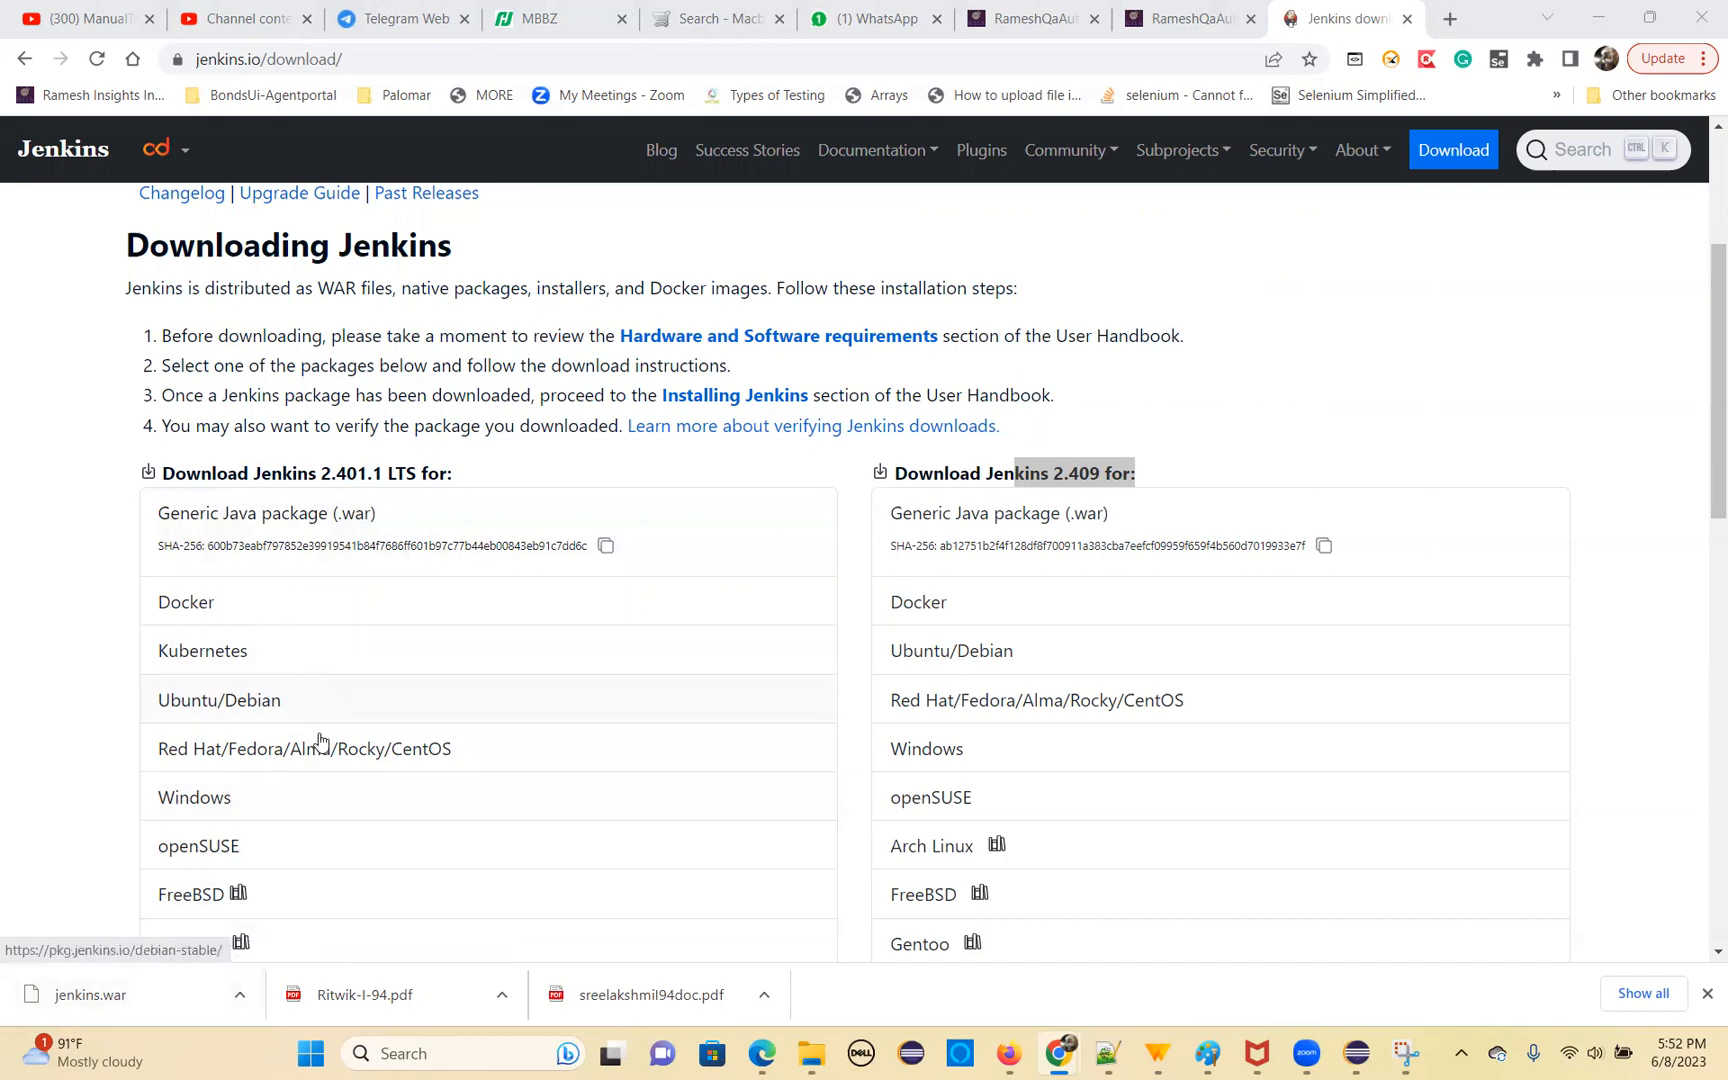
Switch to File Explorer and delete the .jenkins folder from the personal profile folder under C:\Users
mouse_move(807, 1055)
left_click(787, 965)
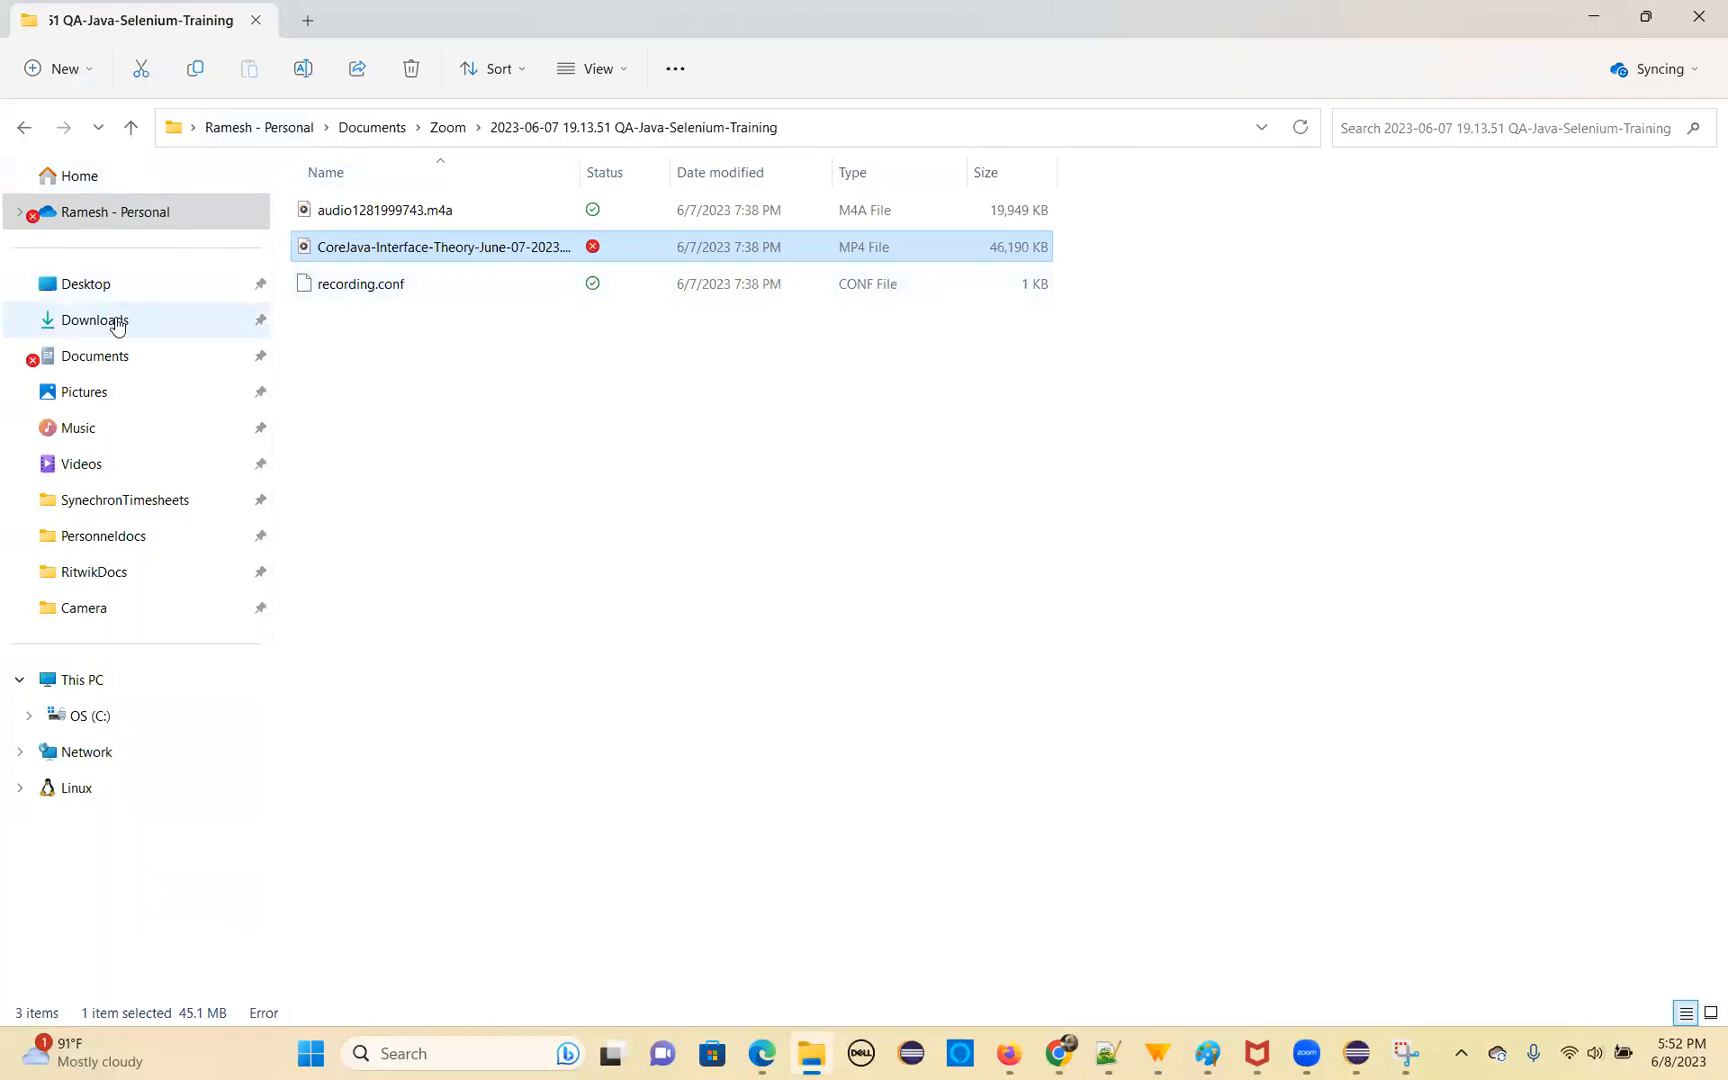
left_click(90, 690)
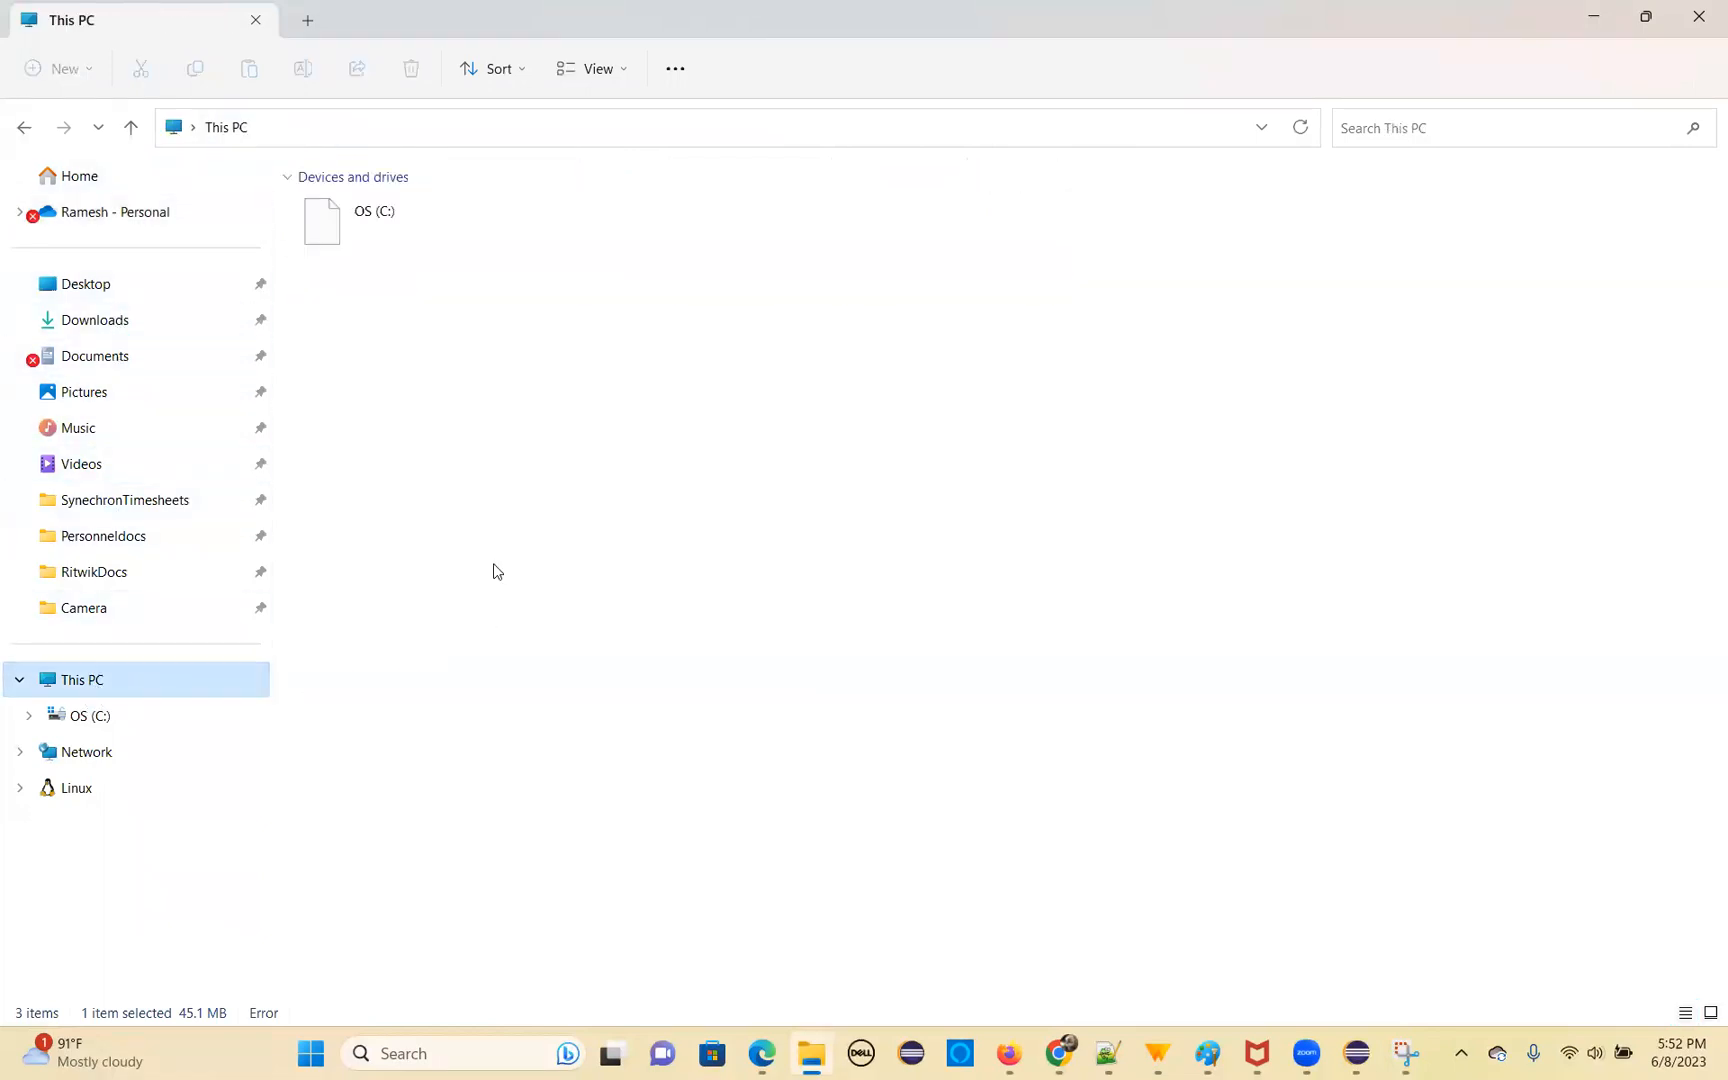
double_click(423, 221)
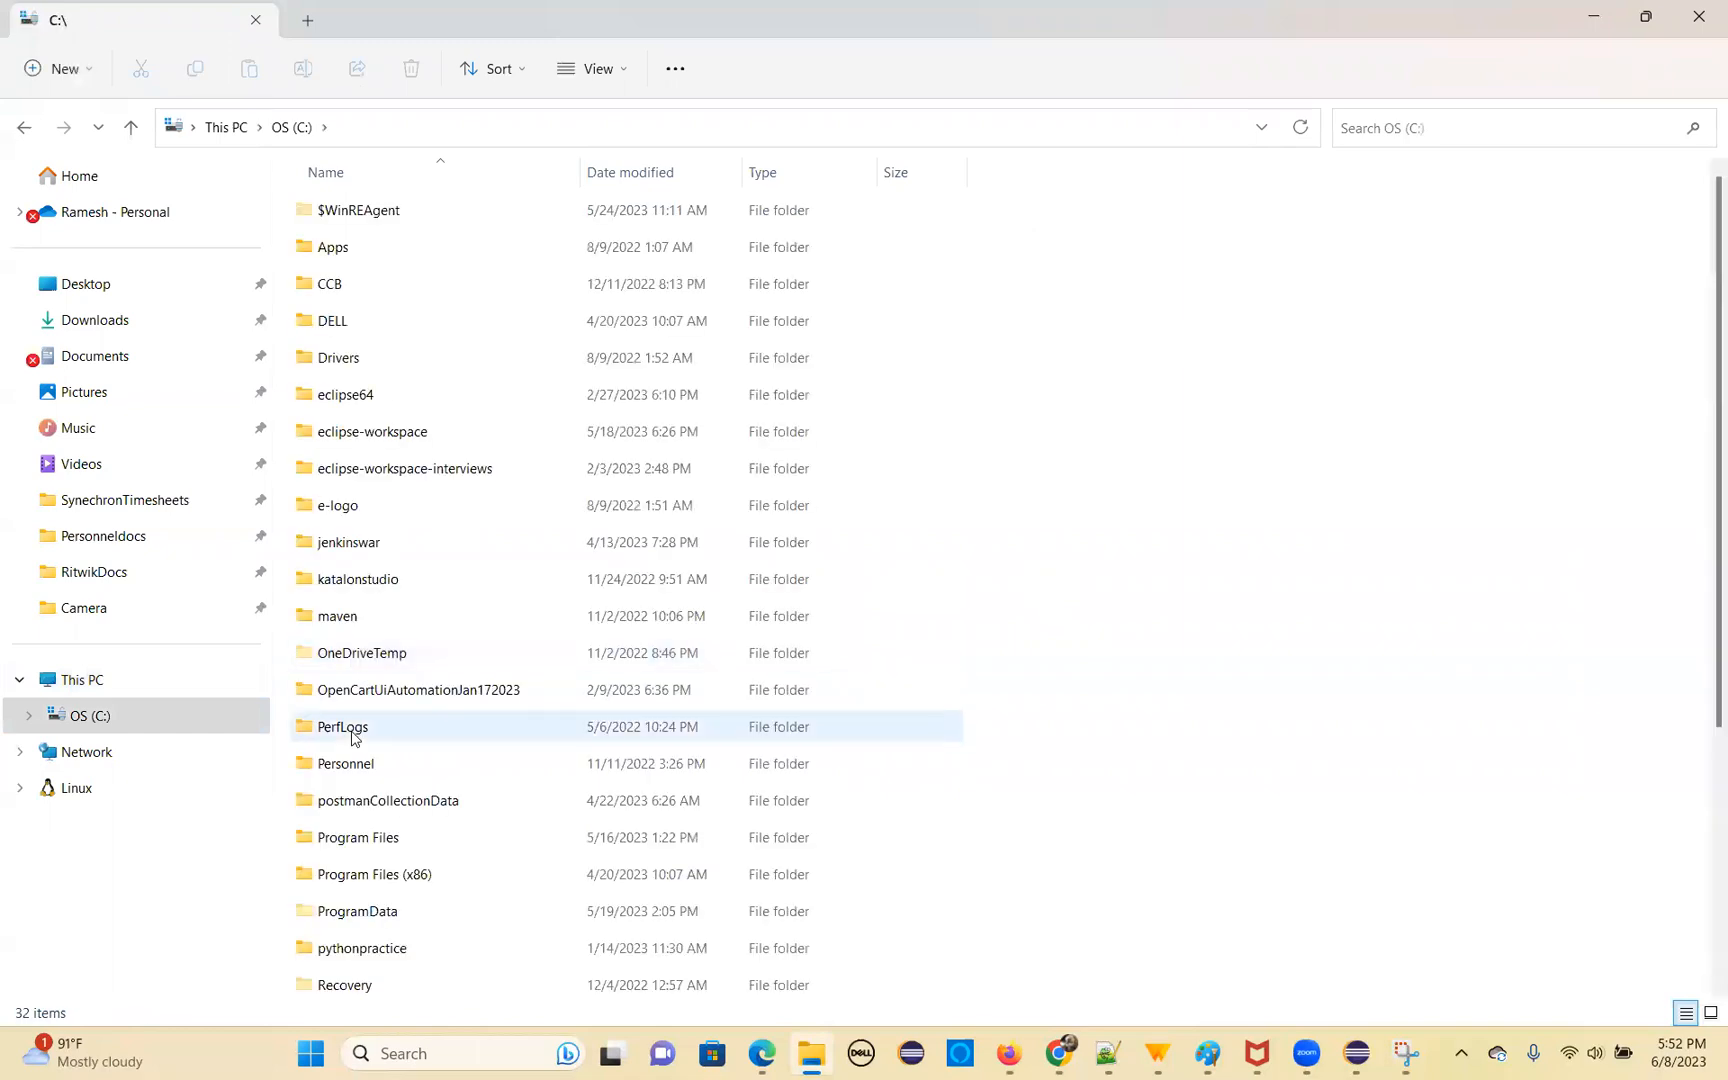
scroll(380, 868, "down", 4)
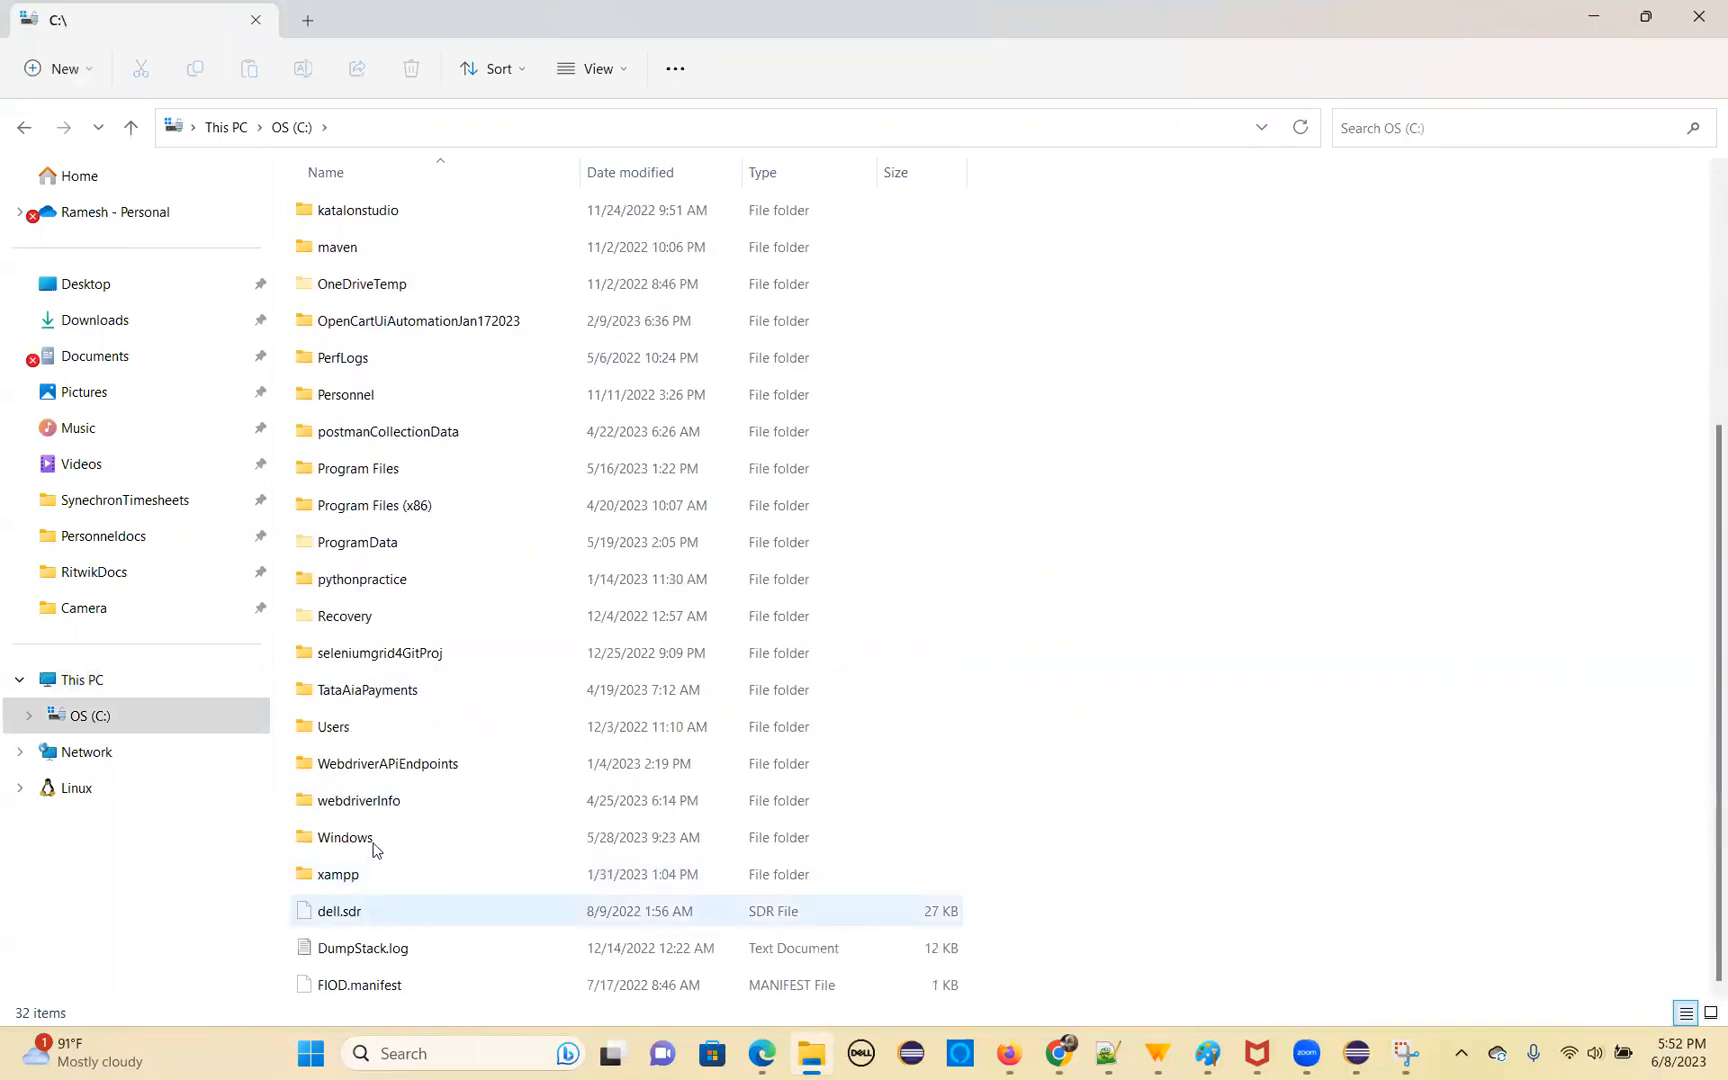
double_click(350, 726)
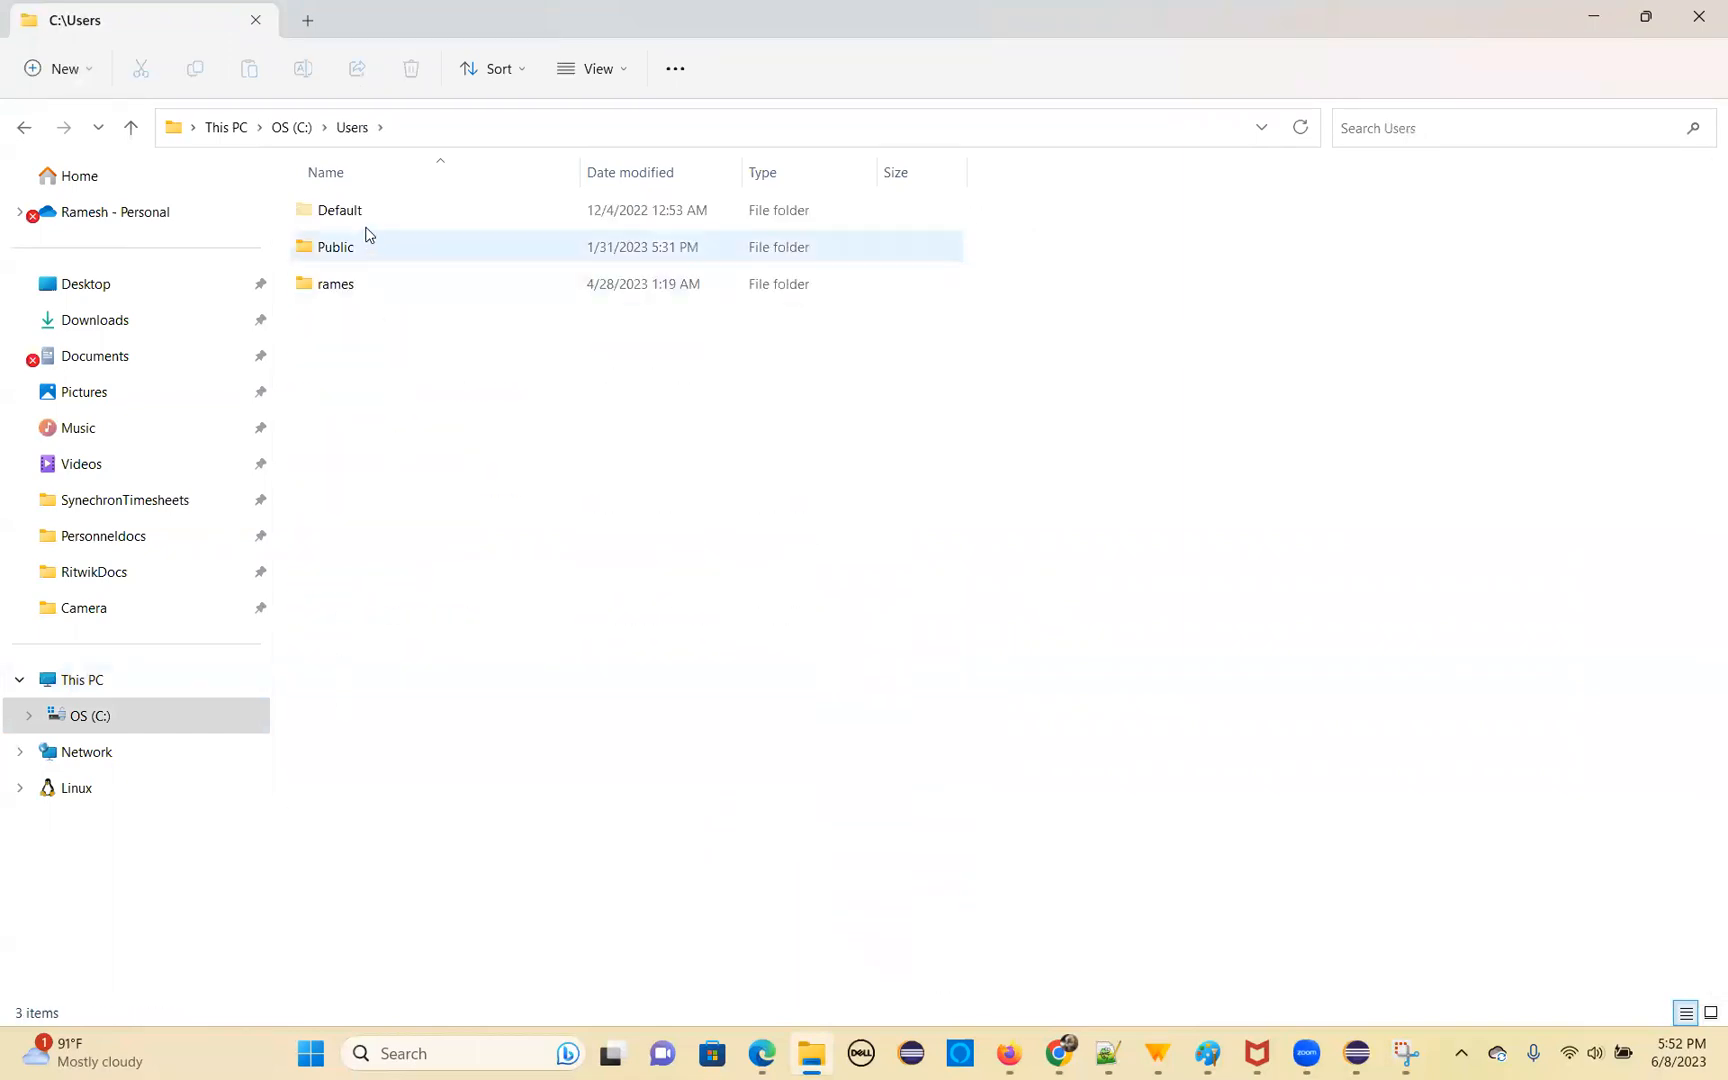
double_click(360, 286)
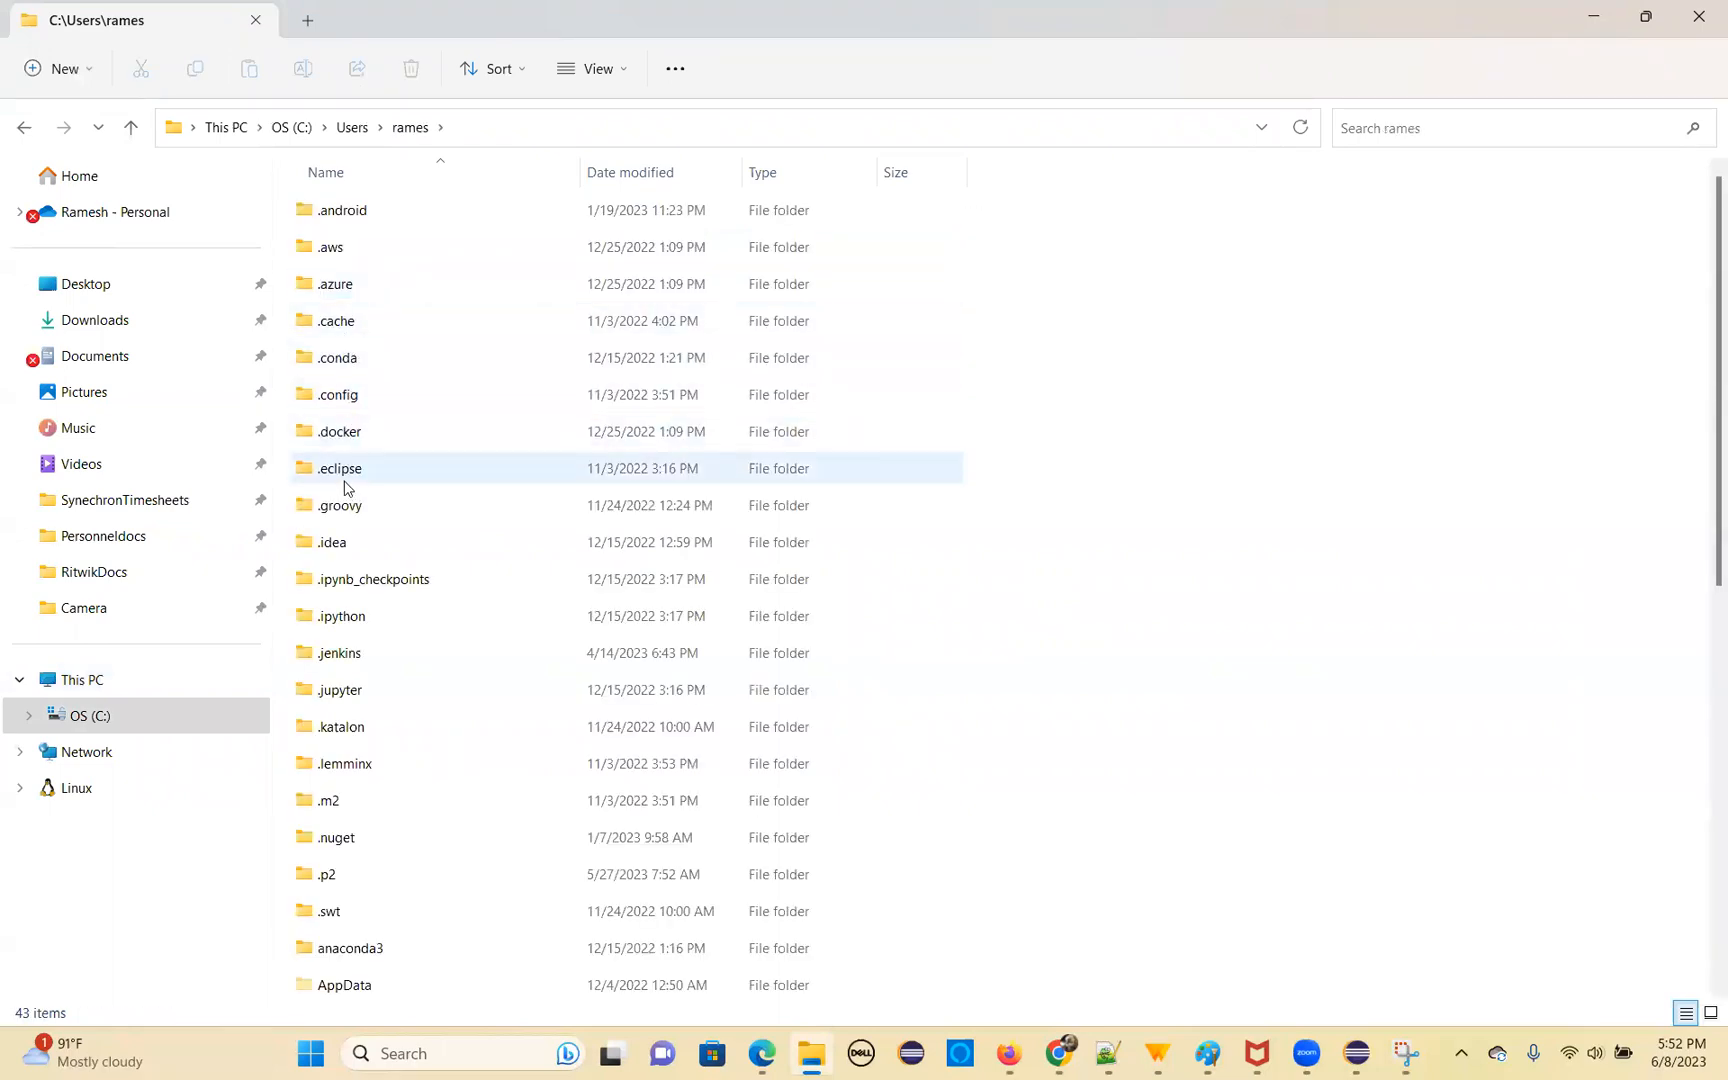
left_click(349, 653)
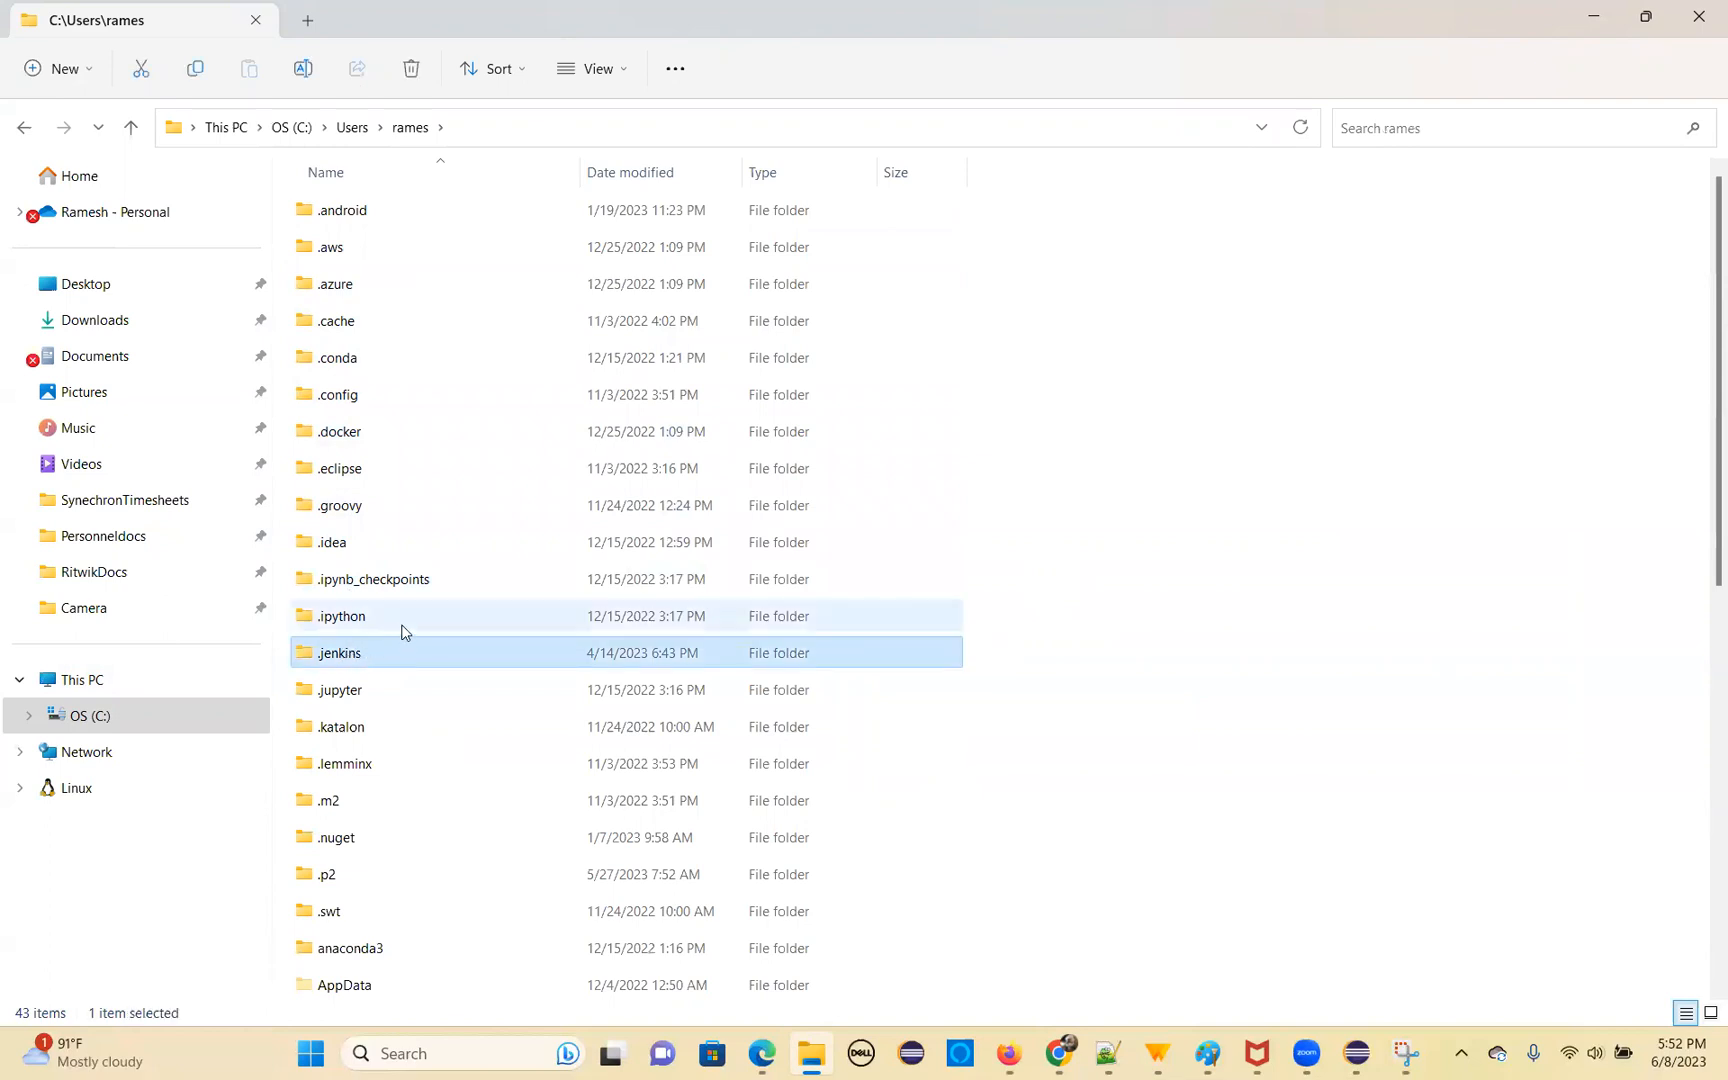
key("Delete")
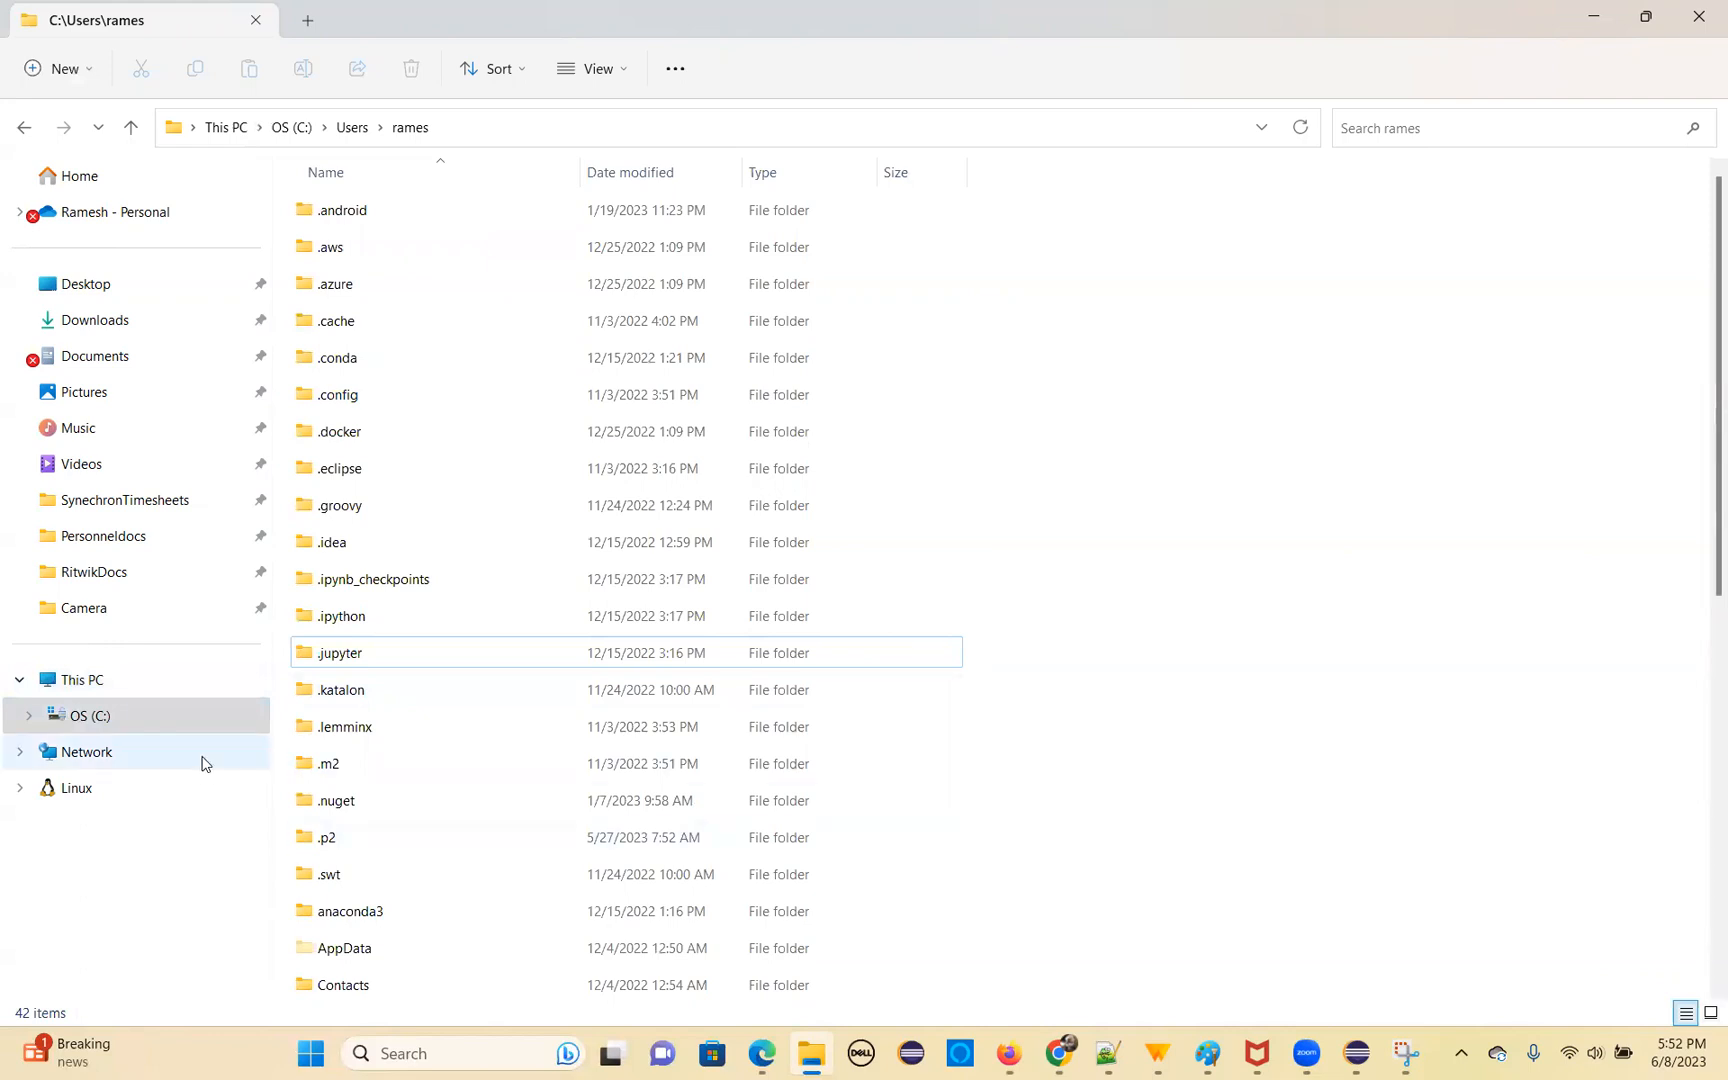
Try to move the newly downloaded jenkins.war from Downloads into the C:\jenkinswar folder
left_click(101, 727)
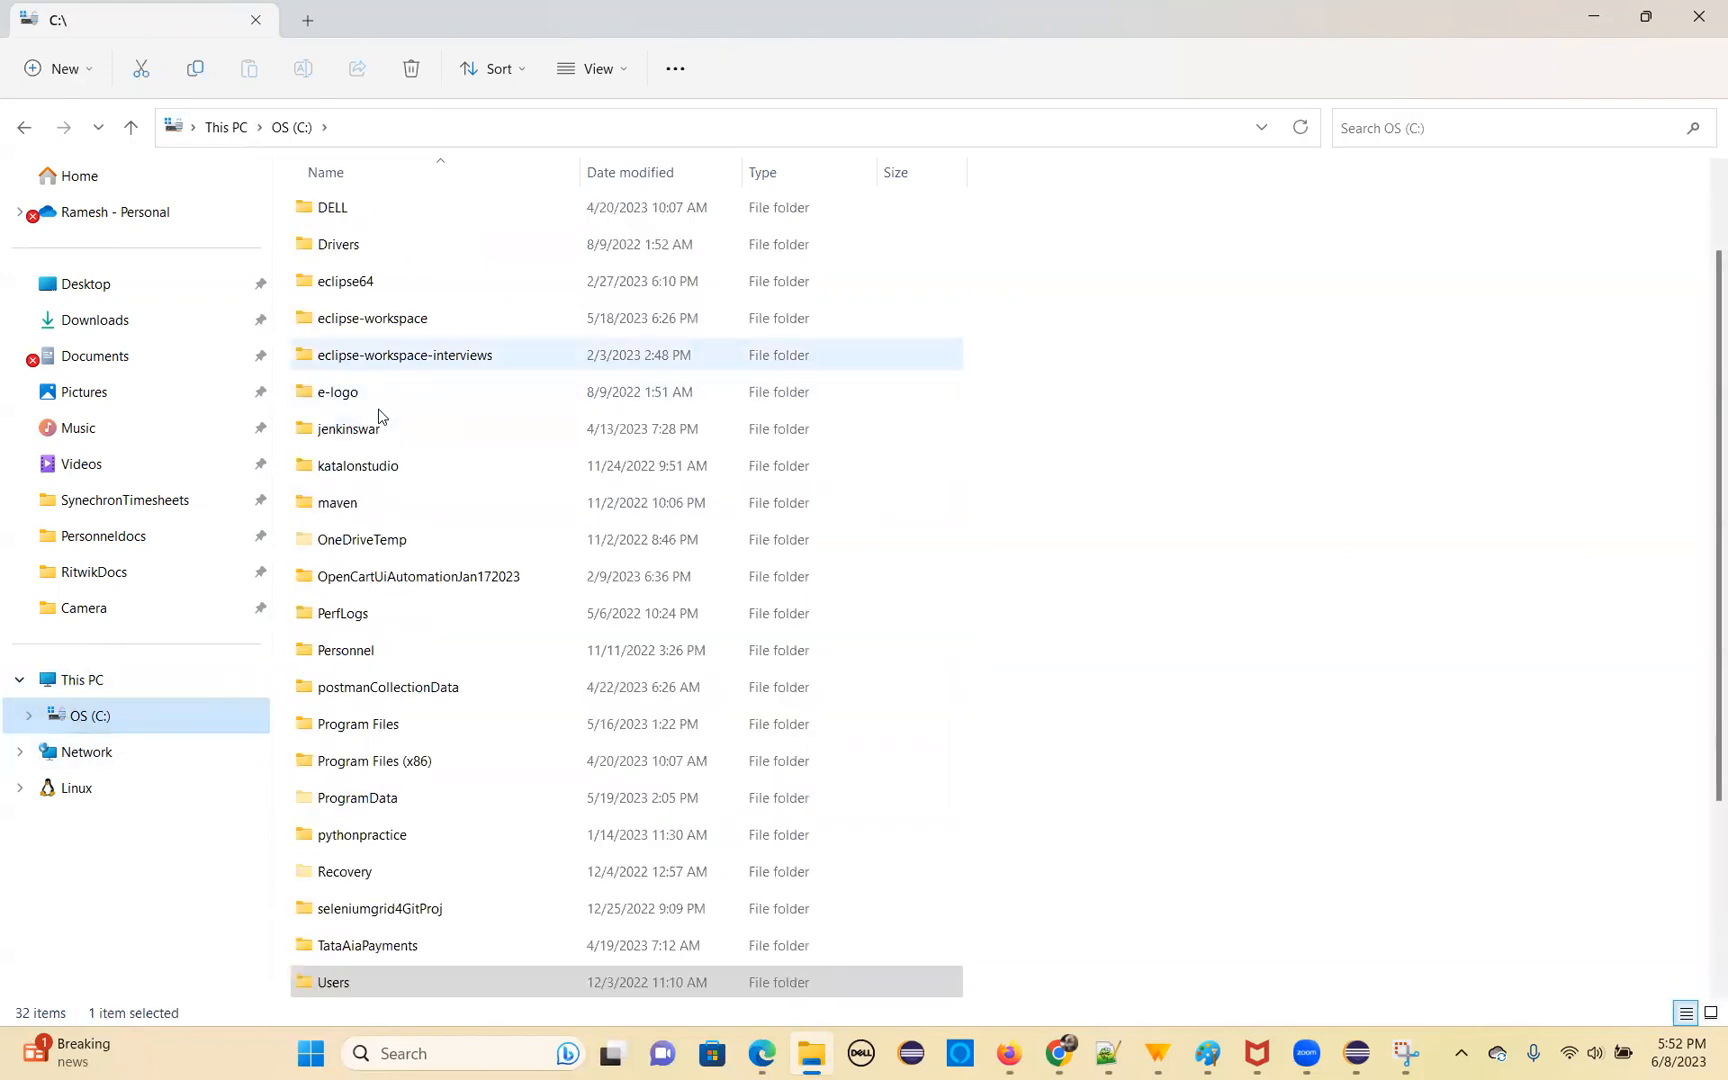
double_click(360, 432)
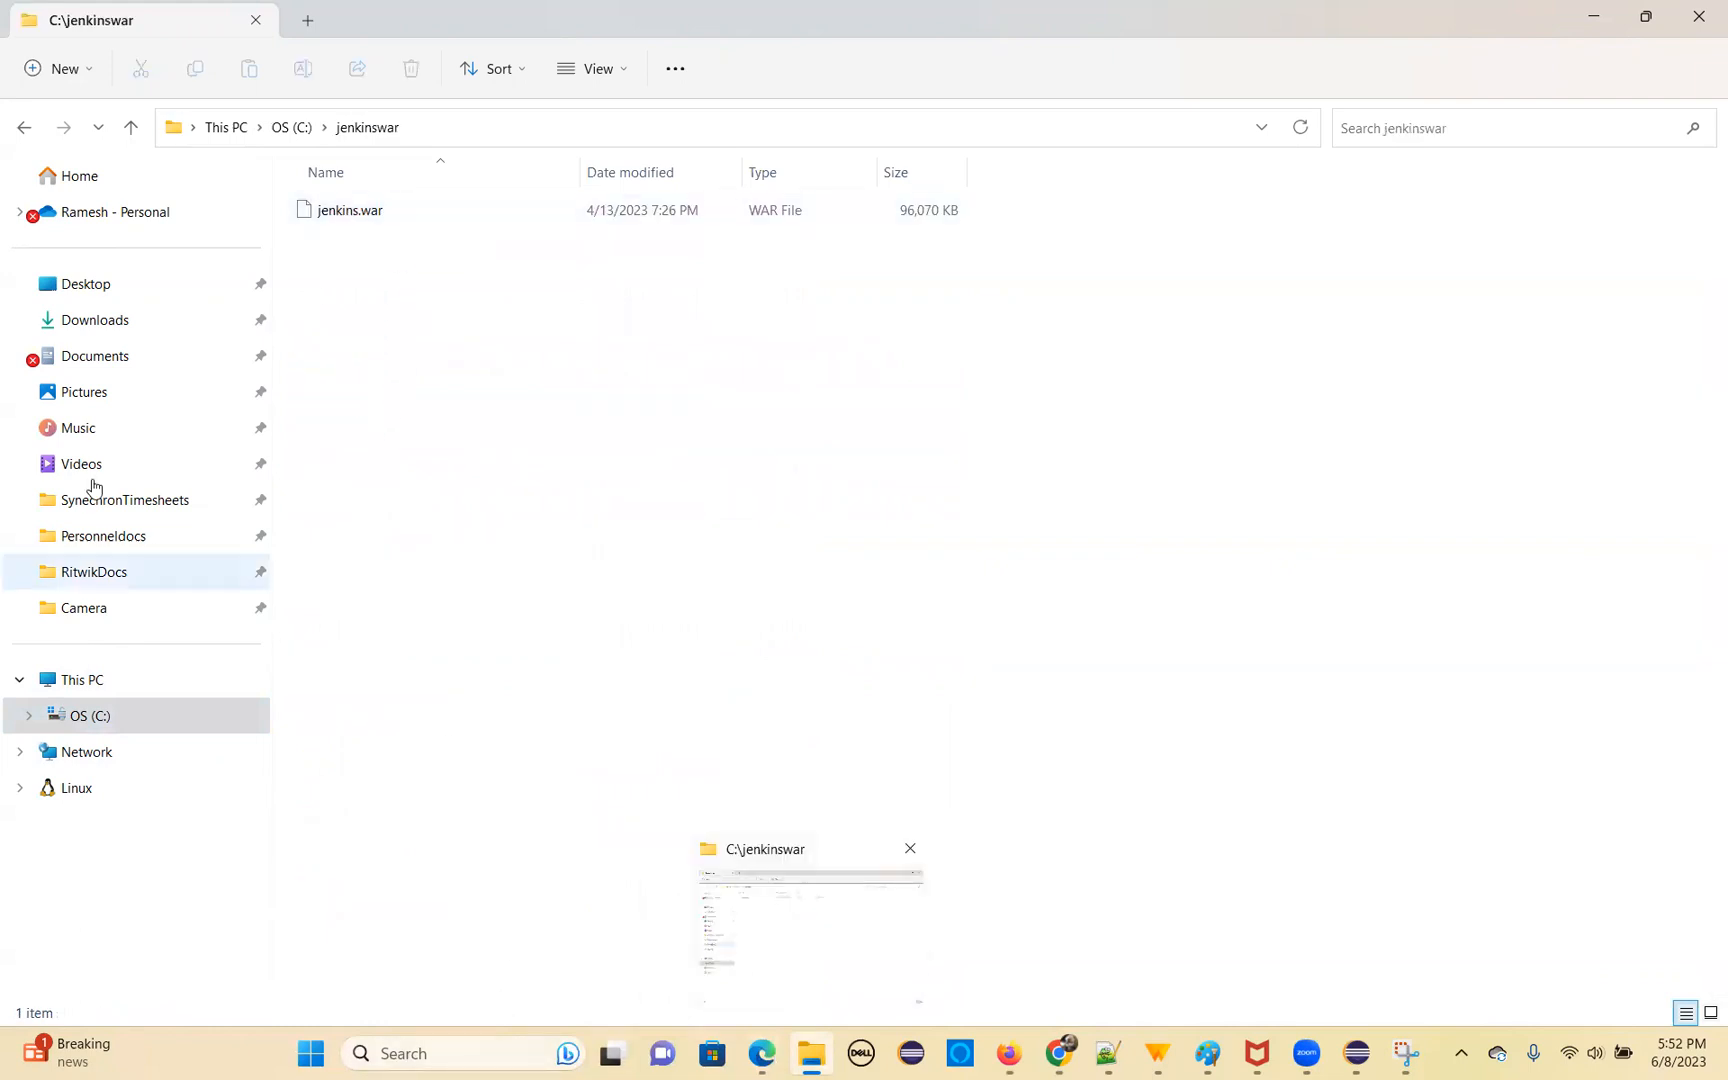
left_click(101, 327)
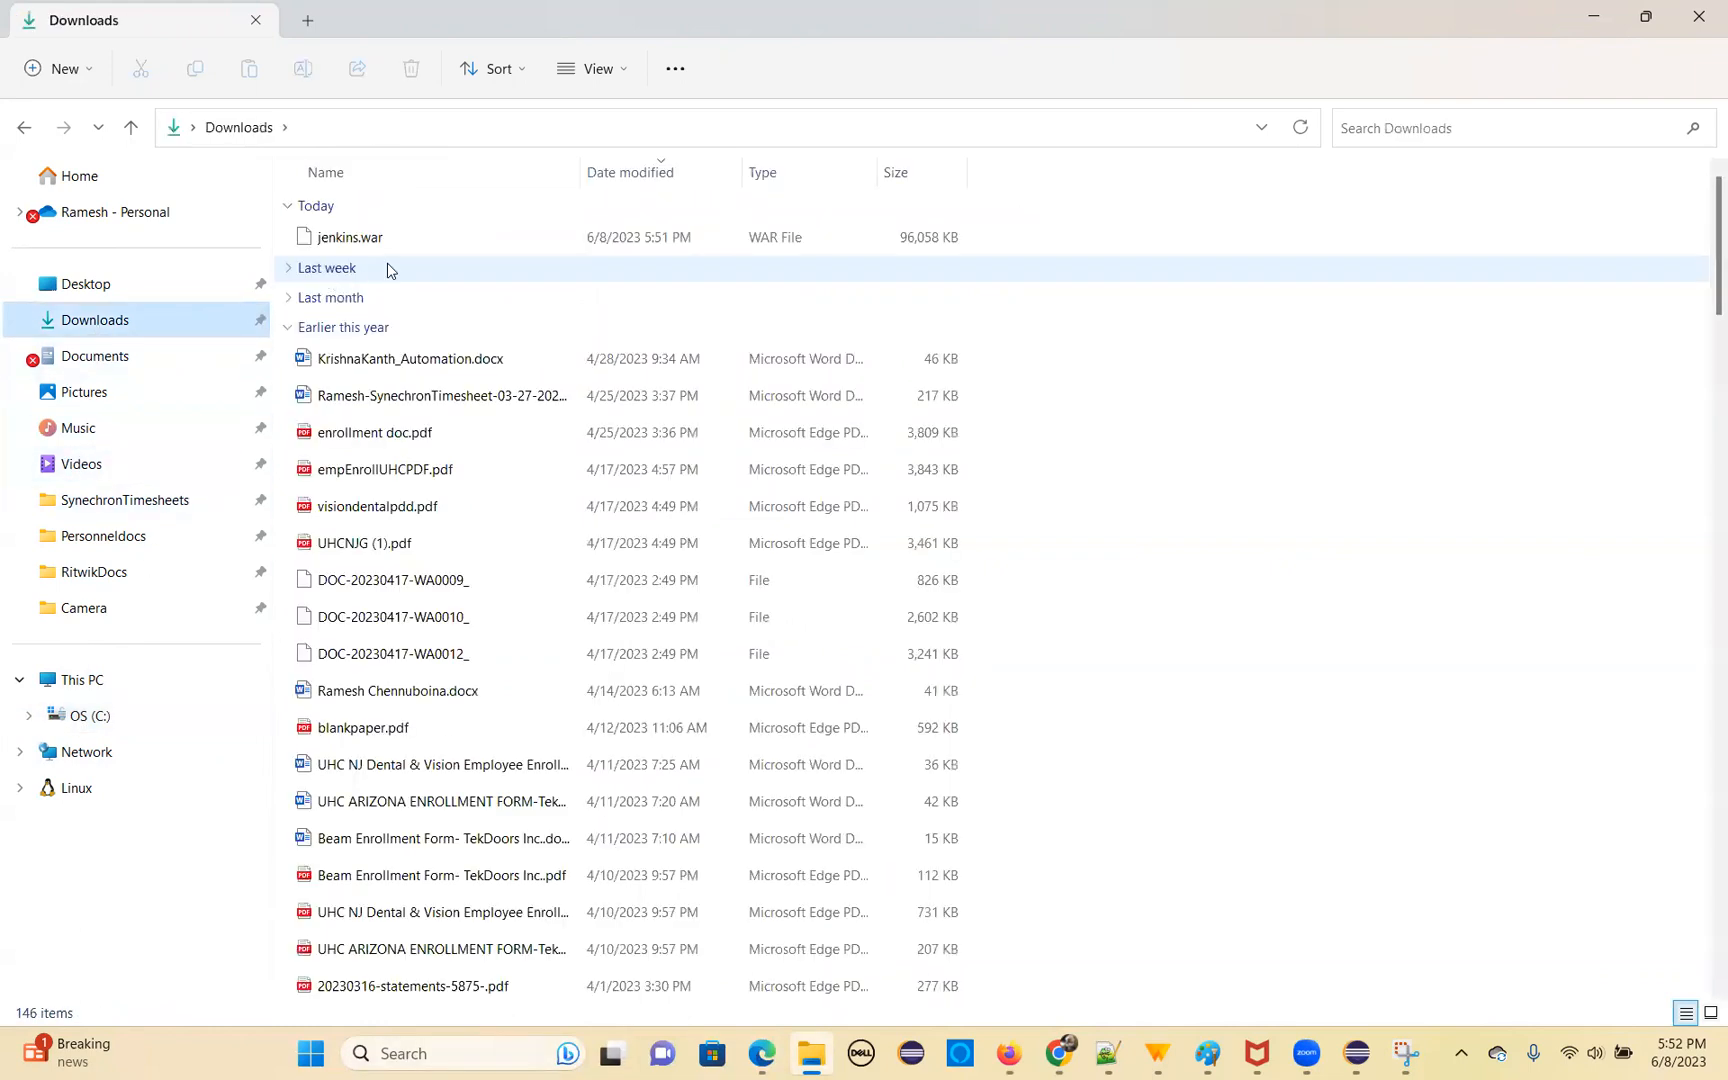
left_click(357, 241)
right_click(357, 240)
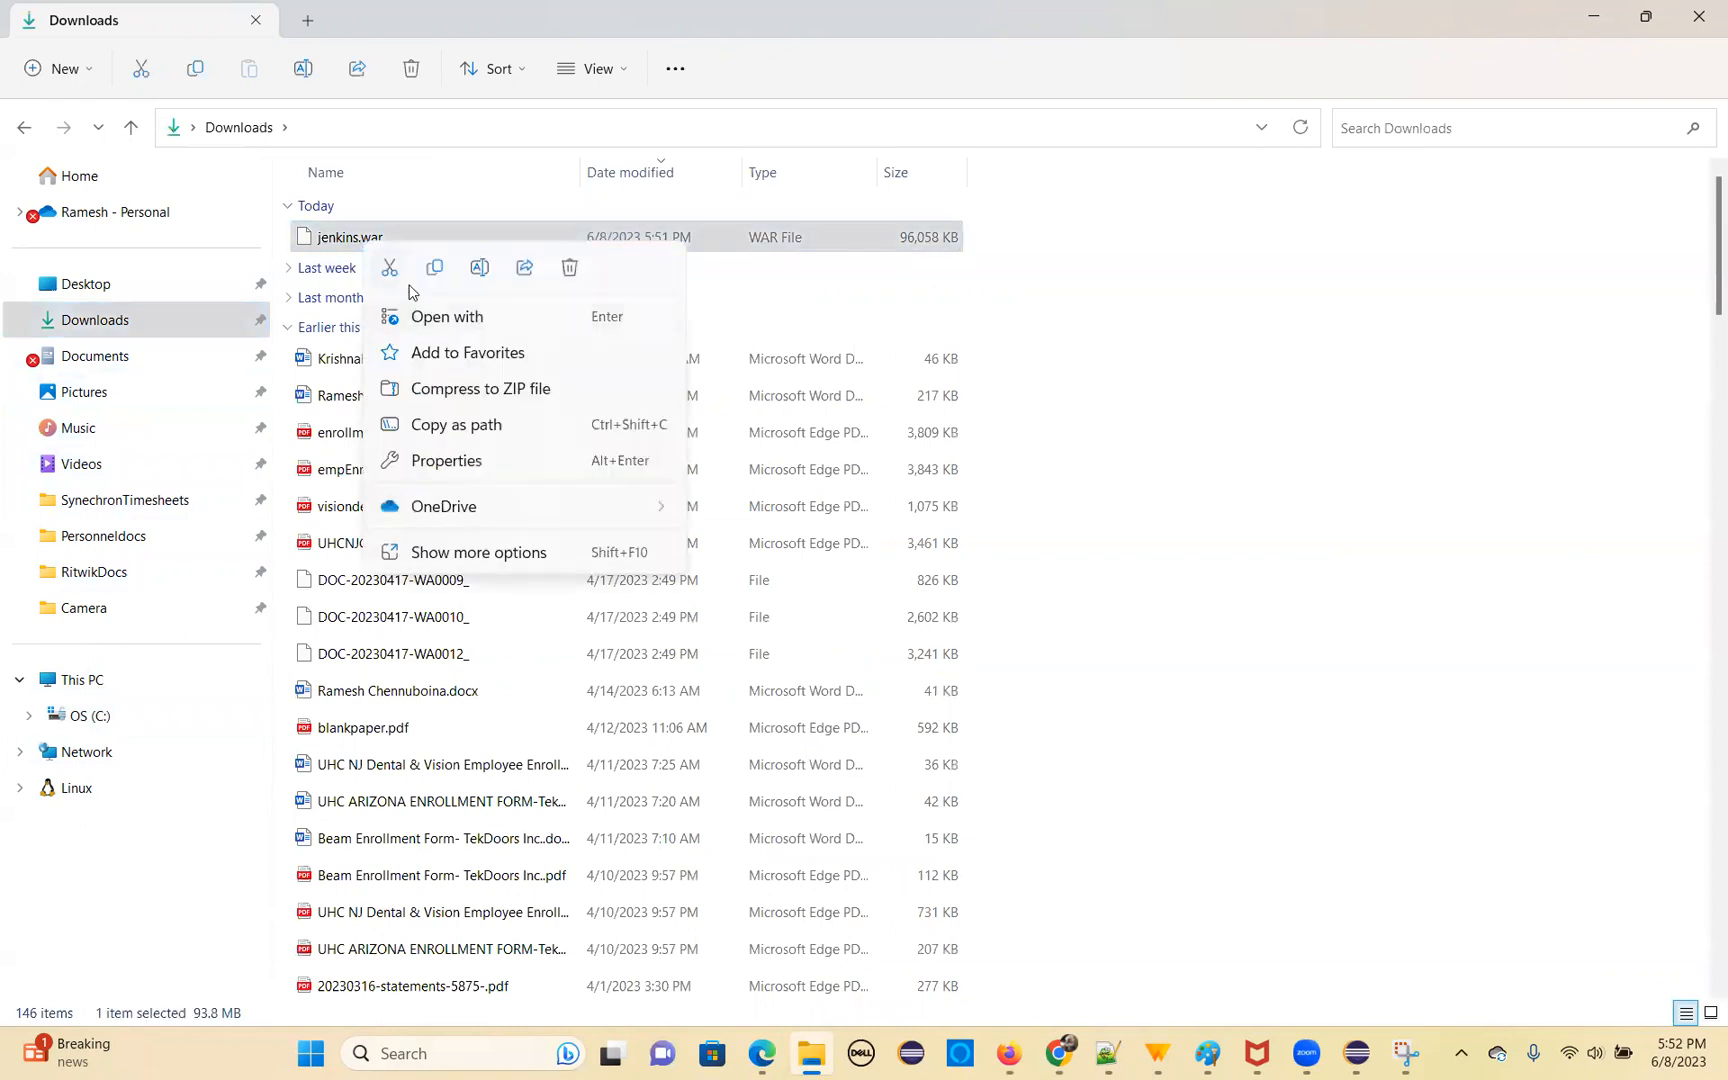
left_click(392, 270)
left_click(90, 715)
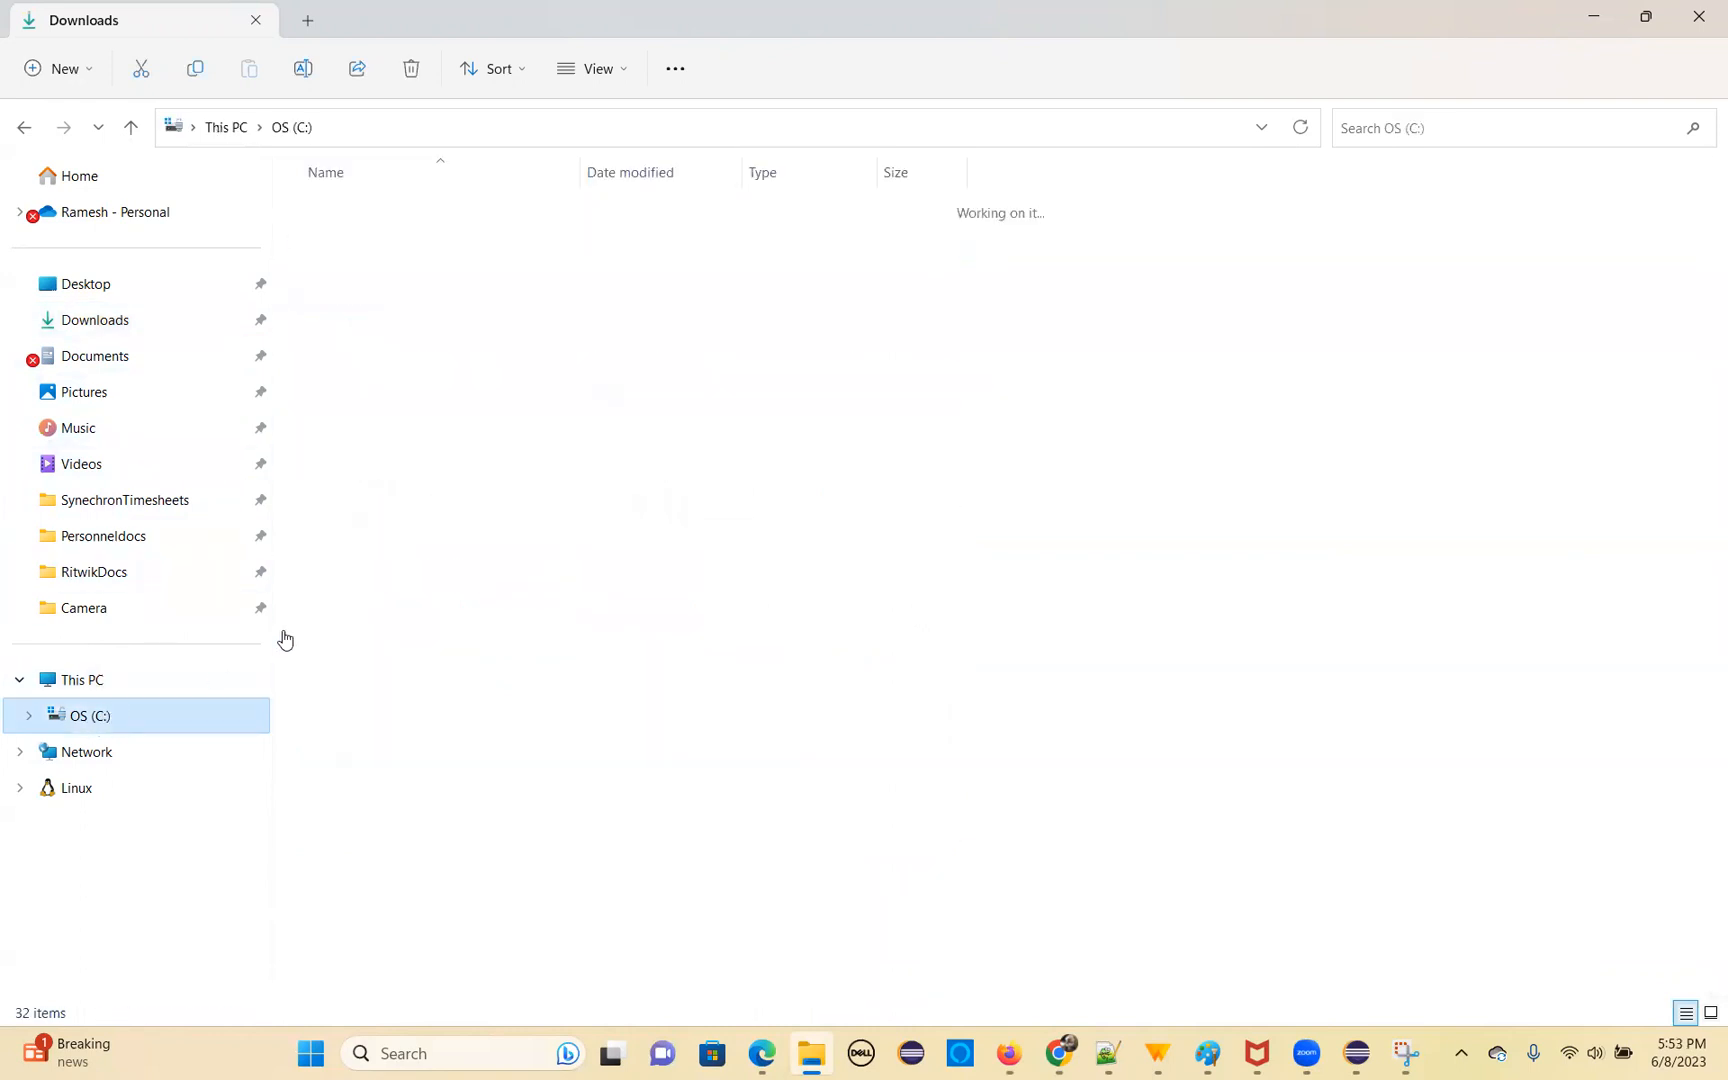
double_click(375, 542)
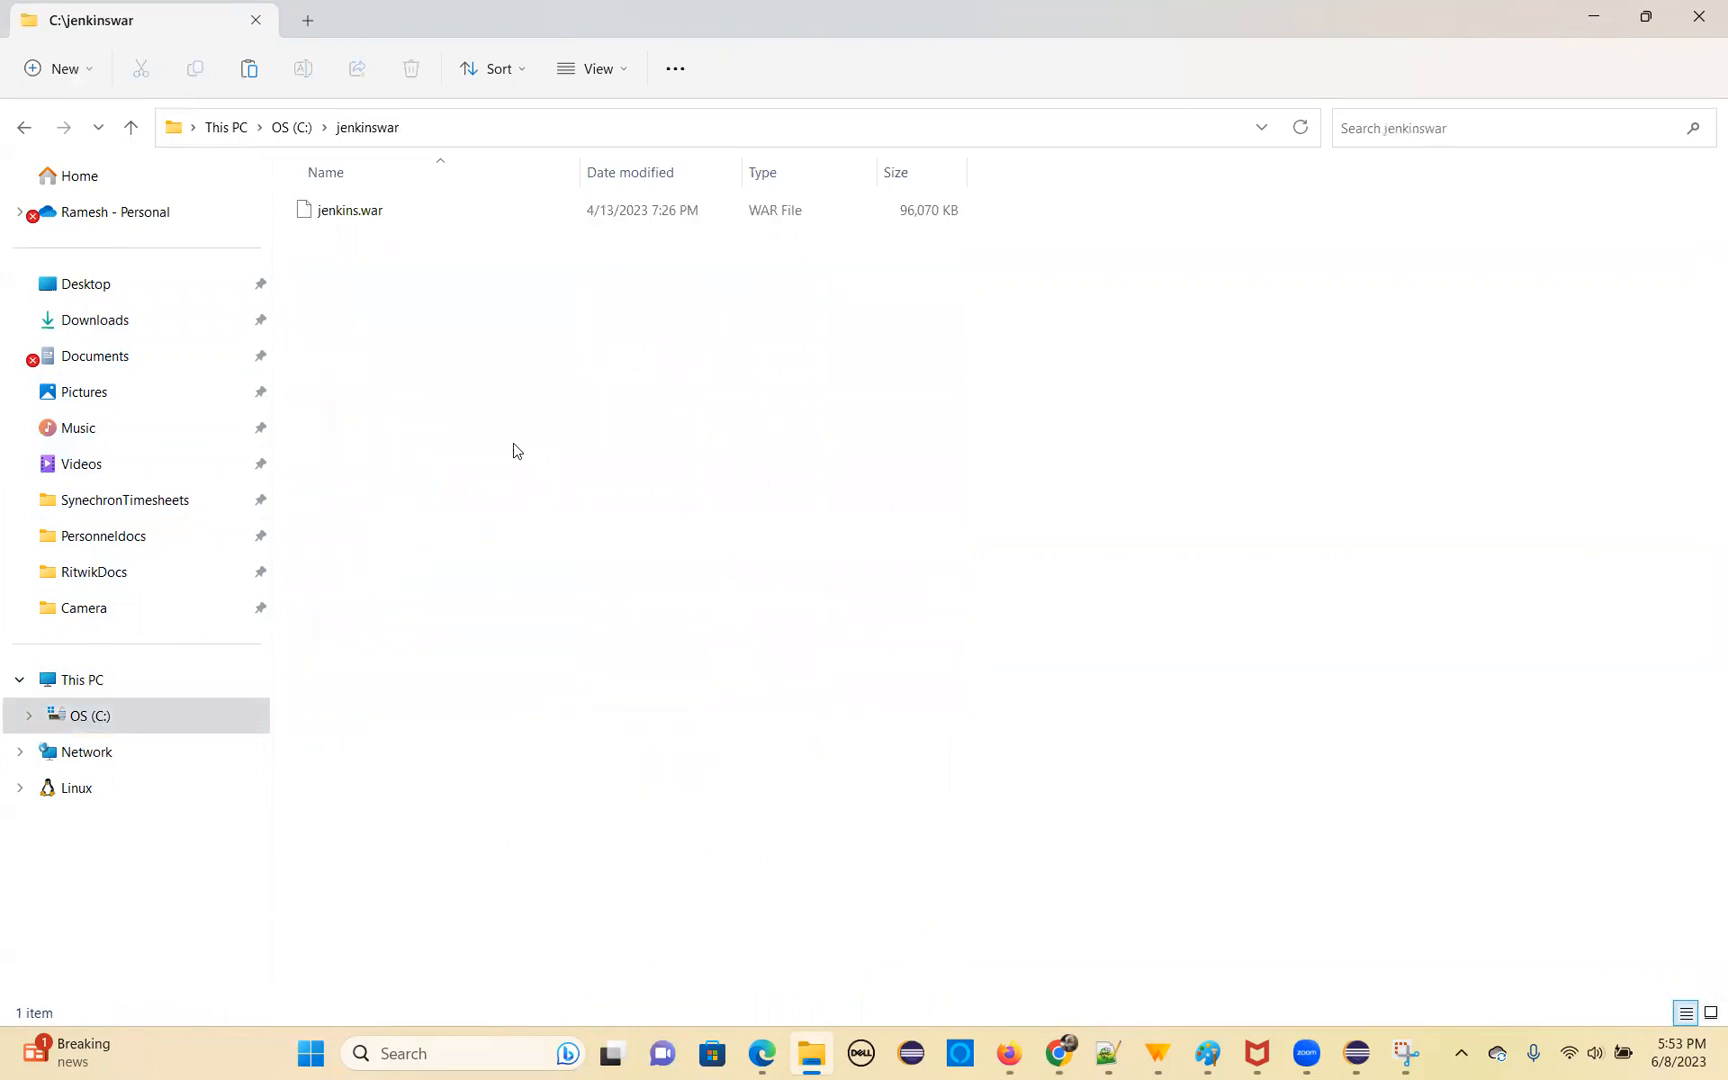
key("ctrl+v")
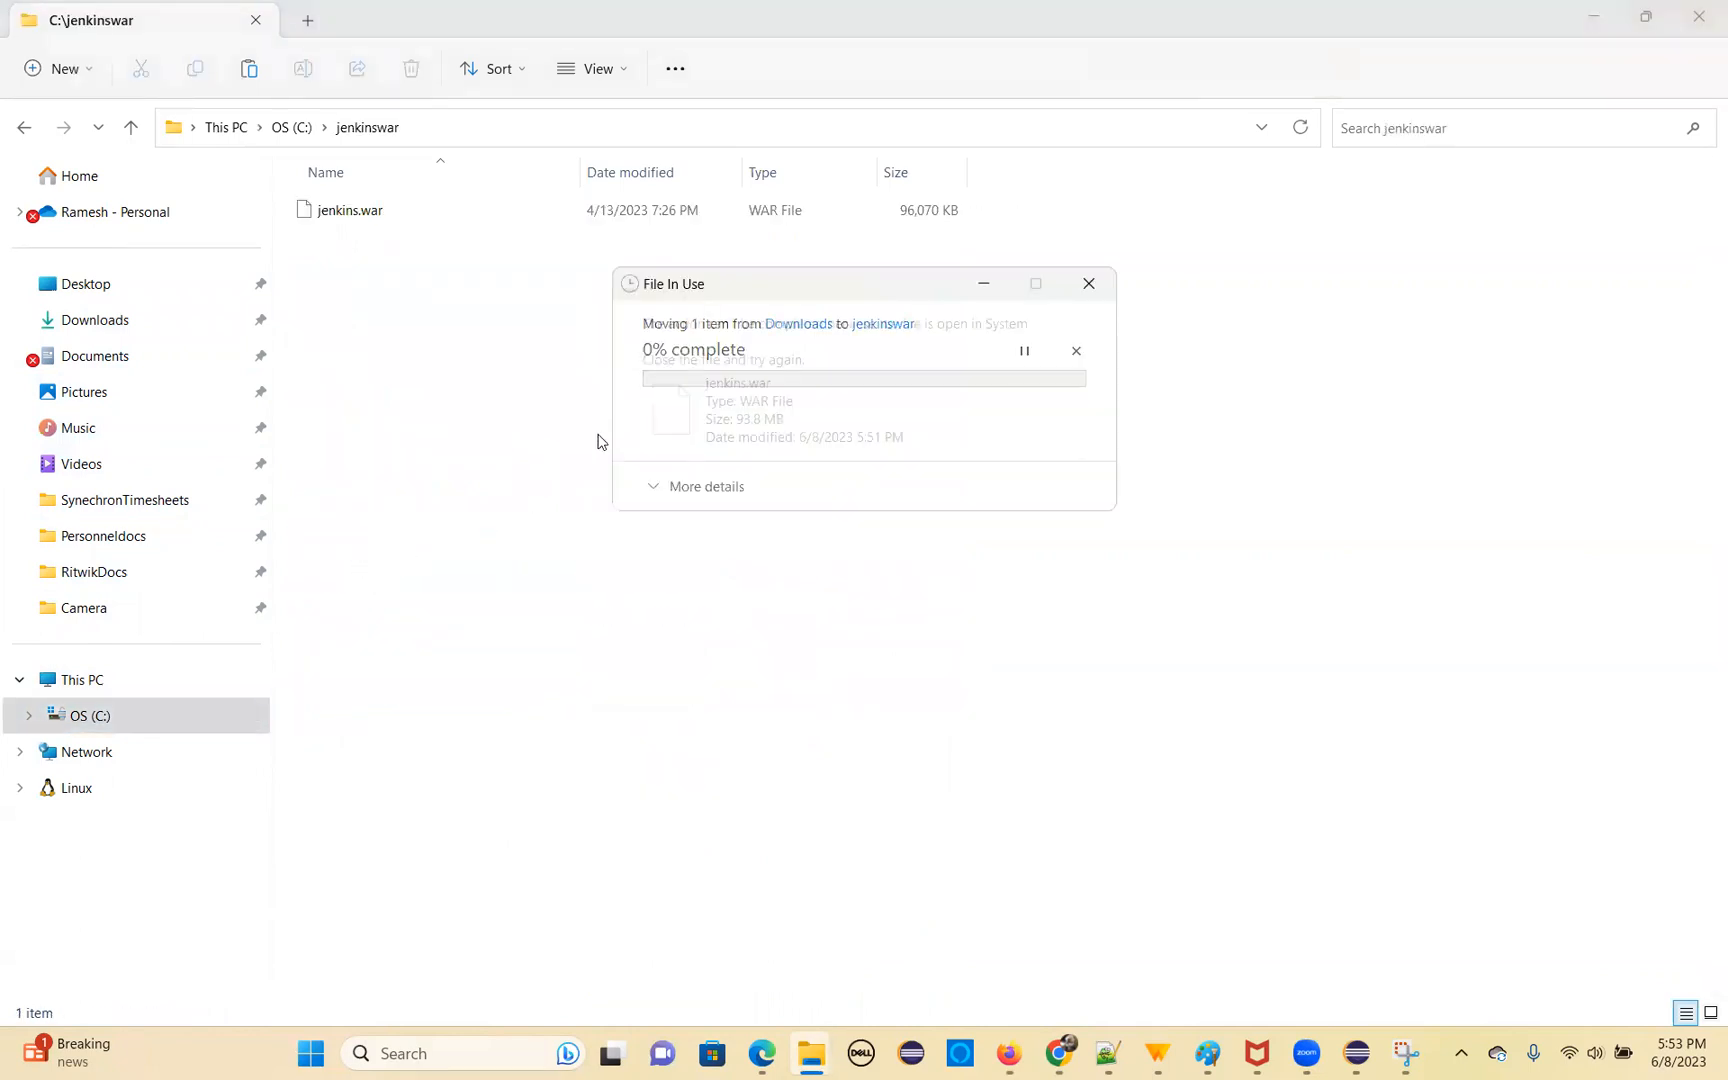
left_click(912, 472)
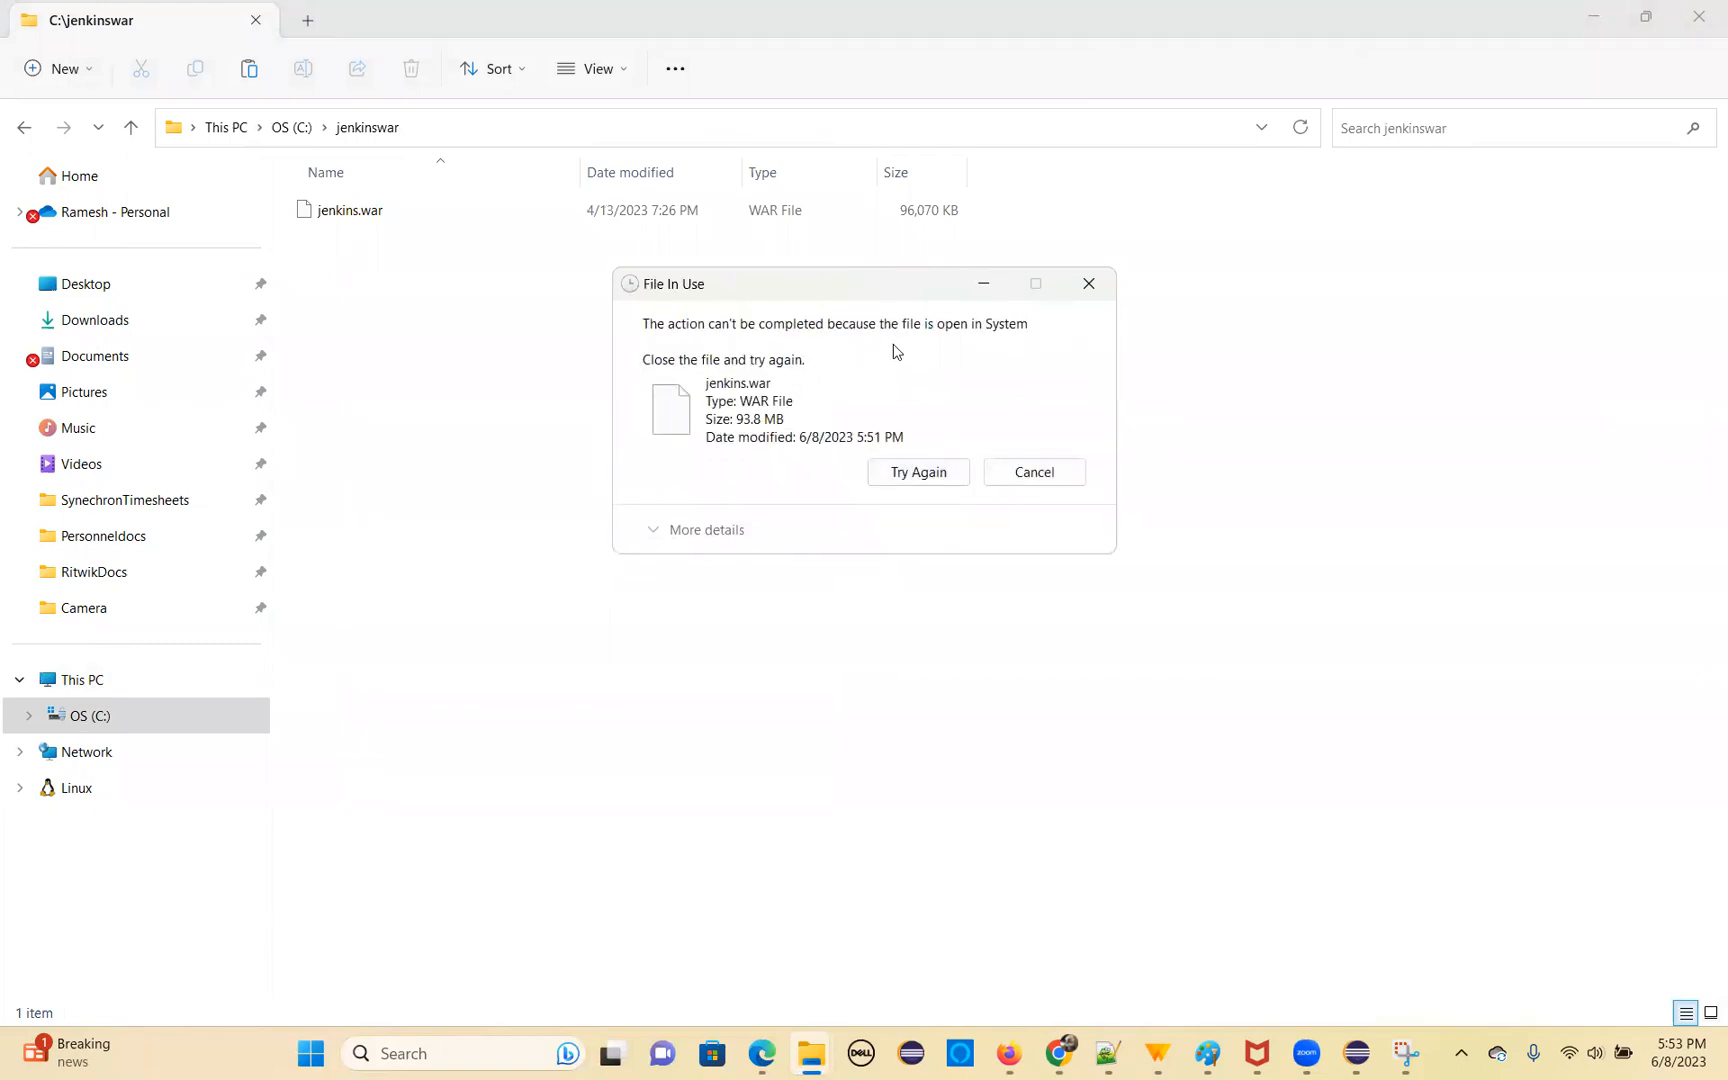
left_click(1091, 294)
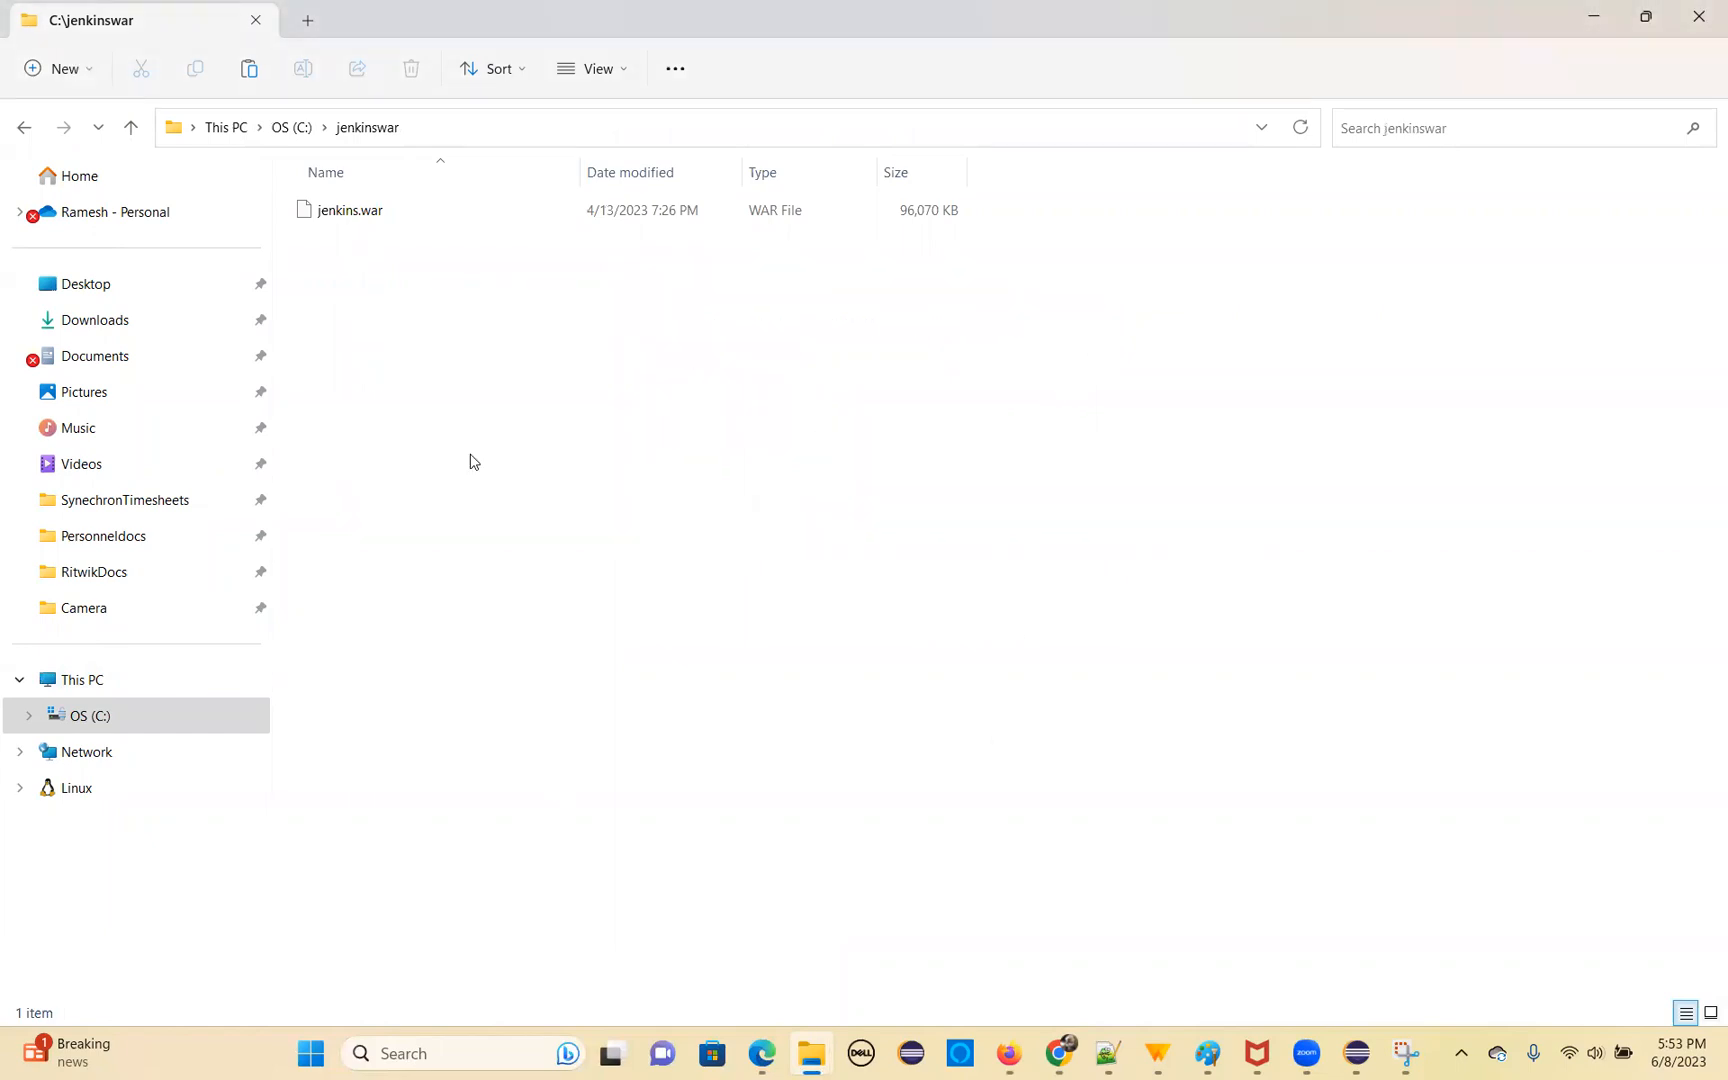
Delete the old jenkins.war file from the C:\jenkinswar folder
left_click(369, 214)
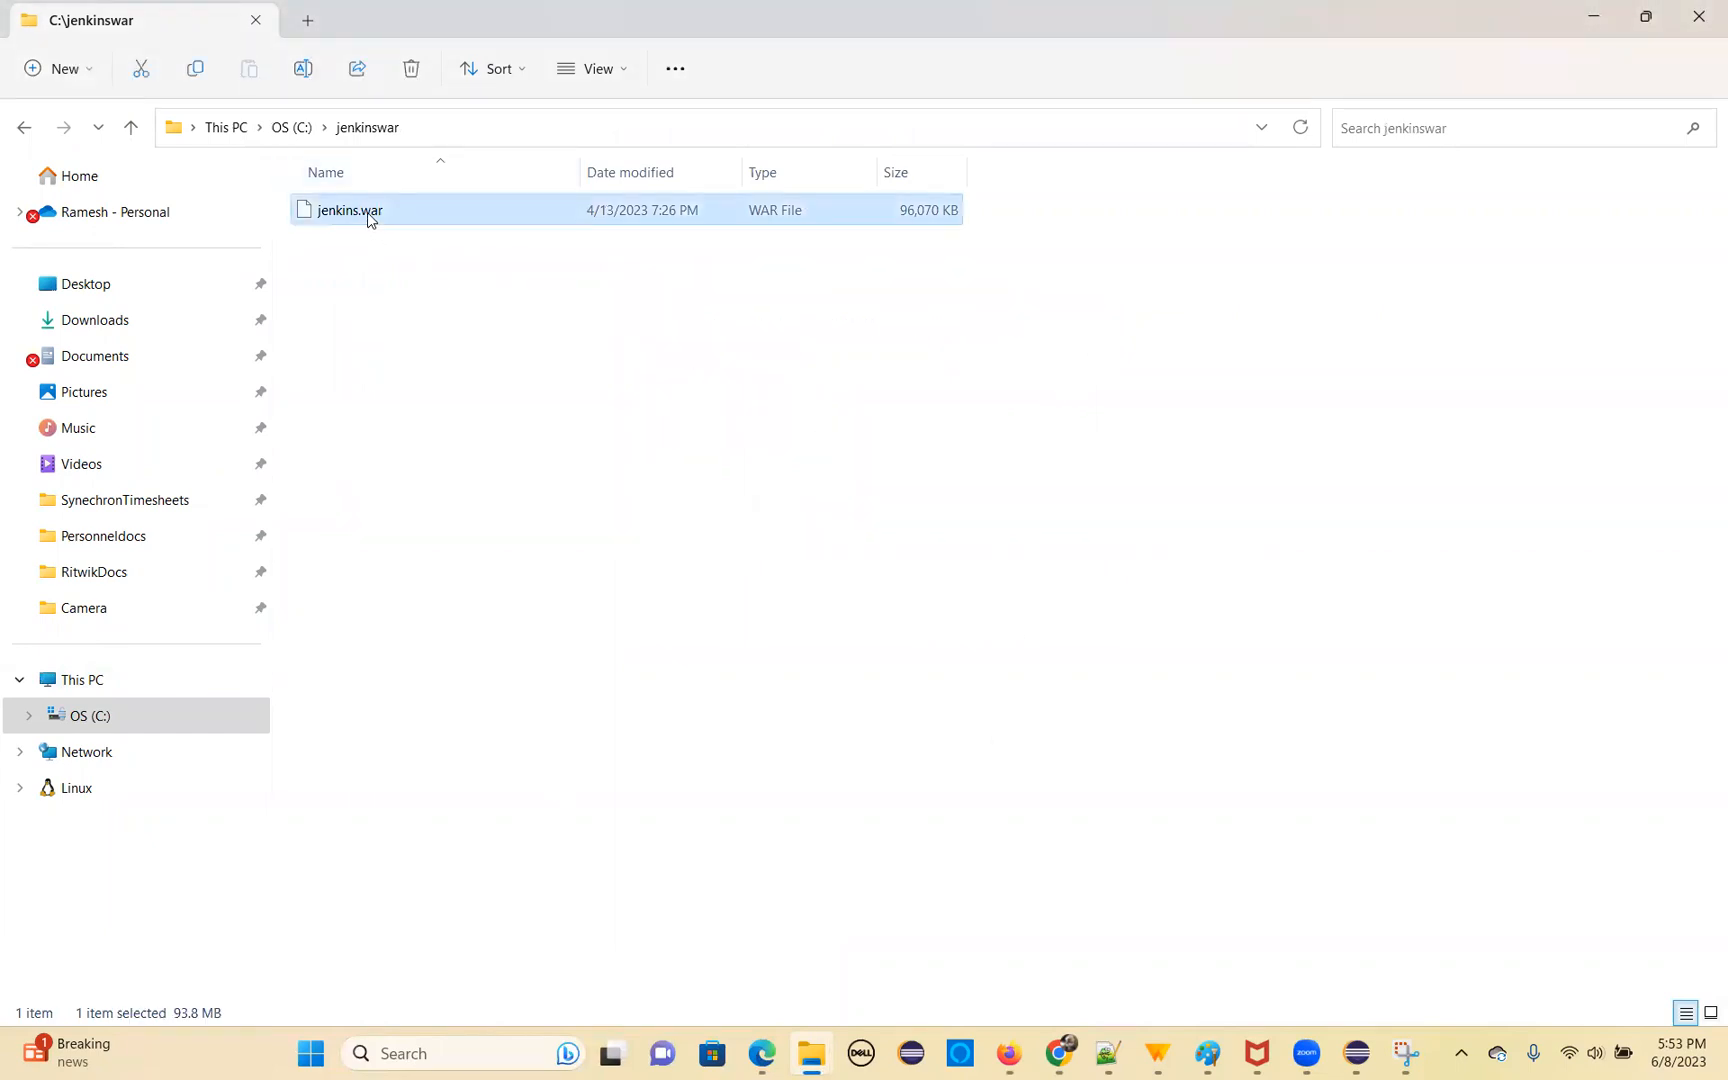
key("Delete")
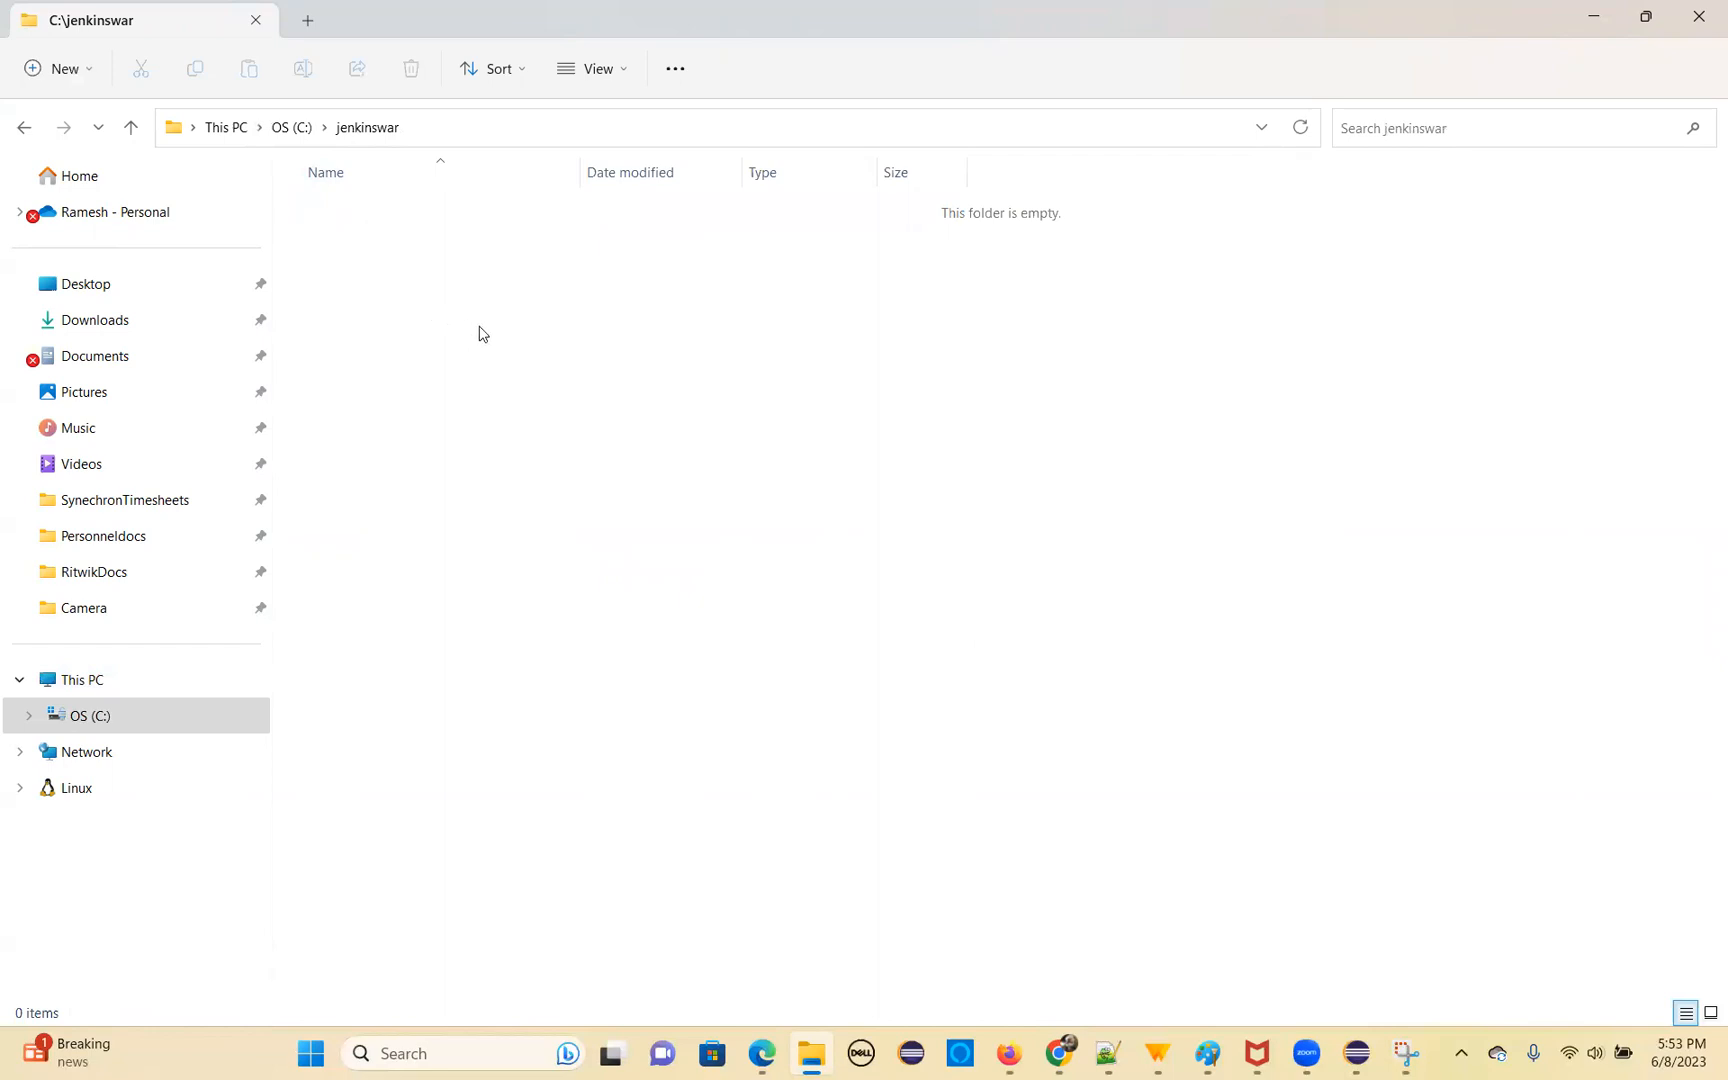
Try to move jenkins.war from the Downloads folder into the C:\jenkinswar folder
left_click(107, 320)
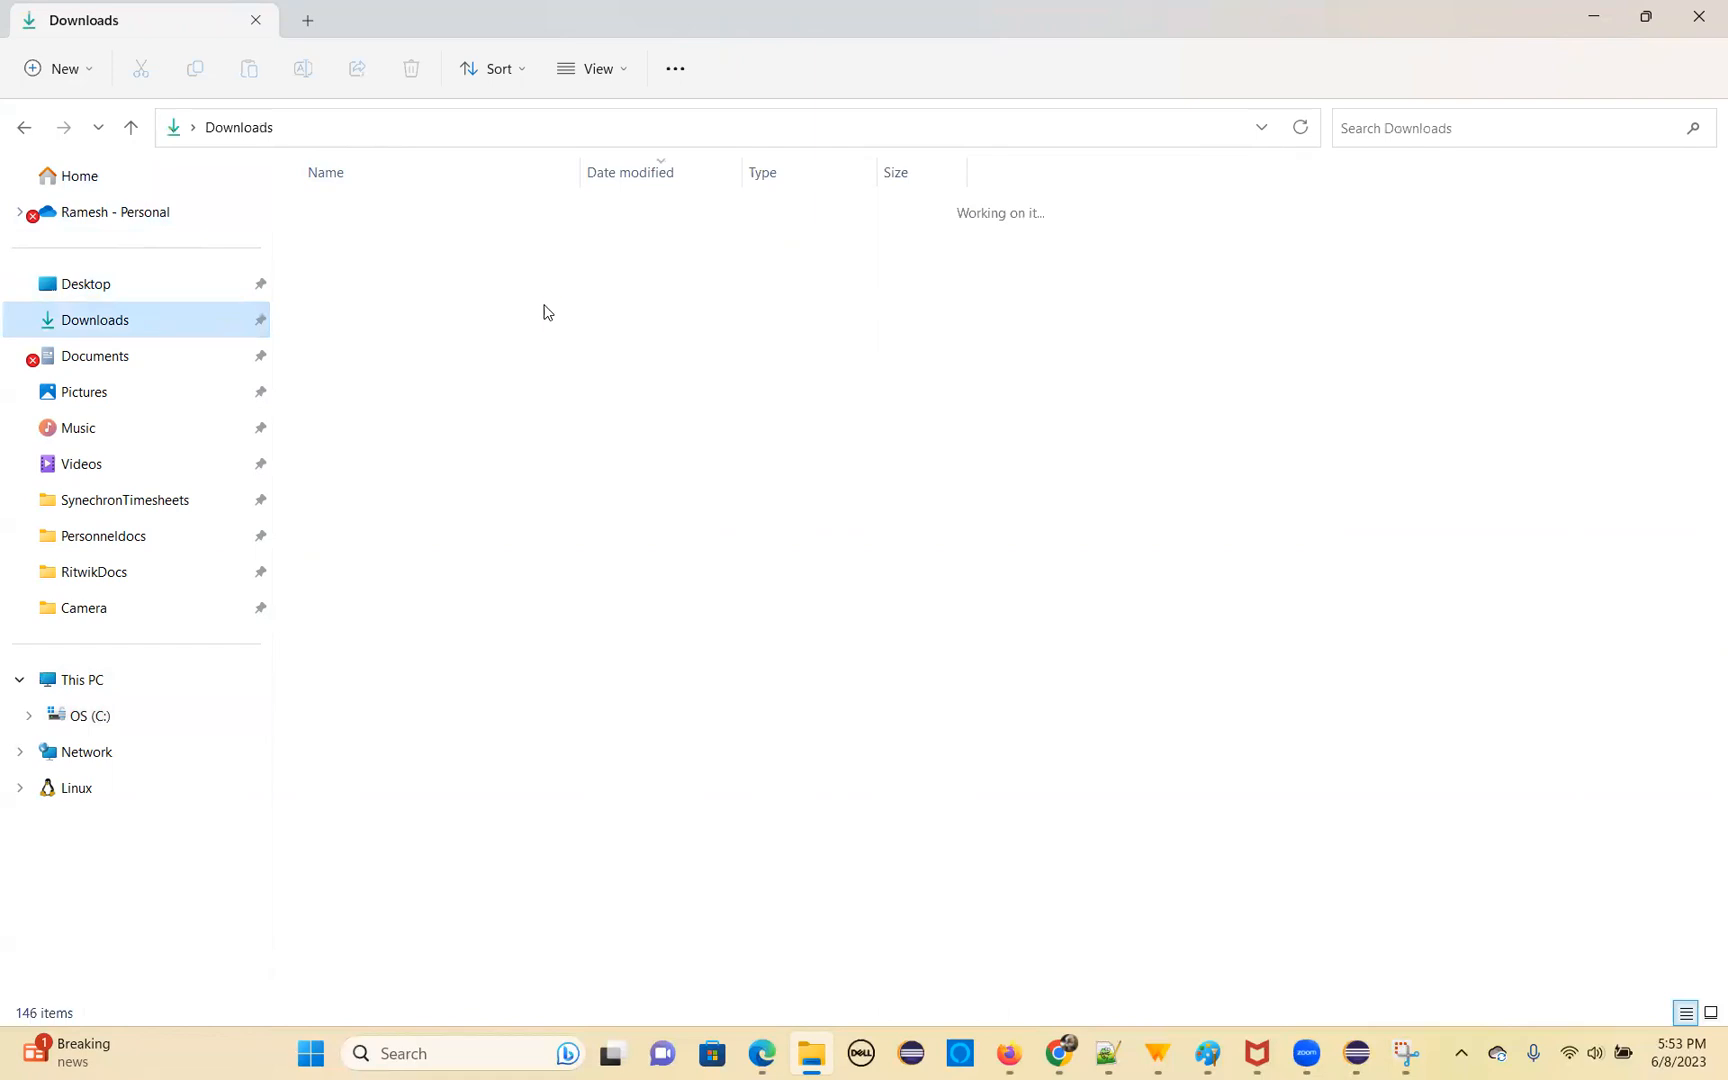
right_click(343, 240)
left_click(377, 264)
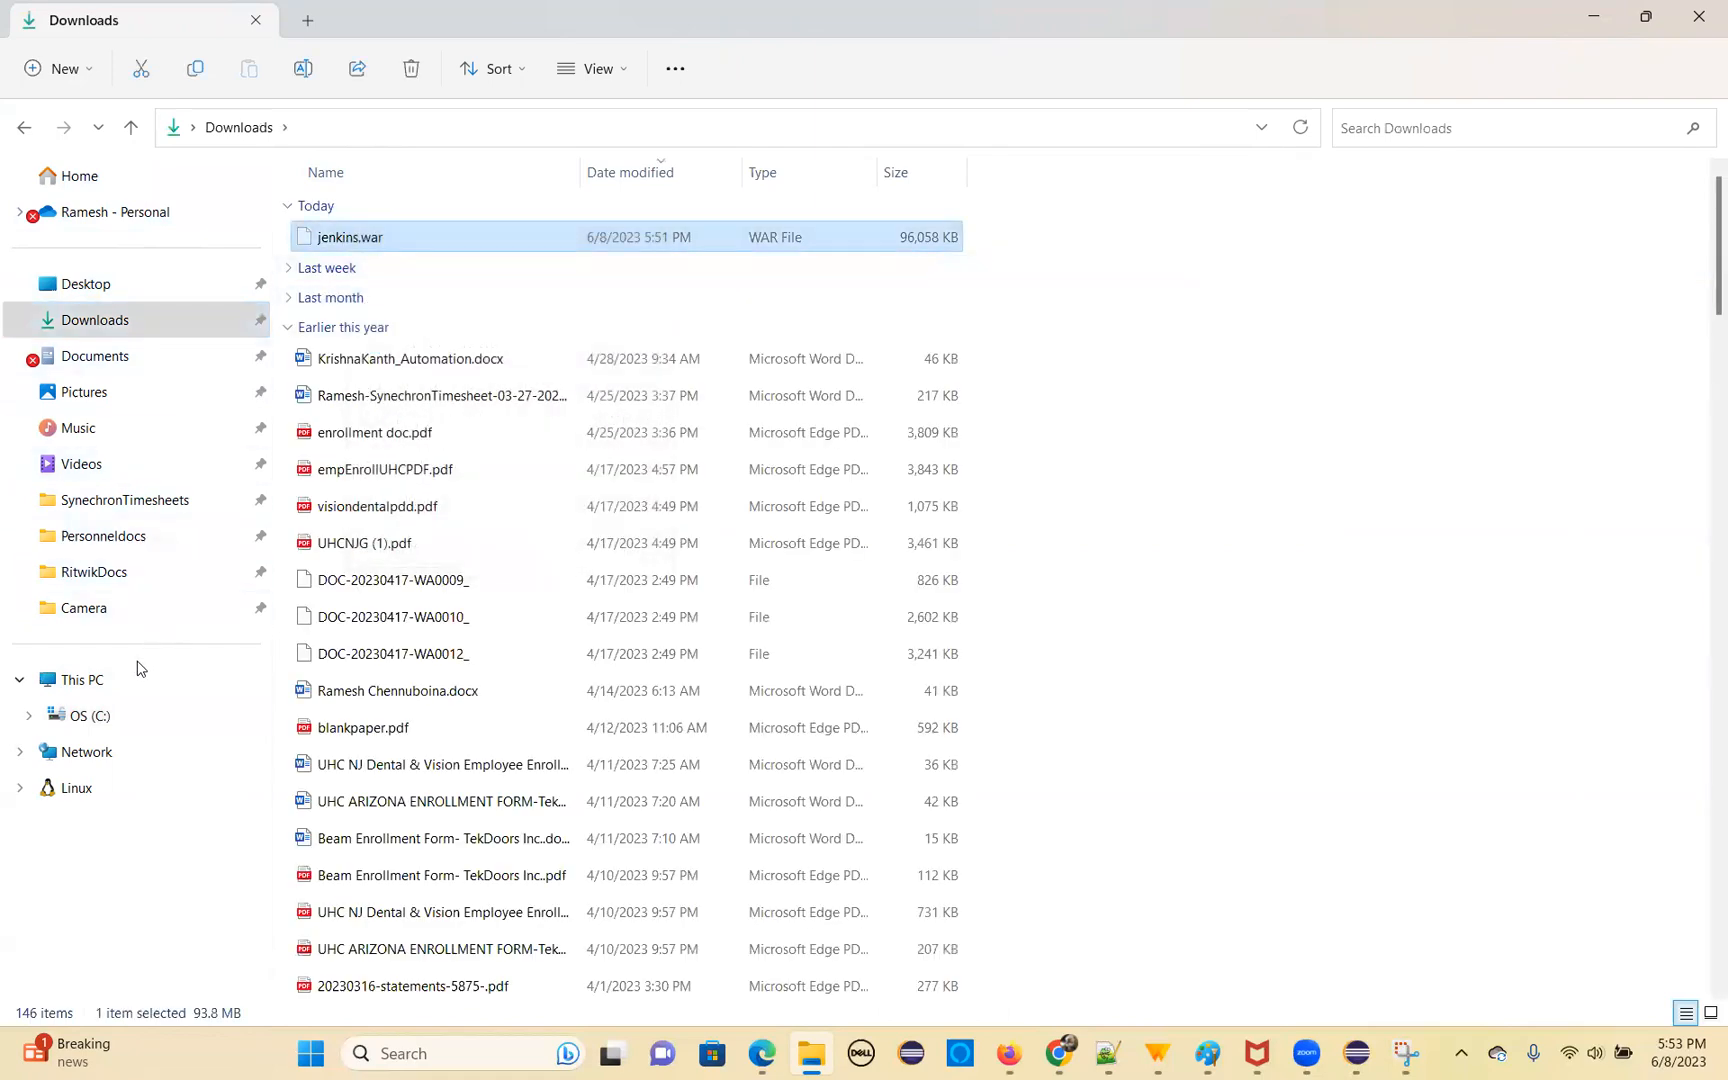
left_click(130, 711)
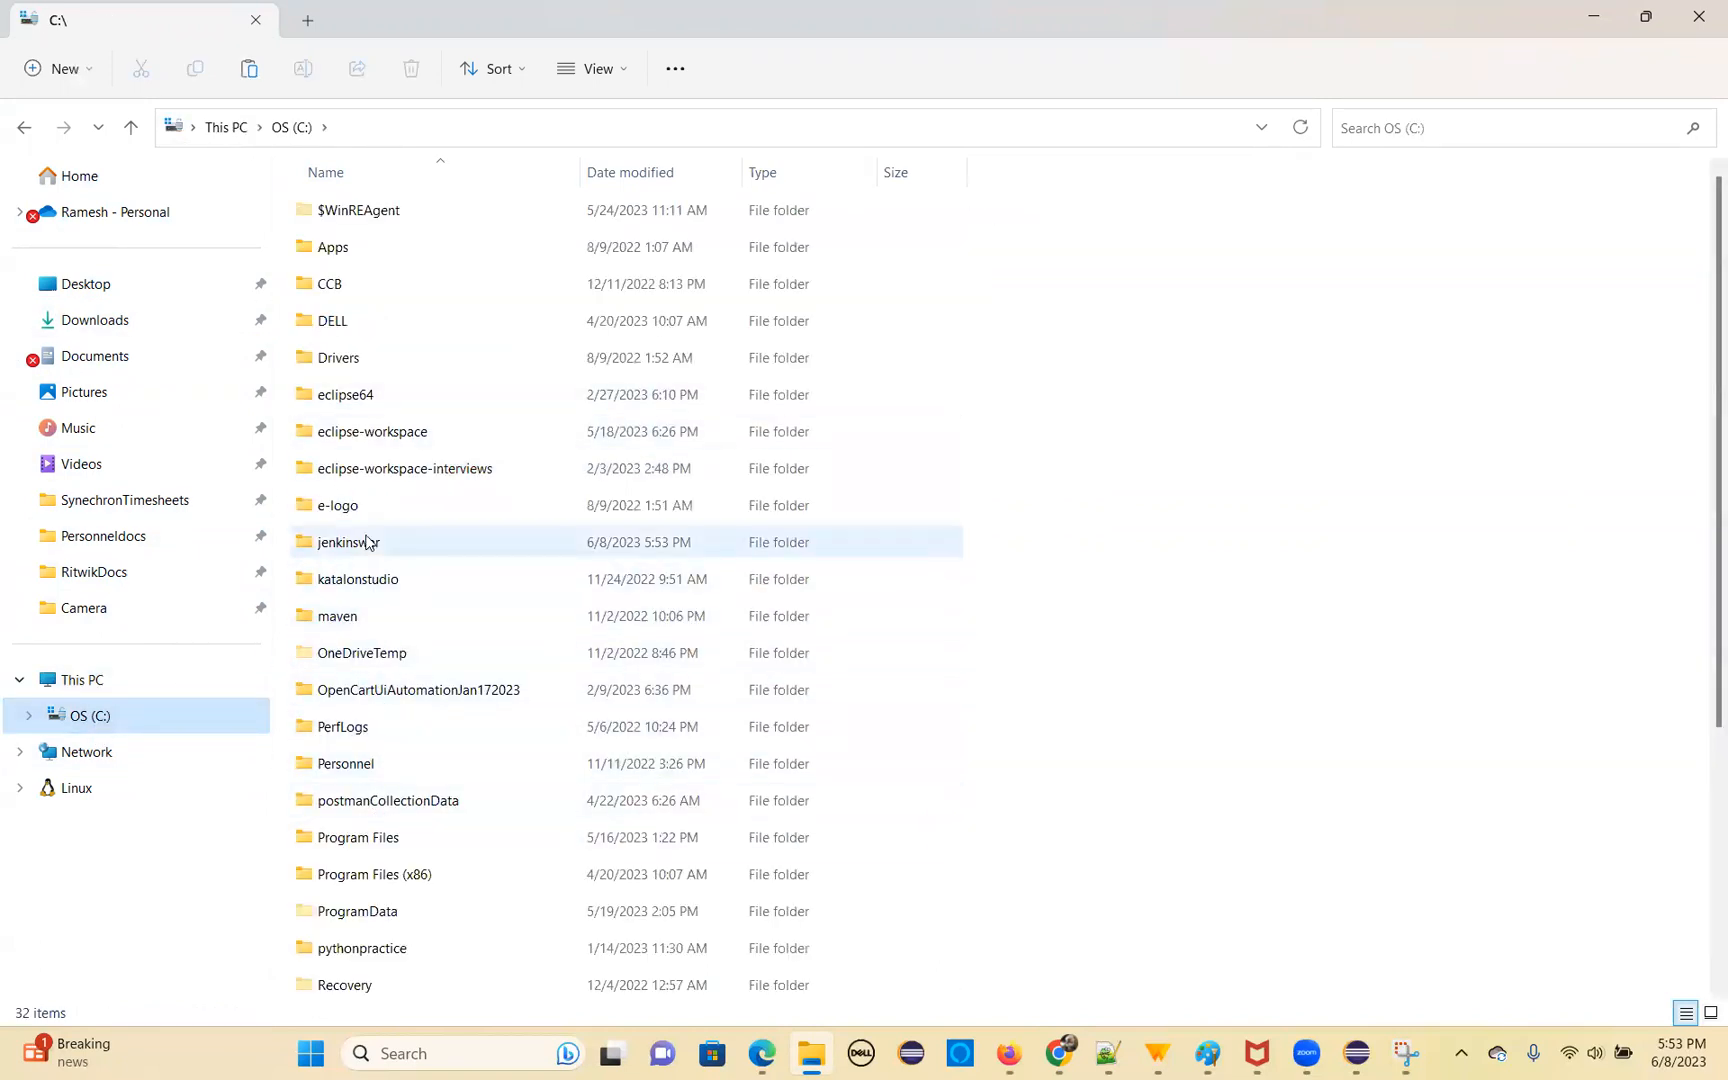
double_click(368, 542)
right_click(461, 358)
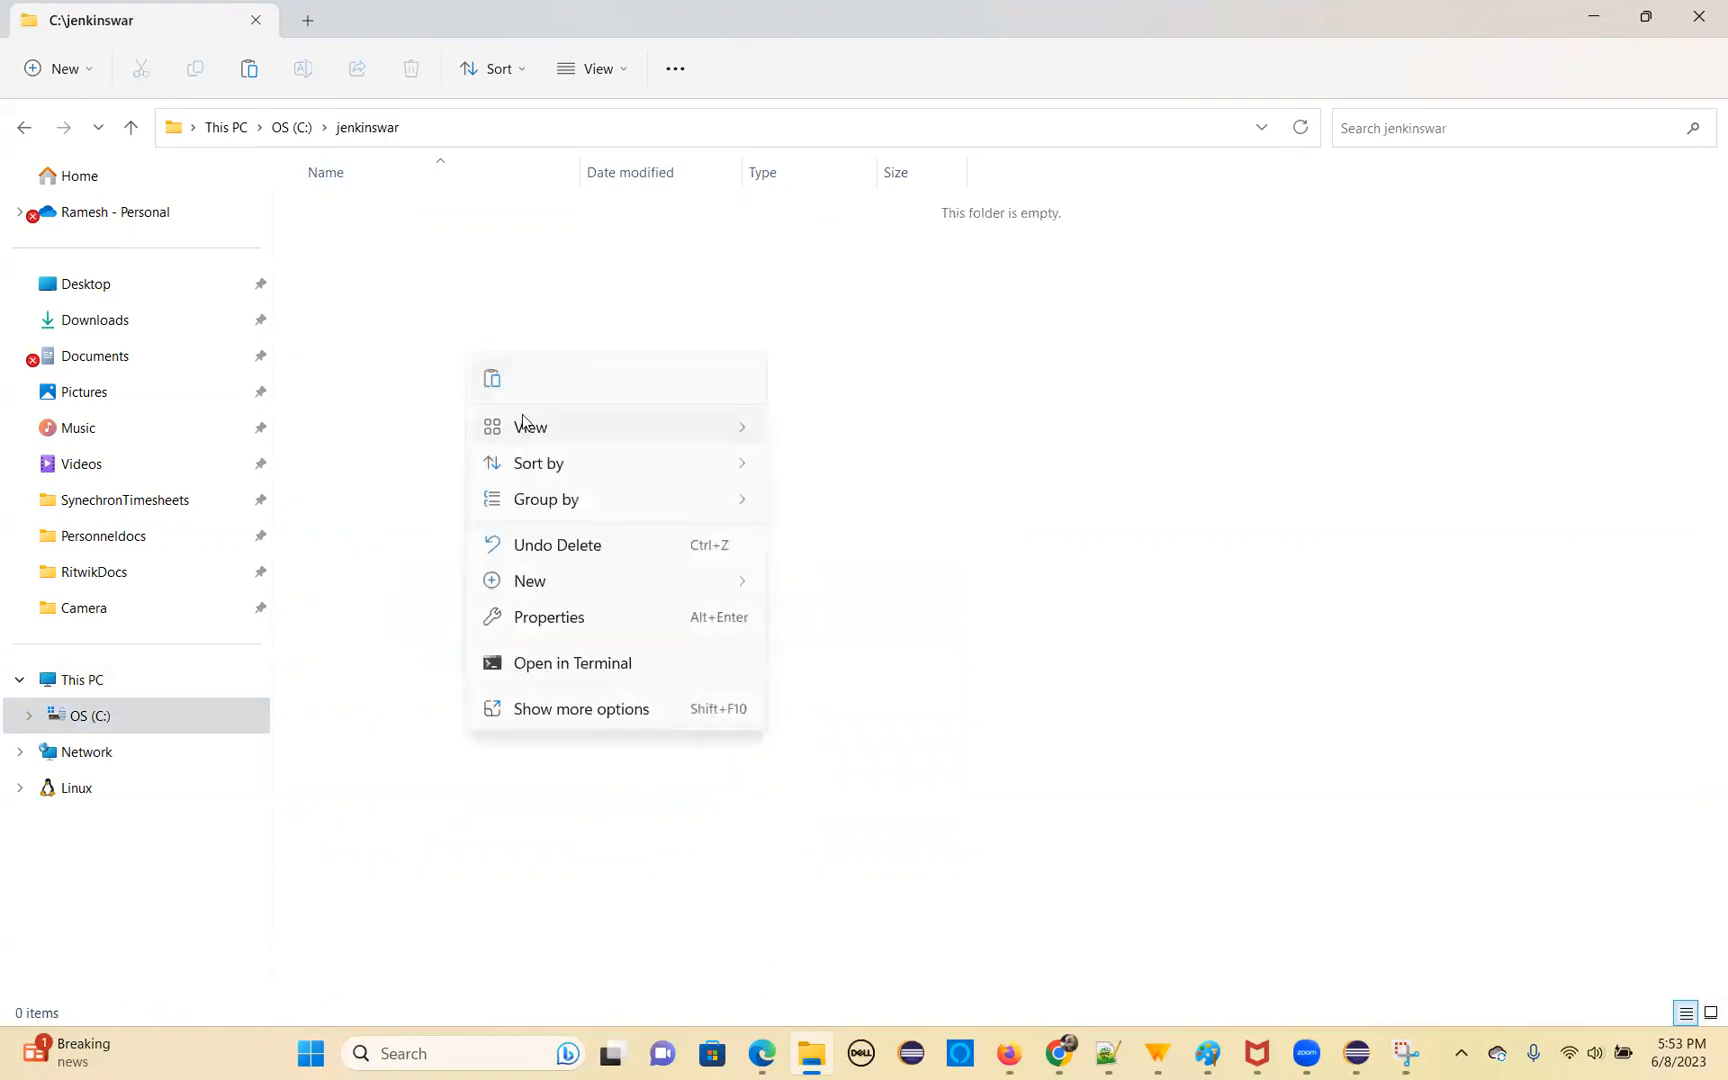
left_click(490, 380)
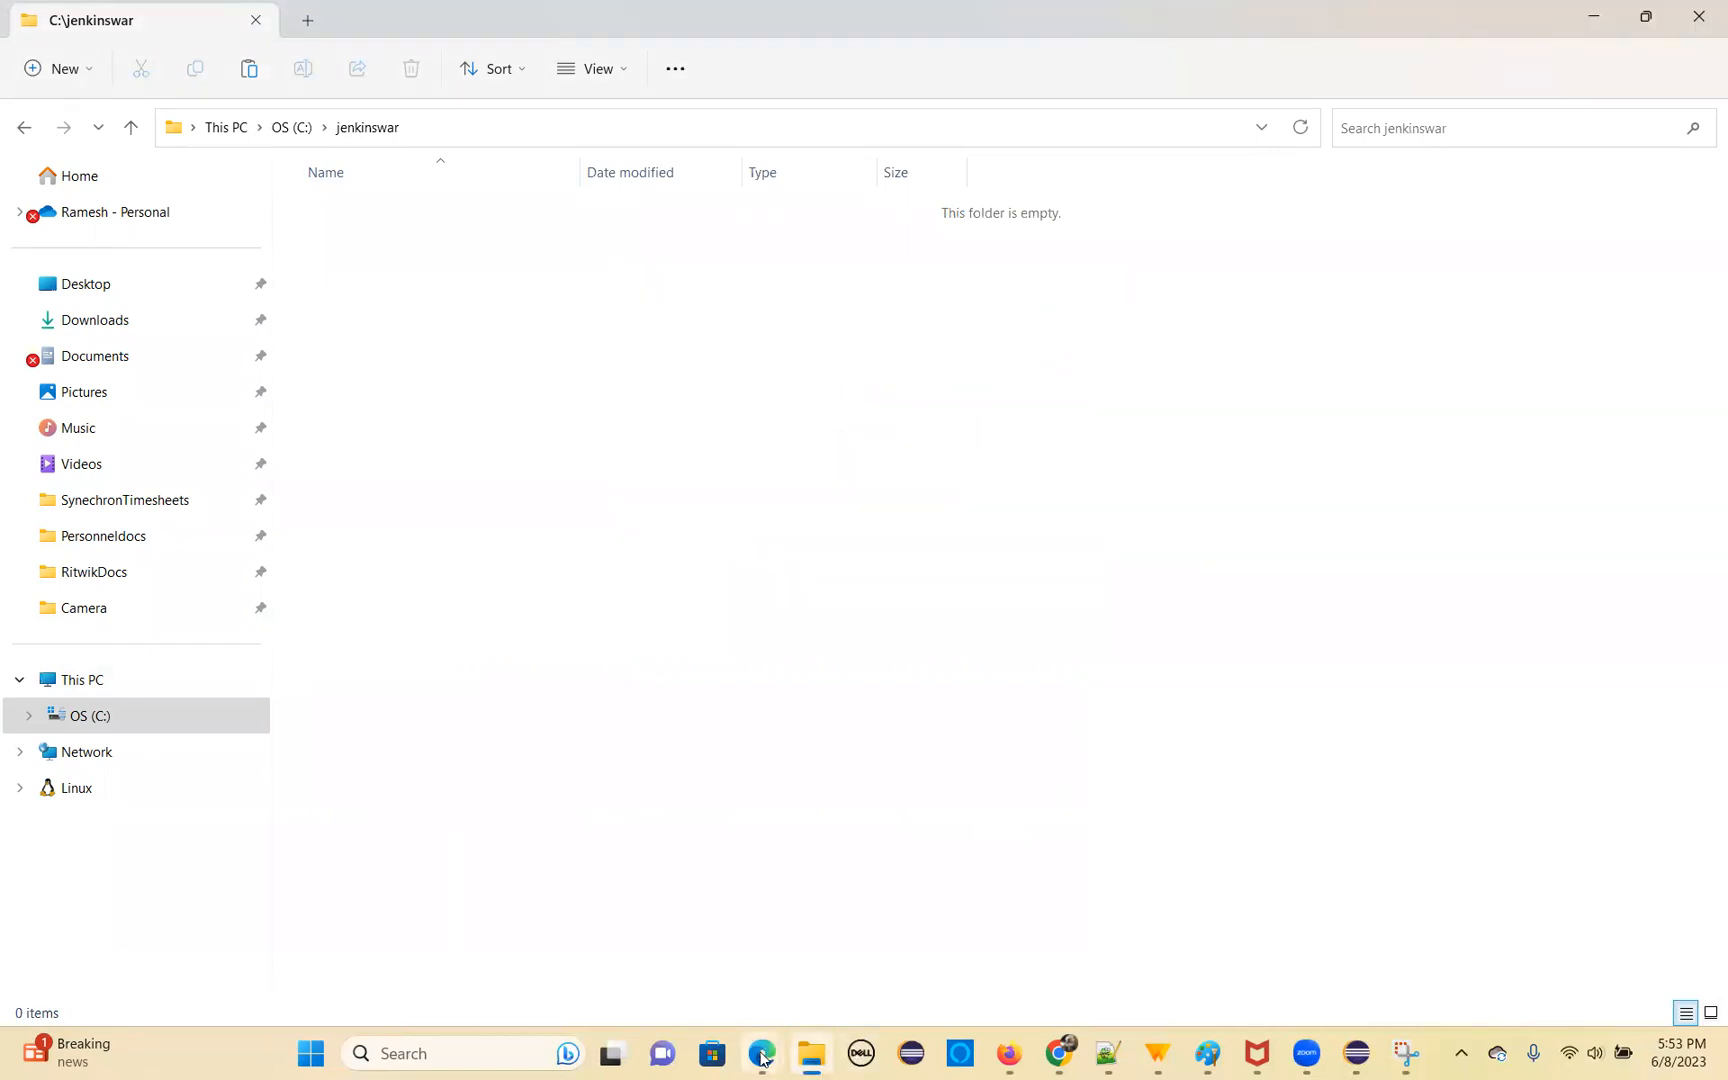
Switch to Chrome and show the downloaded jenkins.war file in its containing folder
mouse_move(762, 1053)
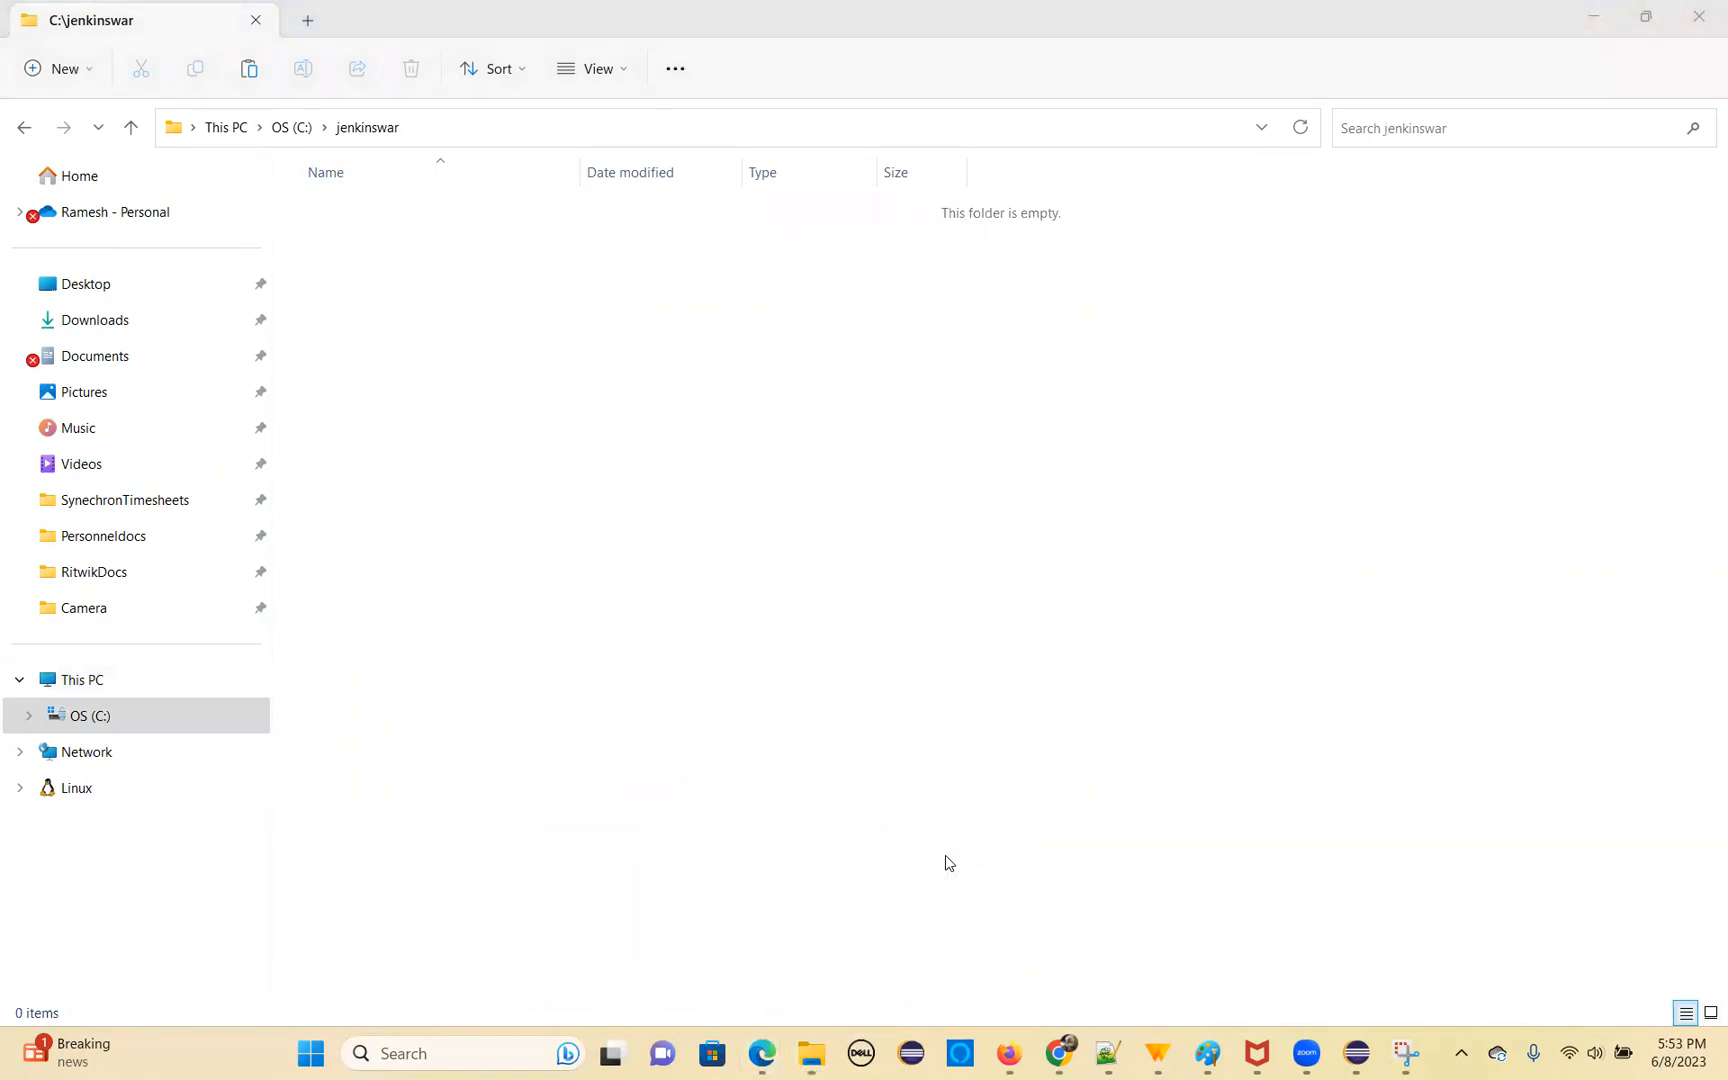
mouse_move(1073, 1057)
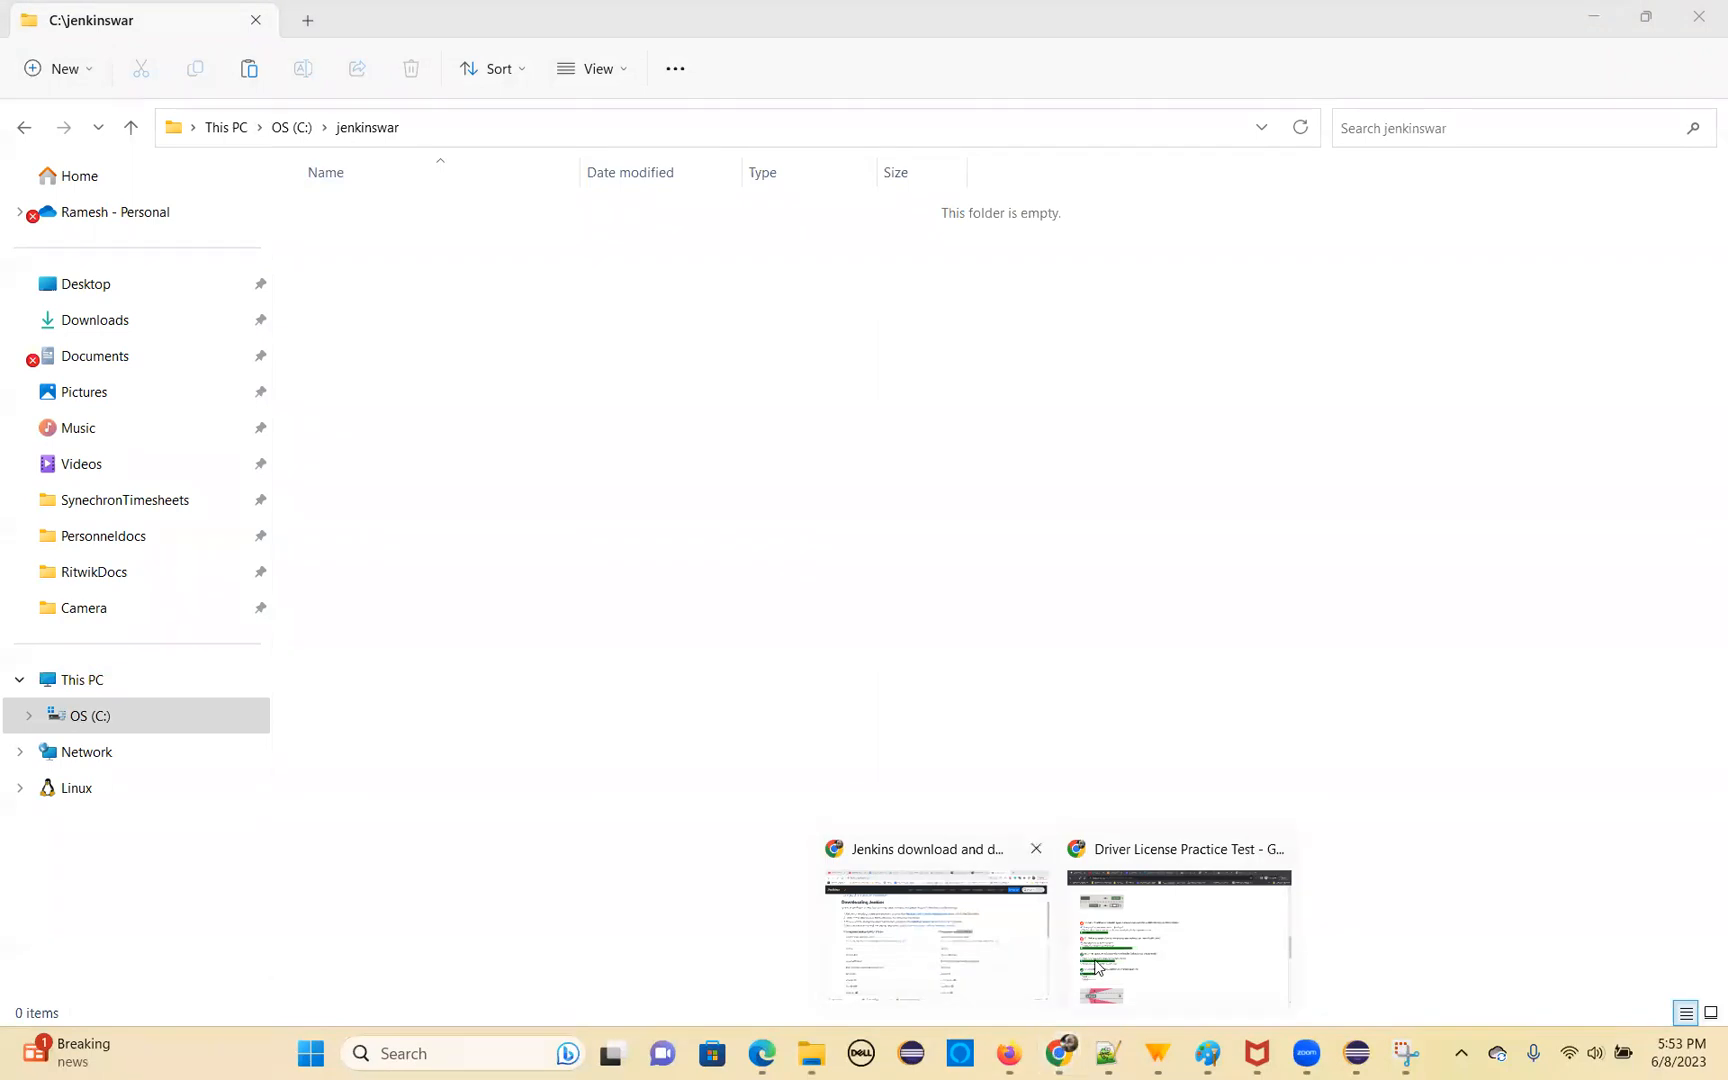
left_click(940, 935)
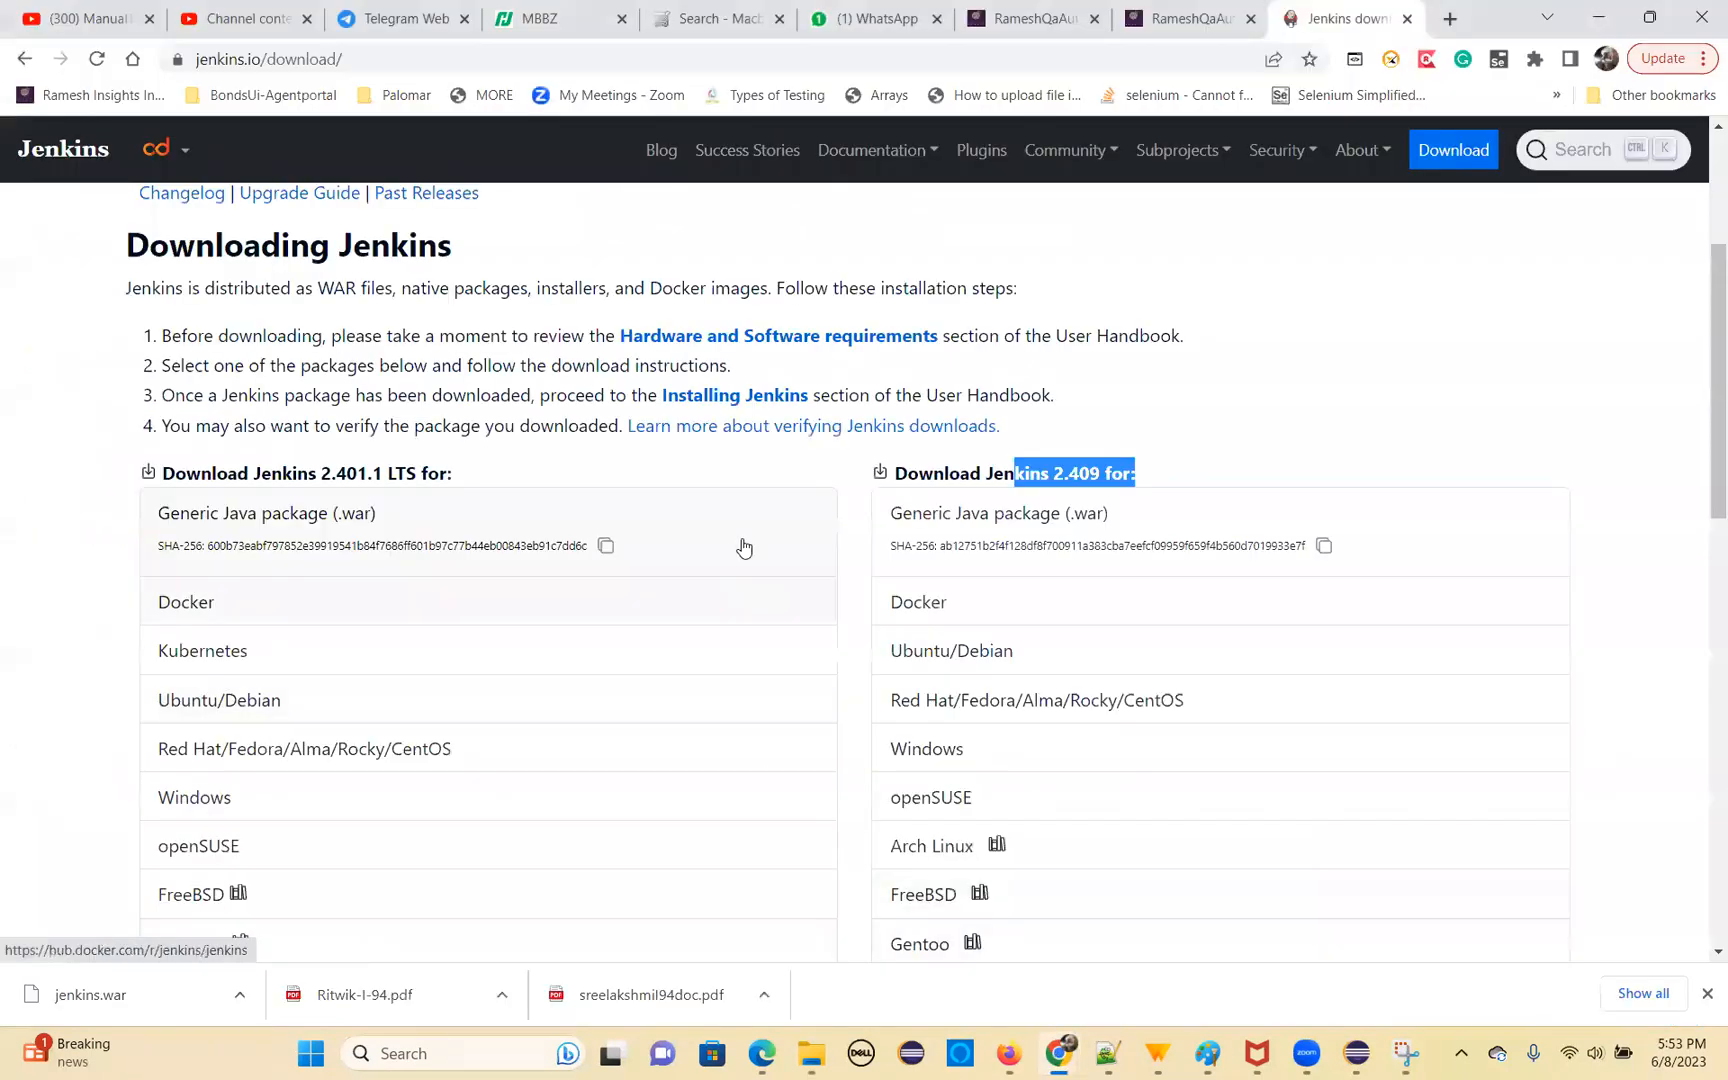
left_click(237, 985)
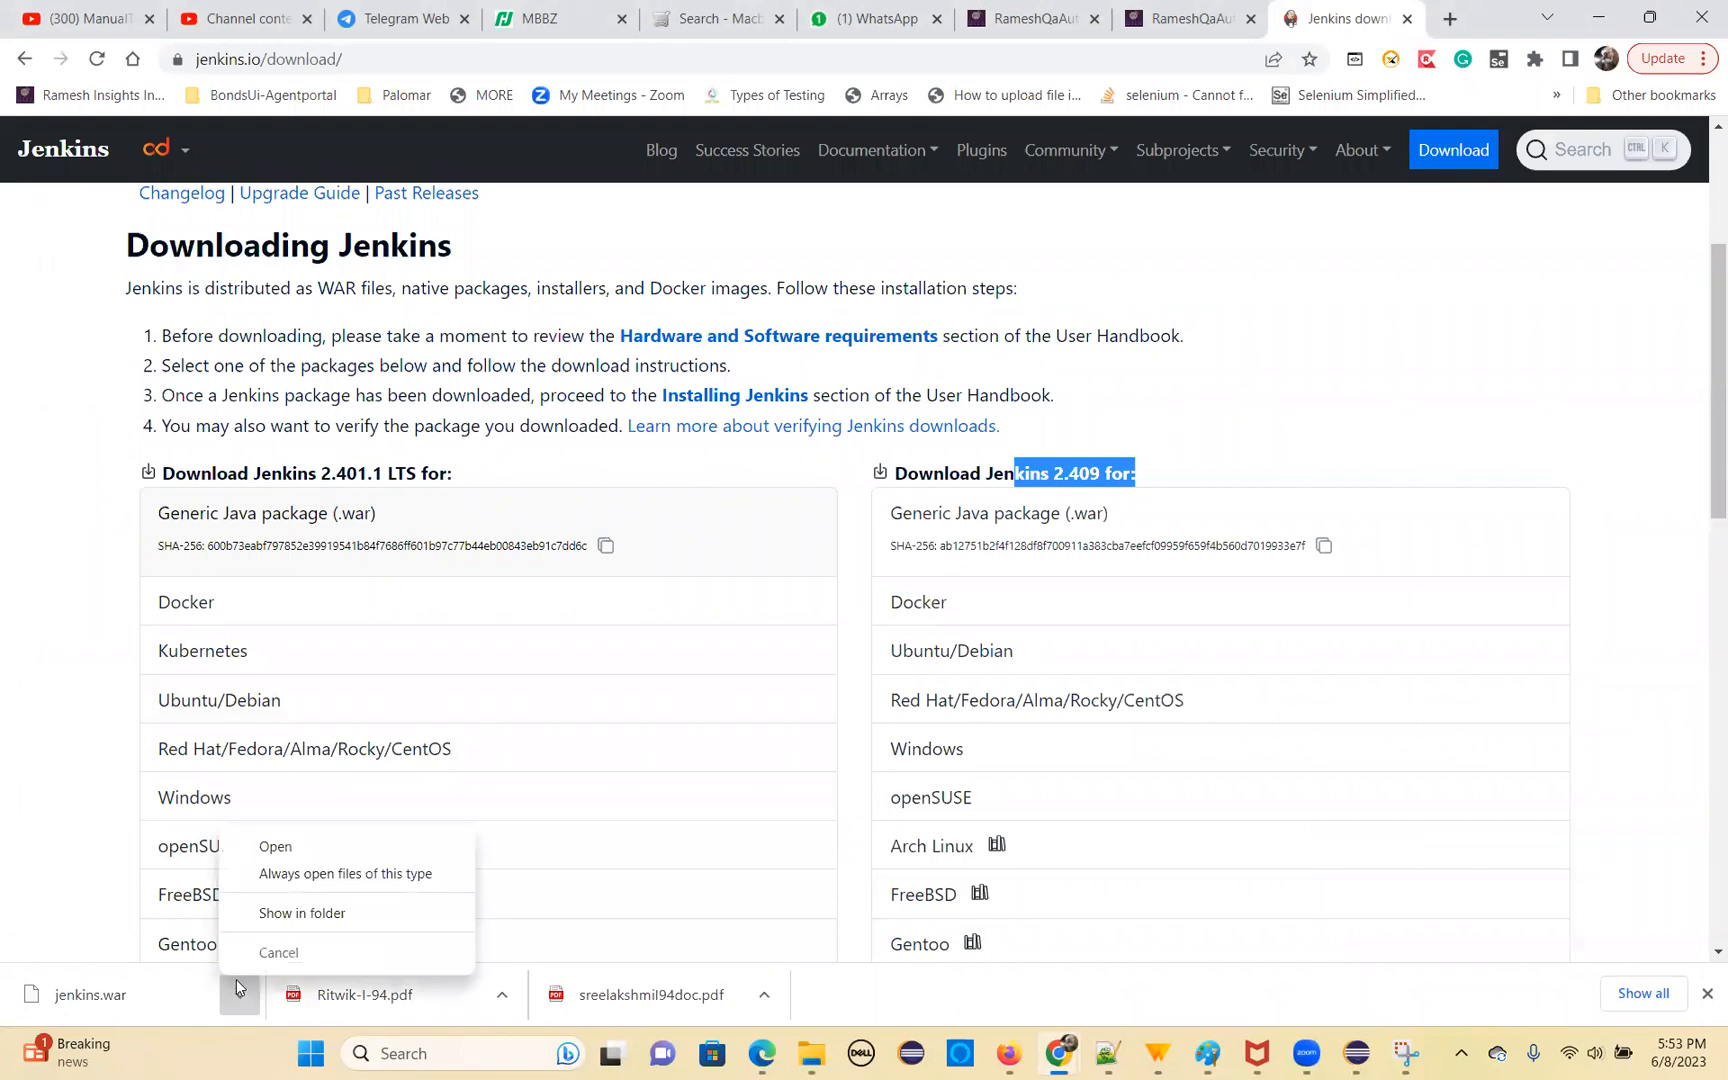
left_click(290, 912)
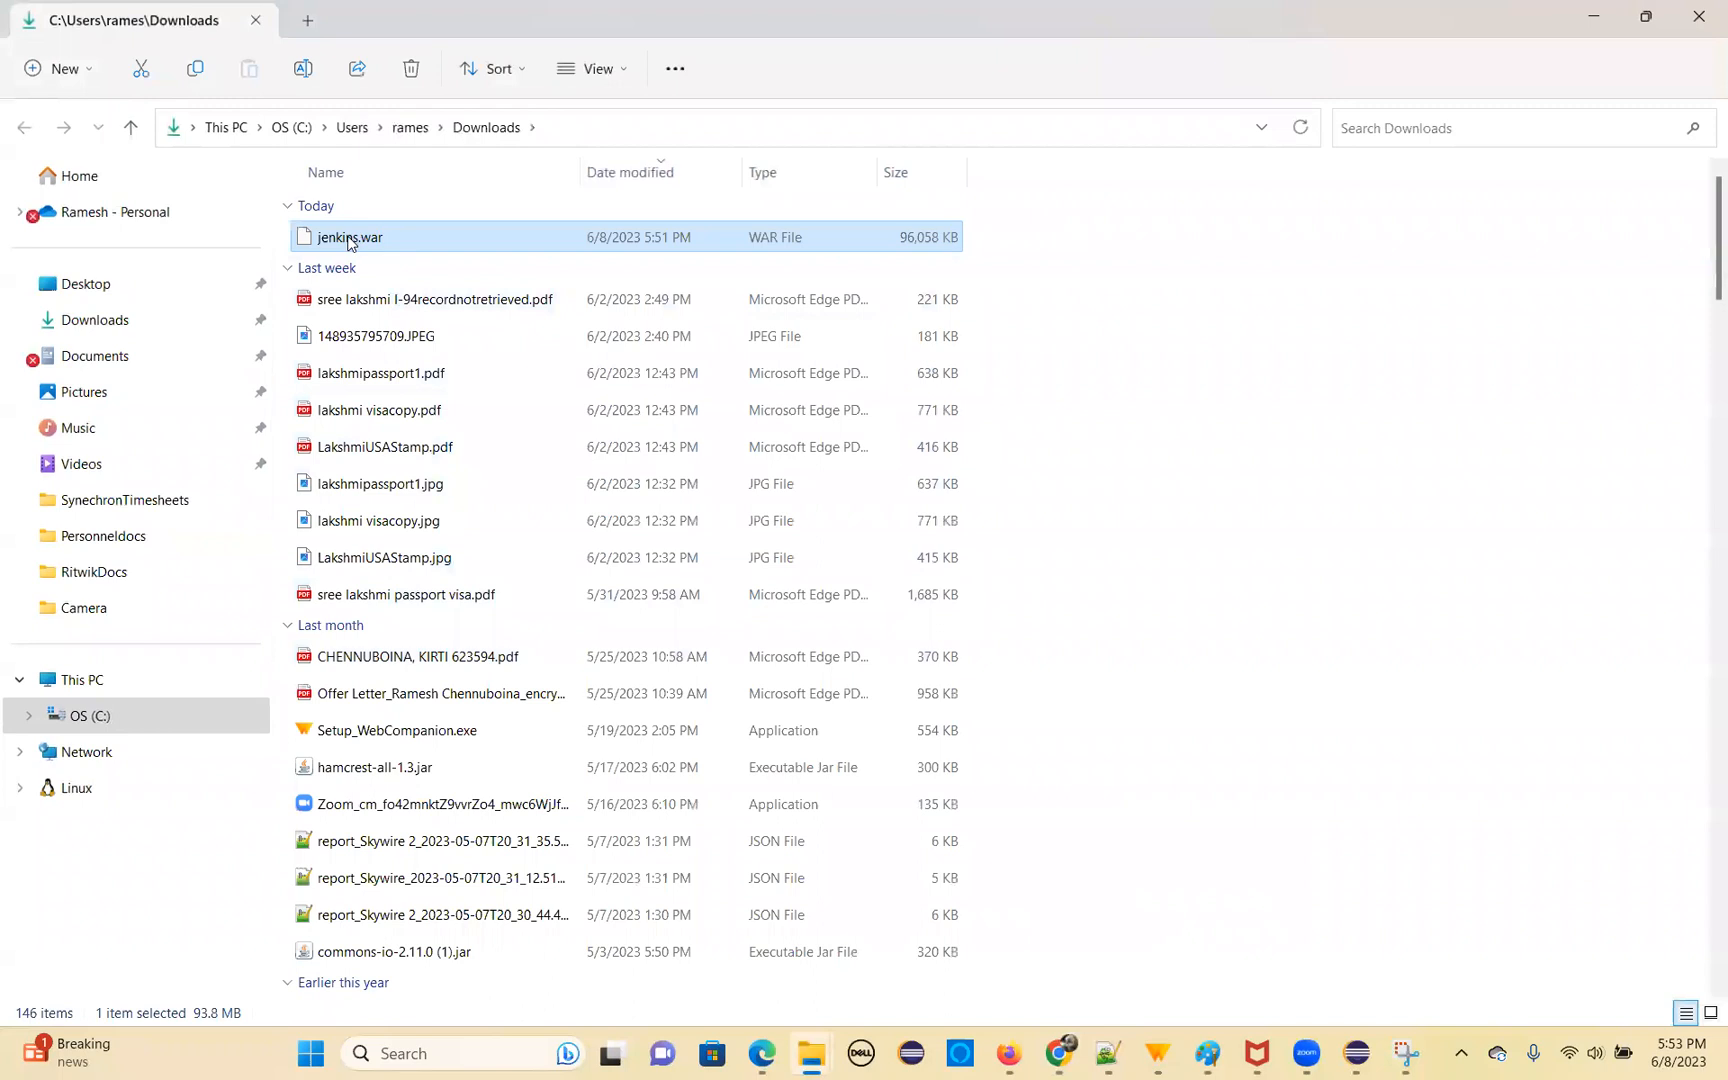
Cut jenkins.war from this Downloads window and try to paste it into C:\jenkinswar
right_click(350, 243)
left_click(381, 268)
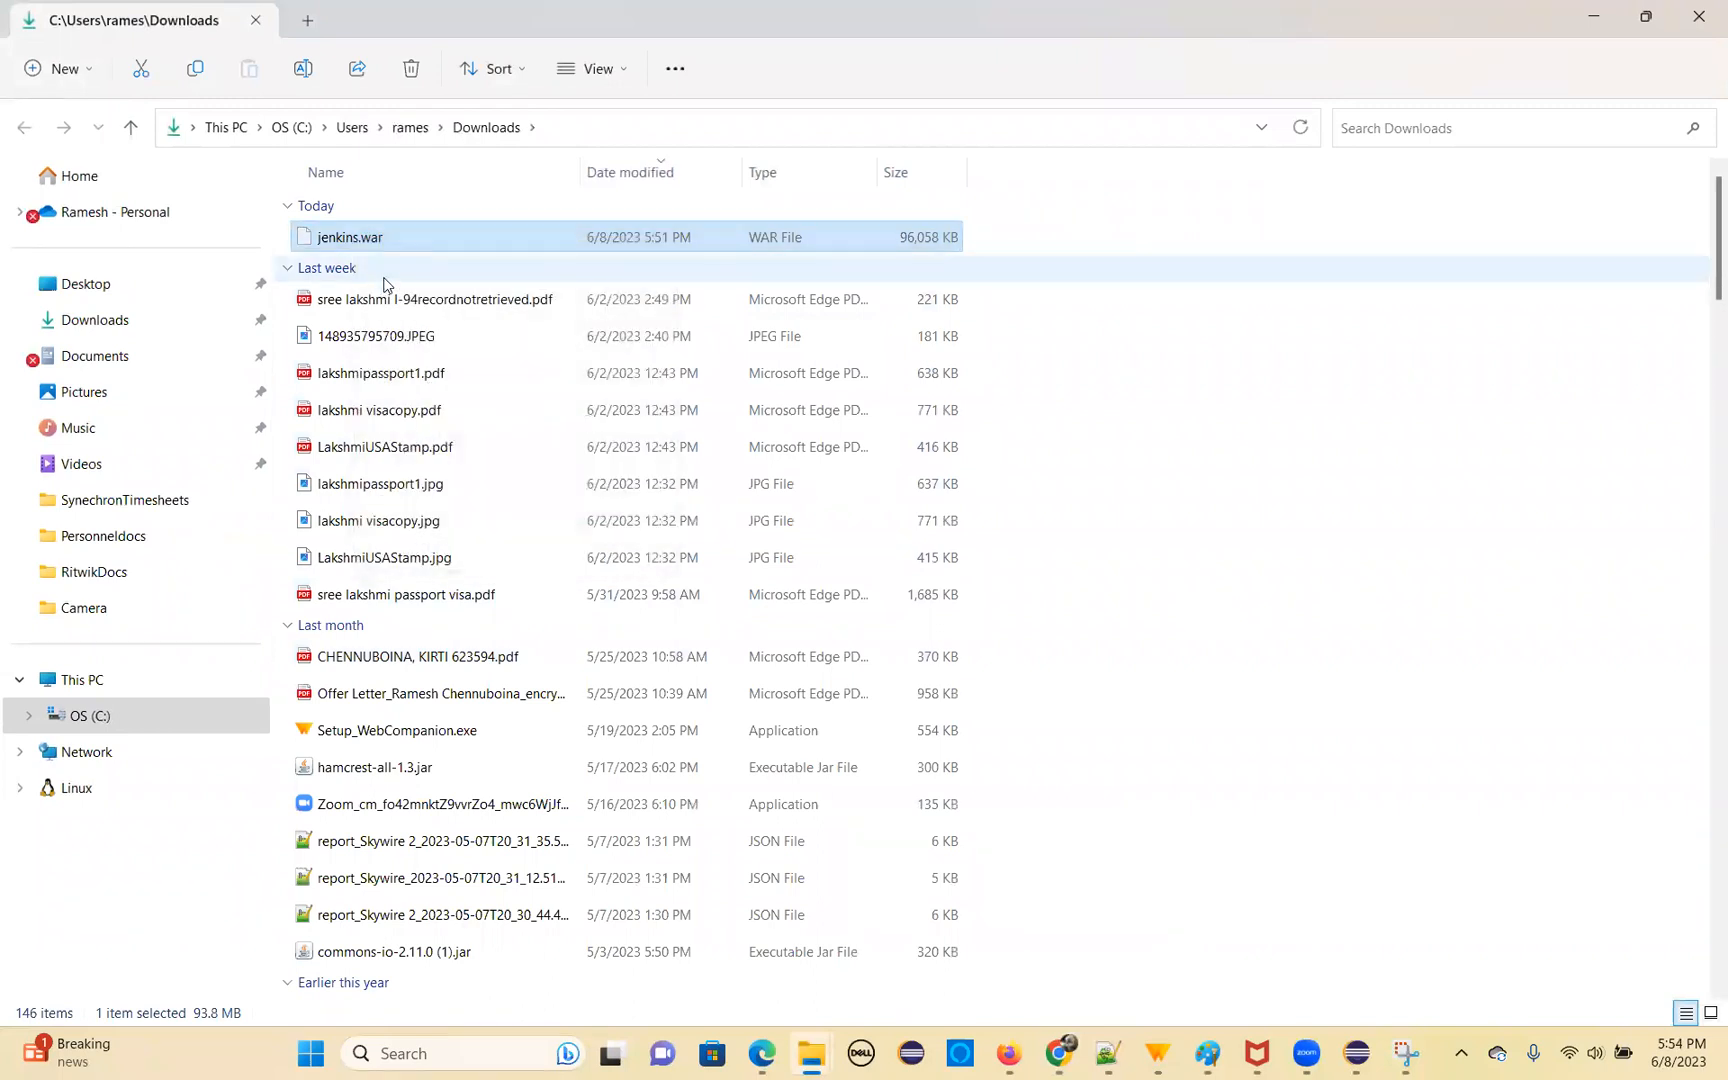
left_click(115, 718)
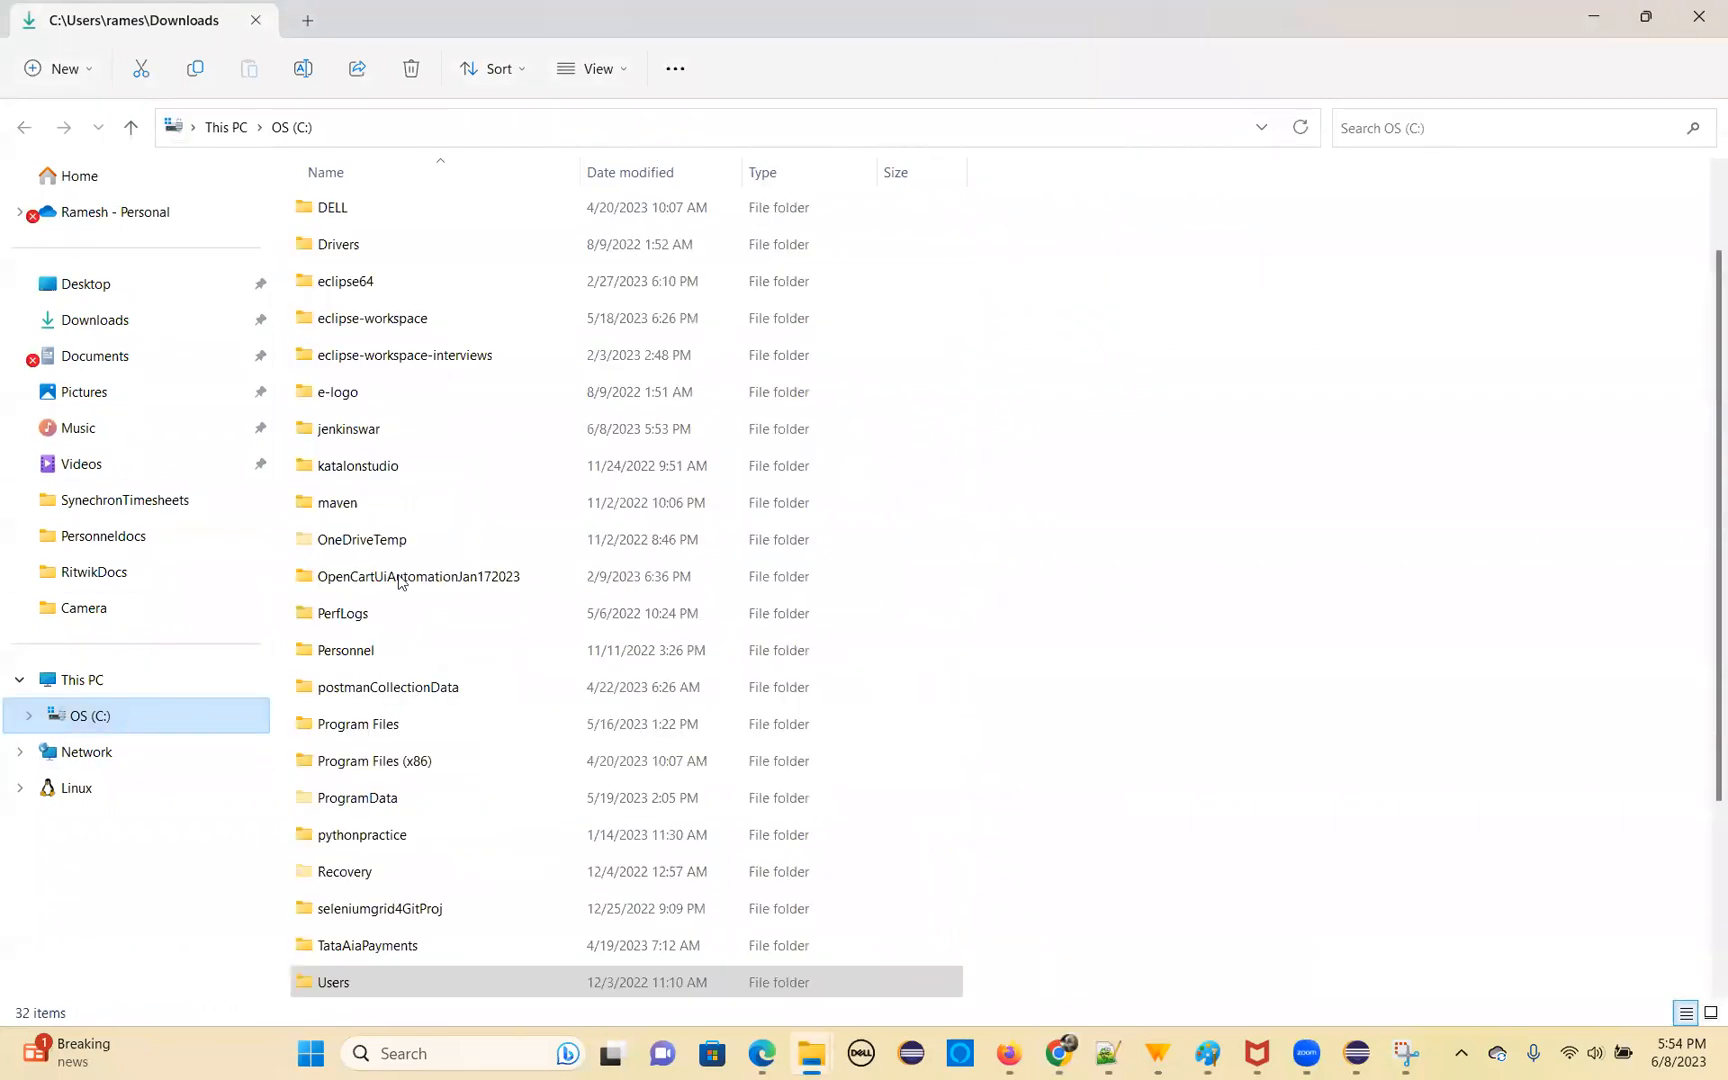
left_click(366, 508)
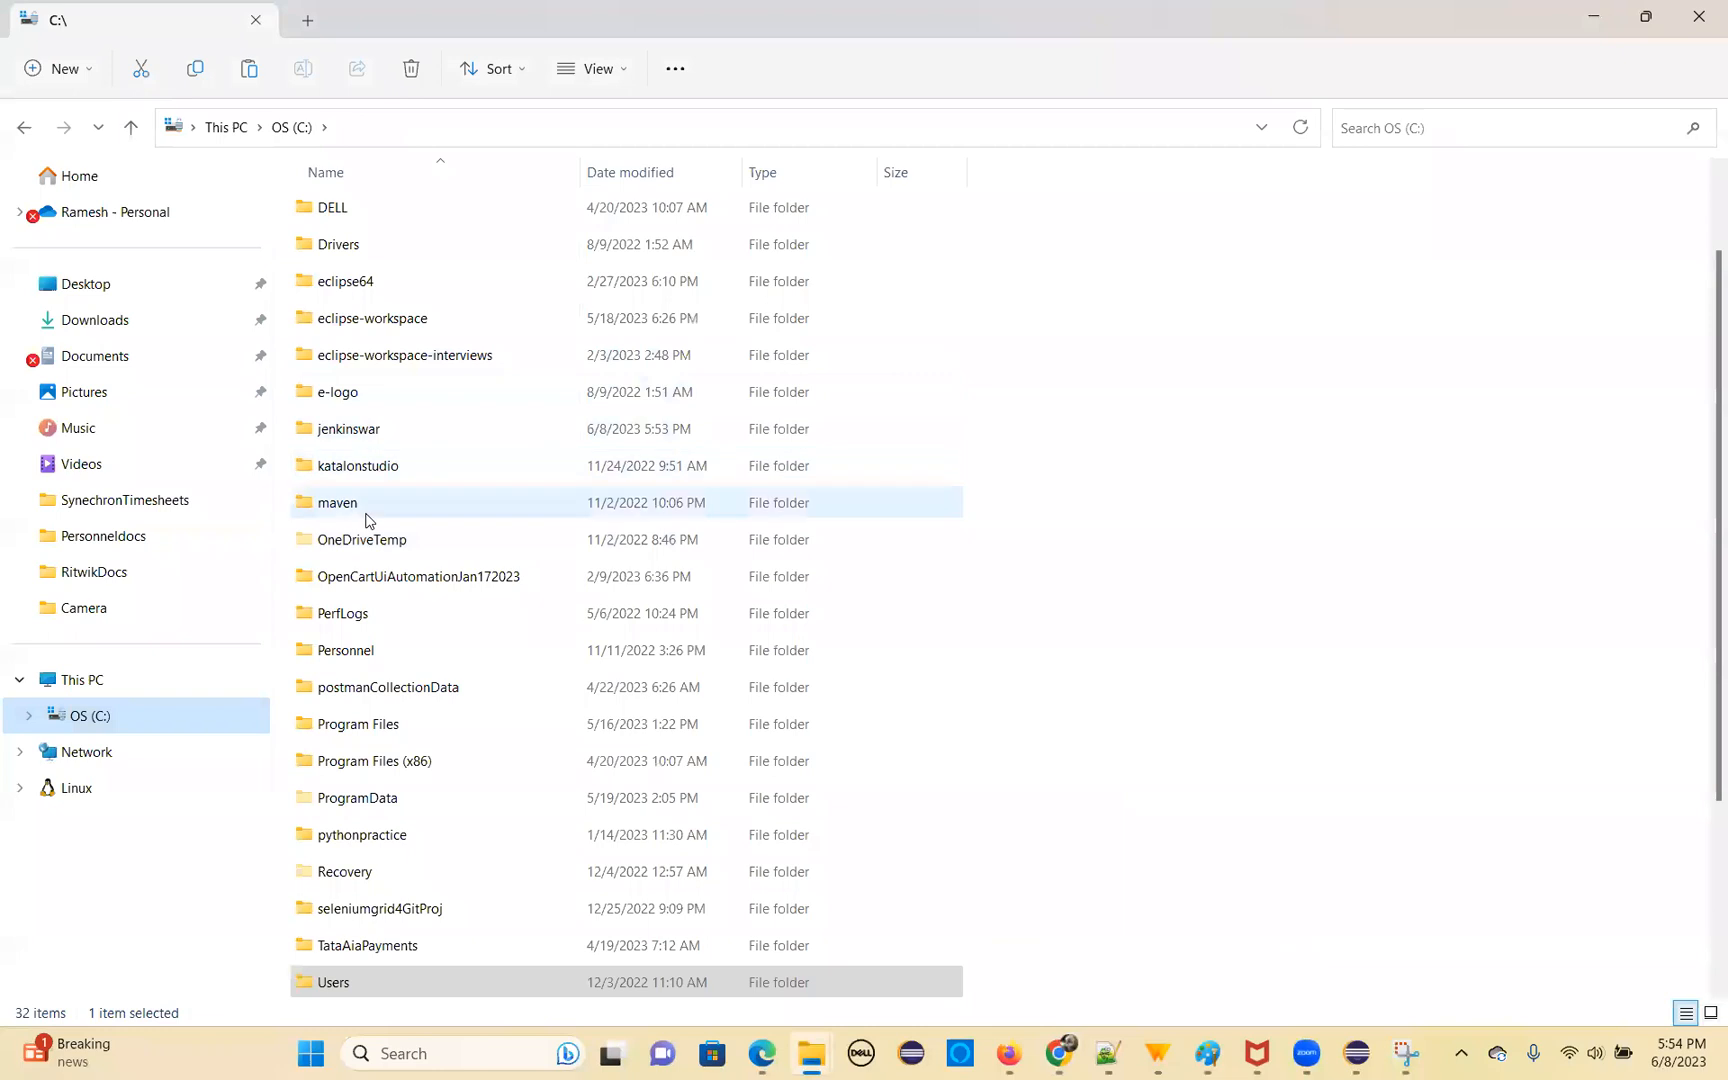
double_click(355, 432)
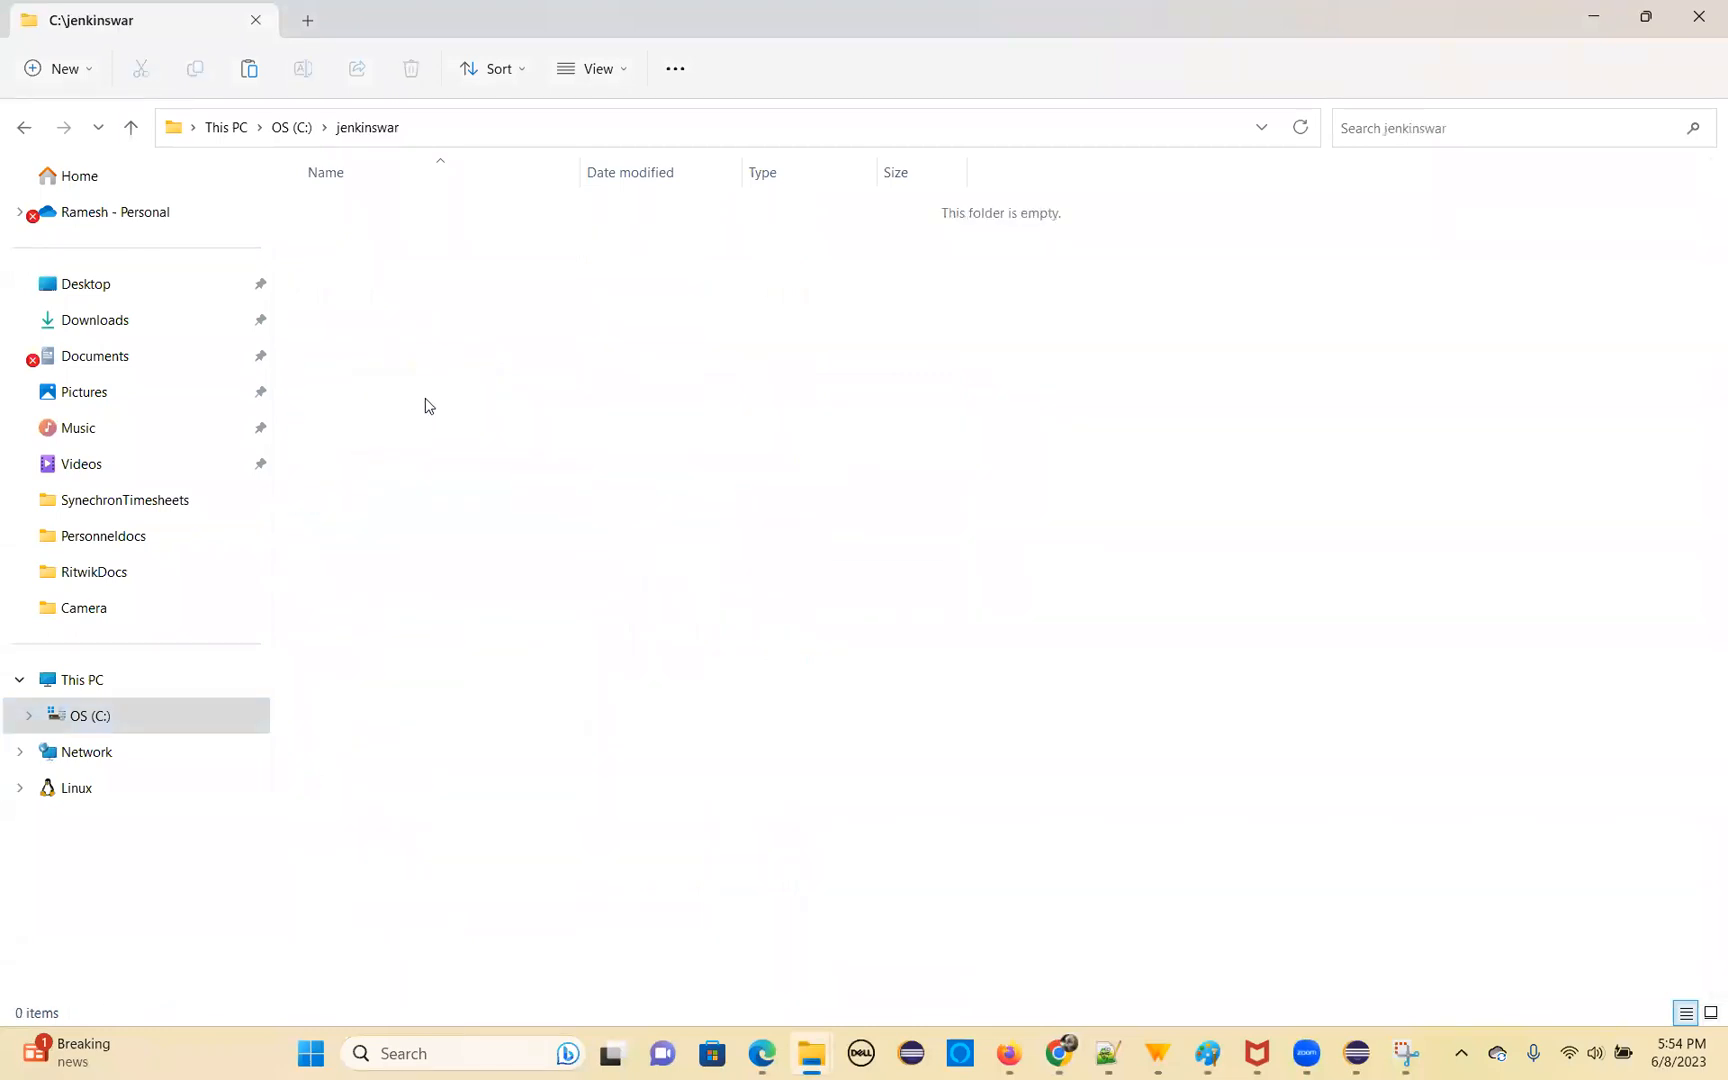
key("ctrl+v")
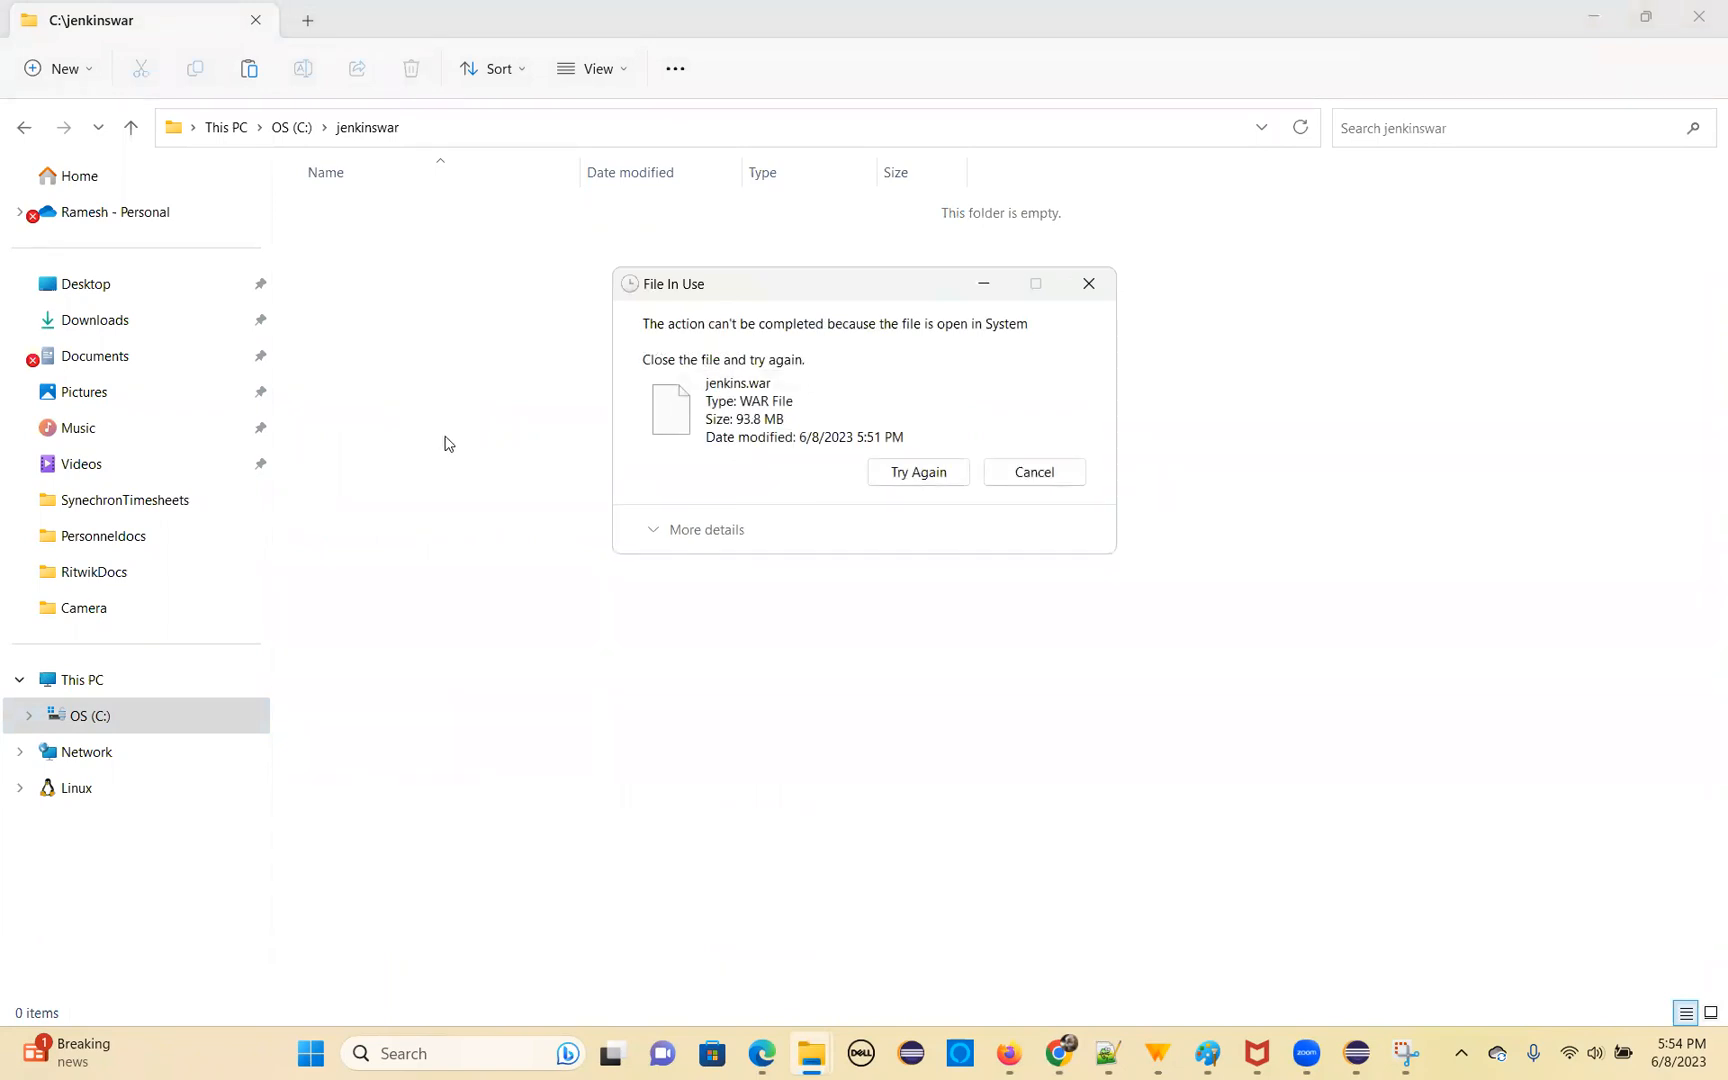
Close the Adaware Web Companion window and the Driver License Practice Test browser window
mouse_move(1049, 1057)
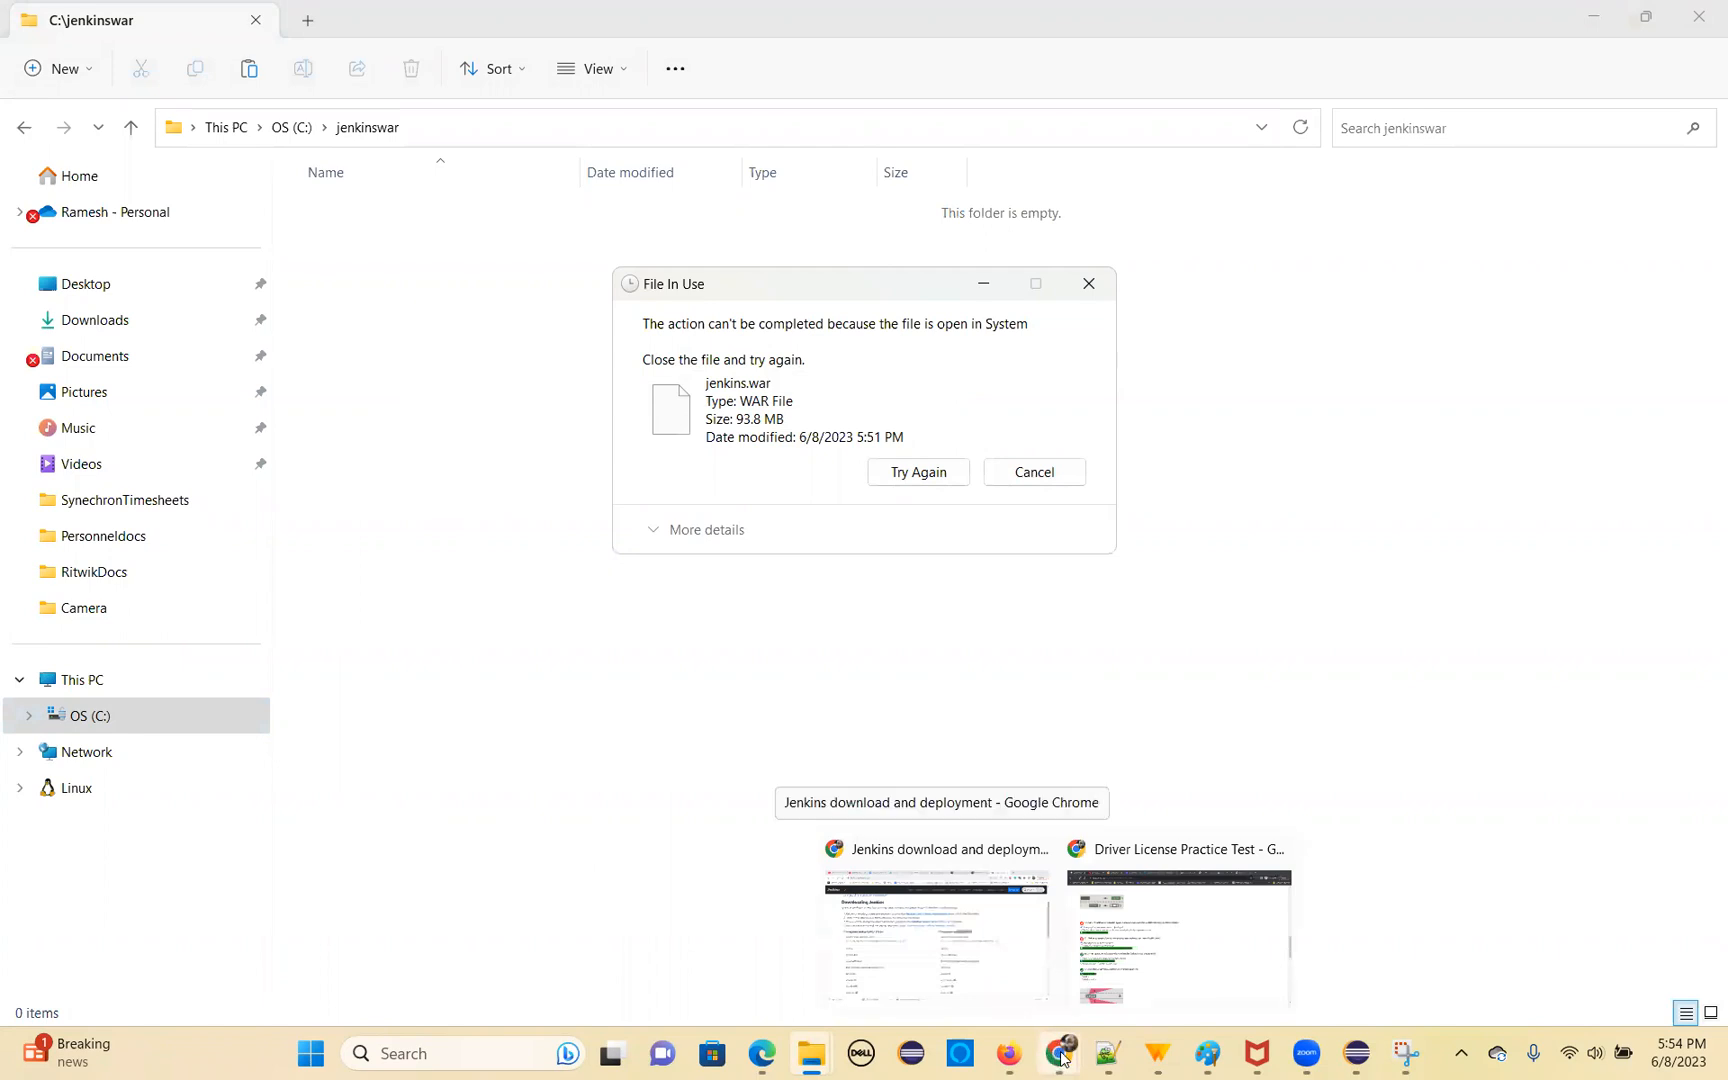
mouse_move(1151, 1051)
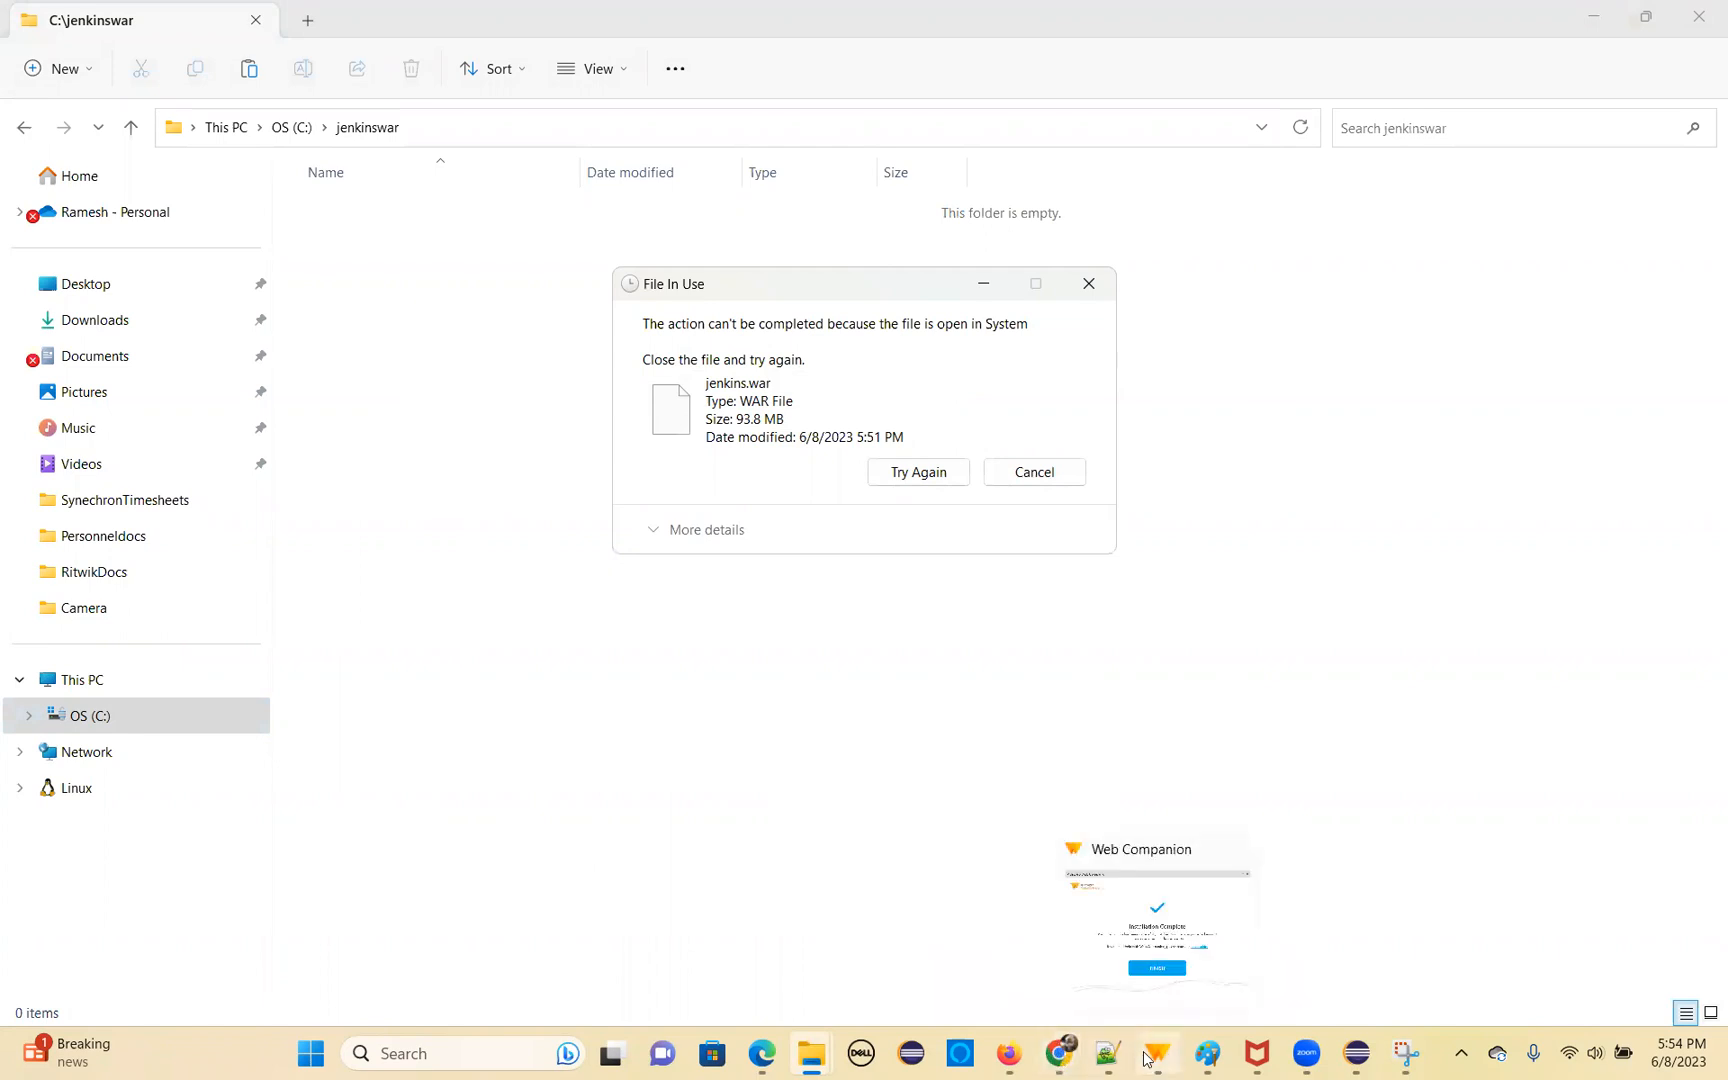
left_click(1175, 970)
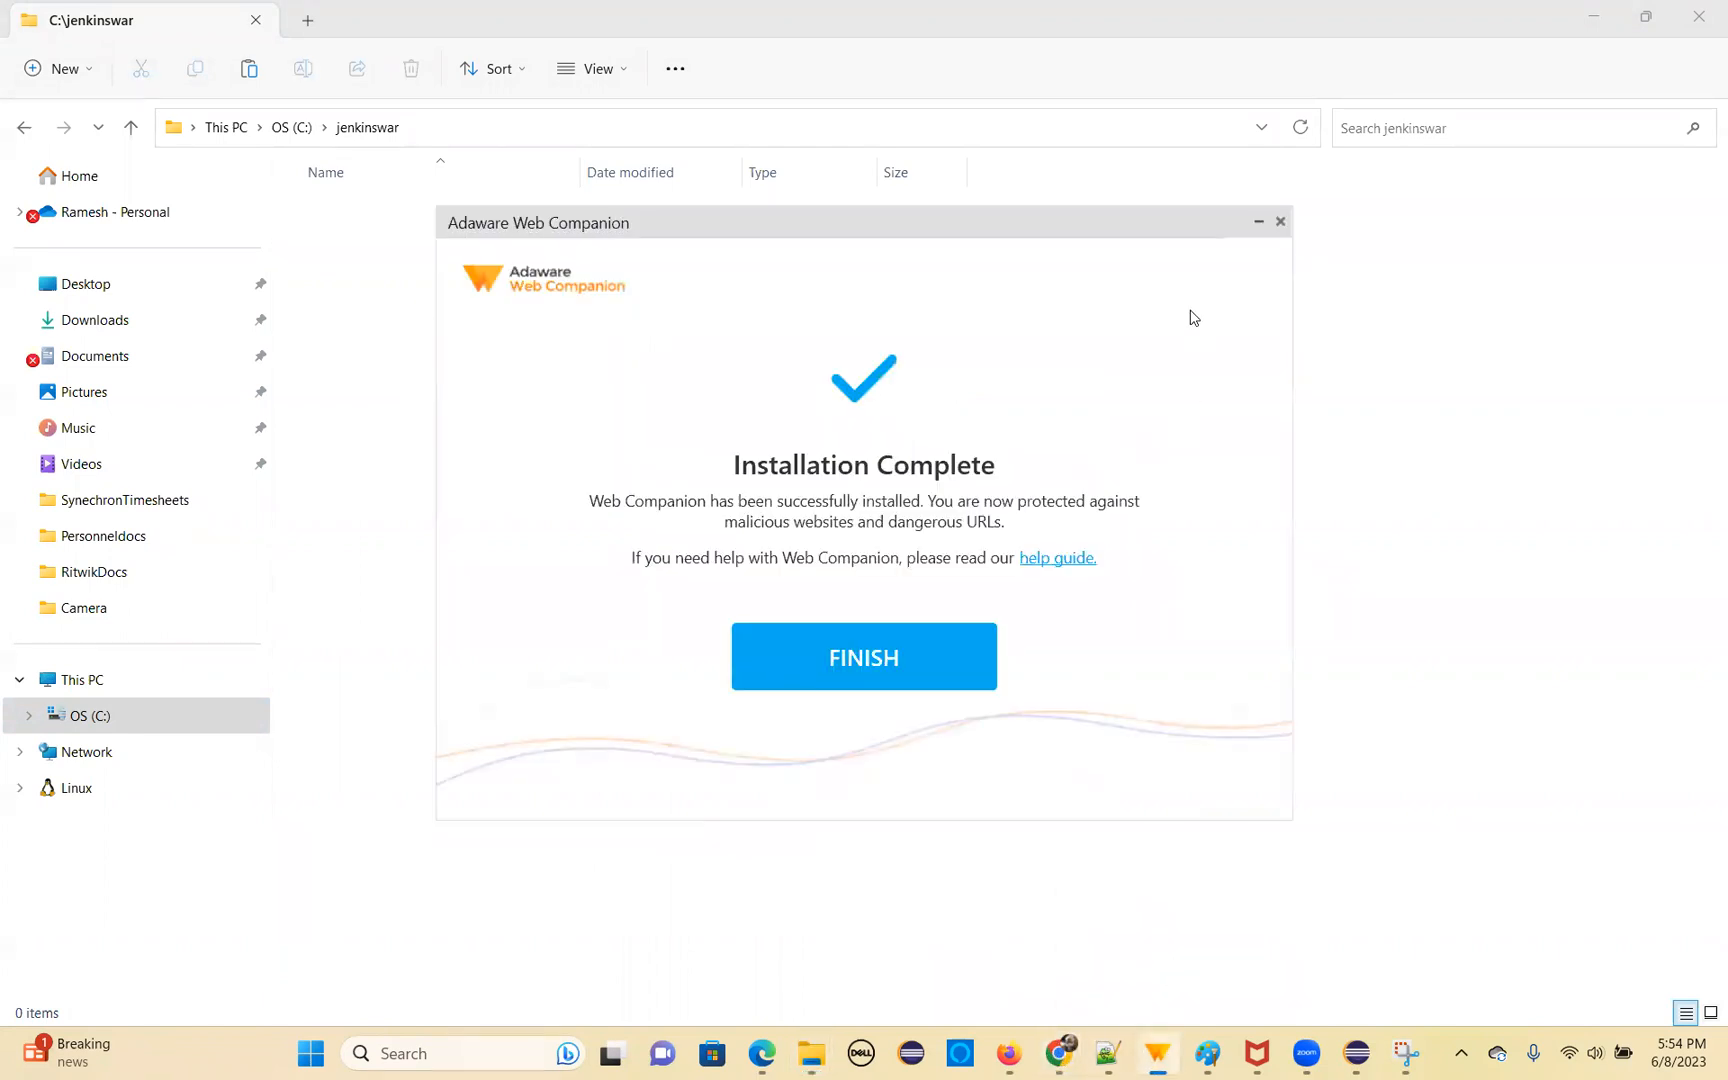
left_click(1281, 221)
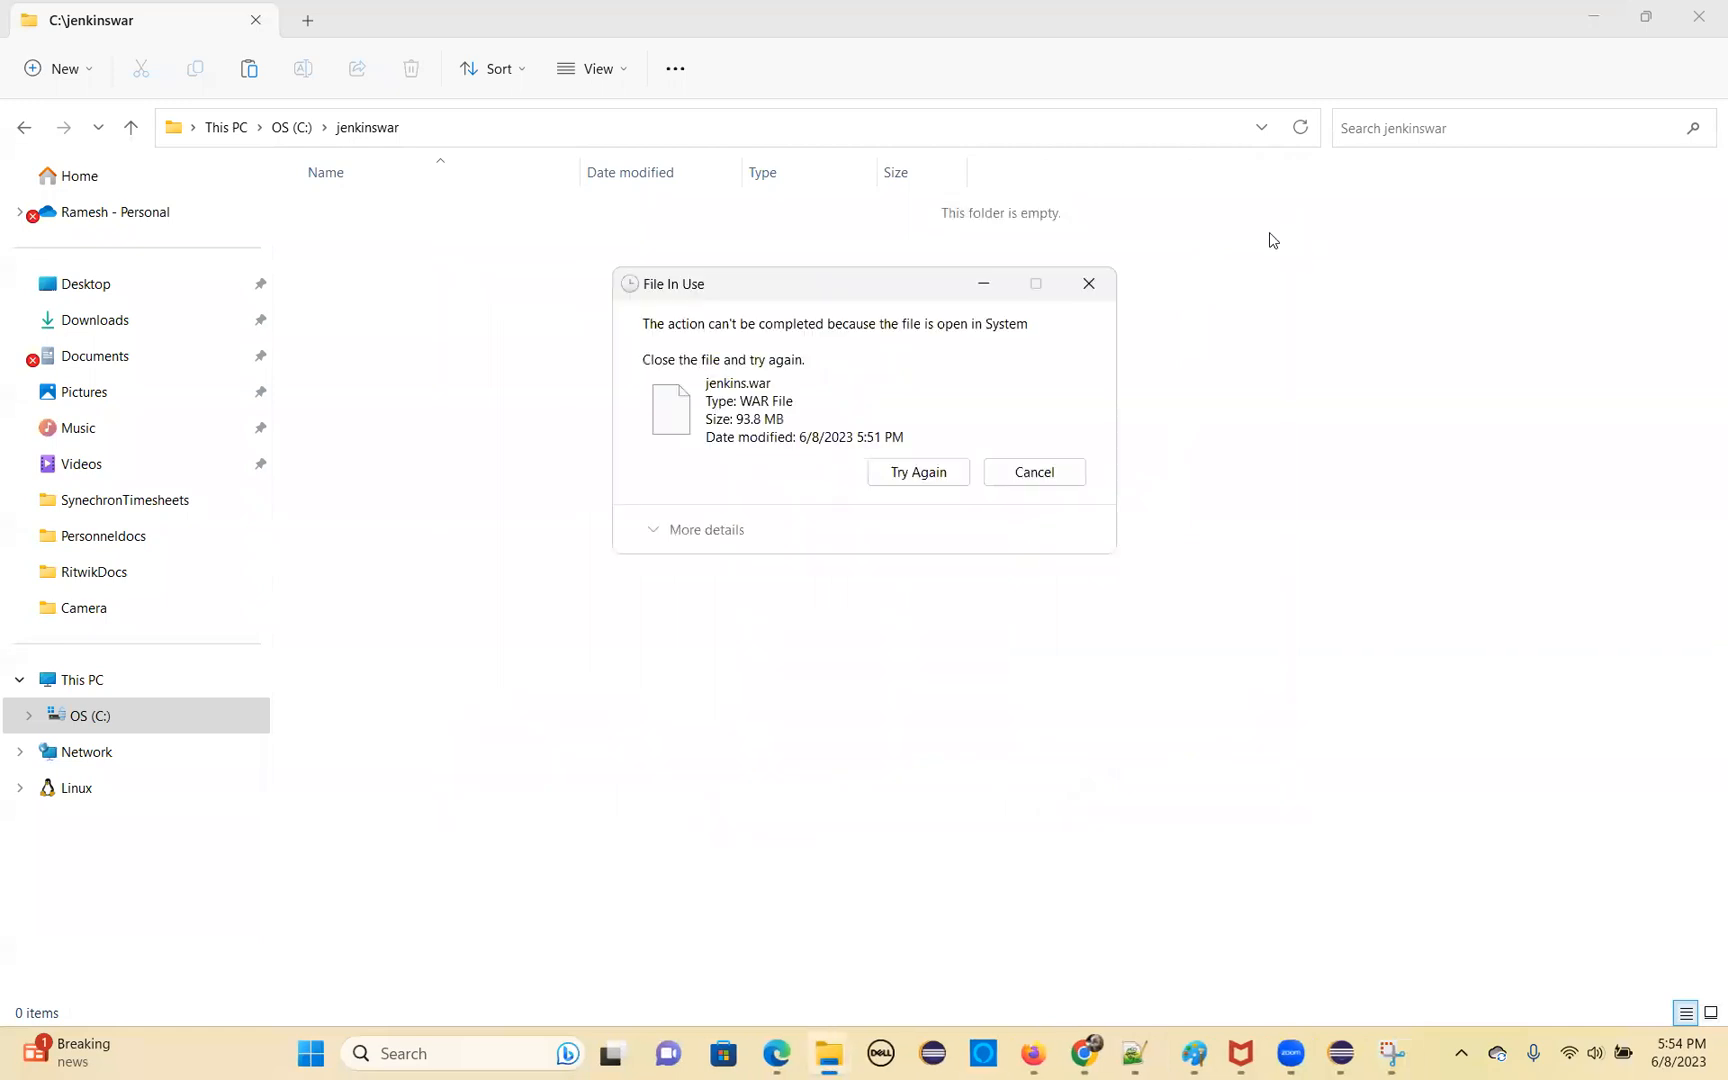
mouse_move(1090, 1053)
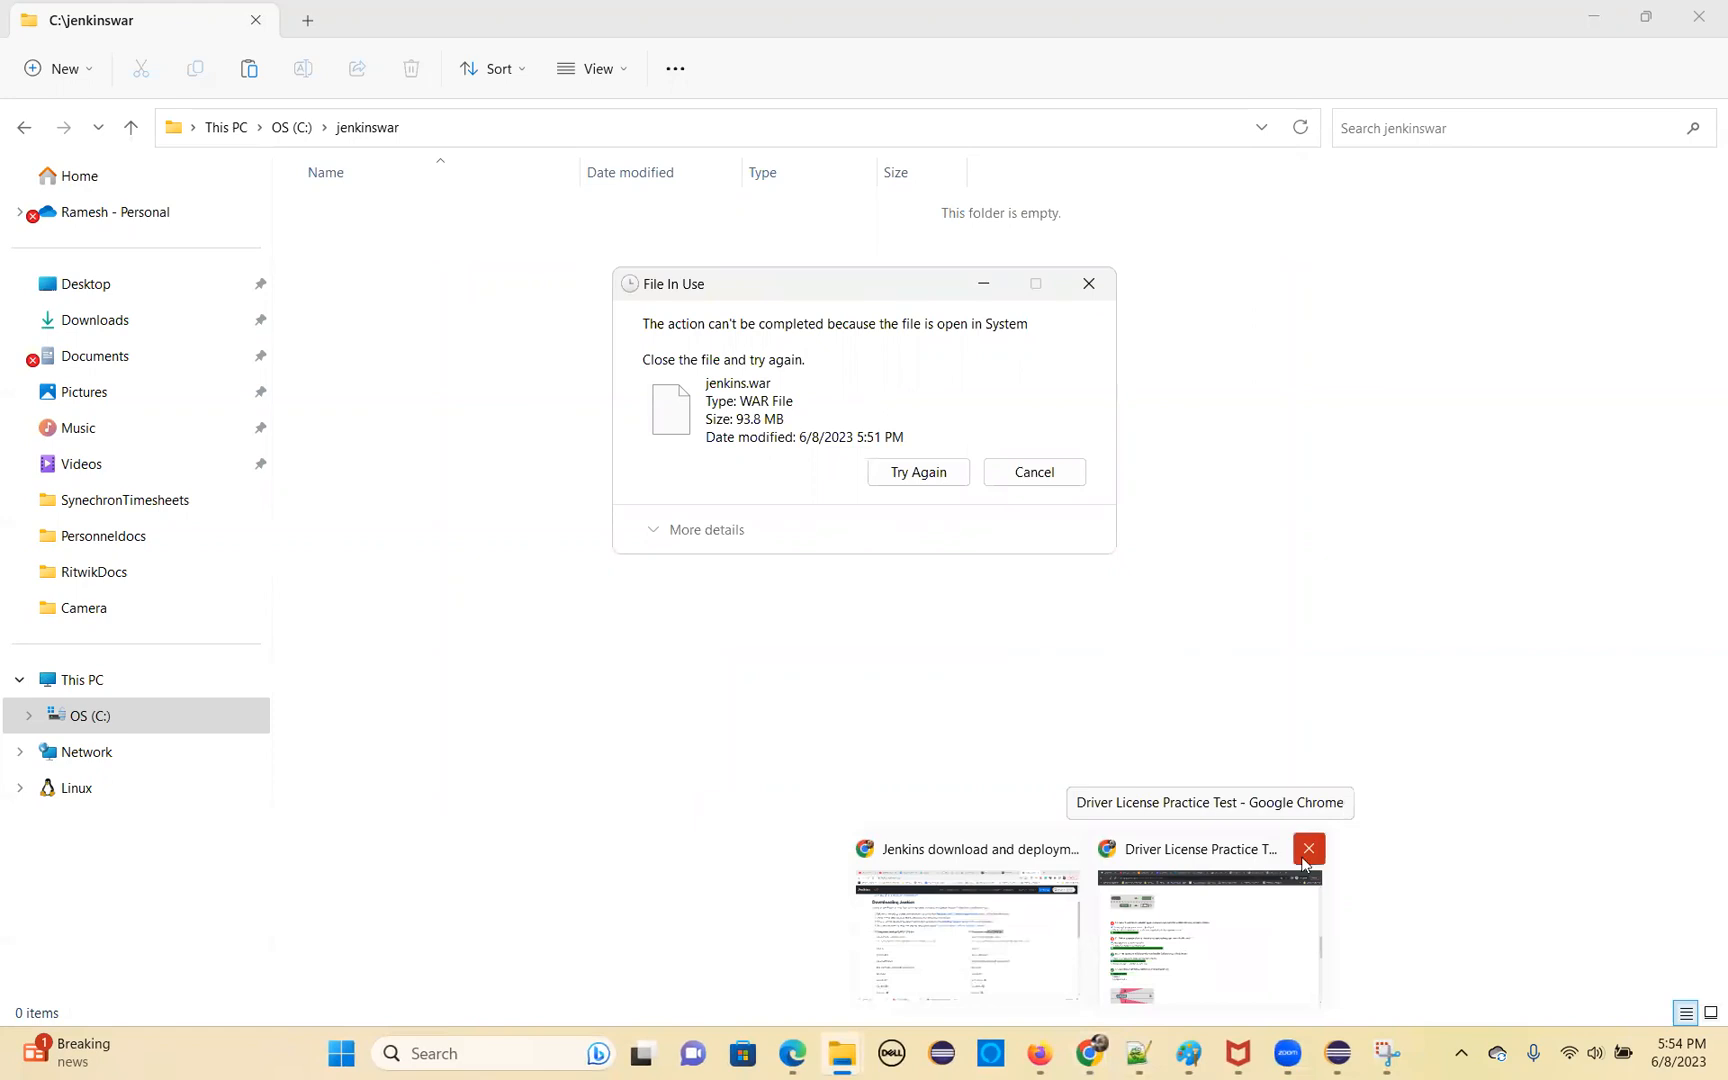
left_click(1303, 862)
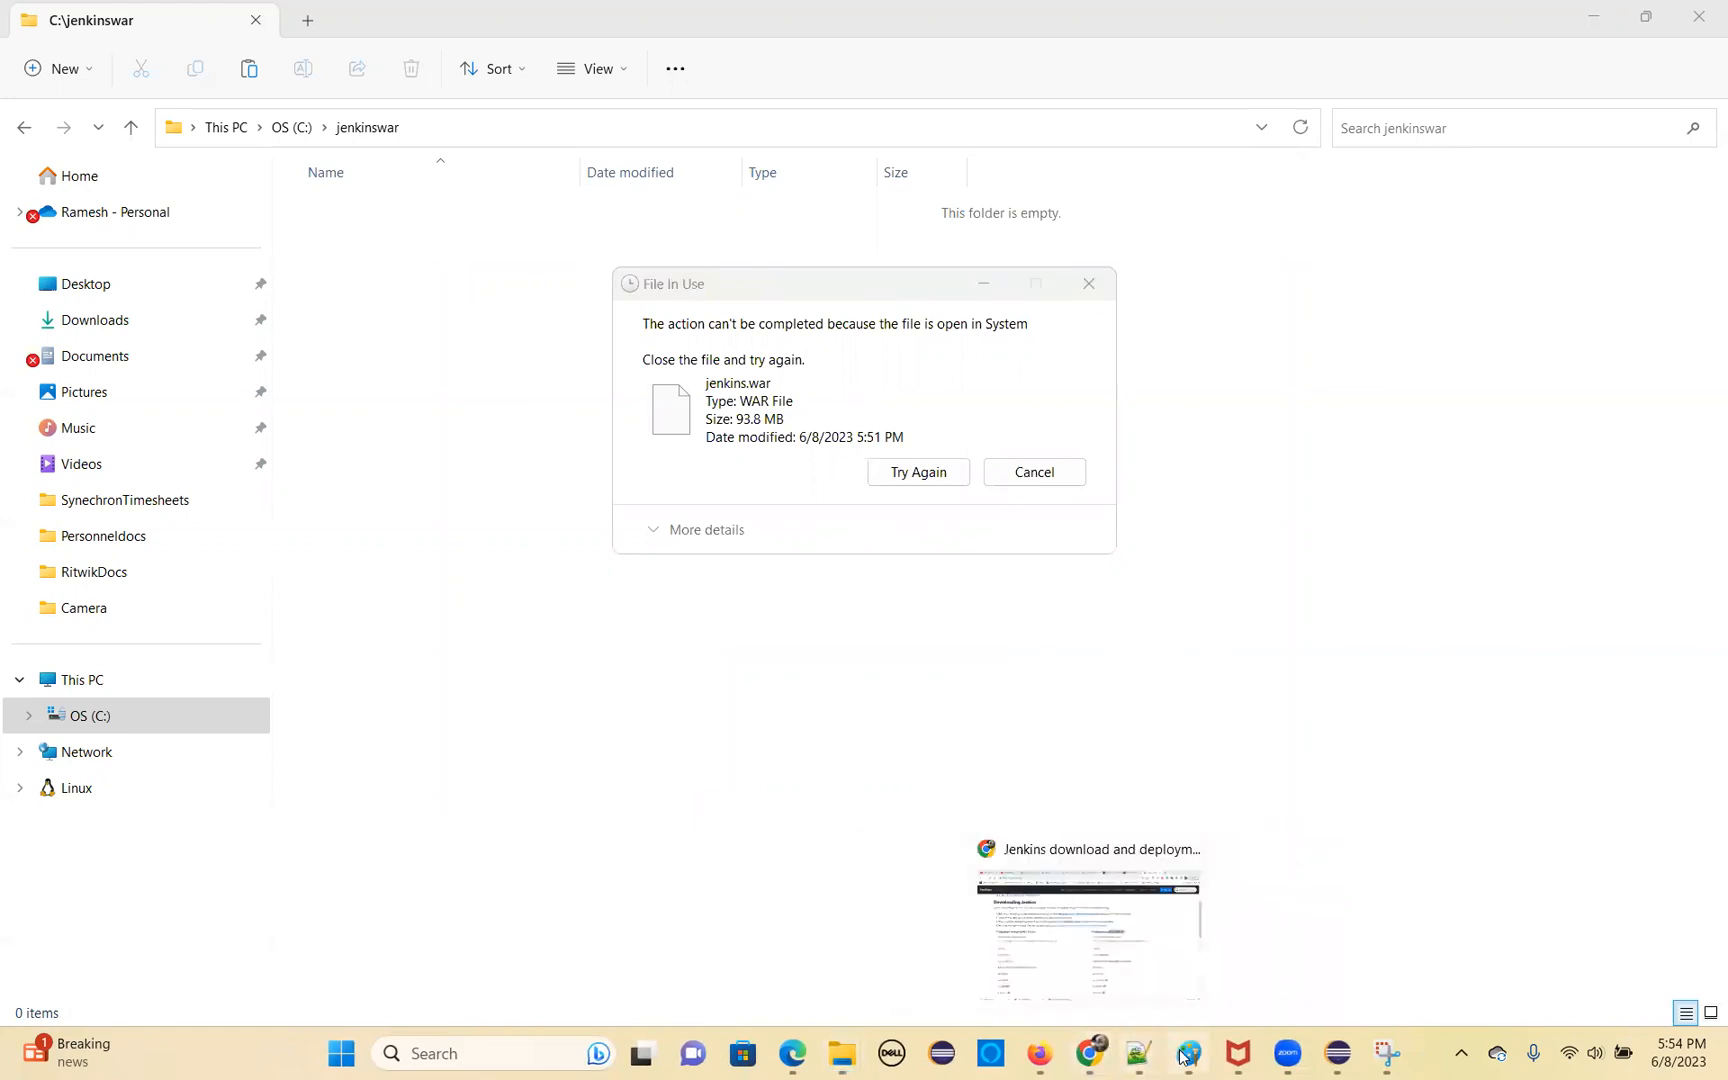
Close the Snipping Tool and the duplicate C:\jenkinswar File Explorer window
mouse_move(1200, 1052)
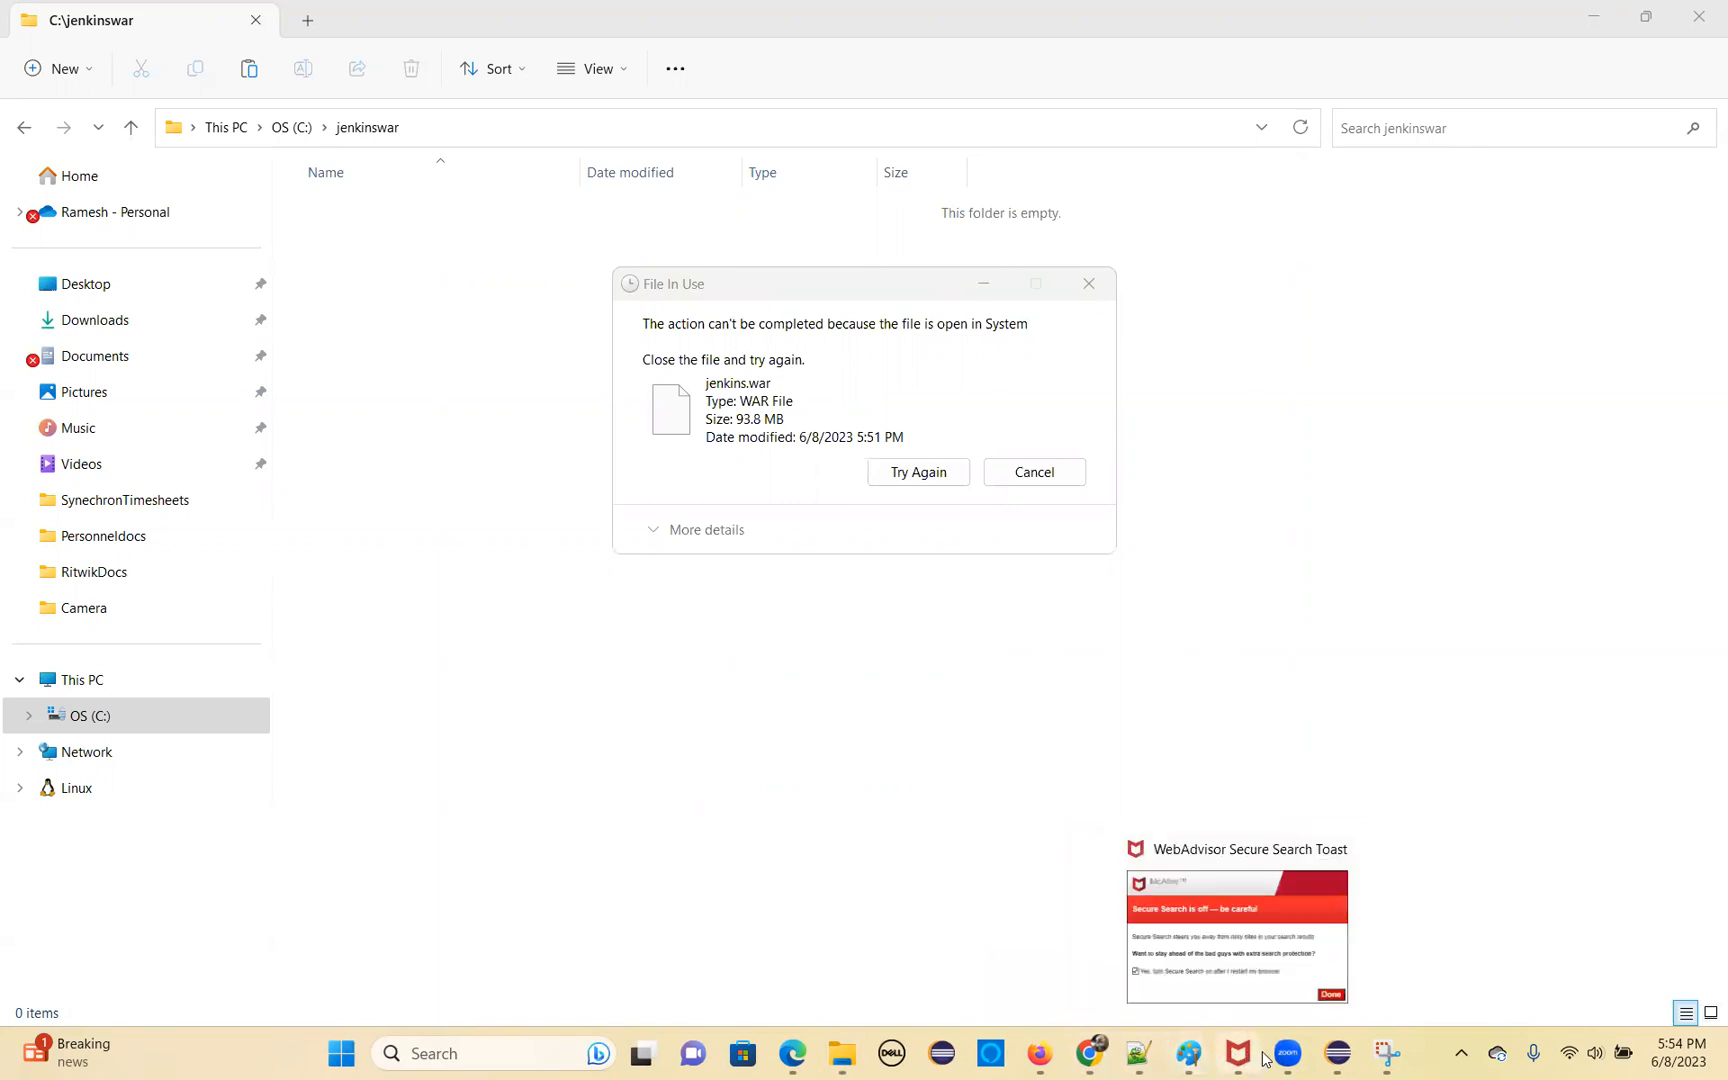
mouse_move(1387, 1053)
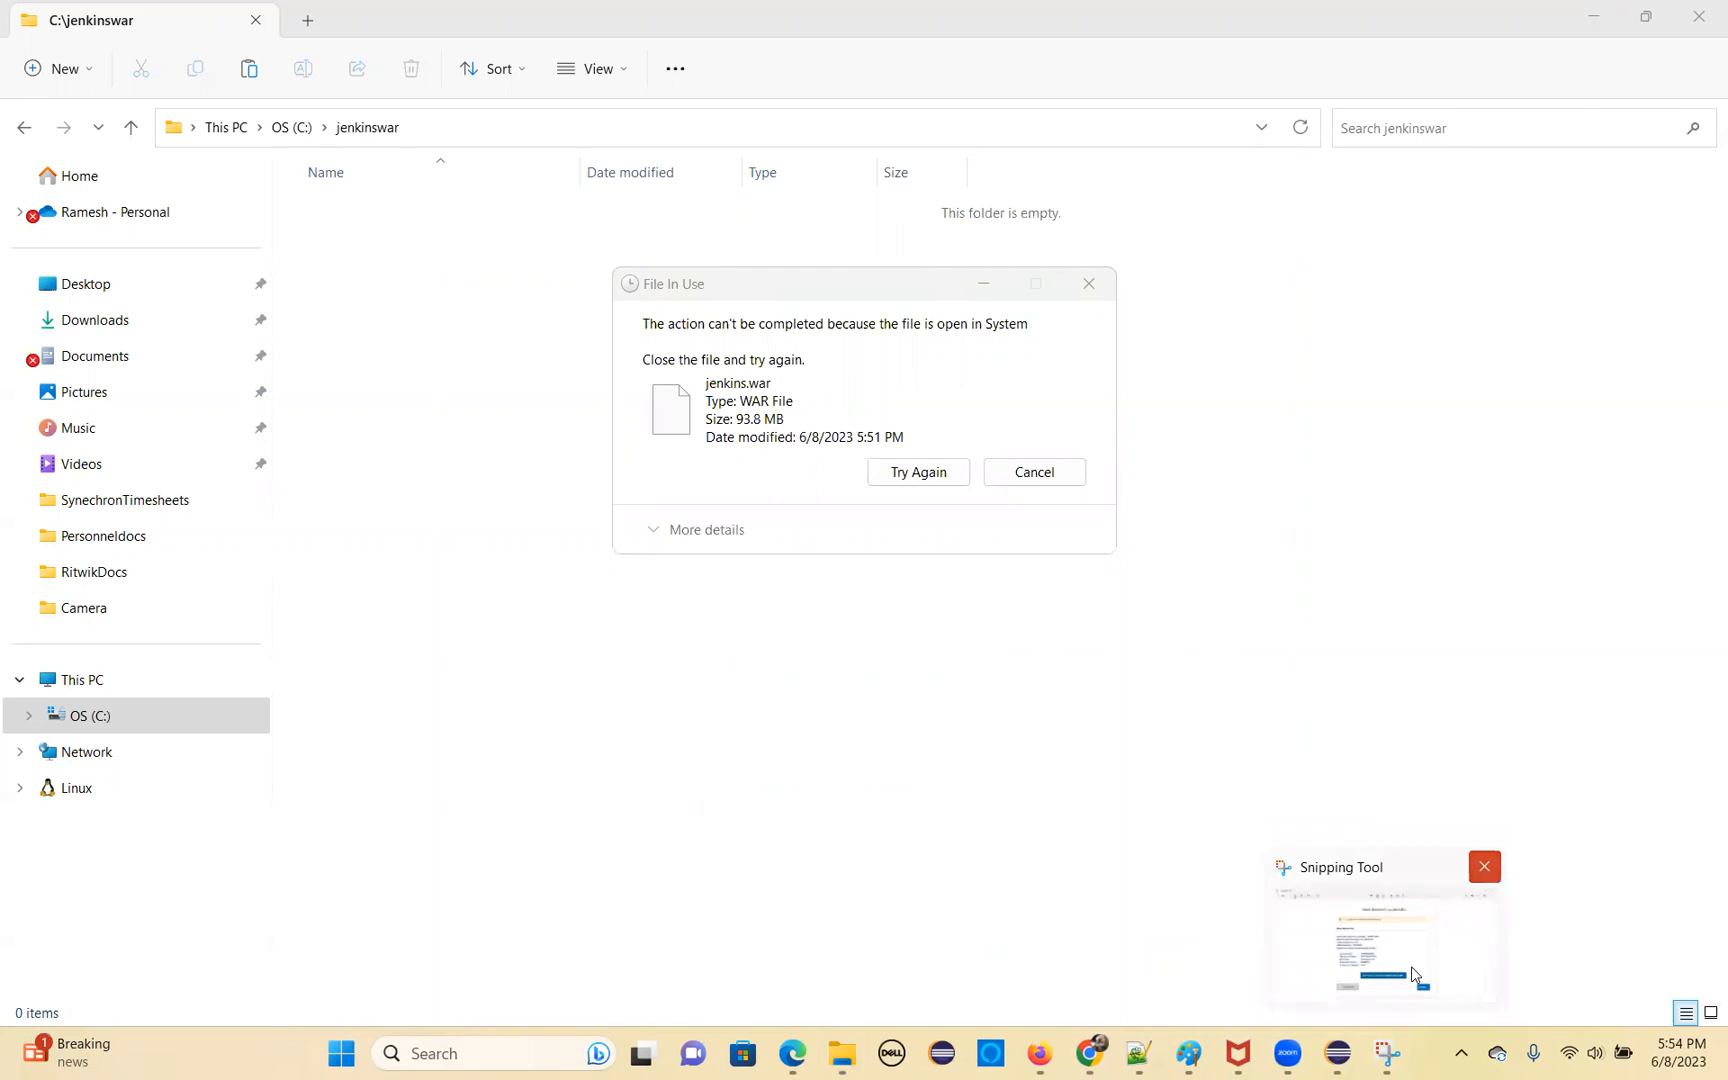
left_click(1484, 867)
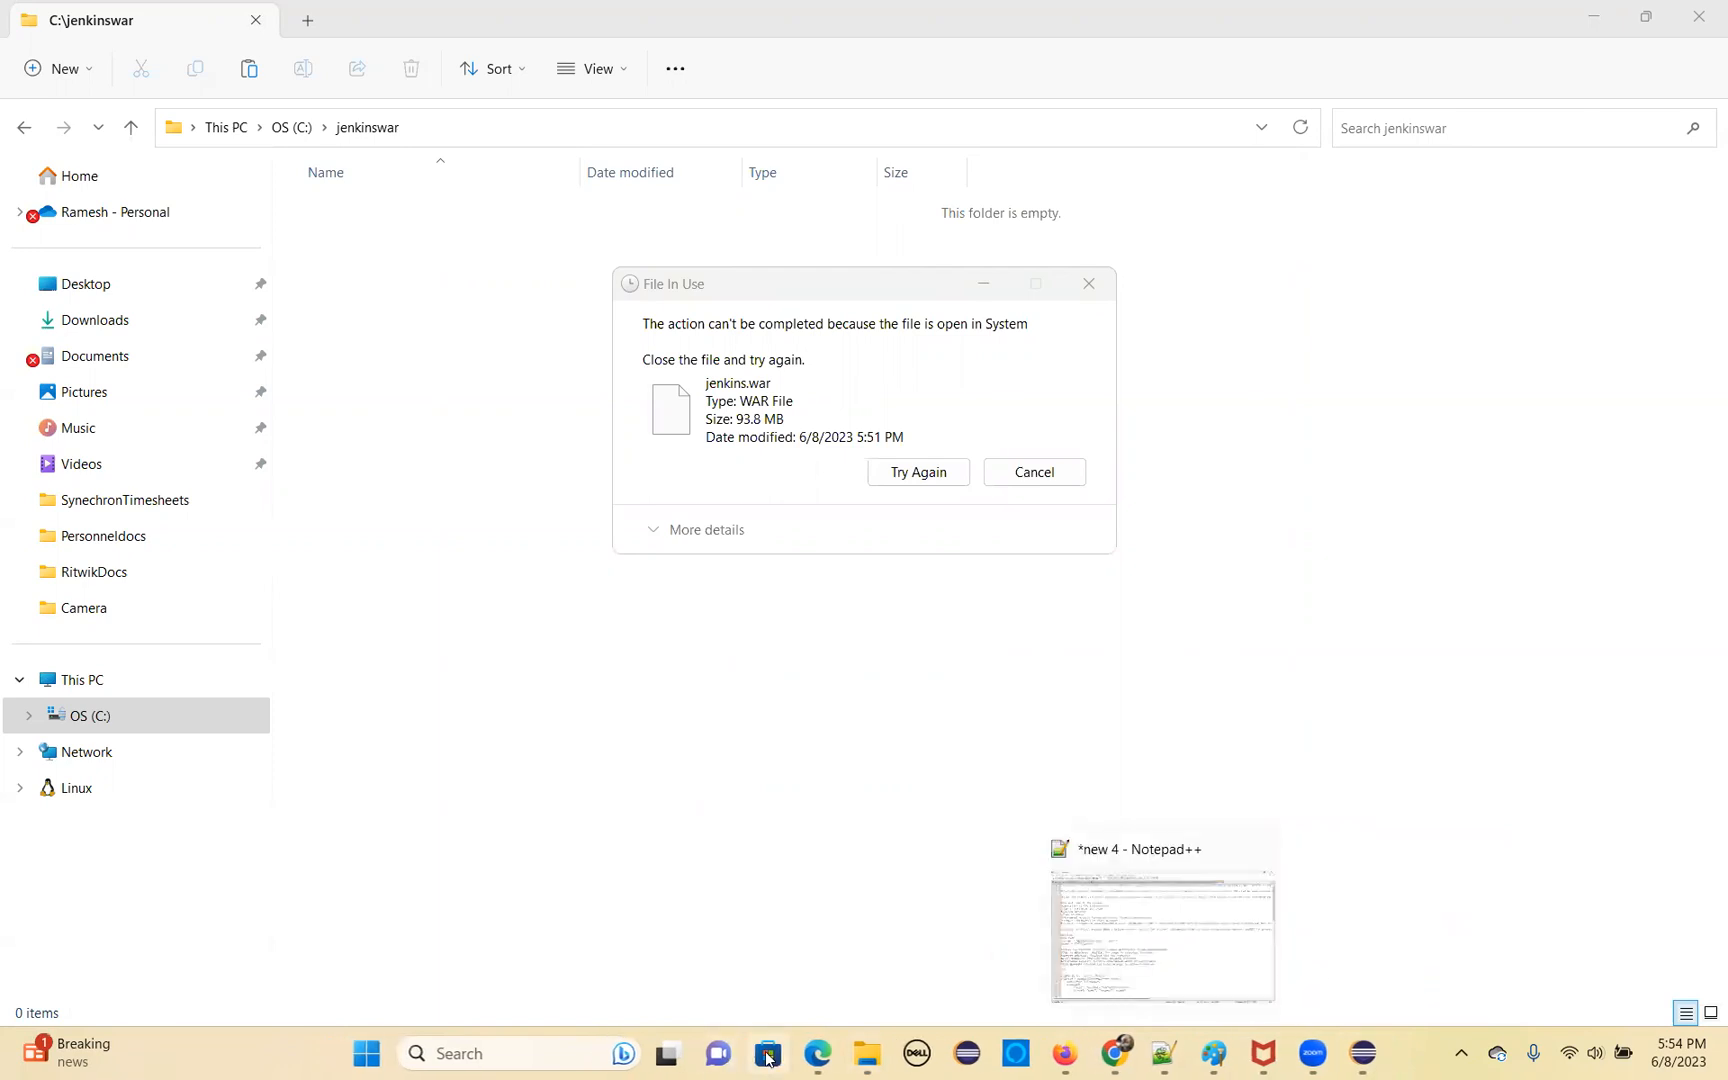
mouse_move(862, 1058)
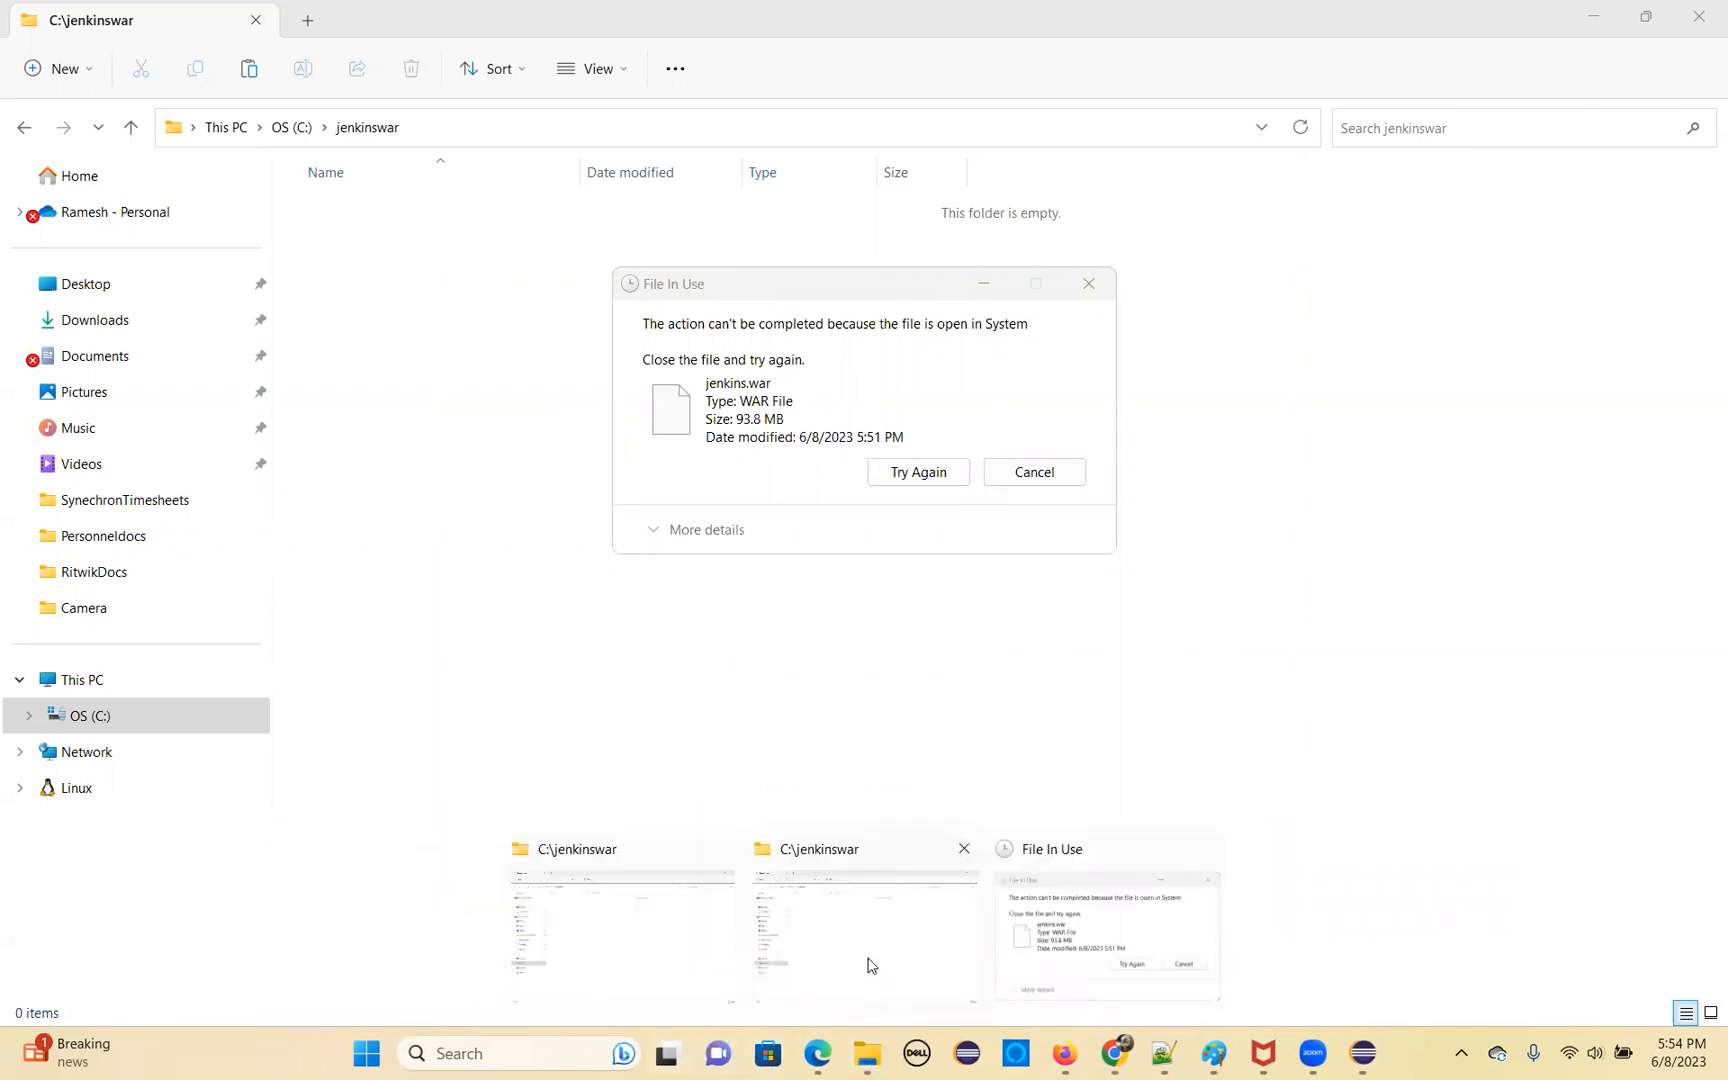
left_click(721, 848)
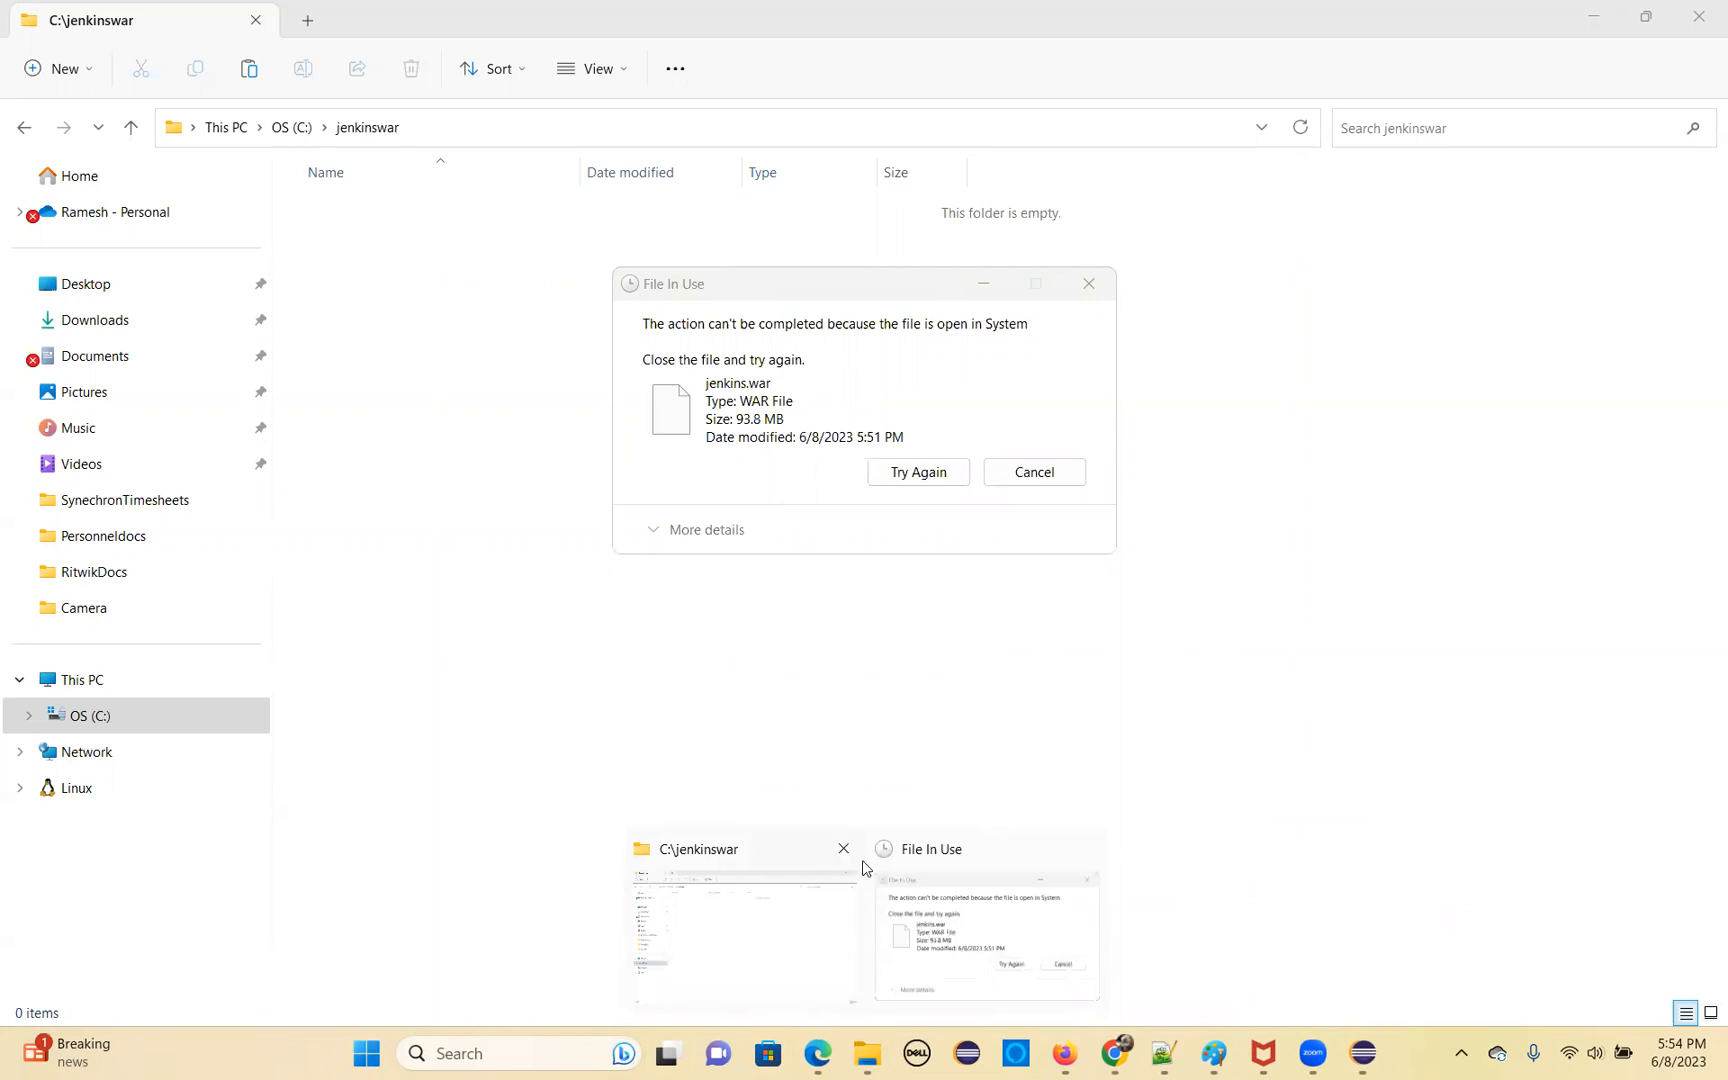
Retry the blocked transfer of jenkins.war and cancel it
left_click(910, 484)
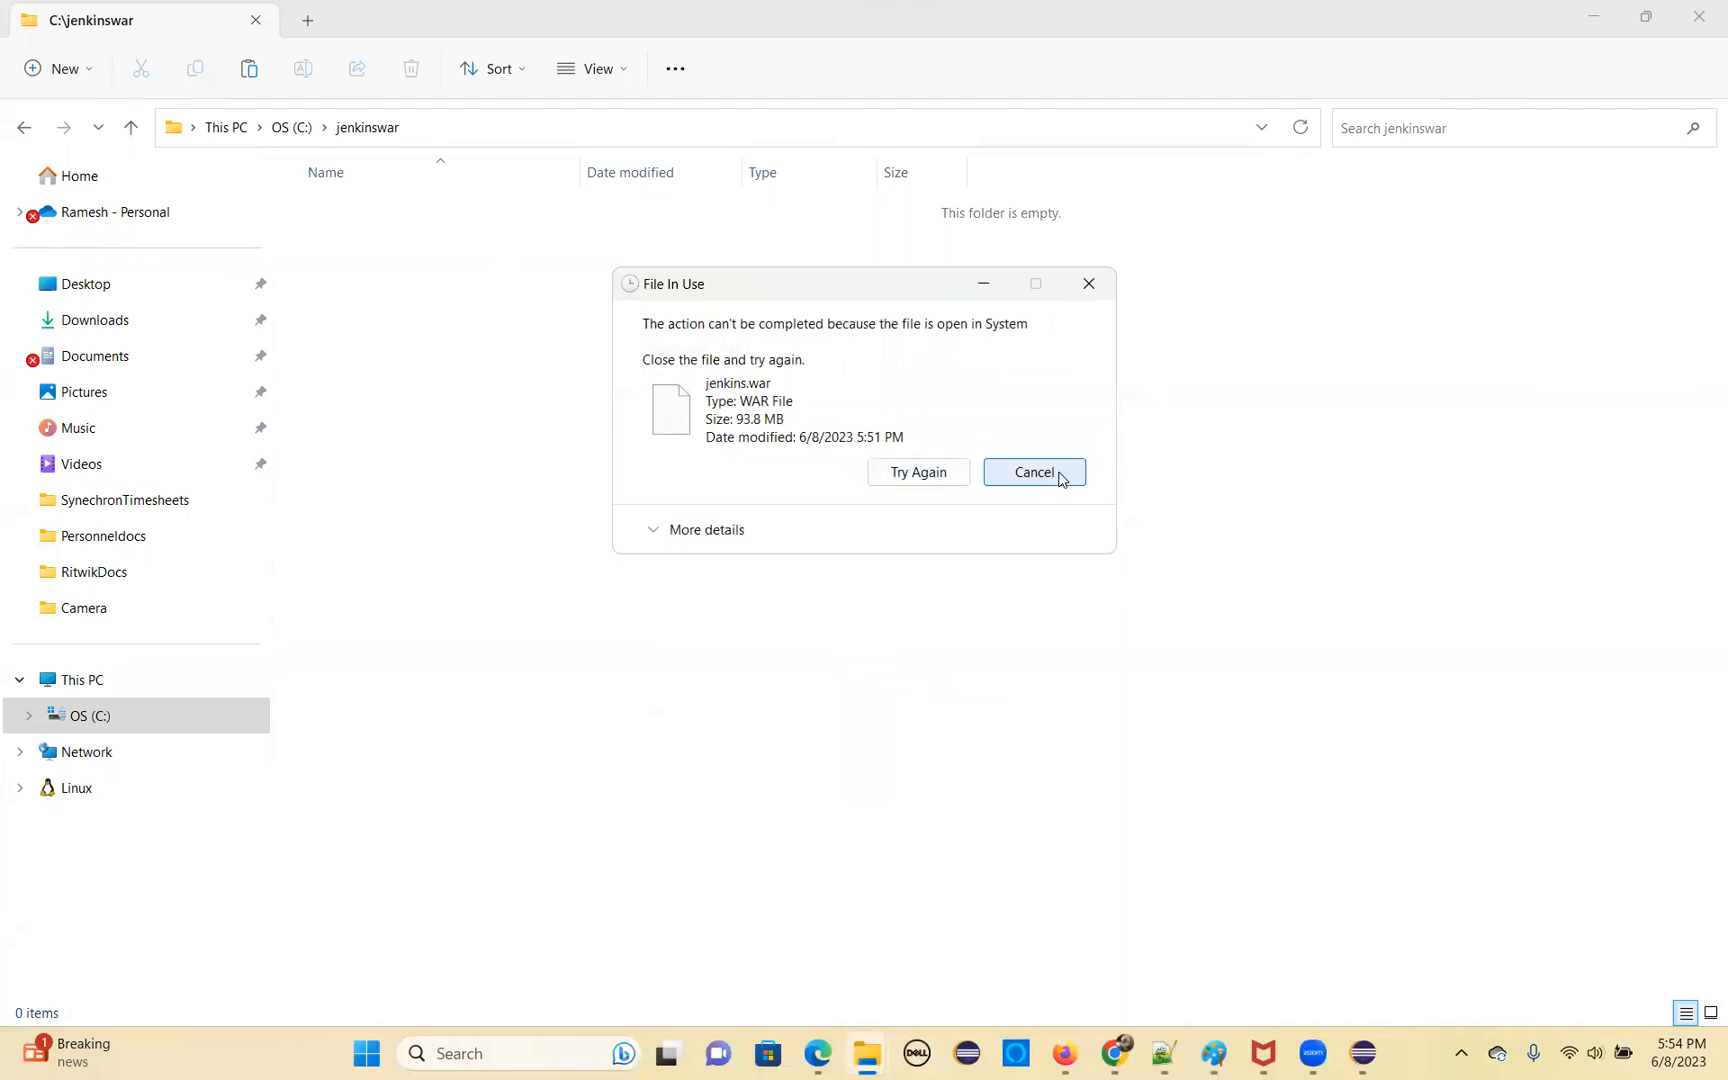
key("Escape")
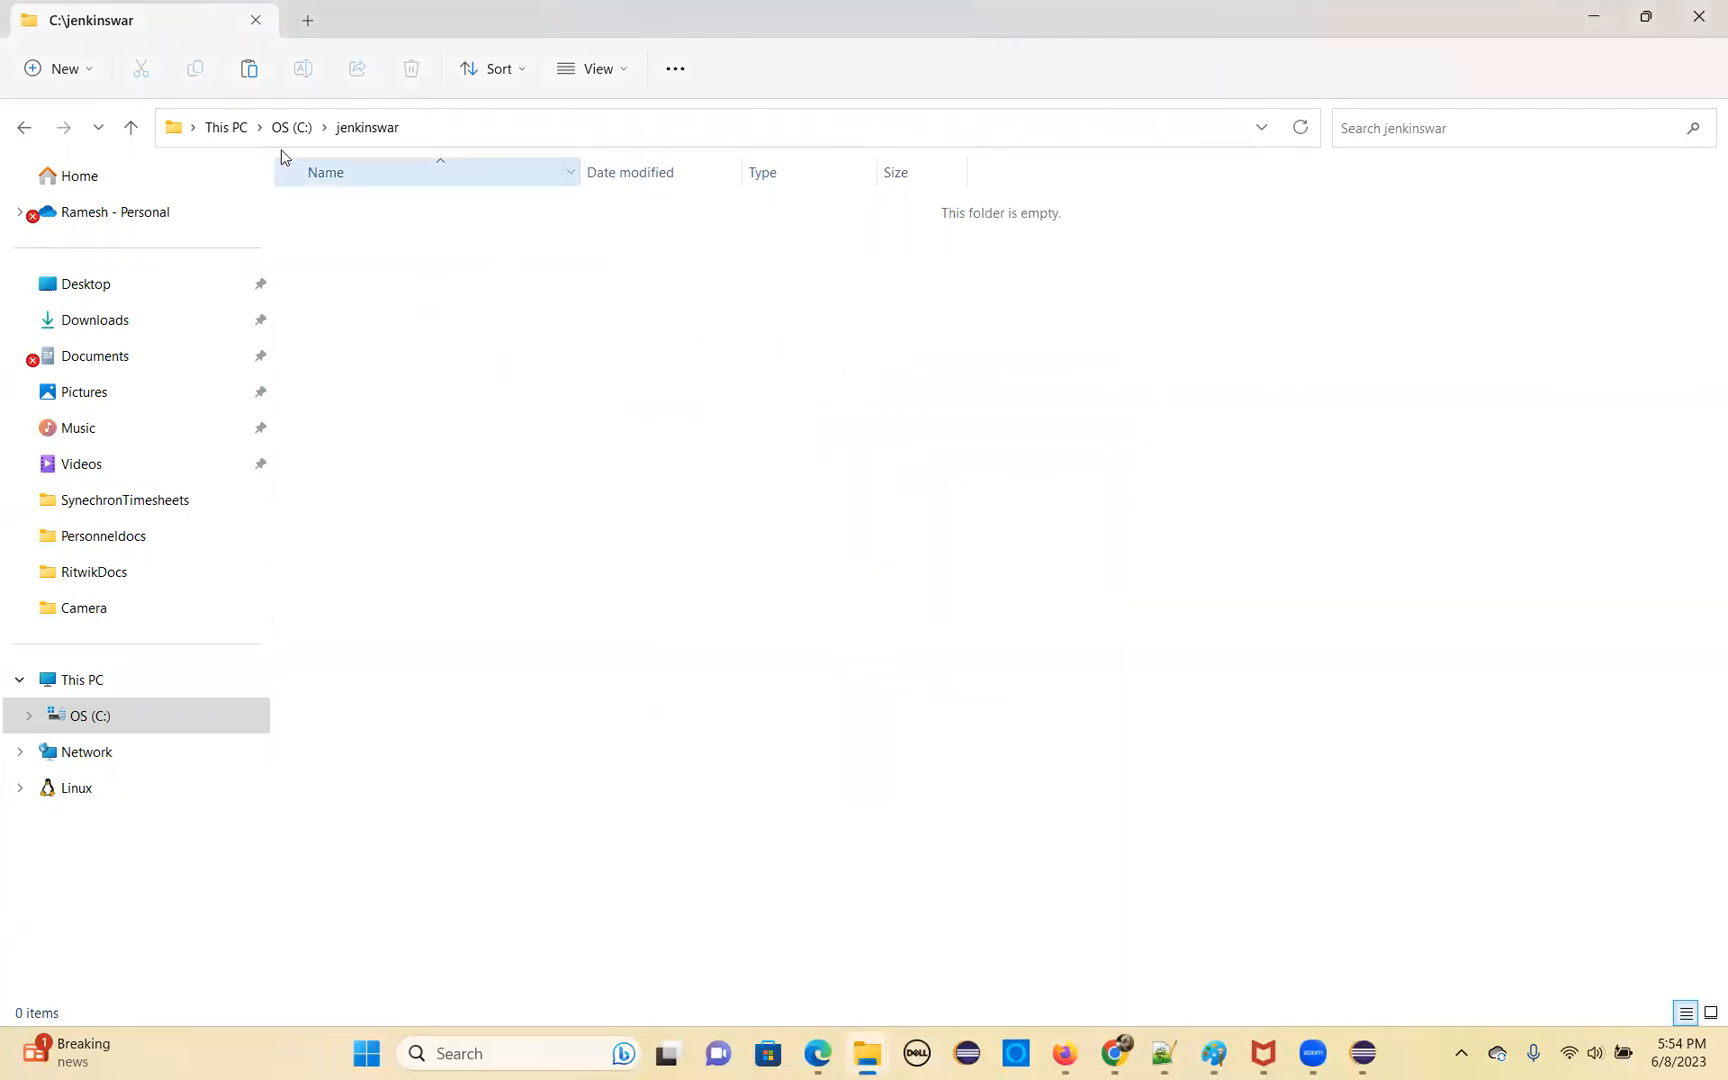
Check the C: drive, the jenkinswar folder and the Downloads folder for the jenkins.war file
left_click(80, 716)
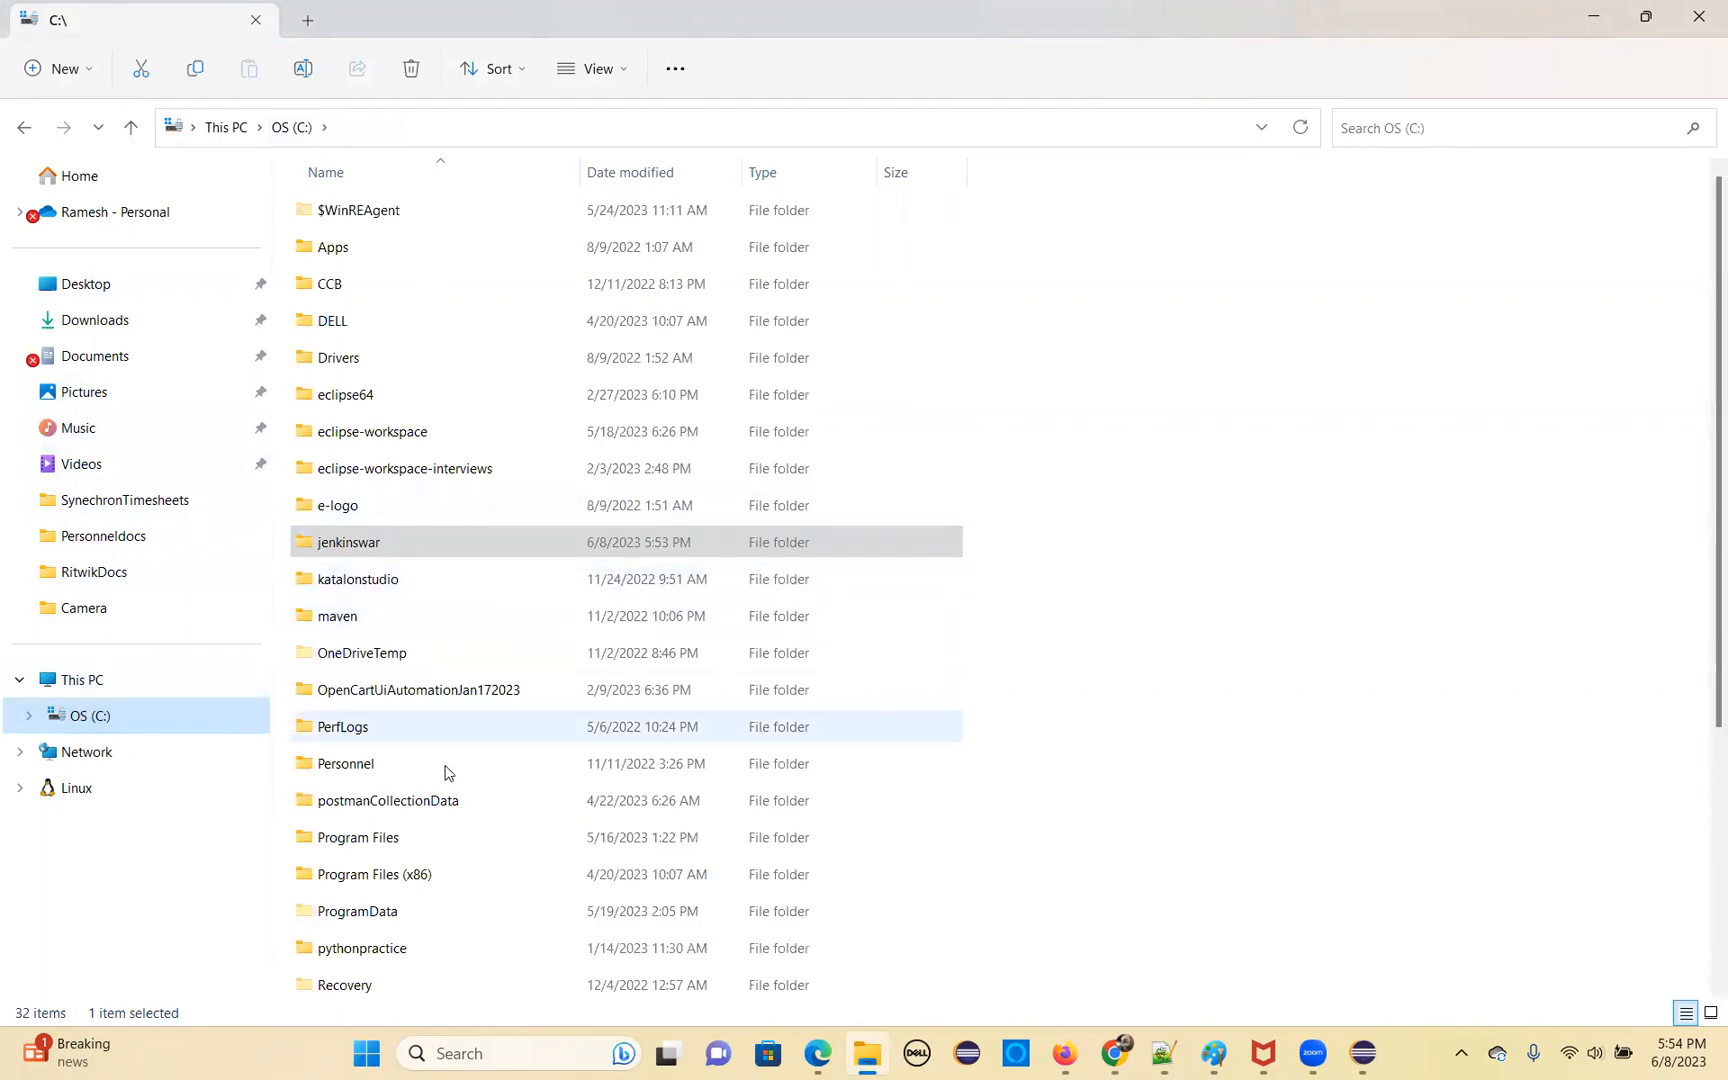
scroll(465, 855, "down", 4)
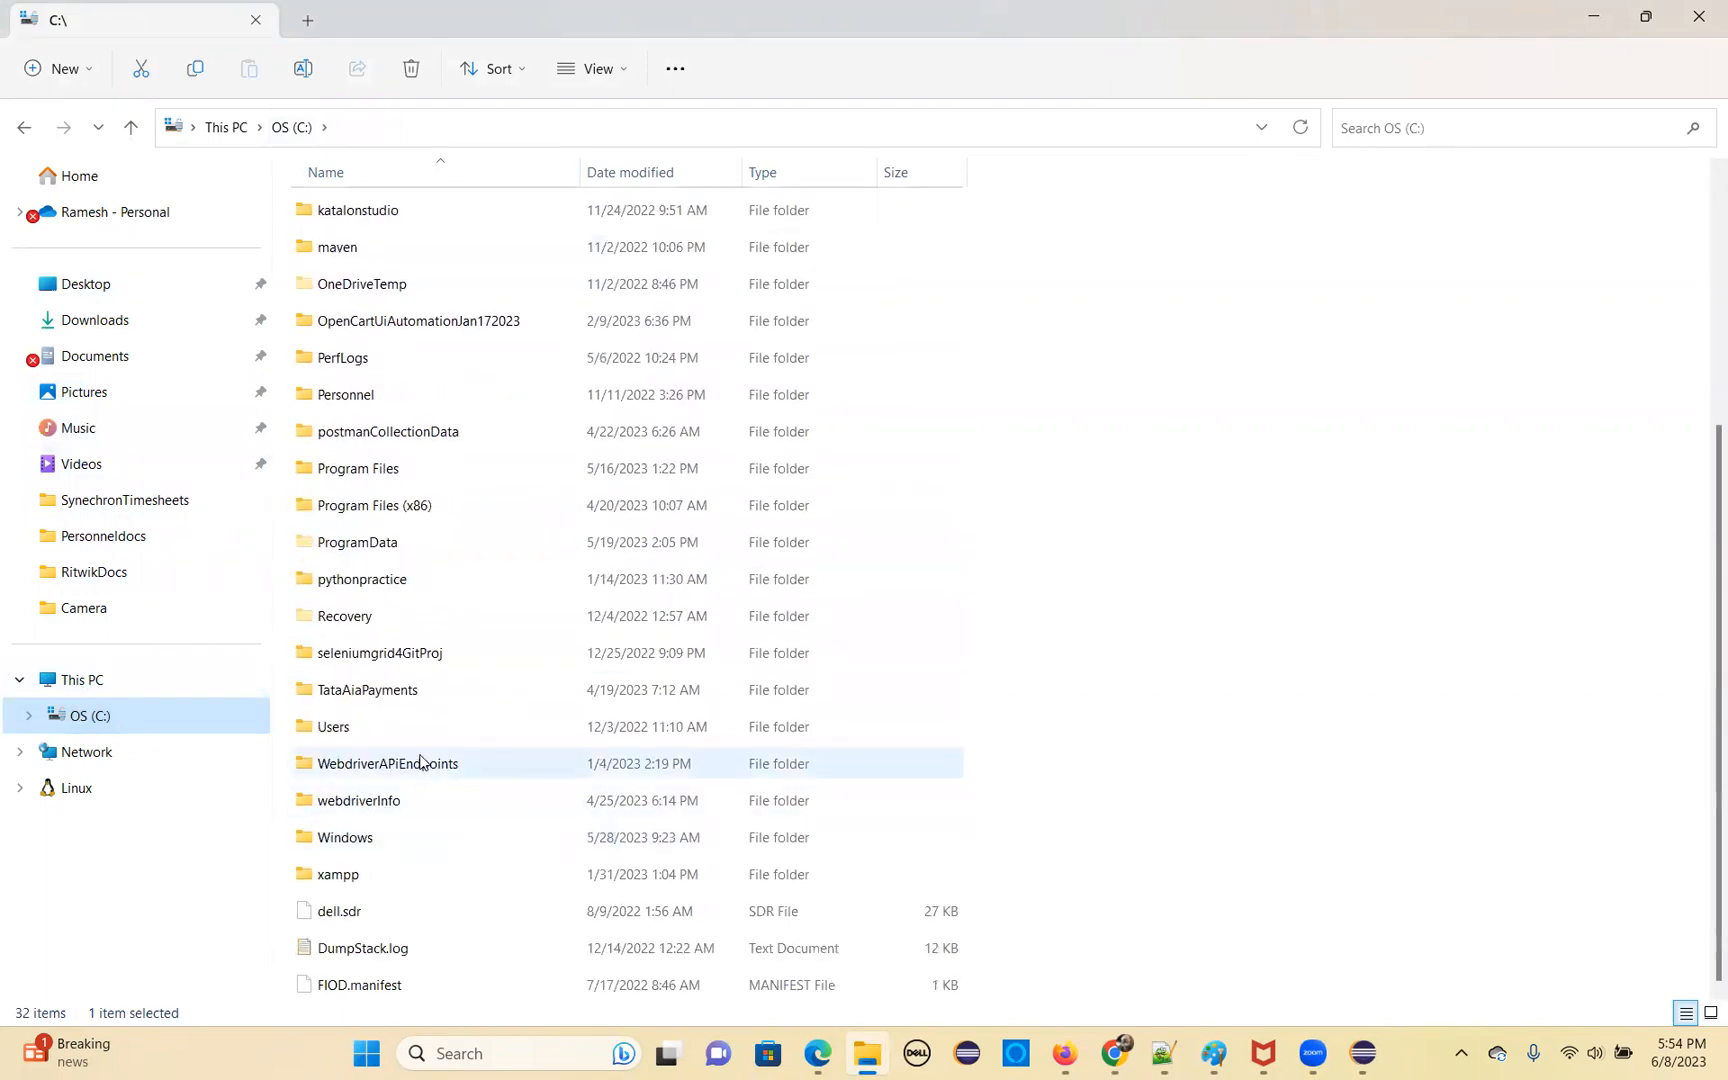
scroll(424, 760, "up", 4)
double_click(348, 542)
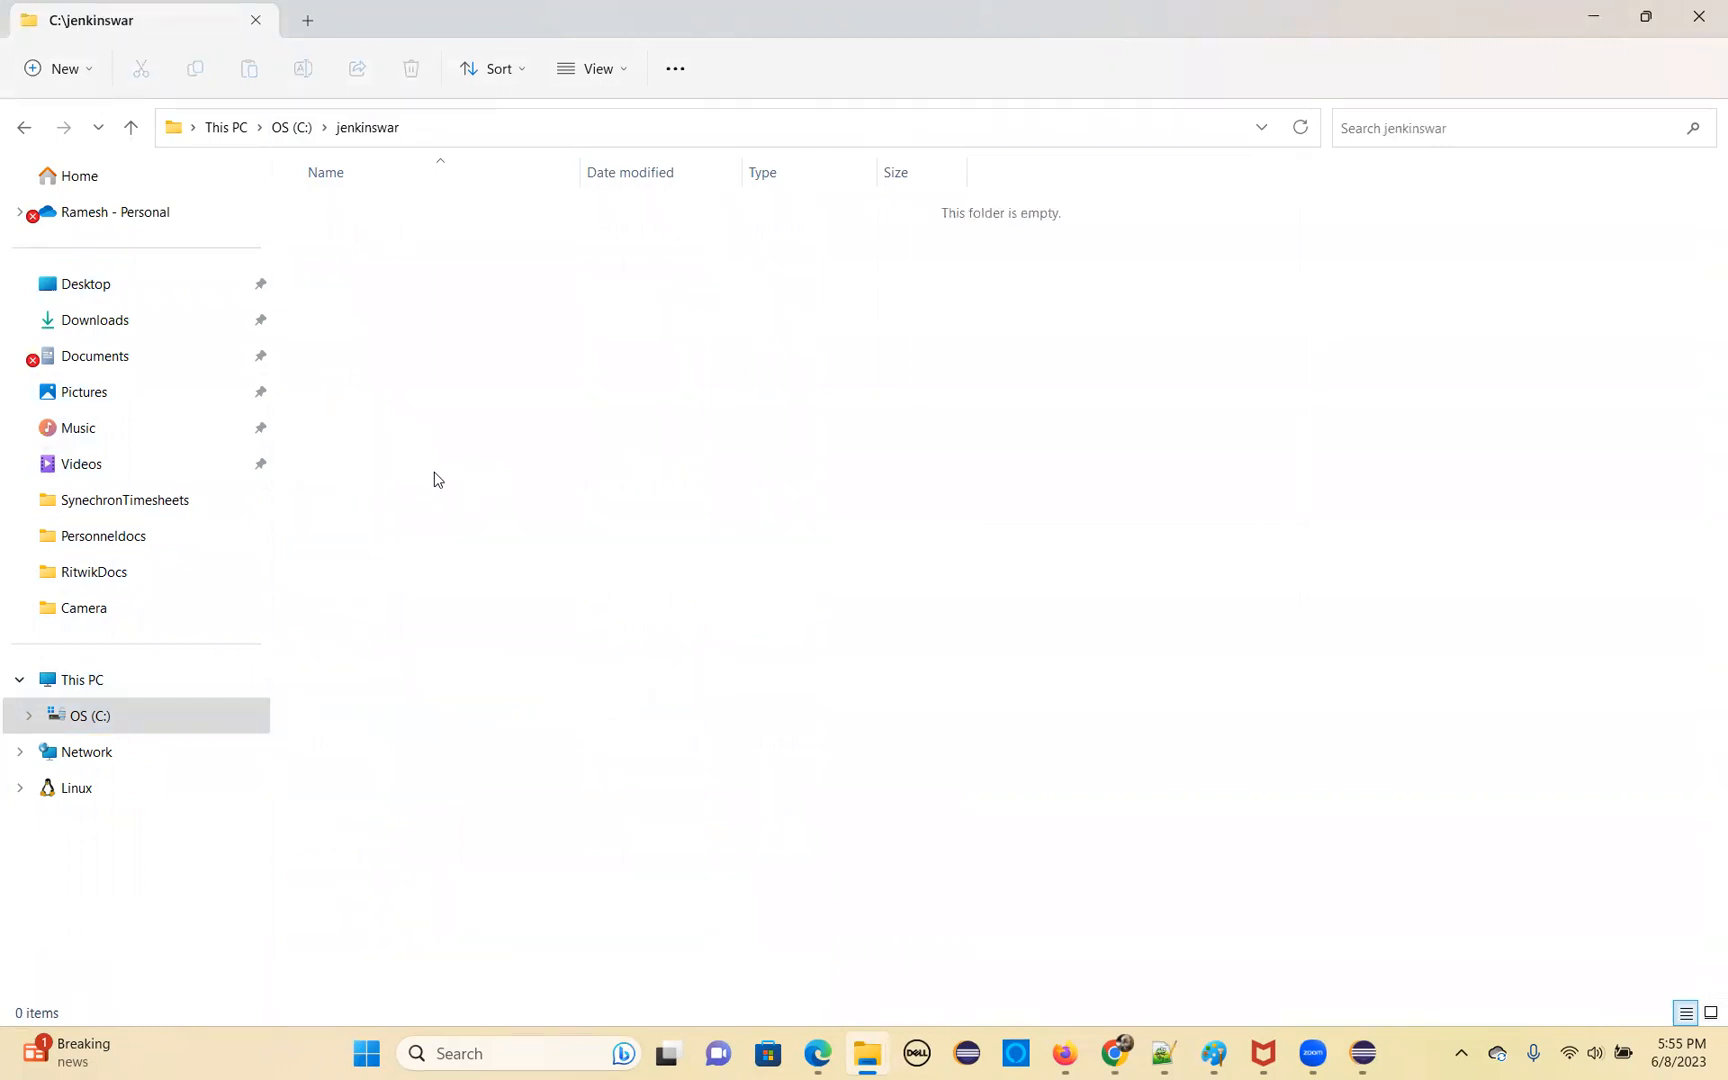
left_click(112, 332)
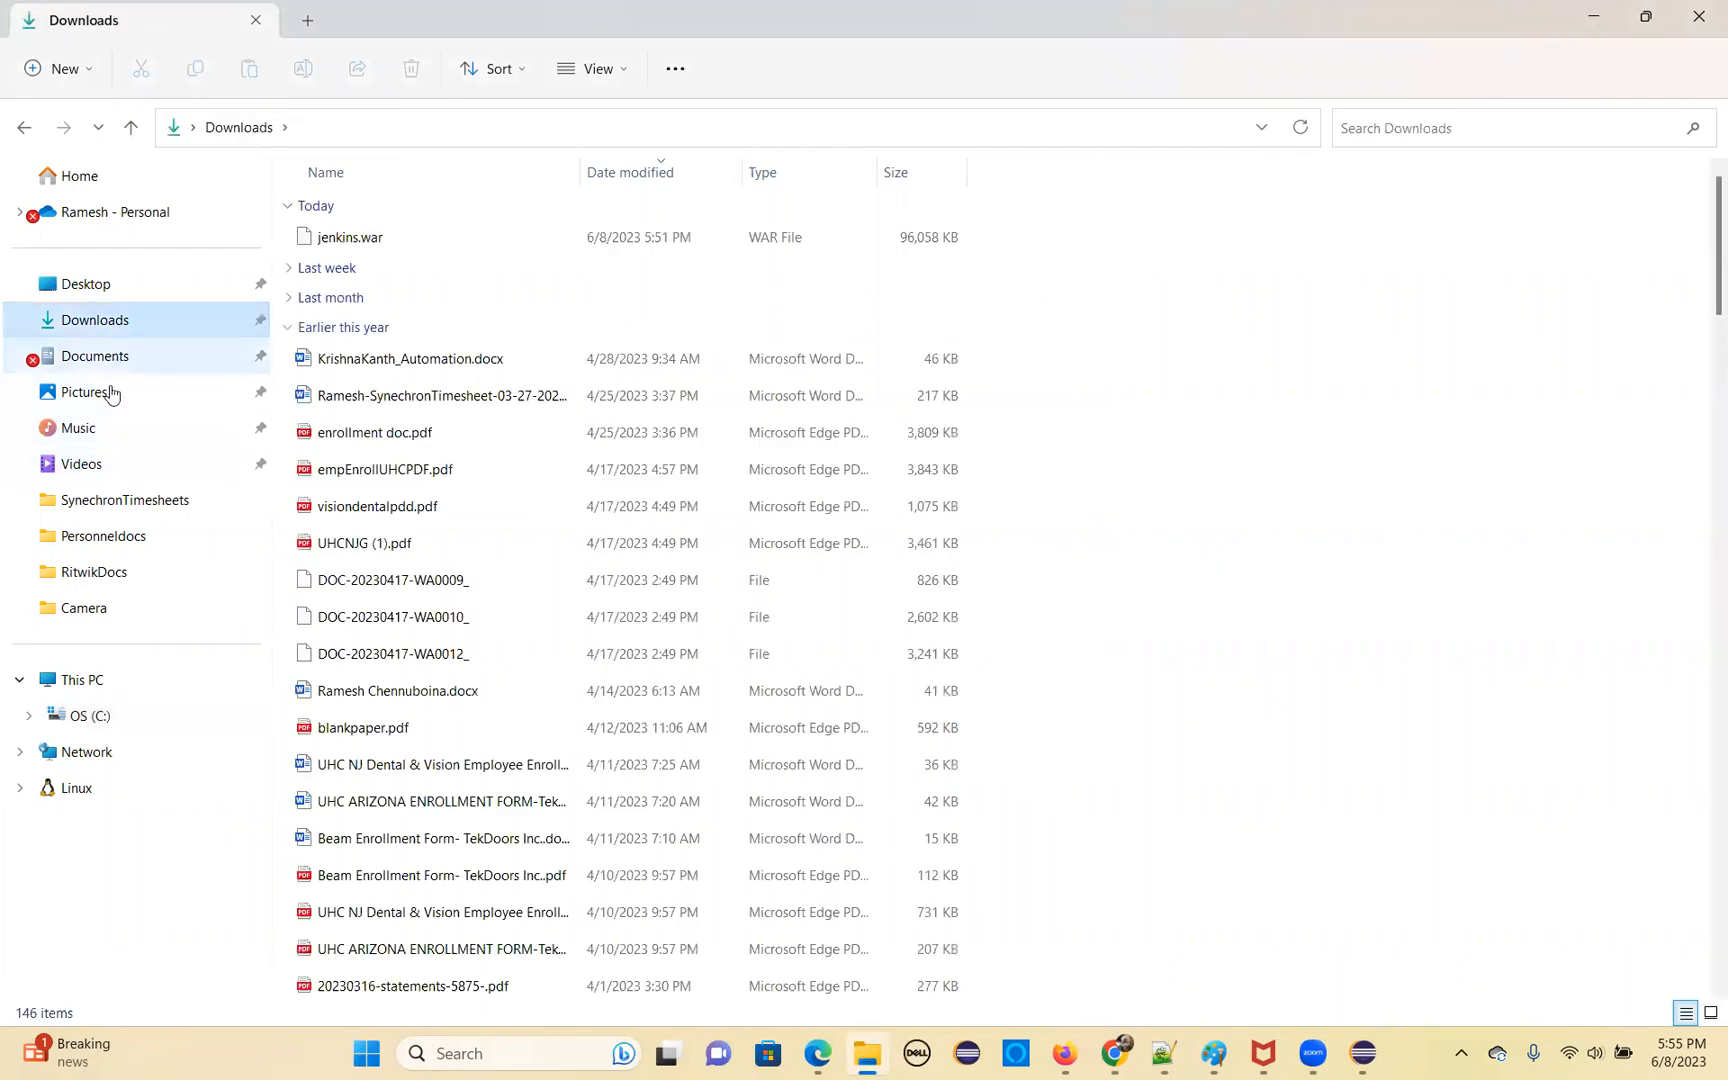
Close the Jenkins download page in Chrome and show the downloaded jenkins.war in its folder
left_click(868, 1055)
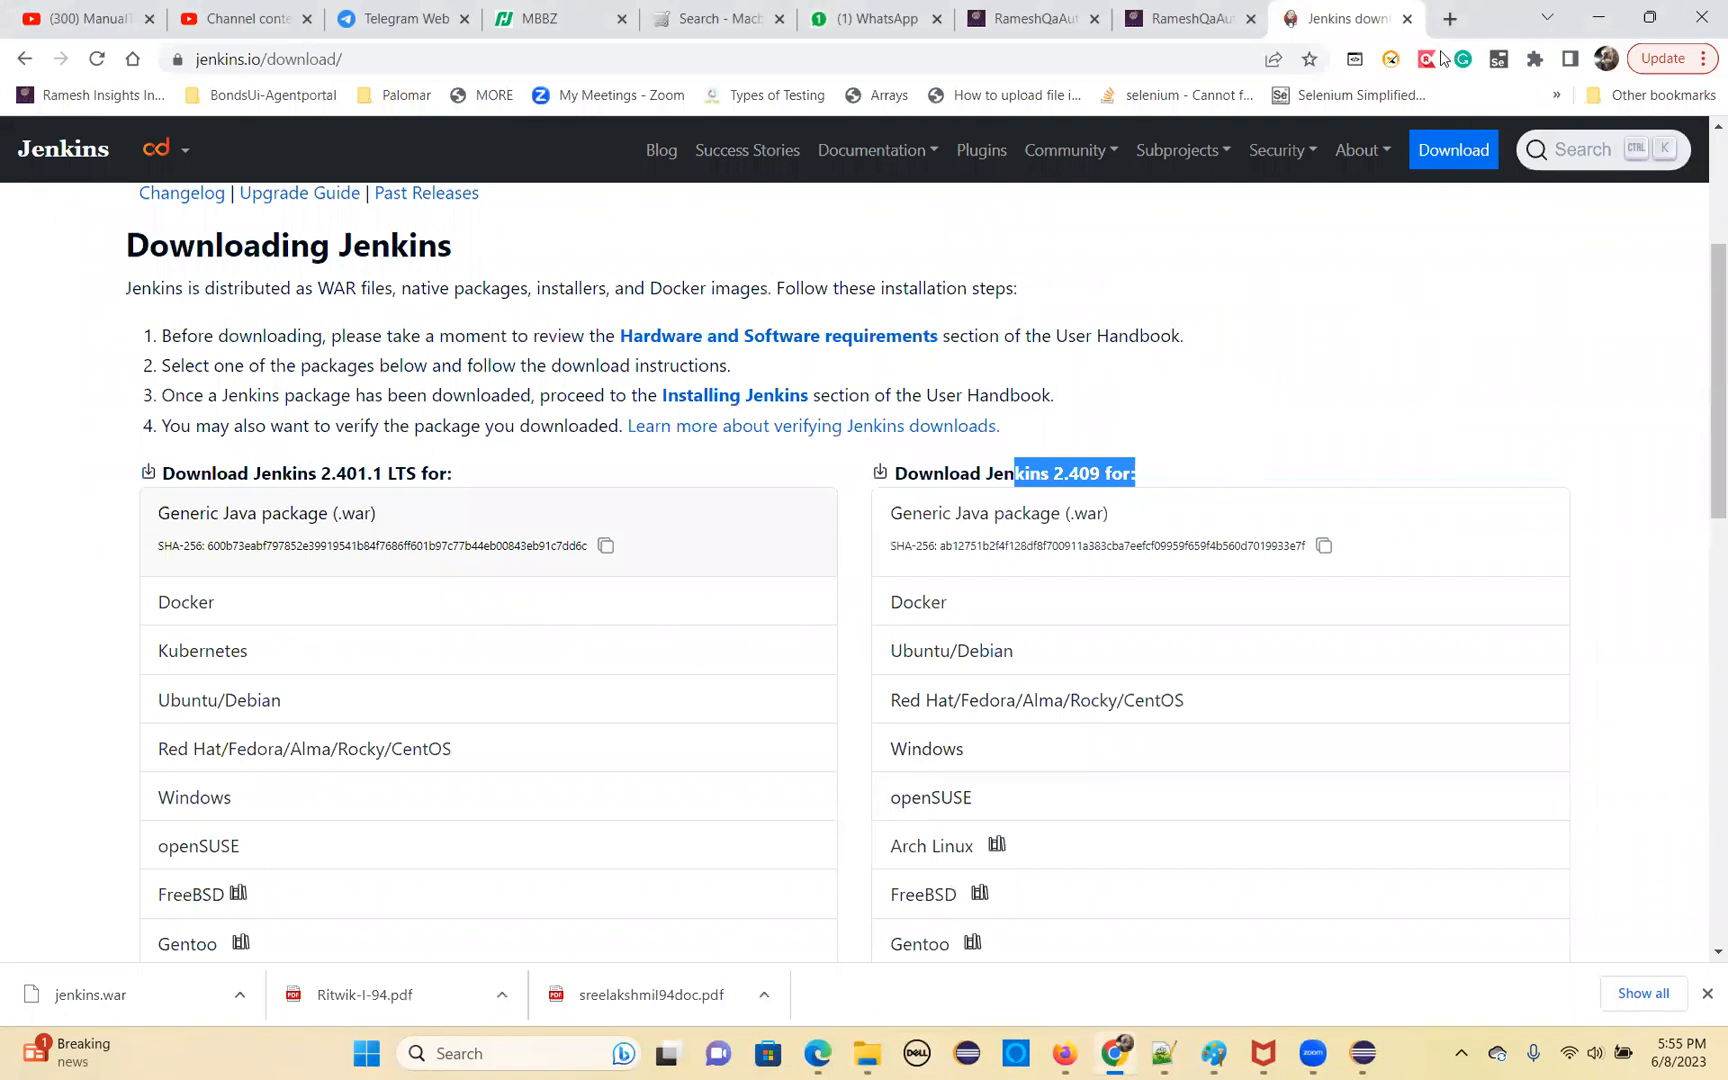
left_click(1407, 18)
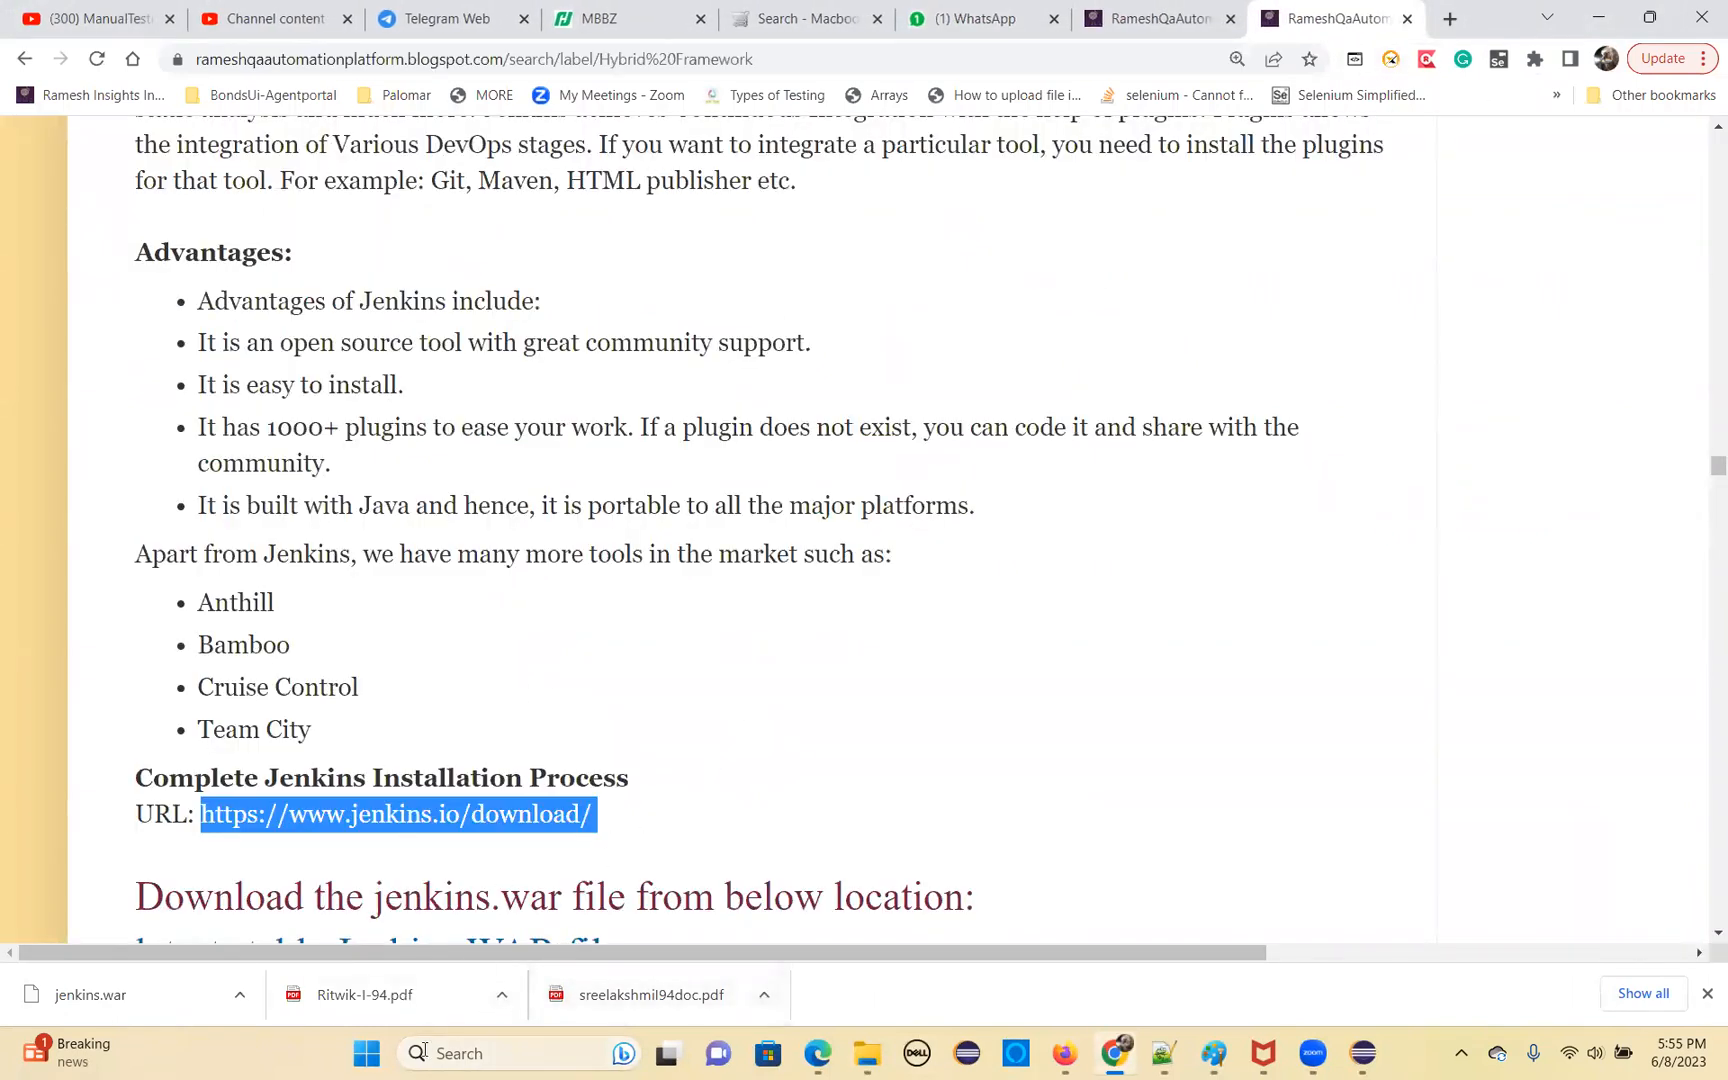
left_click(240, 994)
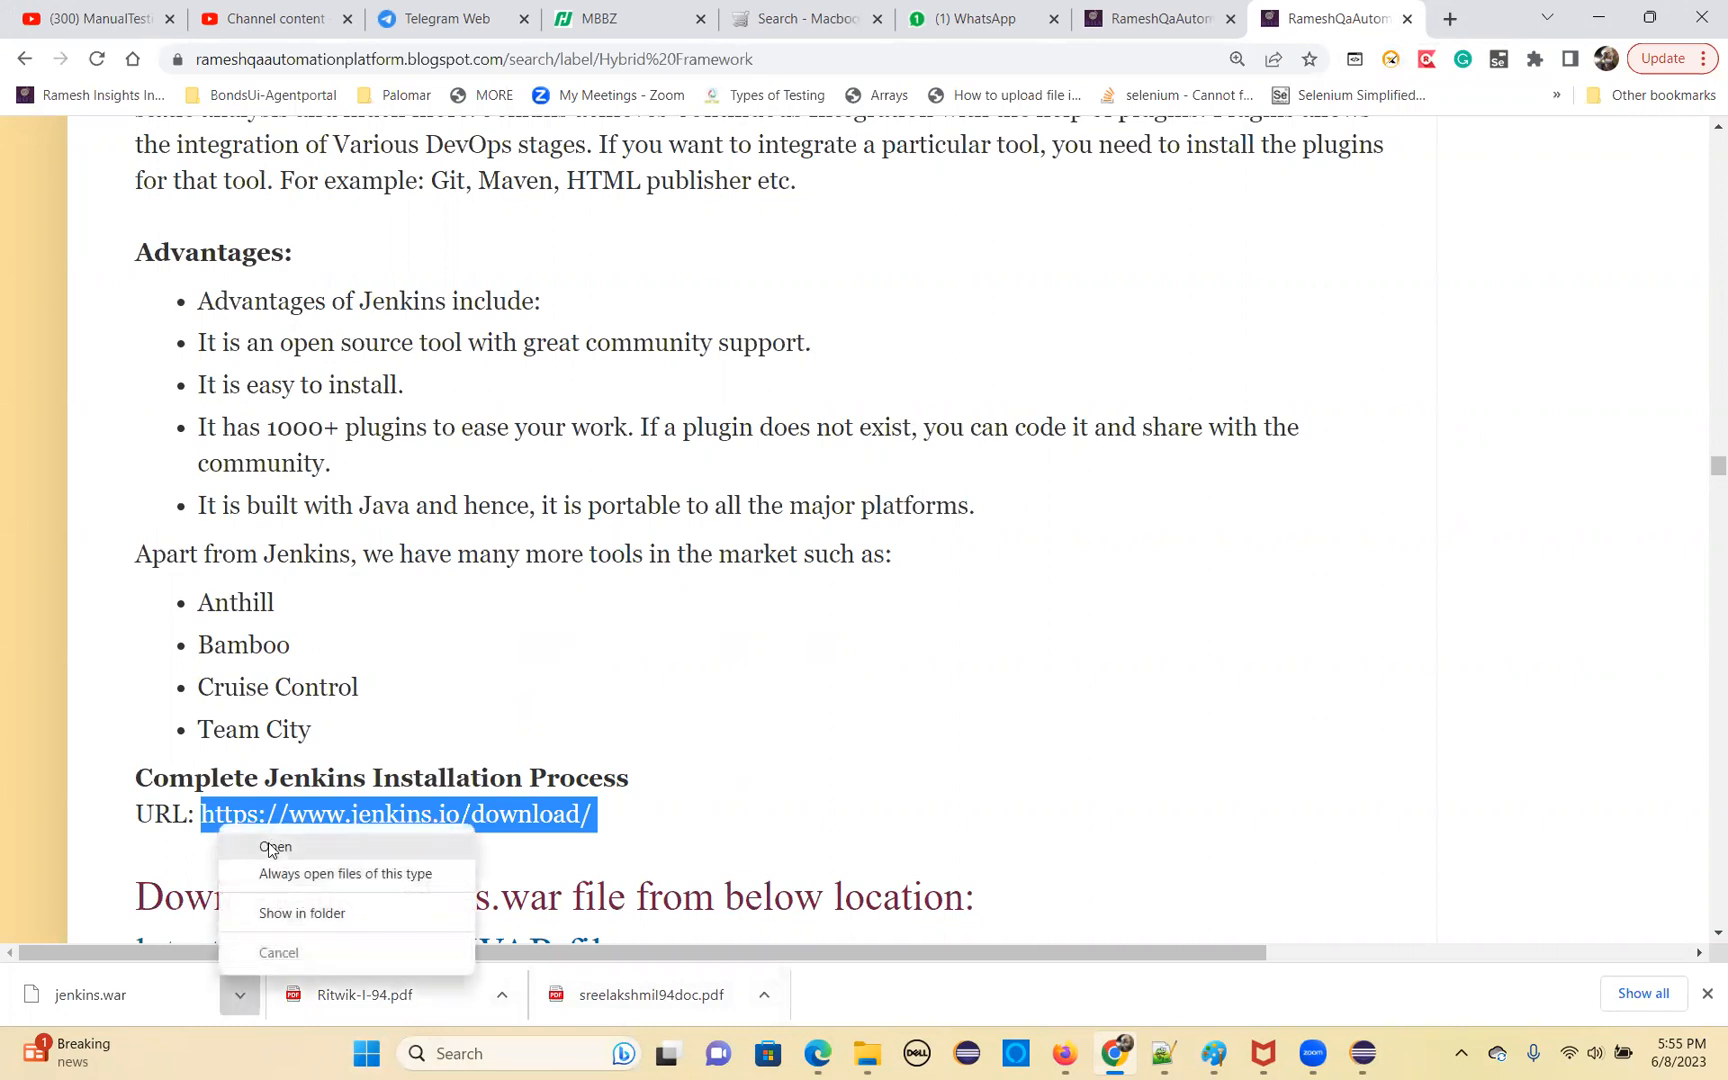
left_click(270, 846)
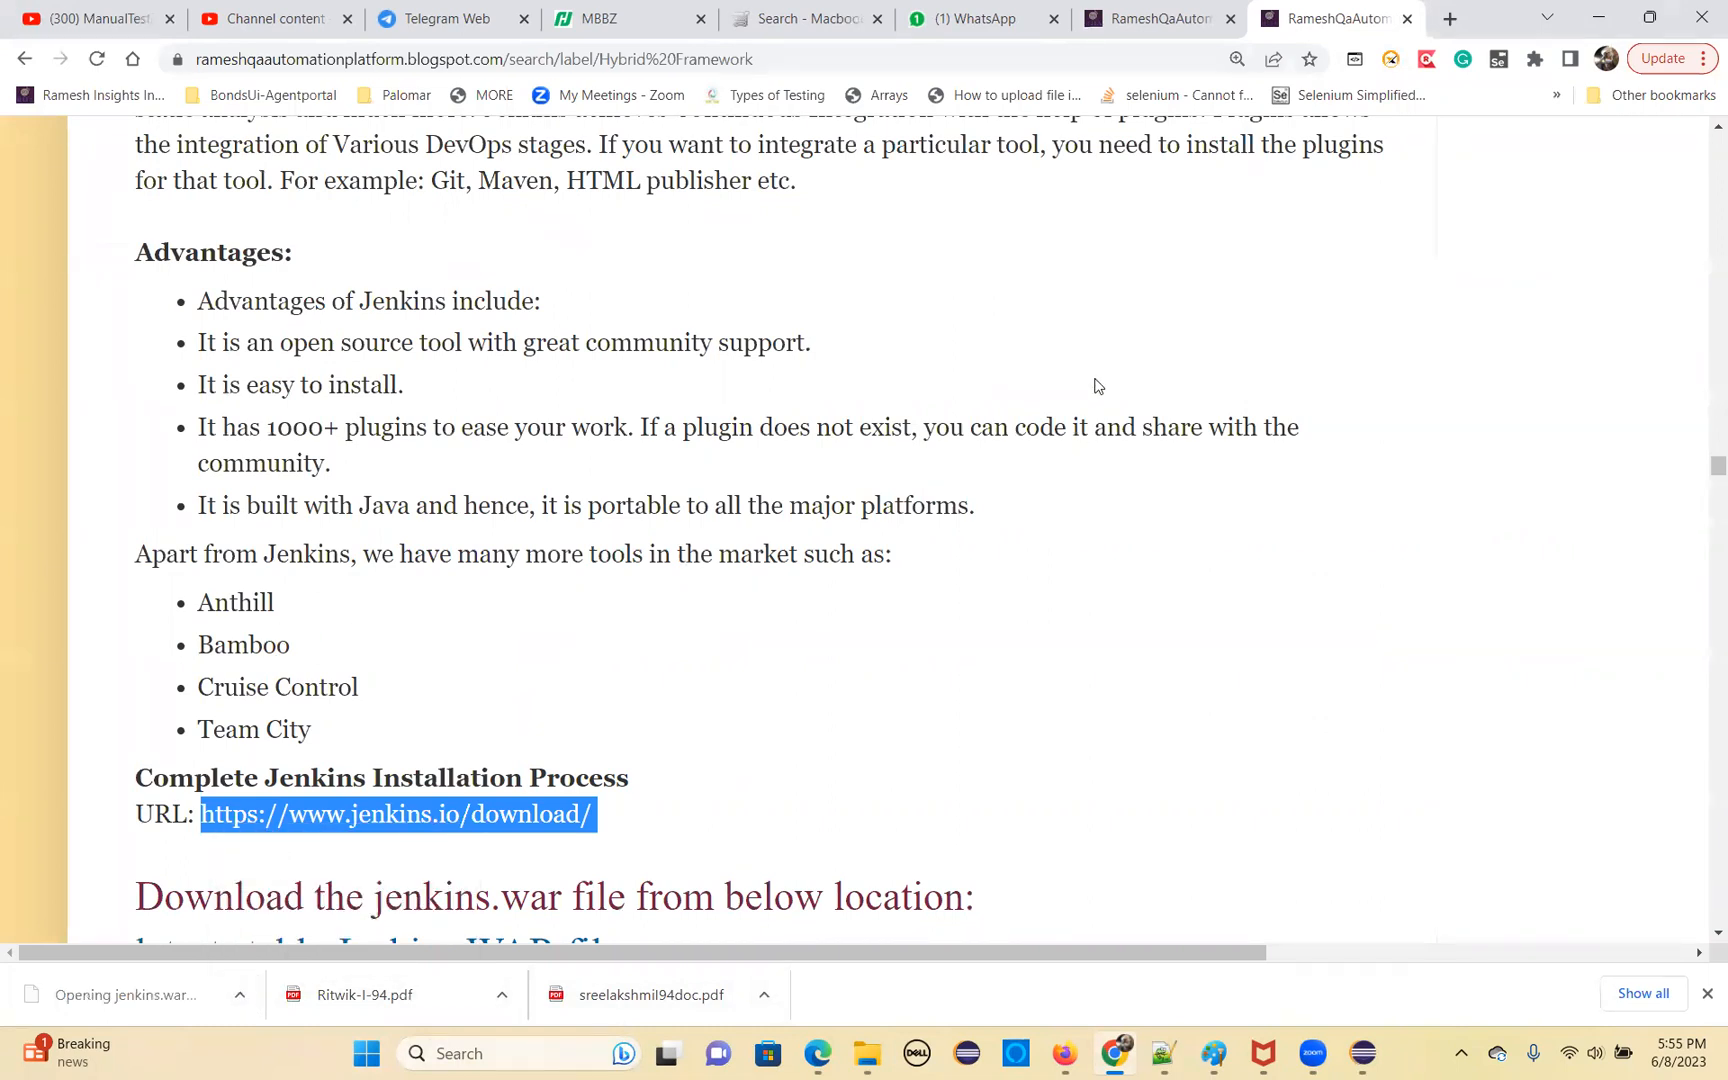
left_click(240, 994)
left_click(282, 922)
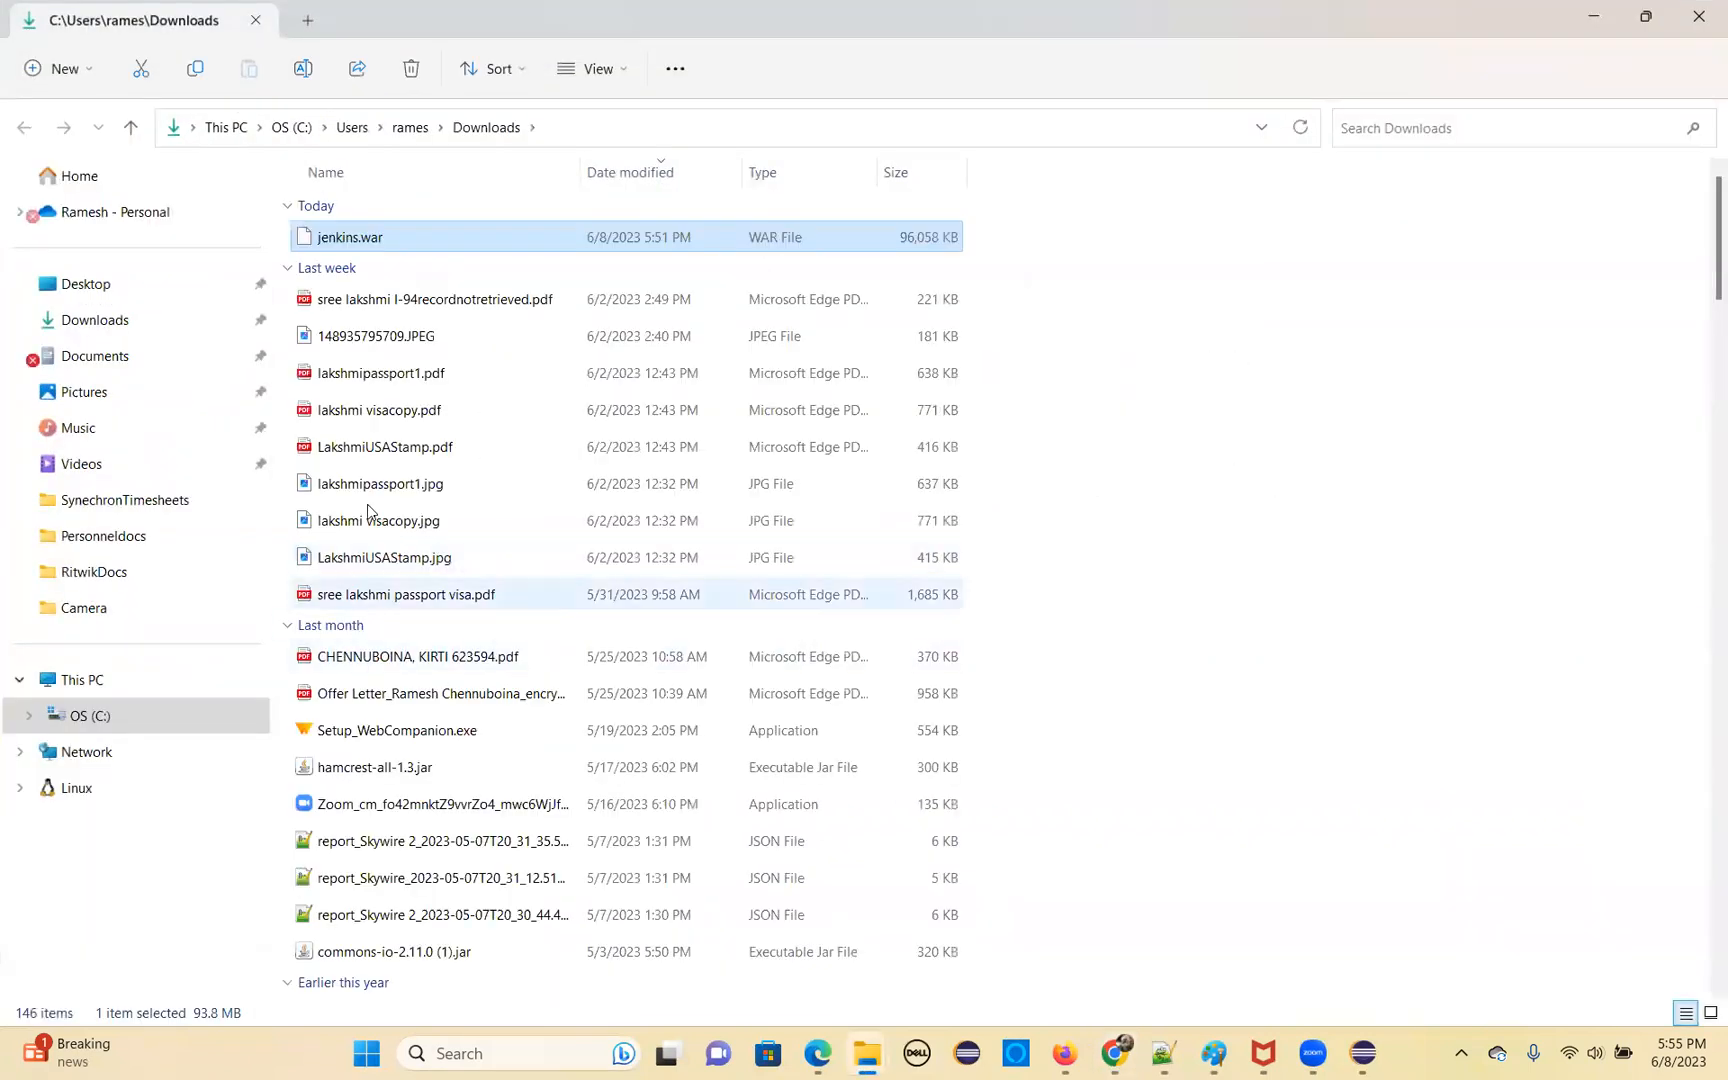
Move jenkins.war from the Downloads folder into C:\jenkinswar
right_click(377, 237)
left_click(401, 263)
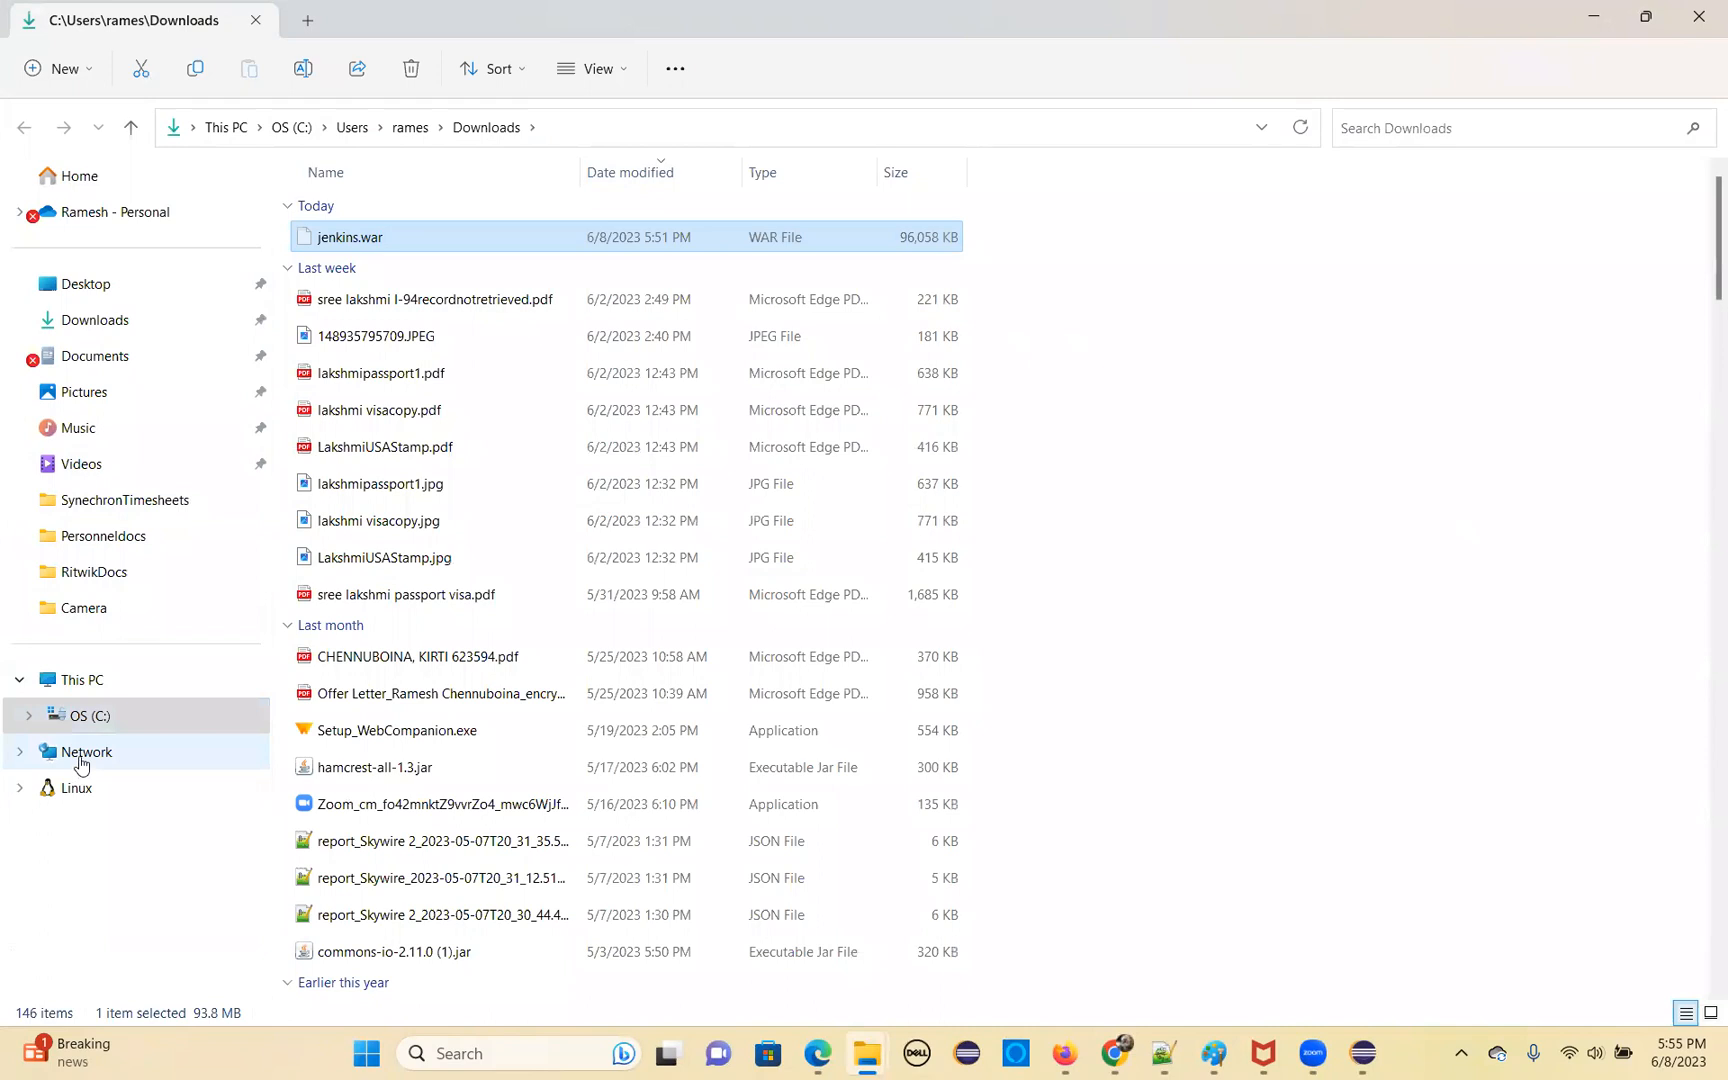
left_click(92, 718)
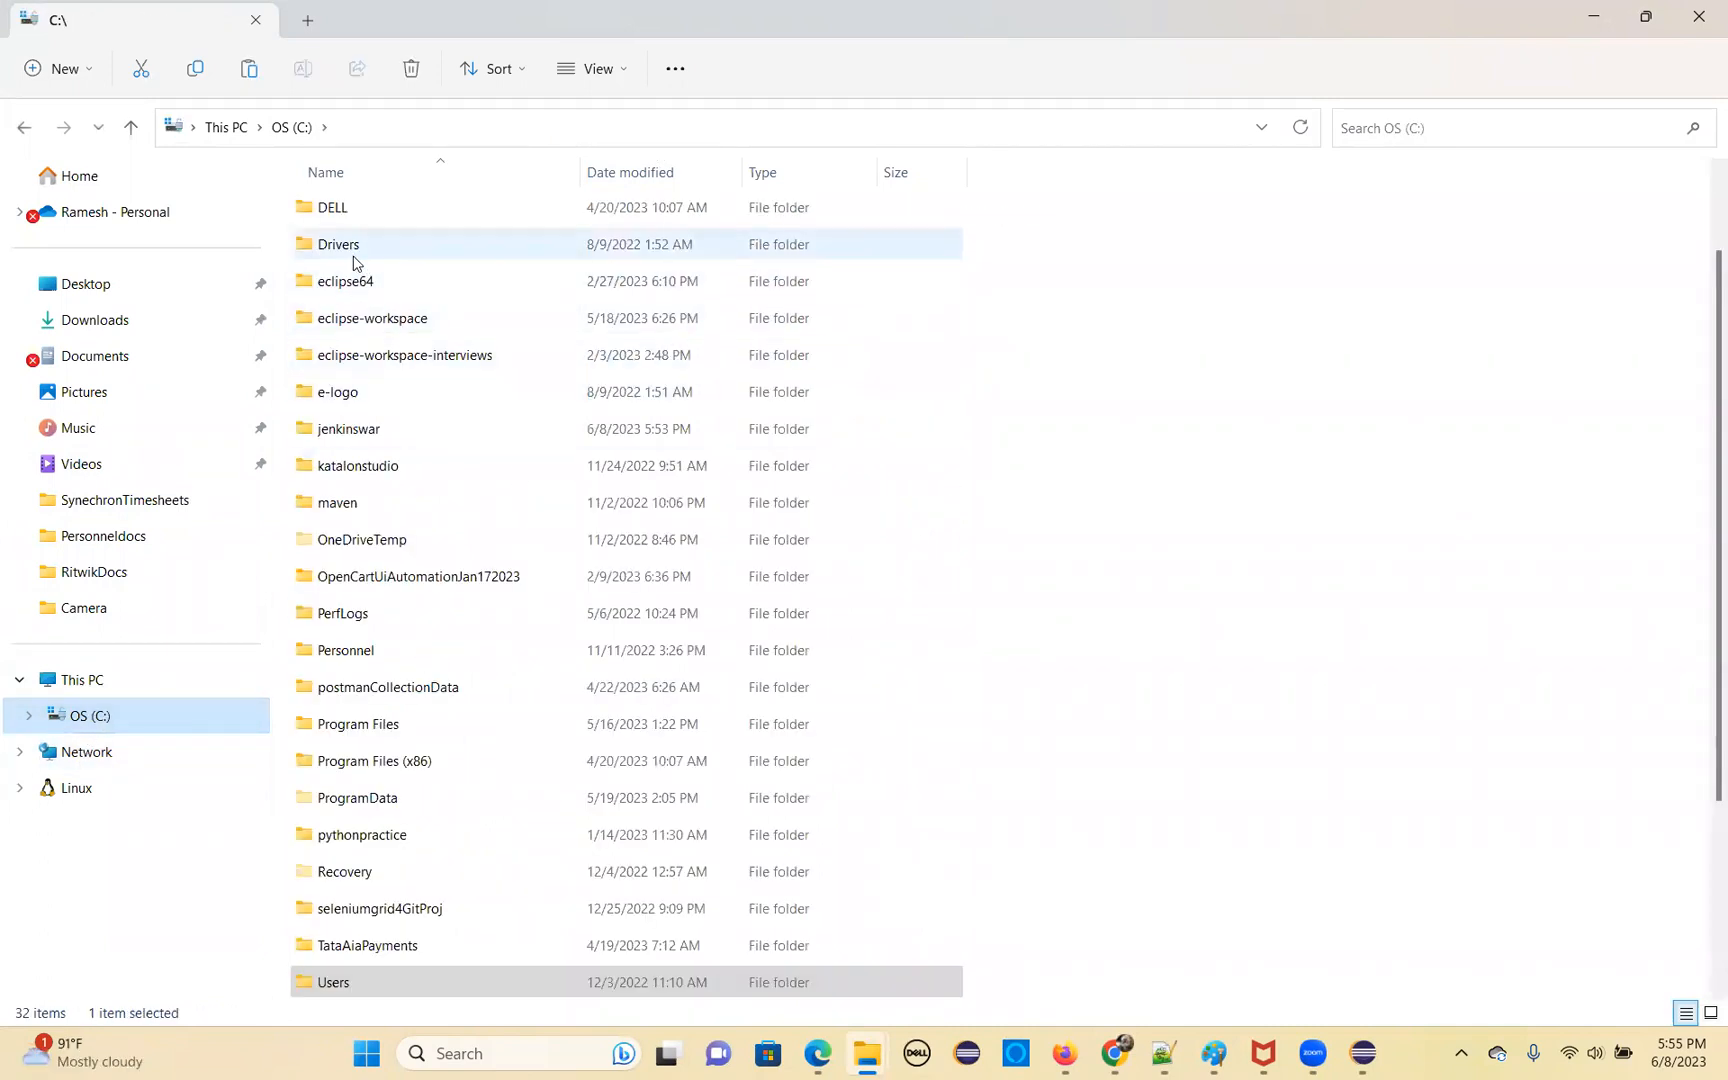
double_click(350, 432)
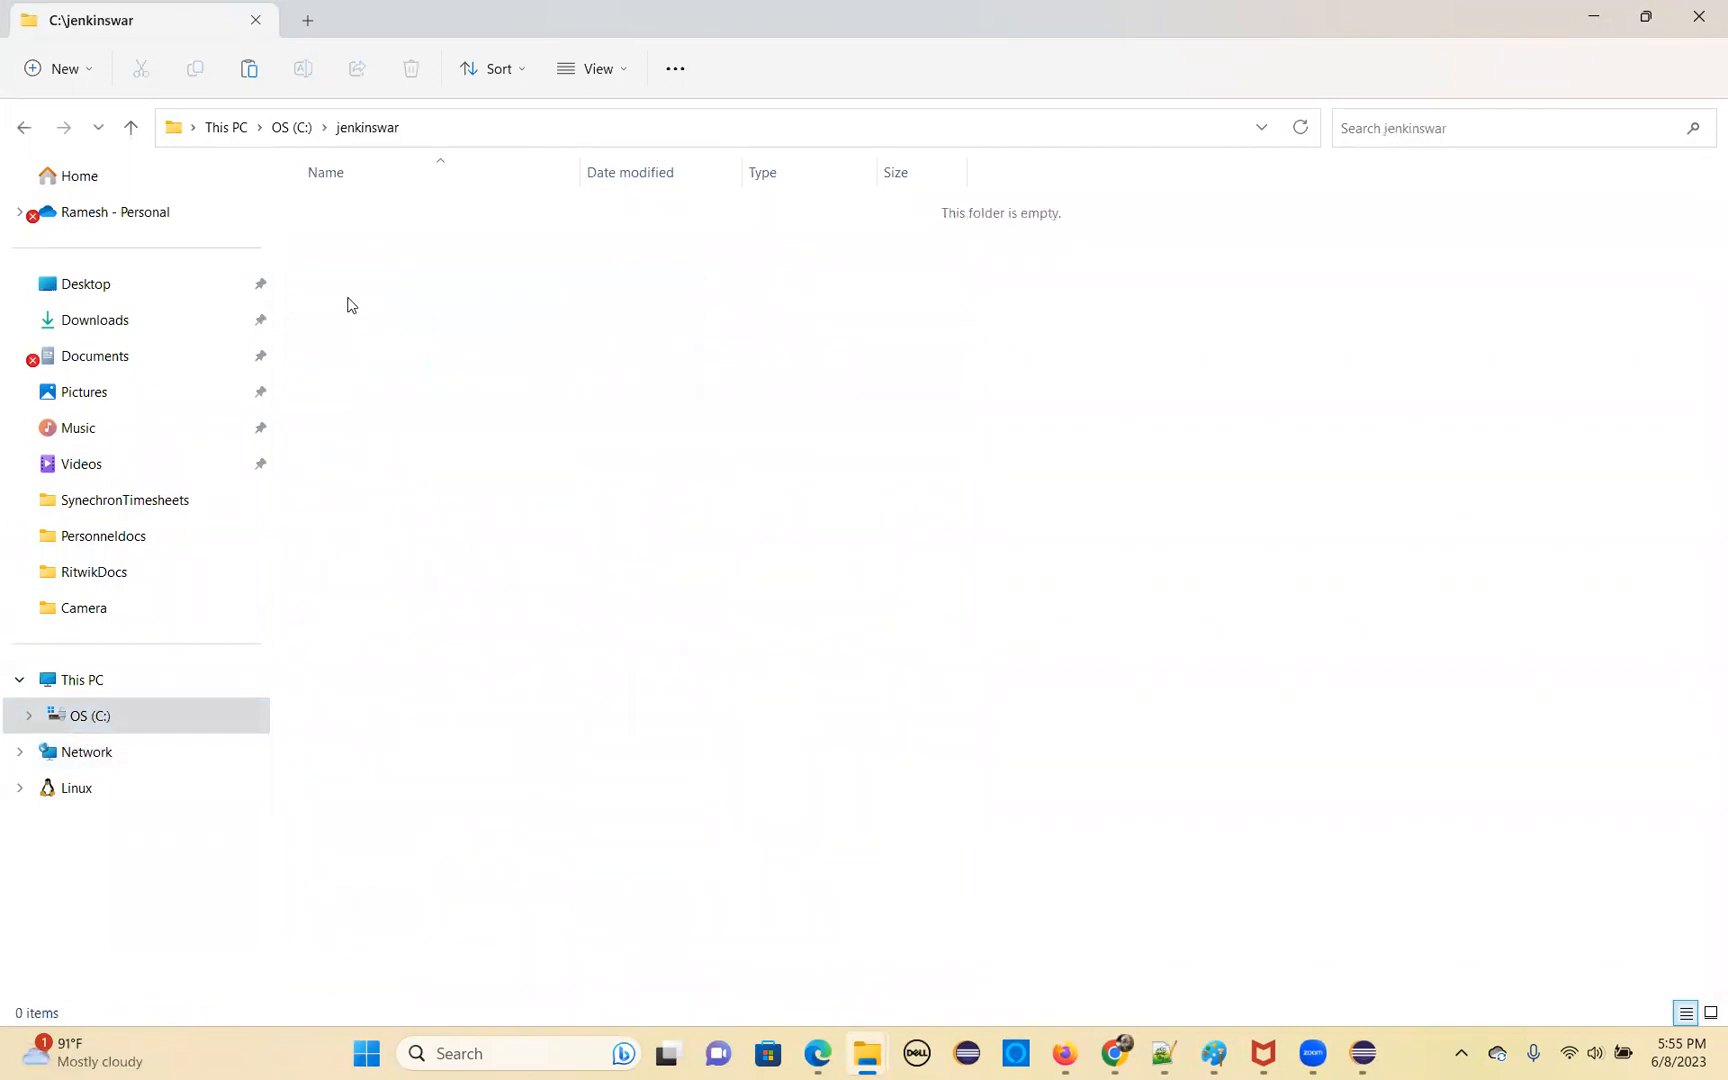
right_click(354, 298)
left_click(380, 322)
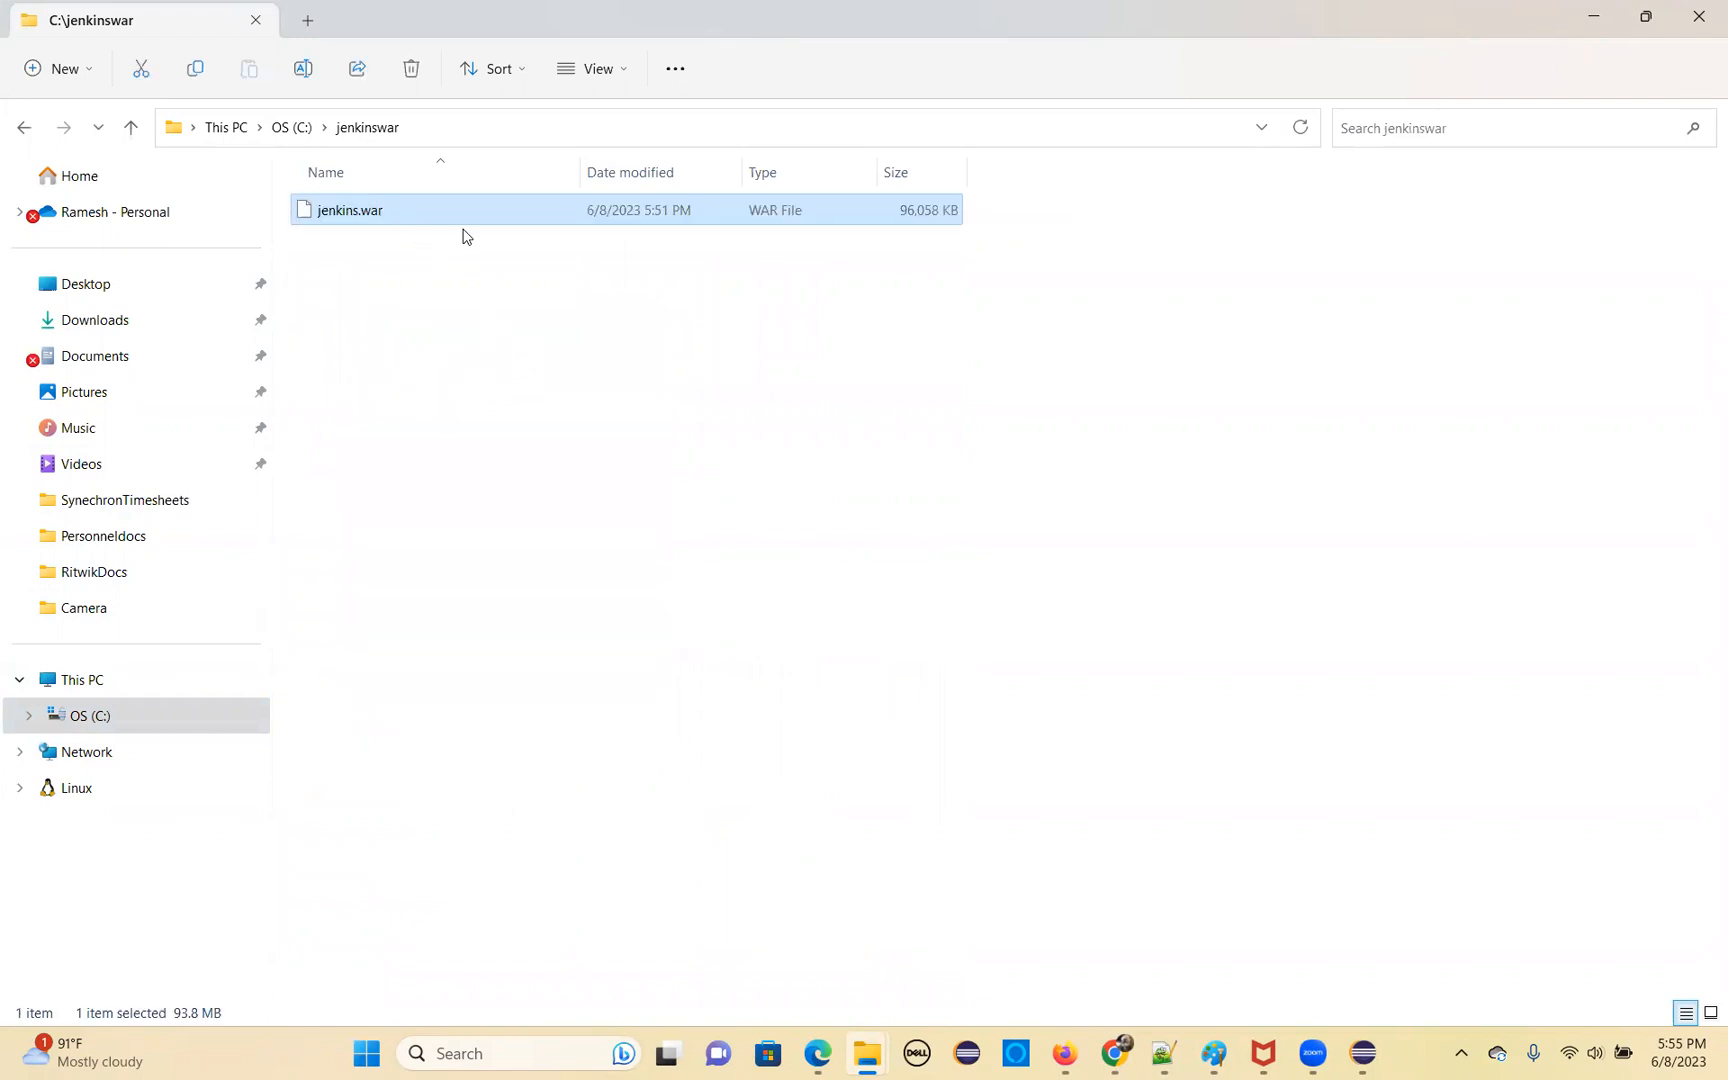
Open a command prompt at C:\jenkinswar by running cmd from that folder's path
left_click(437, 129)
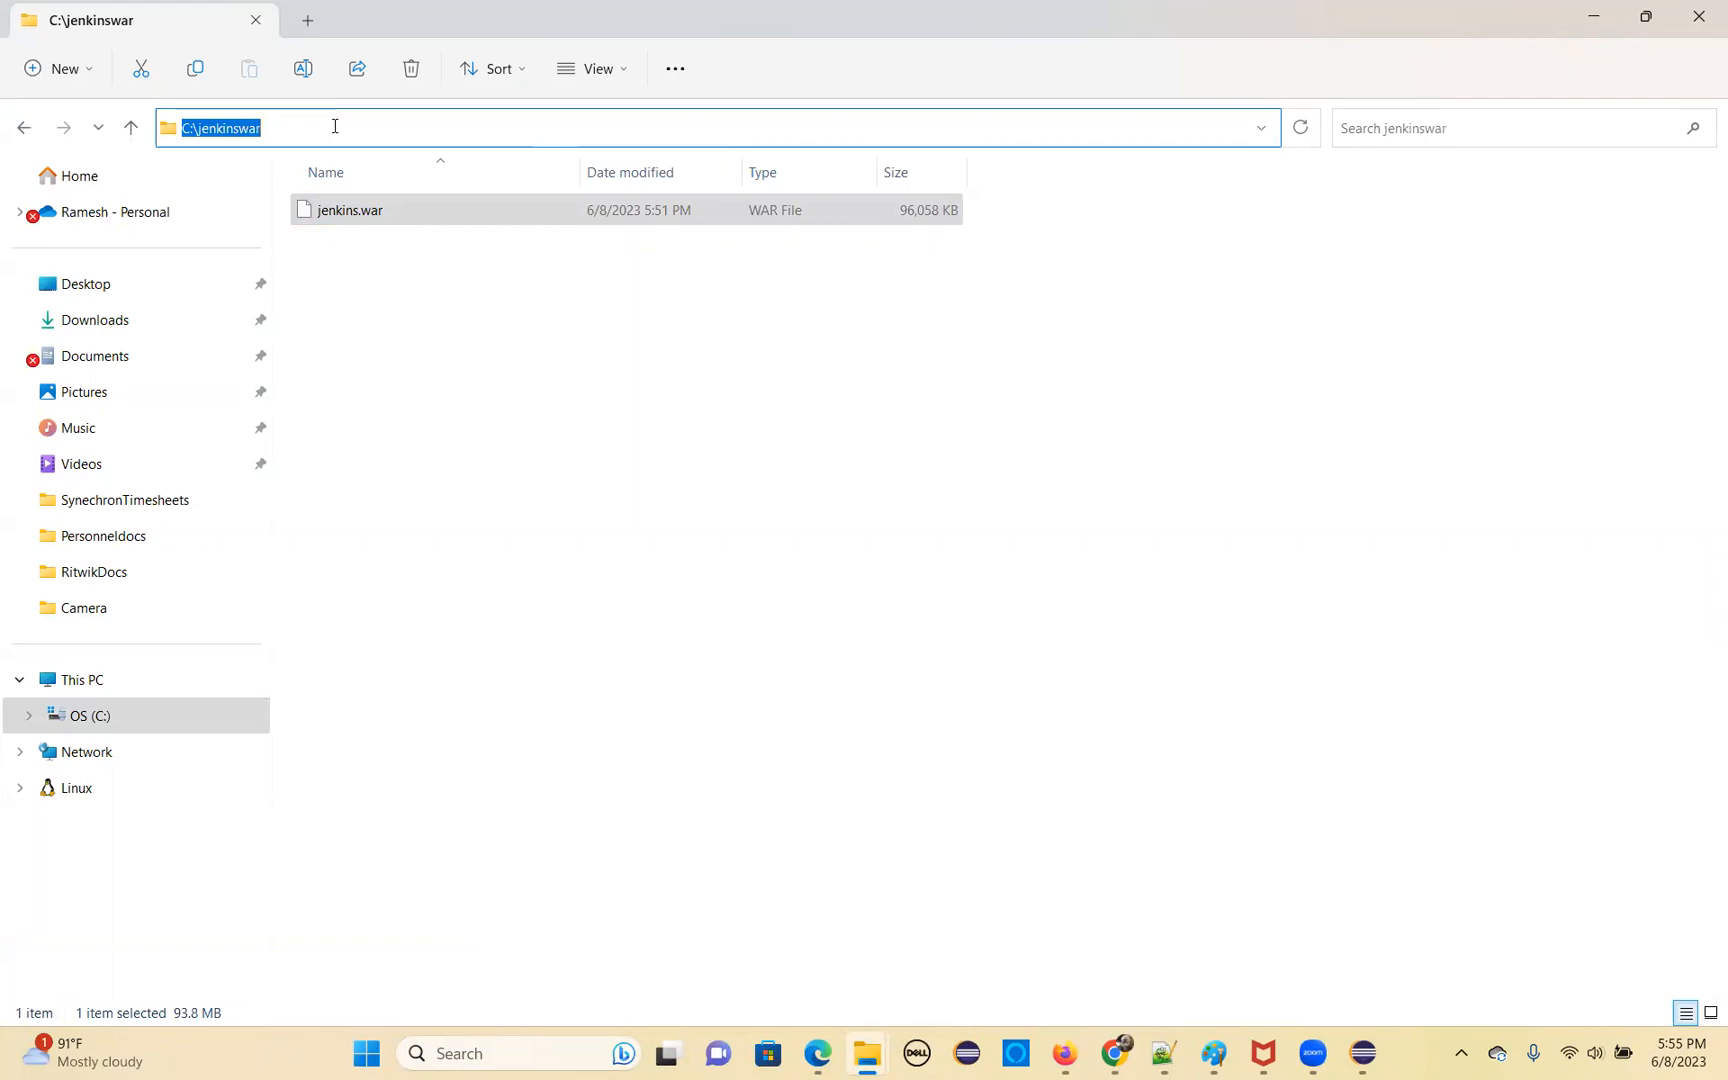
type("cmd")
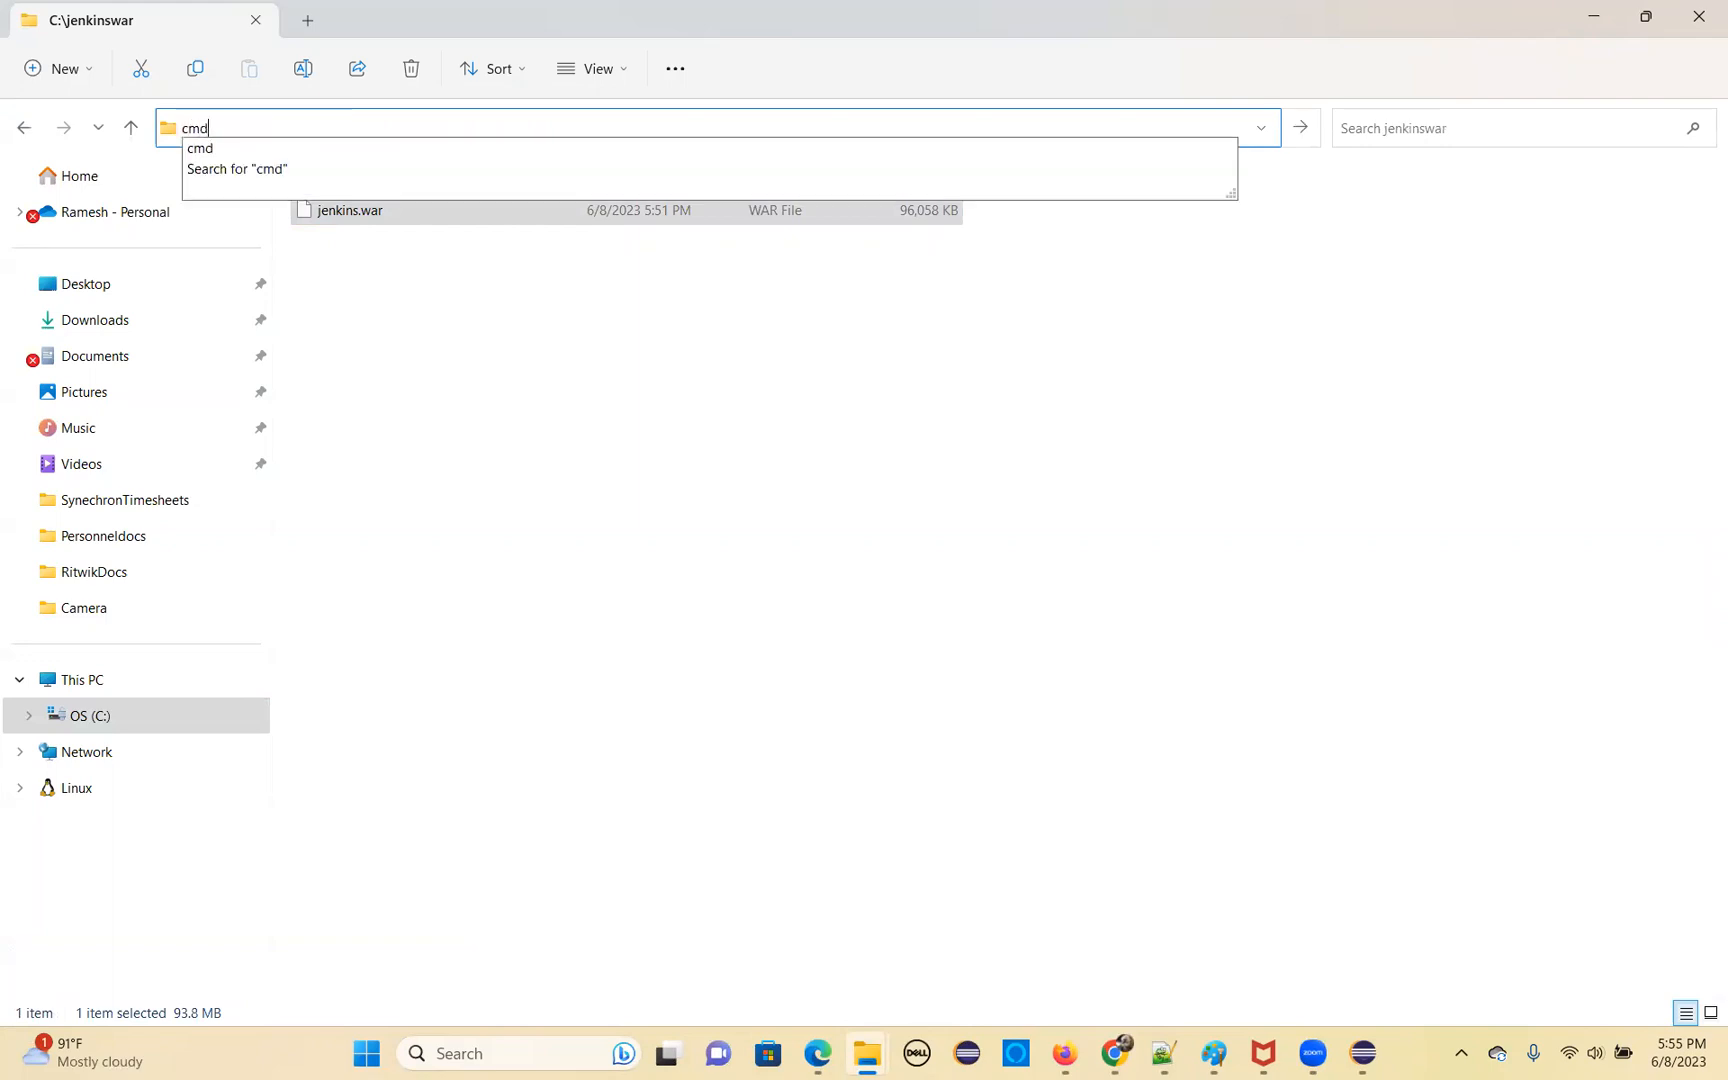
key("Return")
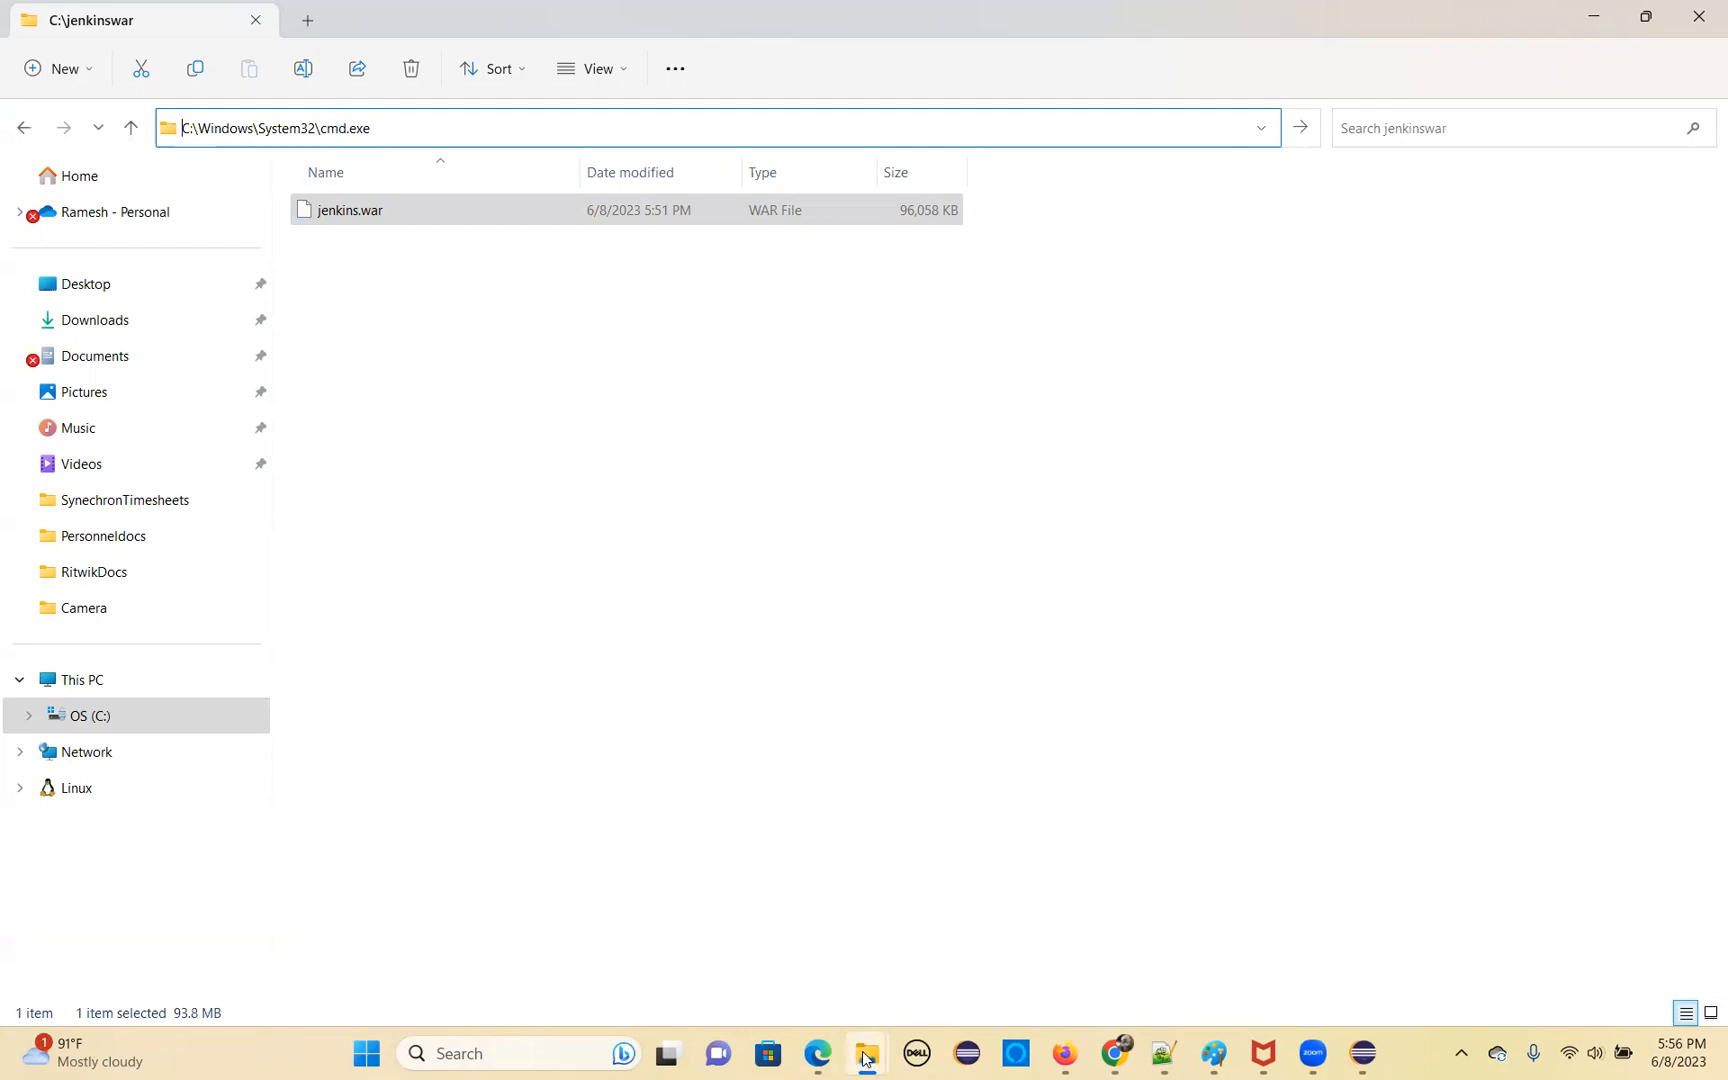
Close both File Explorer windows and the WebAdvisor Secure Search Toast, and return to the blog in Chrome
mouse_move(868, 1052)
left_click(1085, 848)
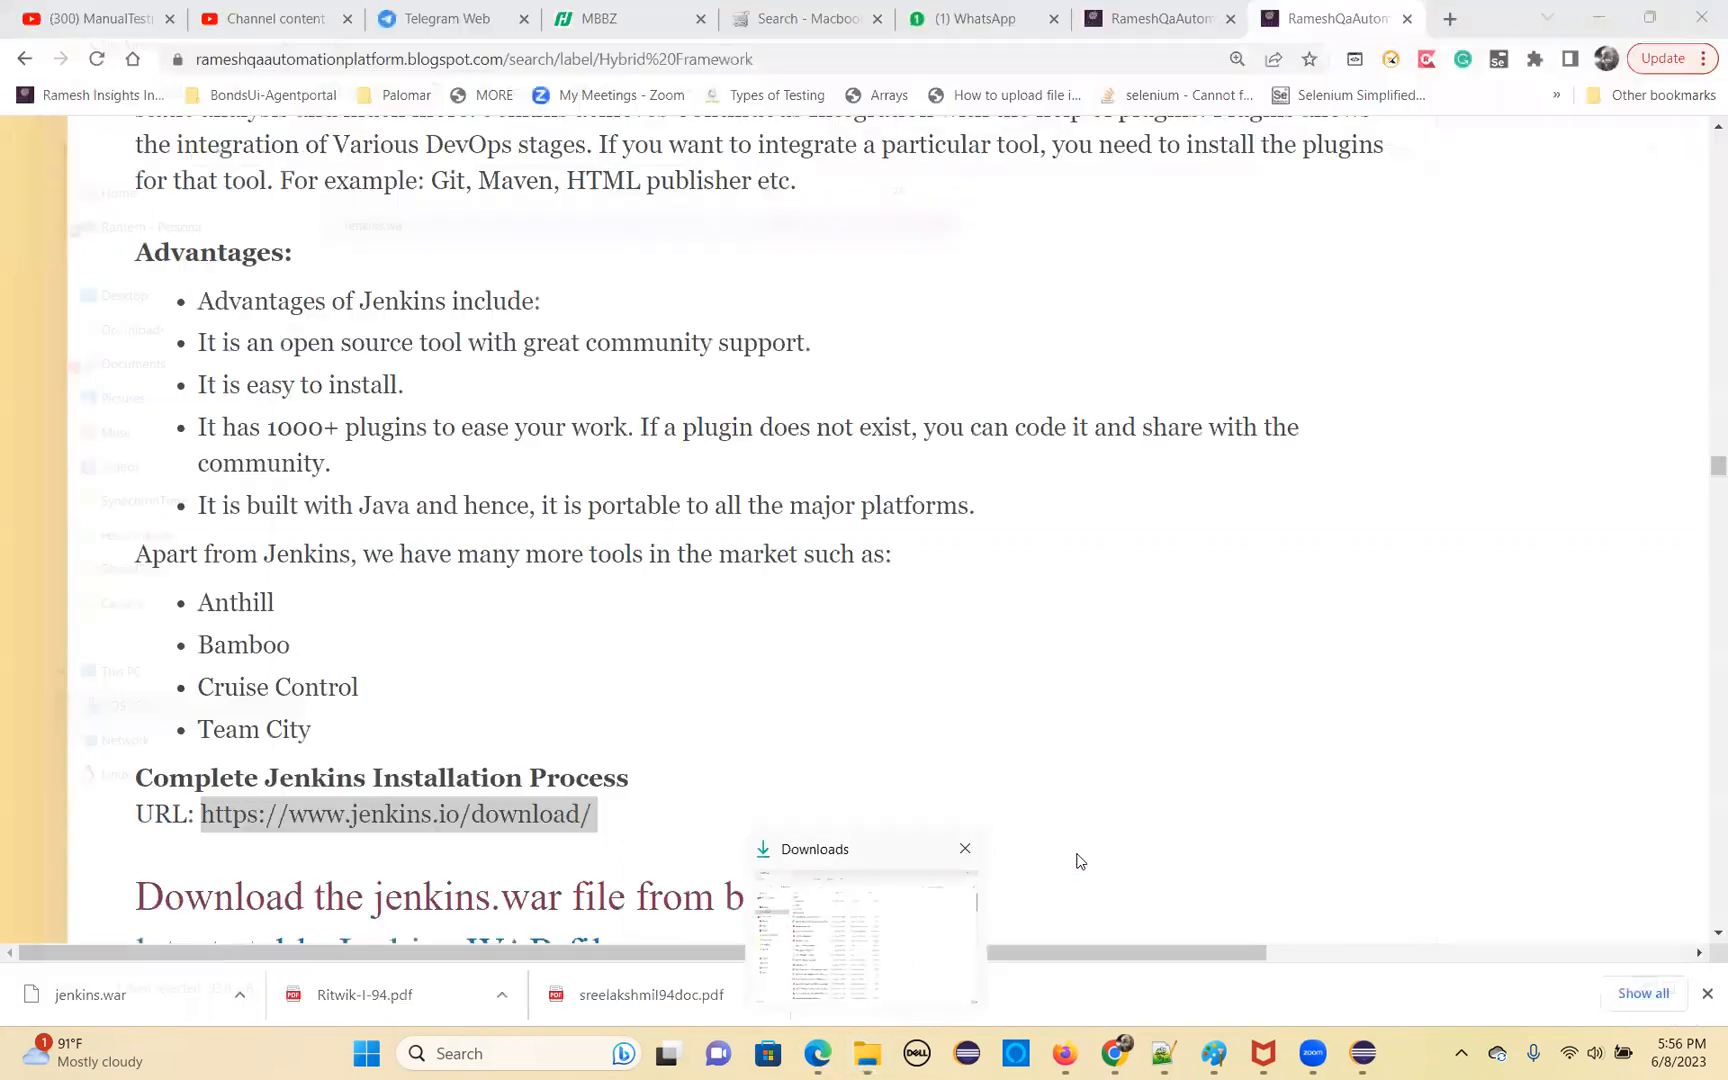
left_click(964, 847)
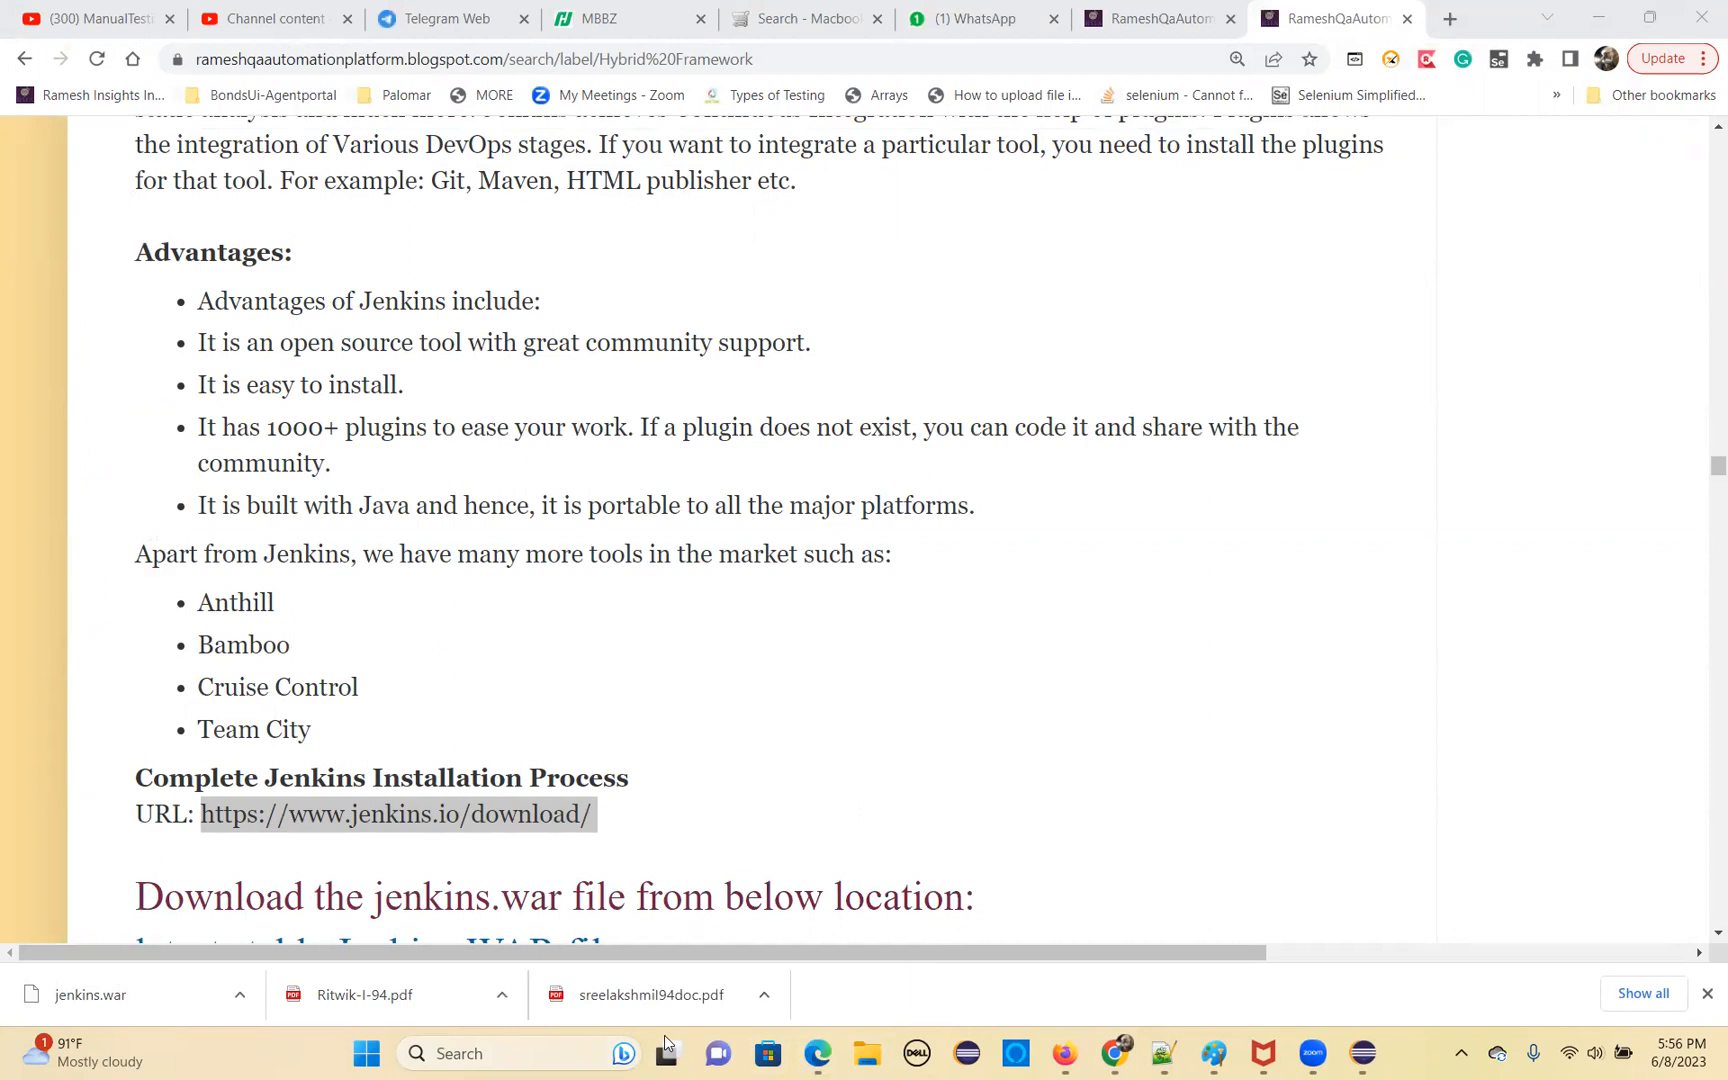
mouse_move(1270, 1058)
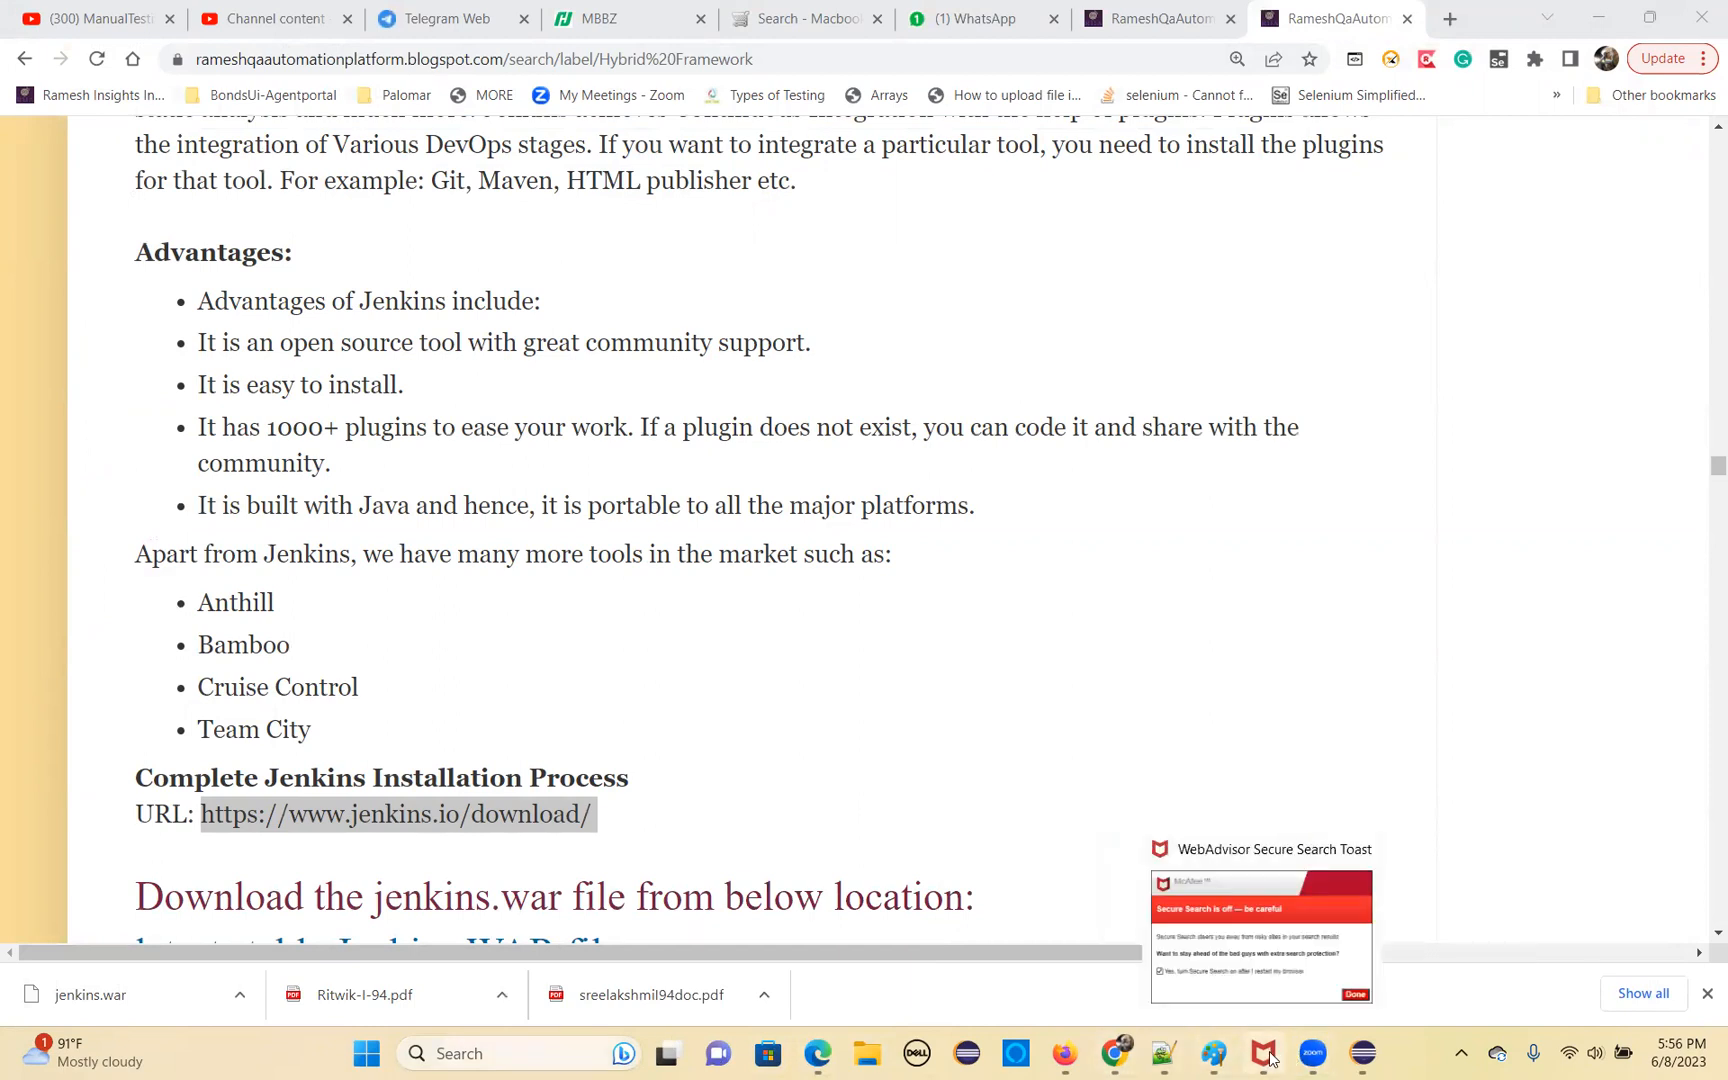
left_click(1359, 850)
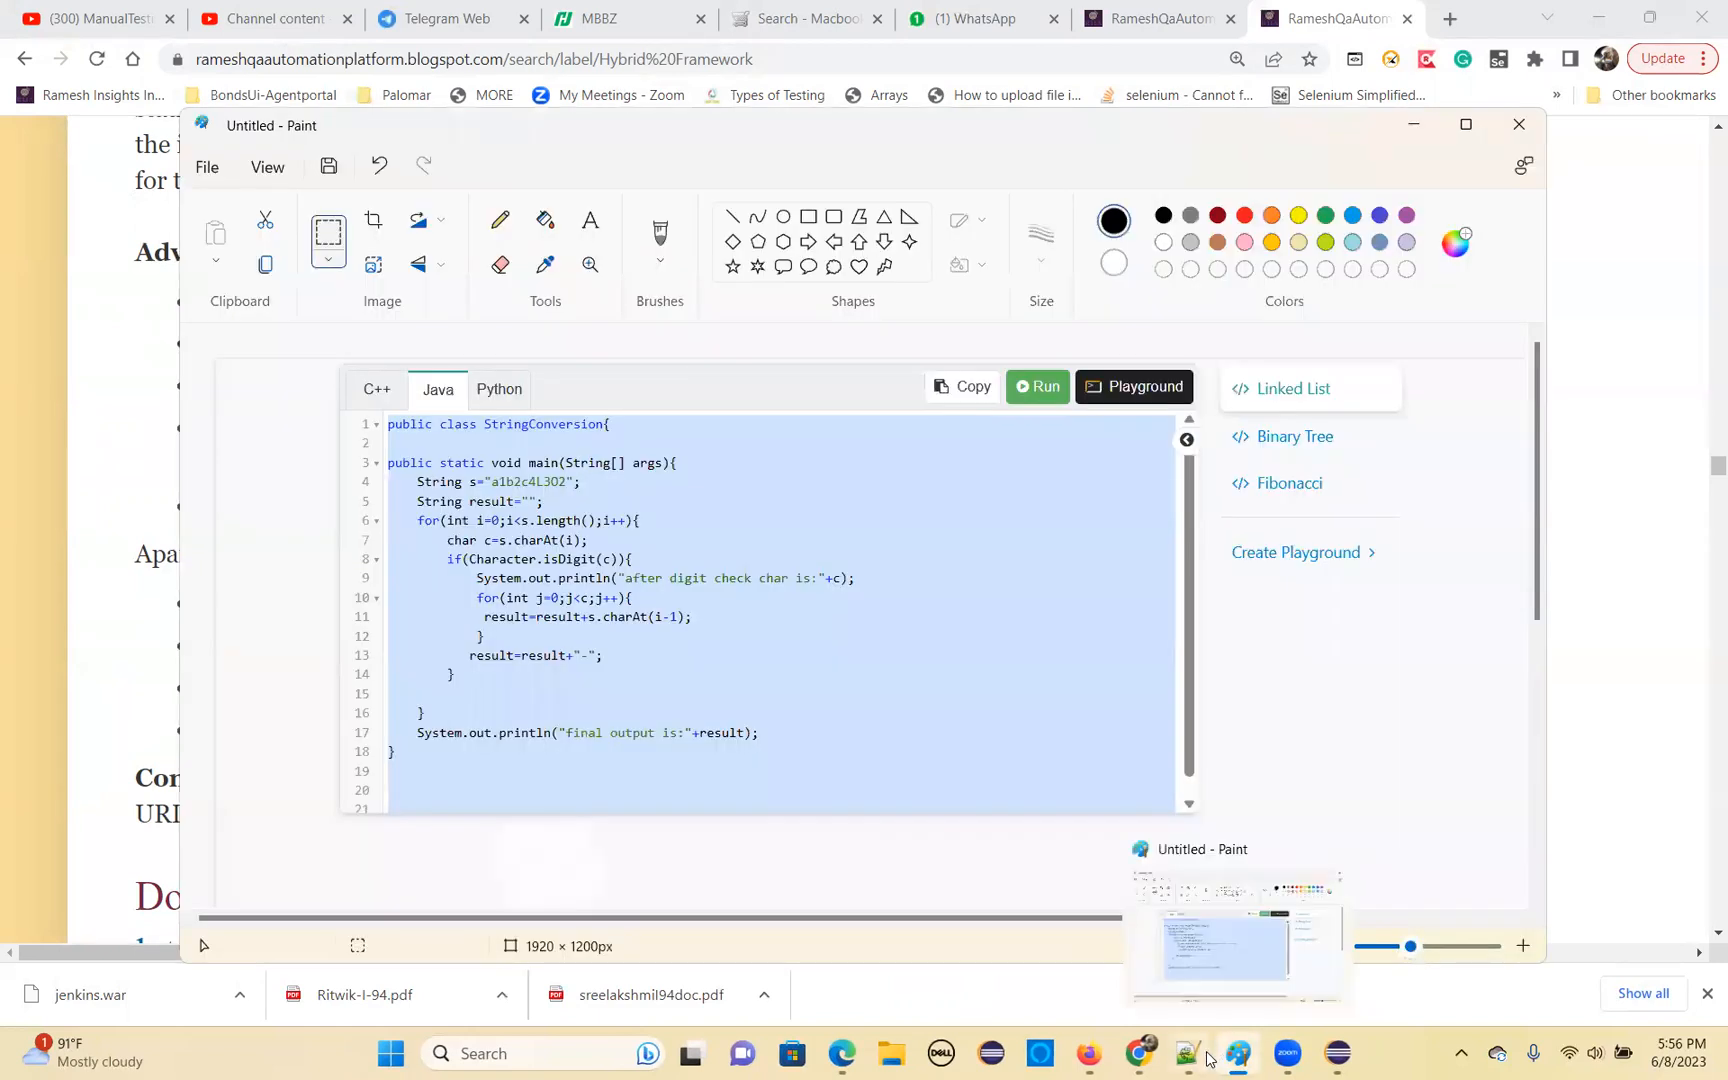
left_click(1134, 1058)
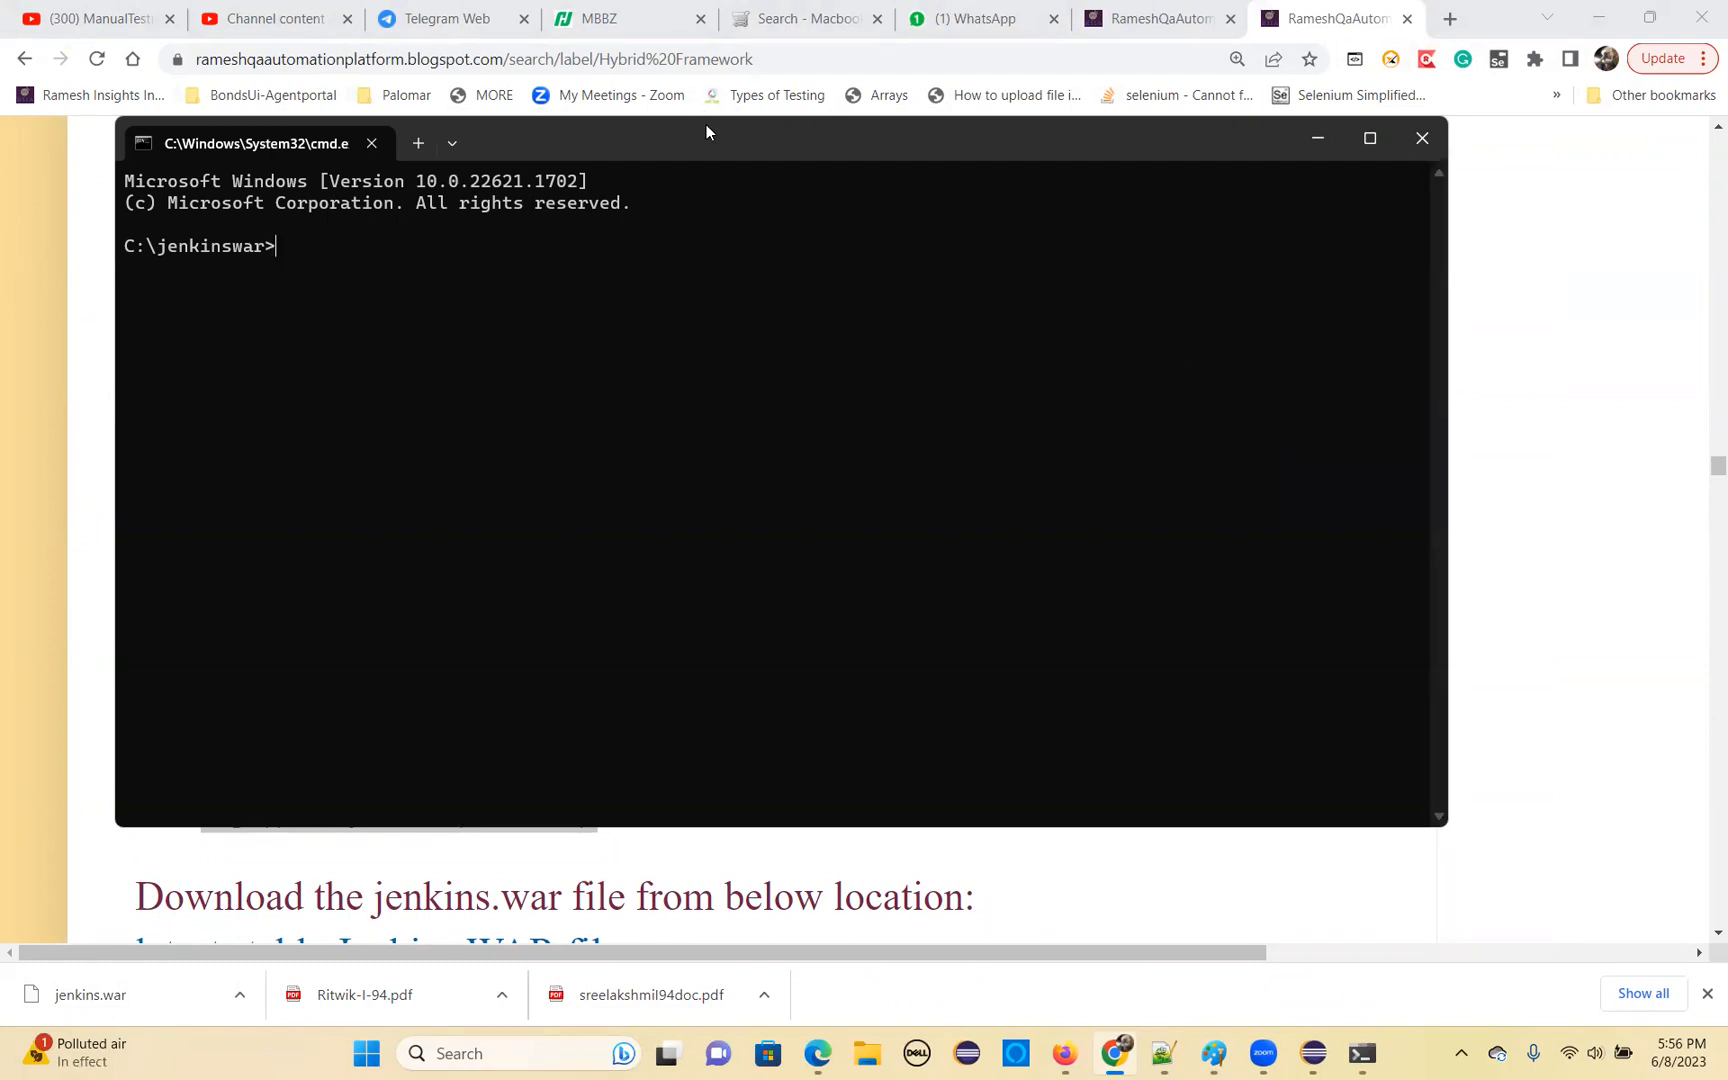
Move the command prompt clear of the blog text and compare its path with the blog's folder and command prompt instructions
left_click_drag(716, 153, 1165, 160)
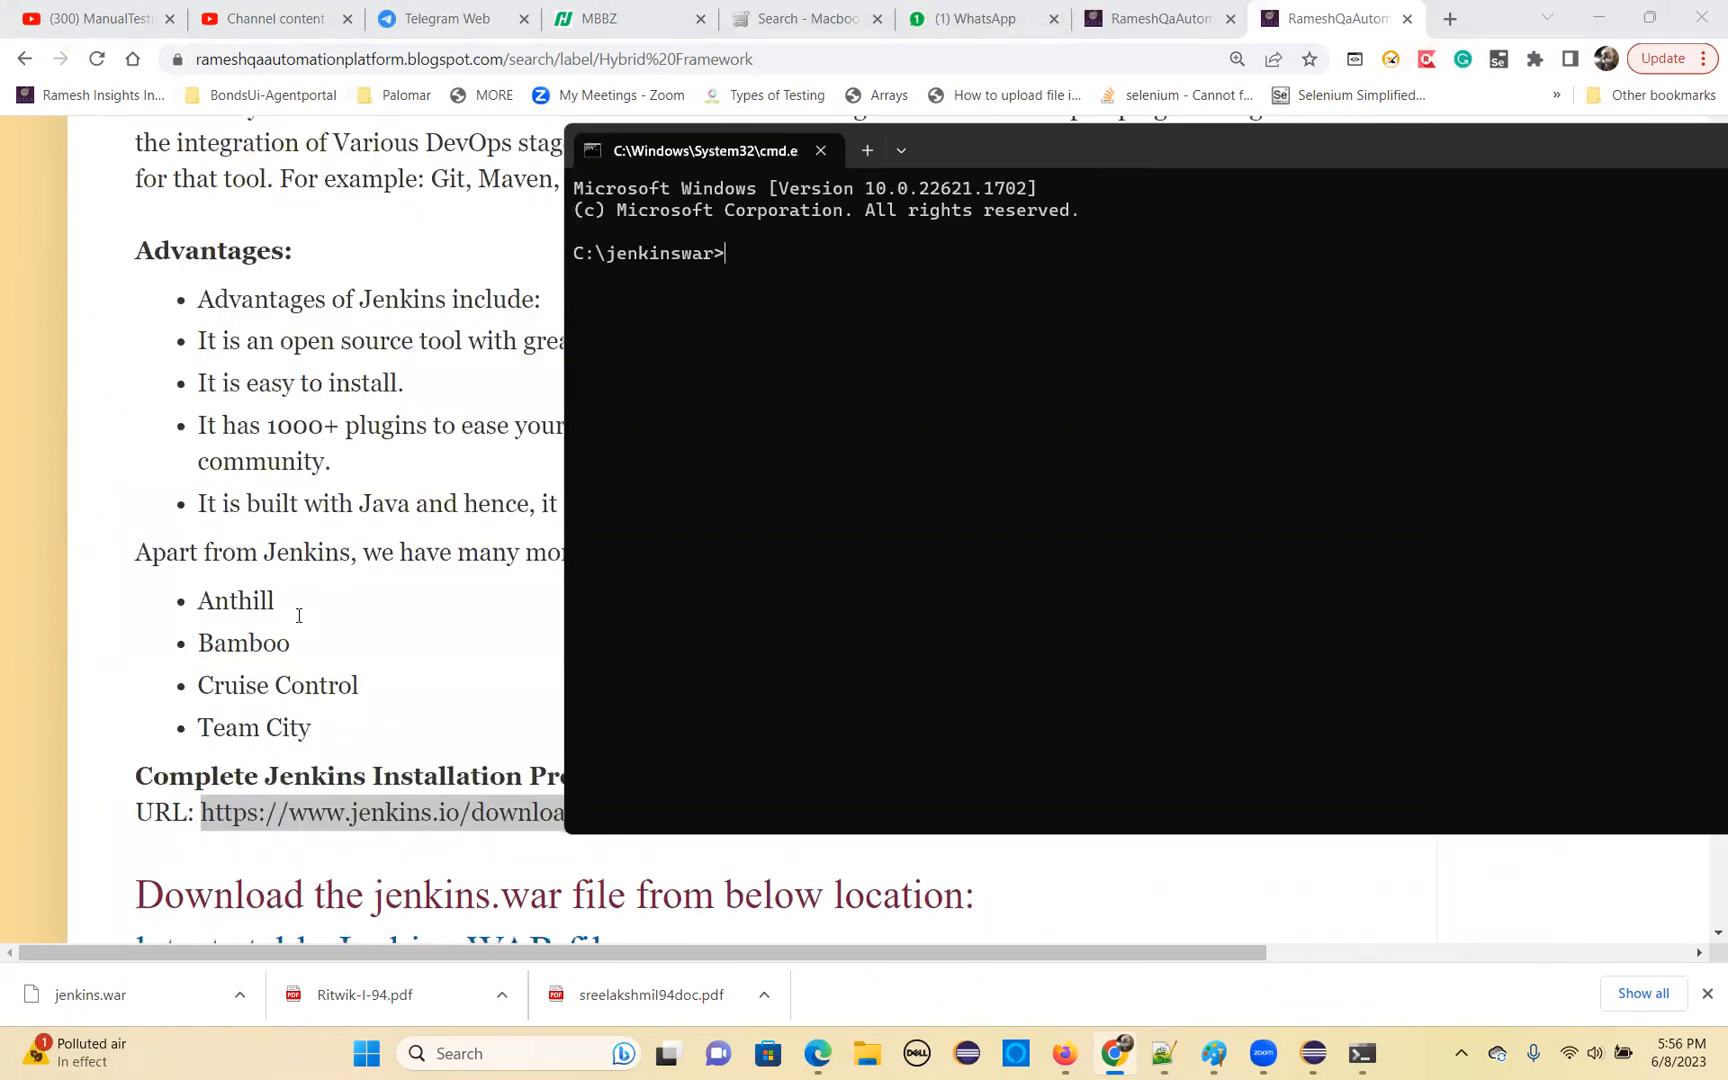
scroll(270, 630, "down", 5)
scroll(231, 636, "down", 7)
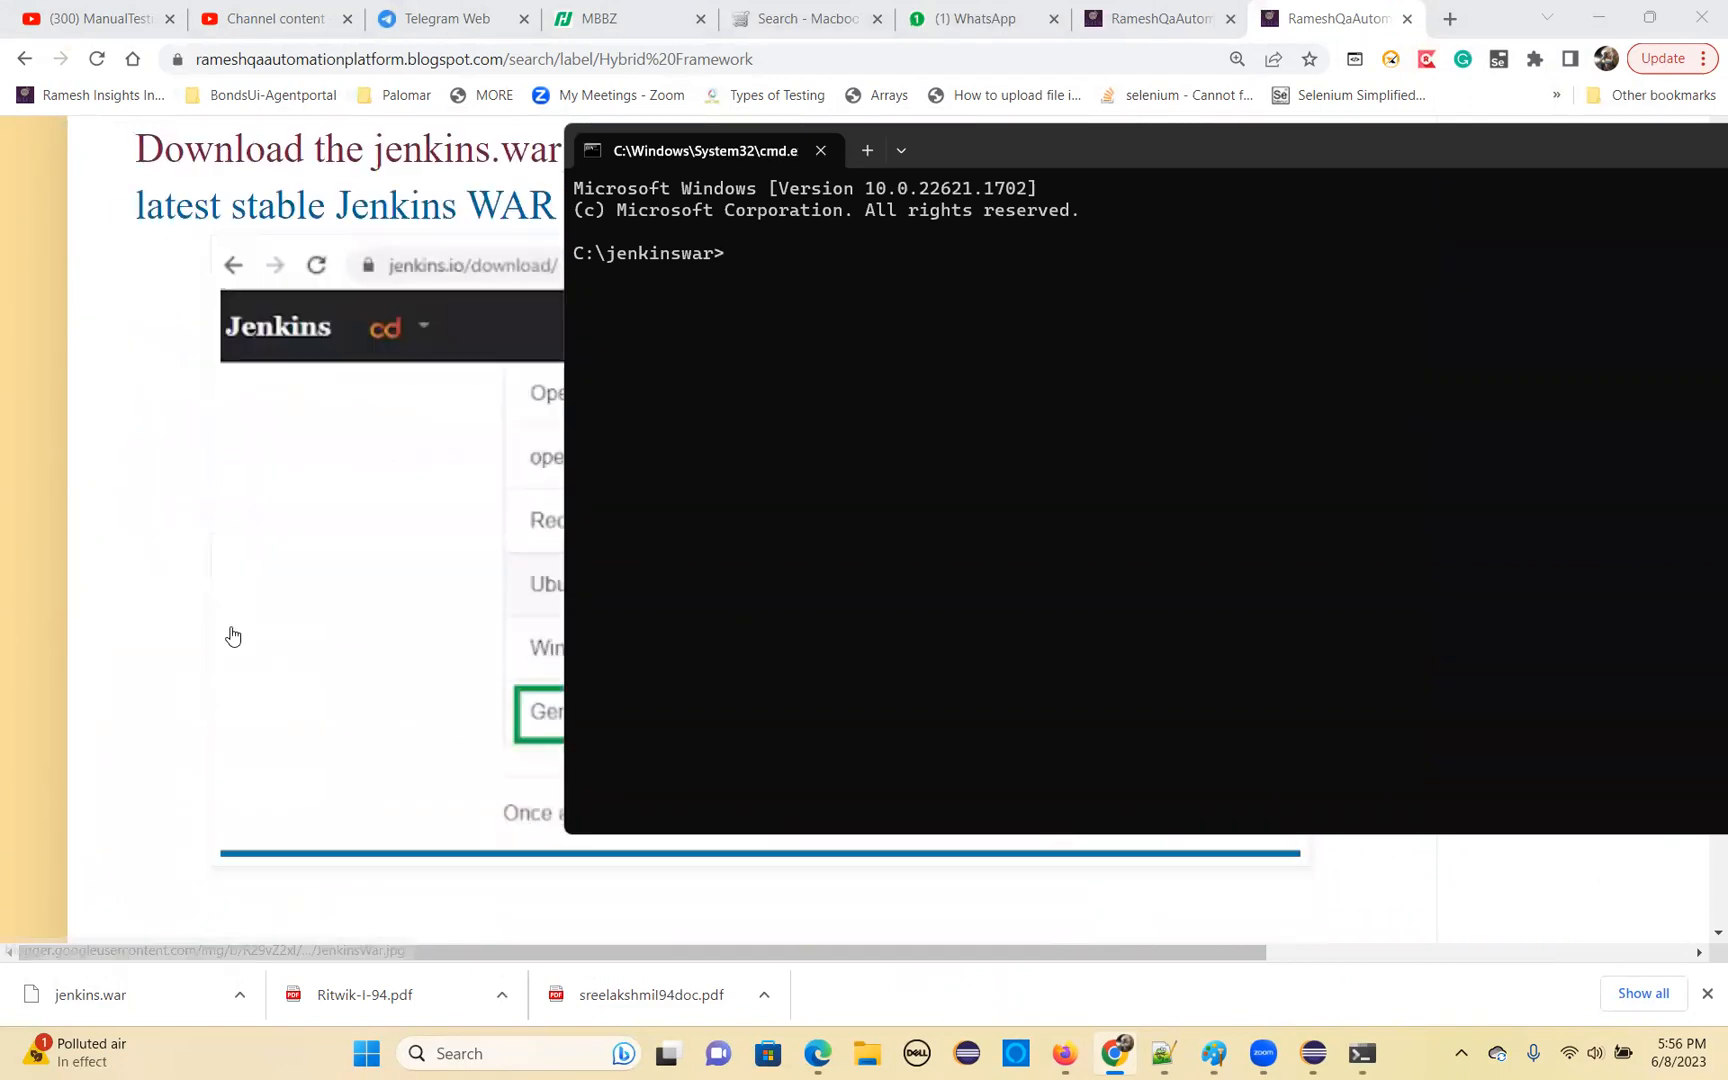
scroll(225, 629, "down", 1)
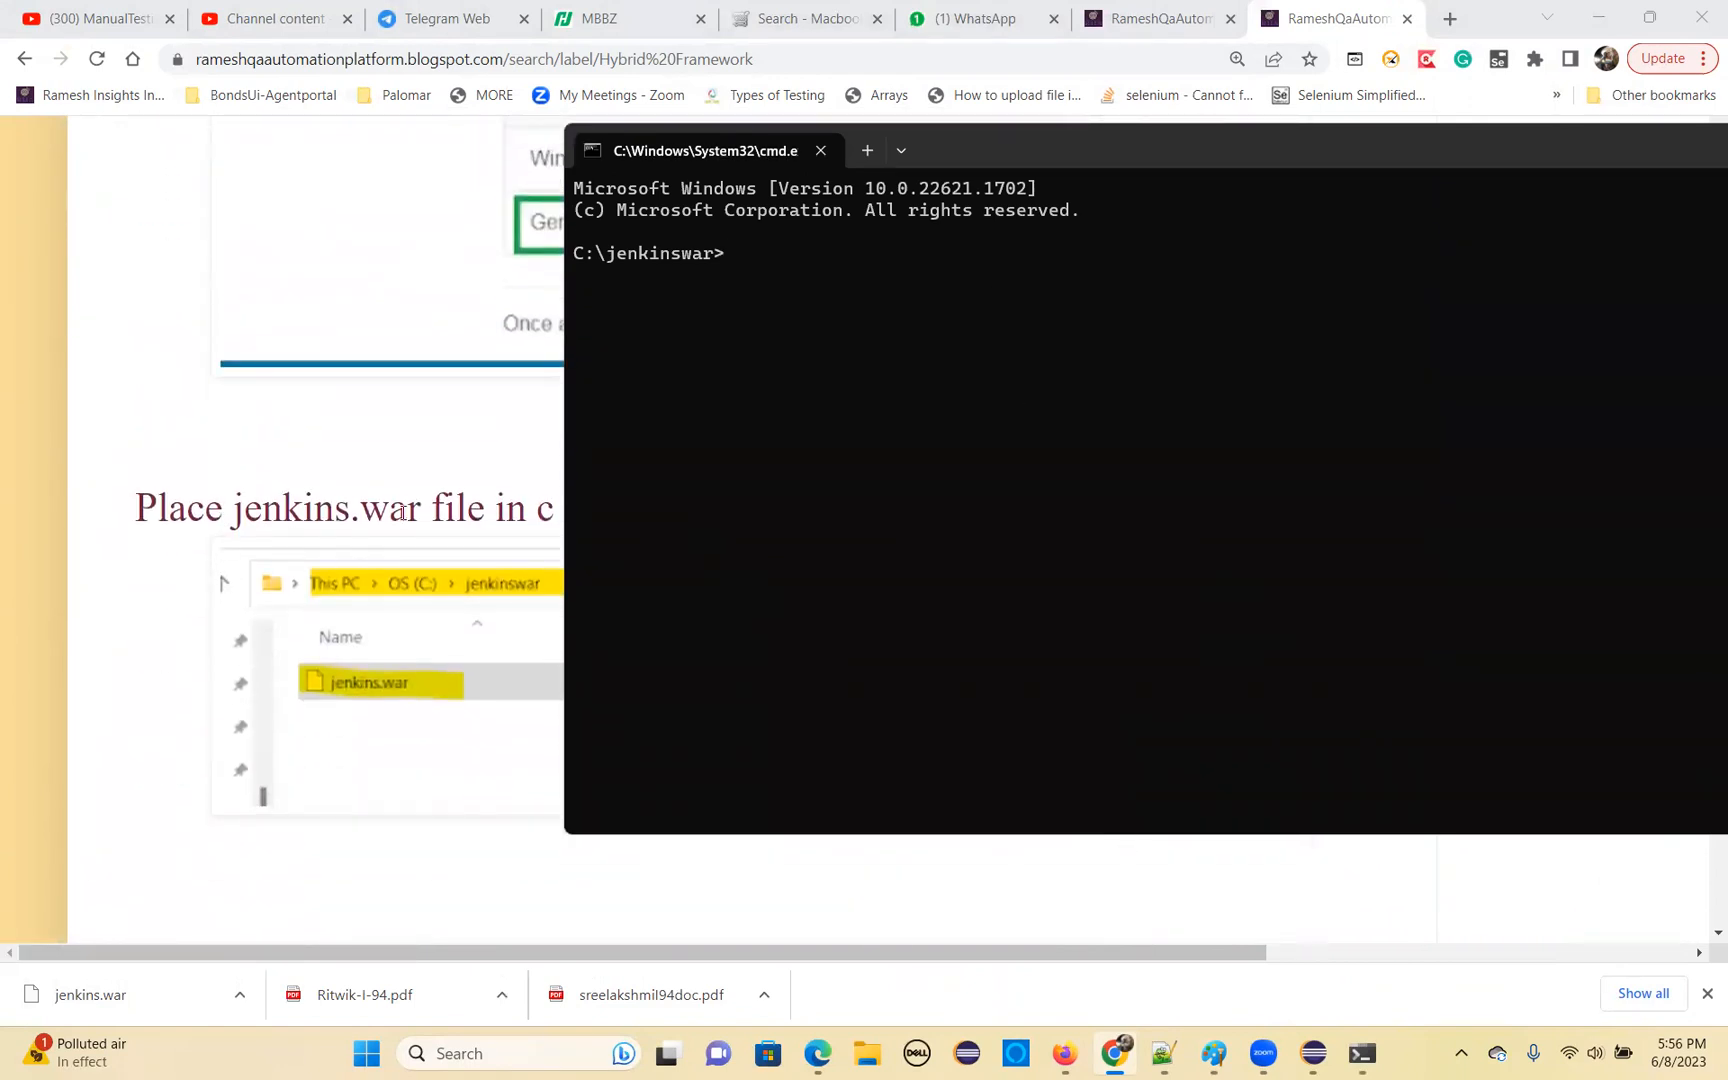
left_click_drag(1103, 151, 1450, 505)
scroll(440, 515, "down", 3)
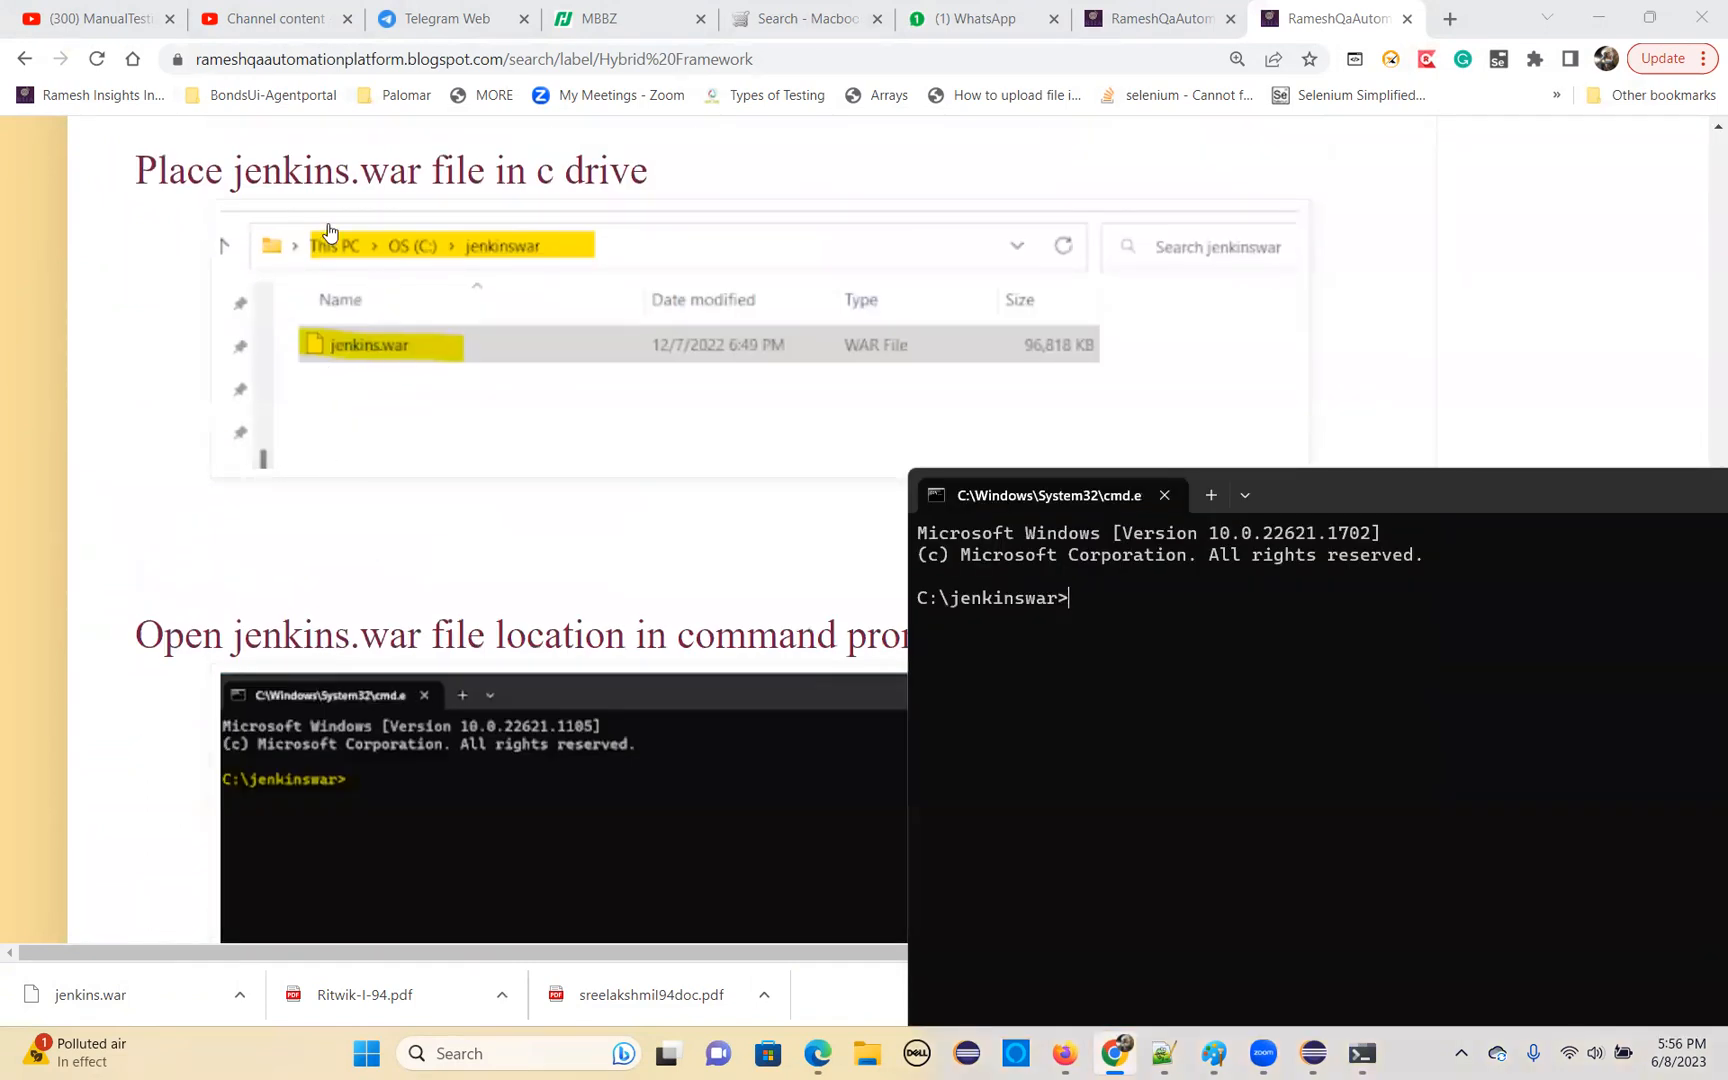
scroll(389, 518, "down", 2)
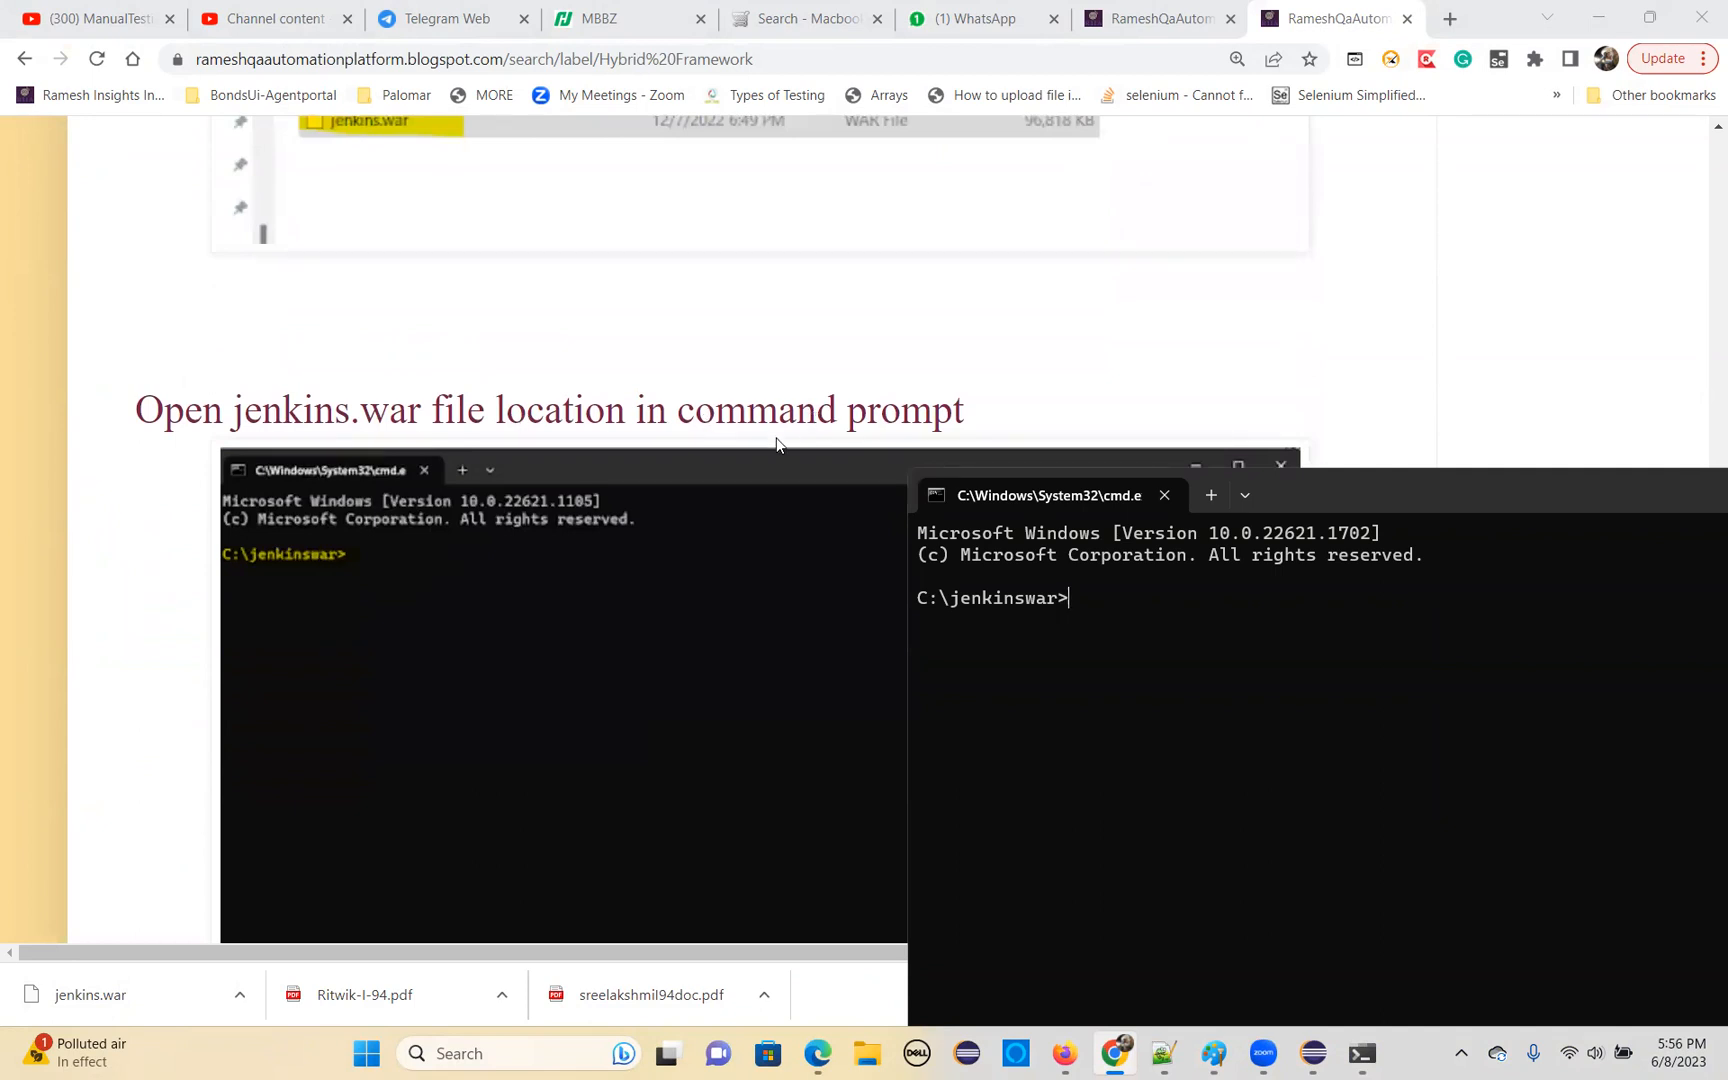
left_click_drag(1075, 593, 921, 597)
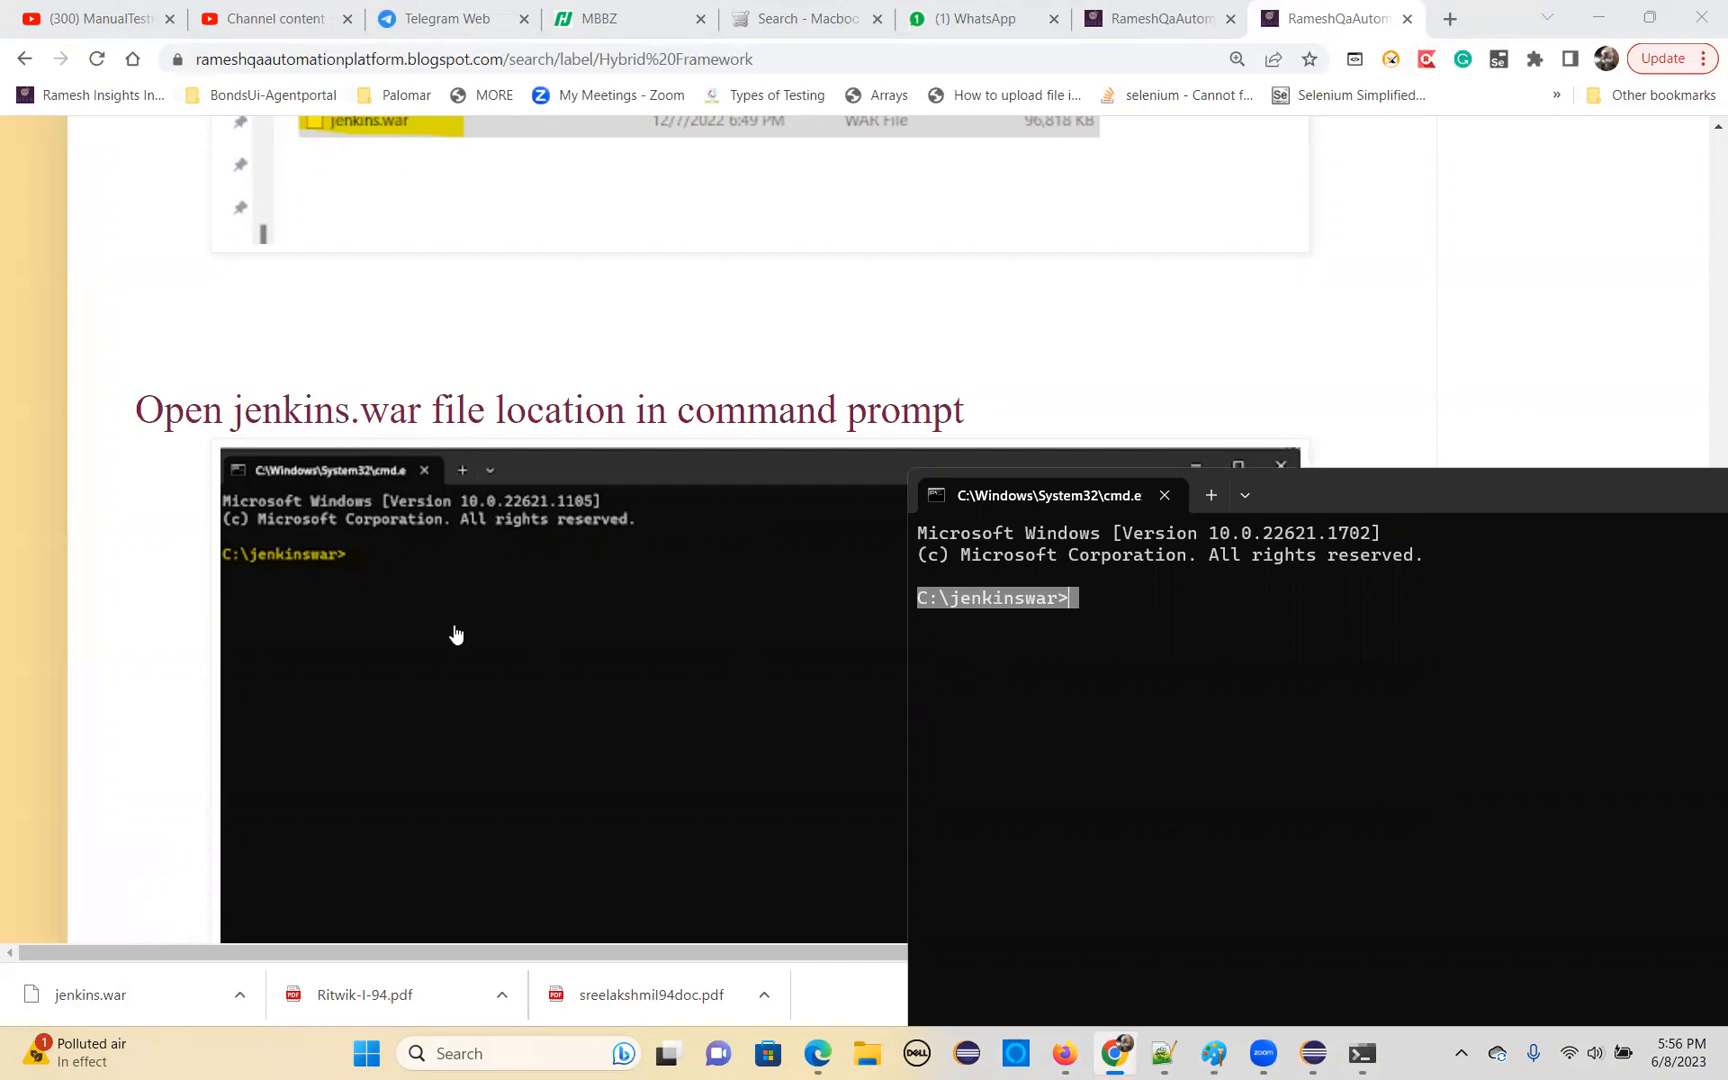
Read the blog section on starting the Jenkins server and highlight the command java -jar jenkins.war
scroll(455, 633, "down", 5)
scroll(355, 555, "down", 2)
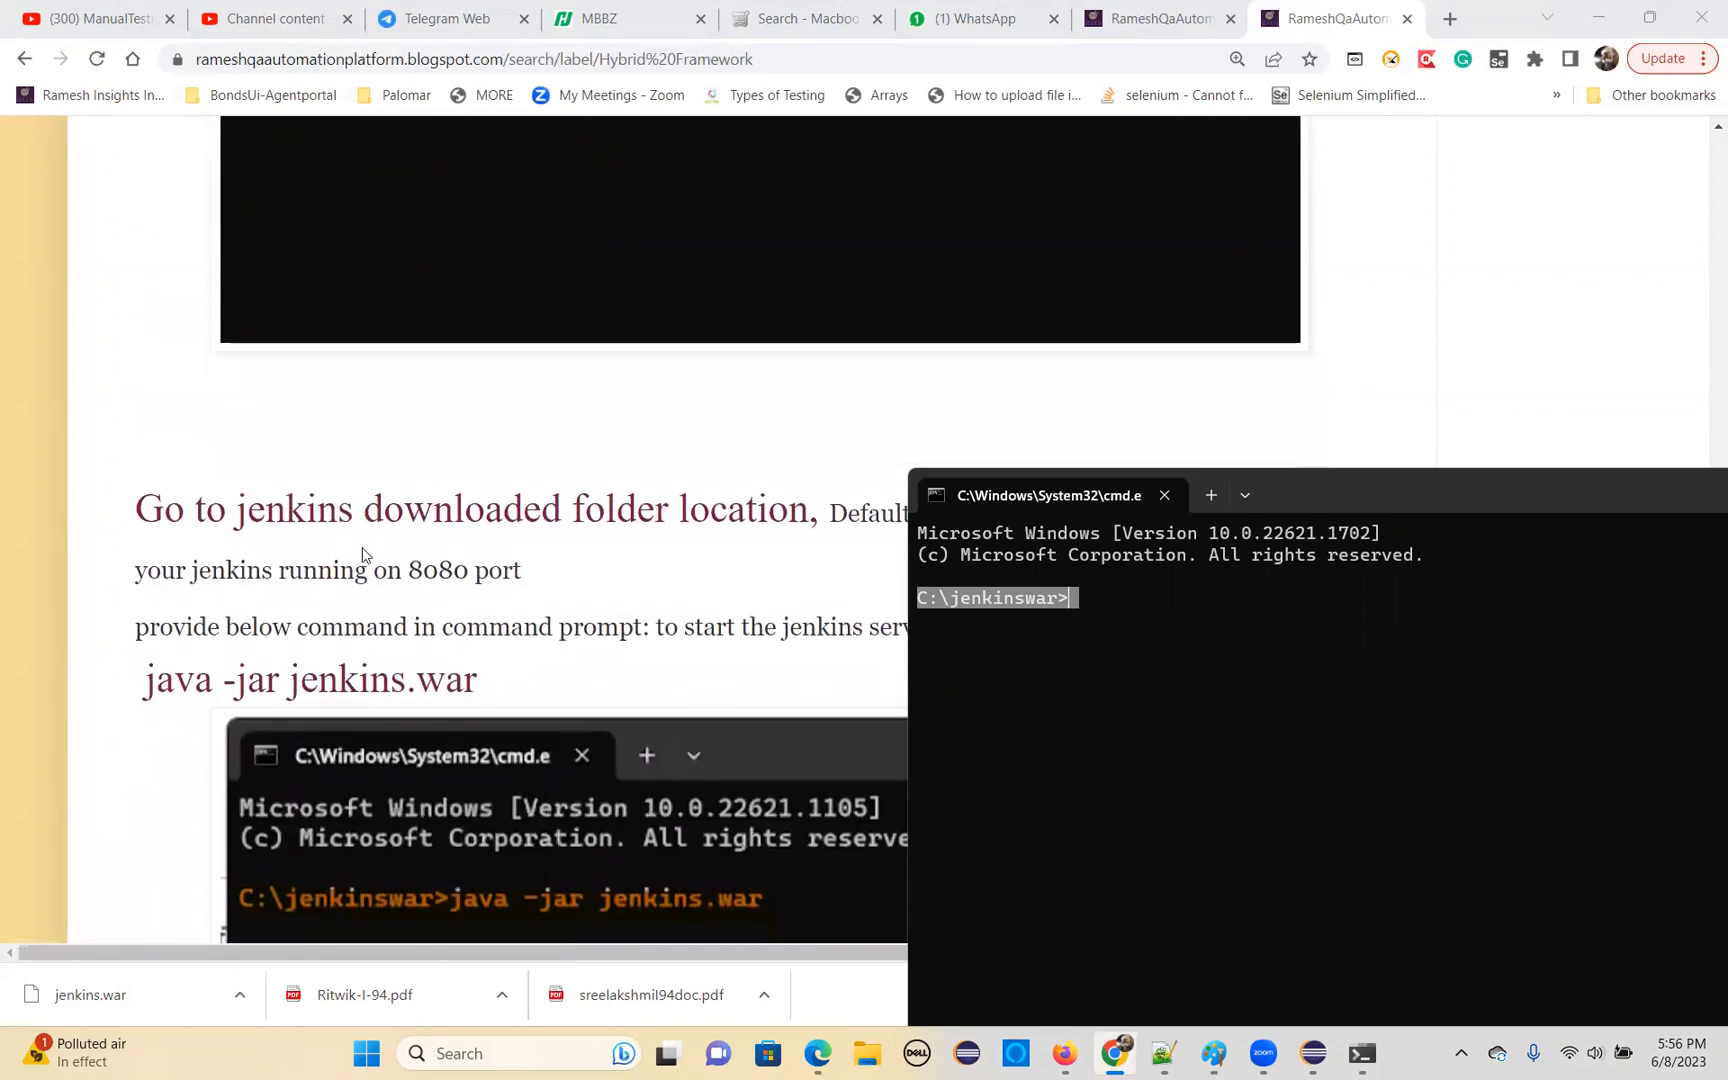
scroll(405, 513, "down", 1)
scroll(700, 469, "down", 1)
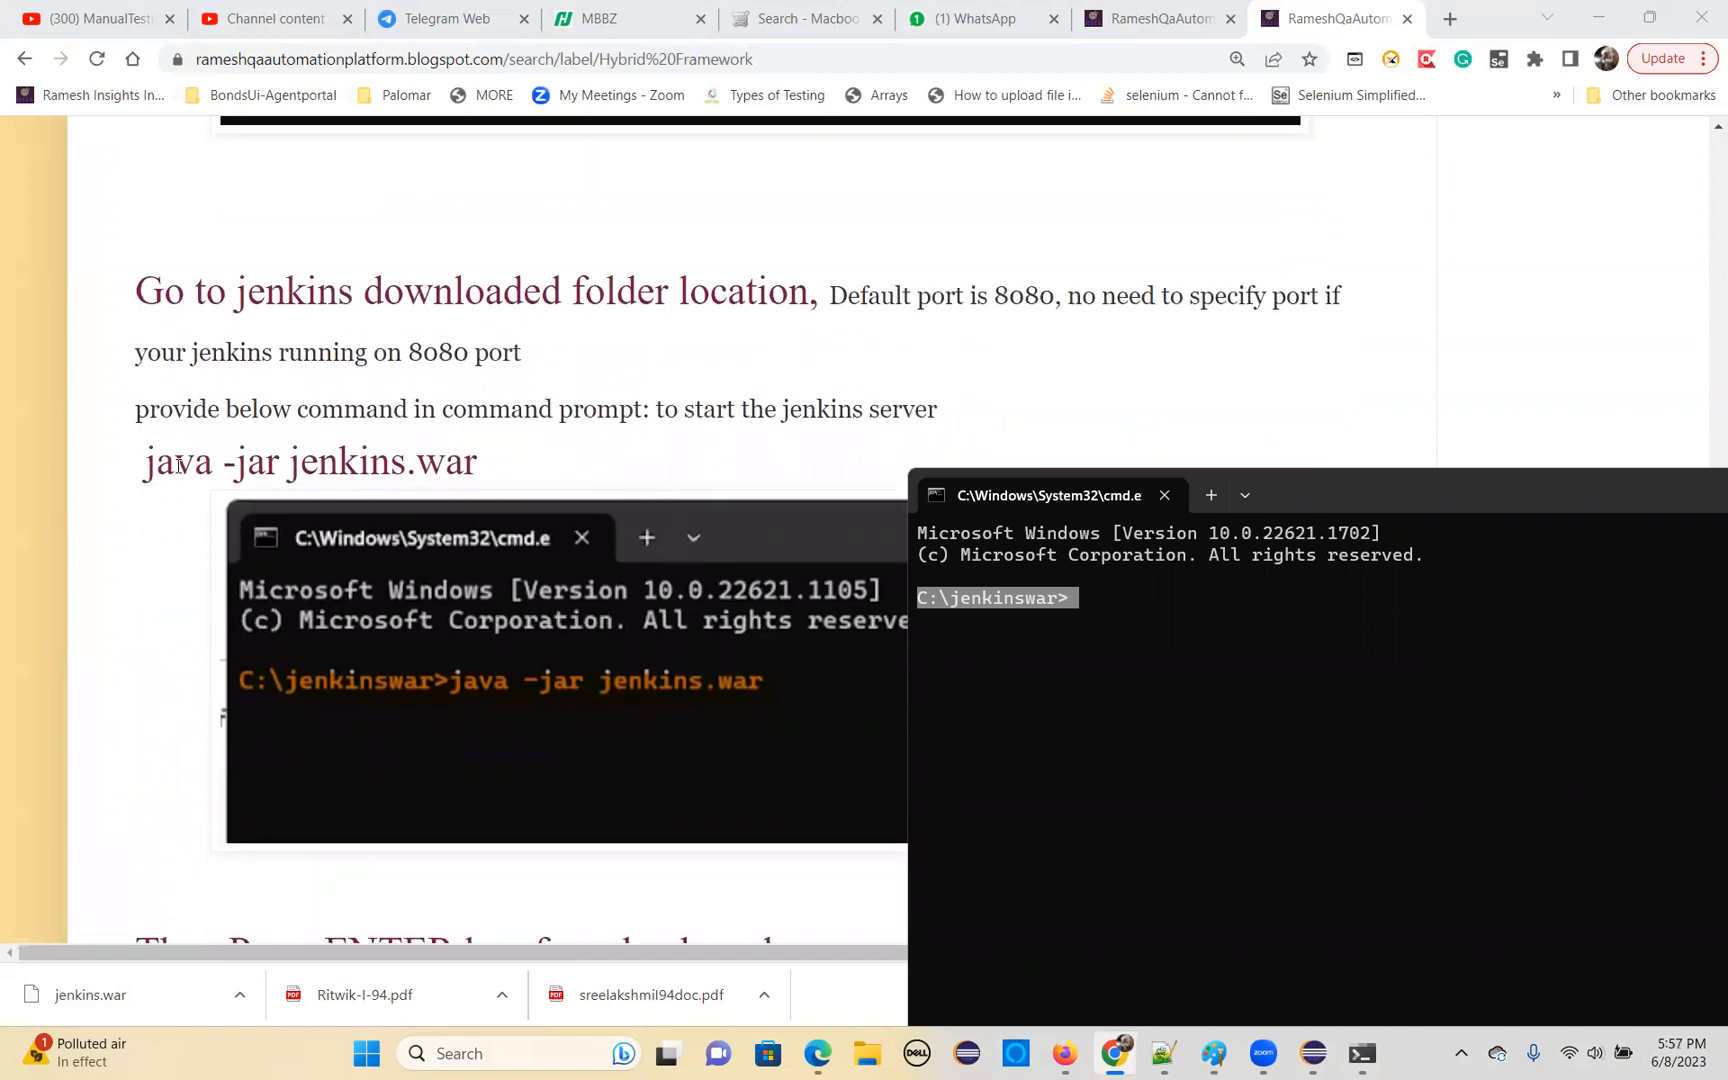
left_click_drag(143, 462, 493, 490)
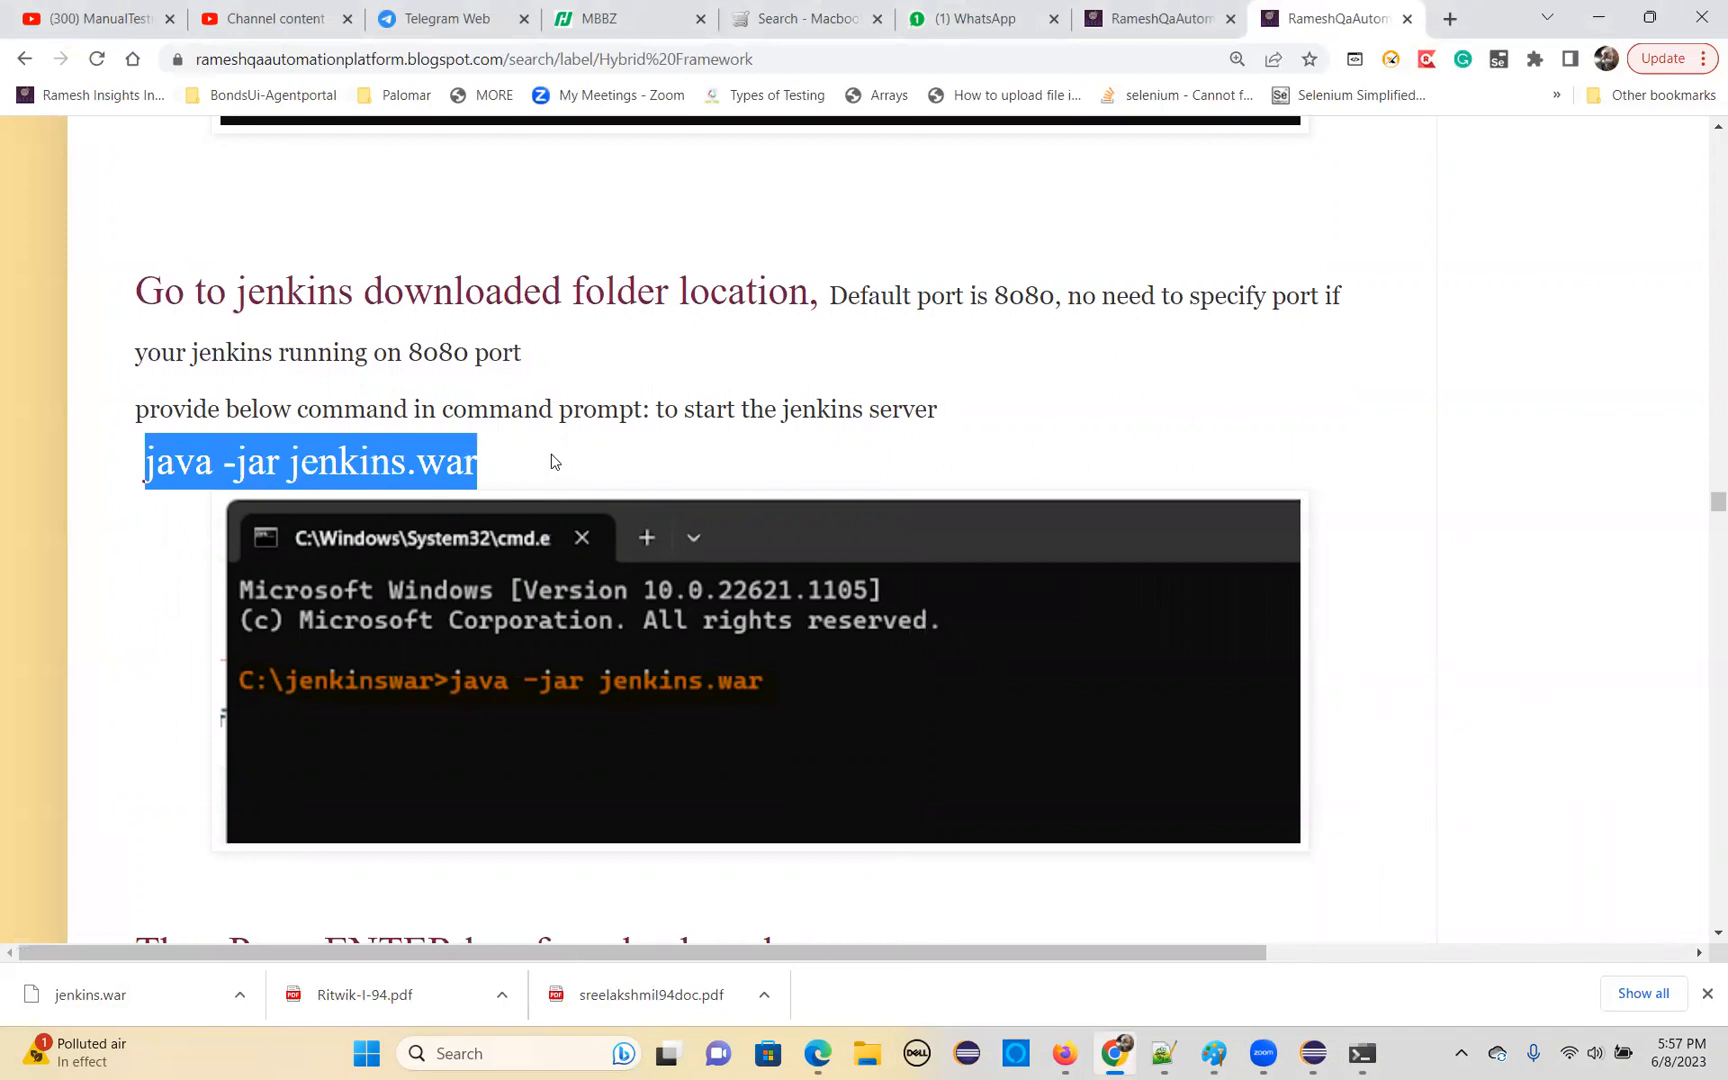
Start the Jenkins server by running java -jar jenkins.war in the C:\jenkinswar command prompt
key("alt+Tab")
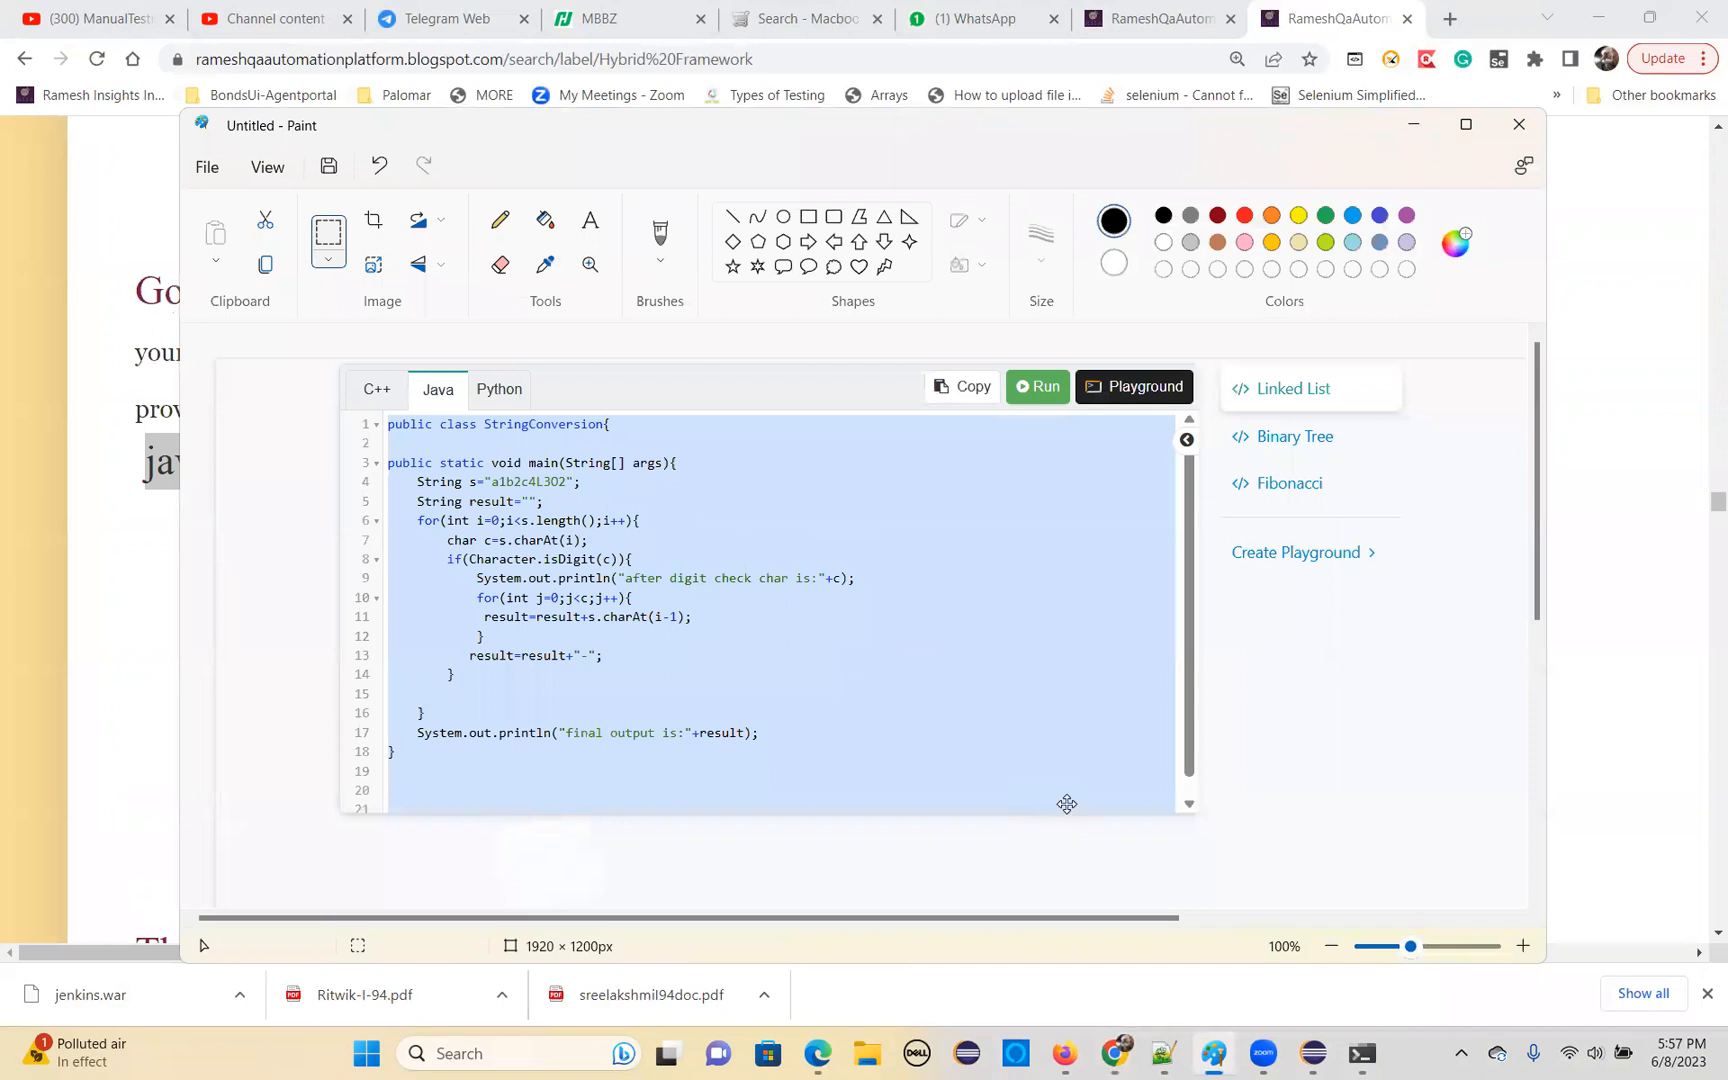
left_click(1369, 1052)
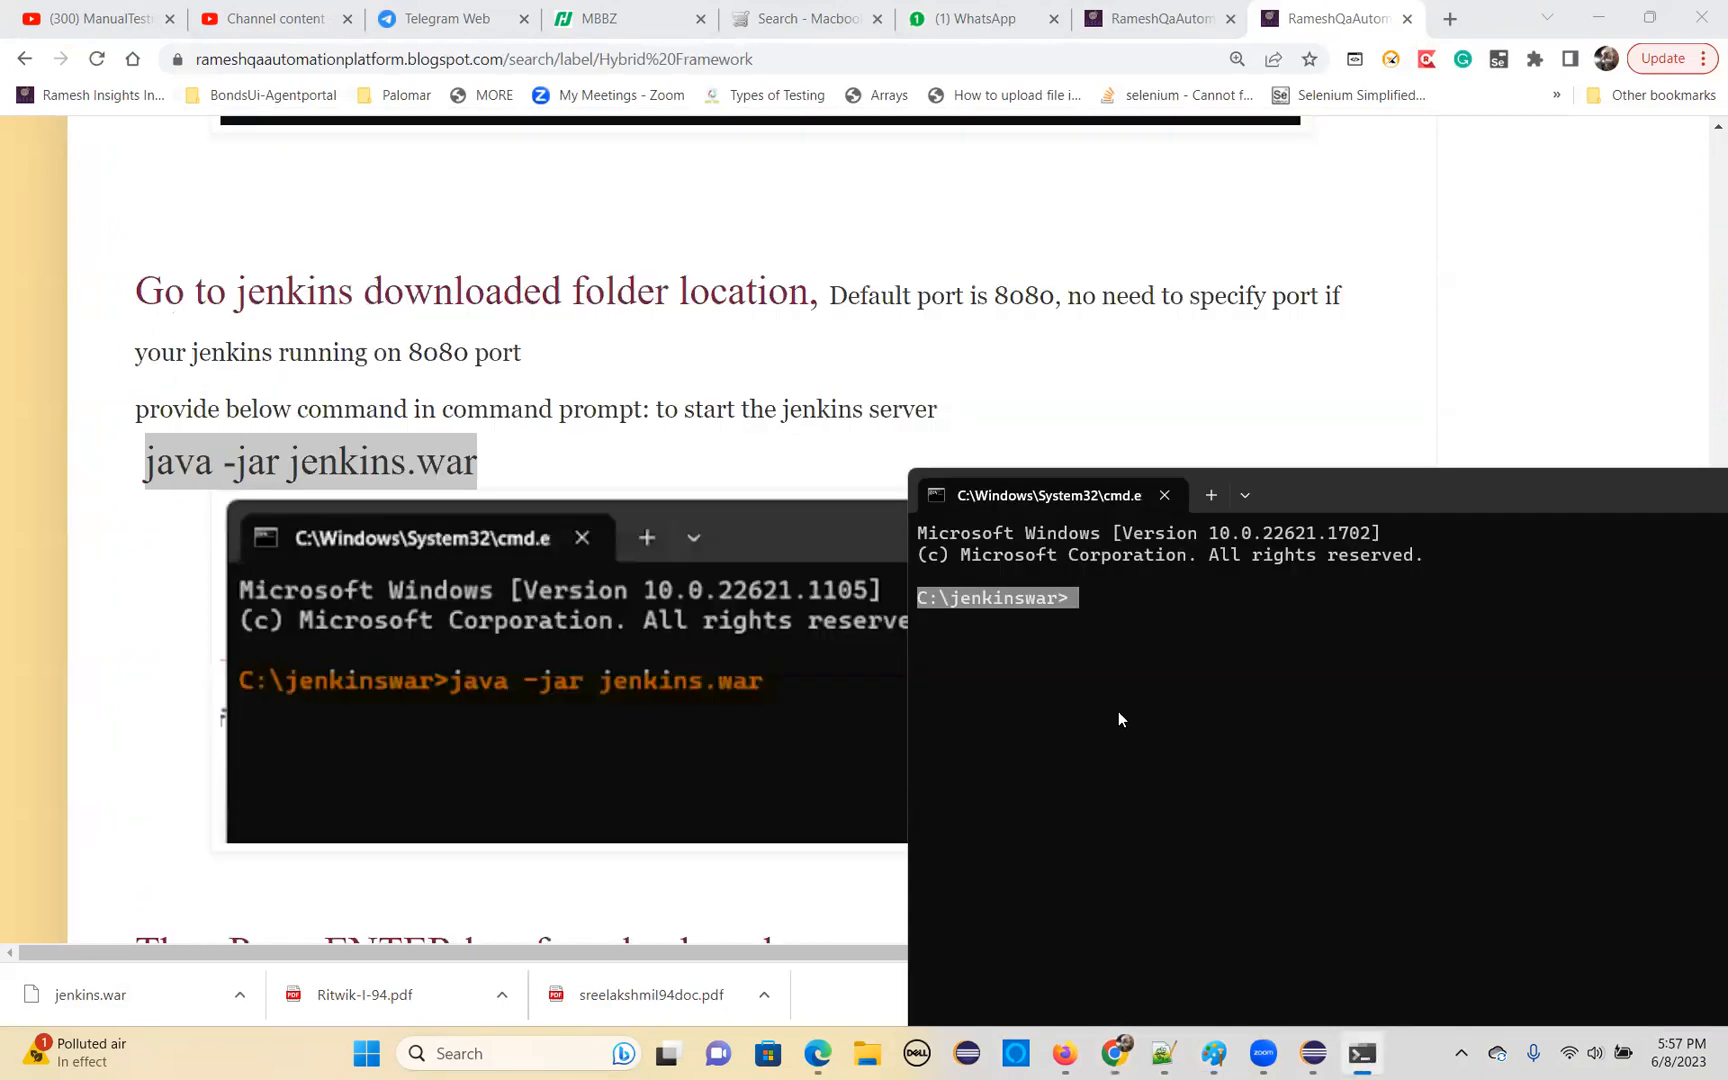
left_click(1108, 605)
type("j")
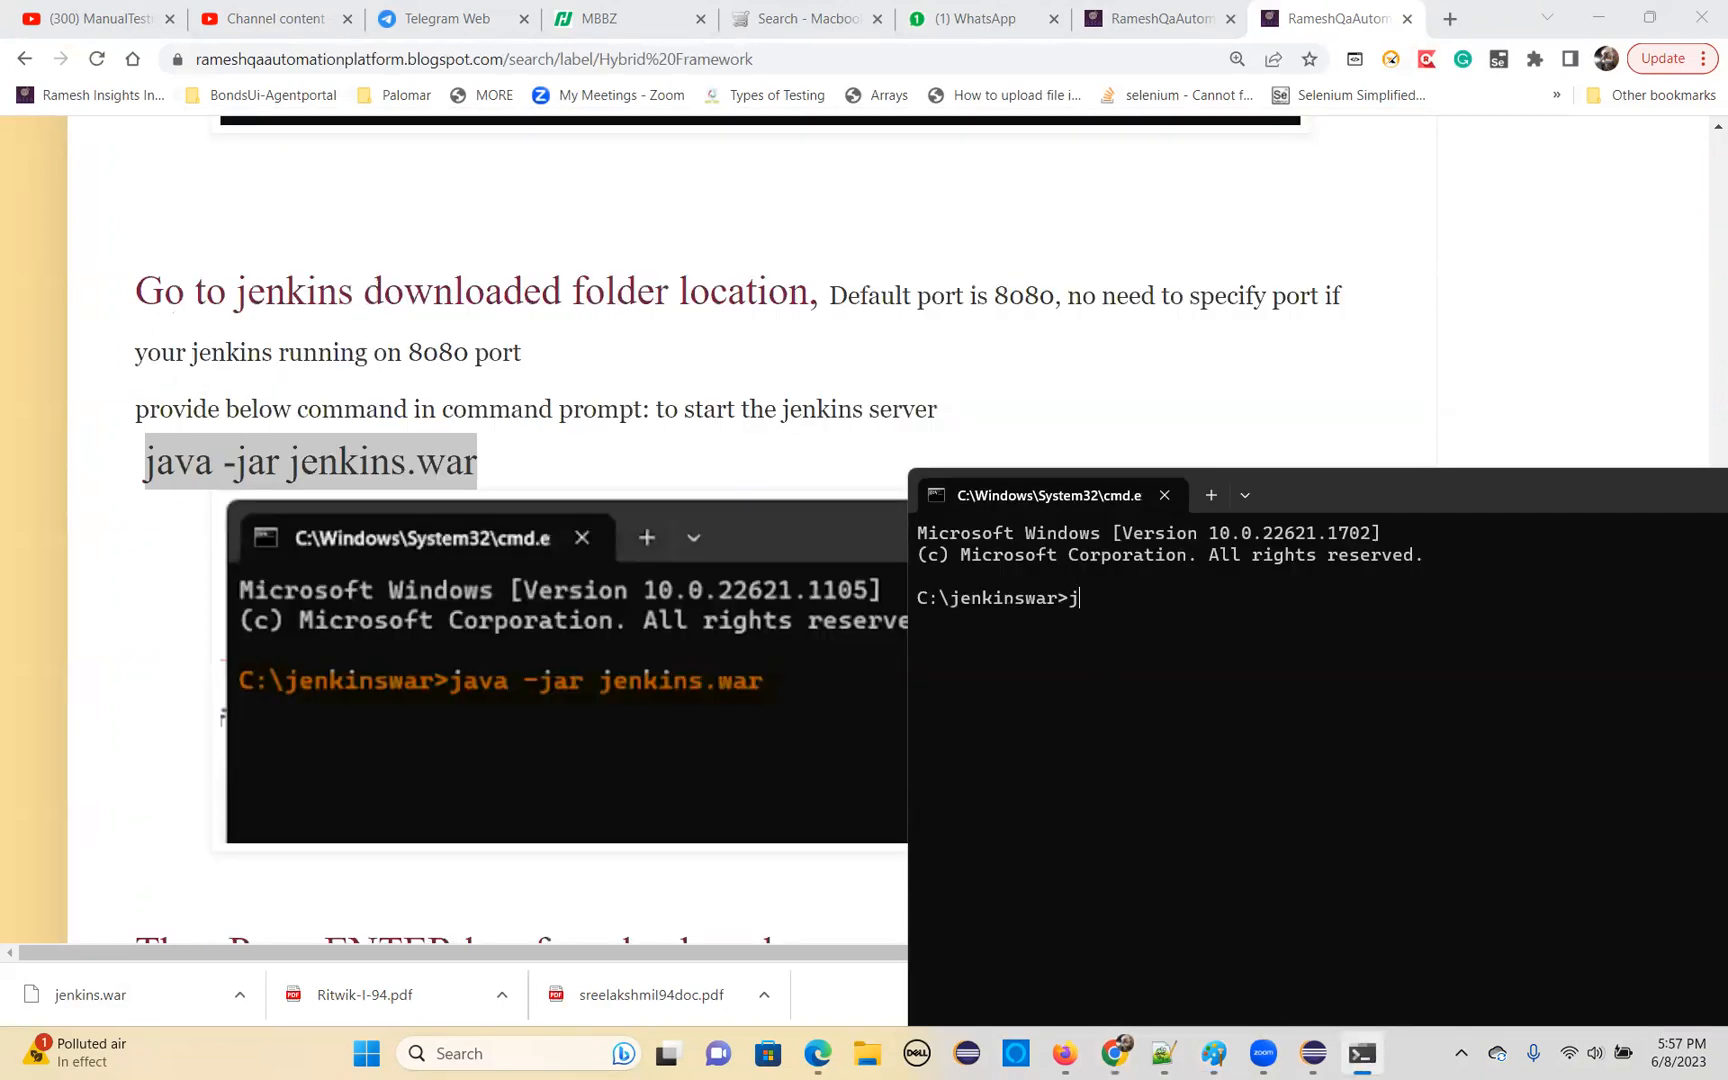
type("ava -jar je")
key("Tab")
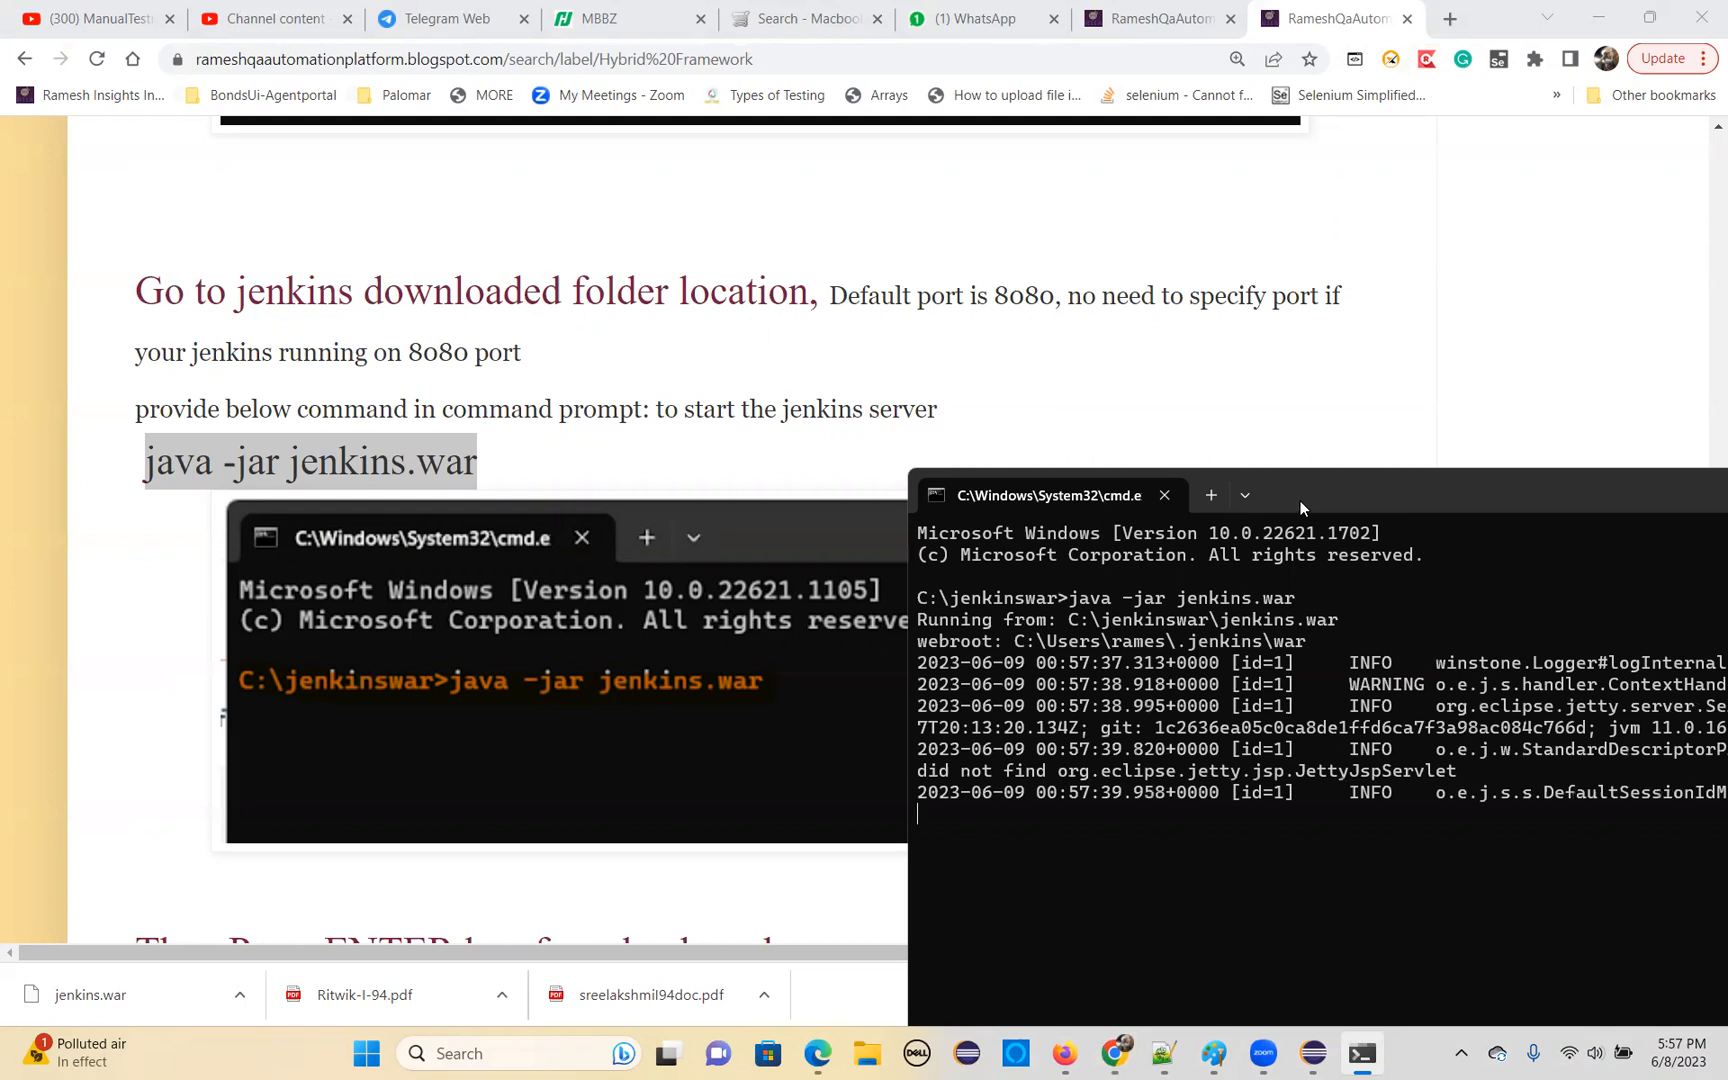
Copy the generated initial admin password from the command prompt output and paste it into the new 4 file in Notepad++
left_click_drag(1302, 495, 477, 174)
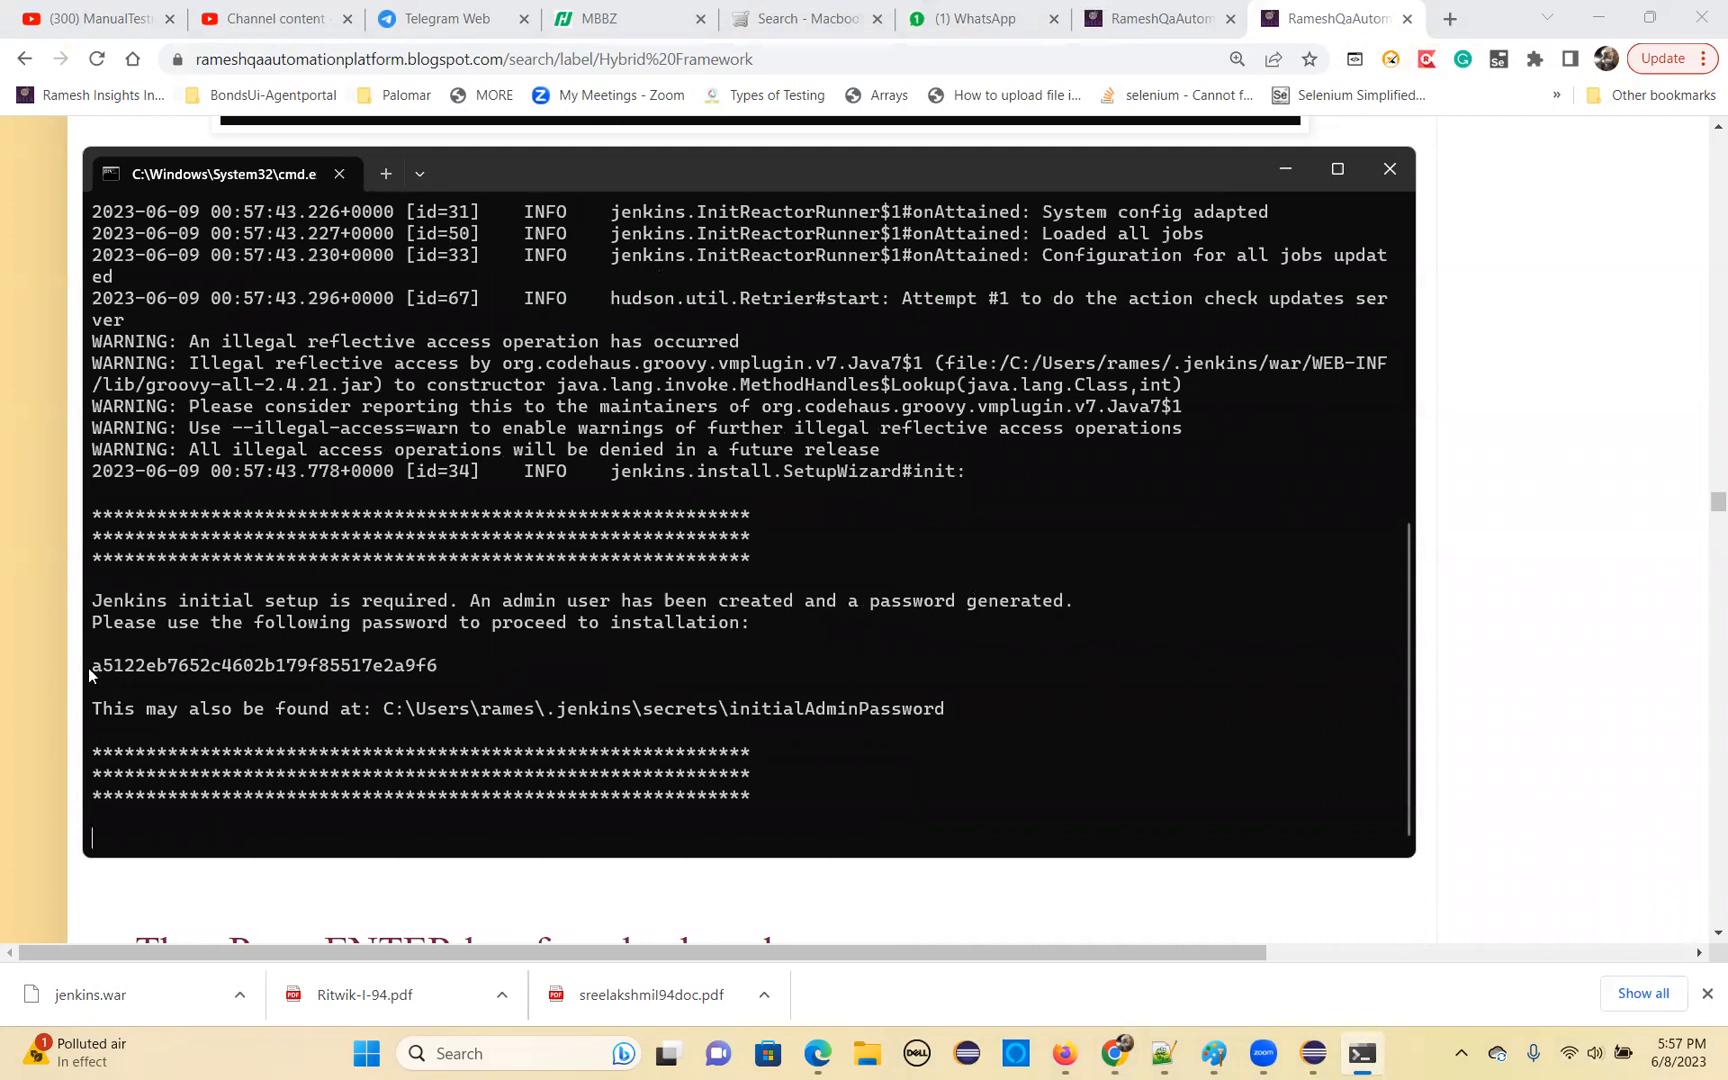
left_click_drag(91, 672, 437, 670)
key("ctrl+c")
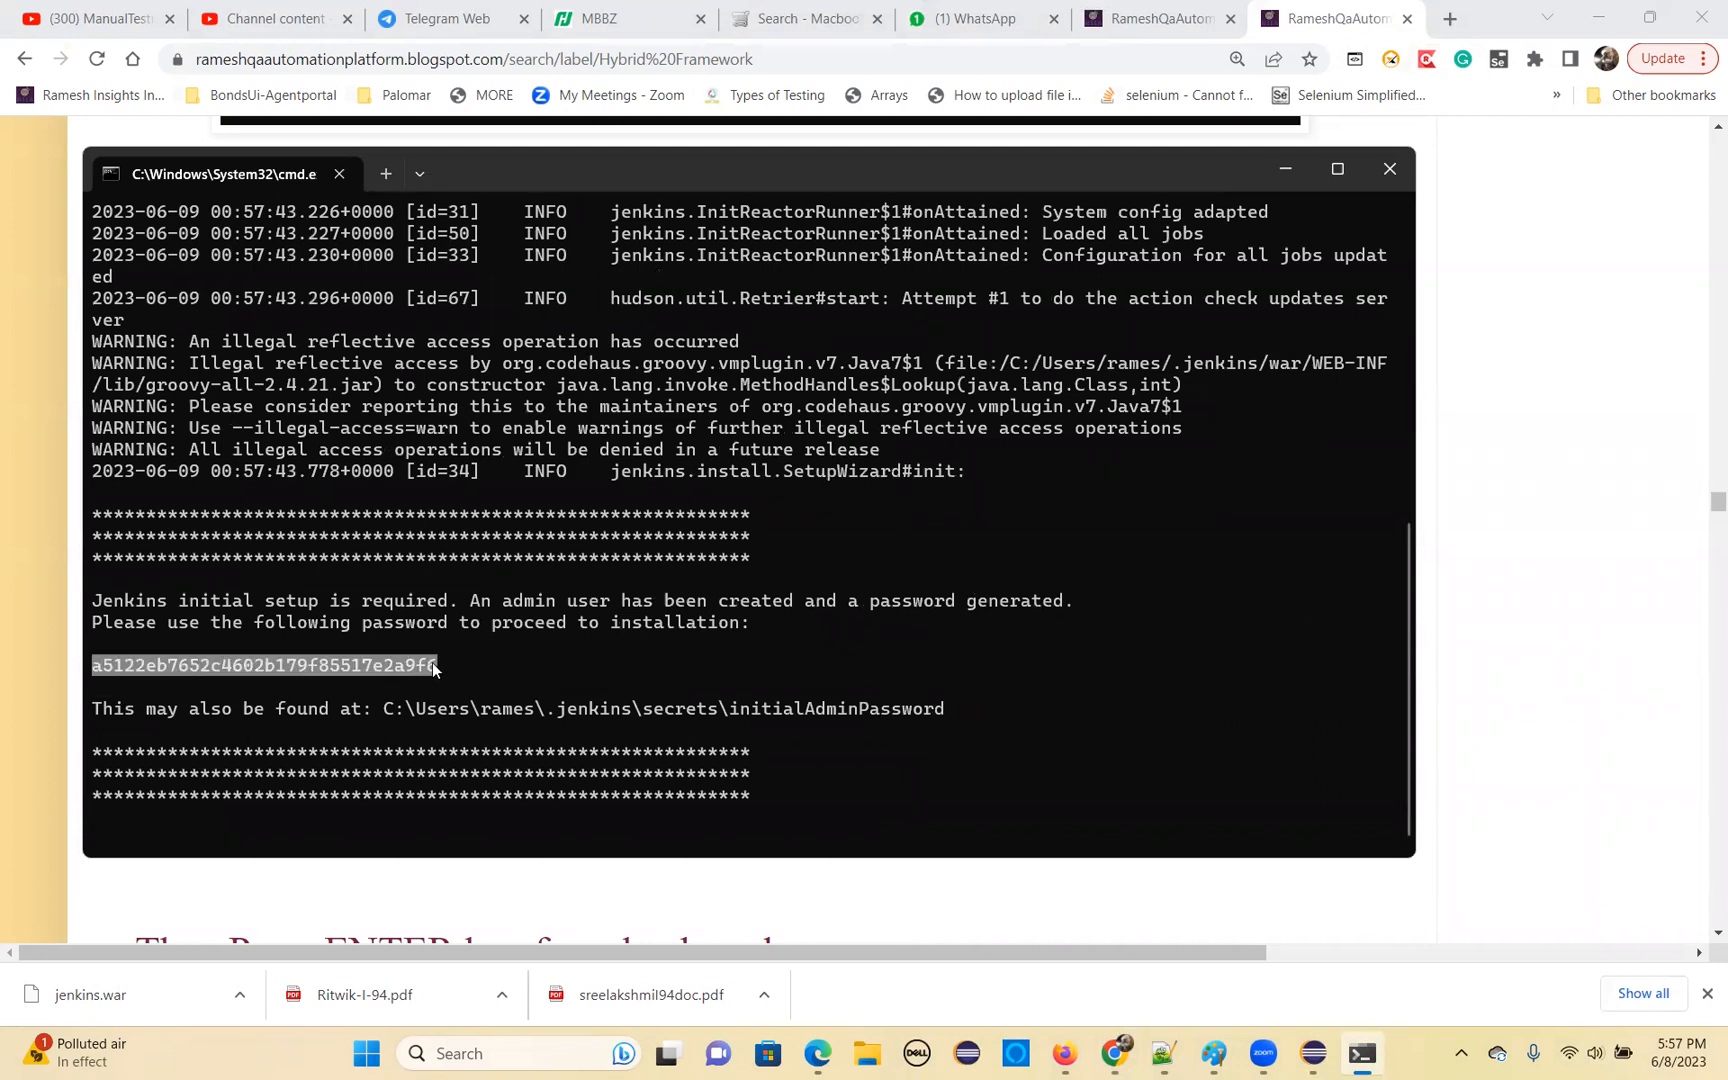
right_click(404, 670)
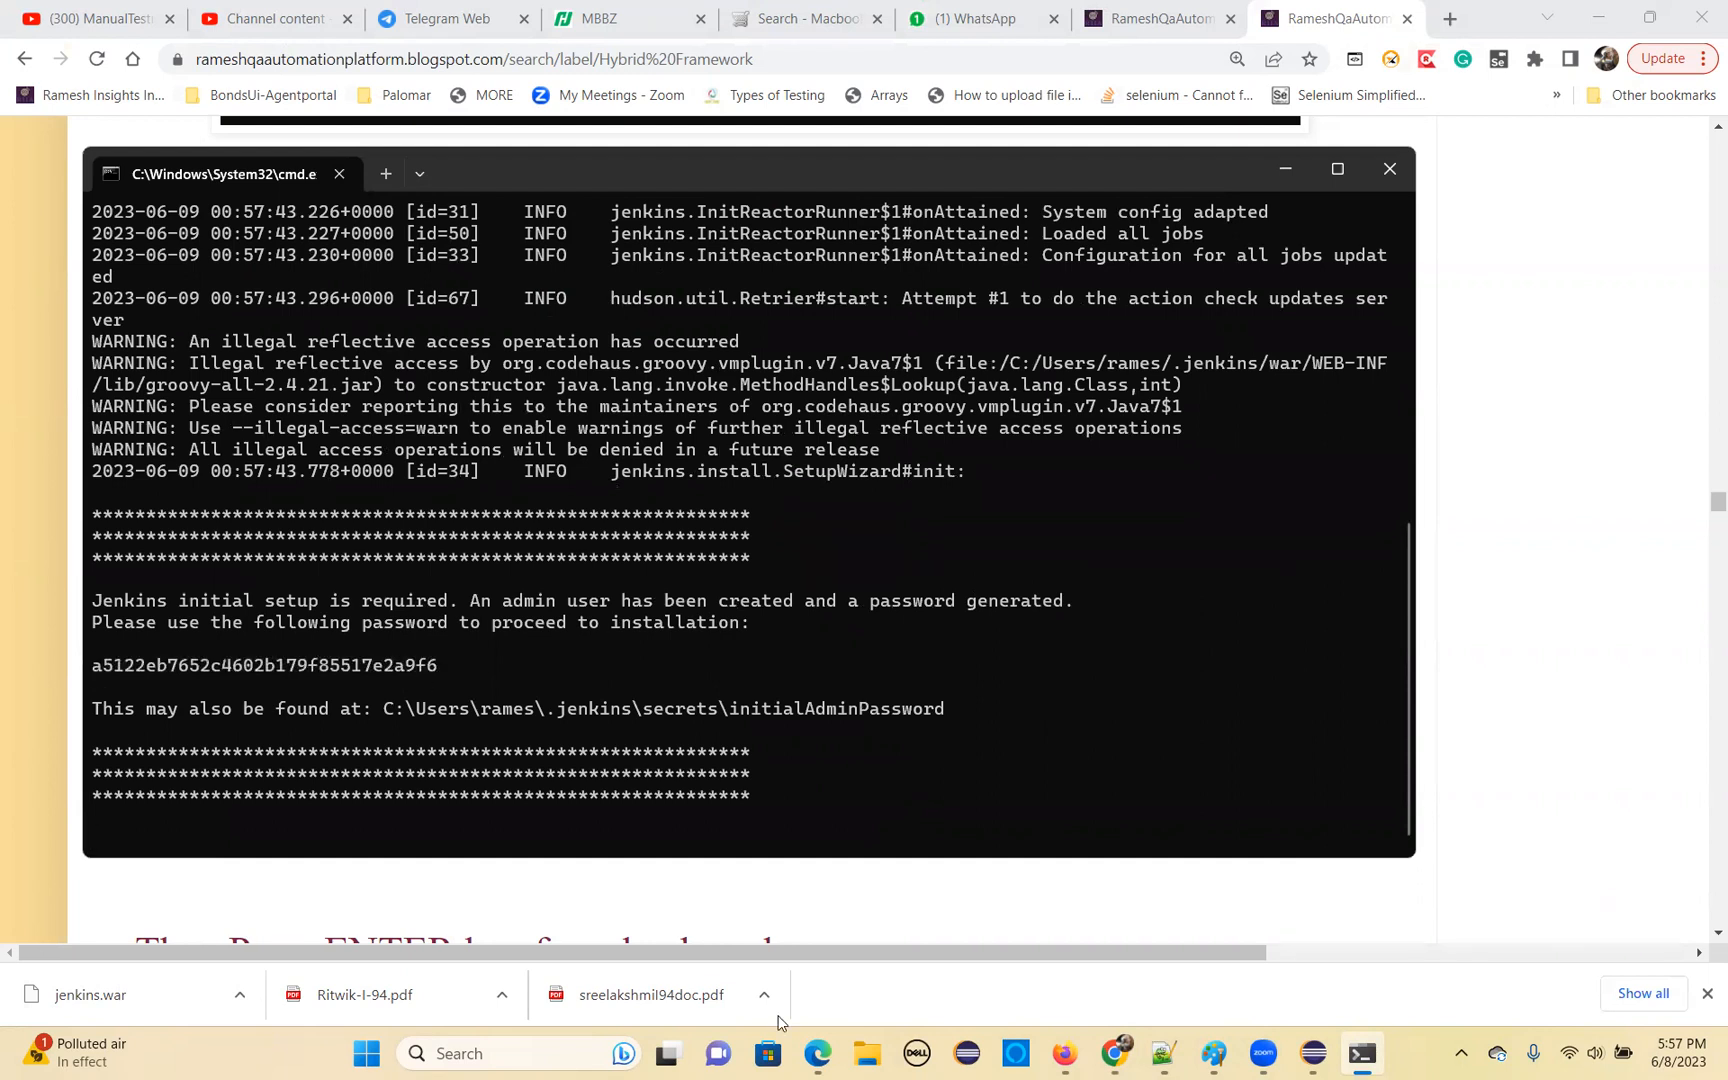
left_click(1163, 1058)
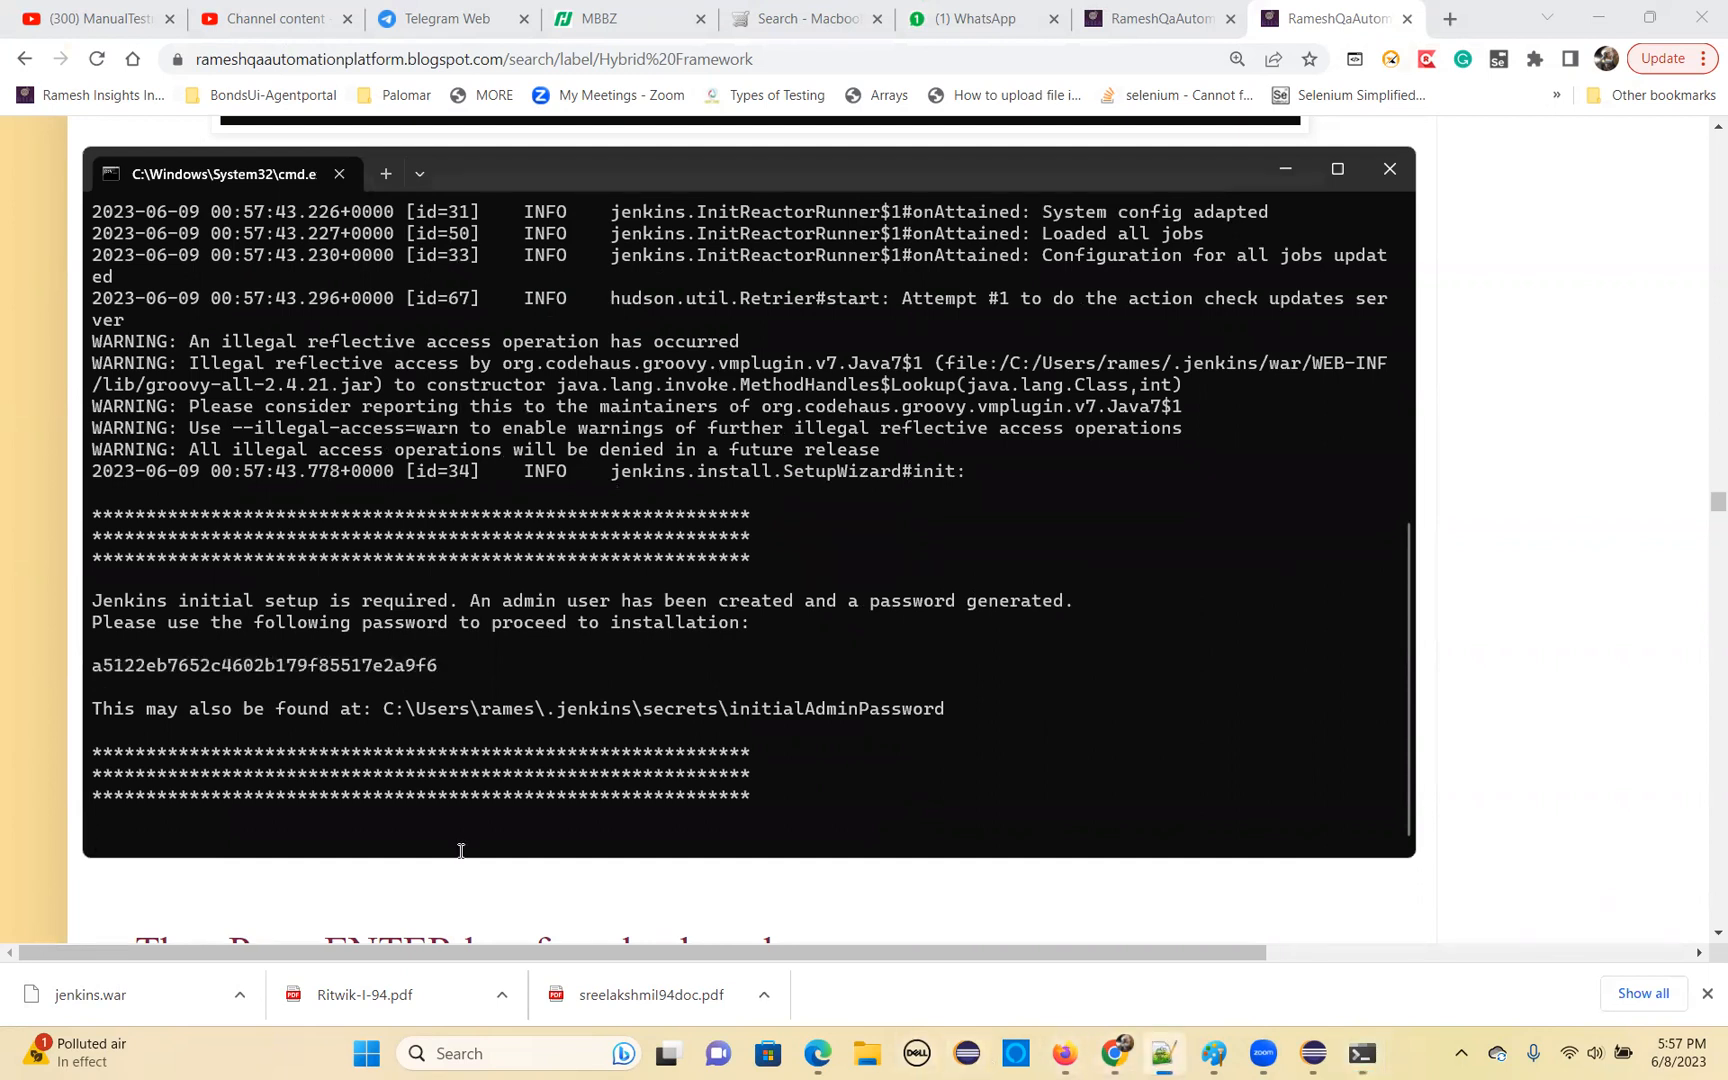
scroll(412, 843, "down", 10)
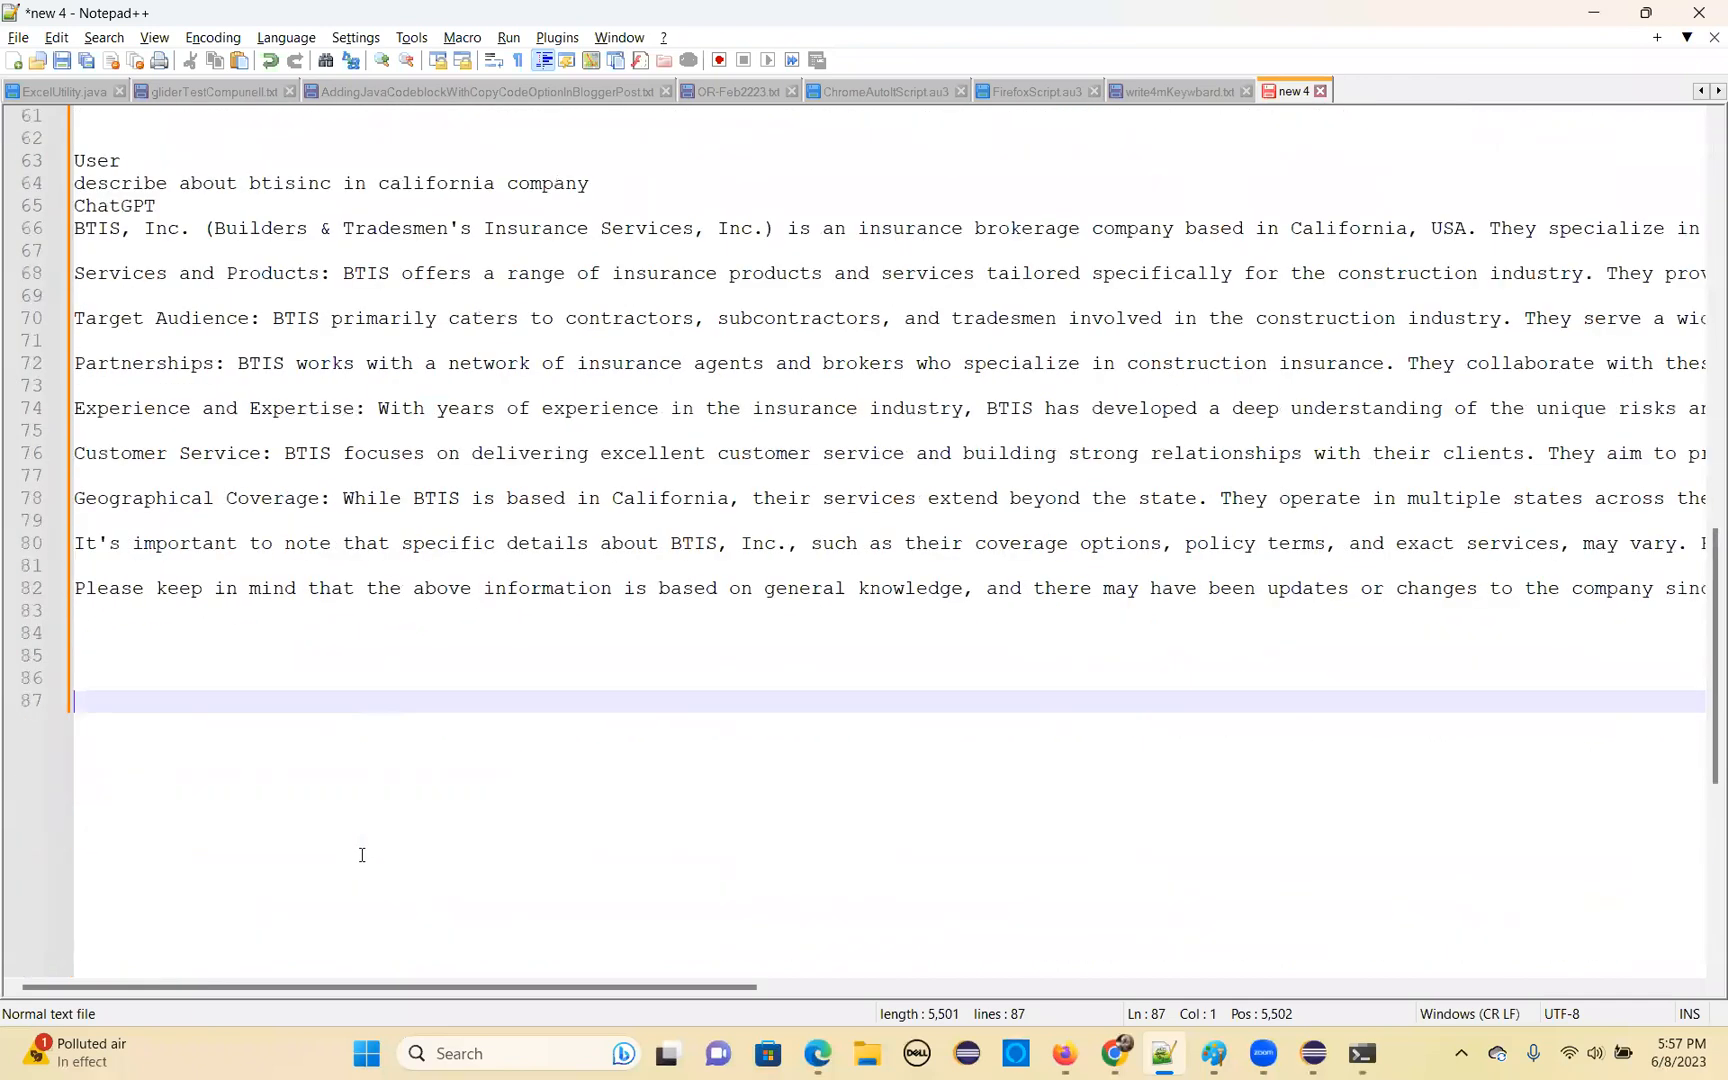
key("ctrl+v")
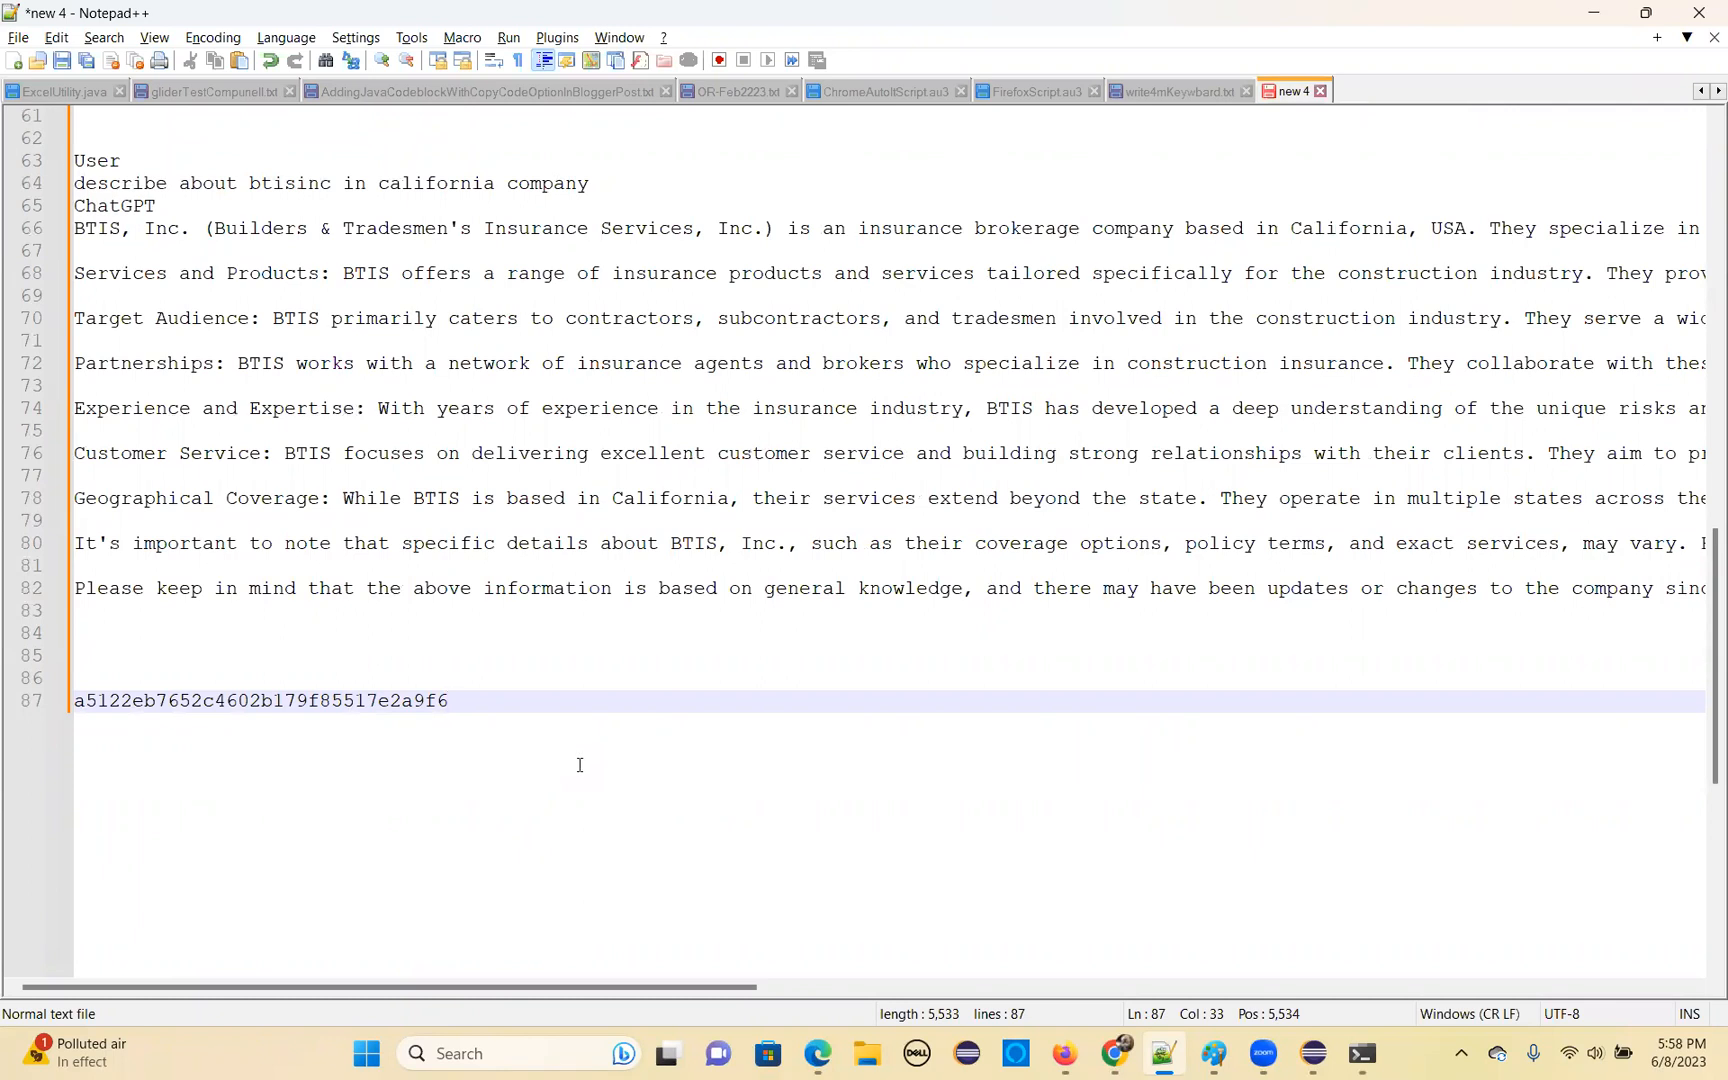
Return to the command prompt and check the server log's startup status, highlighting the line about Jenkins running
key("alt+Tab")
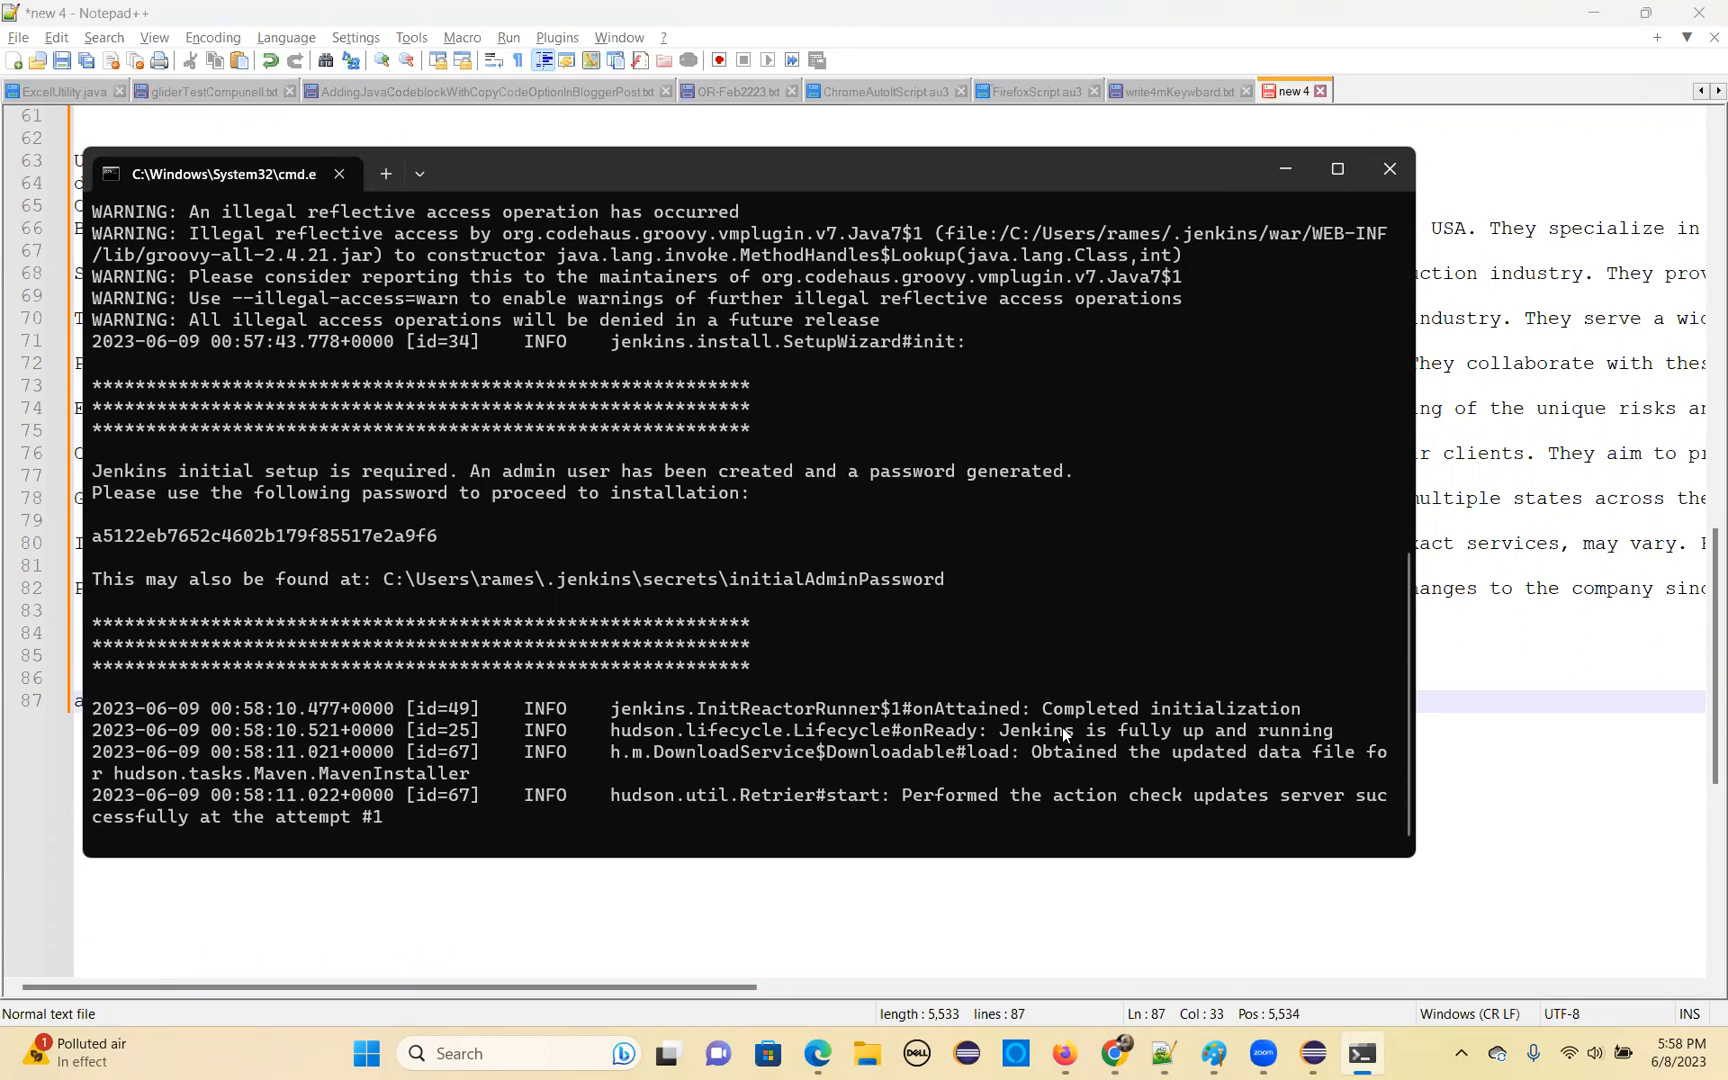
left_click_drag(1005, 733, 1330, 741)
right_click(1330, 741)
Switch to Chrome and open localhost:8080 in a new tab
left_click(1113, 1055)
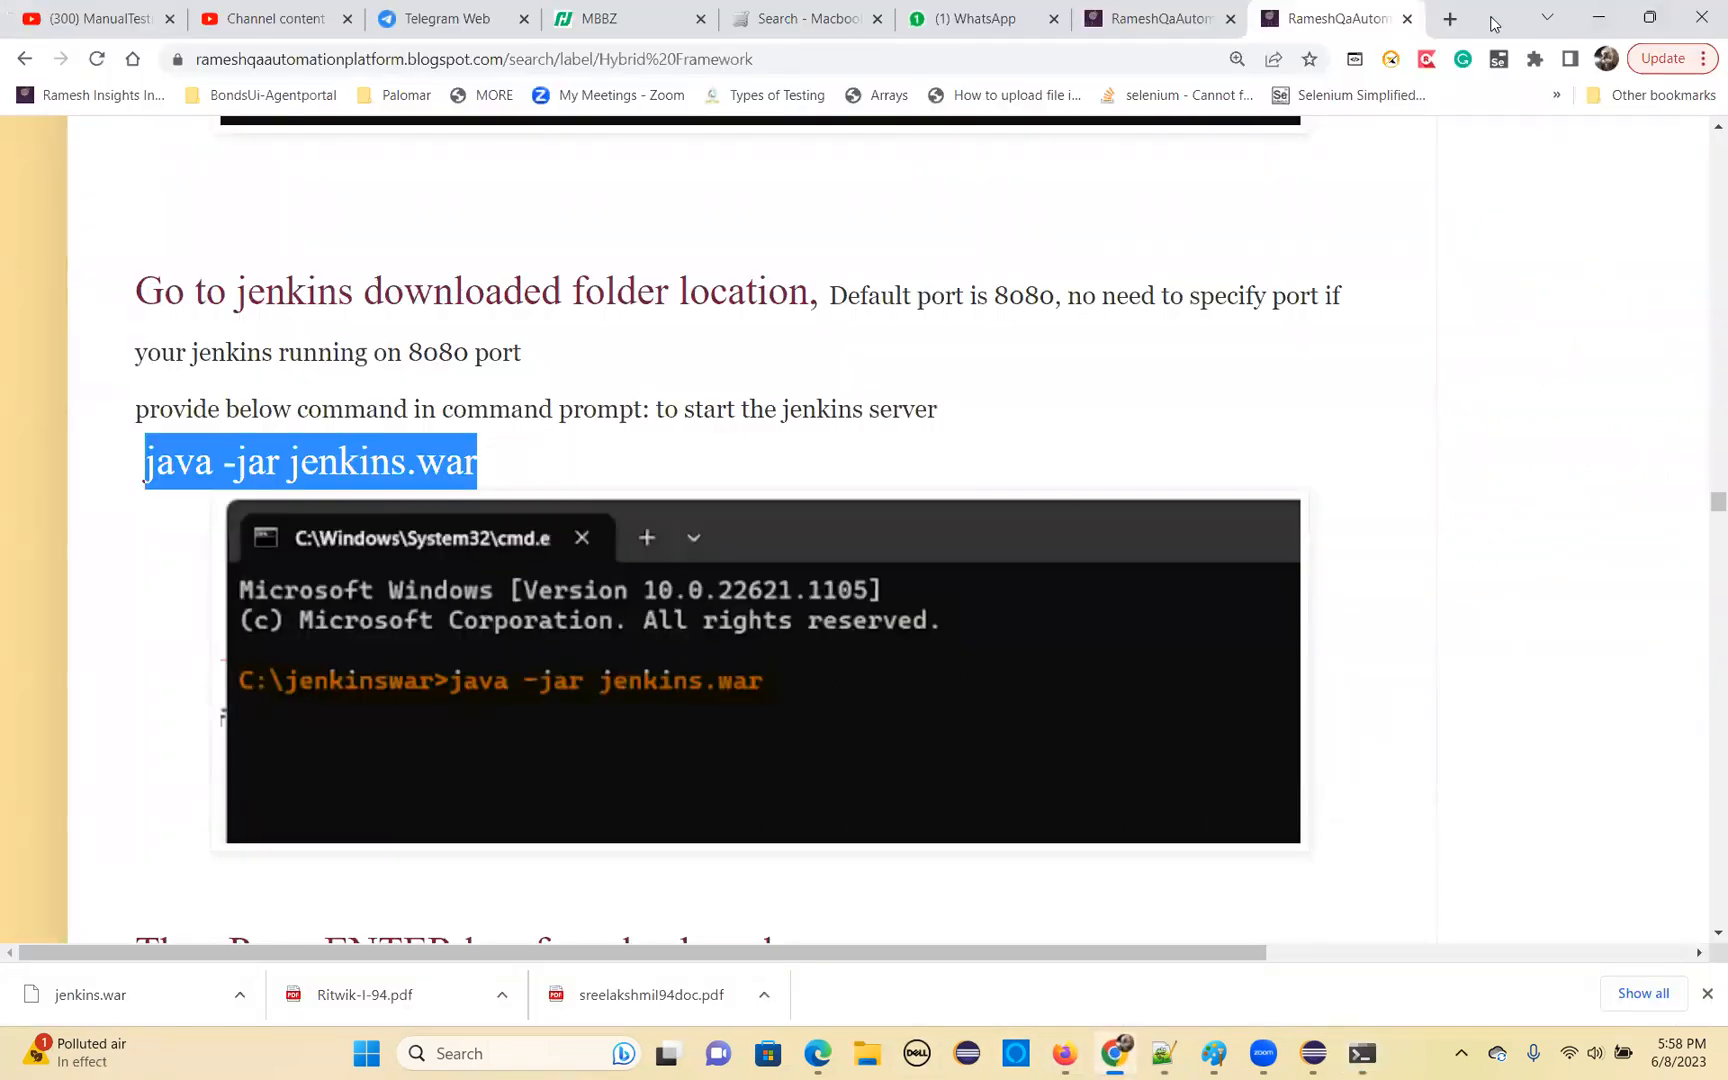
left_click(1450, 20)
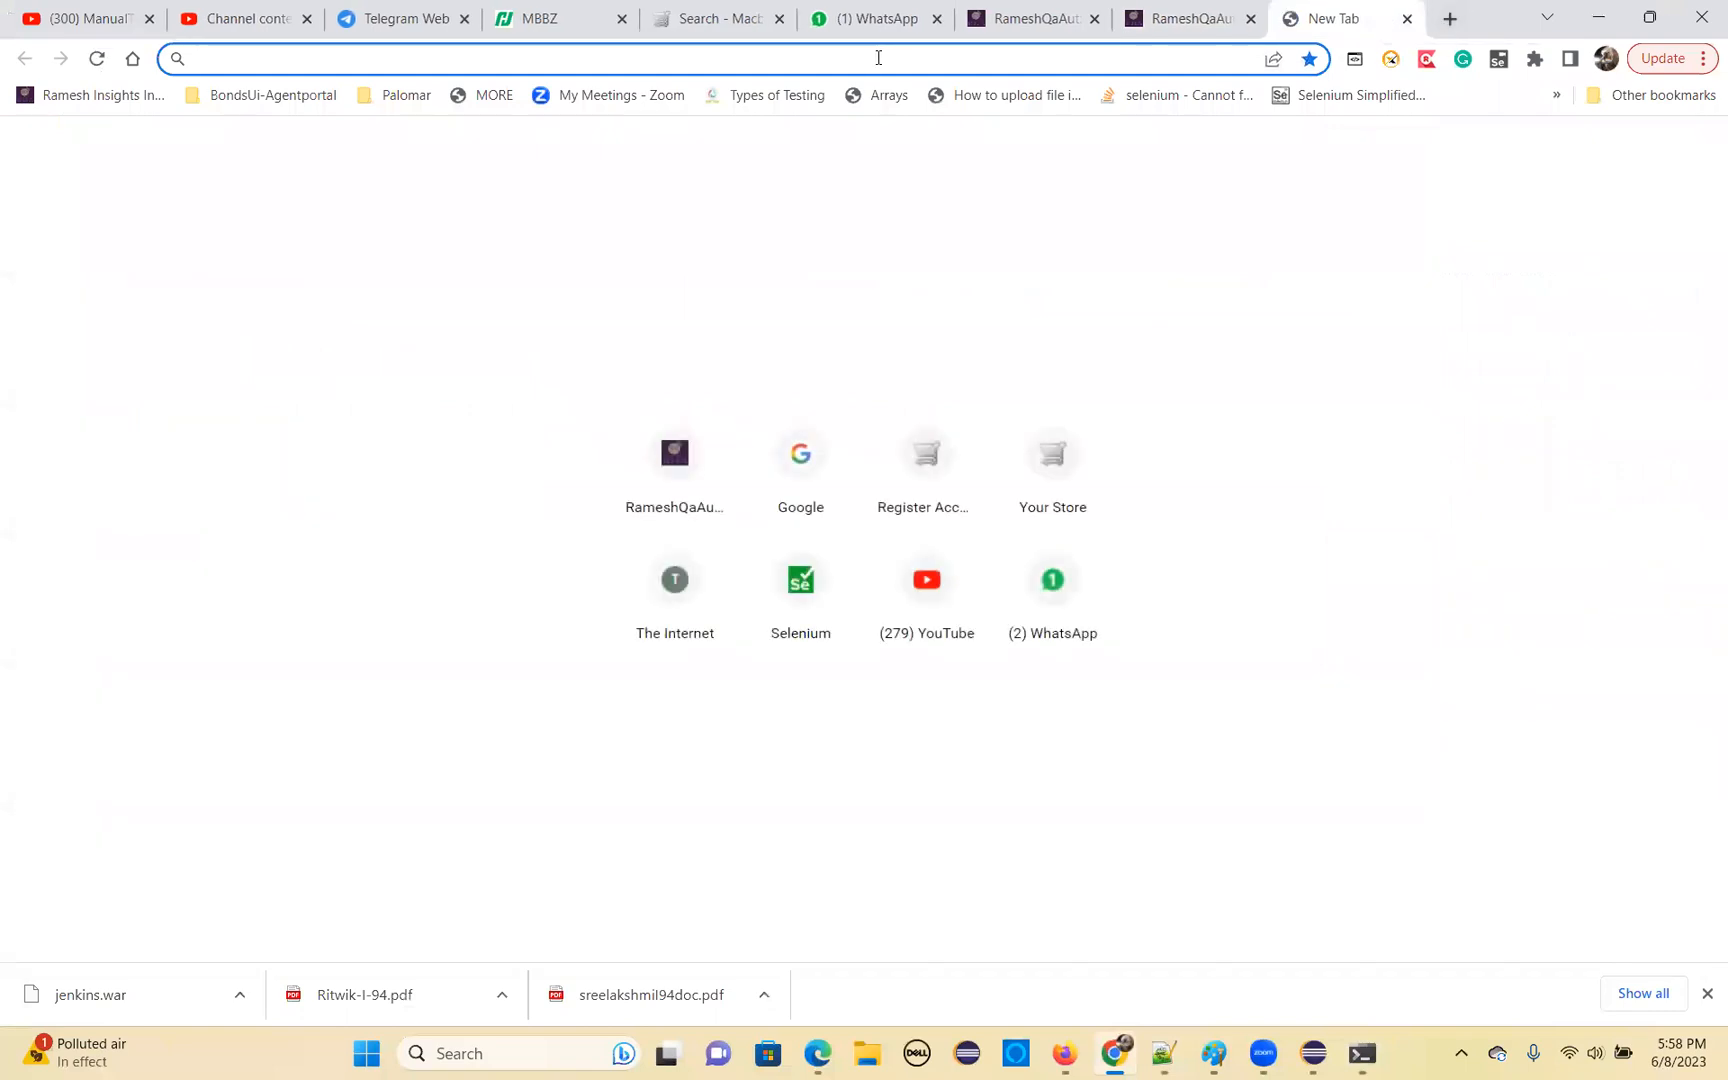
type("lo")
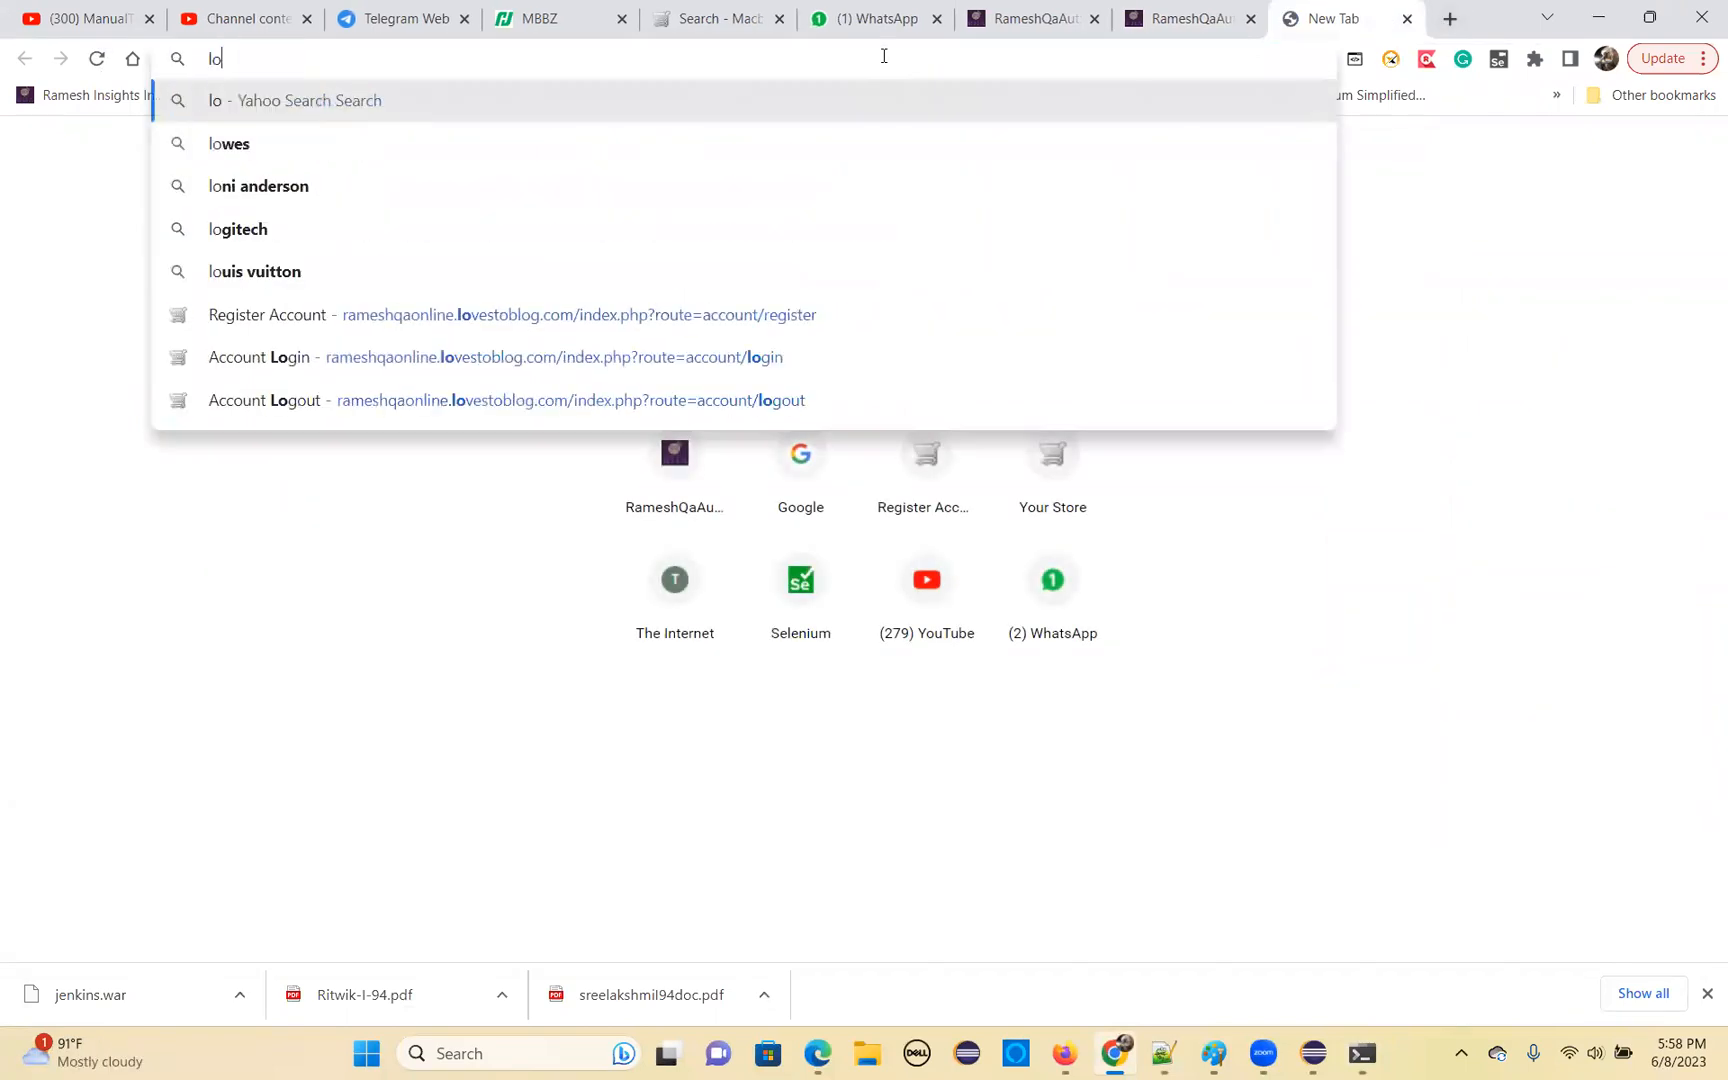
type("cal")
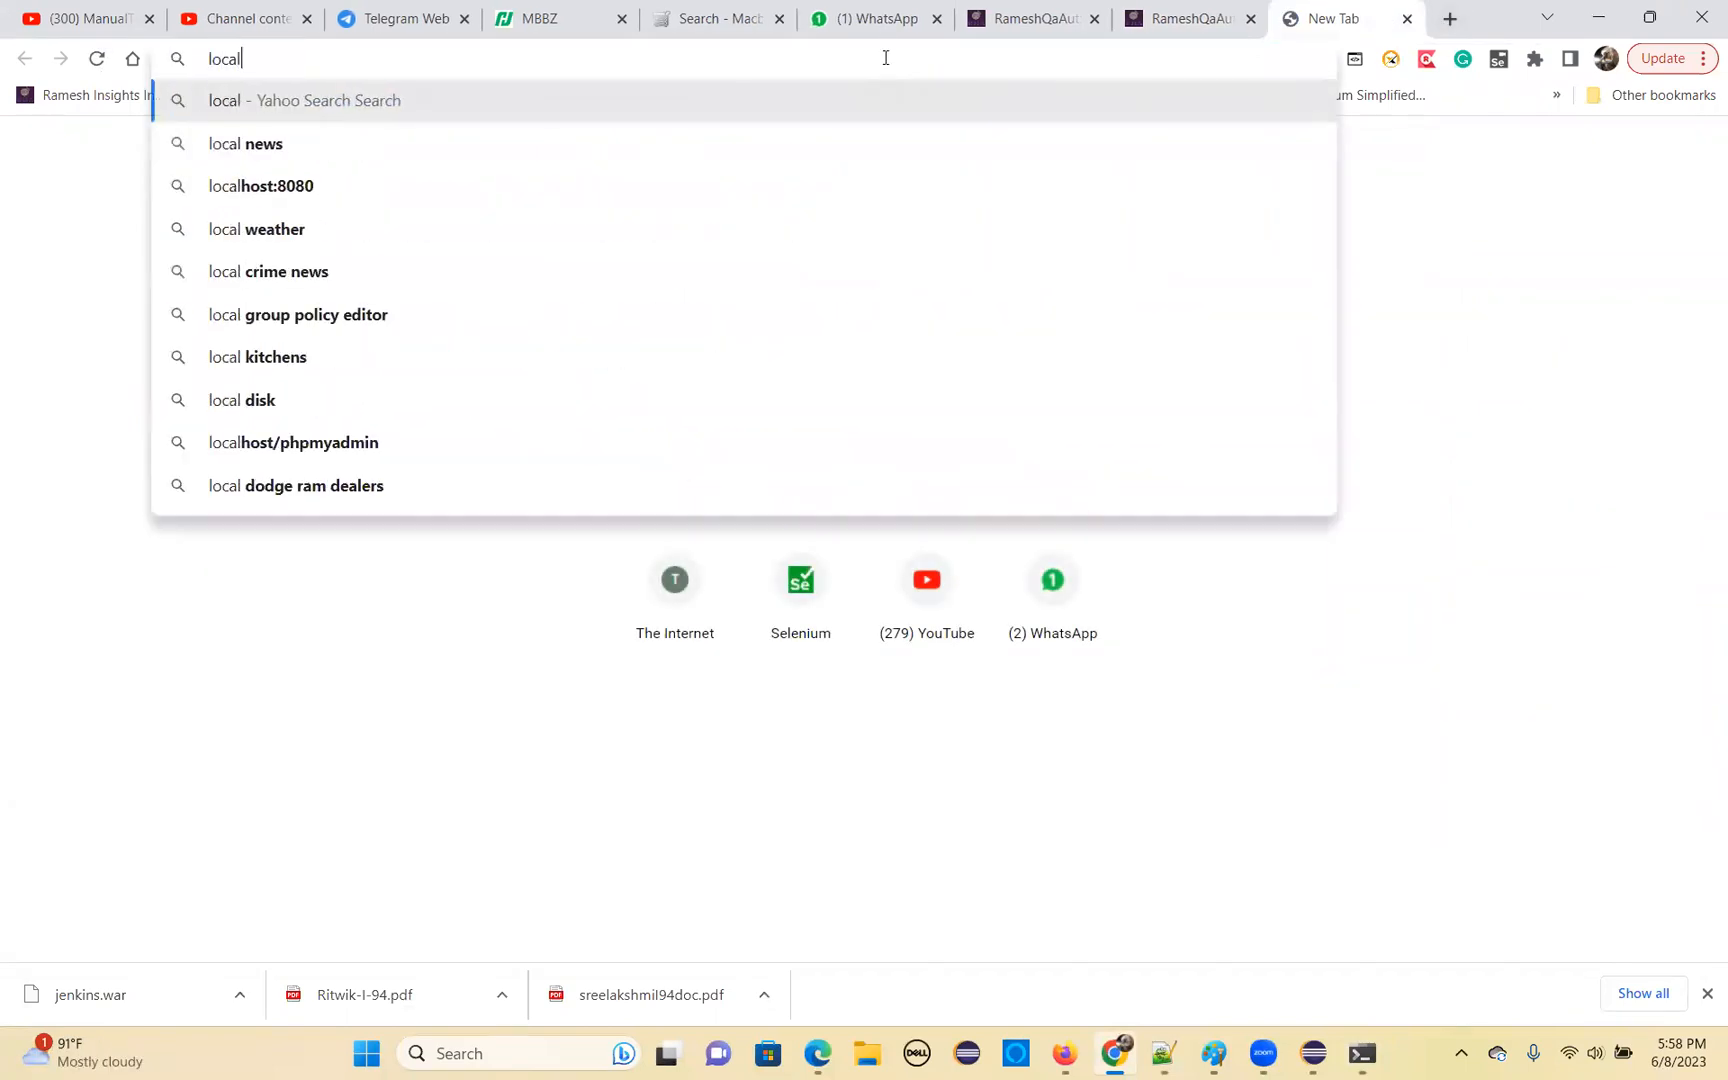
type("host")
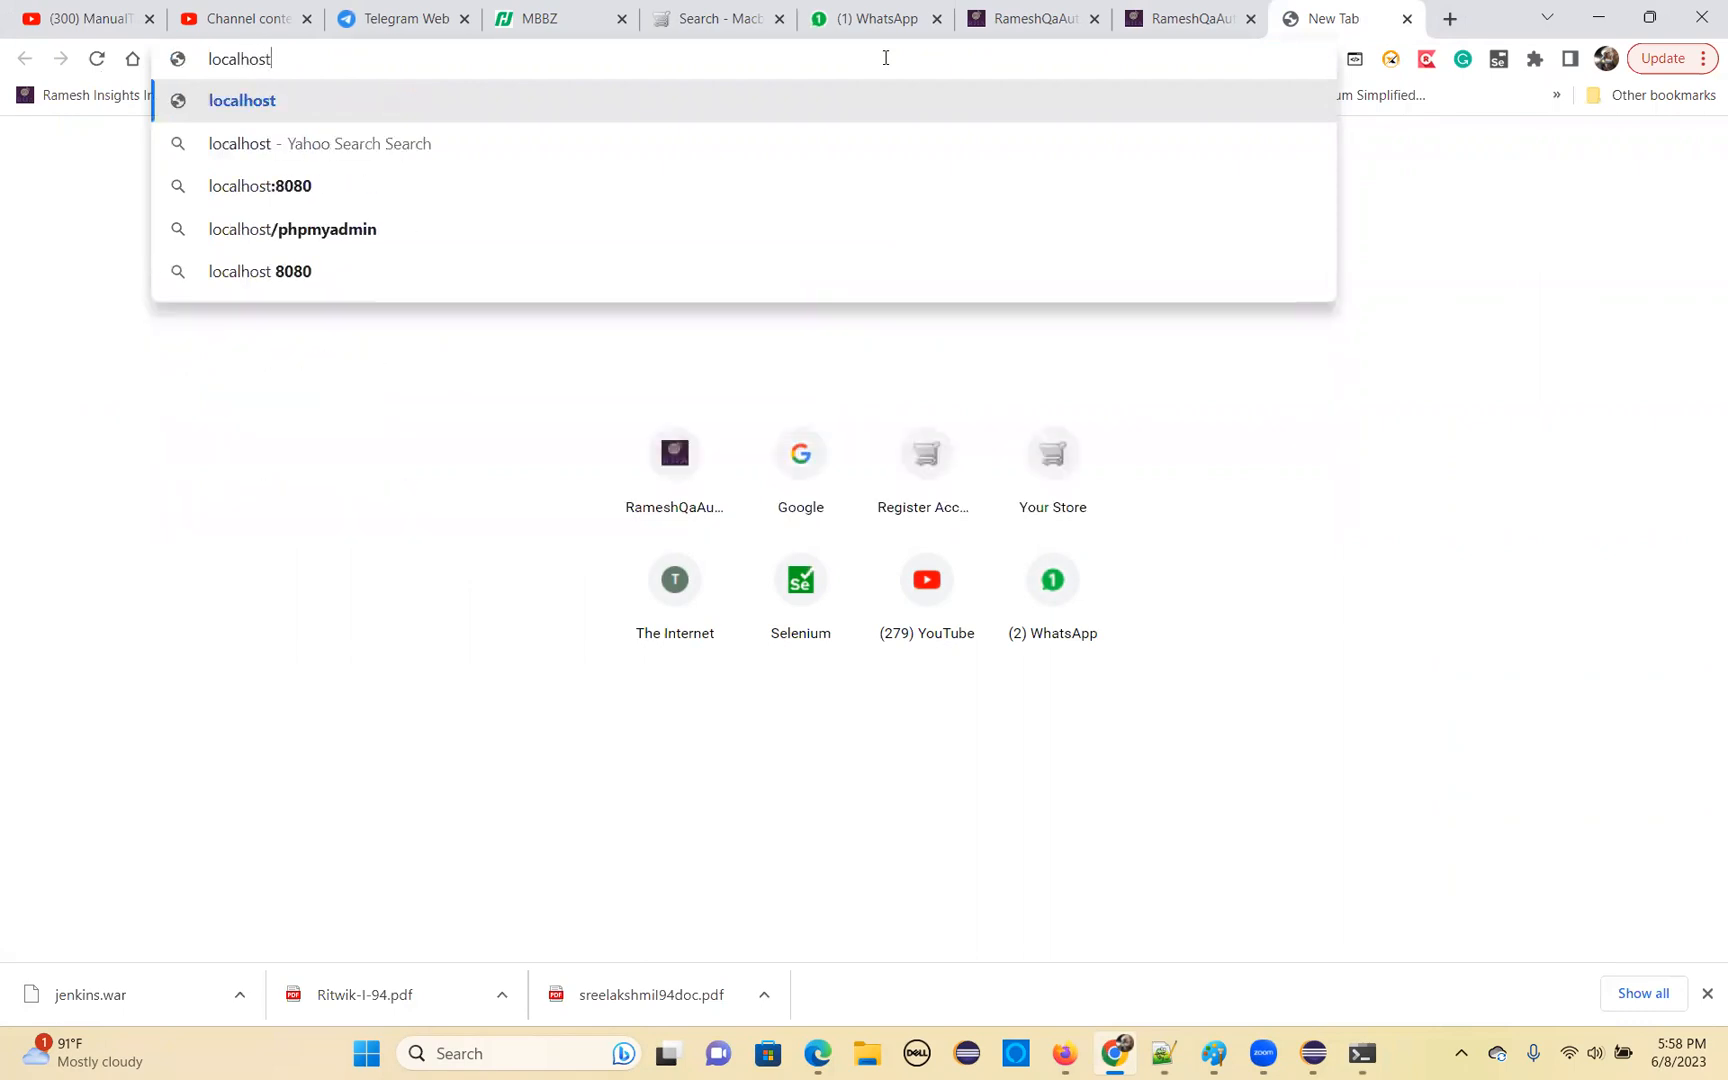
type(":8080")
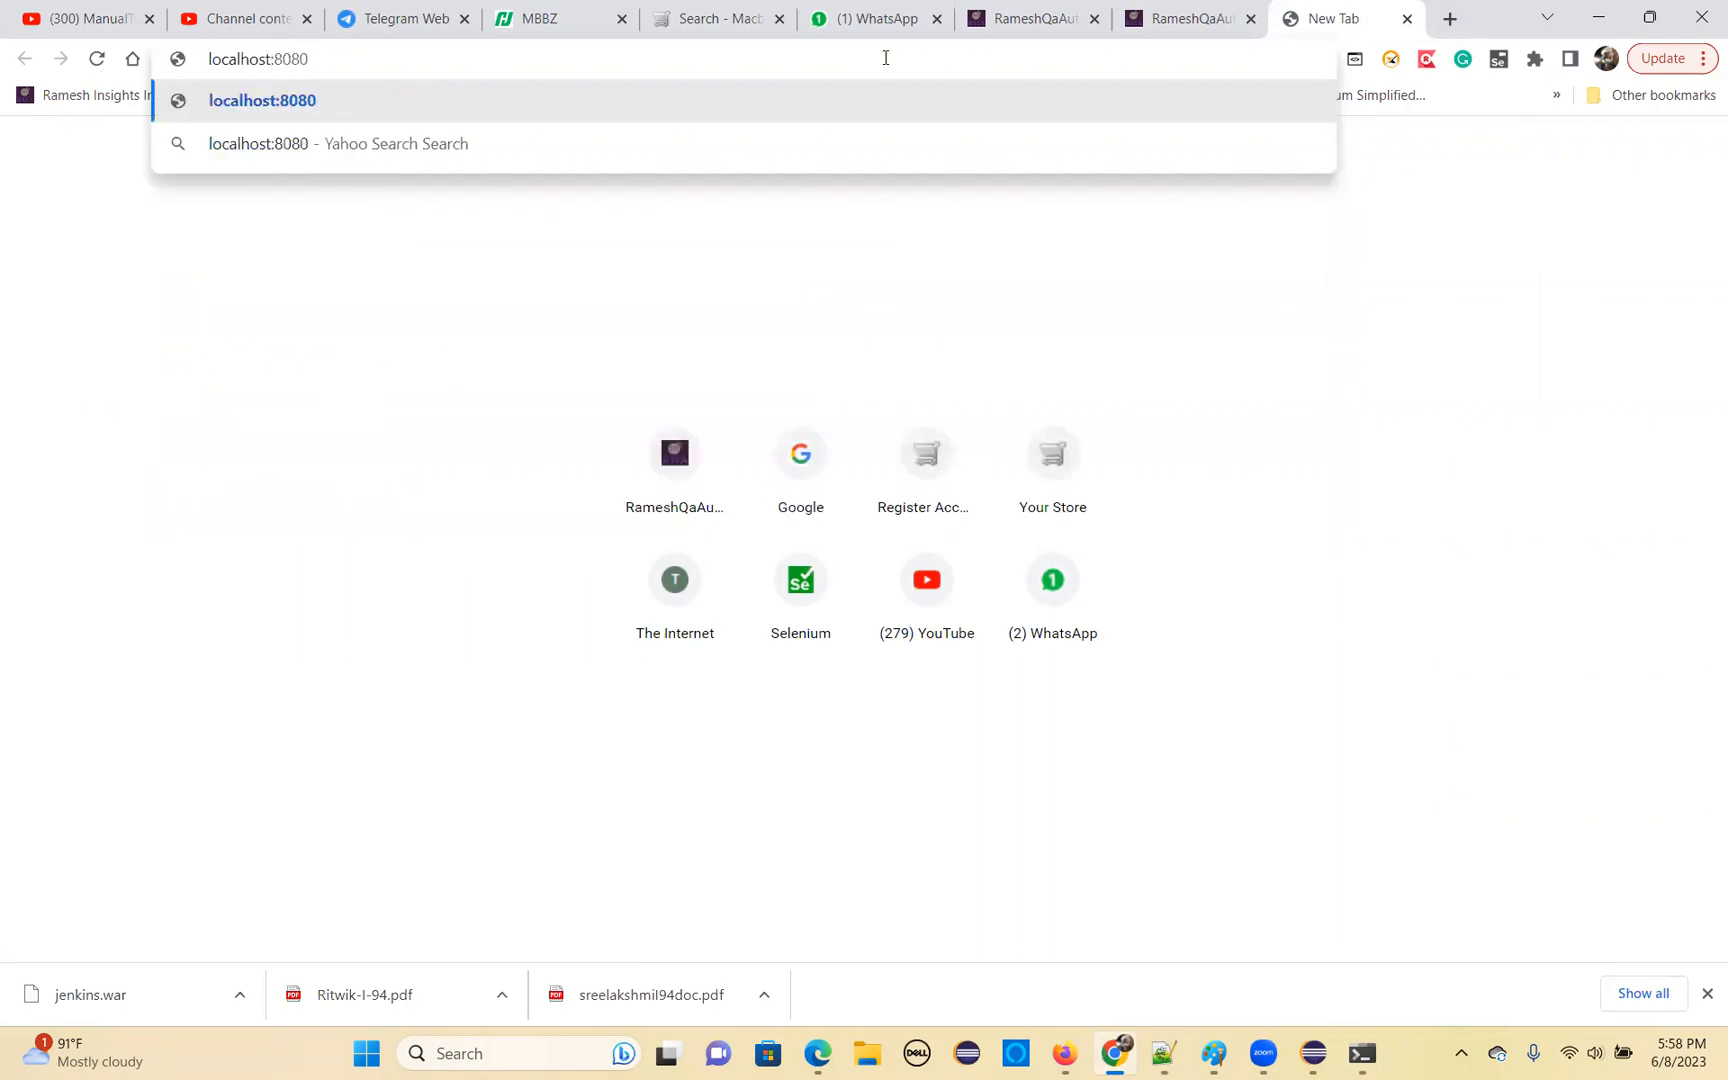
key("Return")
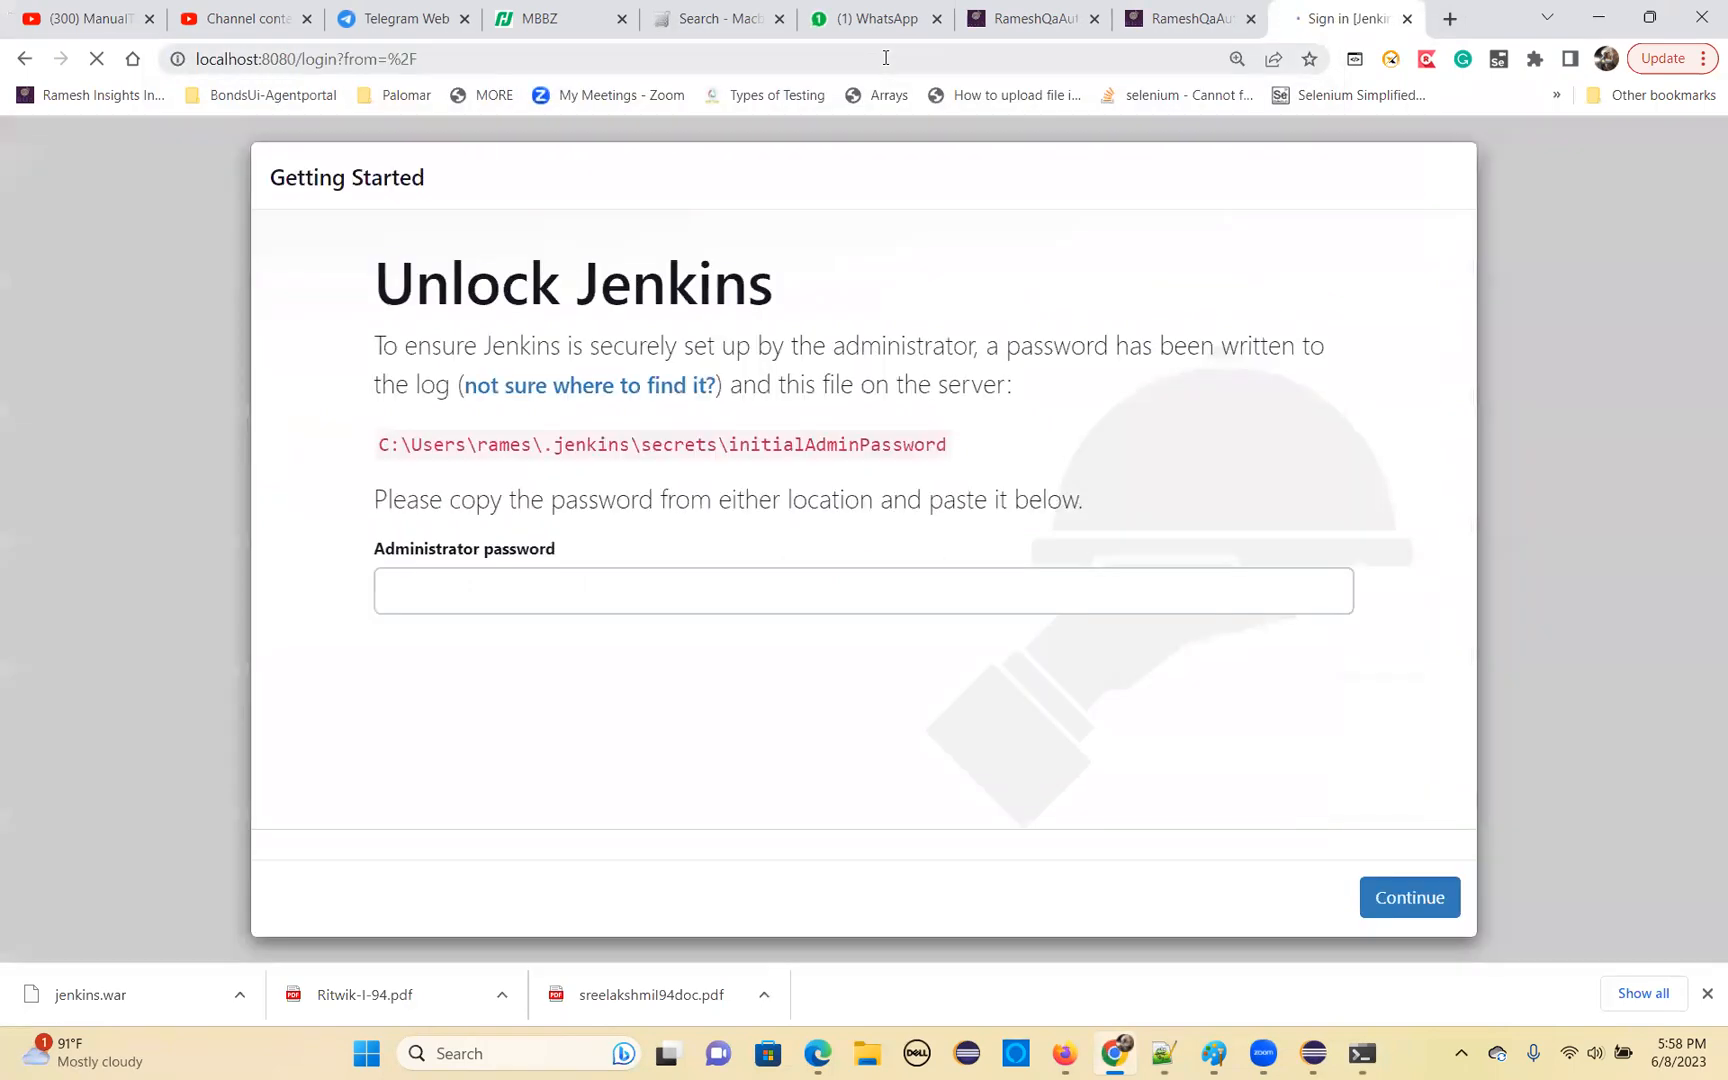
Unlock Jenkins by pasting the initial administrator password, and choose to install the suggested plugins
left_click(433, 590)
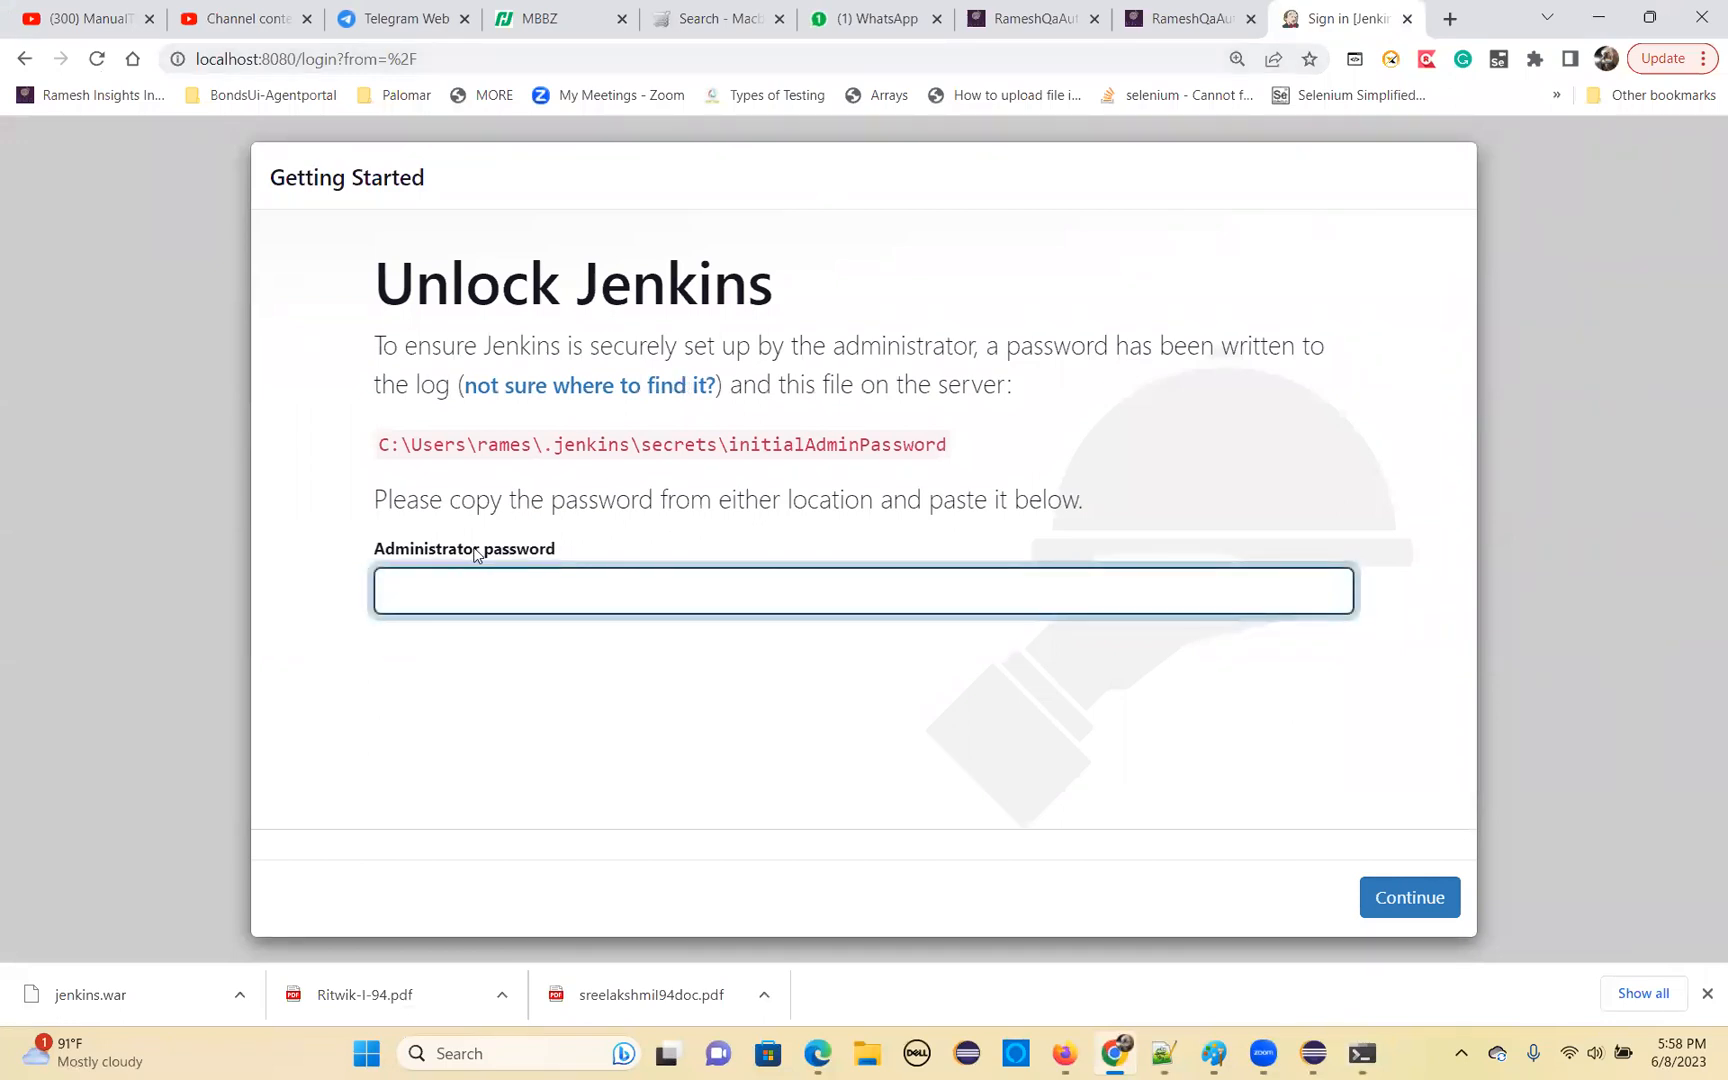
key("ctrl+v")
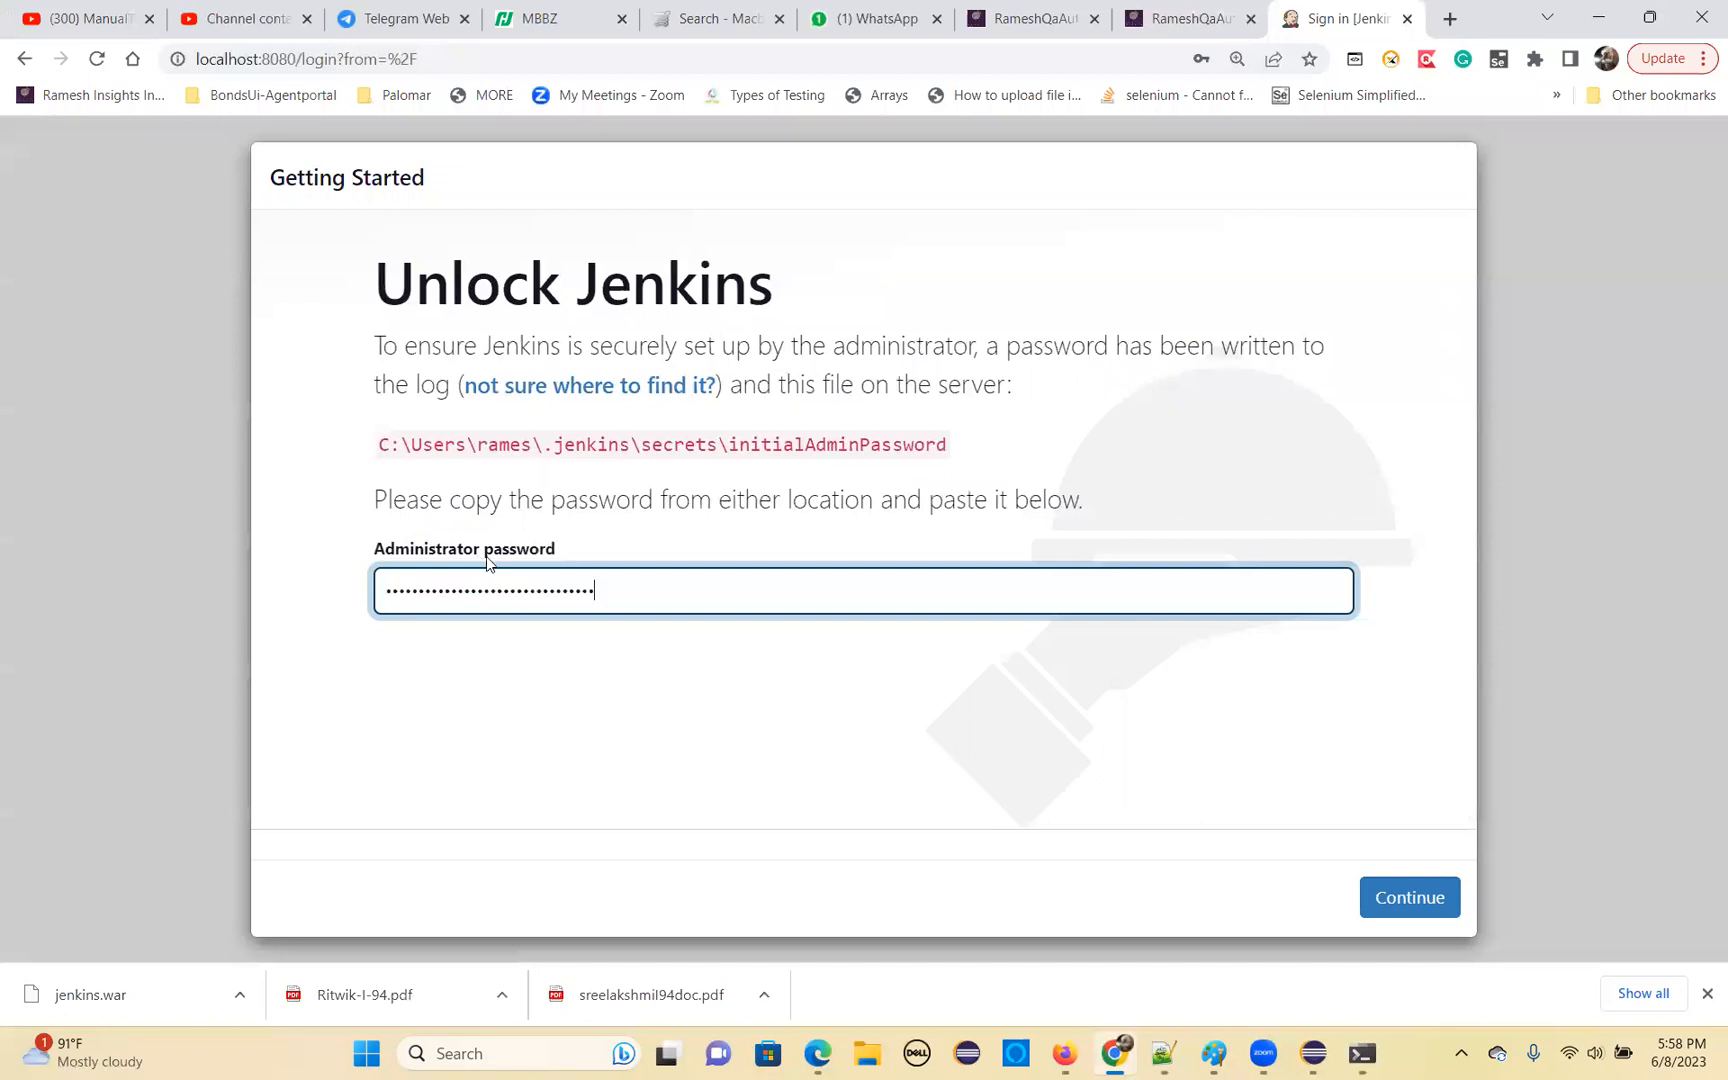
left_click_drag(370, 452, 952, 444)
left_click(1368, 882)
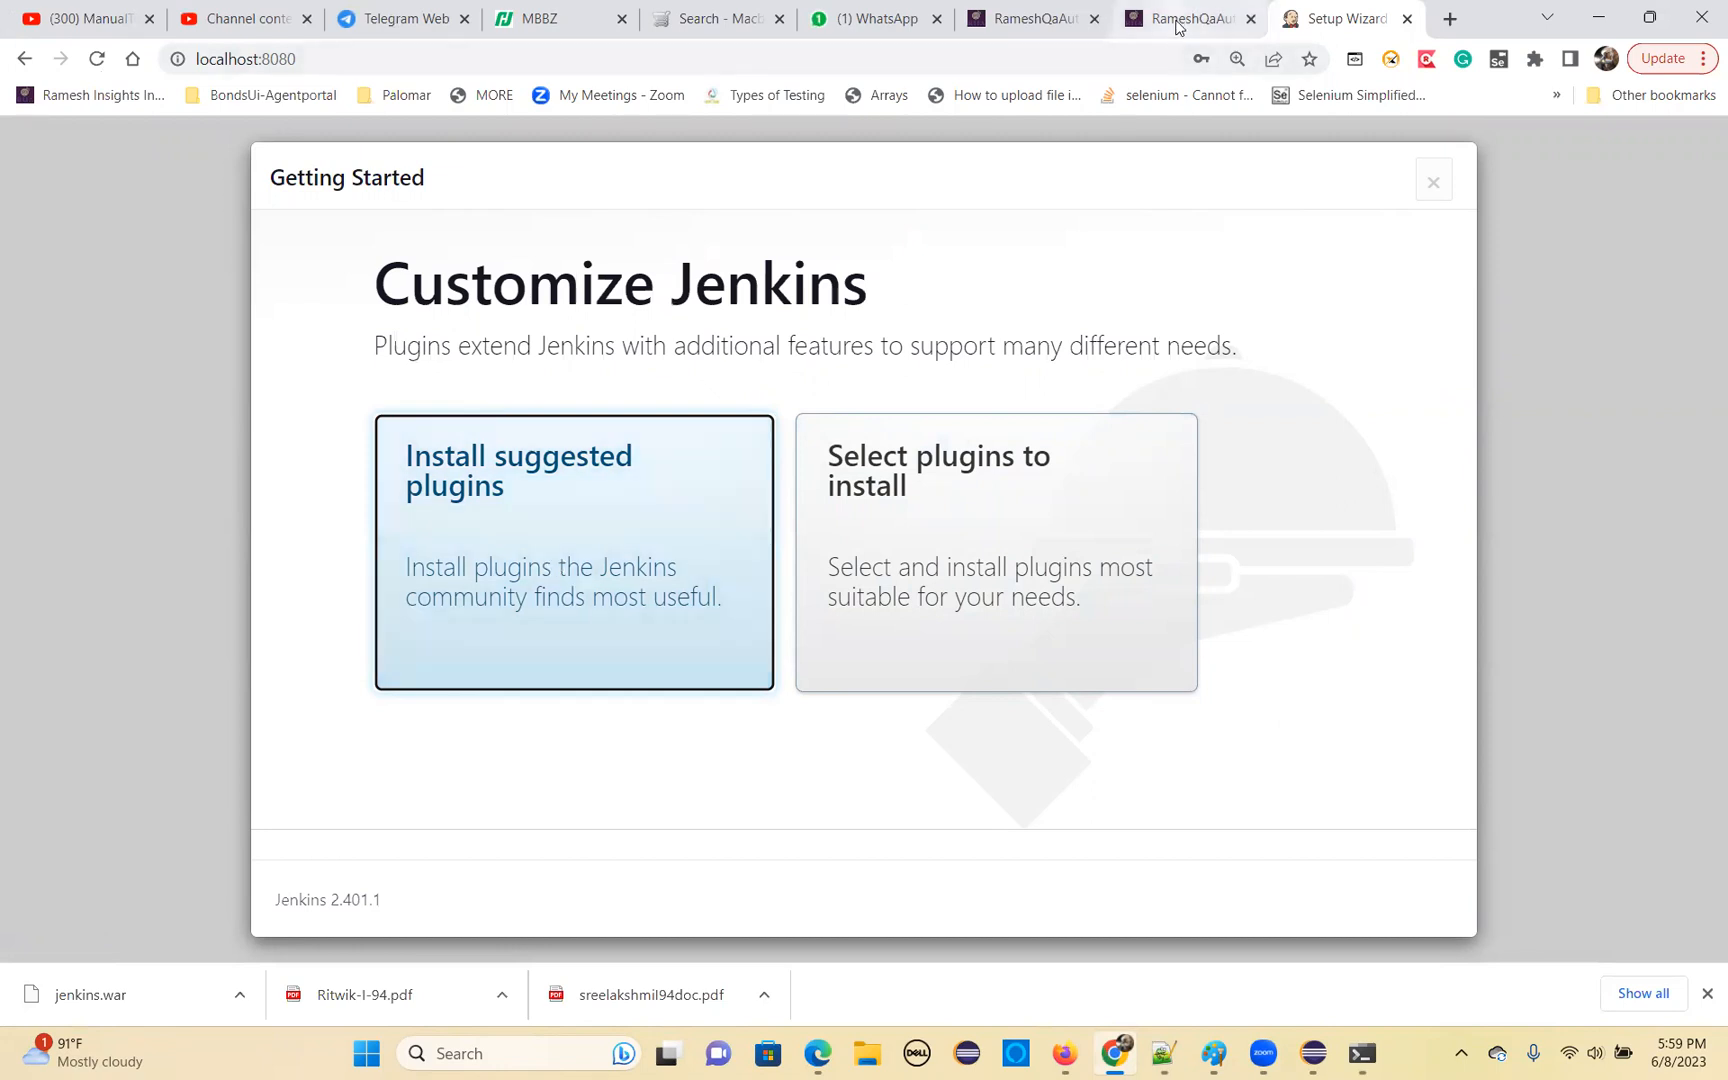
left_click(608, 514)
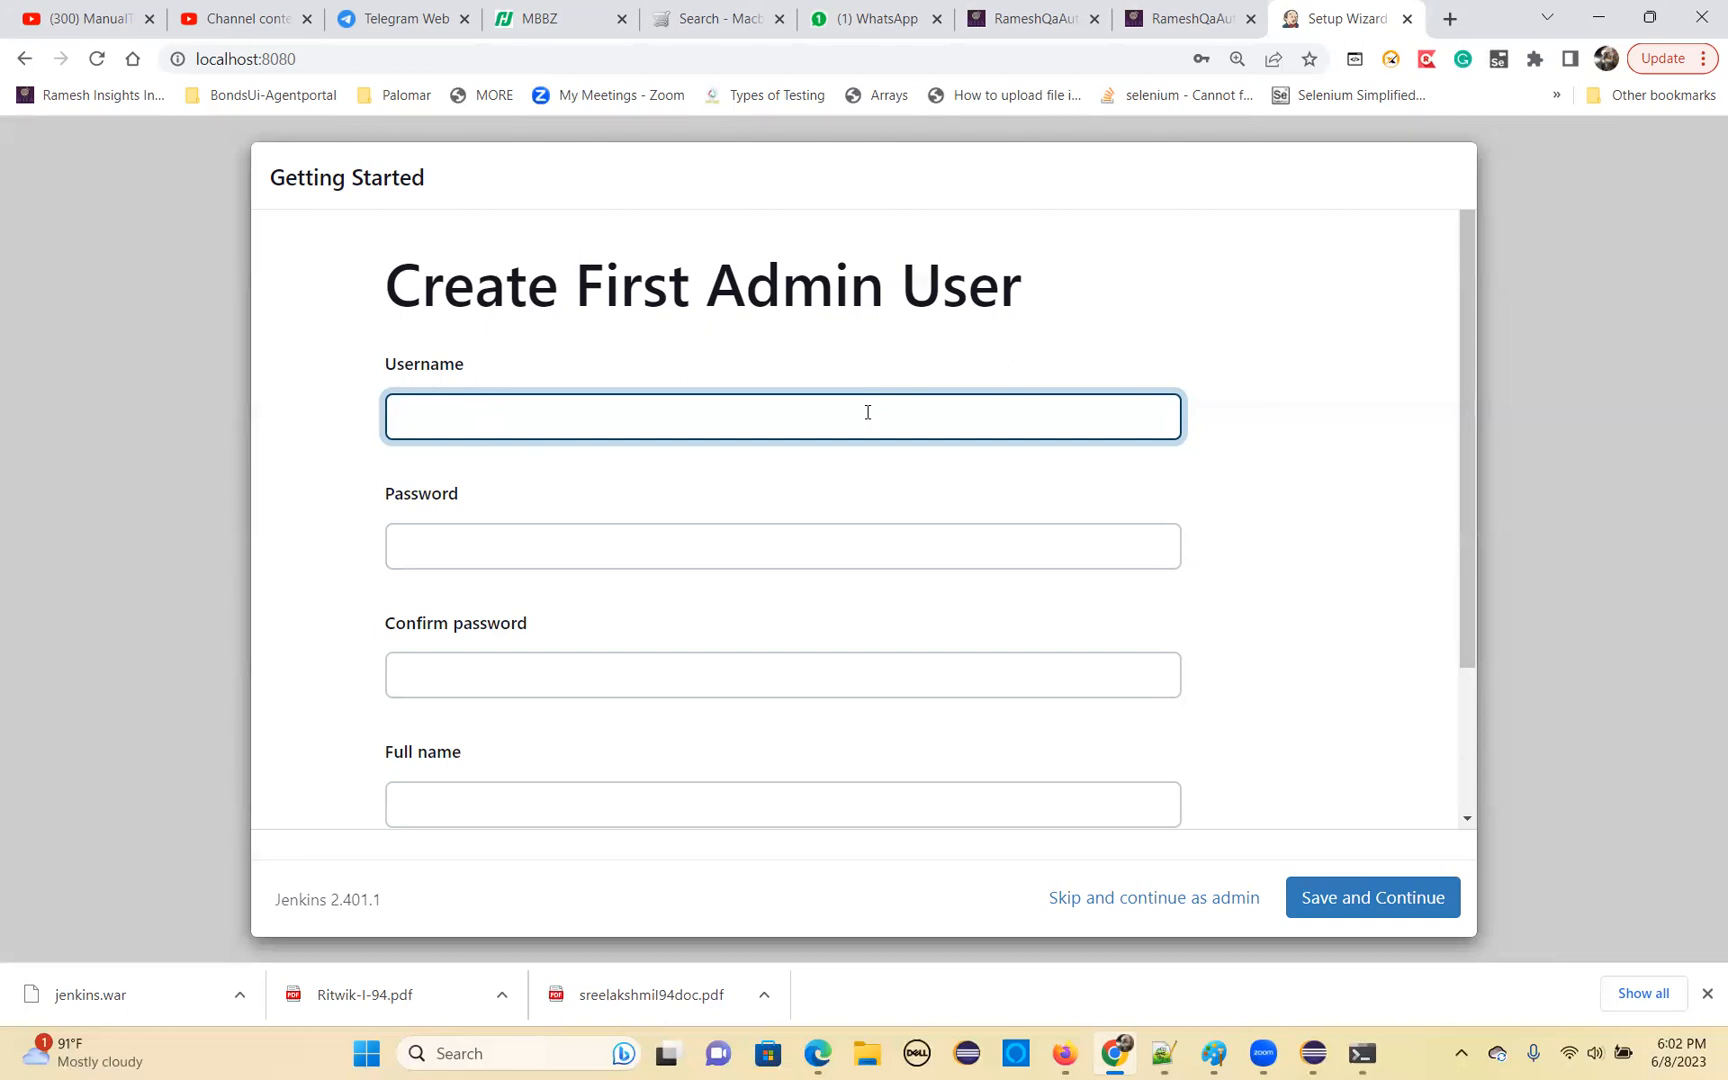
Enter the first admin user's username, password and password confirmation
type("rameshn")
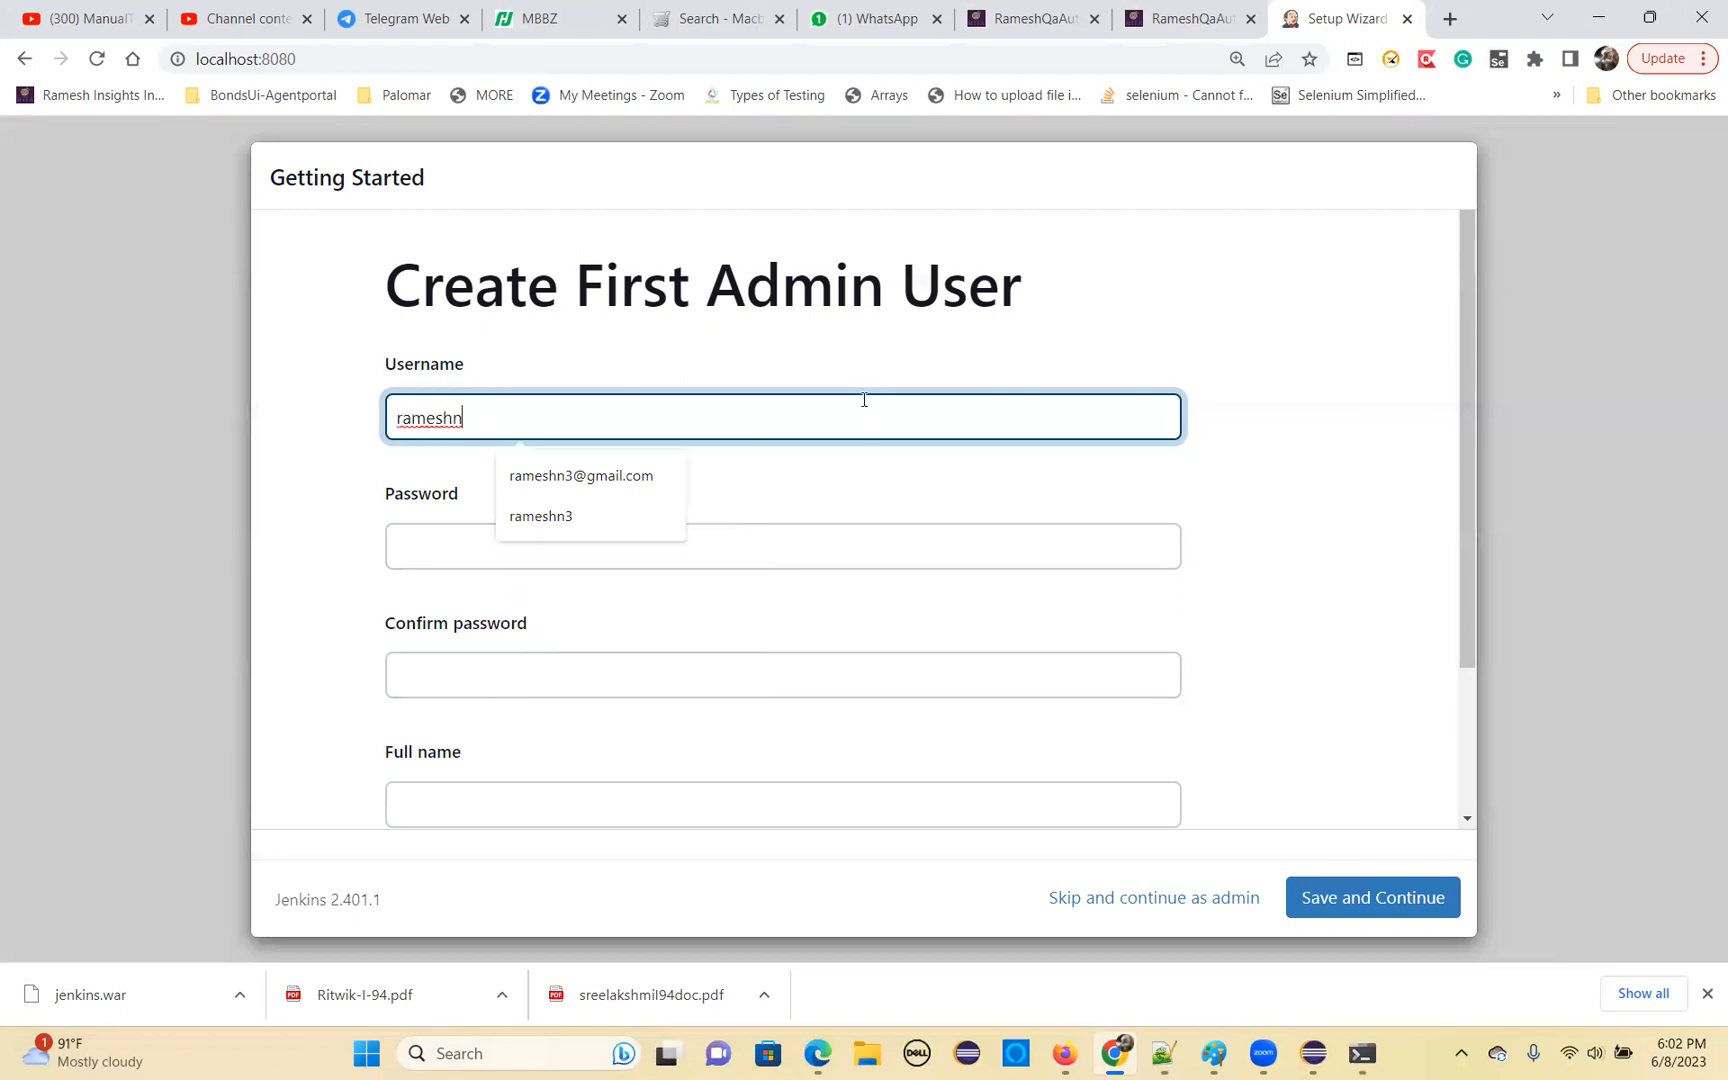
type("3")
left_click(418, 549)
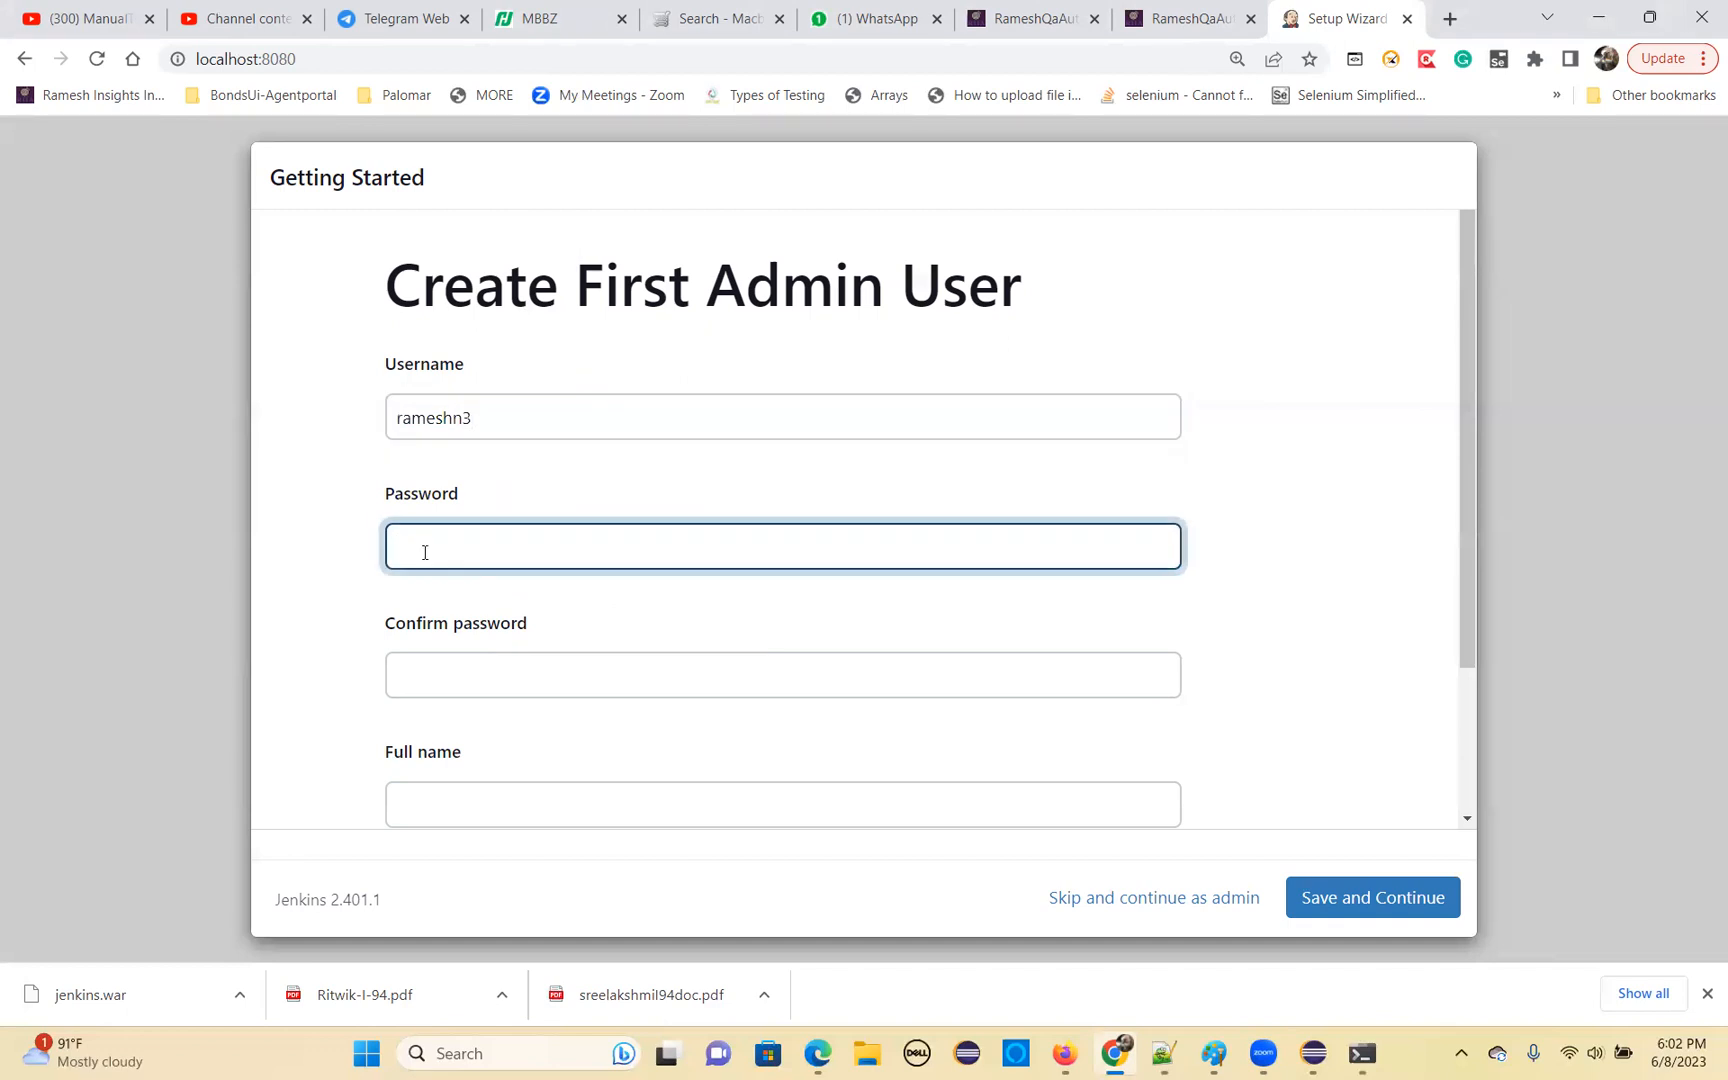
type("••••••••")
left_click(461, 682)
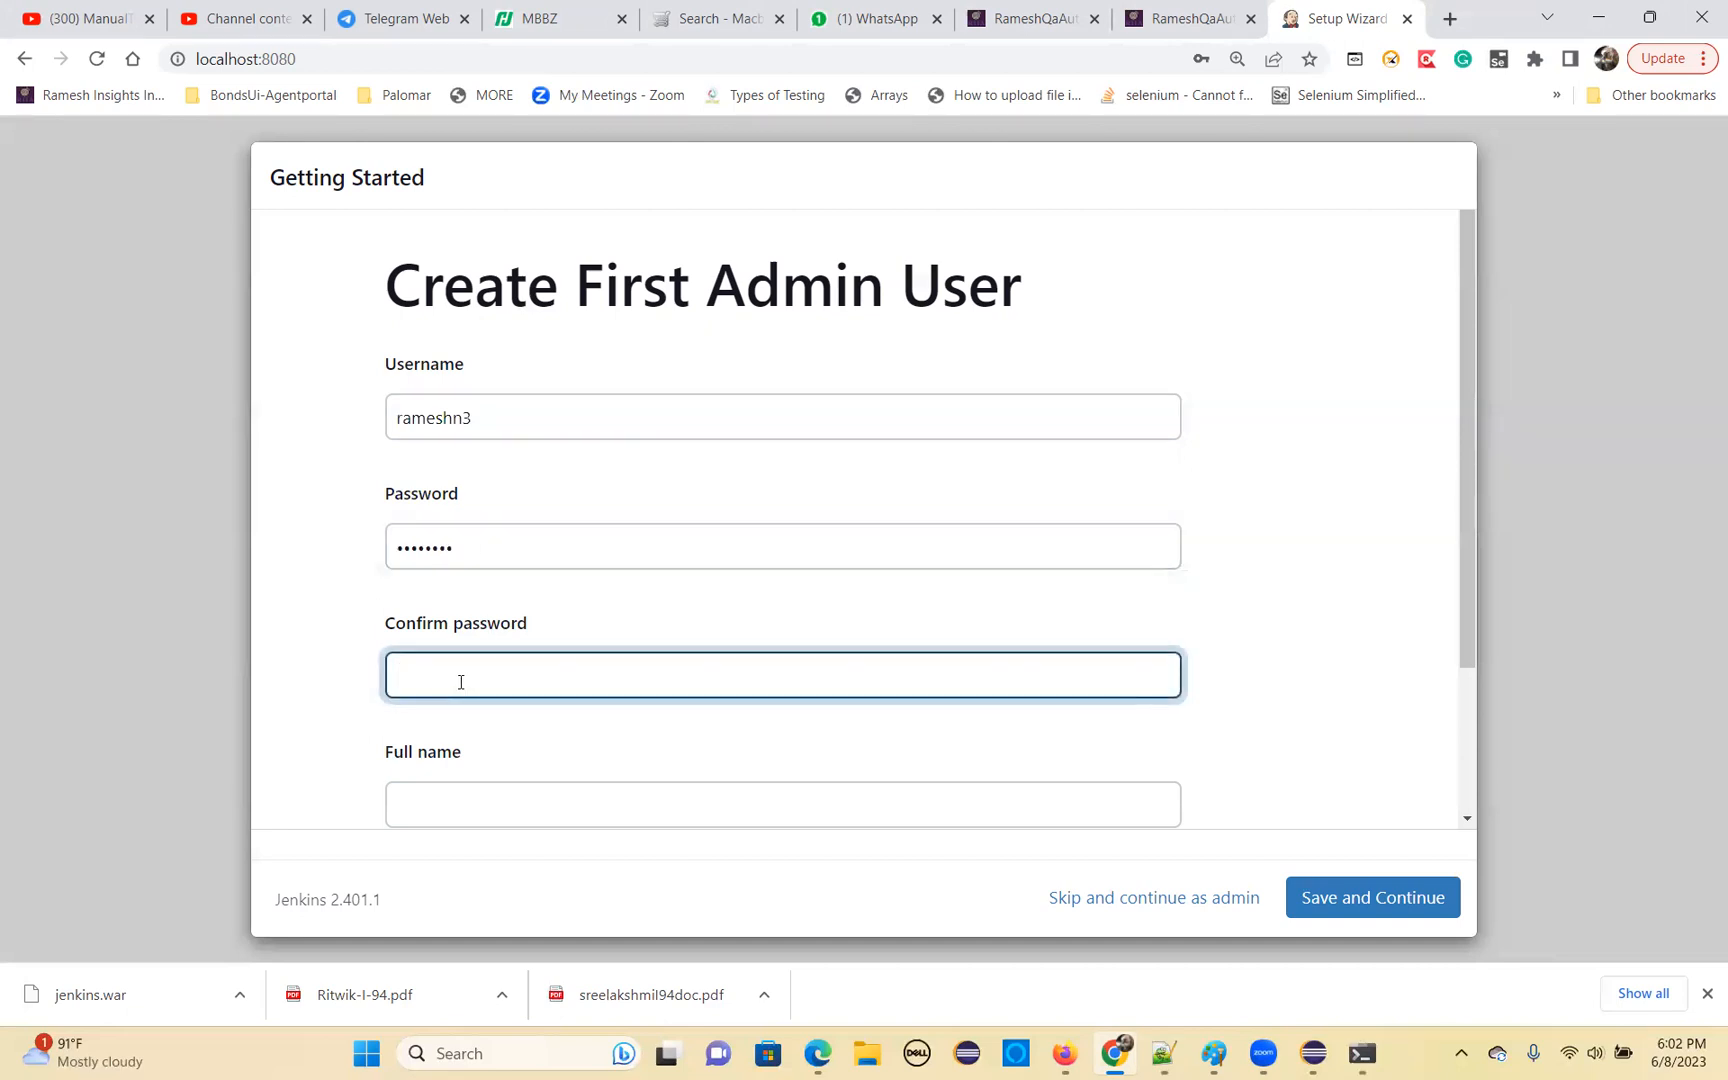
type("••••••••")
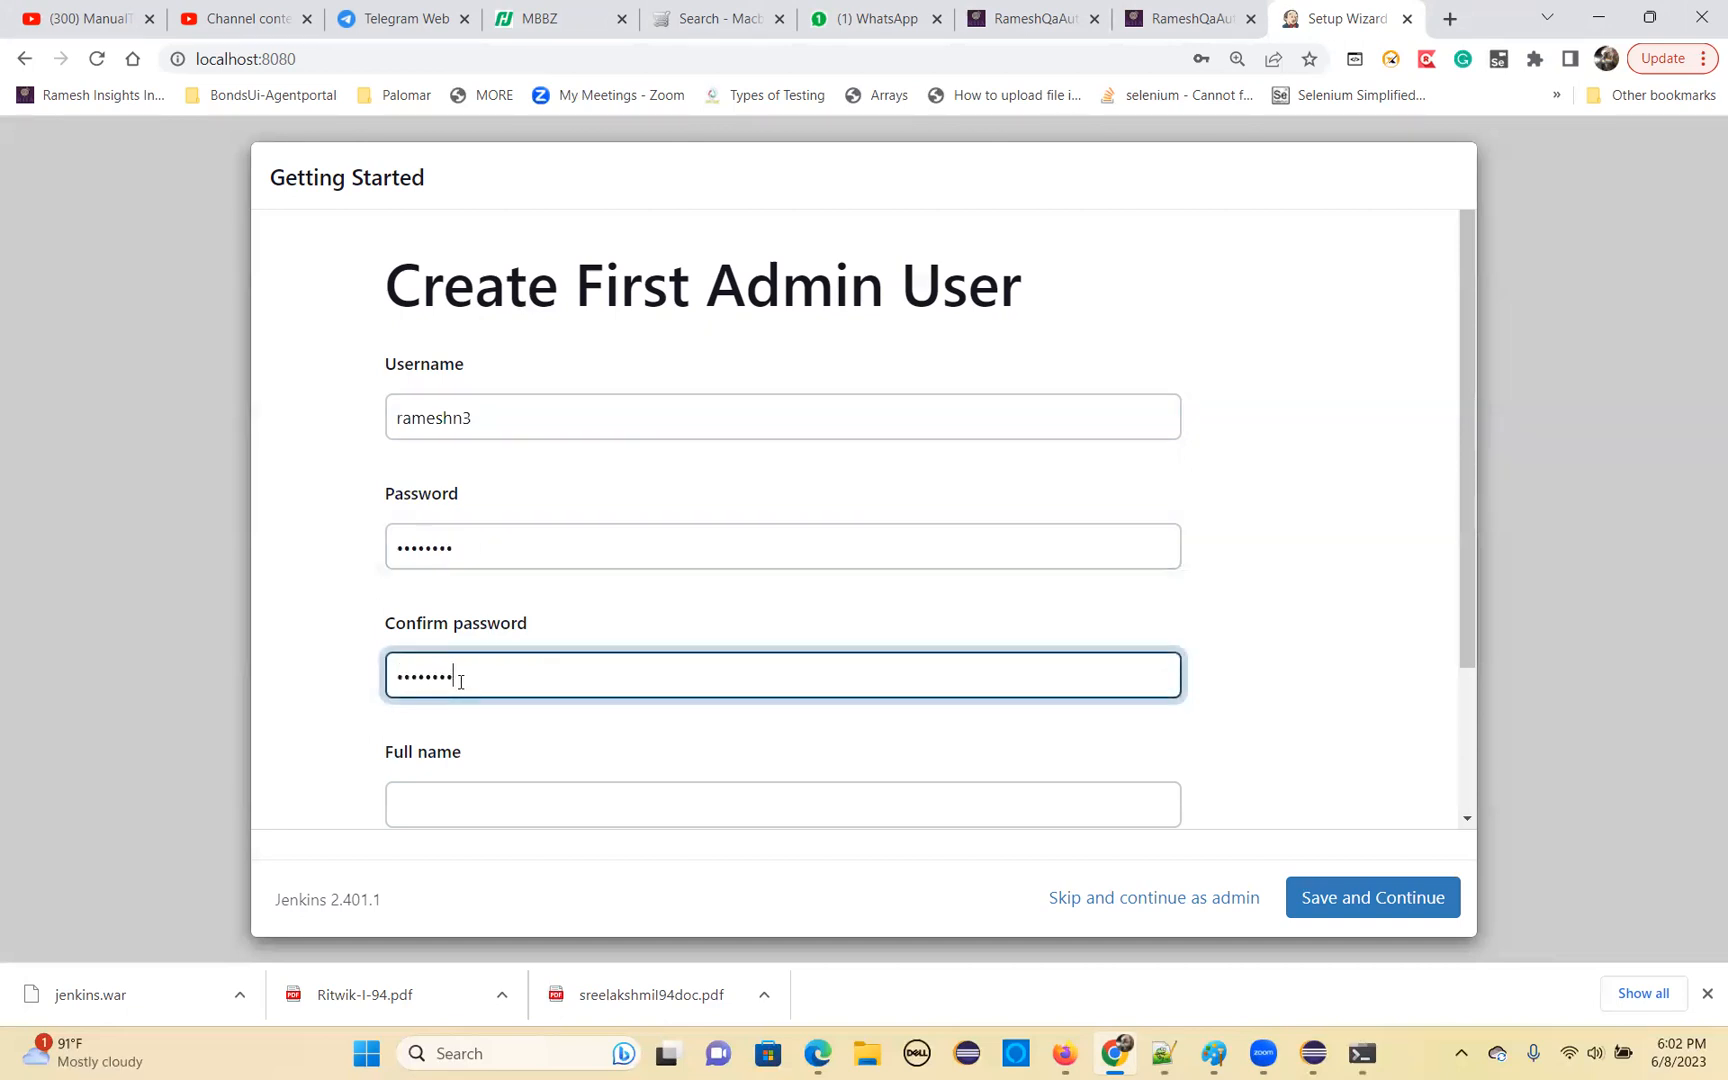
Fill in the admin user's full name and e-mail address from the saved suggestions, and save the first admin user
left_click(430, 808)
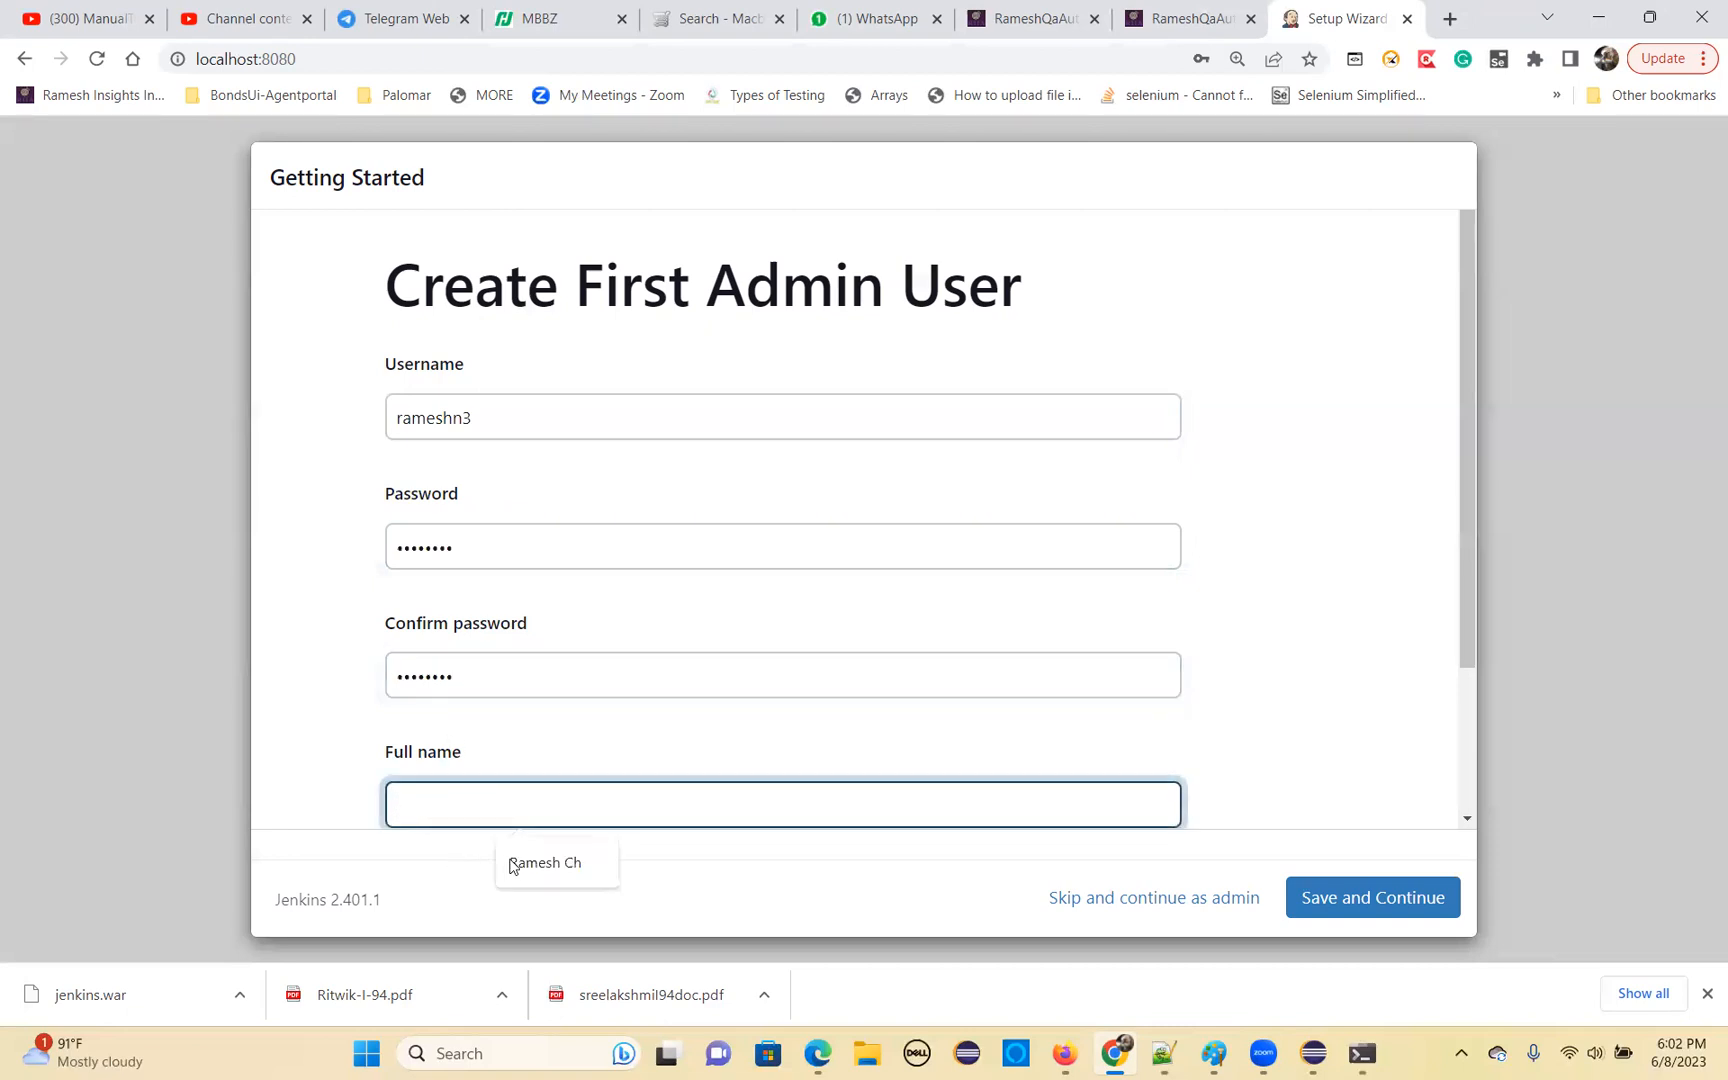
left_click(543, 866)
scroll(918, 798, "down", 2)
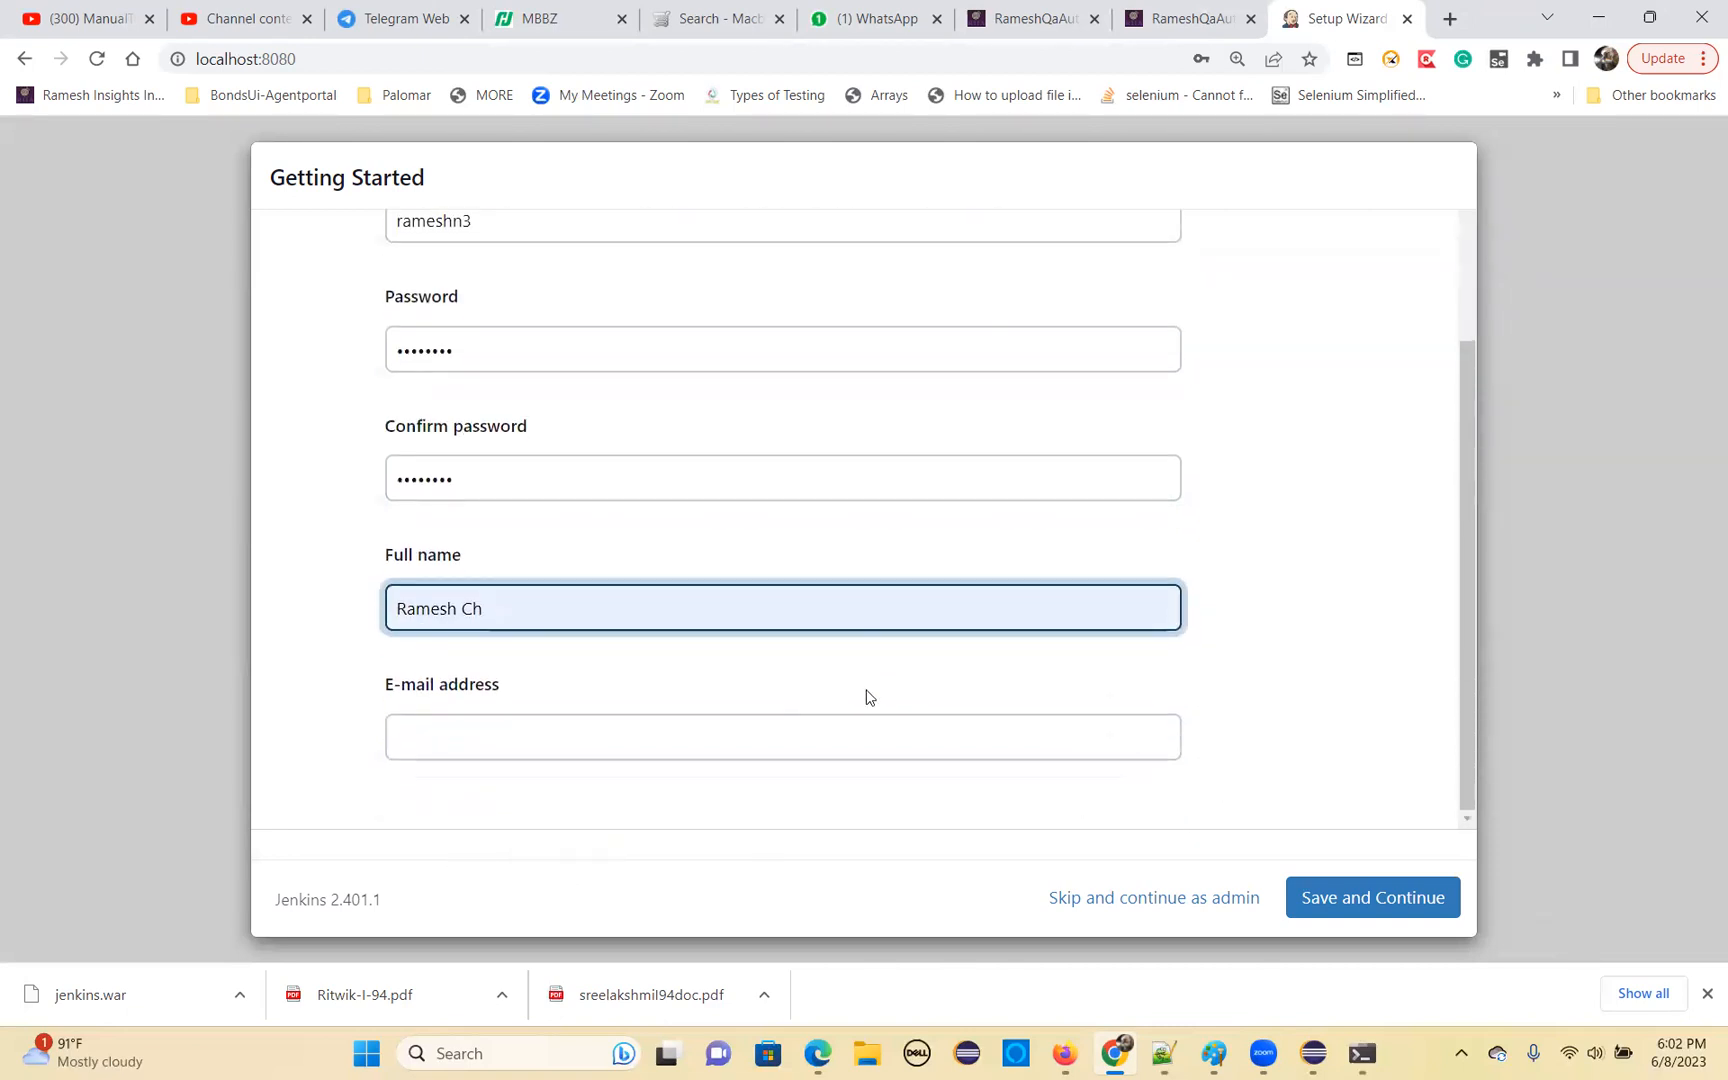
scroll(878, 730, "up", 1)
scroll(826, 735, "up", 1)
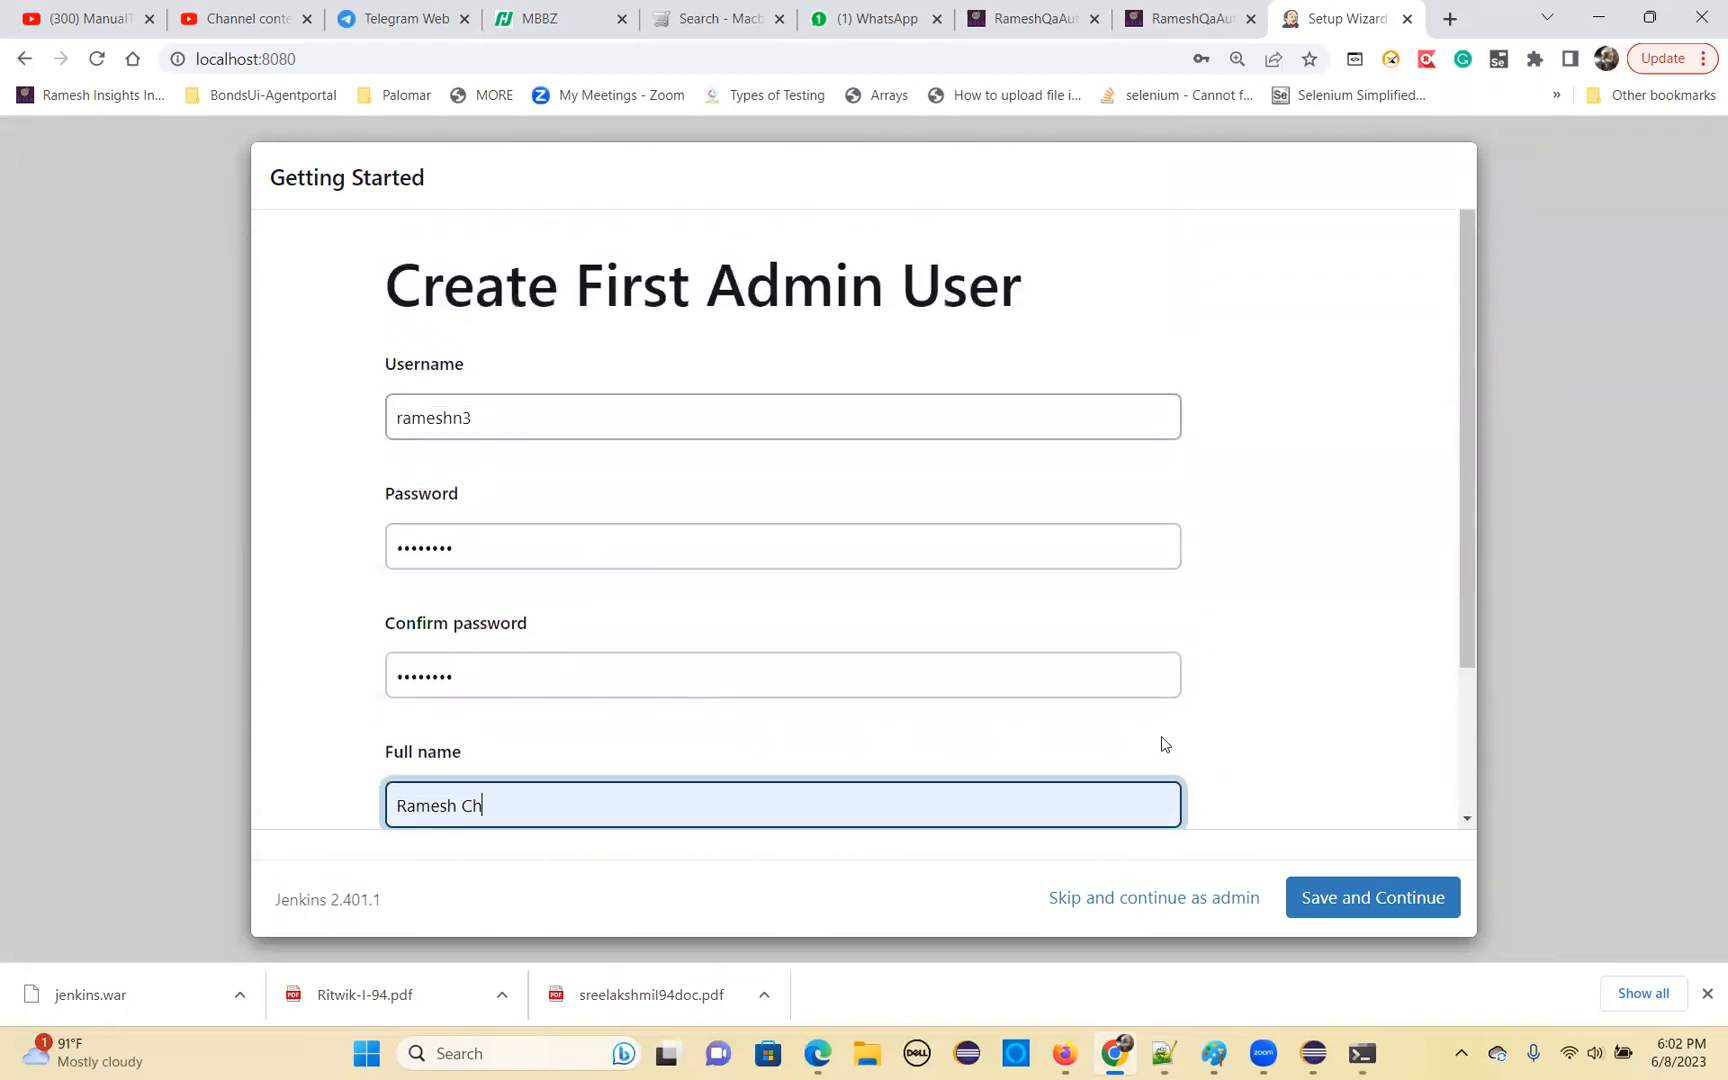
left_click(1374, 870)
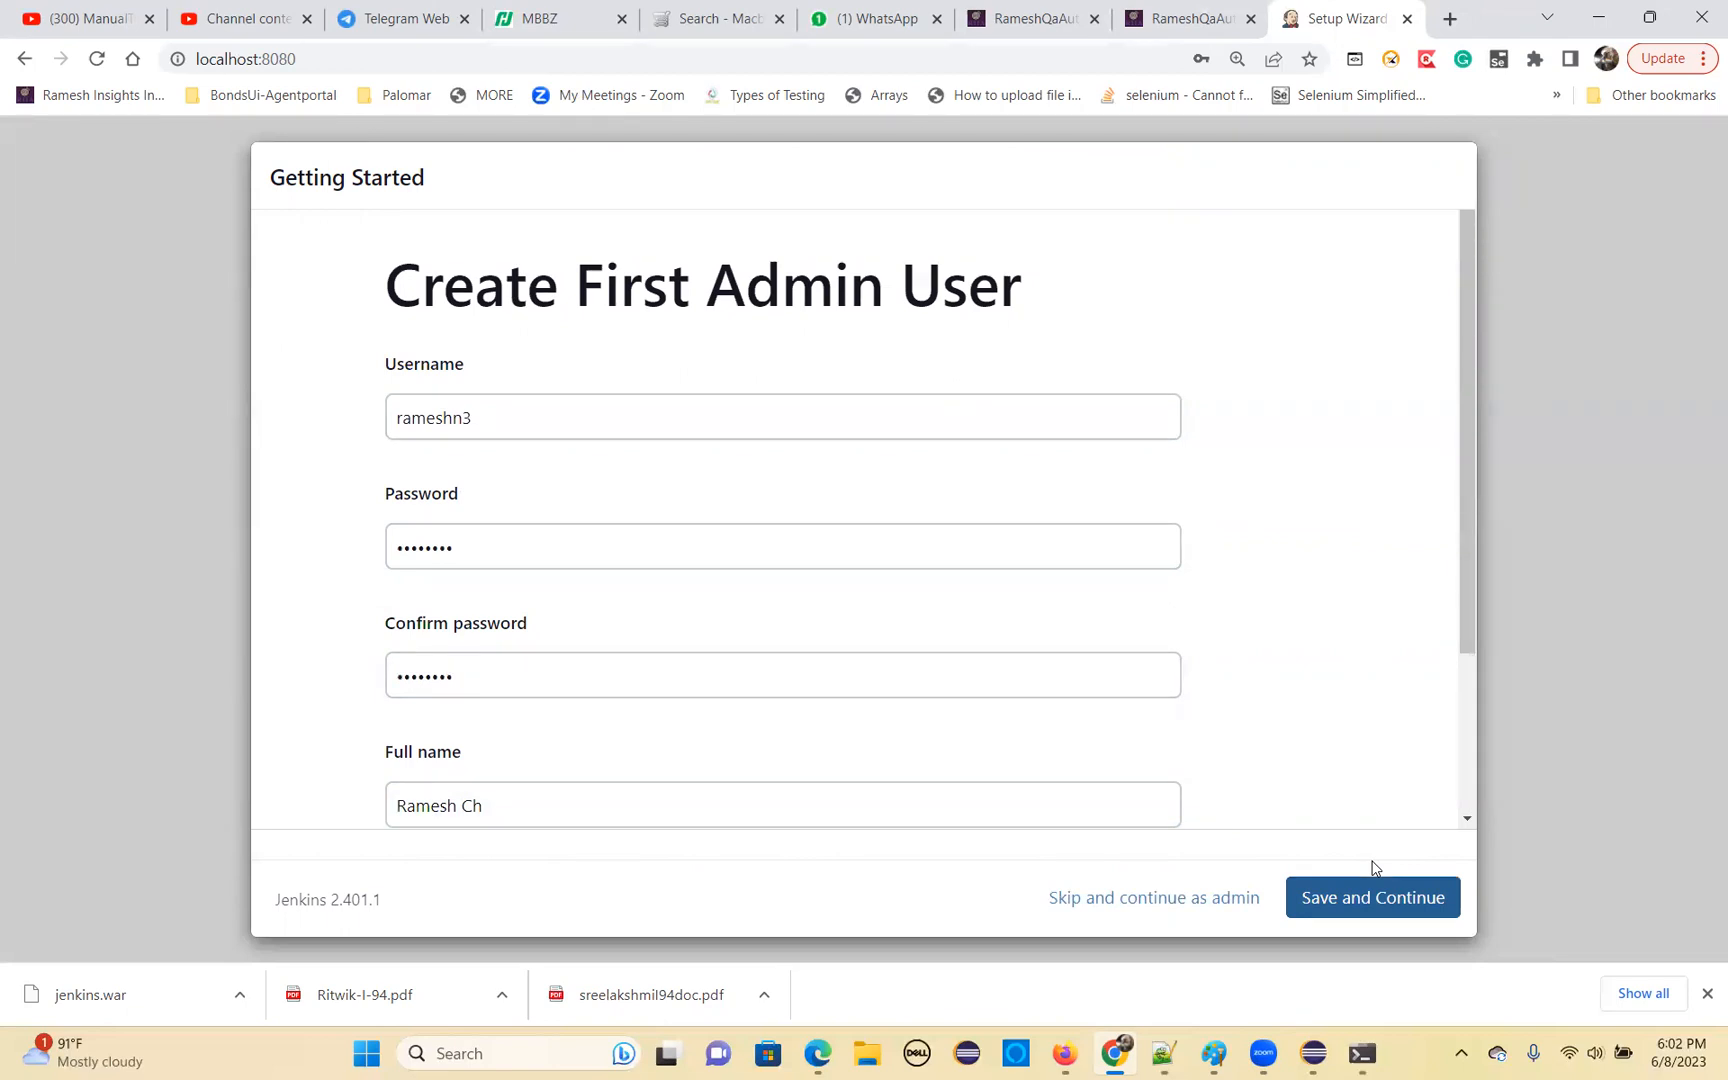
scroll(1213, 777, "down", 2)
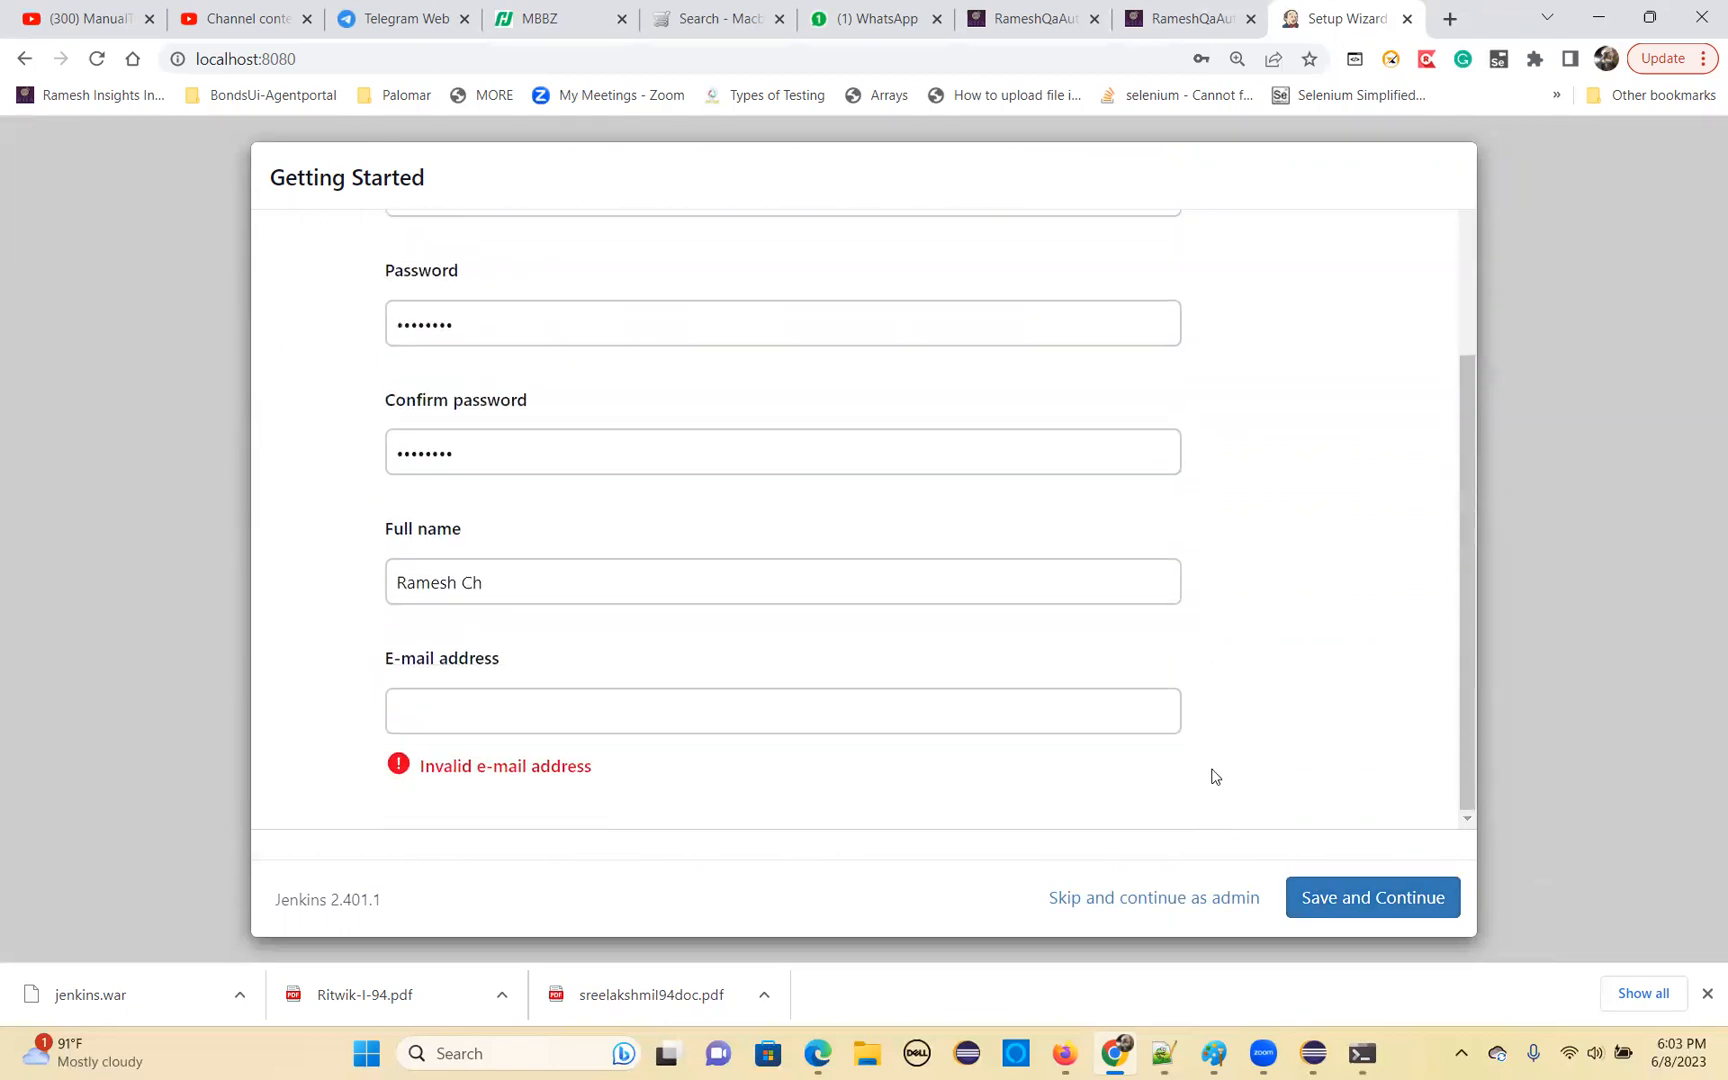
left_click(455, 706)
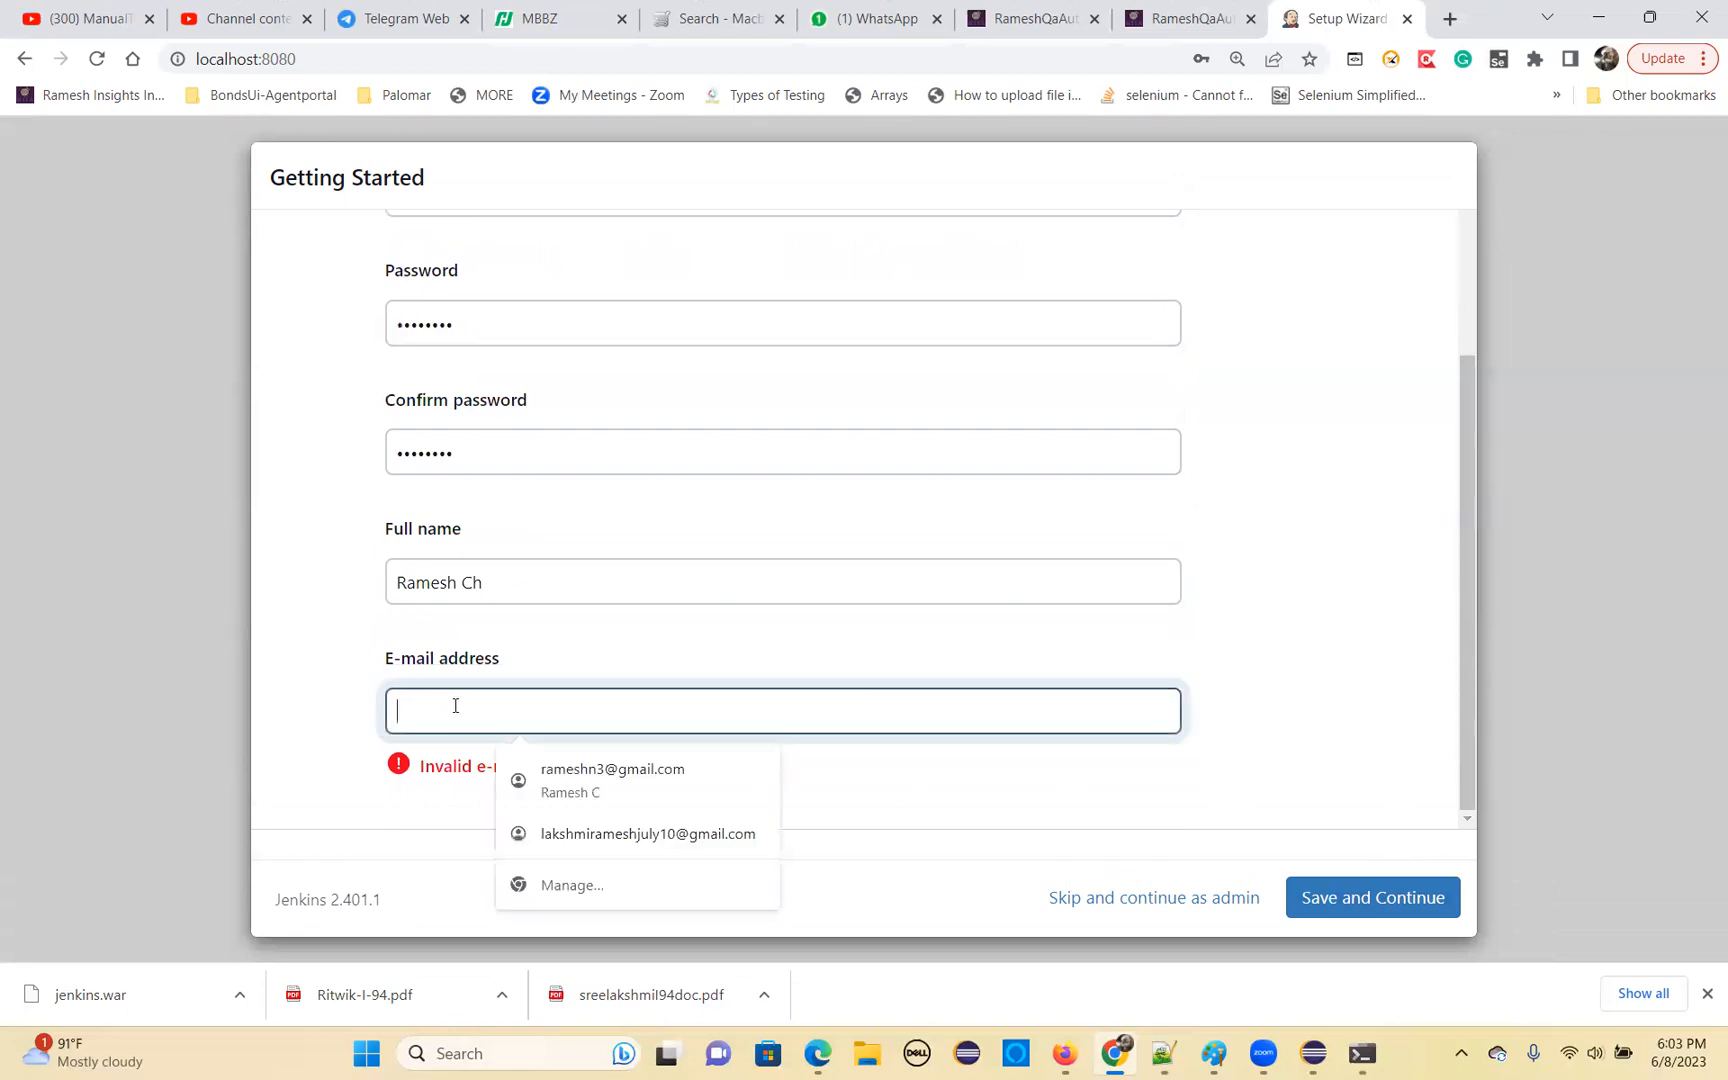
left_click(584, 782)
left_click(1330, 893)
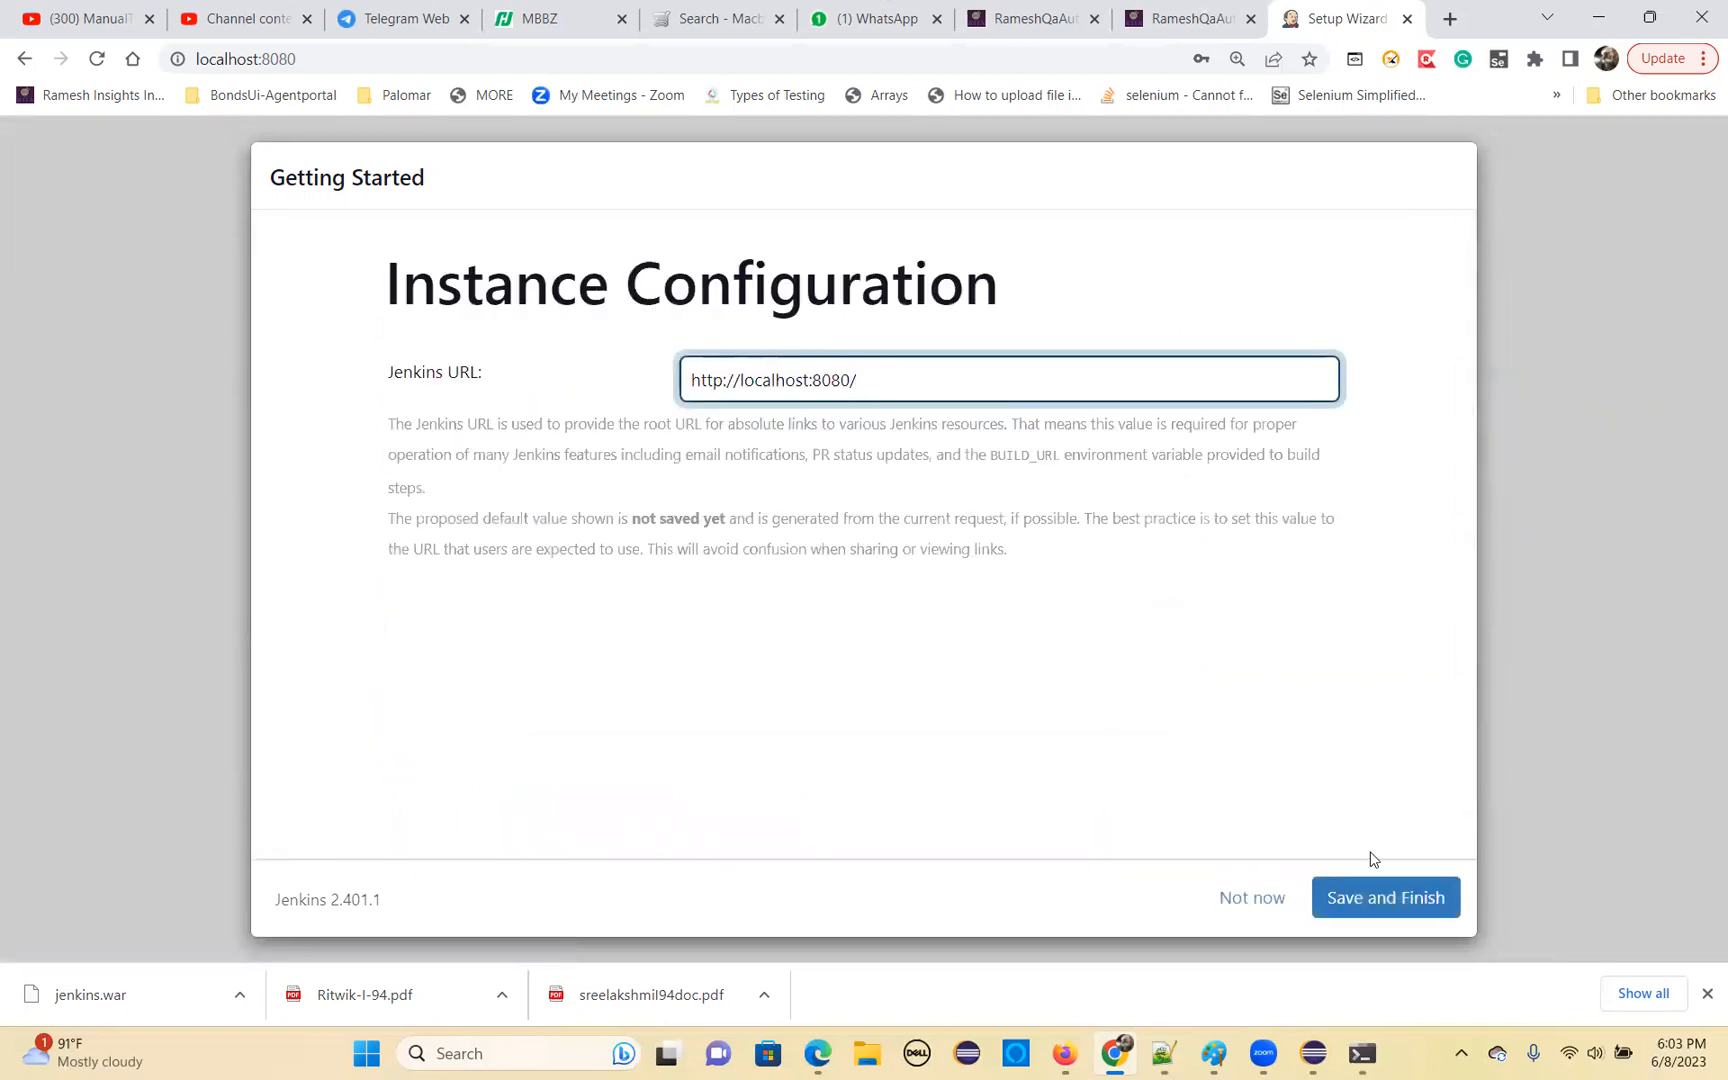
left_click(1378, 893)
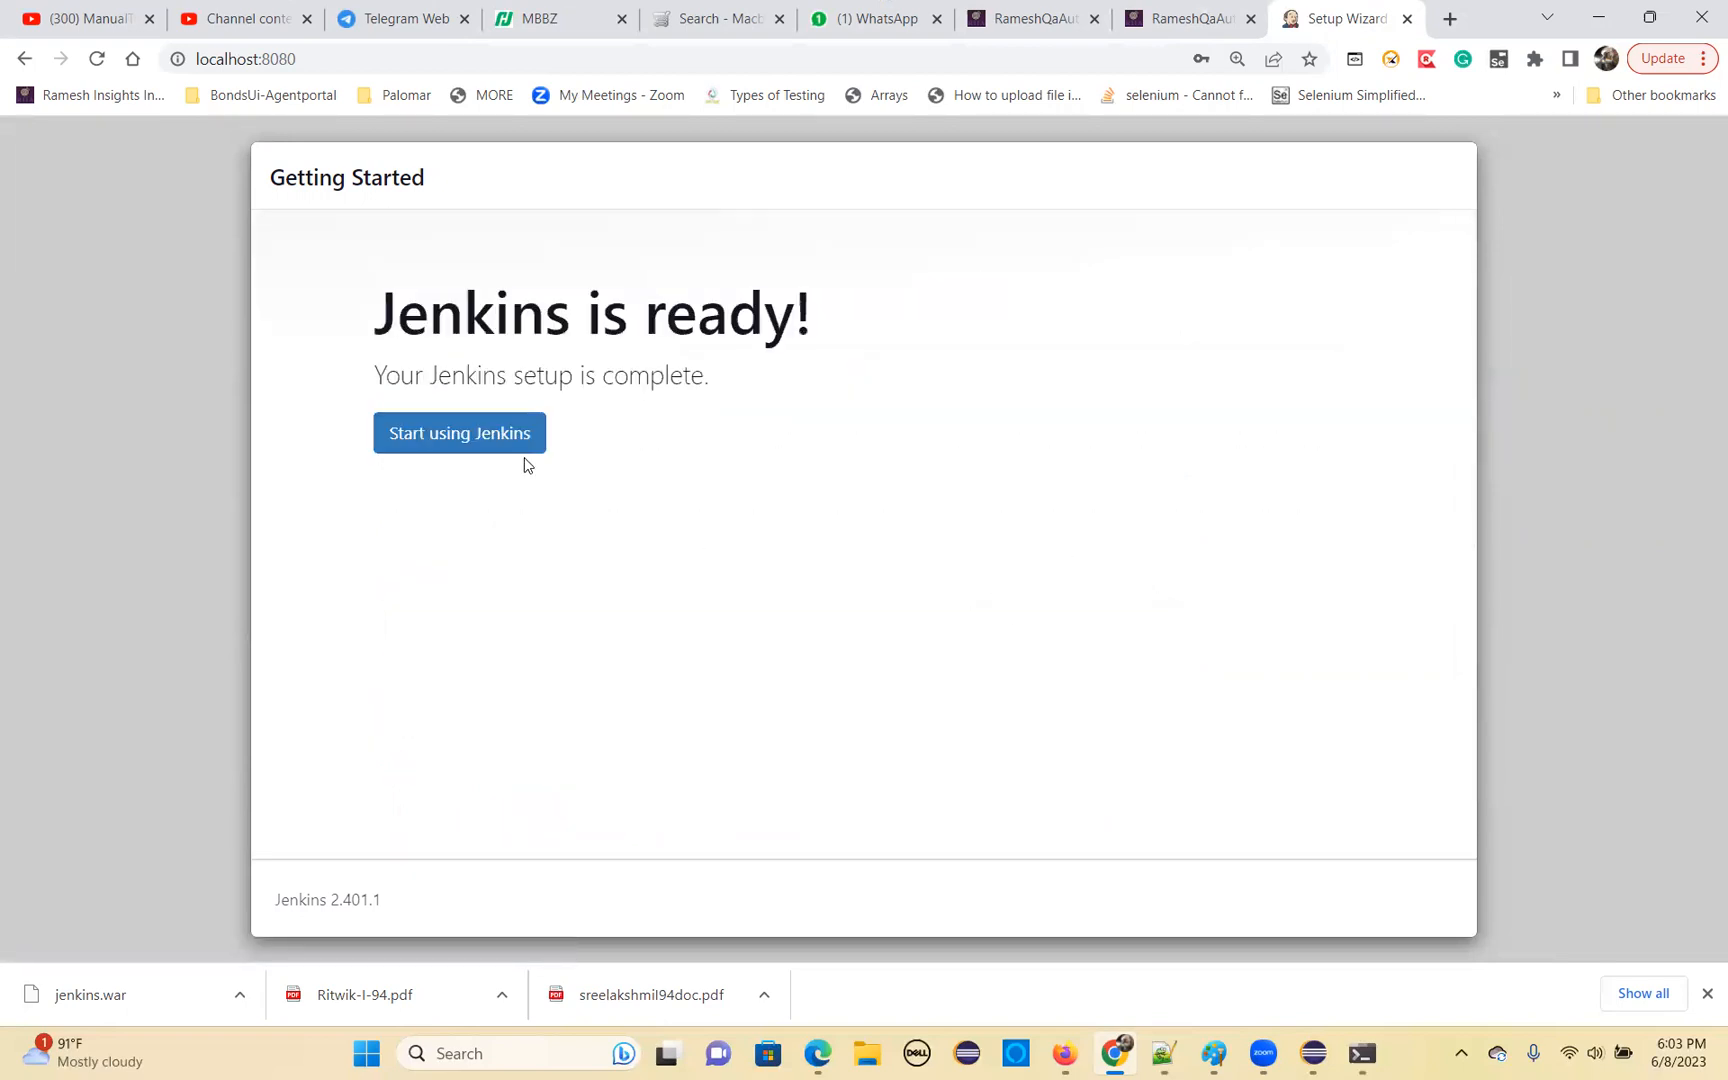
left_click(486, 434)
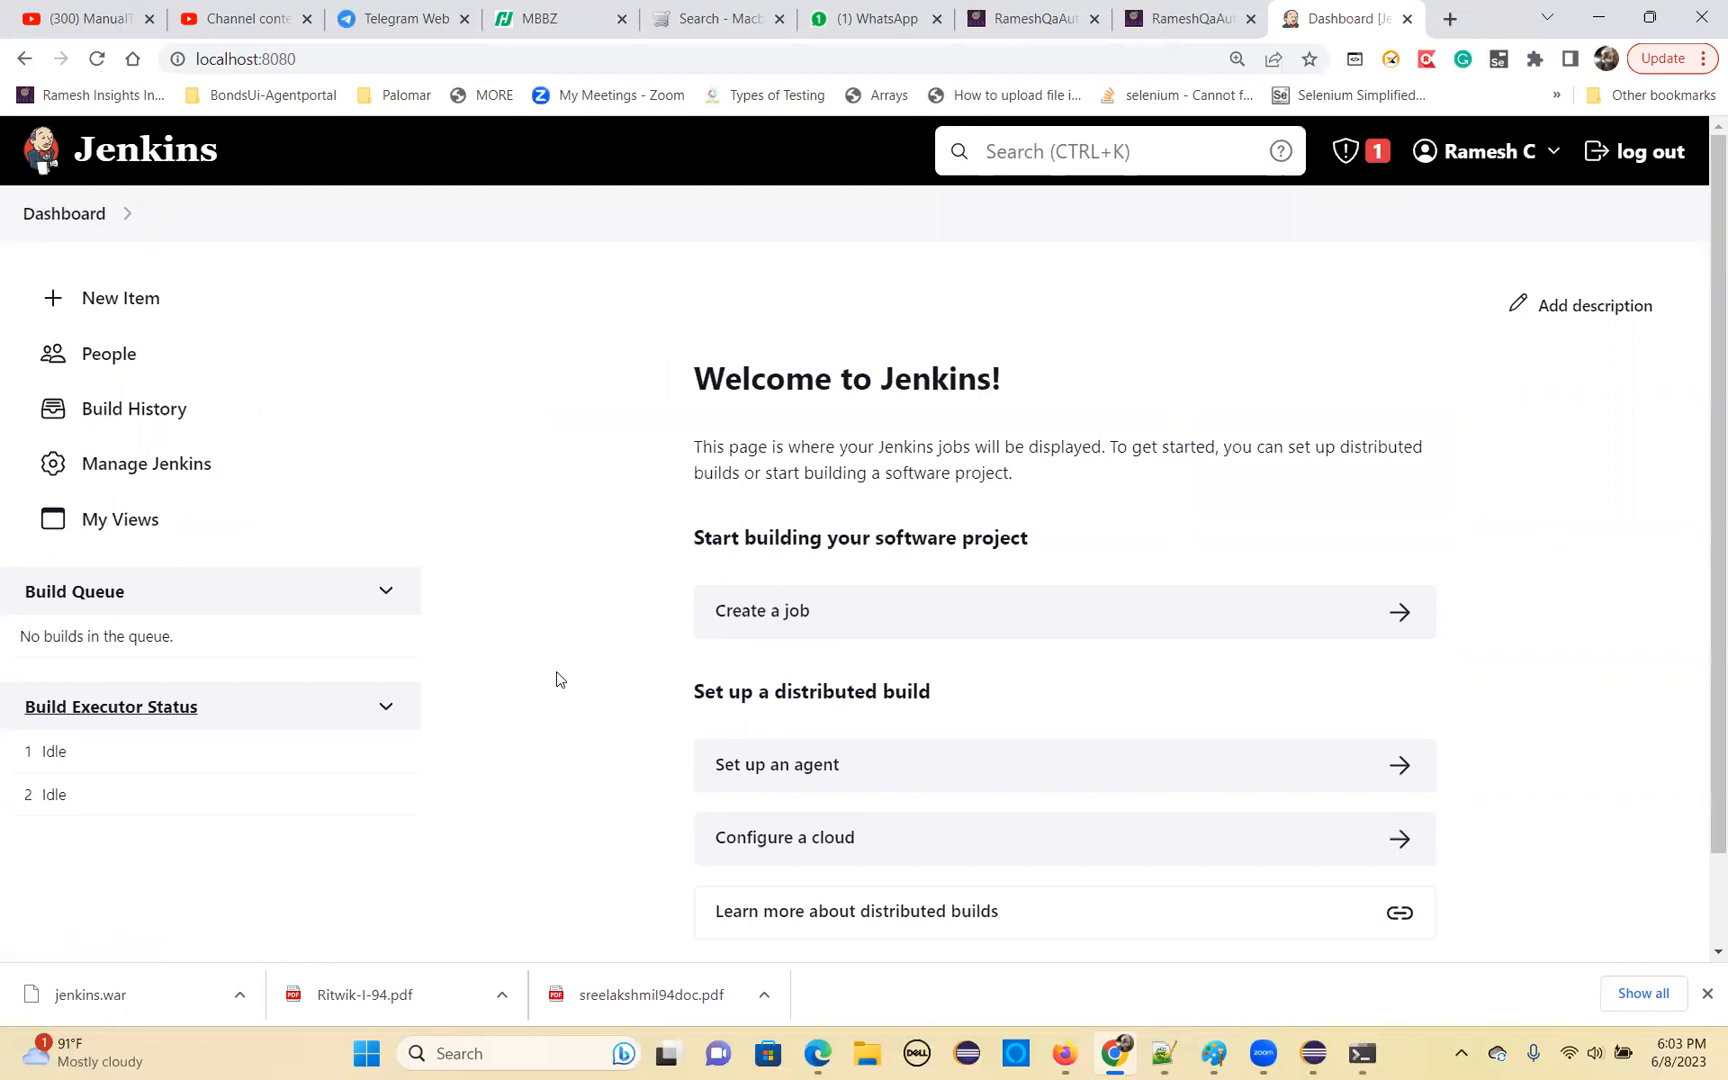
Open the Manage Jenkins page and look through its system configuration, security, status and troubleshooting sections
left_click(171, 470)
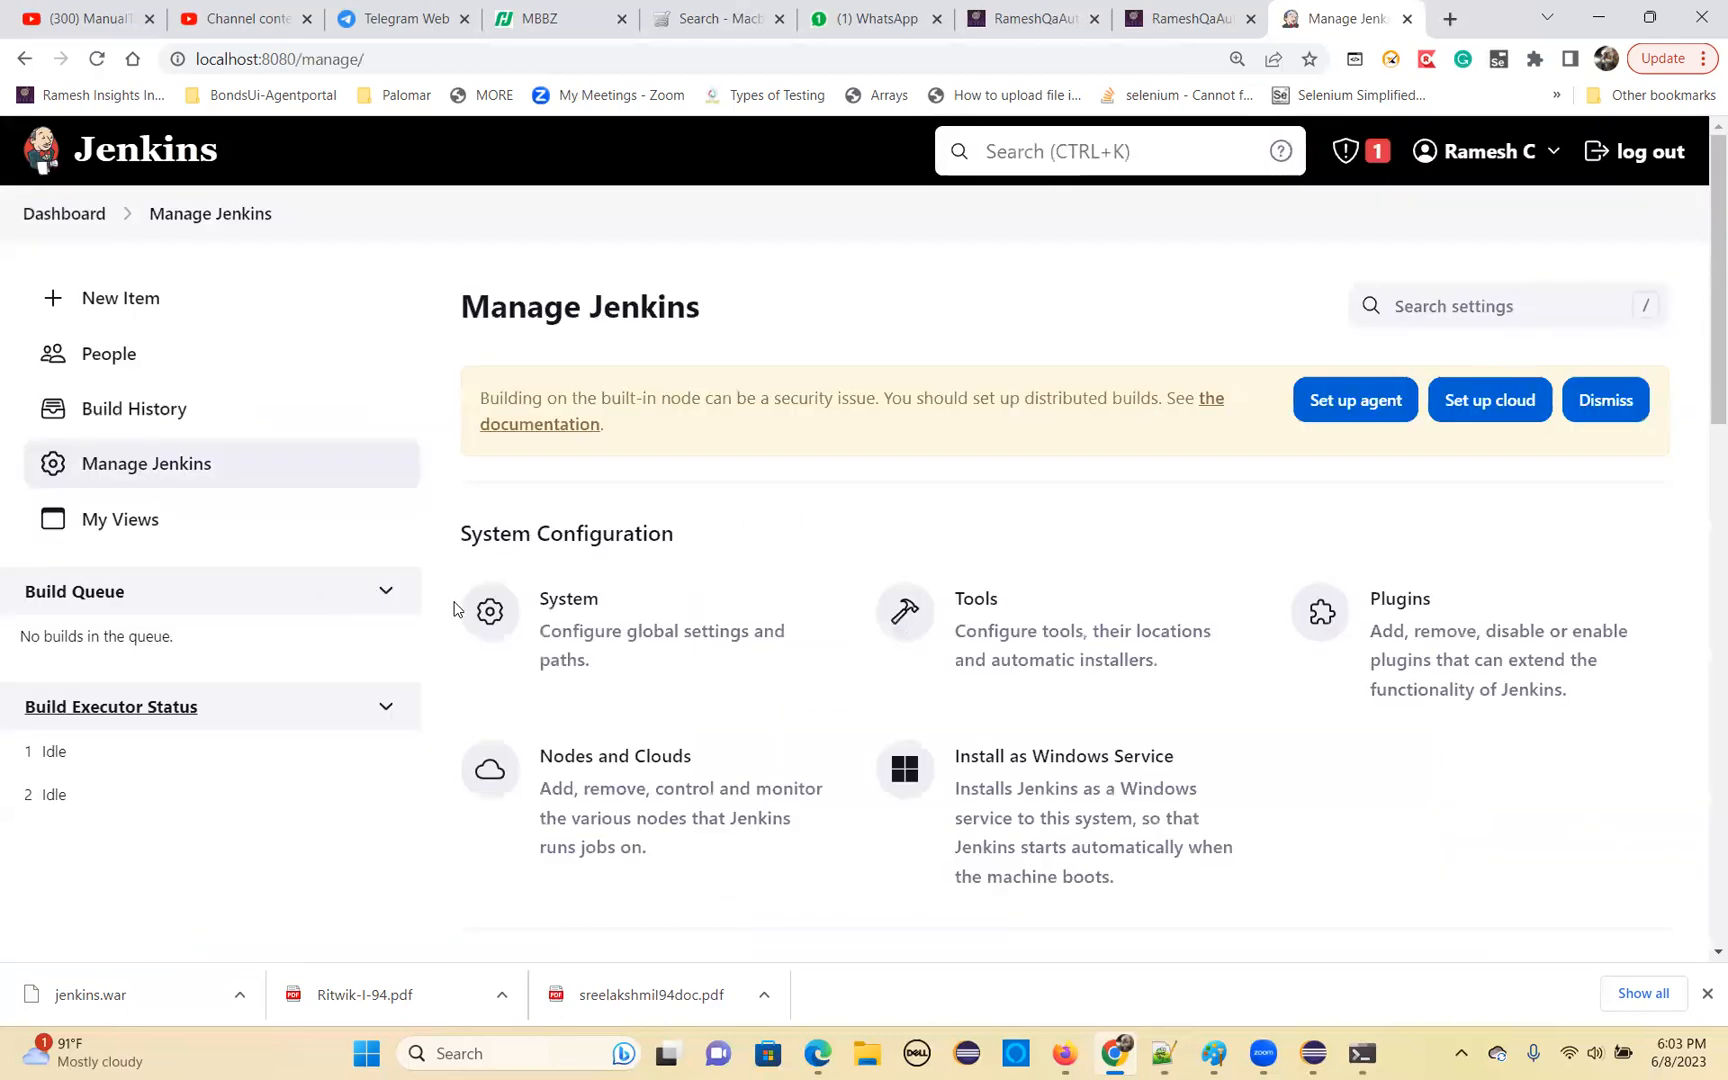
scroll(470, 608, "down", 1)
scroll(630, 622, "down", 1)
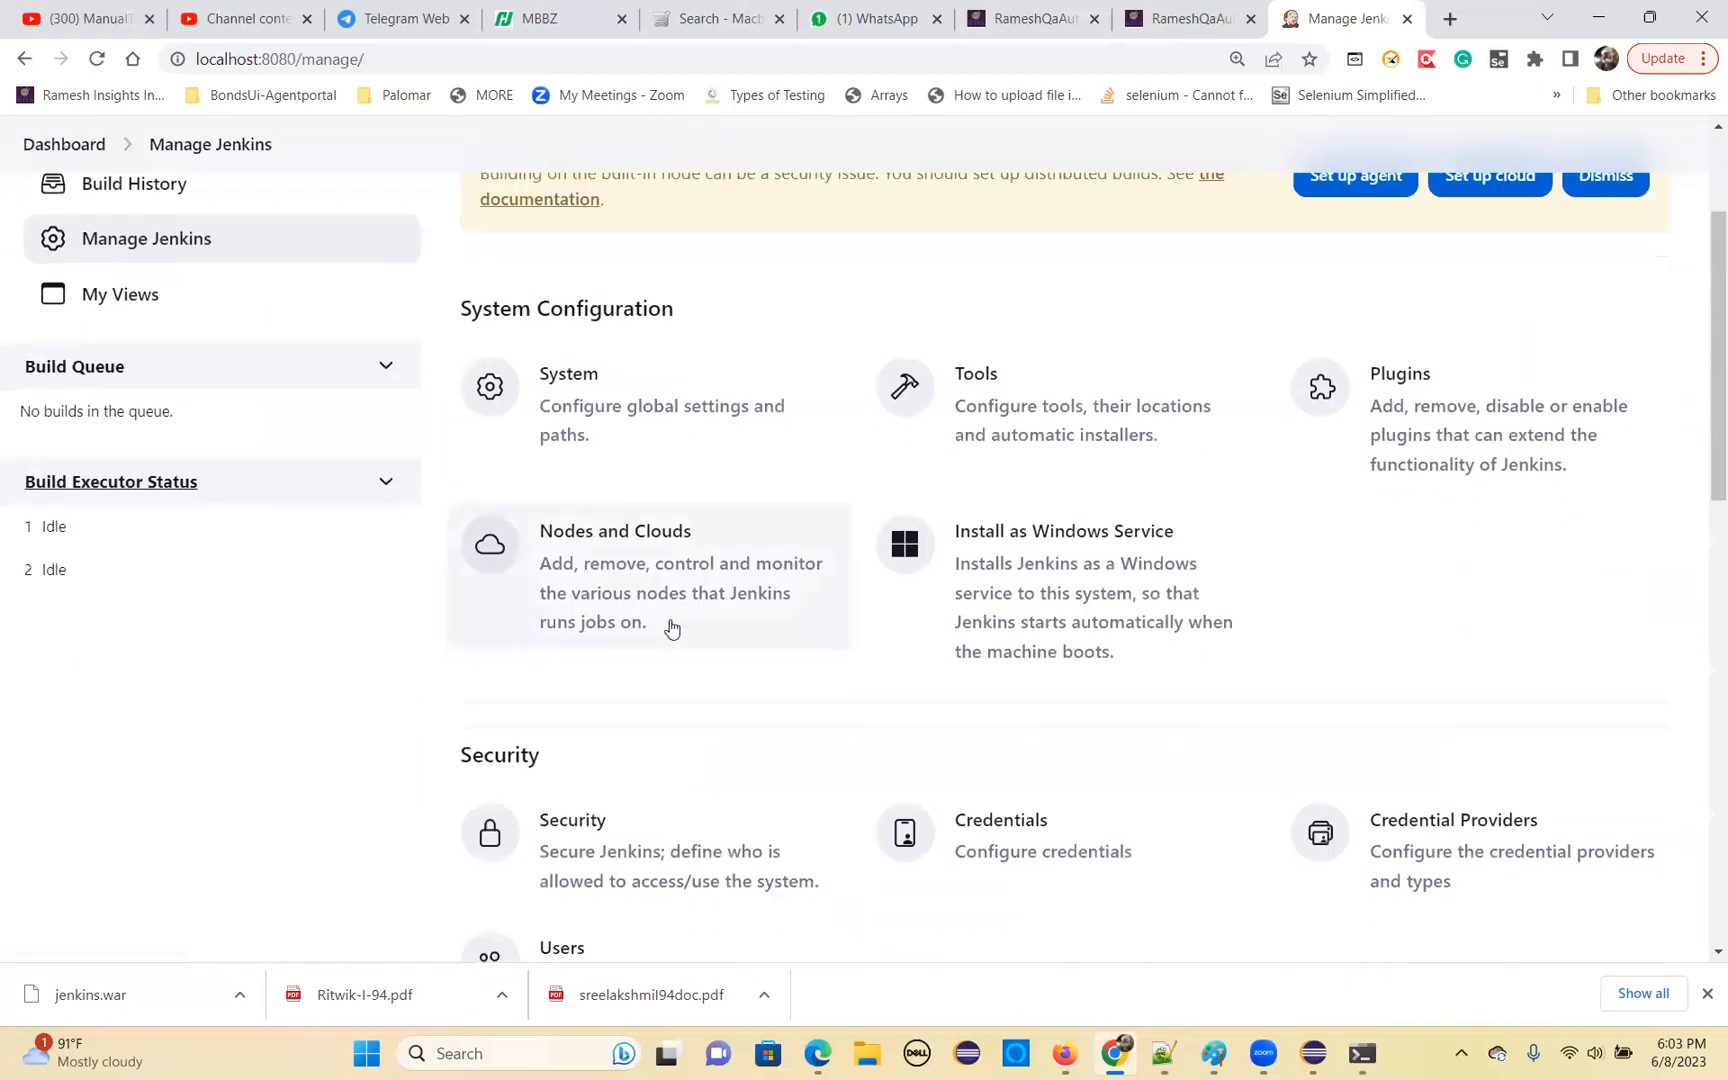
scroll(671, 627, "down", 3)
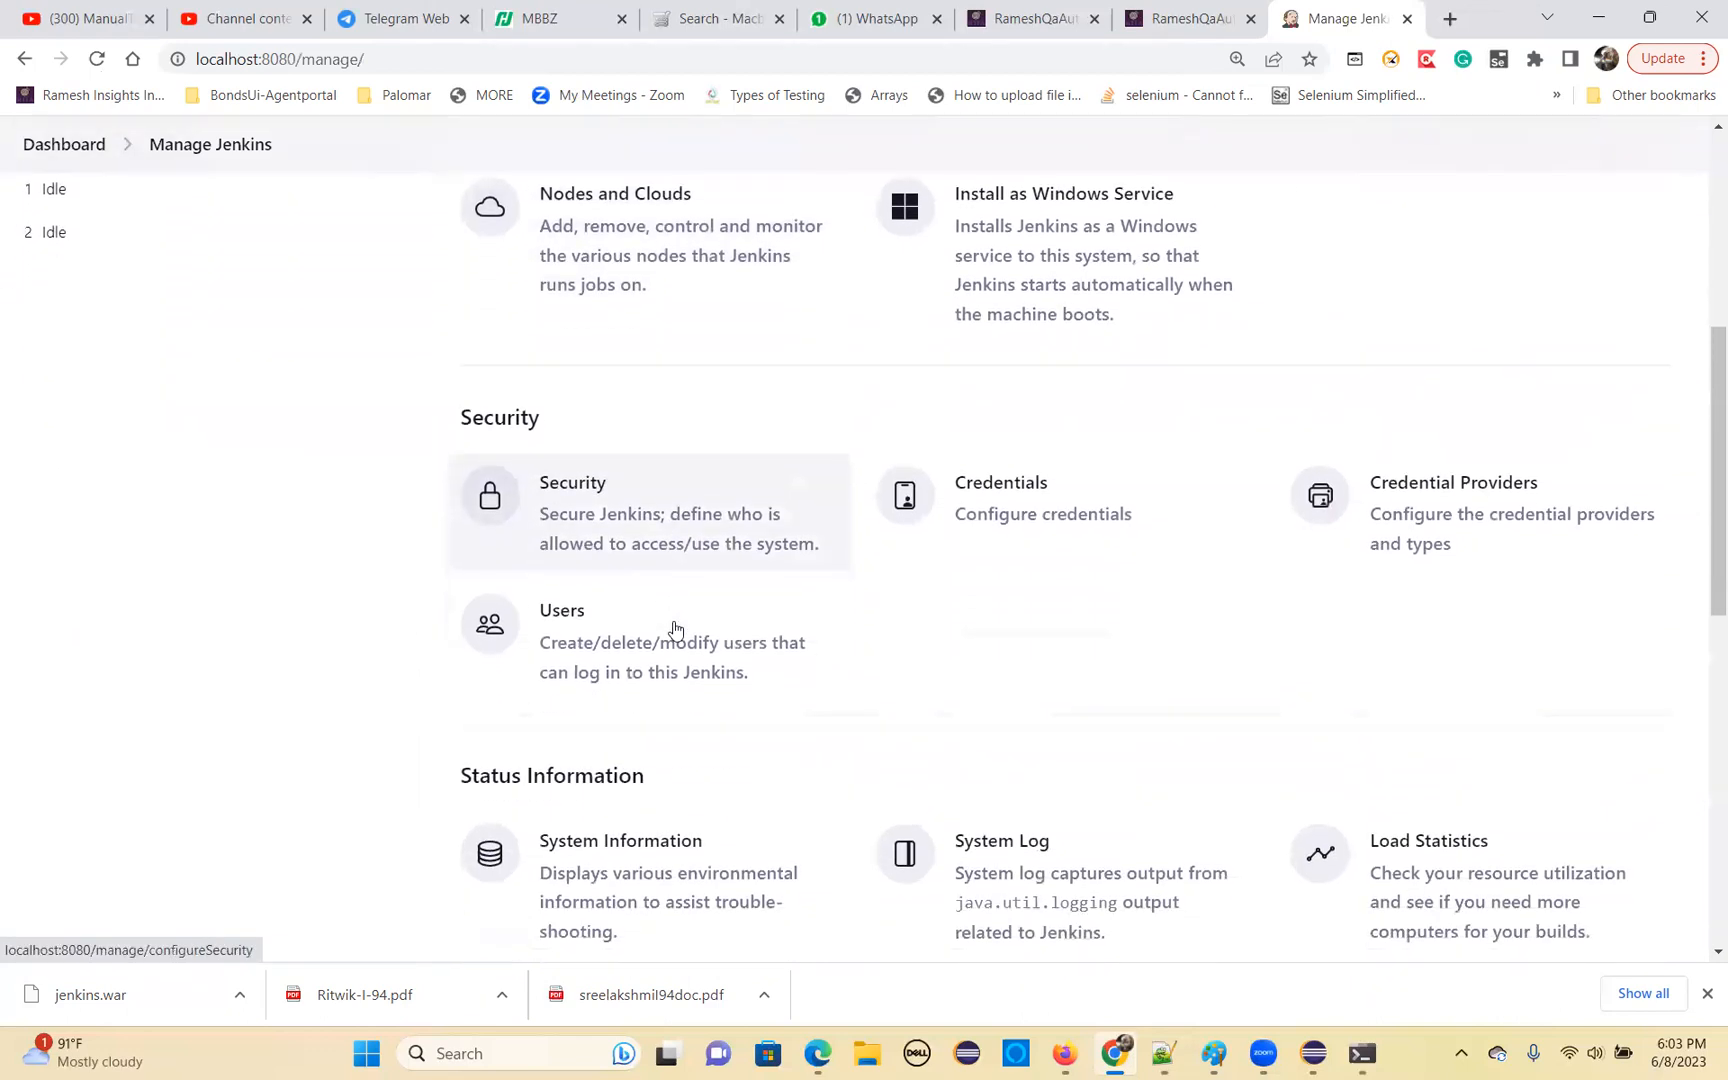
scroll(675, 628, "down", 2)
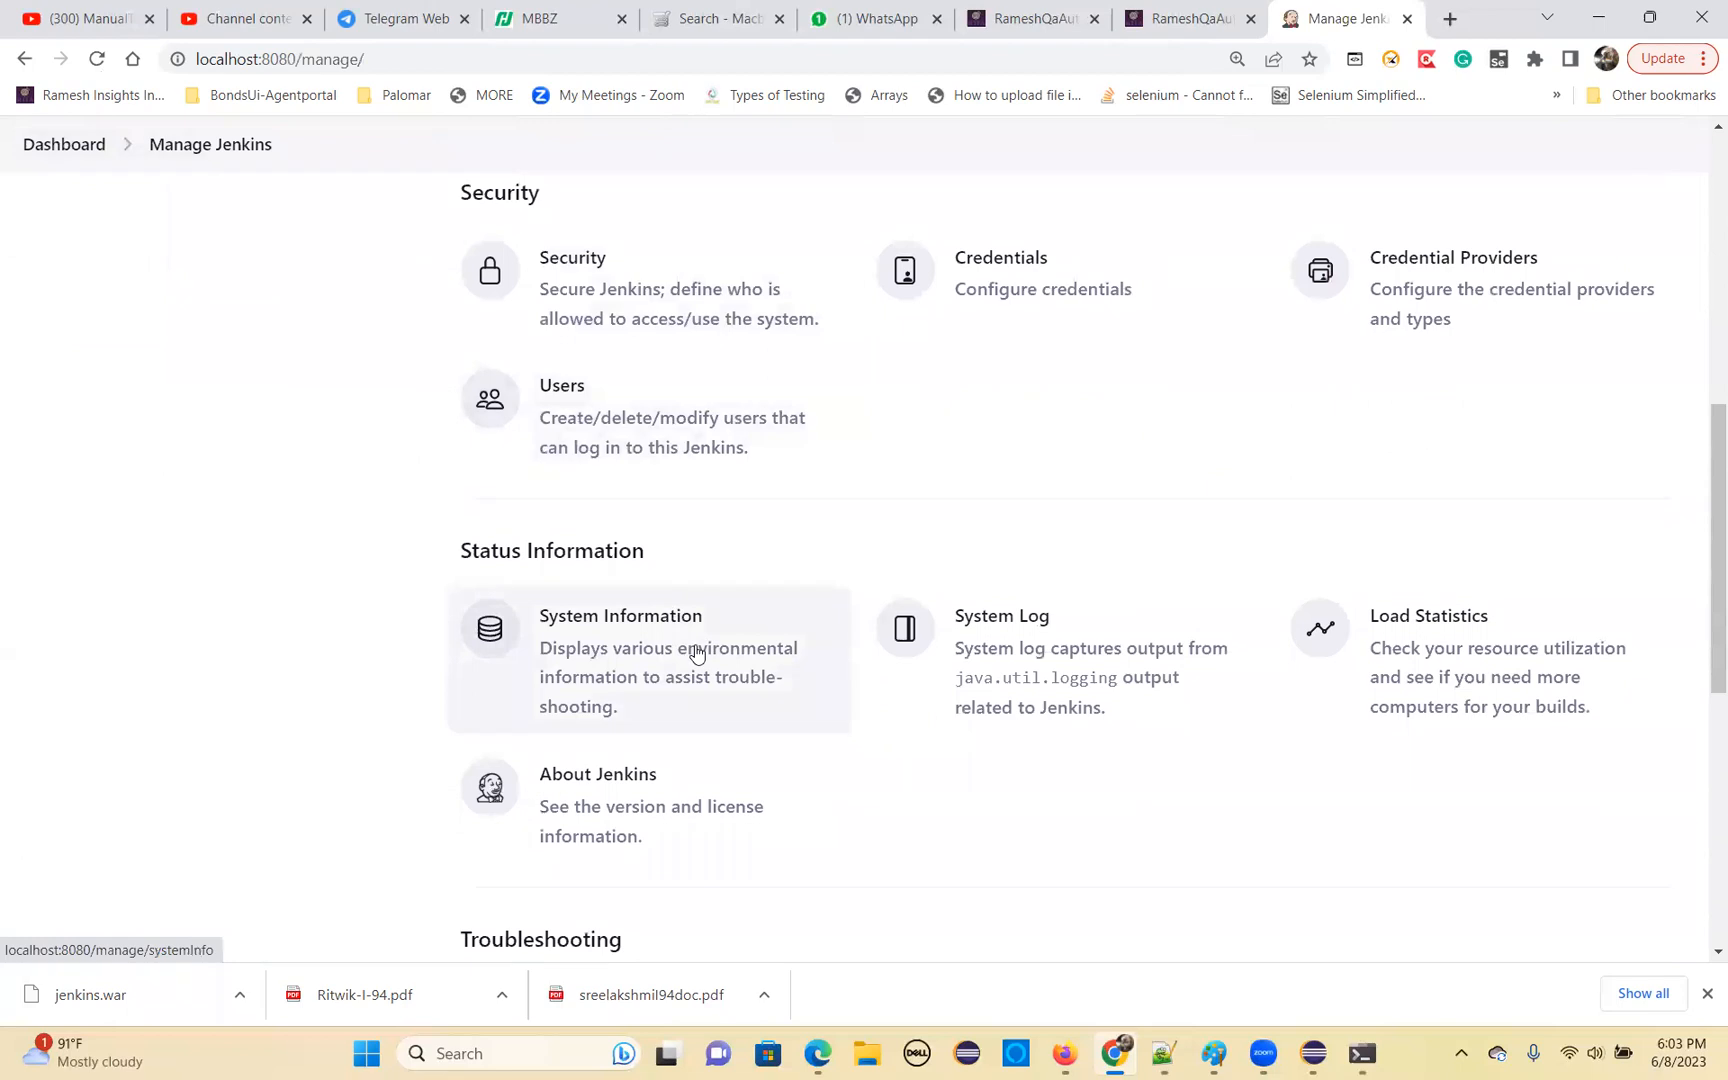
scroll(695, 652, "down", 2)
scroll(694, 650, "up", 9)
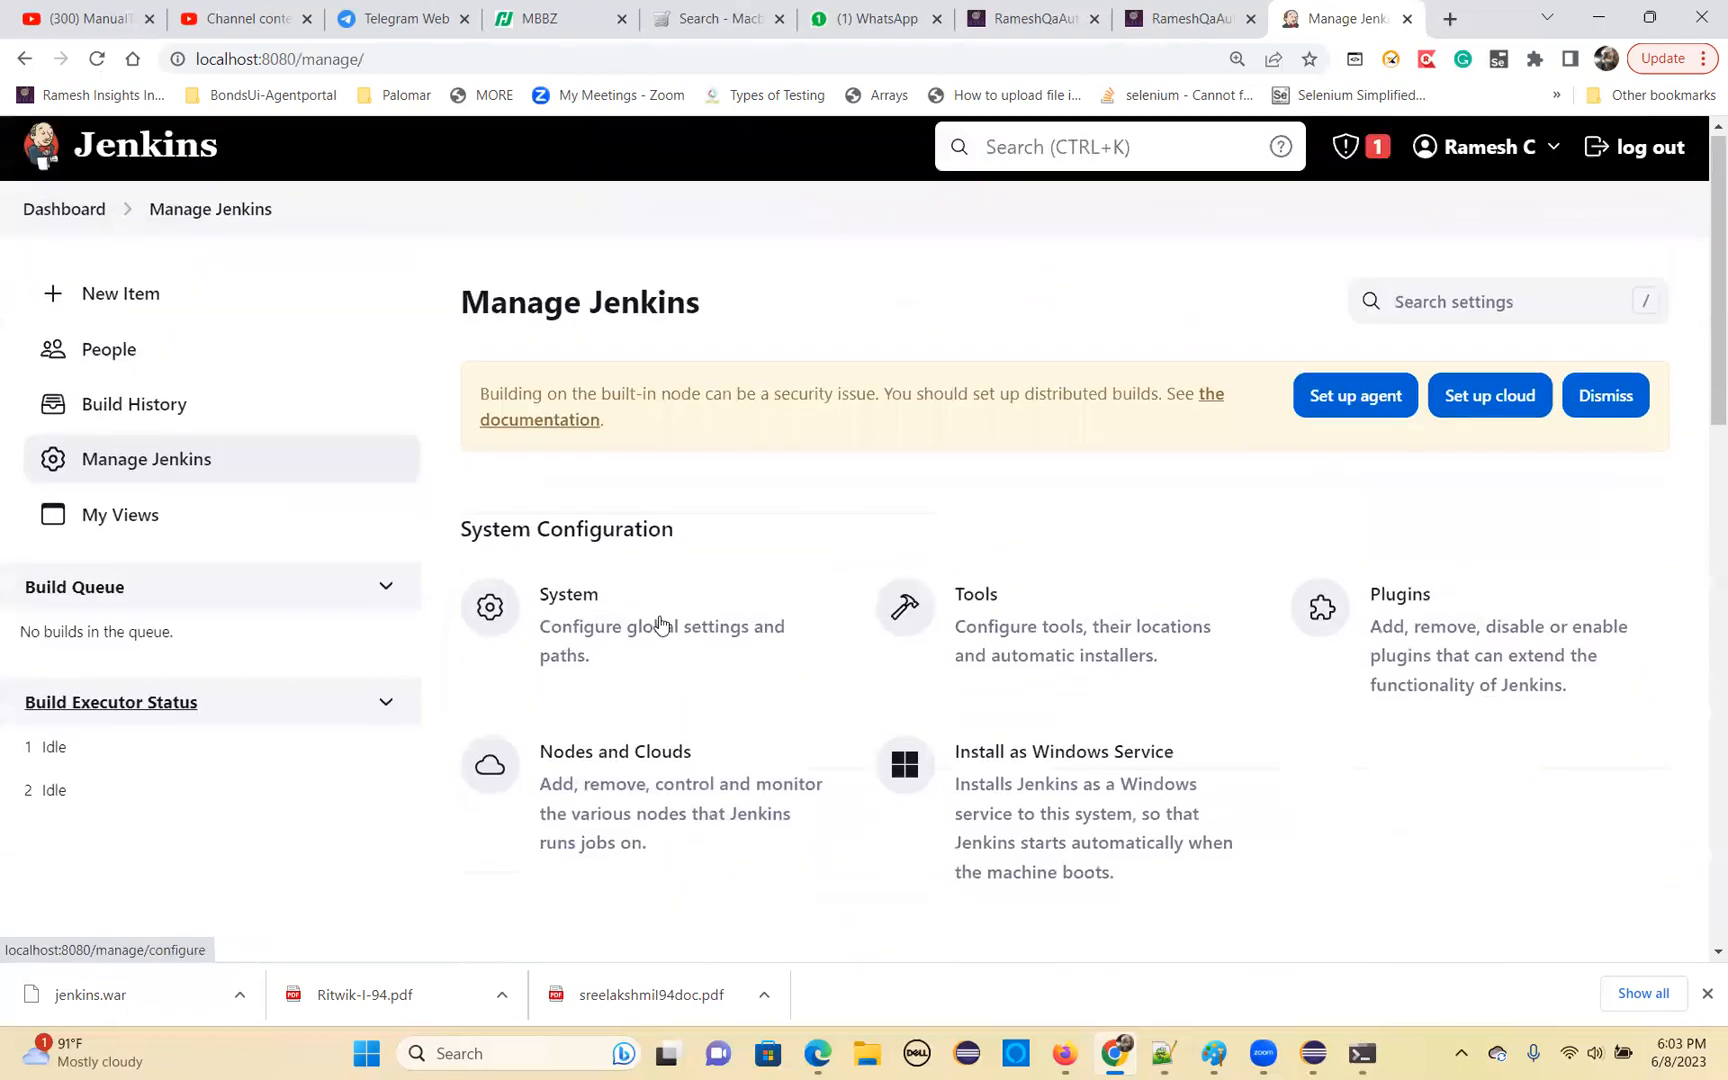
In the System configuration, enable global environment variables and add a variable named JAVA_HOME
left_click(571, 602)
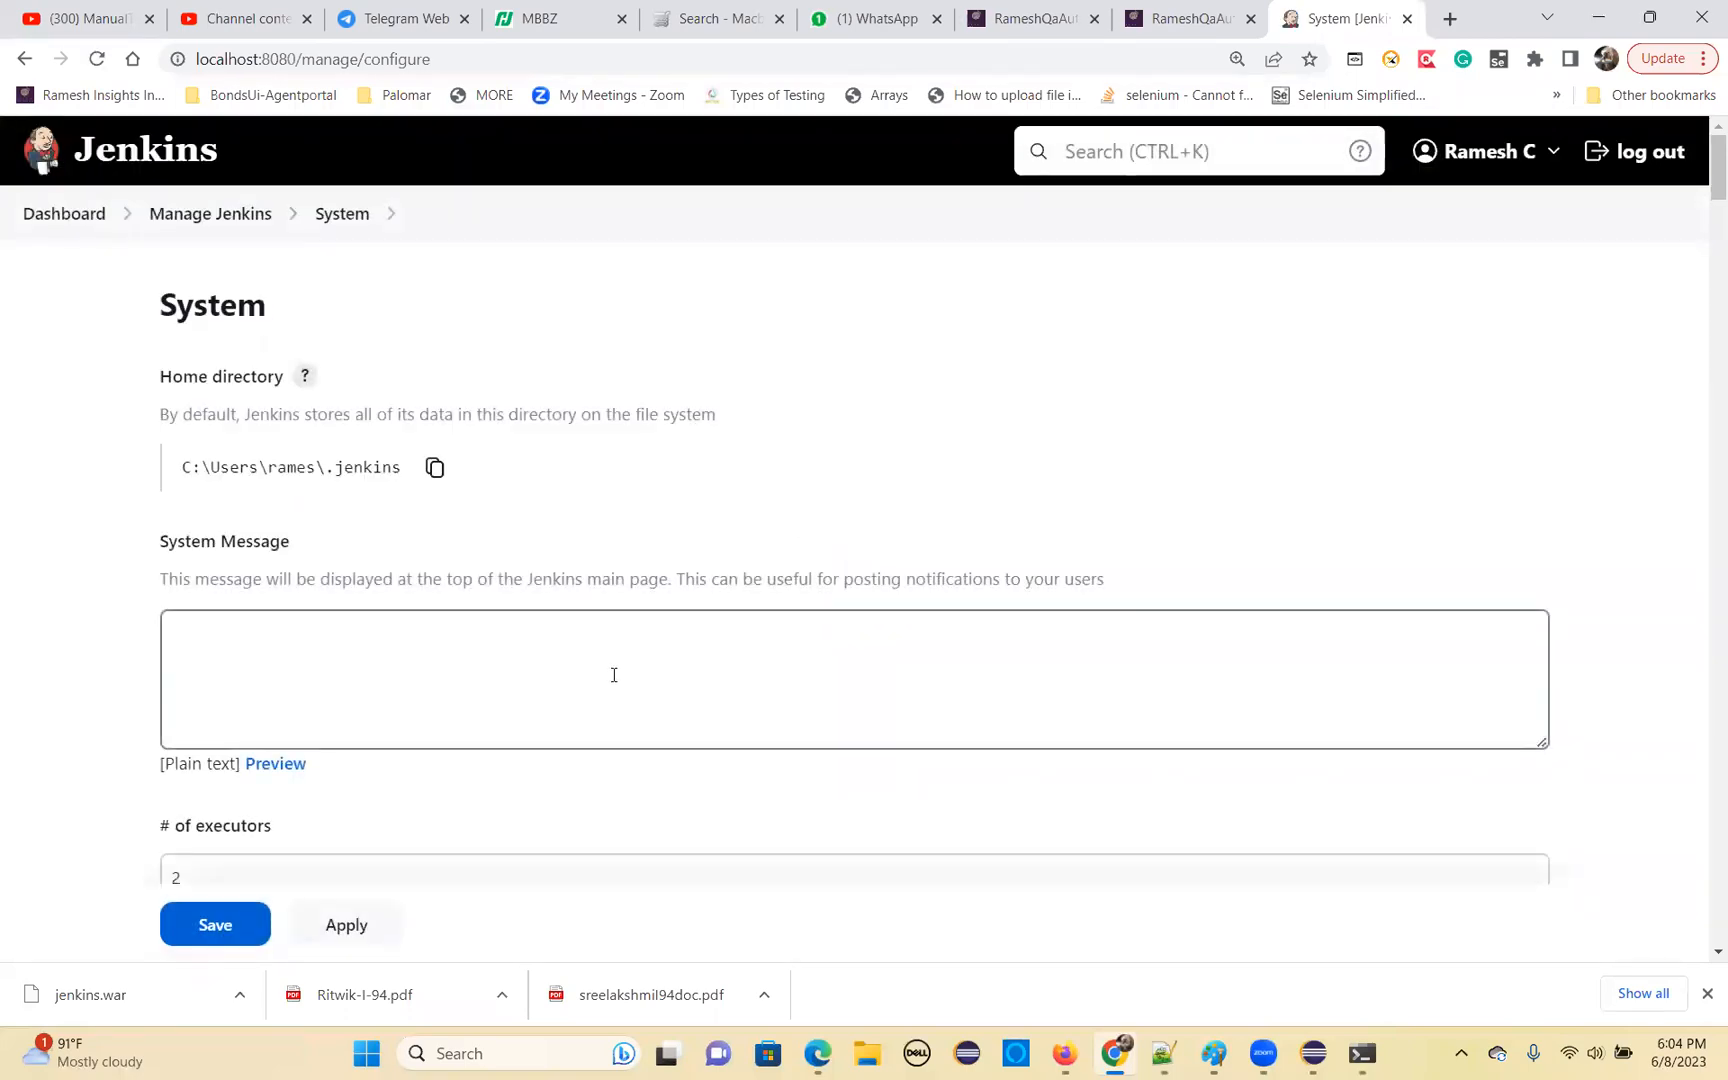
scroll(614, 675, "down", 8)
scroll(594, 708, "down", 5)
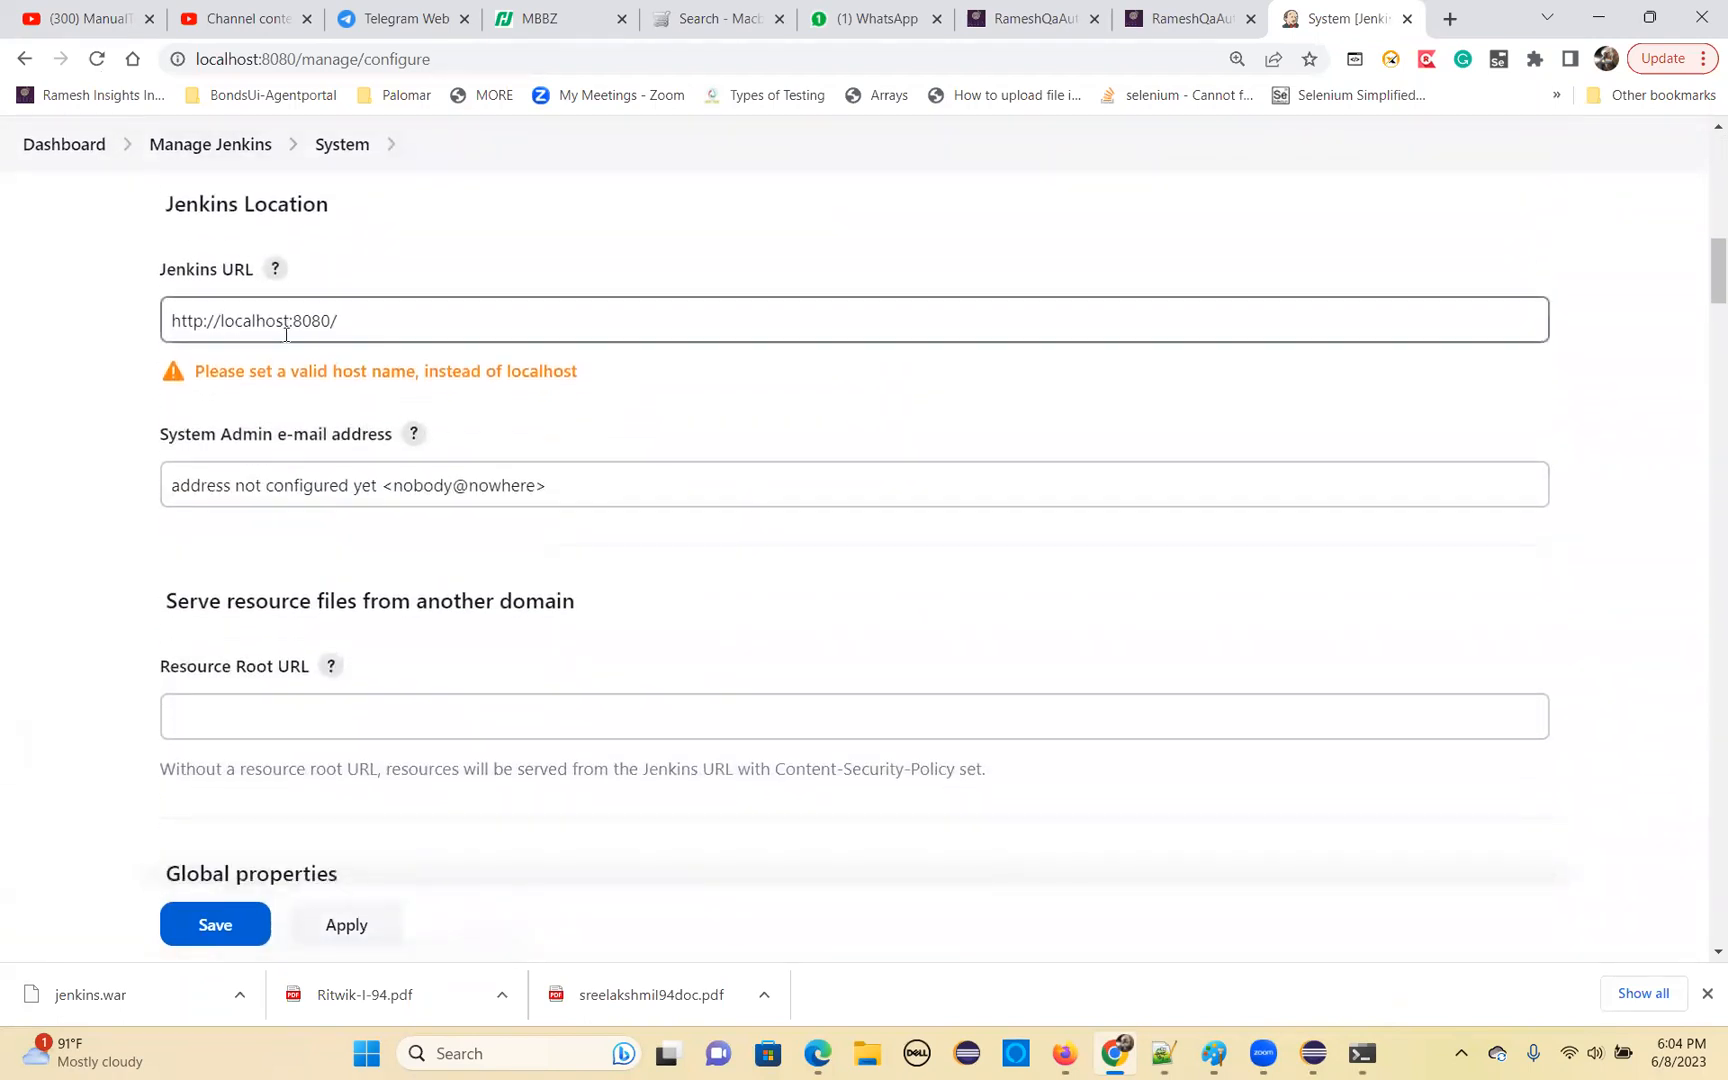
scroll(333, 635, "down", 1)
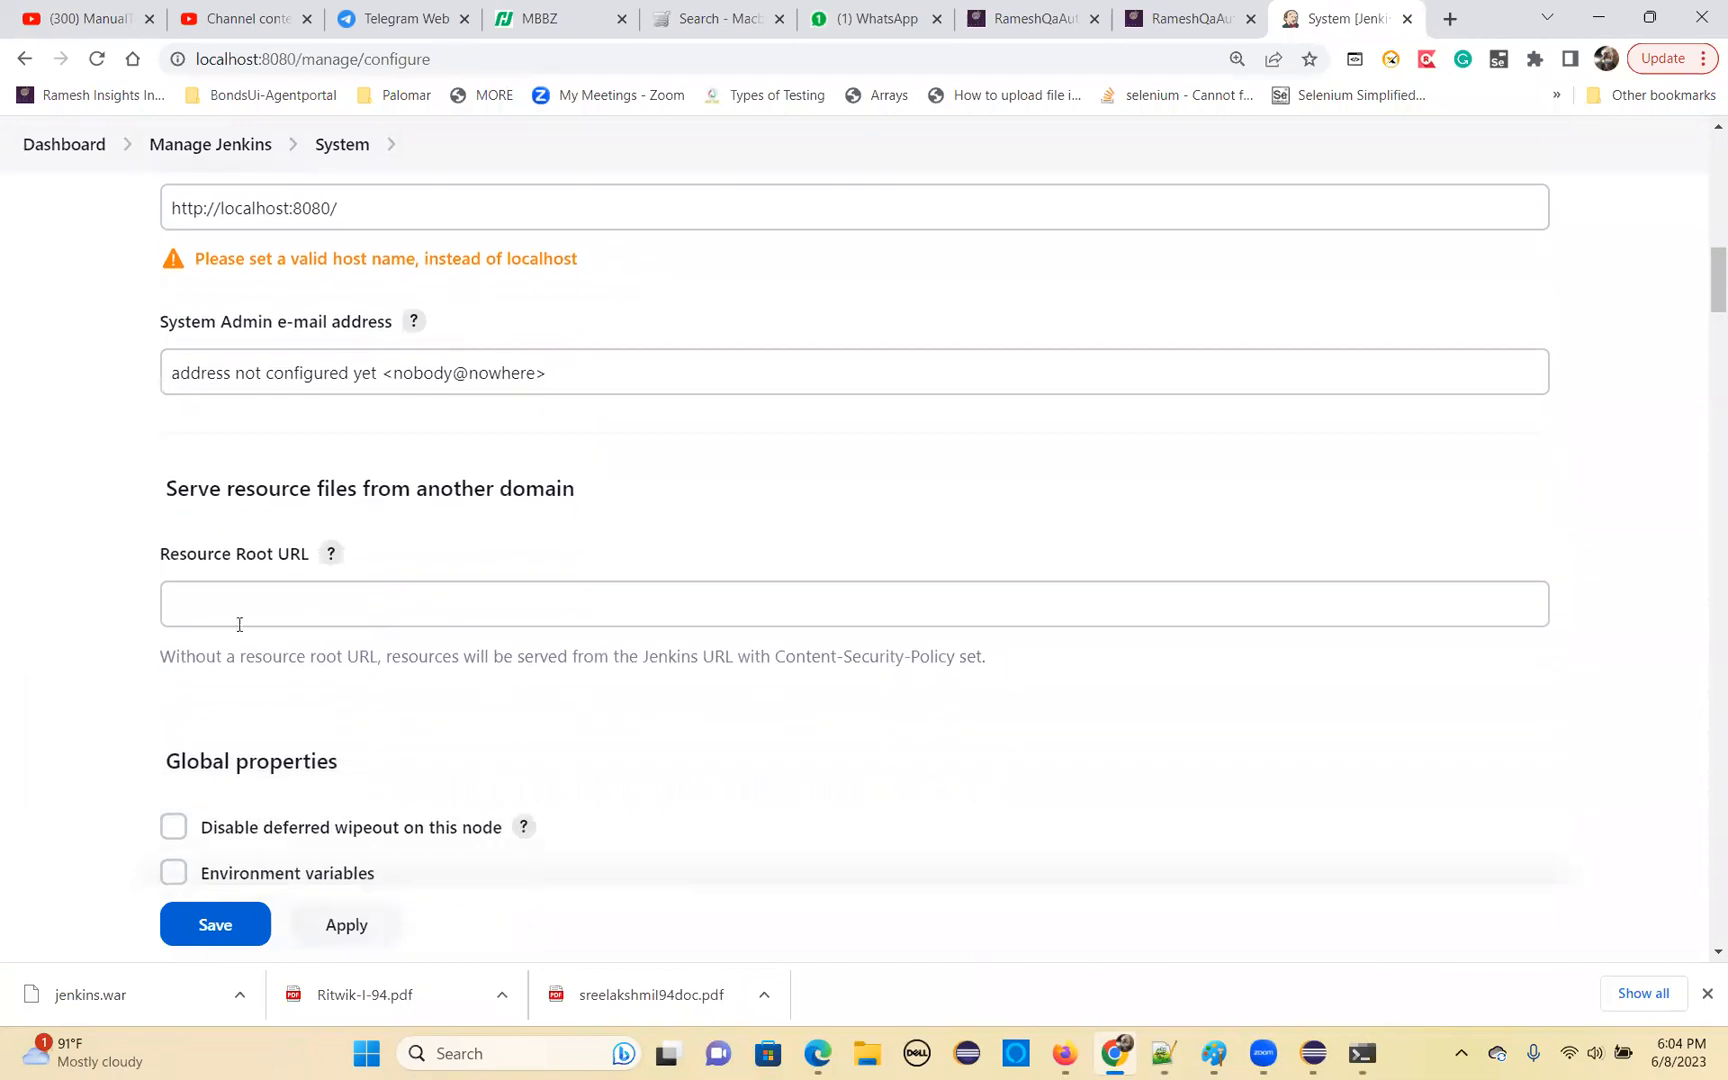
scroll(239, 624, "down", 2)
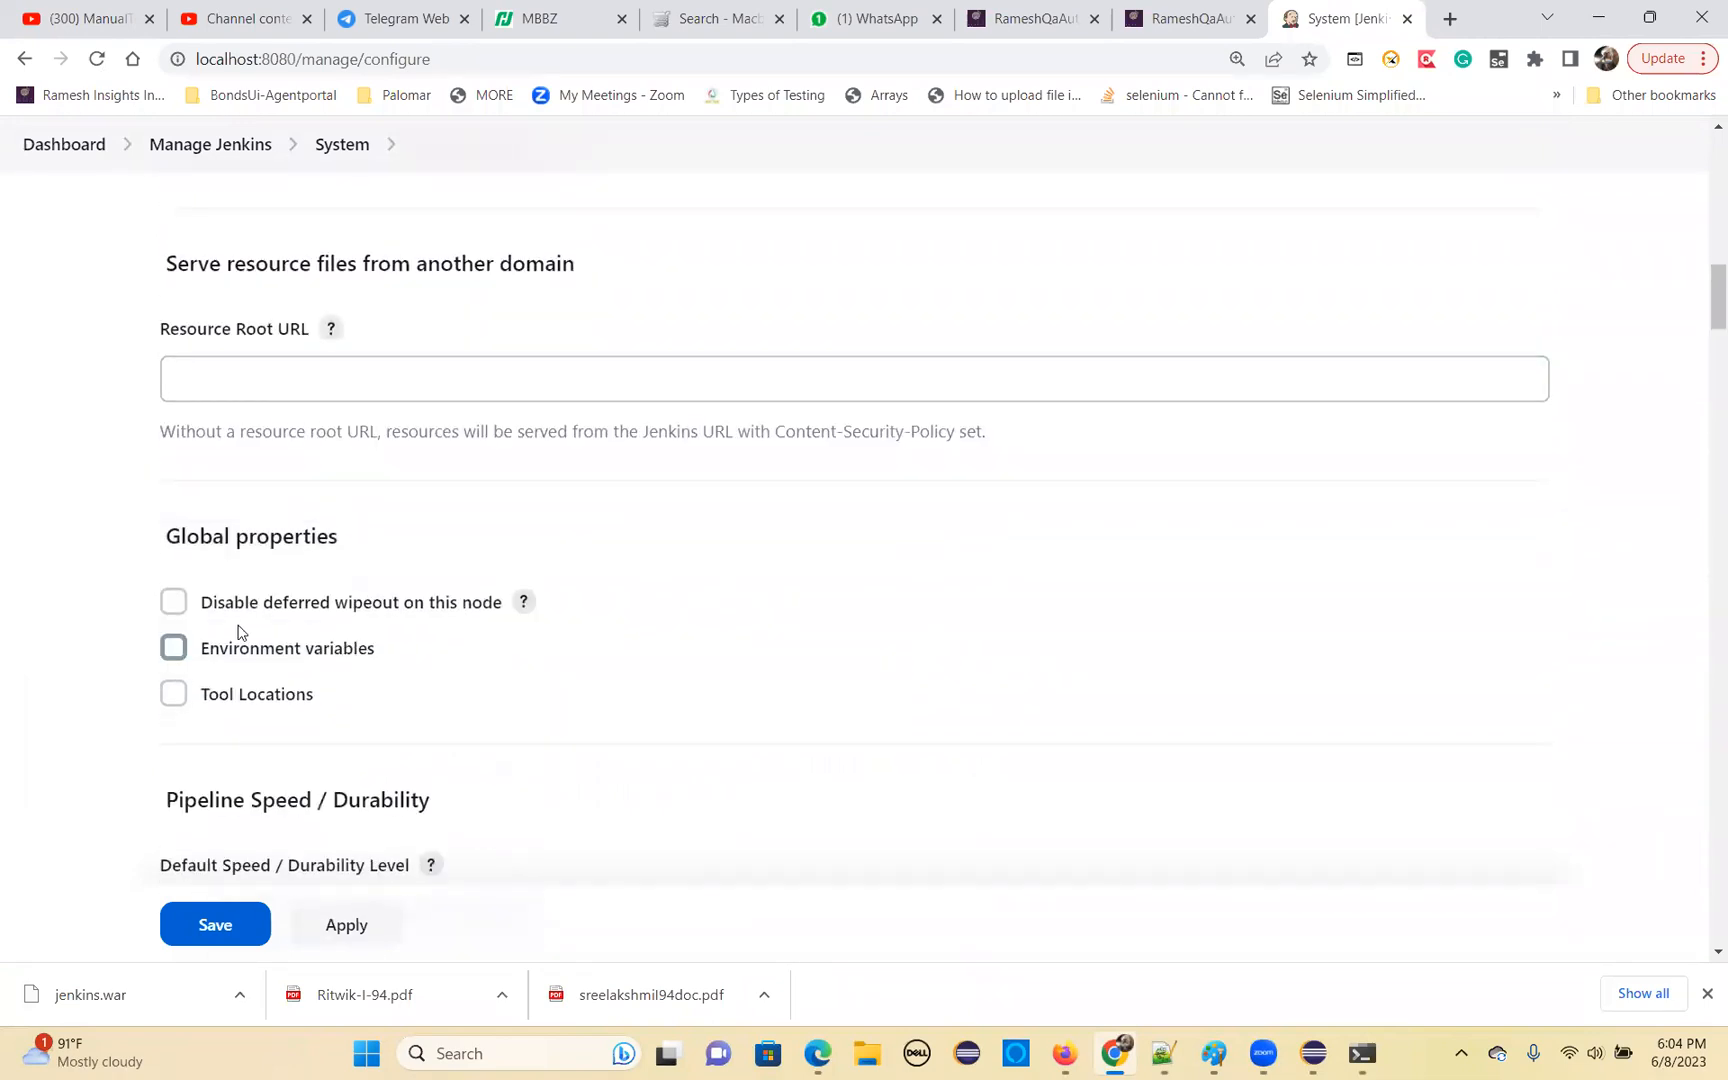
left_click(172, 650)
scroll(336, 698, "down", 1)
left_click(247, 620)
left_click(291, 699)
type("JAVA_HOME")
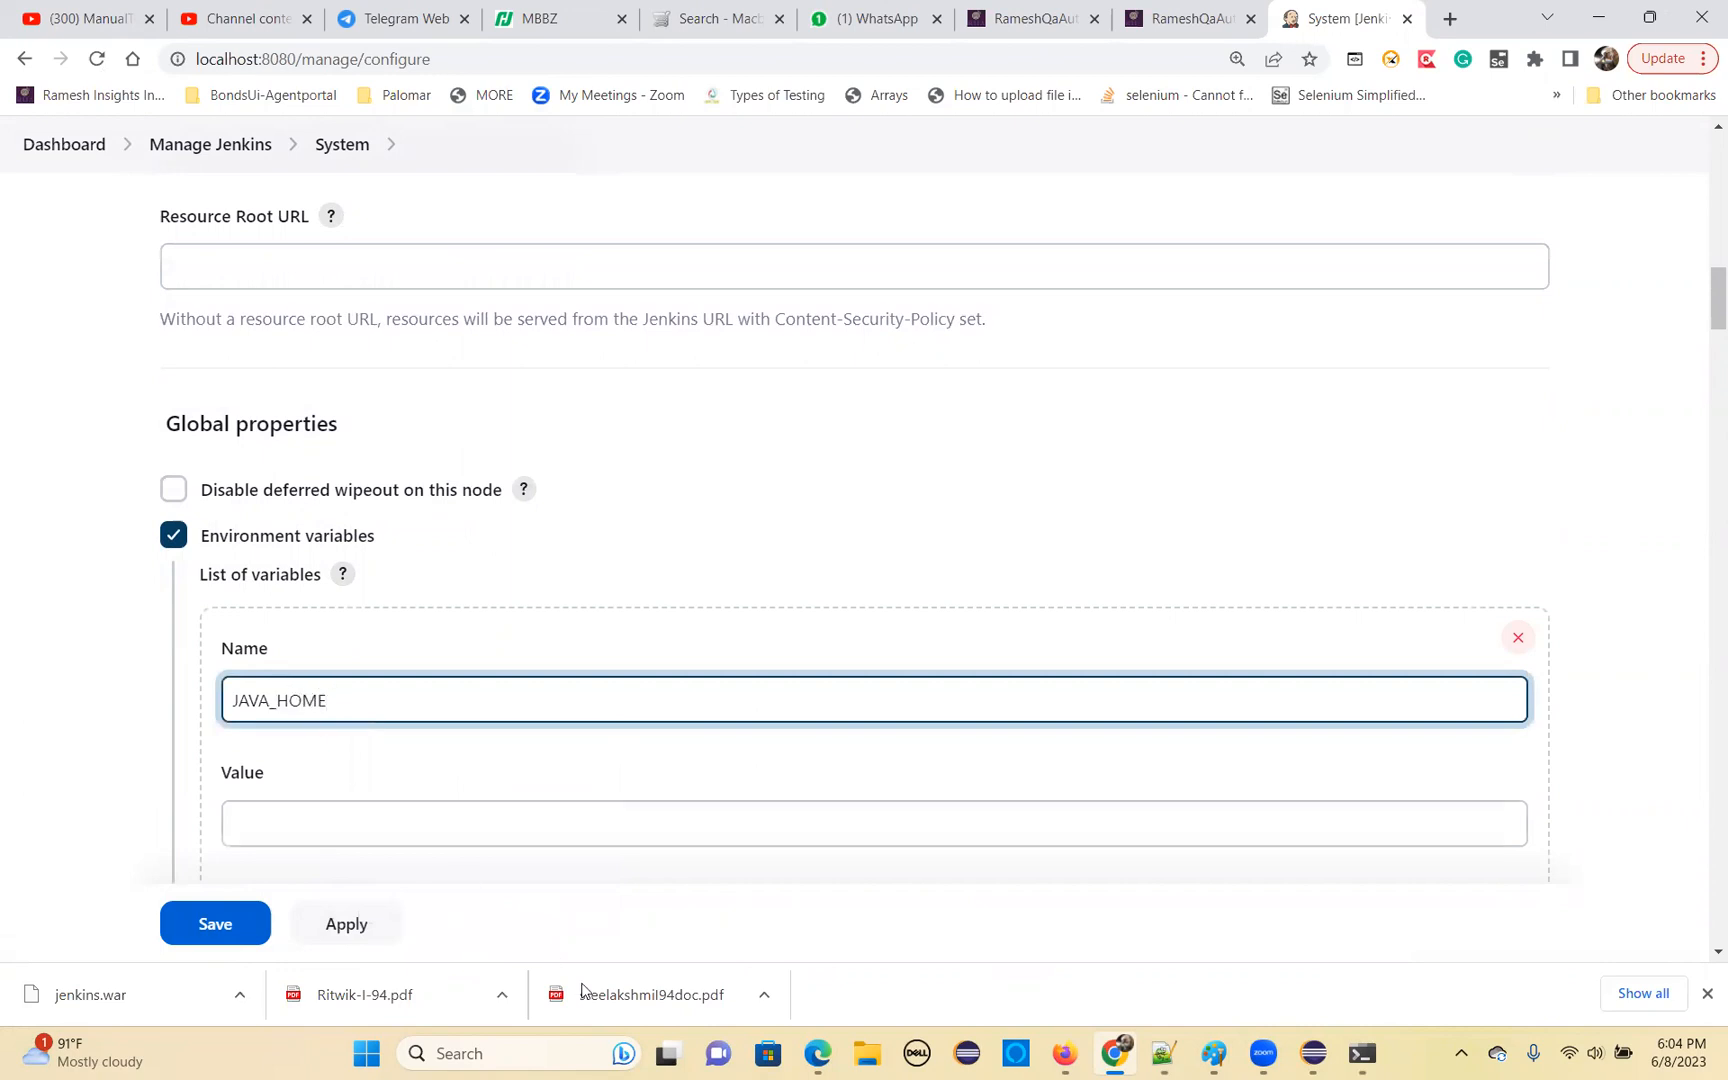
Switch to File Explorer, open C:\Program Files\Java\jdk-11.0.16.1 and copy its folder path
left_click(862, 1055)
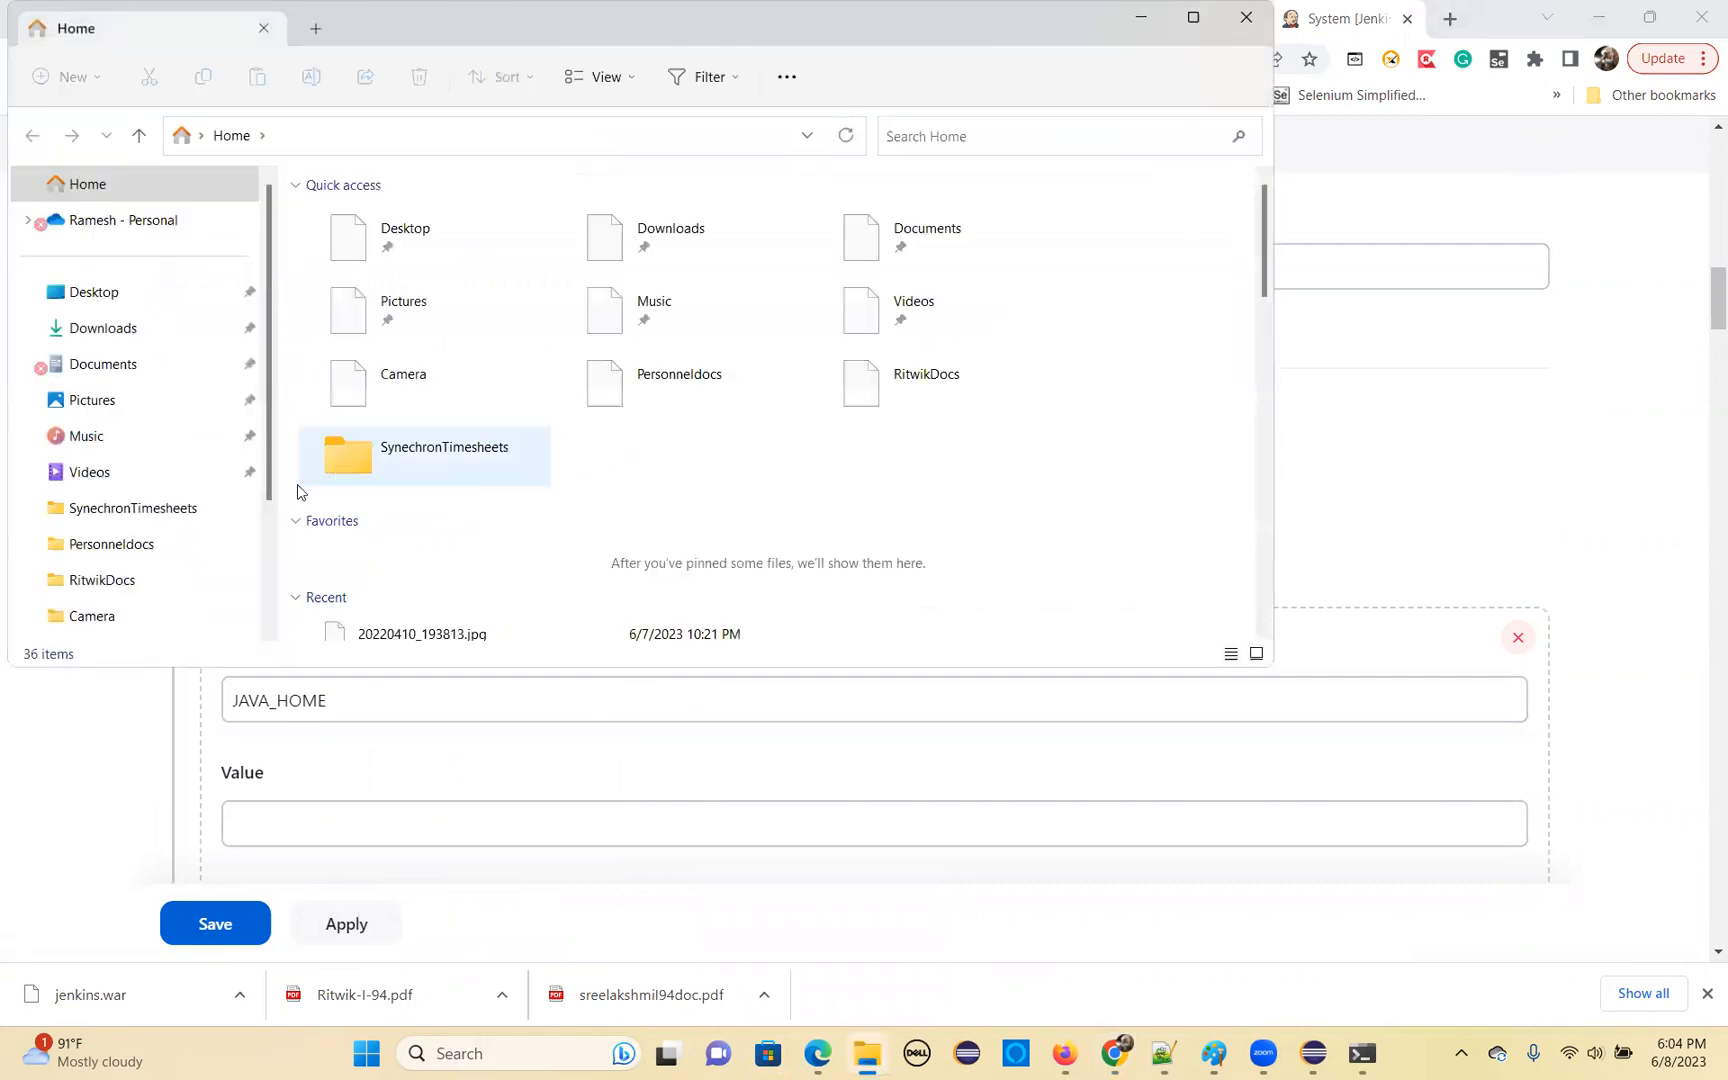
scroll(165, 532, "down", 3)
left_click(106, 581)
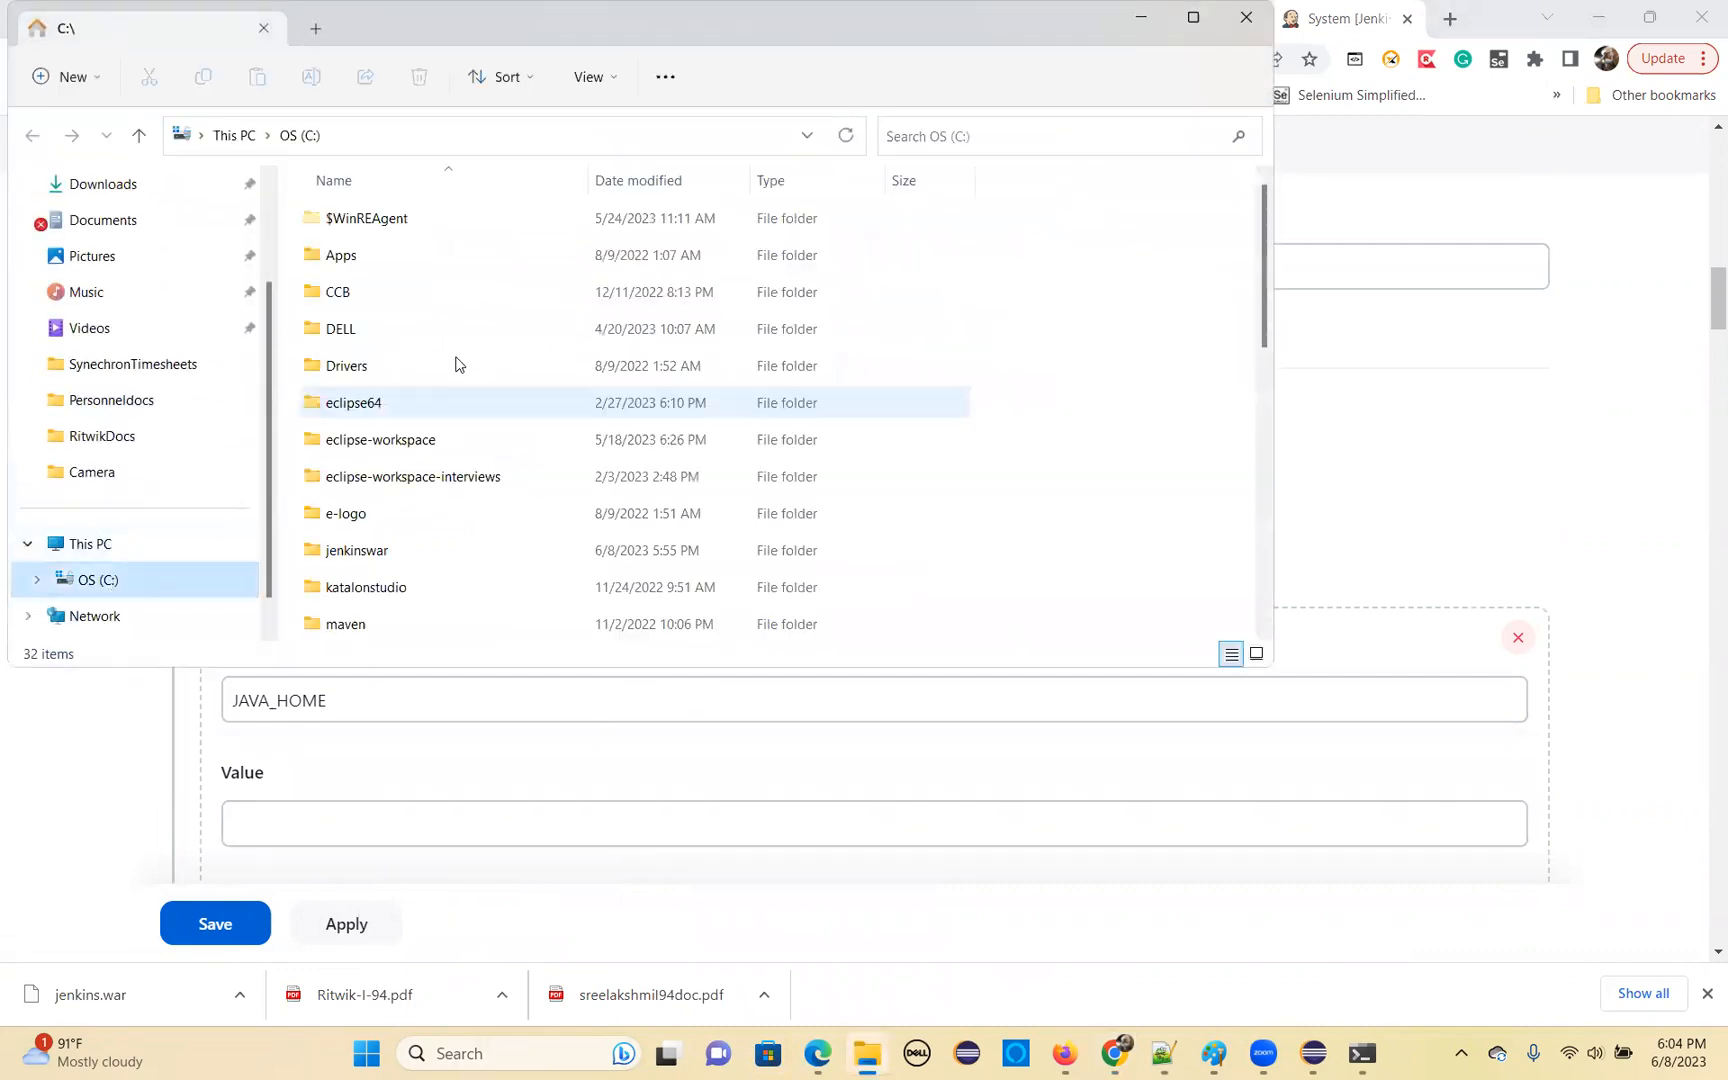
scroll(405, 486, "down", 3)
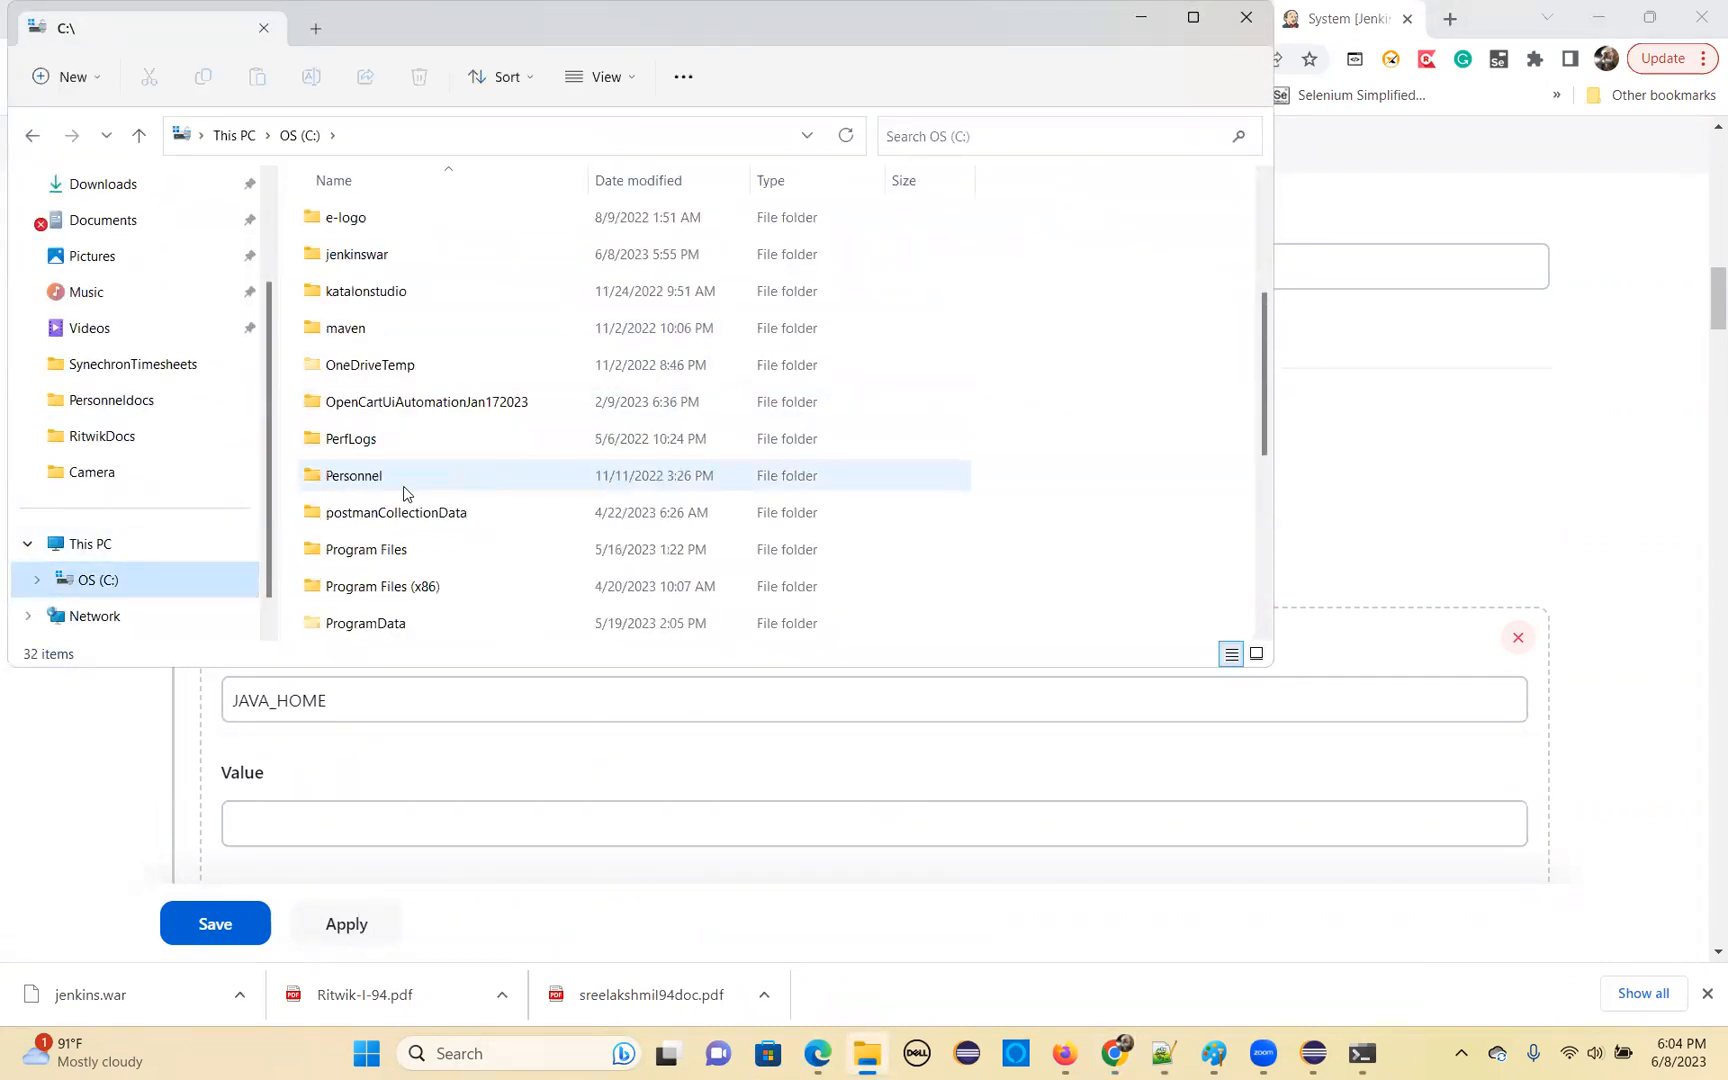
double_click(410, 560)
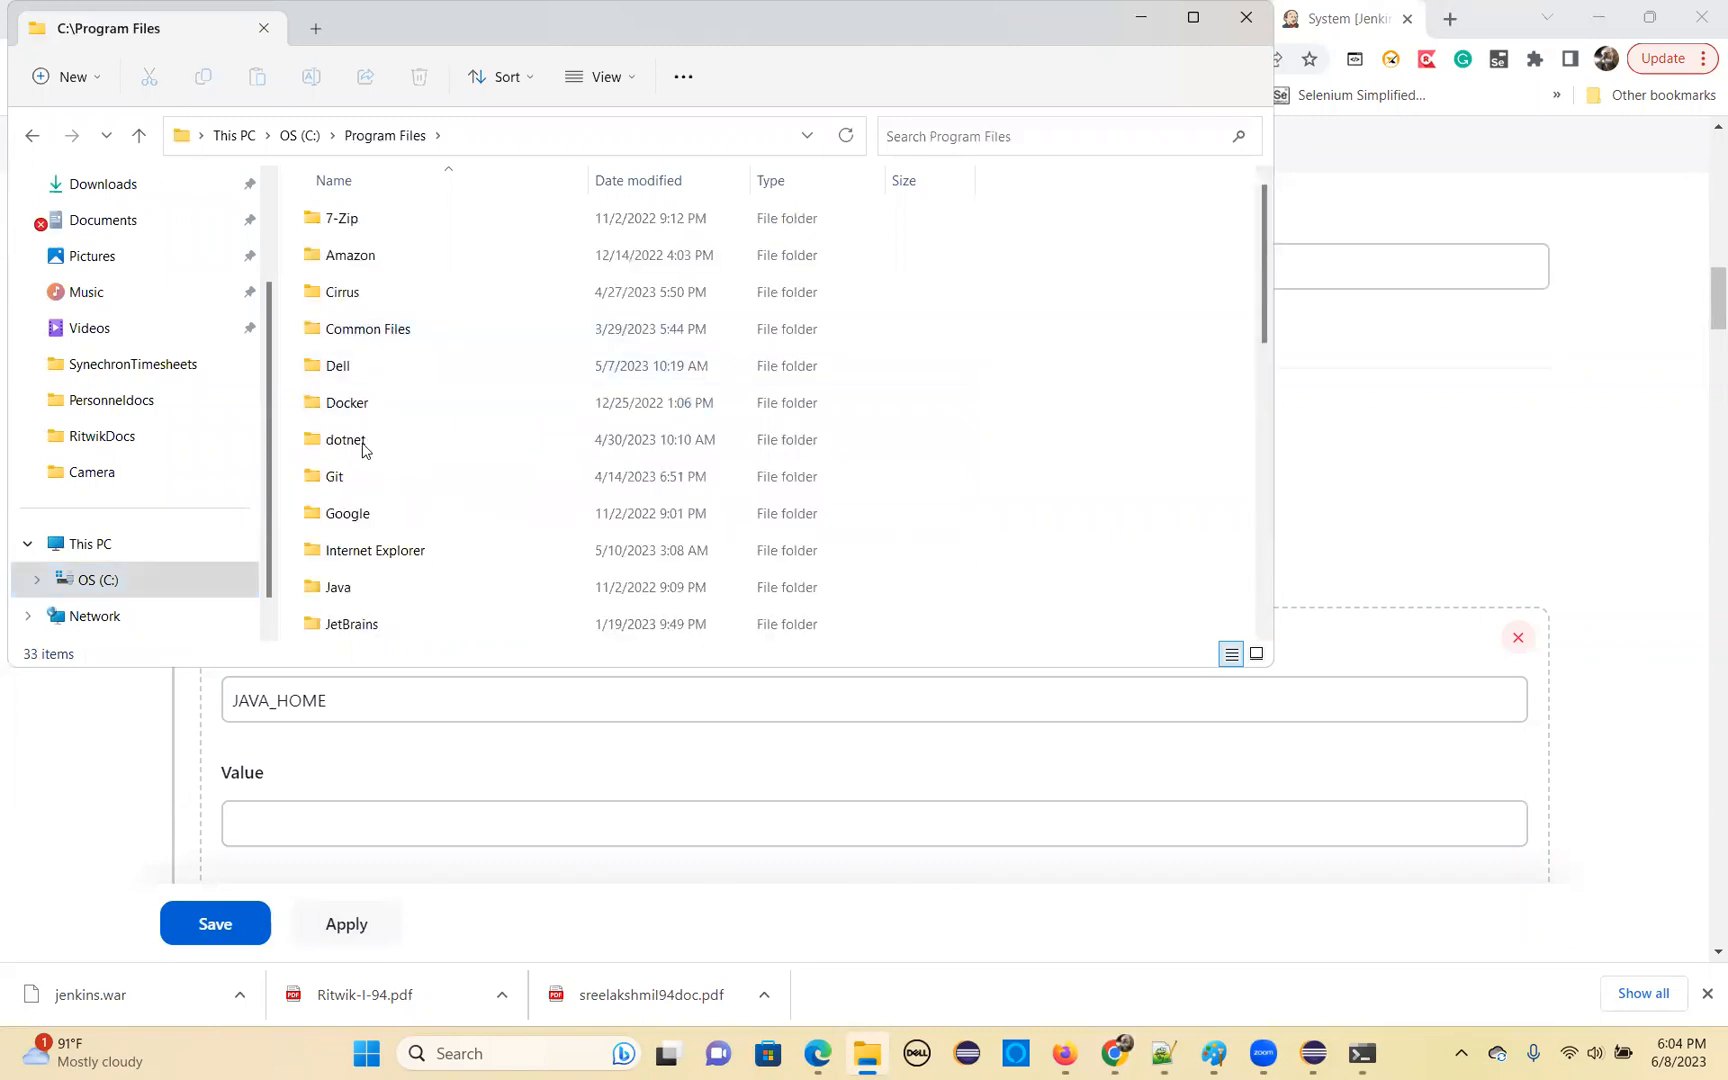
double_click(408, 589)
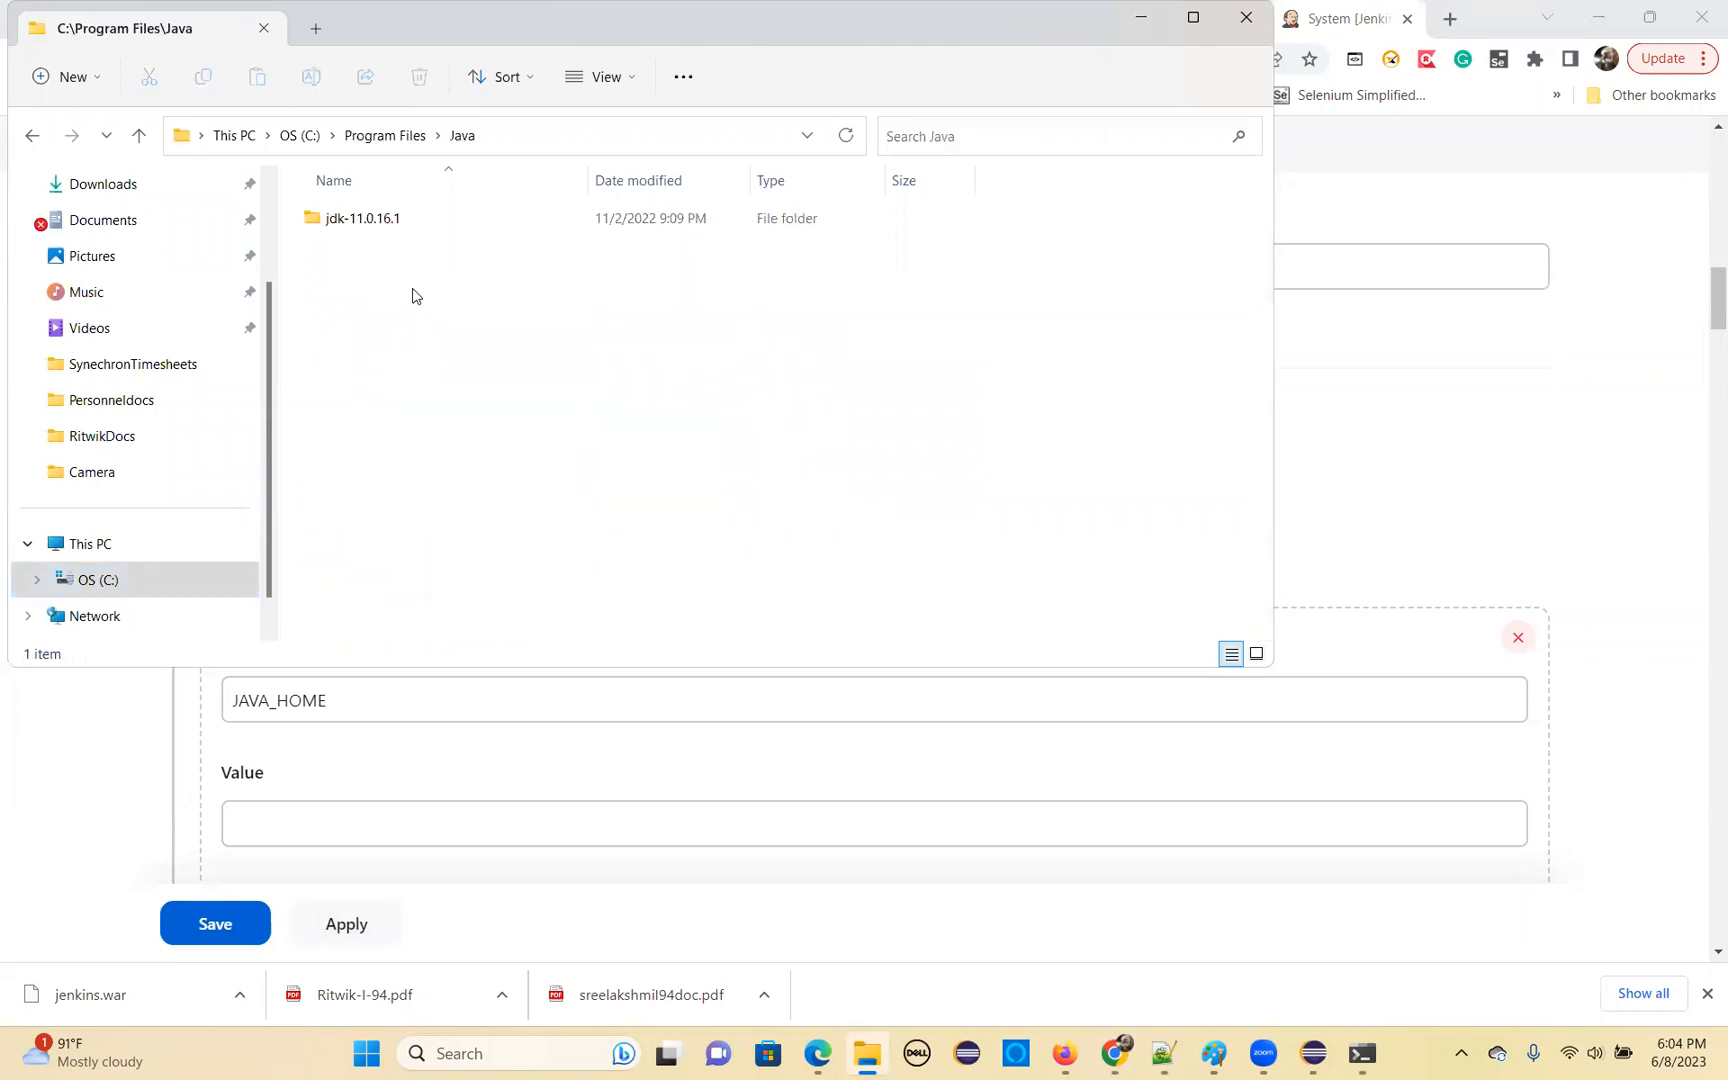
double_click(392, 220)
left_click(639, 143)
key("ctrl+c")
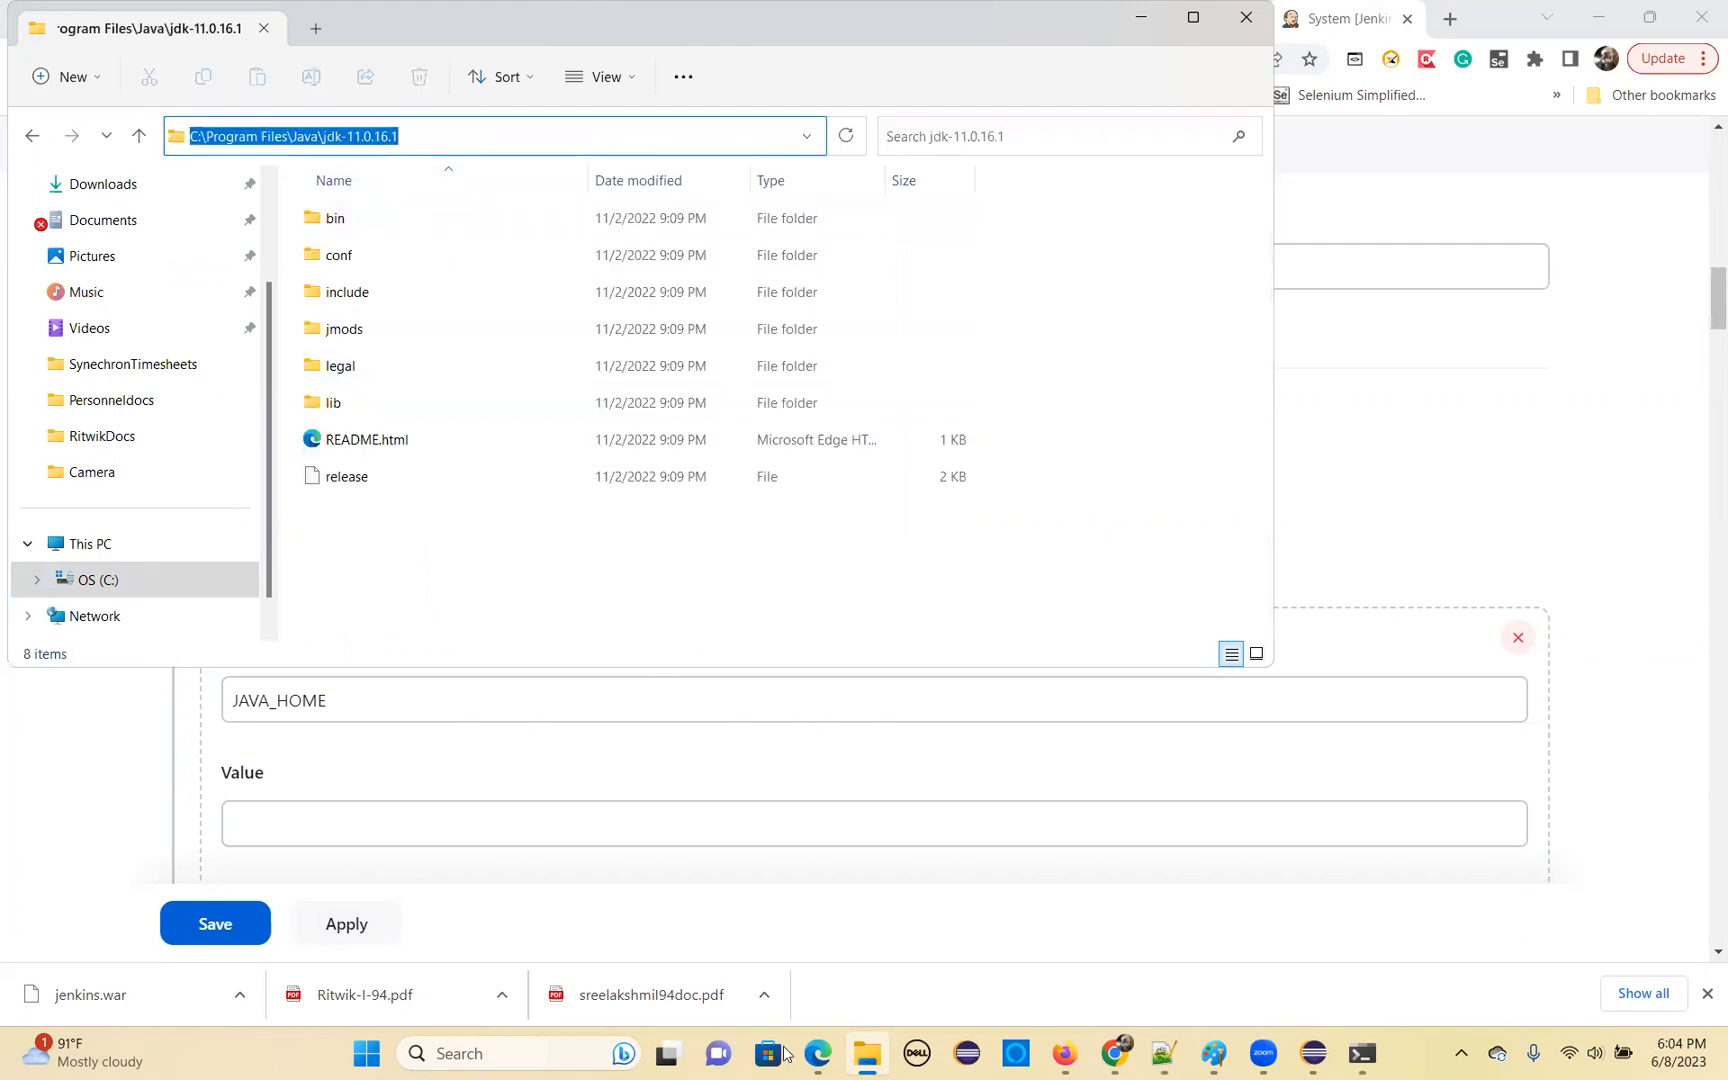
Back in the Jenkins System page, set the JAVA_HOME value to C:\Program Files\Java\jdk-11.0.16.1
left_click(1115, 1053)
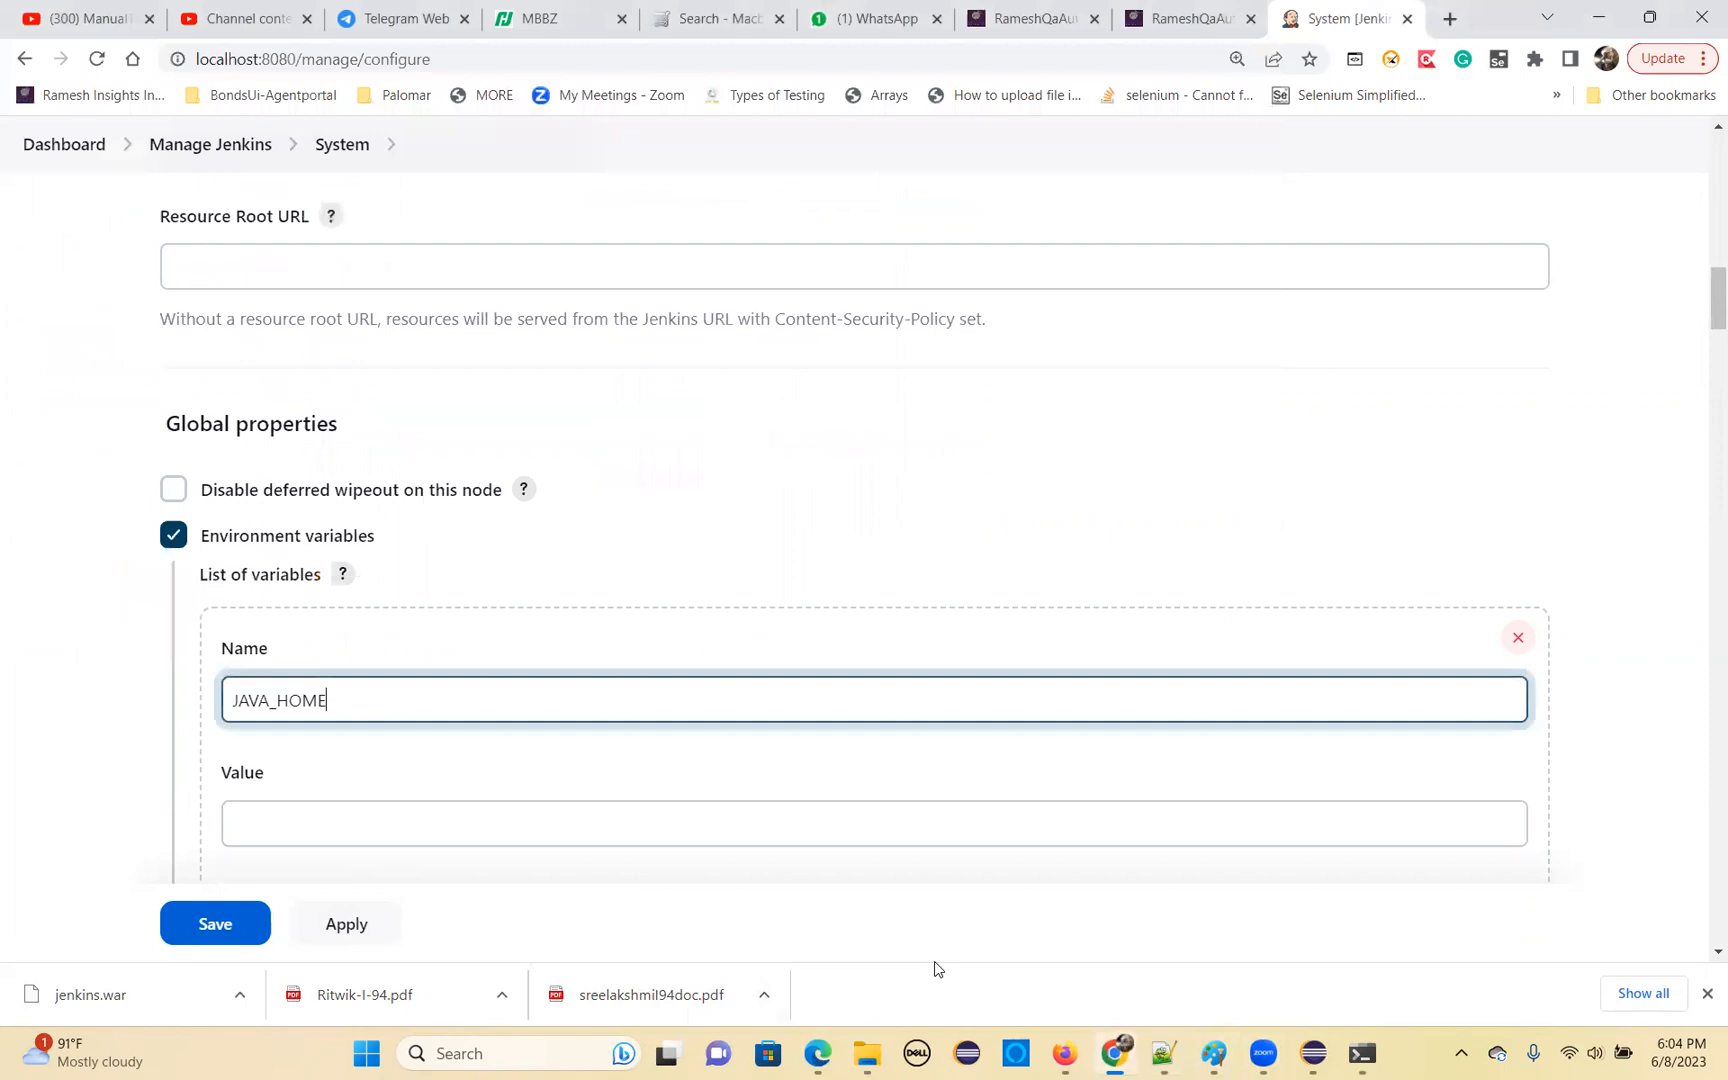
left_click(270, 810)
key("ctrl+v")
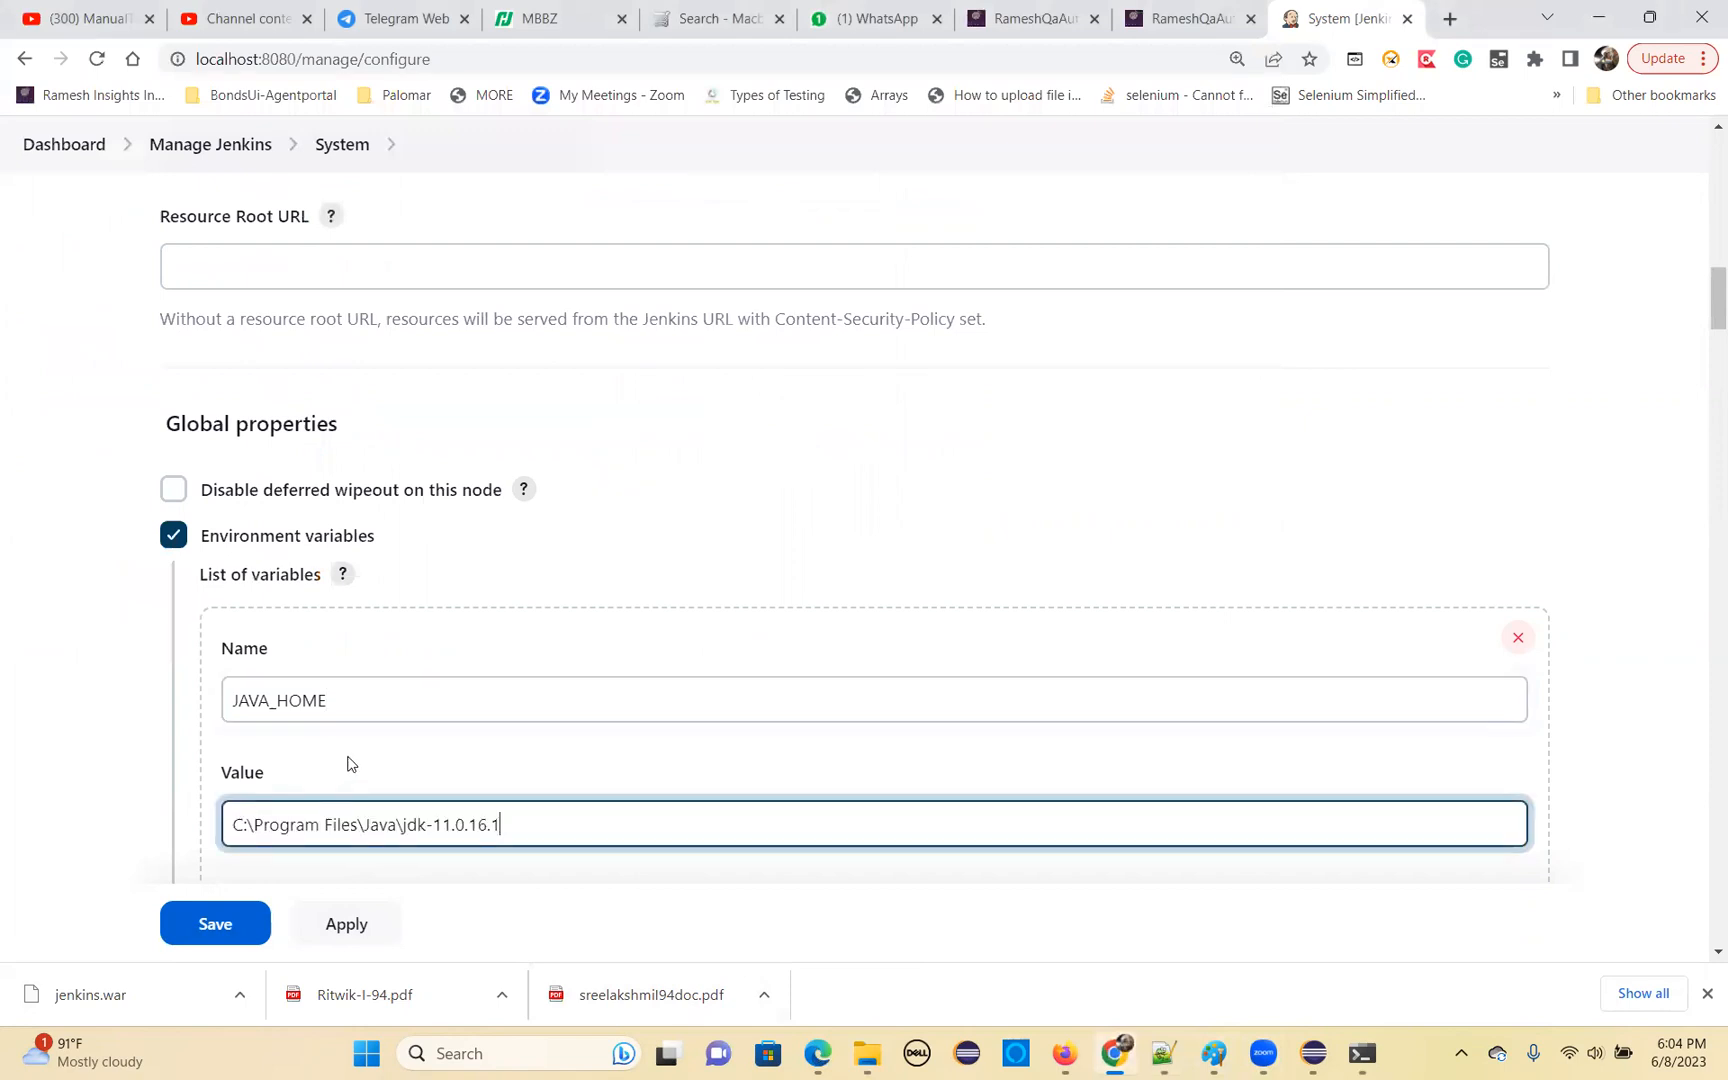
Enable the Timestamper for all Pipeline builds
scroll(474, 737, "down", 6)
scroll(474, 737, "down", 8)
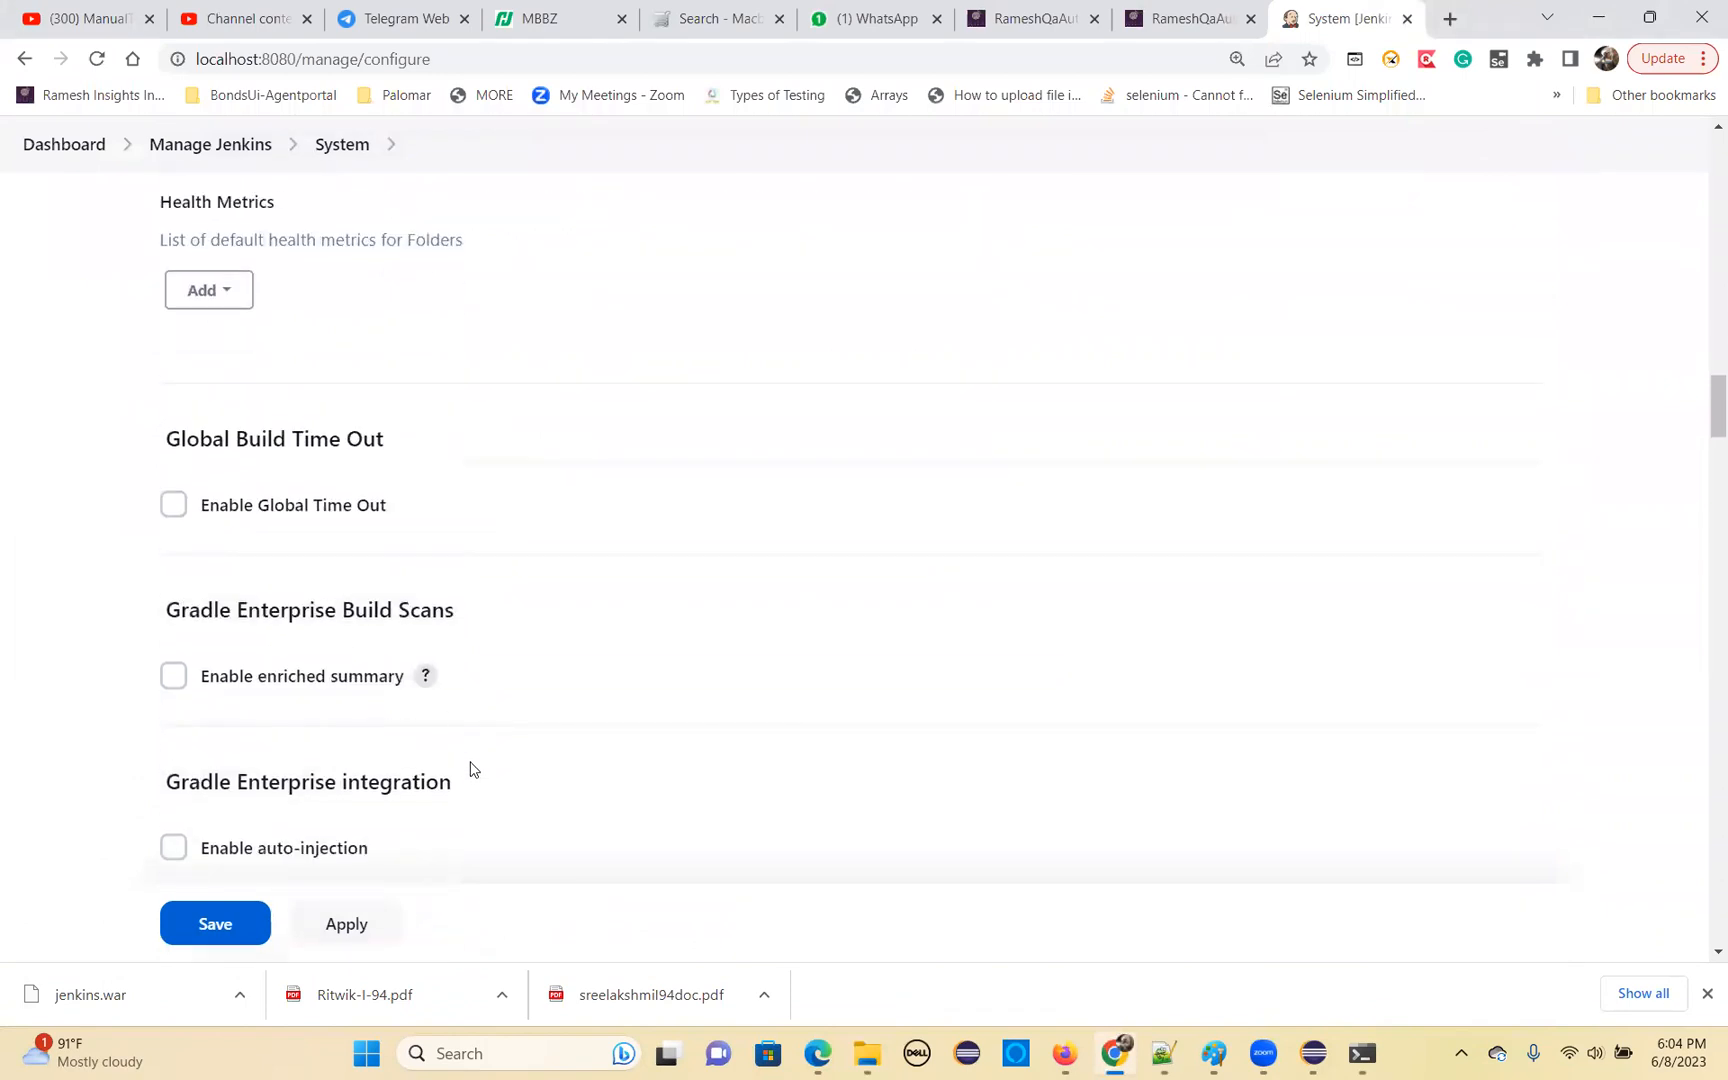
scroll(470, 768, "down", 3)
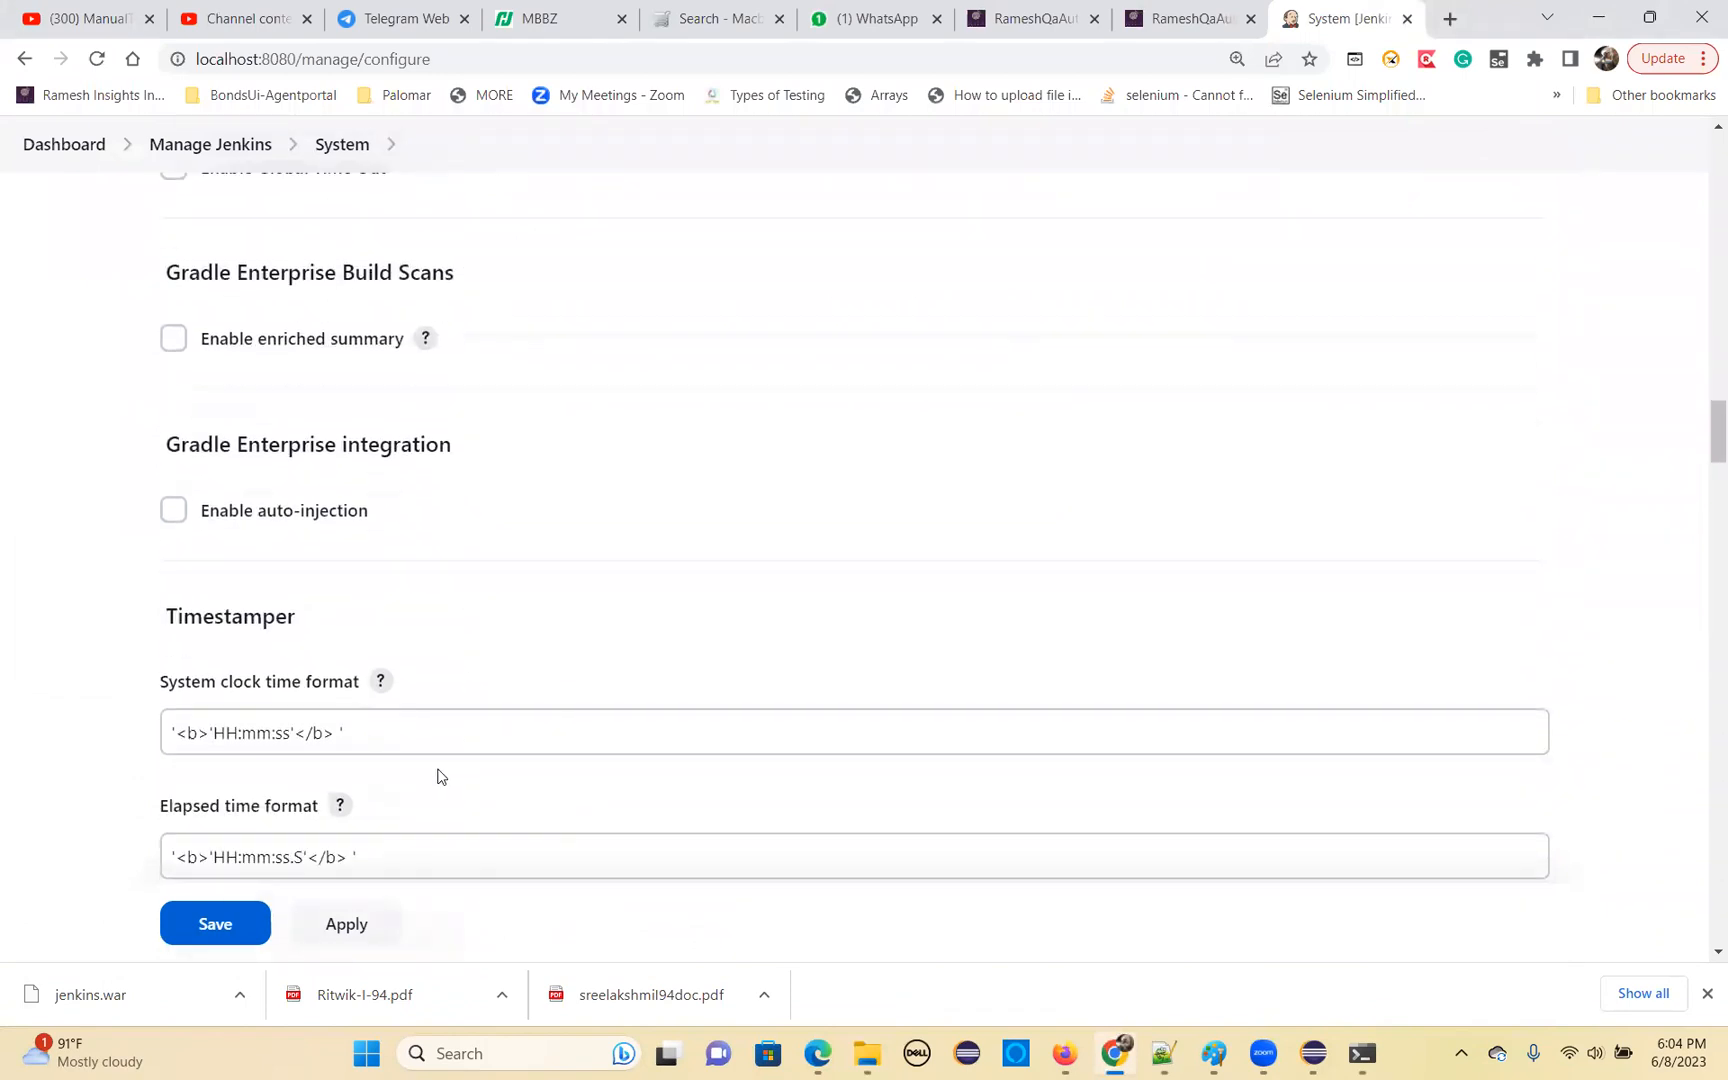
scroll(440, 777, "down", 1)
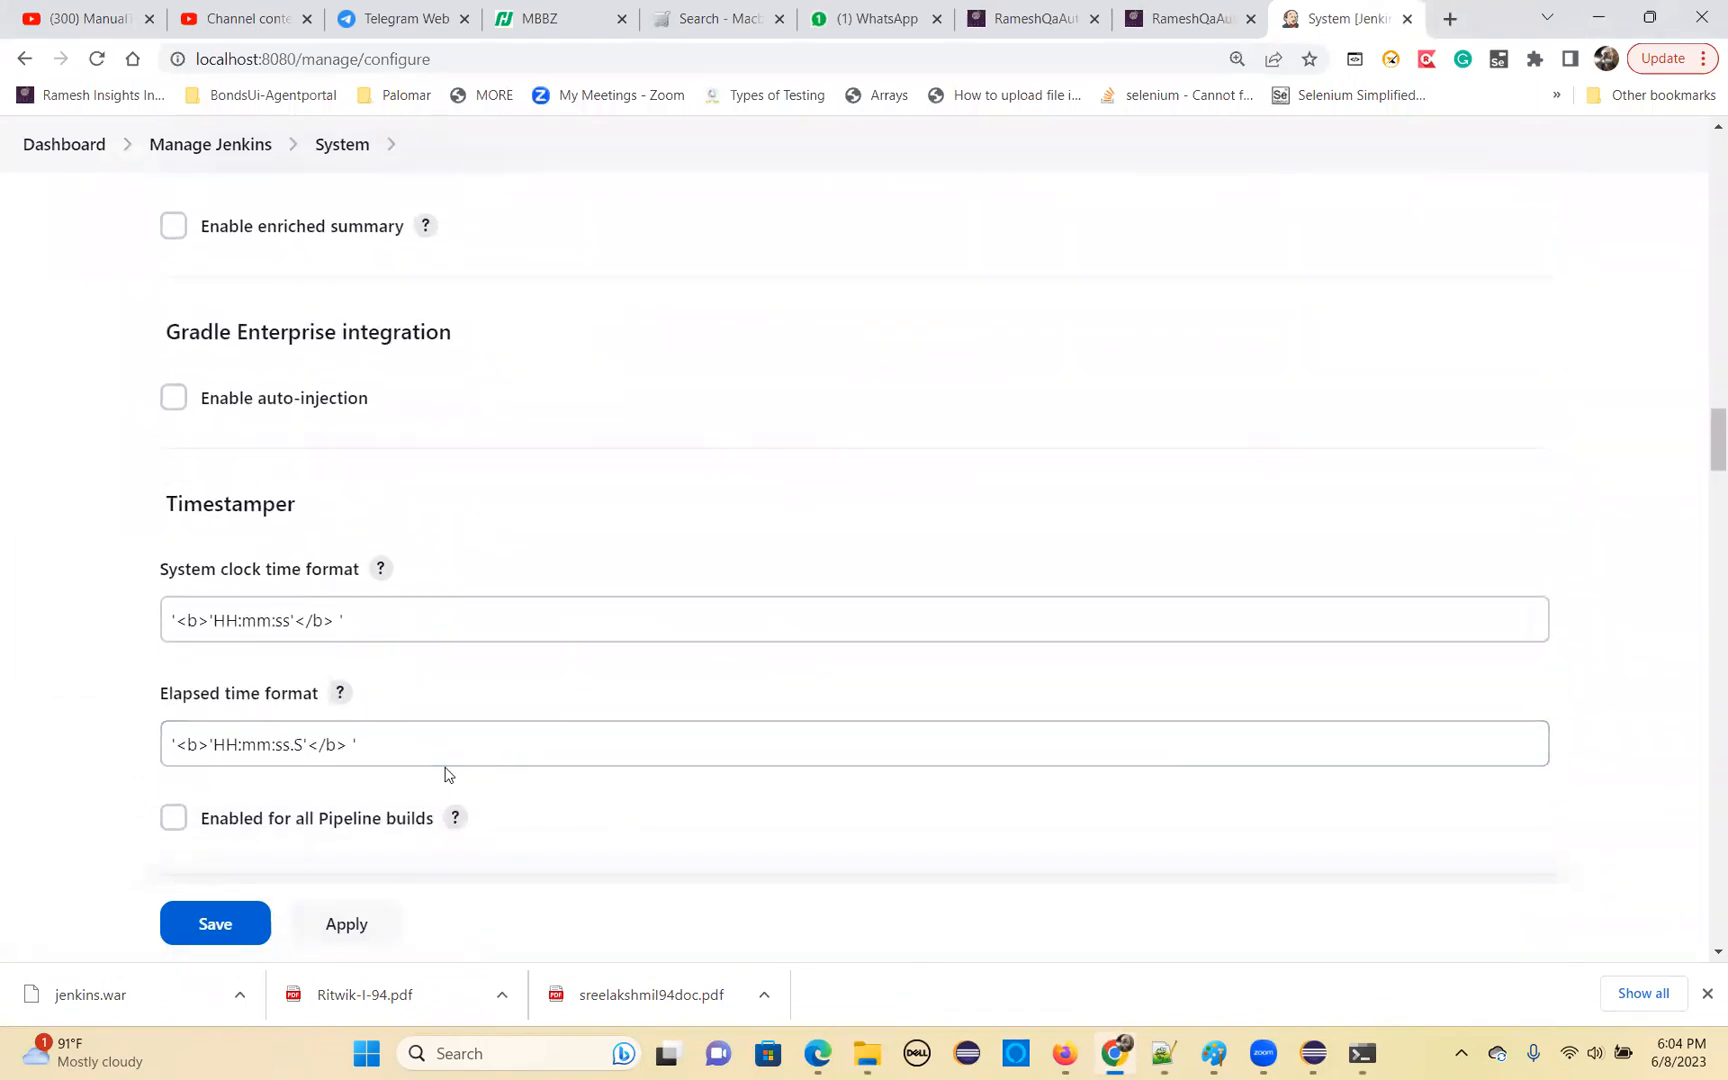
scroll(445, 765, "down", 1)
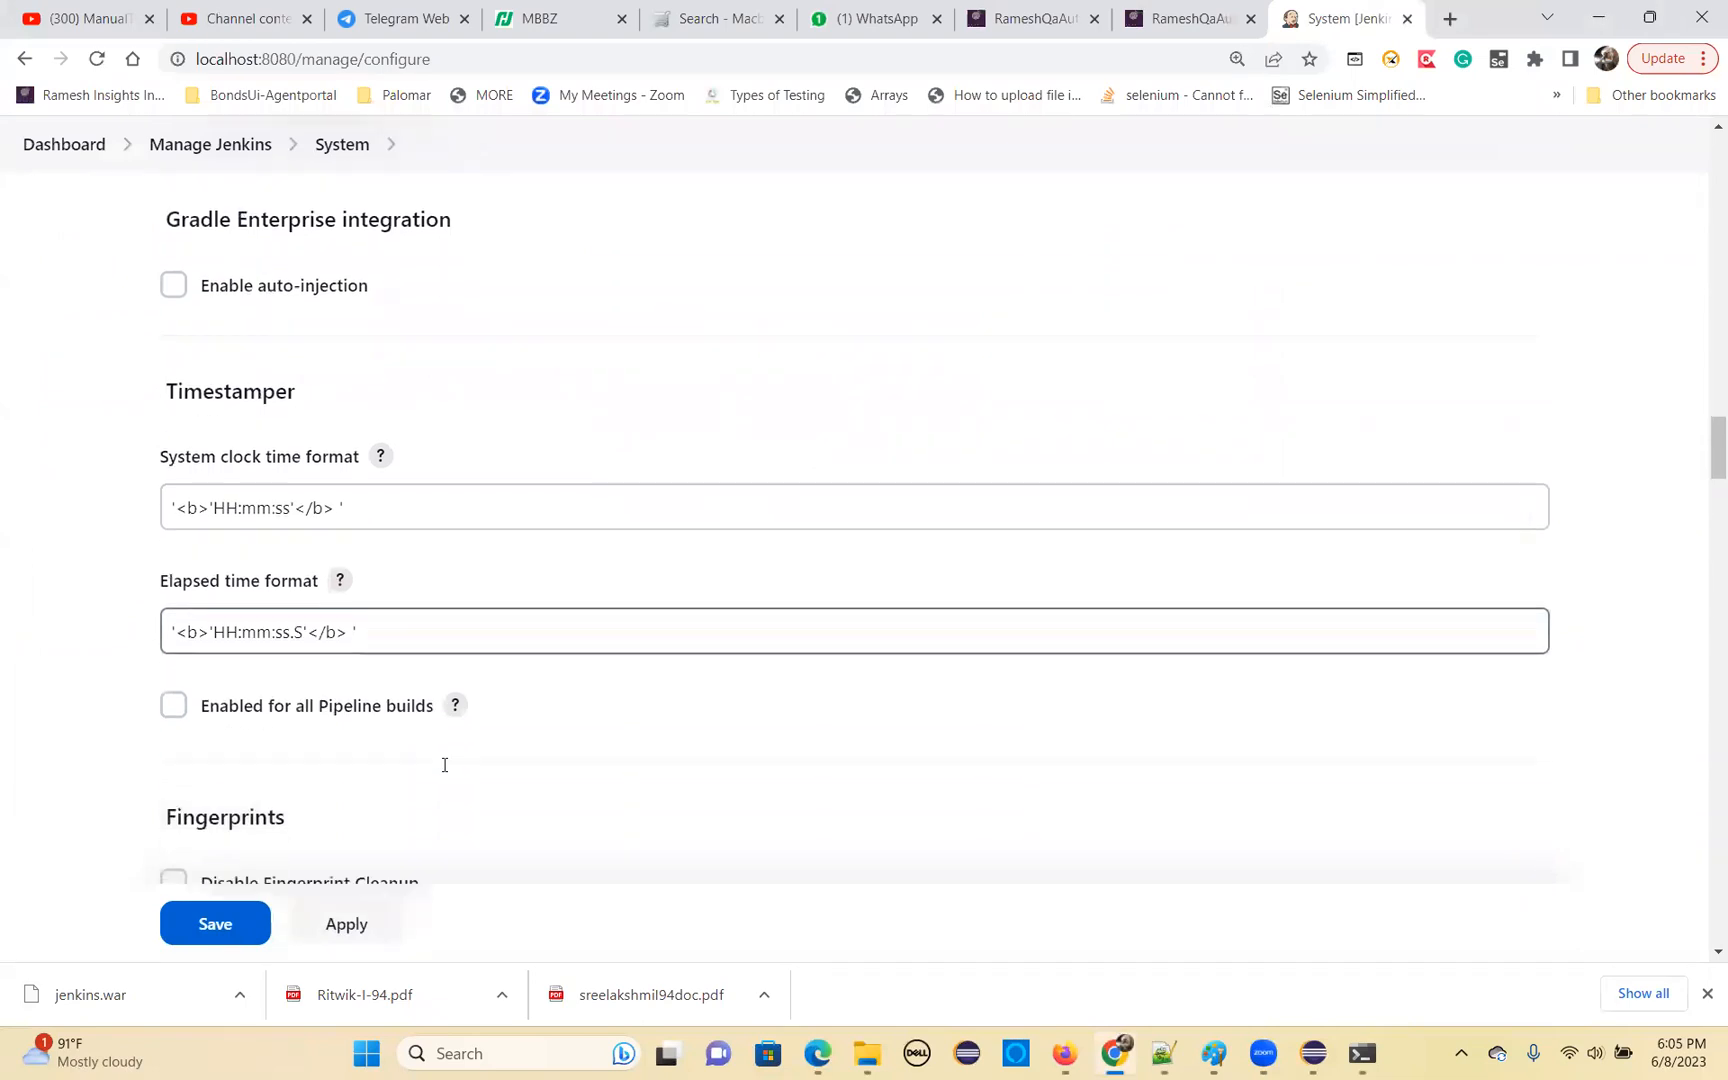
scroll(348, 749, "down", 2)
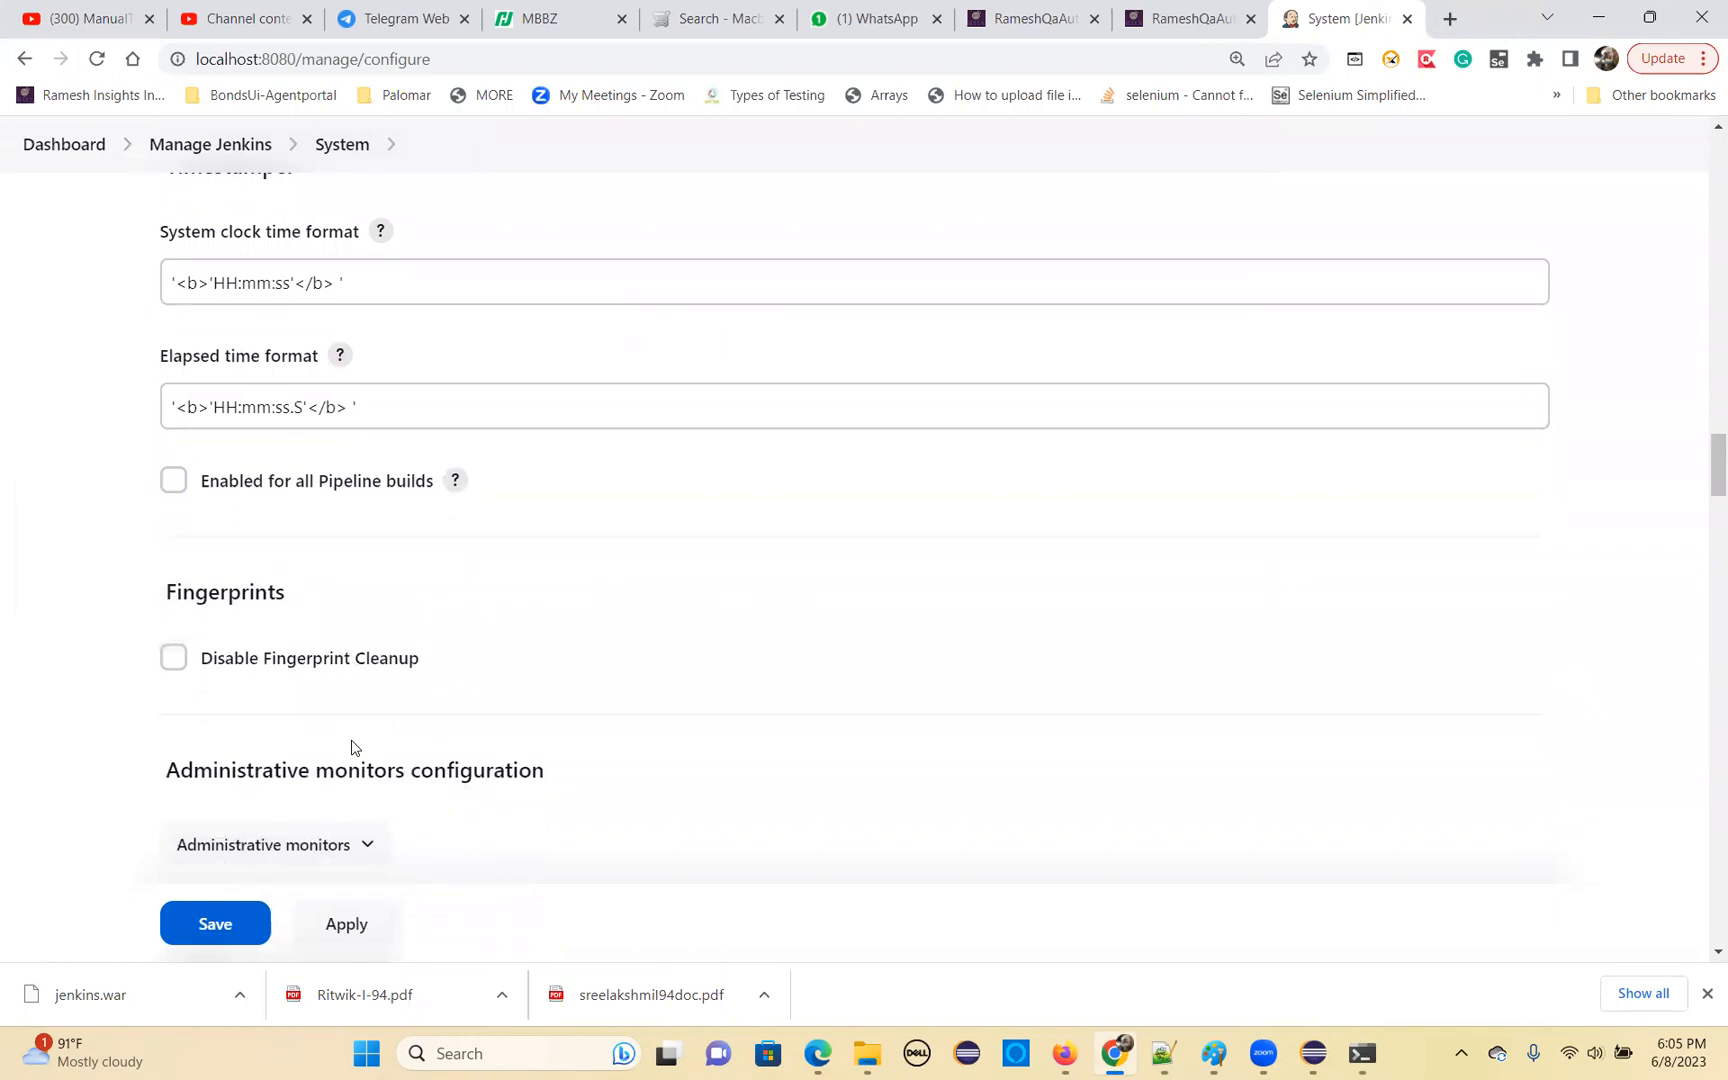
left_click(173, 480)
Review the build discarder and GitHub settings, and apply and save the System configuration
scroll(476, 677, "down", 1)
scroll(476, 677, "down", 3)
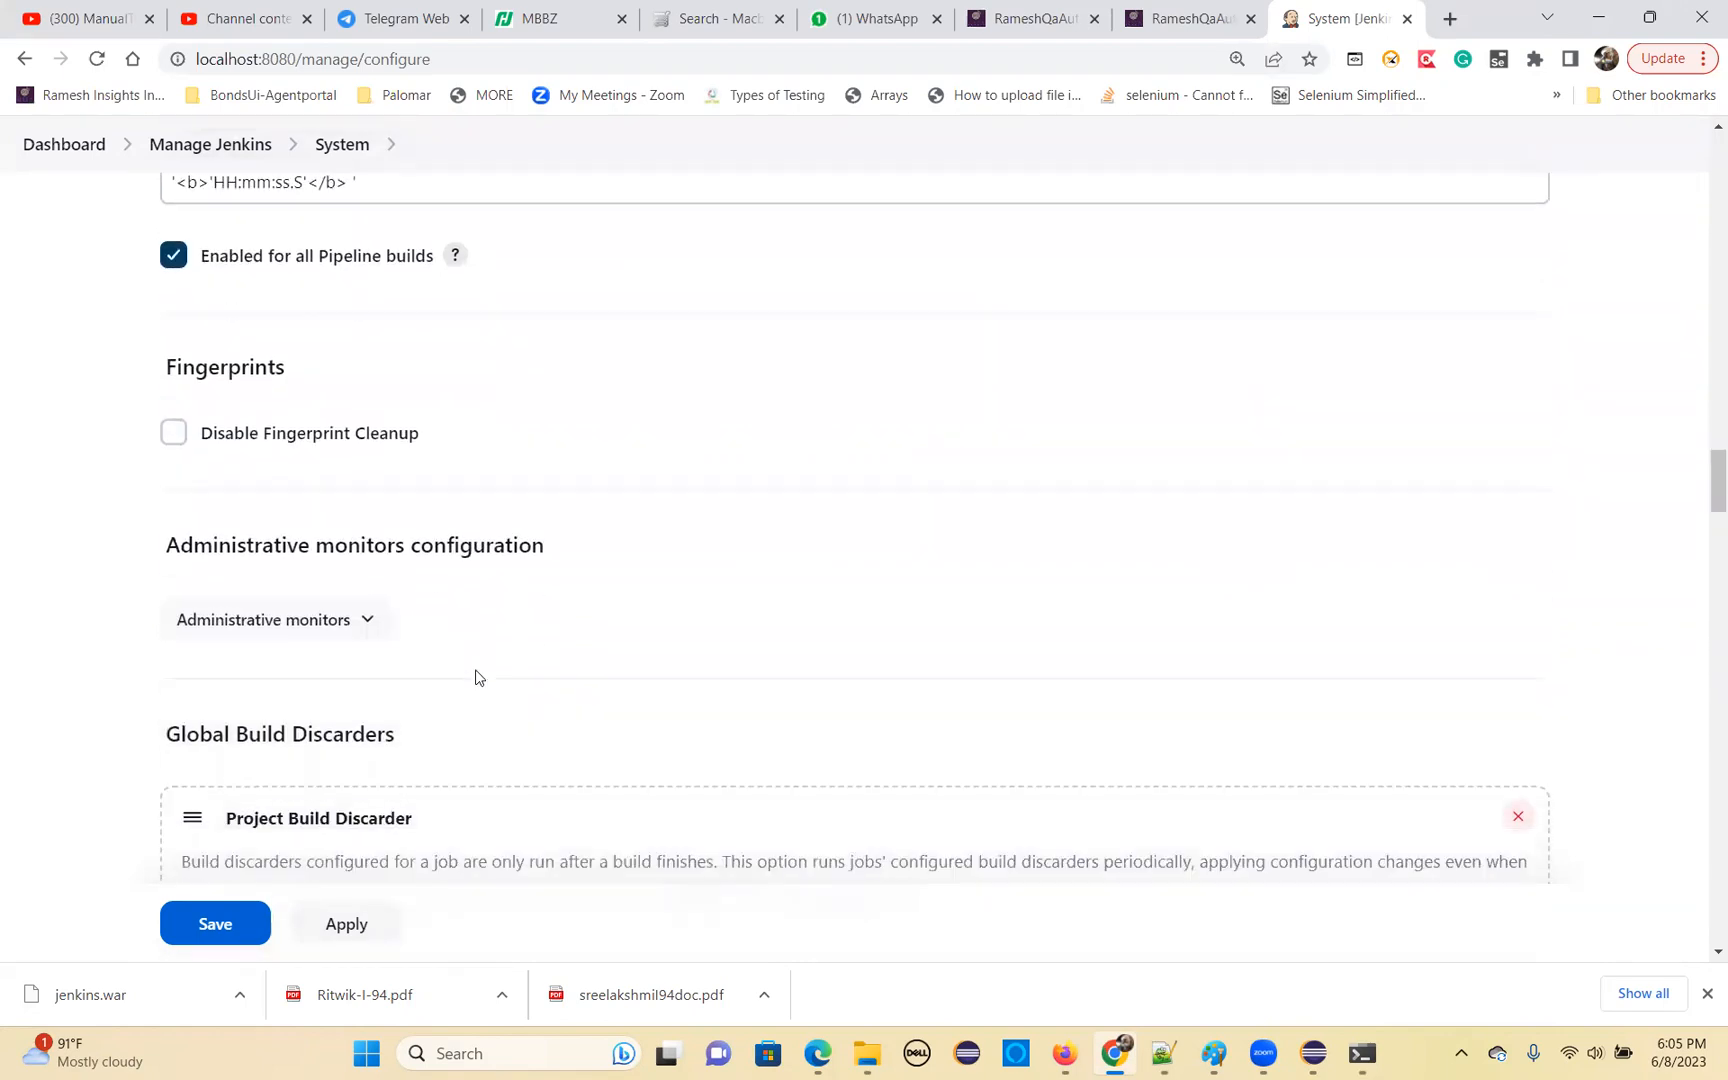
scroll(467, 790, "down", 5)
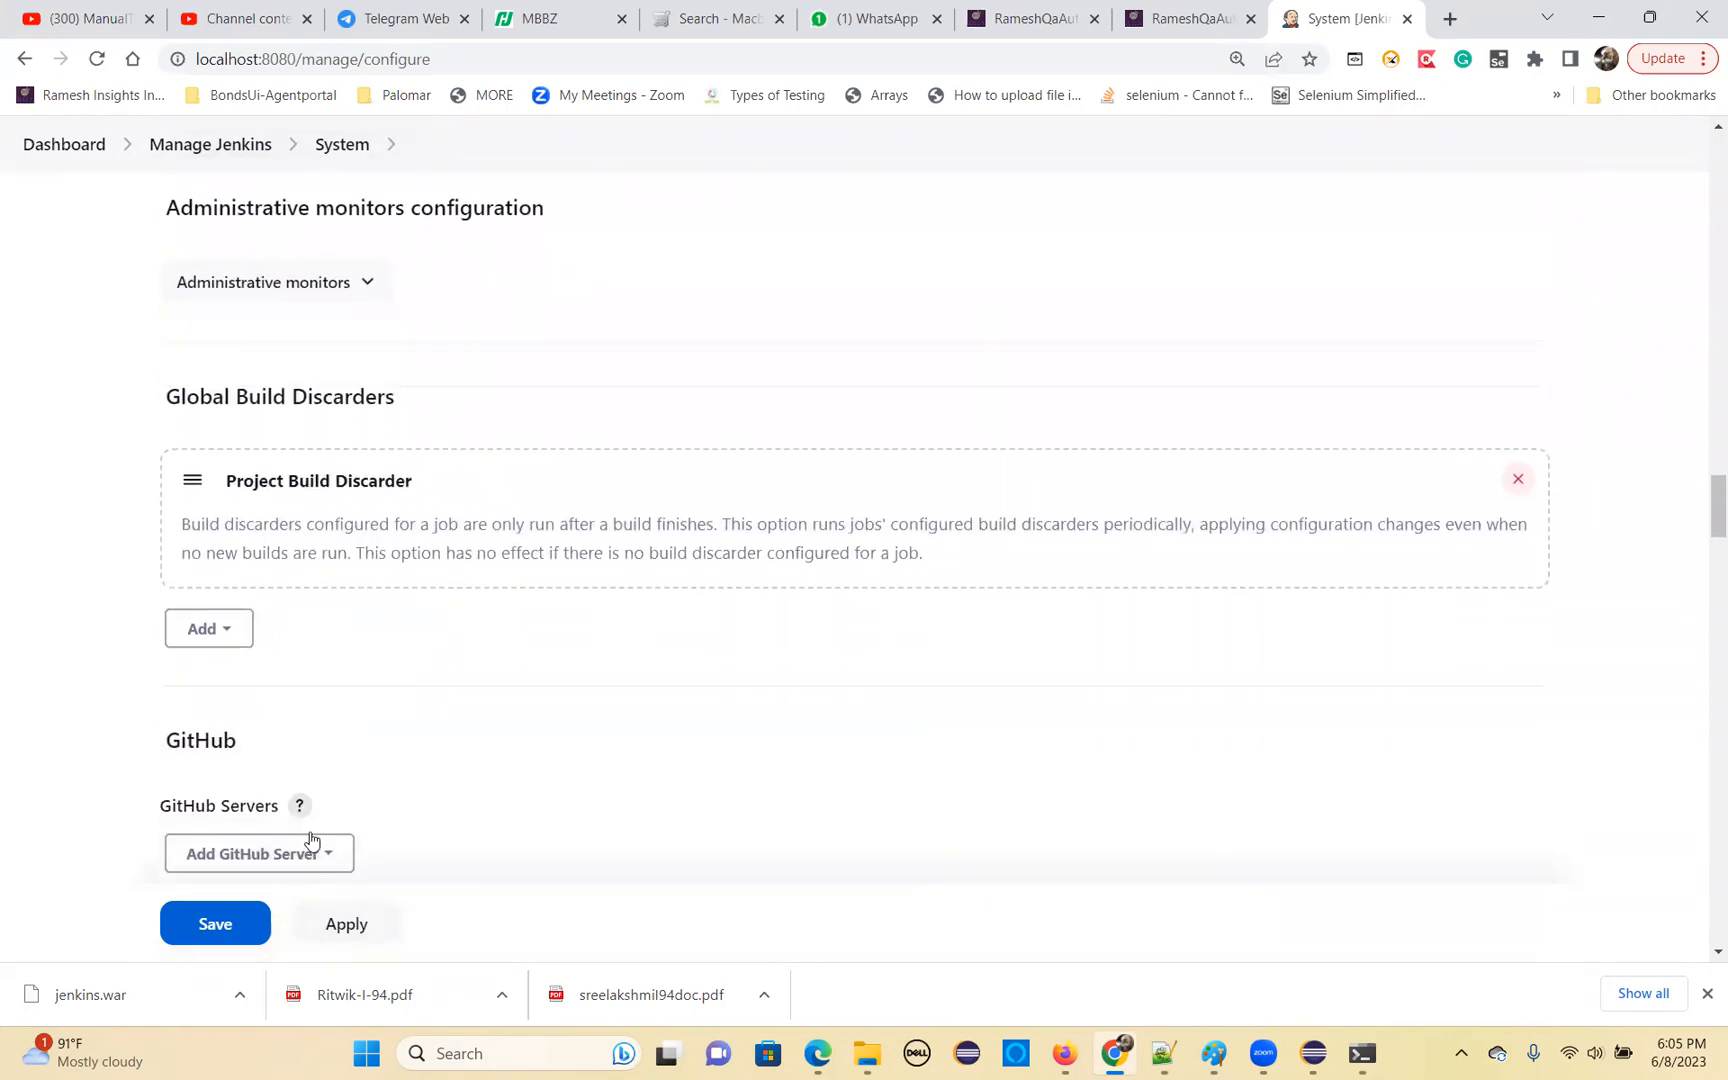
scroll(440, 808, "down", 1)
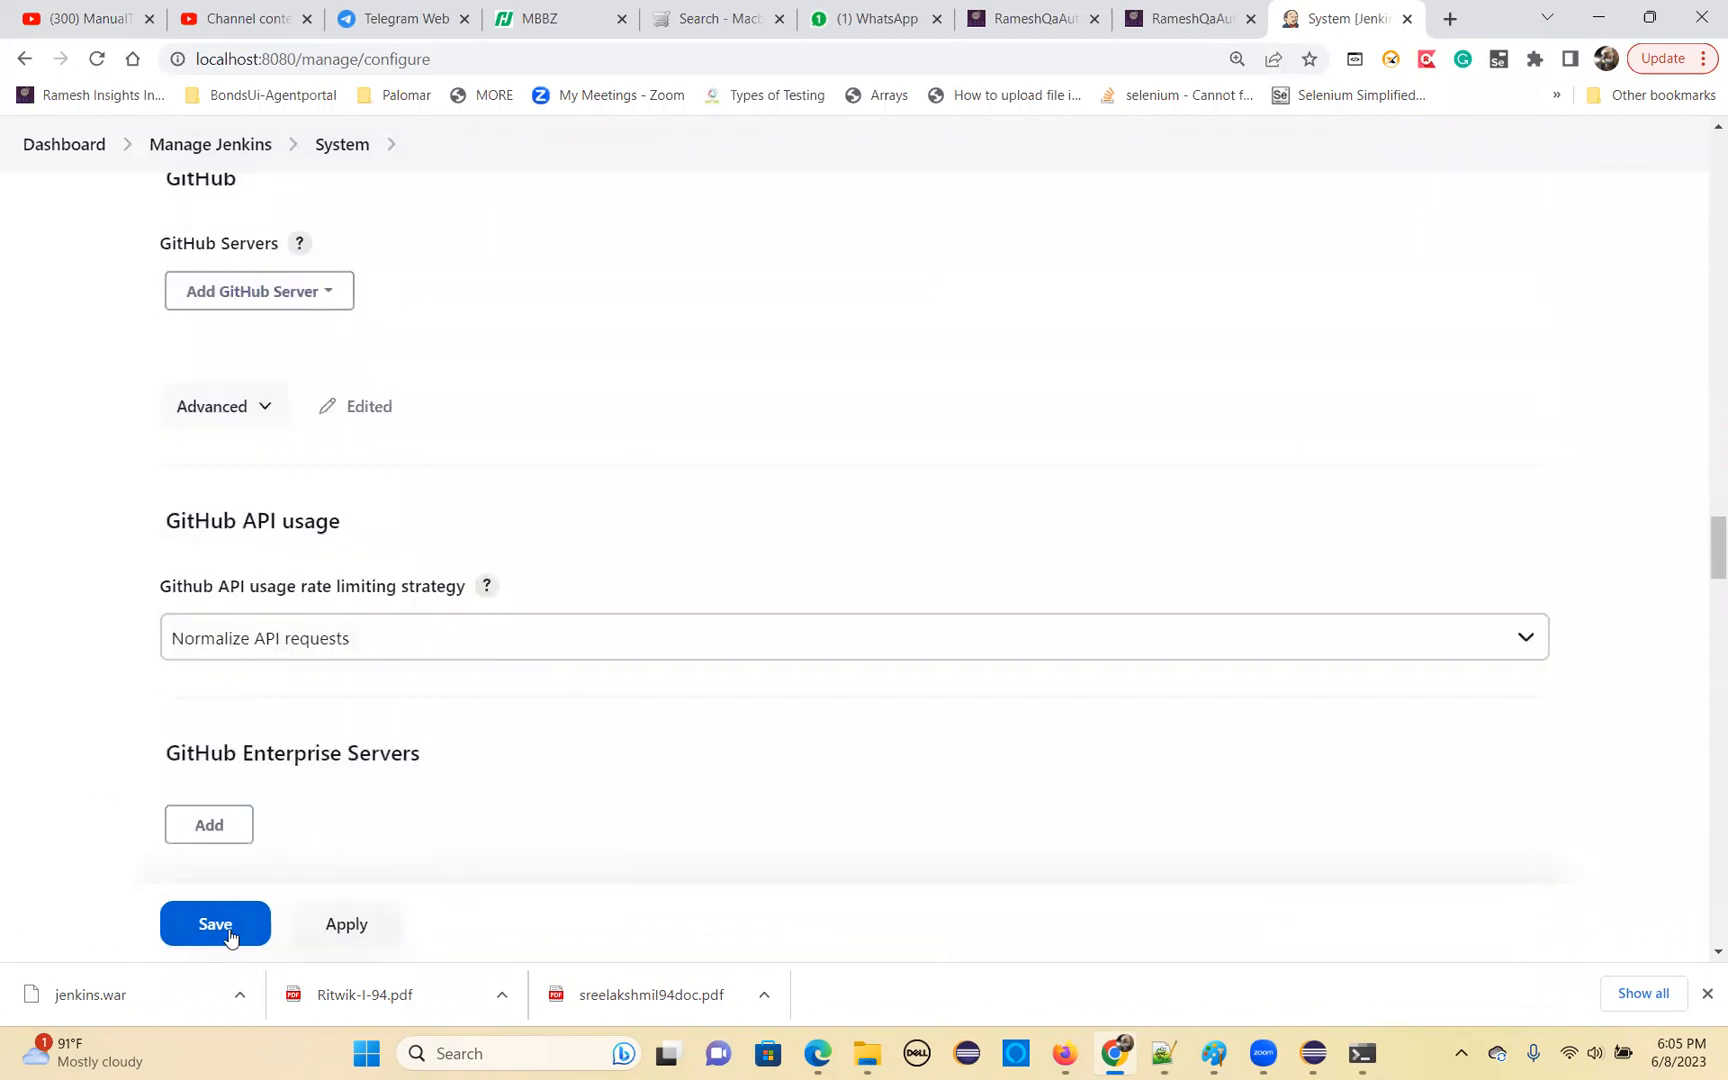
left_click(335, 926)
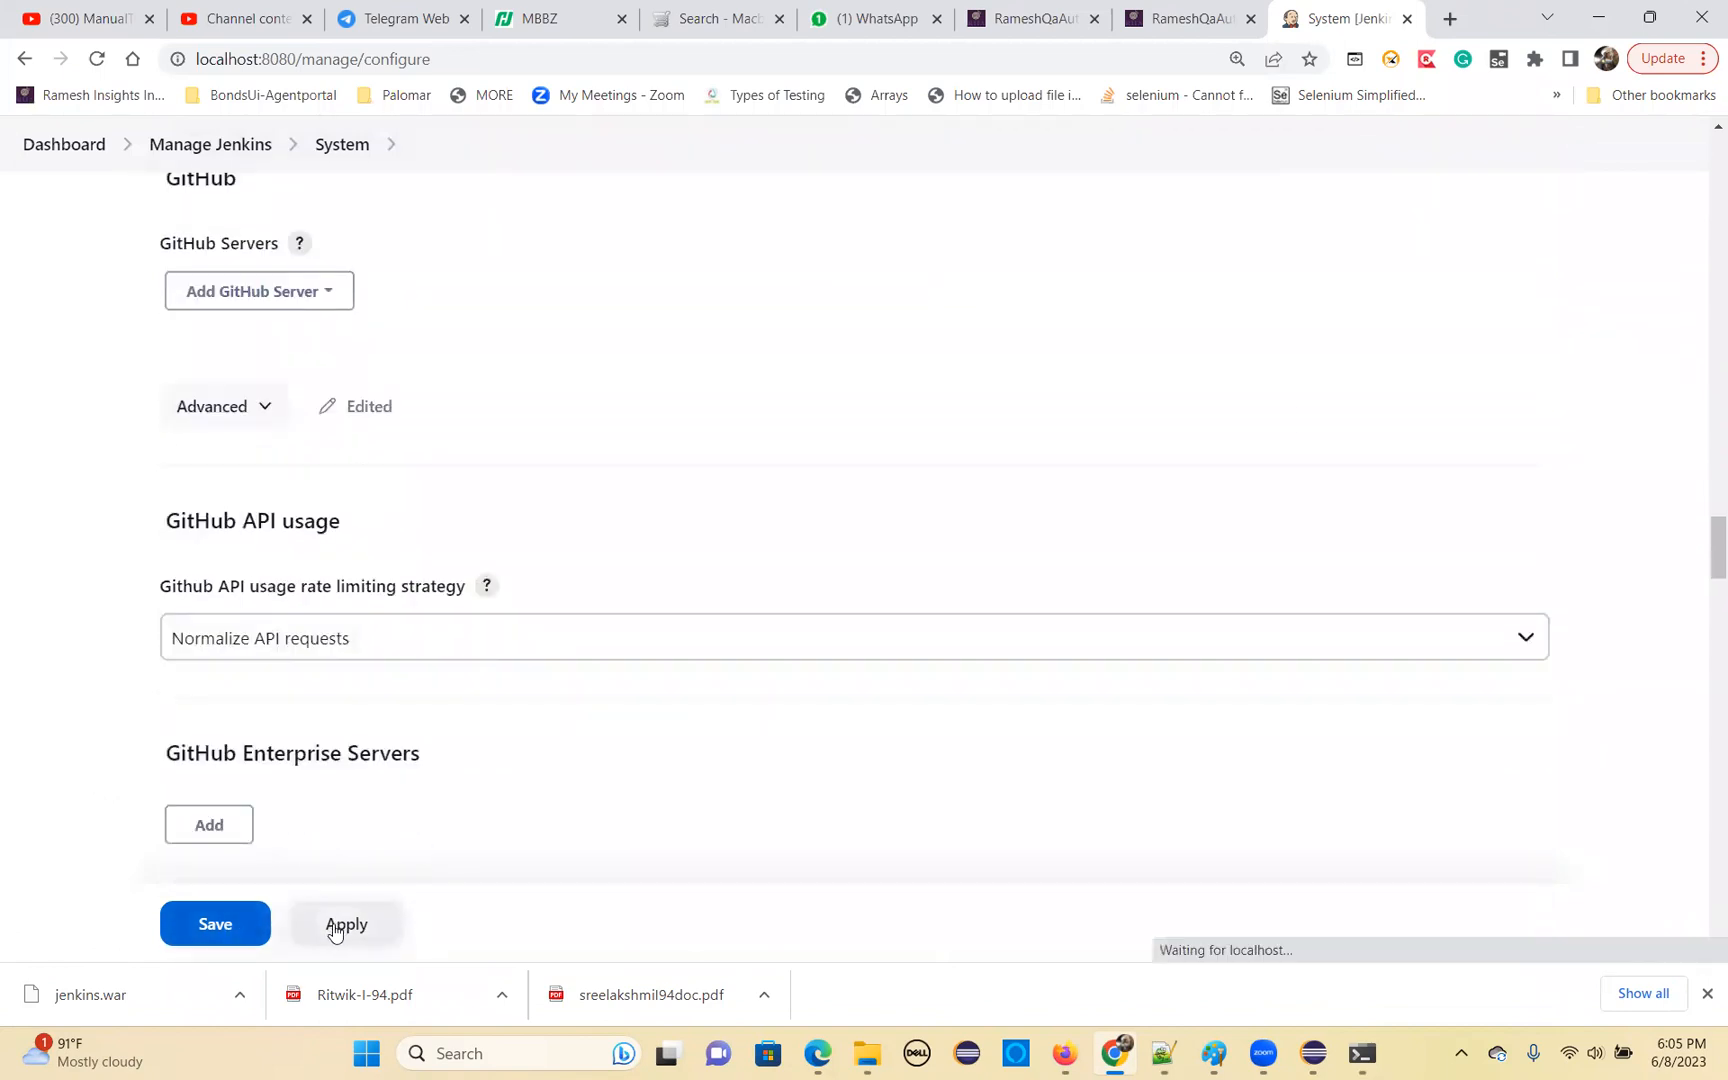
left_click(245, 926)
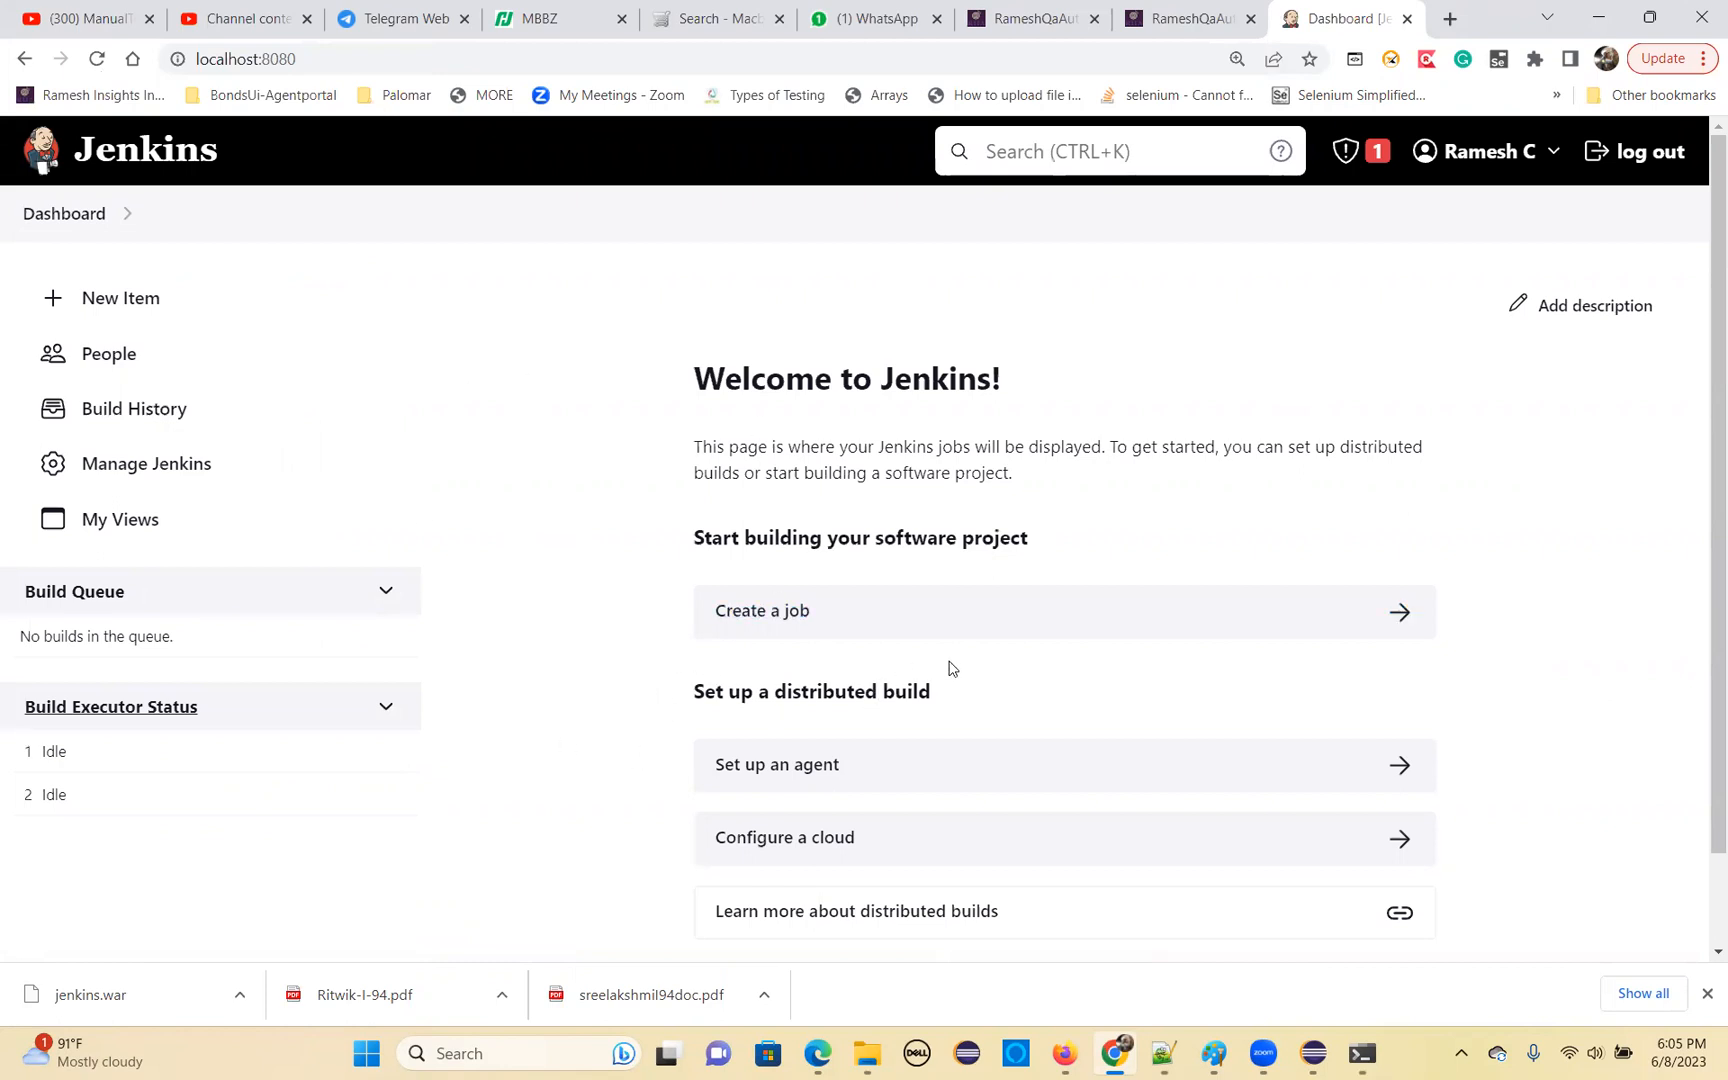
Create a Freestyle project named HybridFrameWorkTest-Jun8-2023
left_click(747, 621)
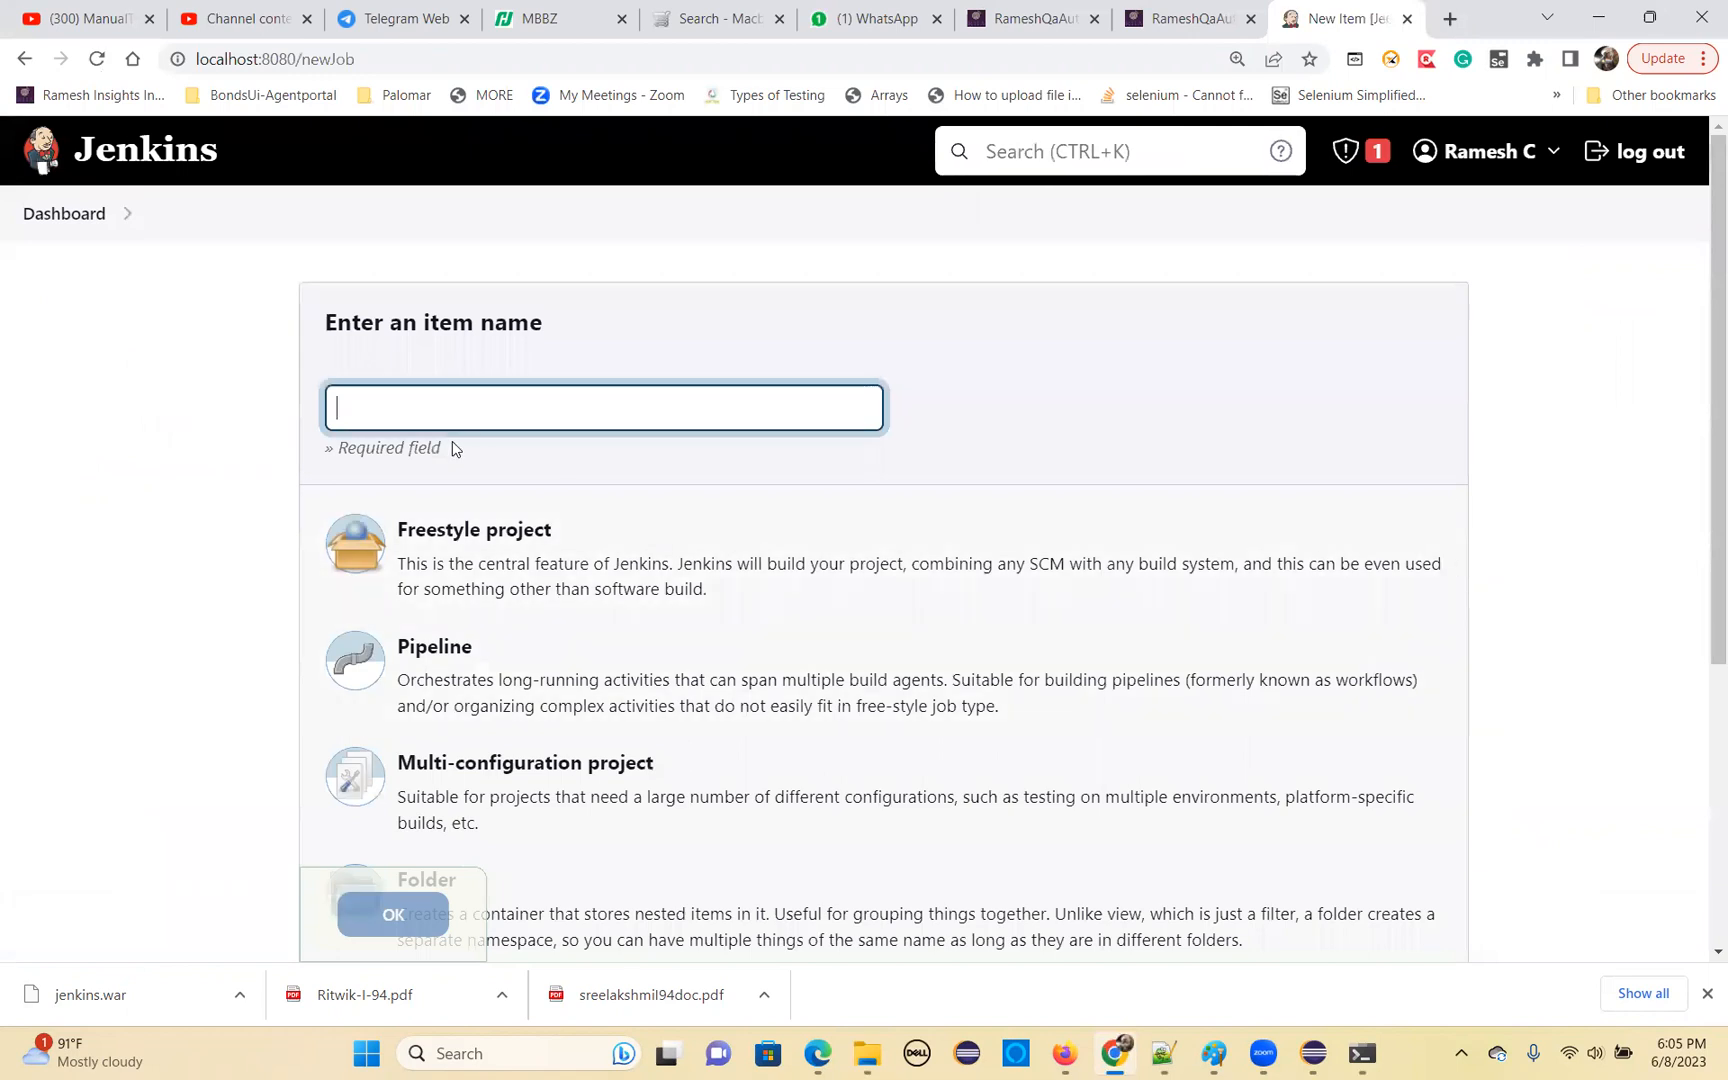
left_click(482, 413)
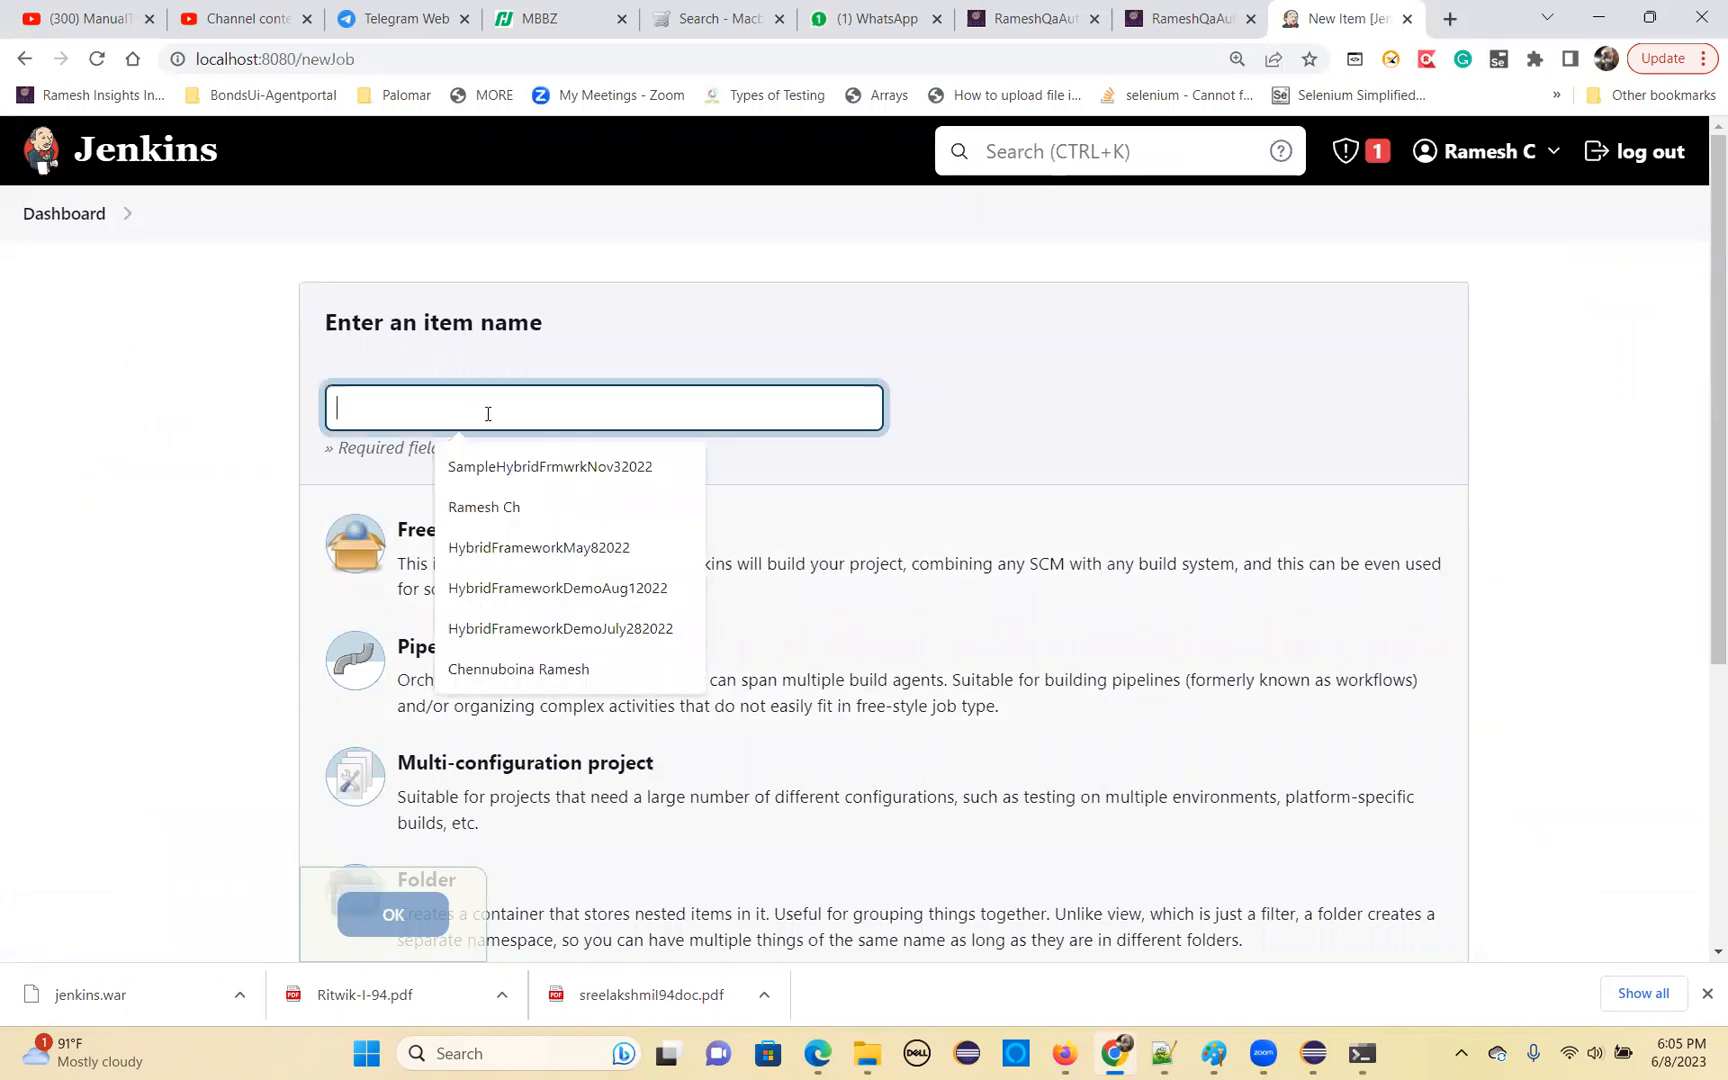
type("HybridFrameo")
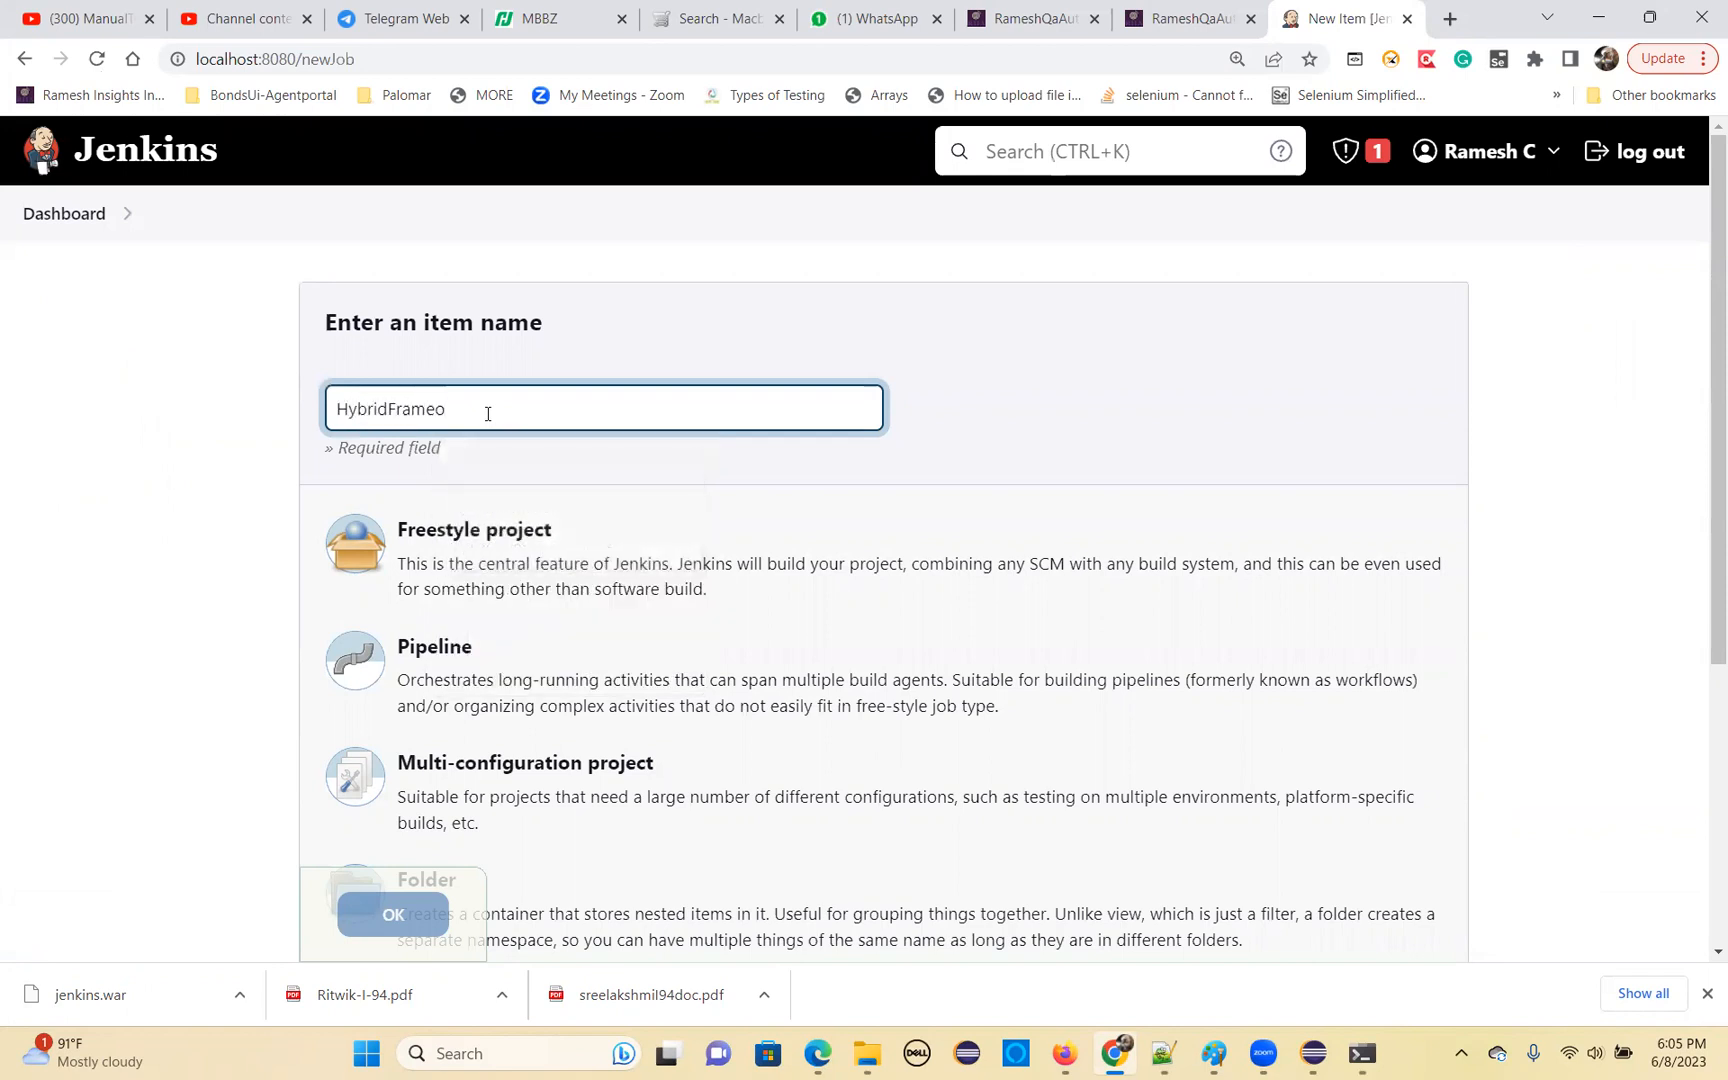
key("BackSpace")
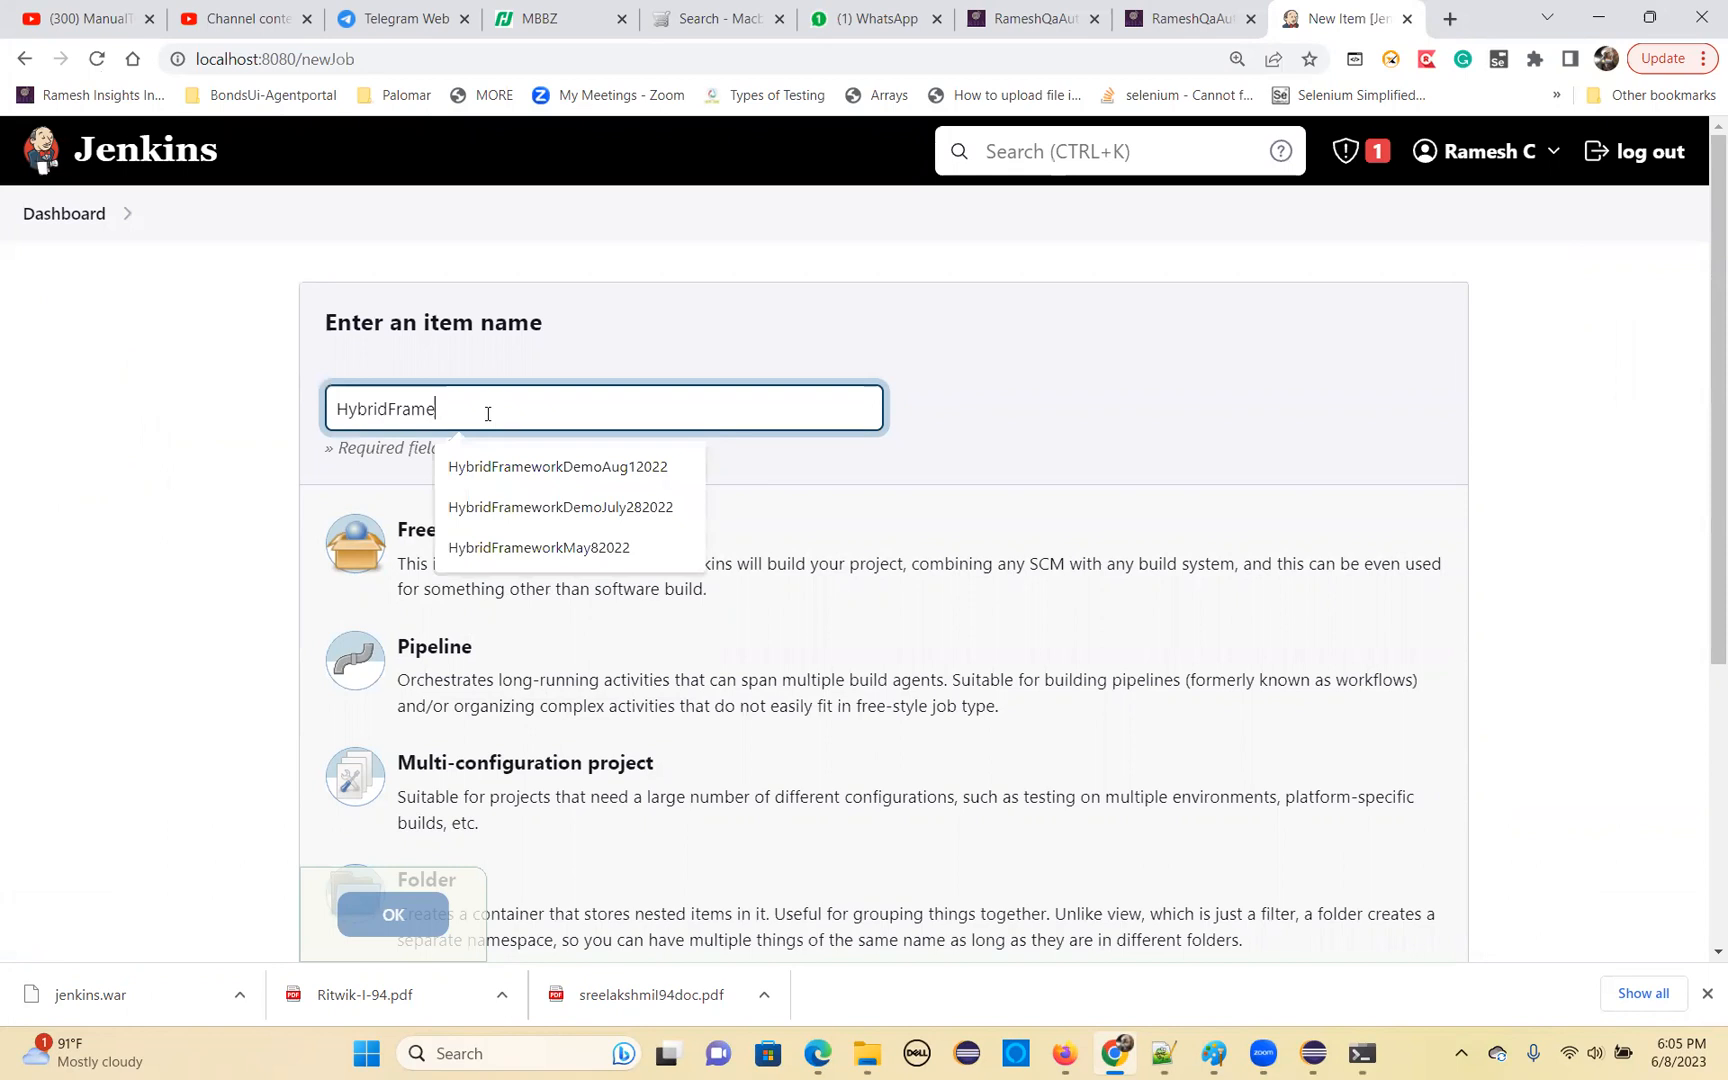
type("WorkTest-Jun8-2023")
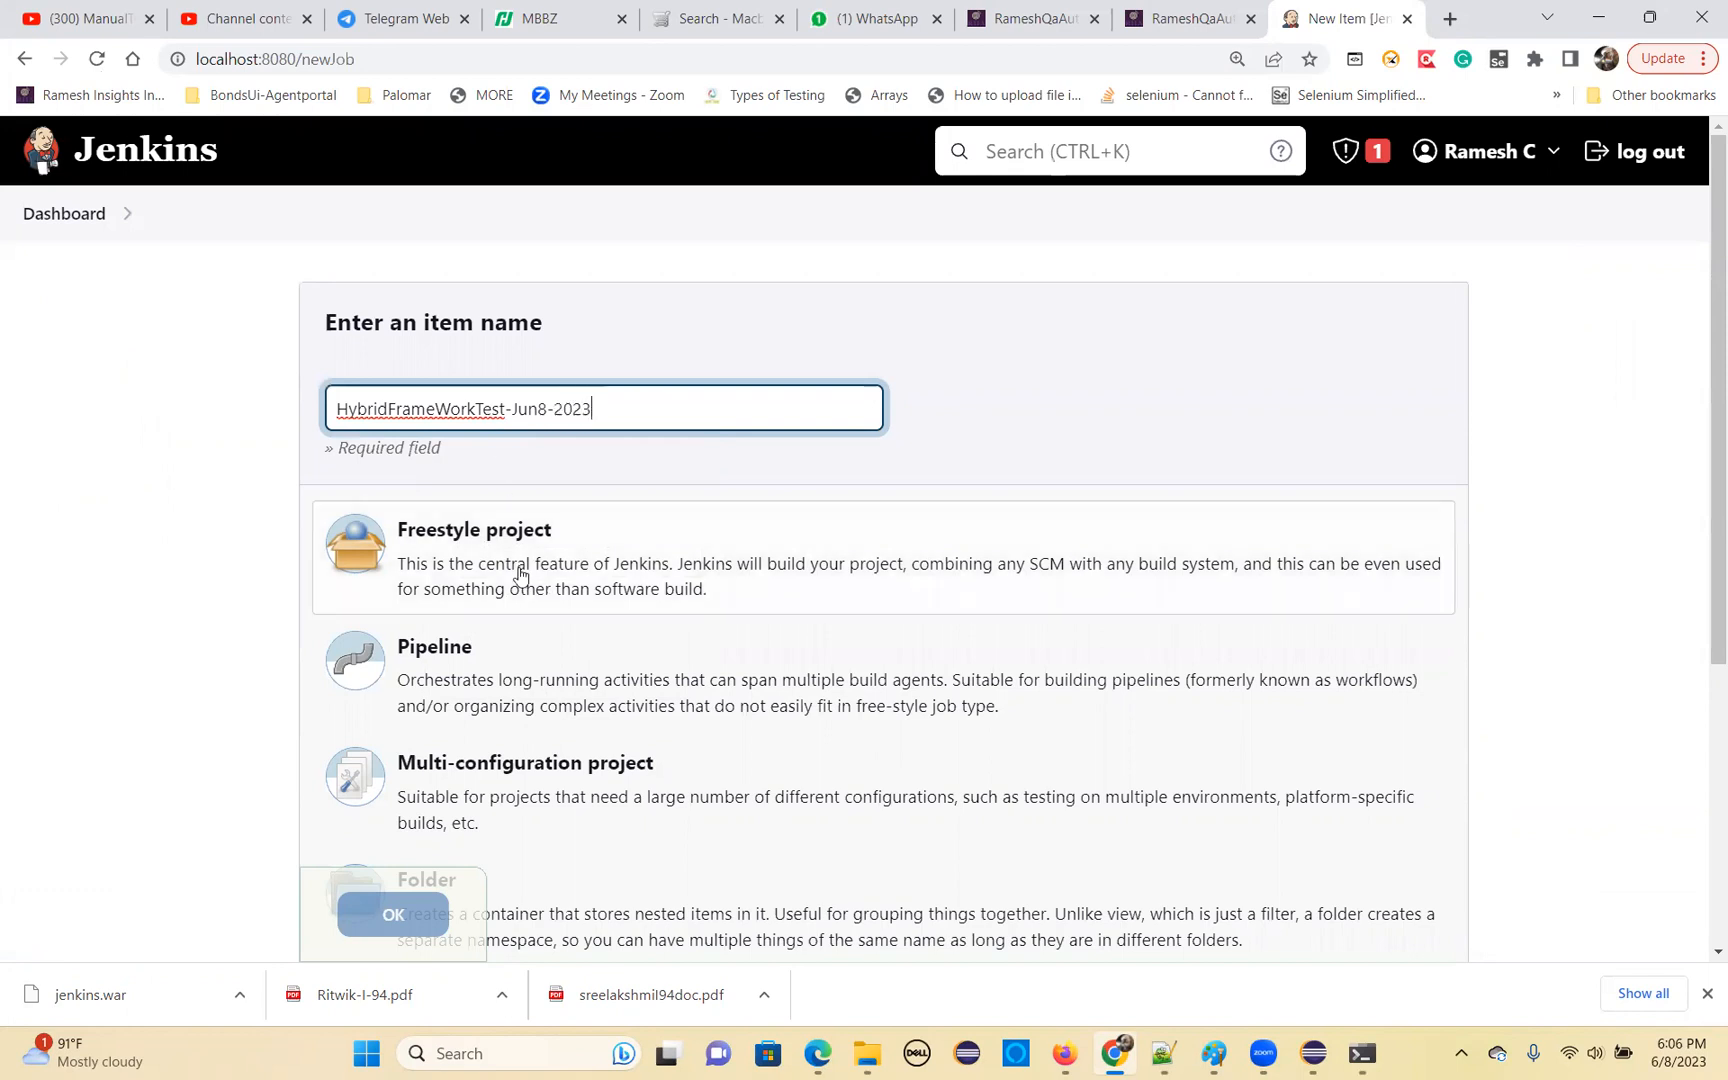
left_click_drag(643, 413, 320, 409)
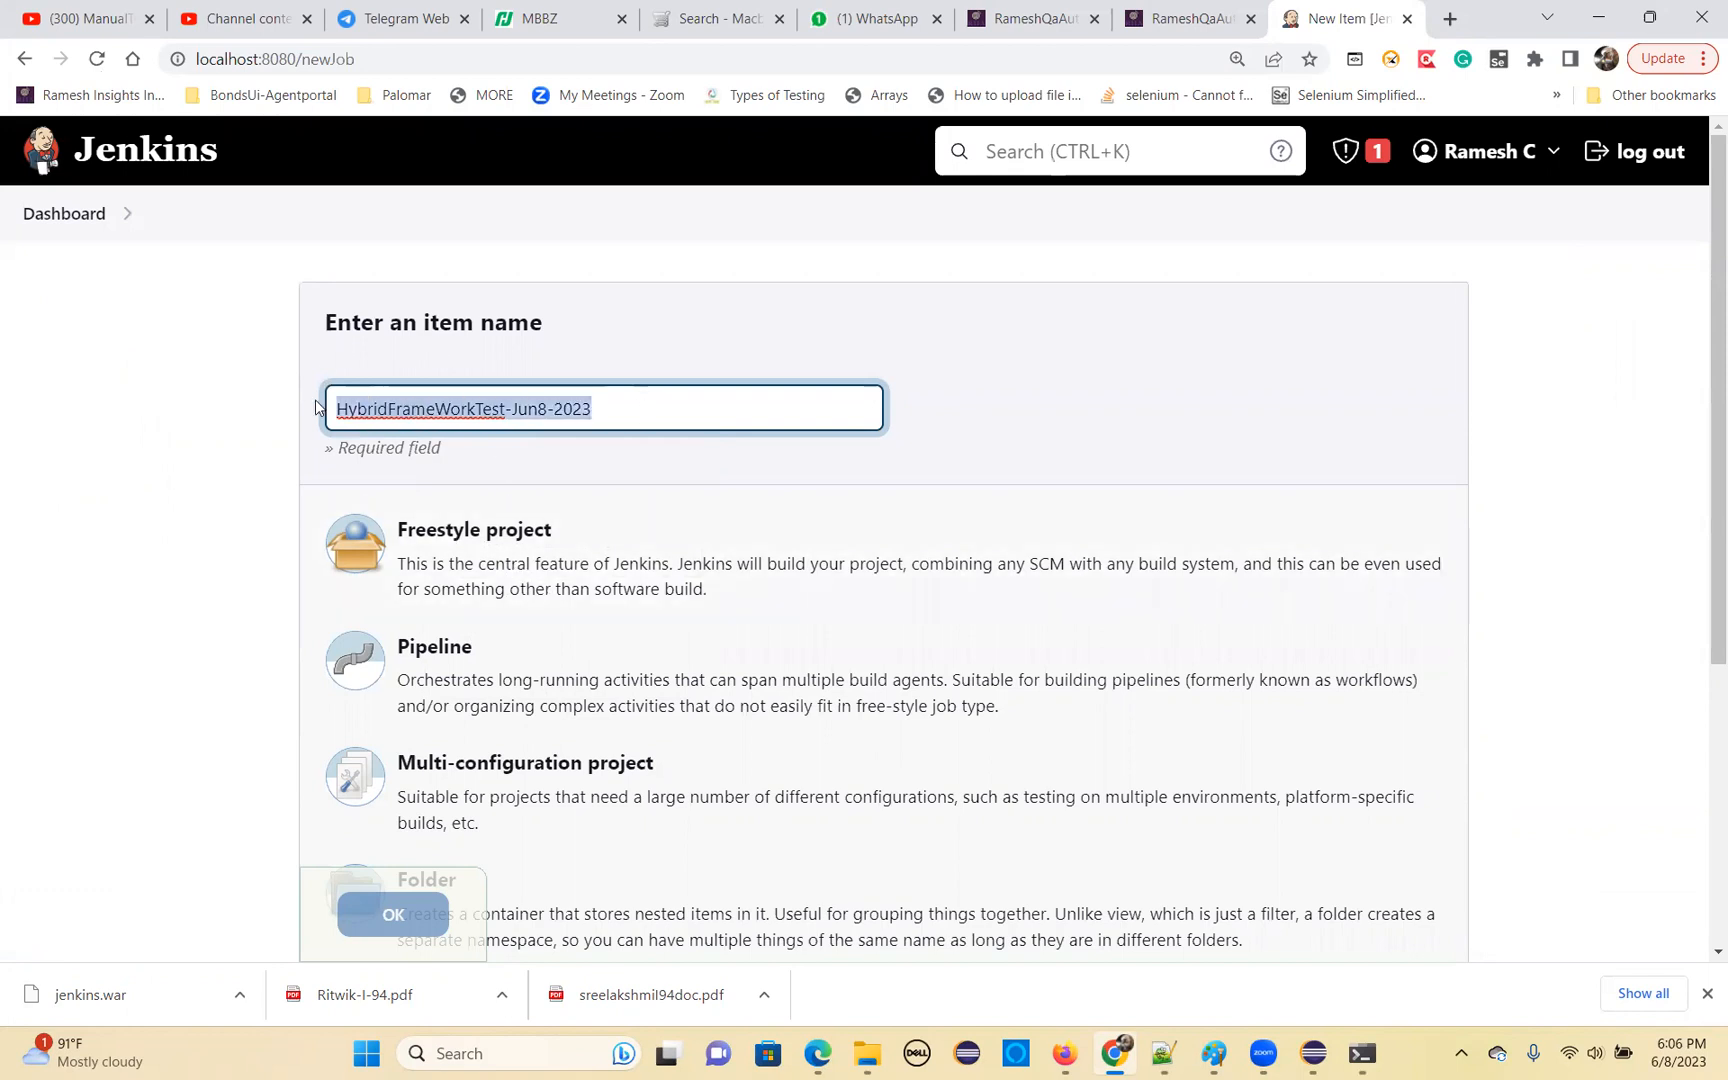
left_click(511, 548)
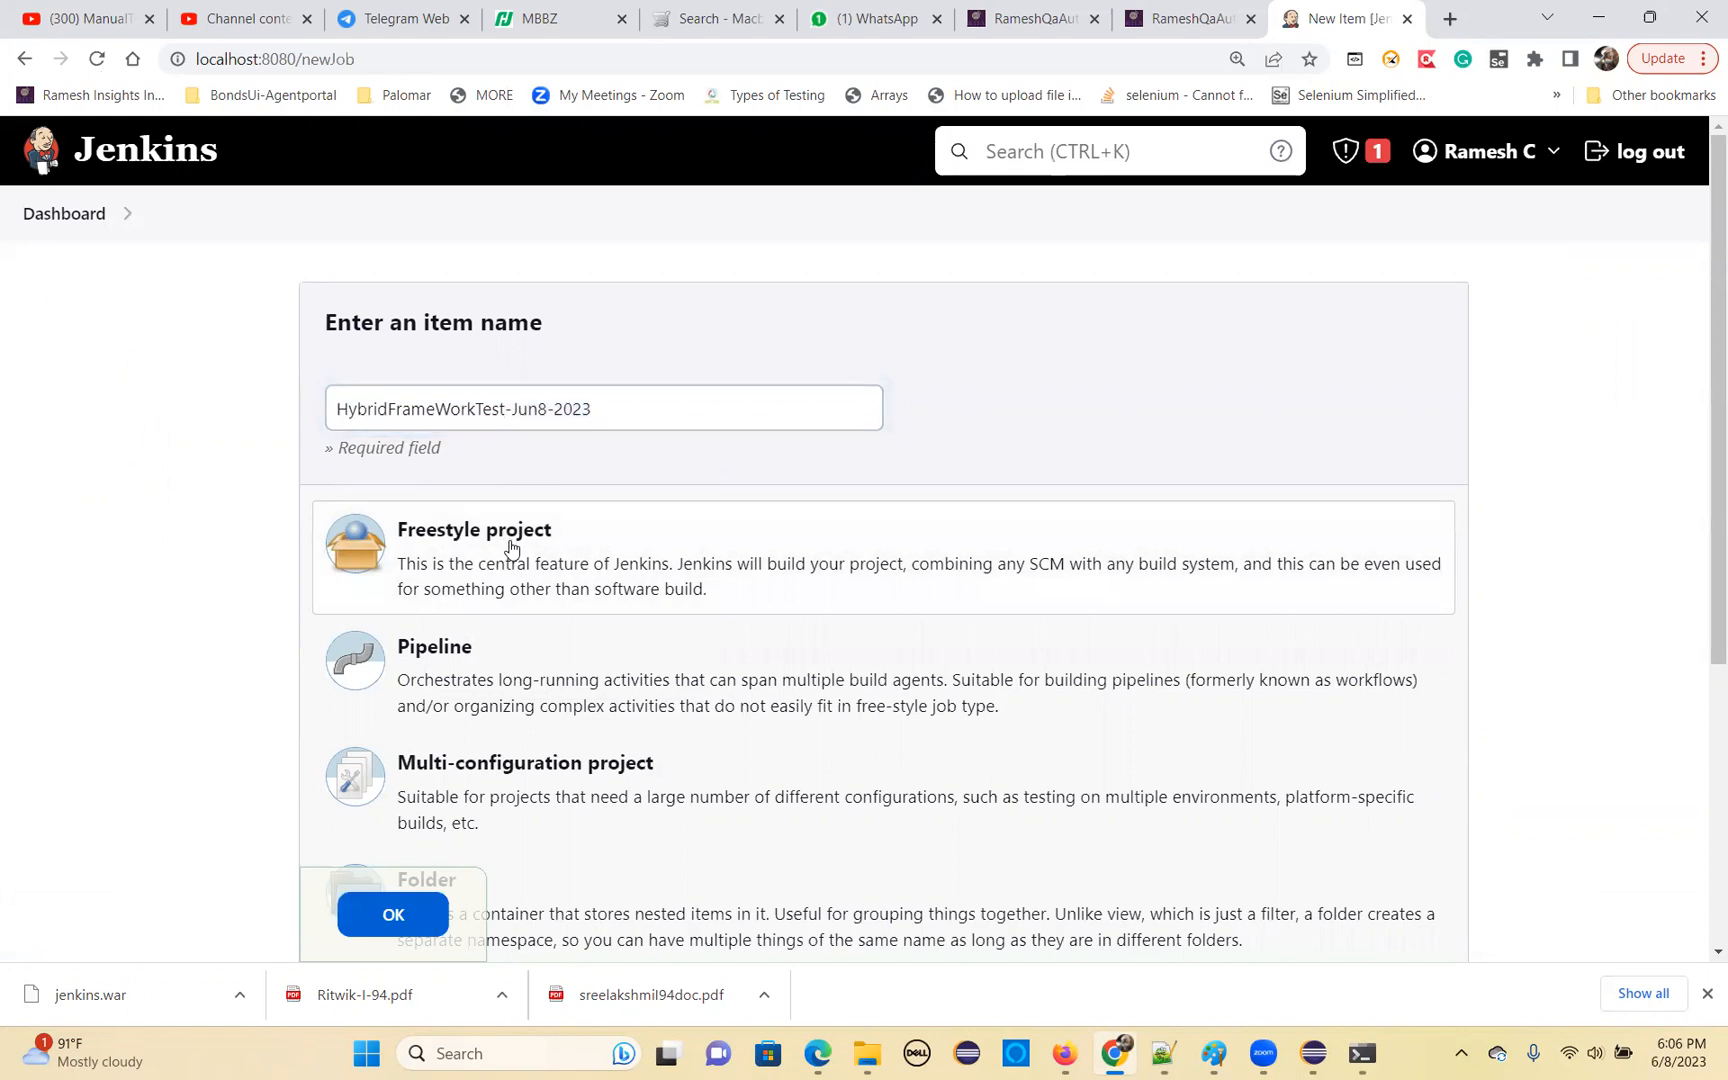
scroll(521, 552, "down", 1)
key("Return")
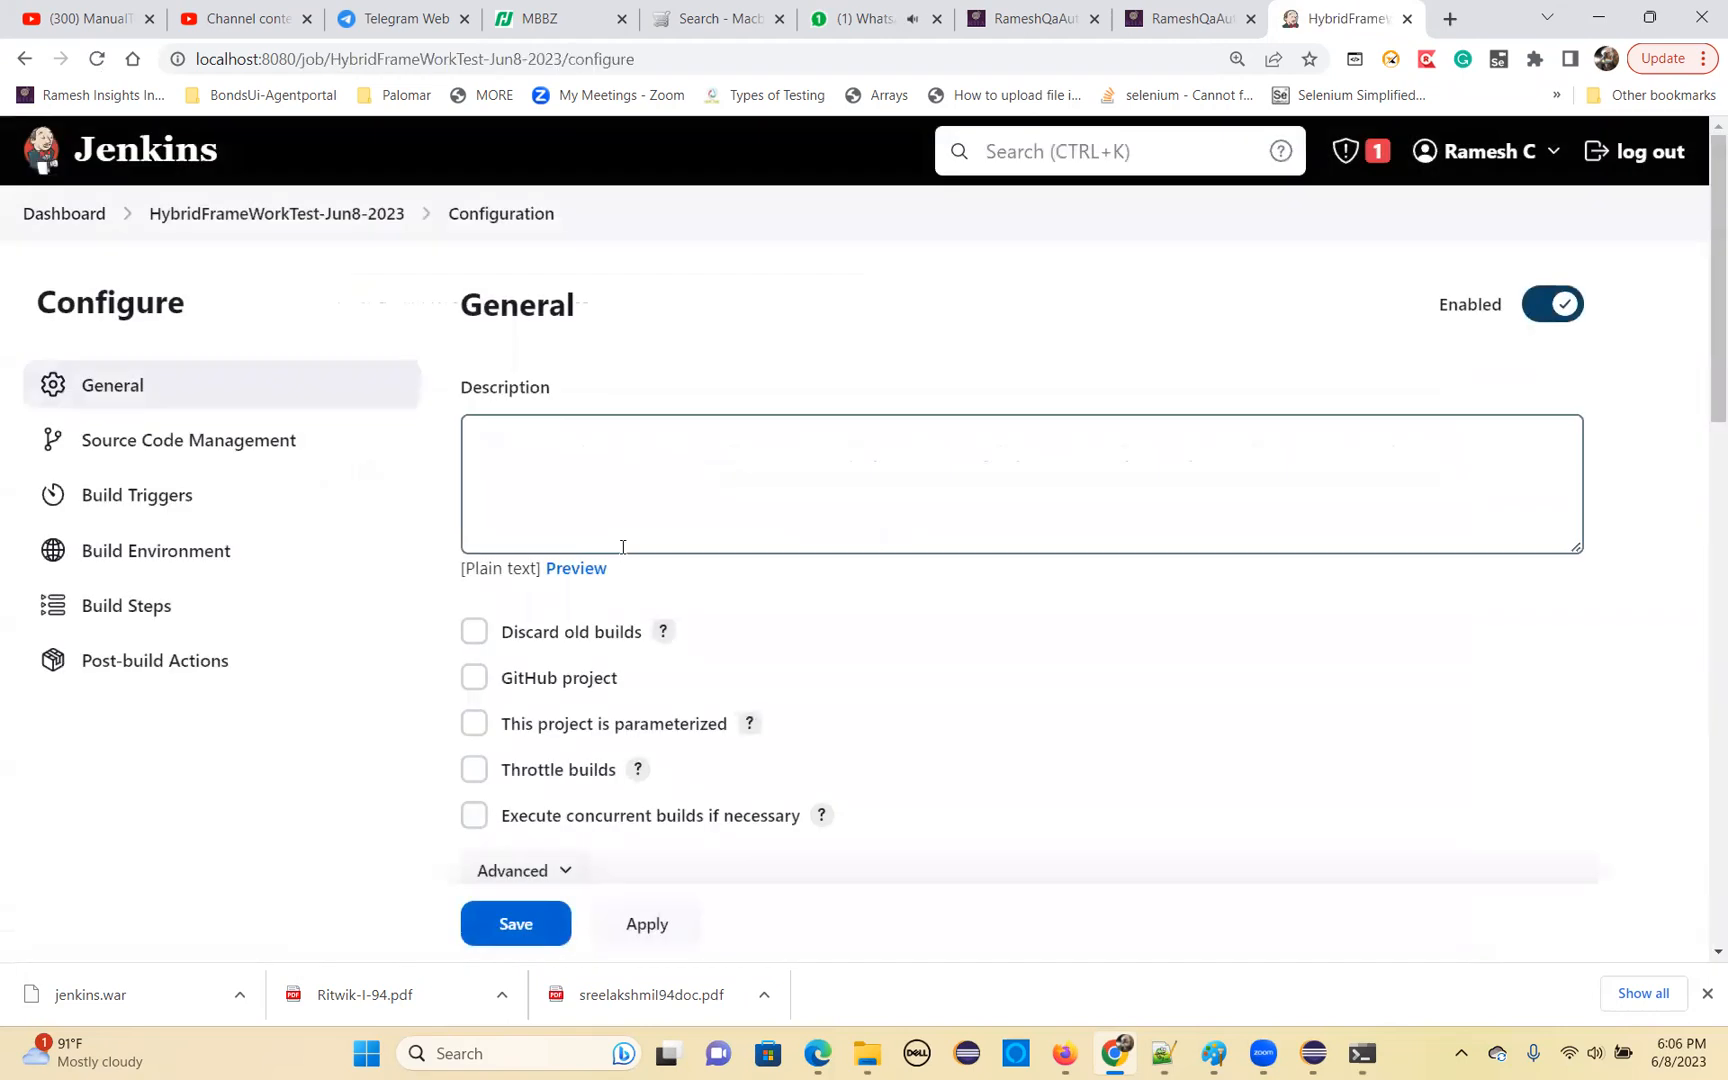
Enter the job description "This job will run automation test suite for open cart application functionality", accepting the spelling suggestion "open cart"
left_click(511, 476)
type("This job will ru")
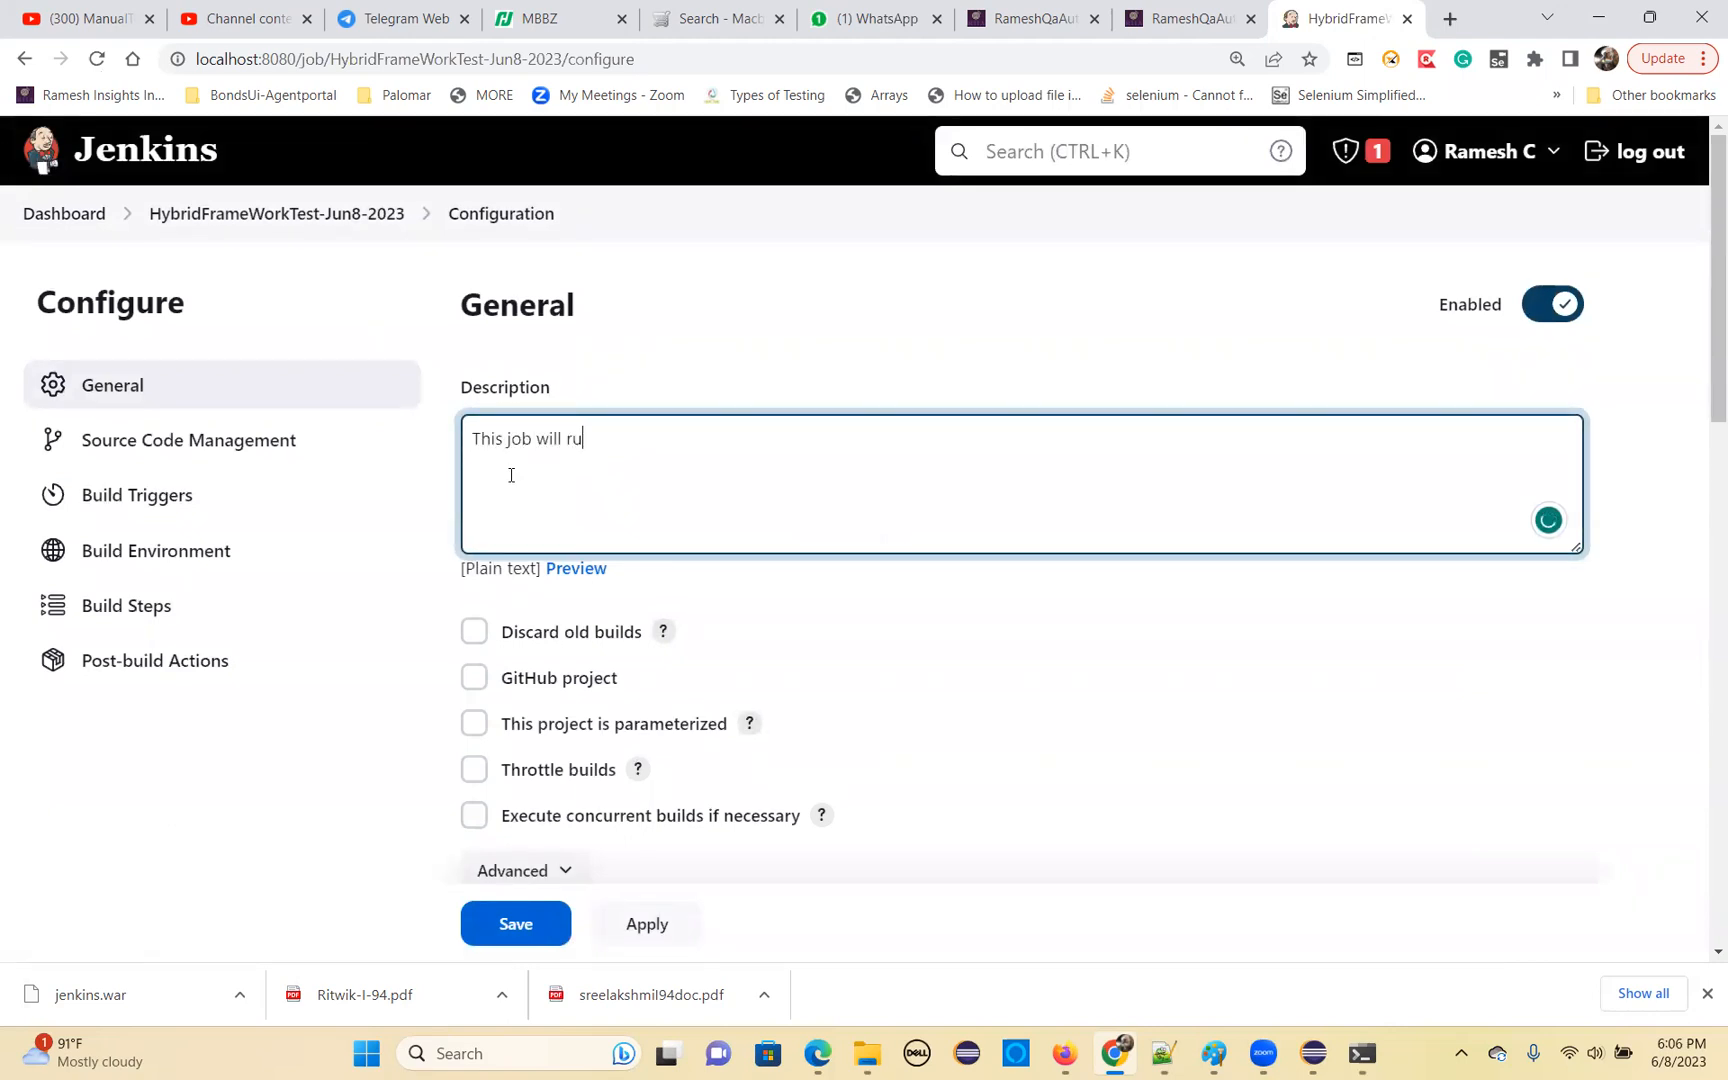
type("n automation test suite for ope")
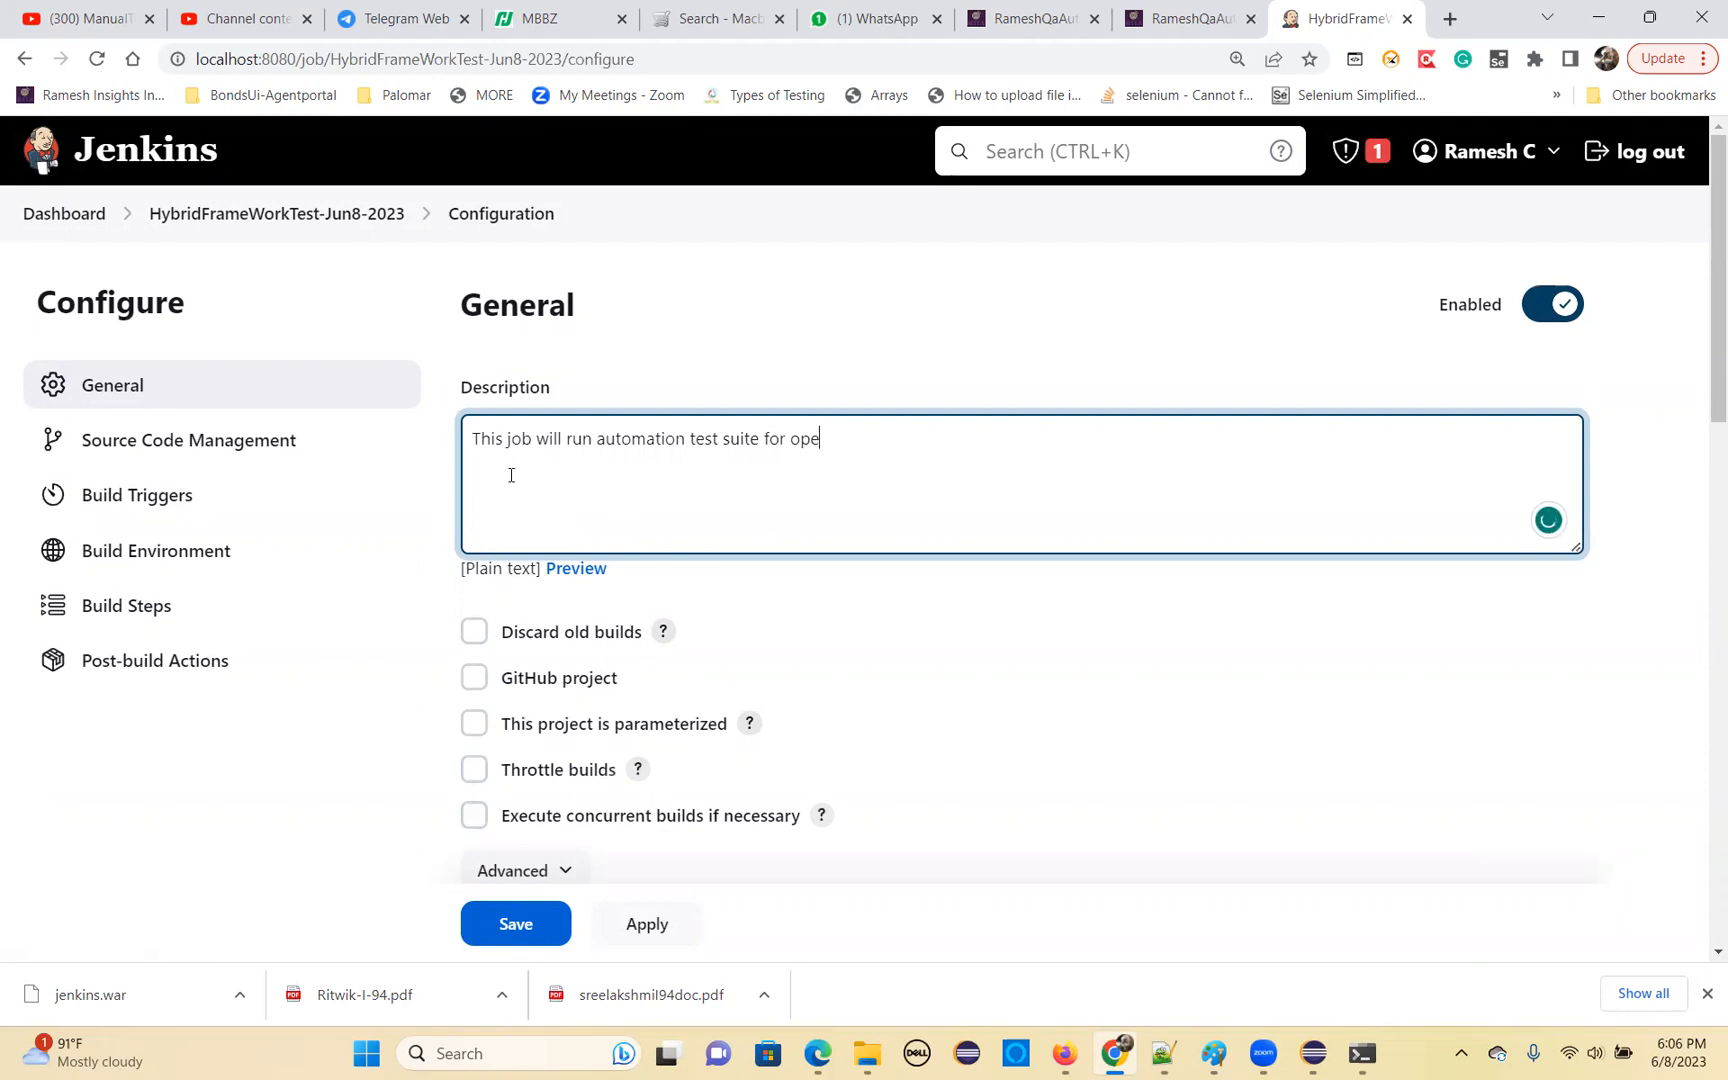
type("ncart application functionality")
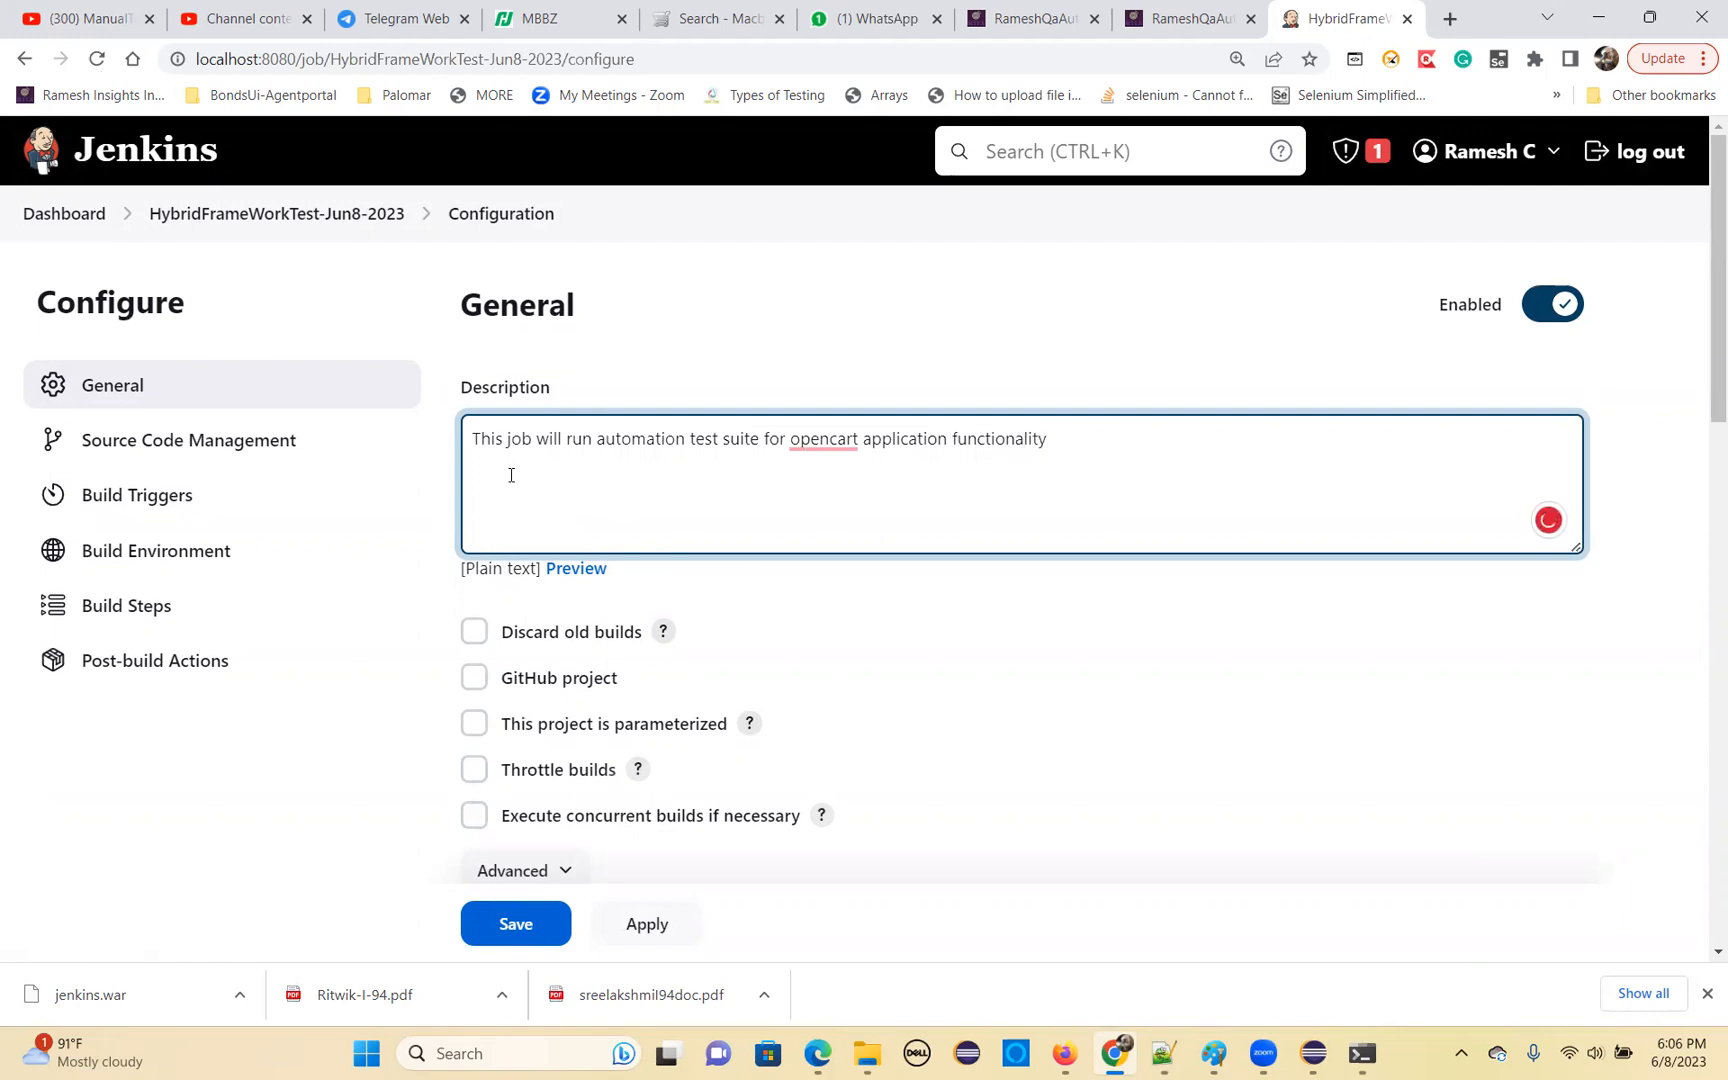
mouse_move(819, 446)
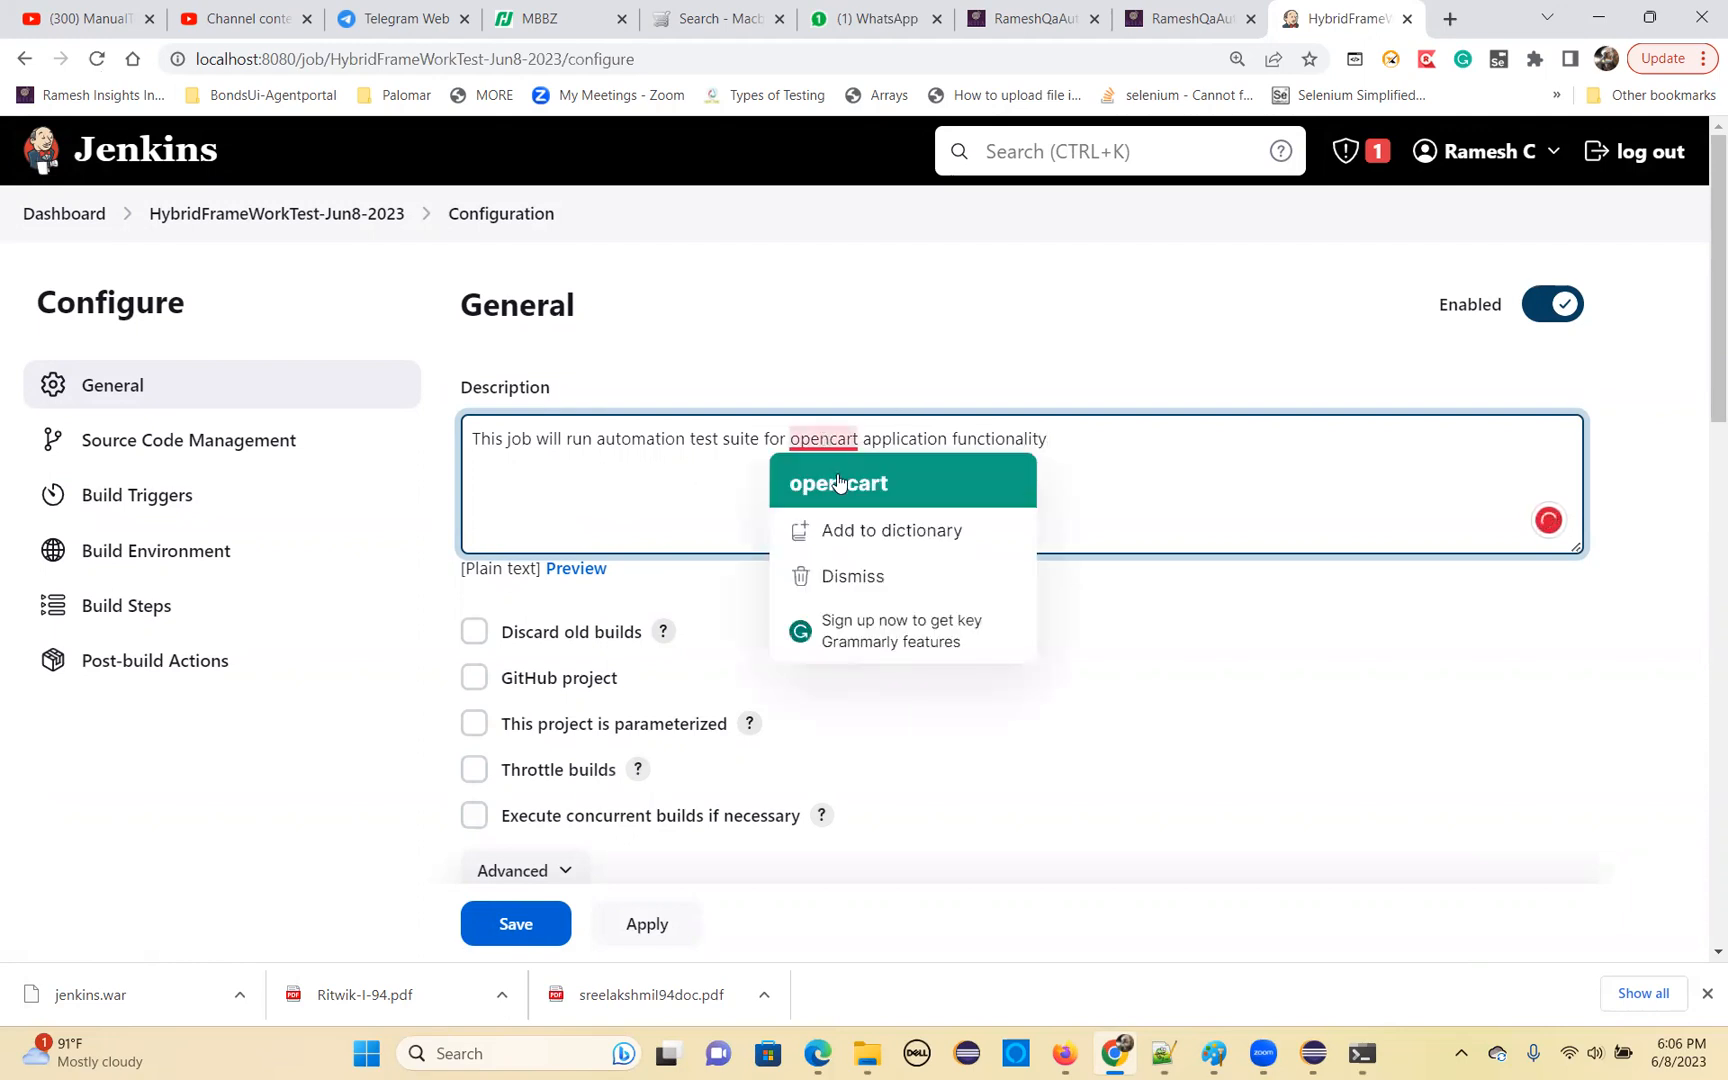
left_click(840, 482)
left_click_drag(1076, 446, 533, 385)
Look at the Git repository options under Source Code Management, and set the job back to None
scroll(907, 649, "down", 2)
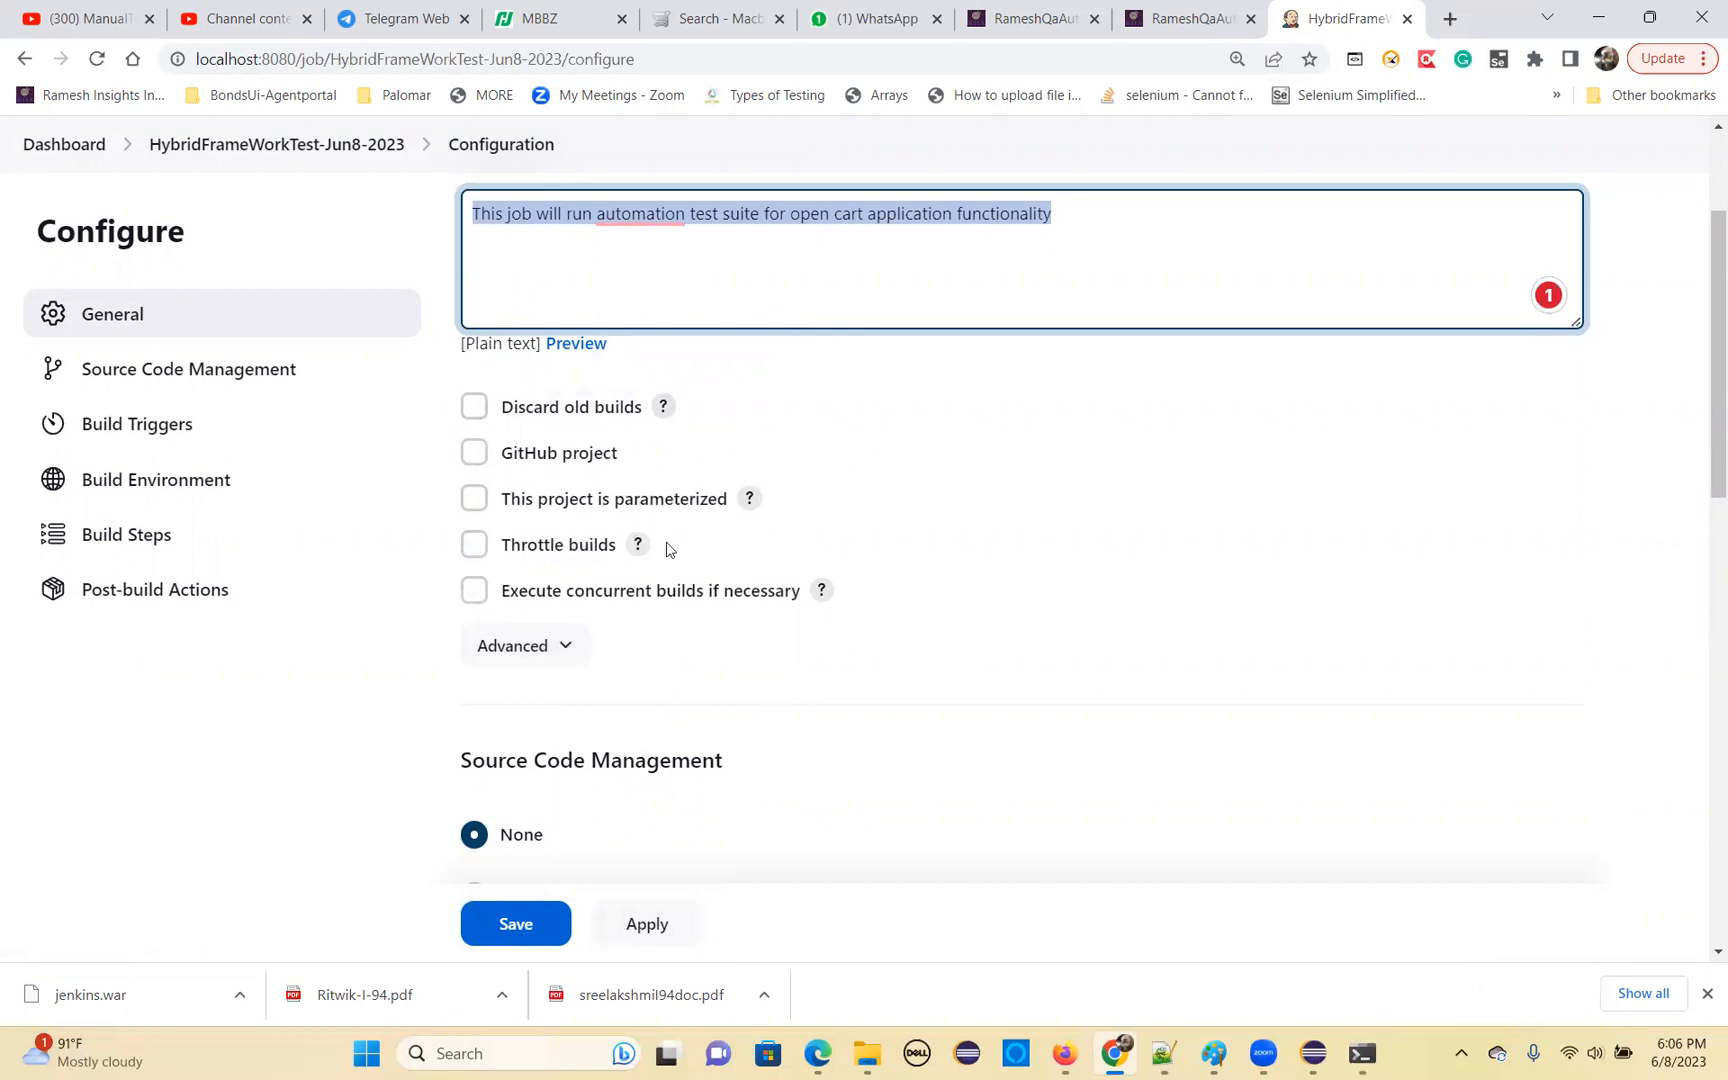
scroll(672, 590, "down", 2)
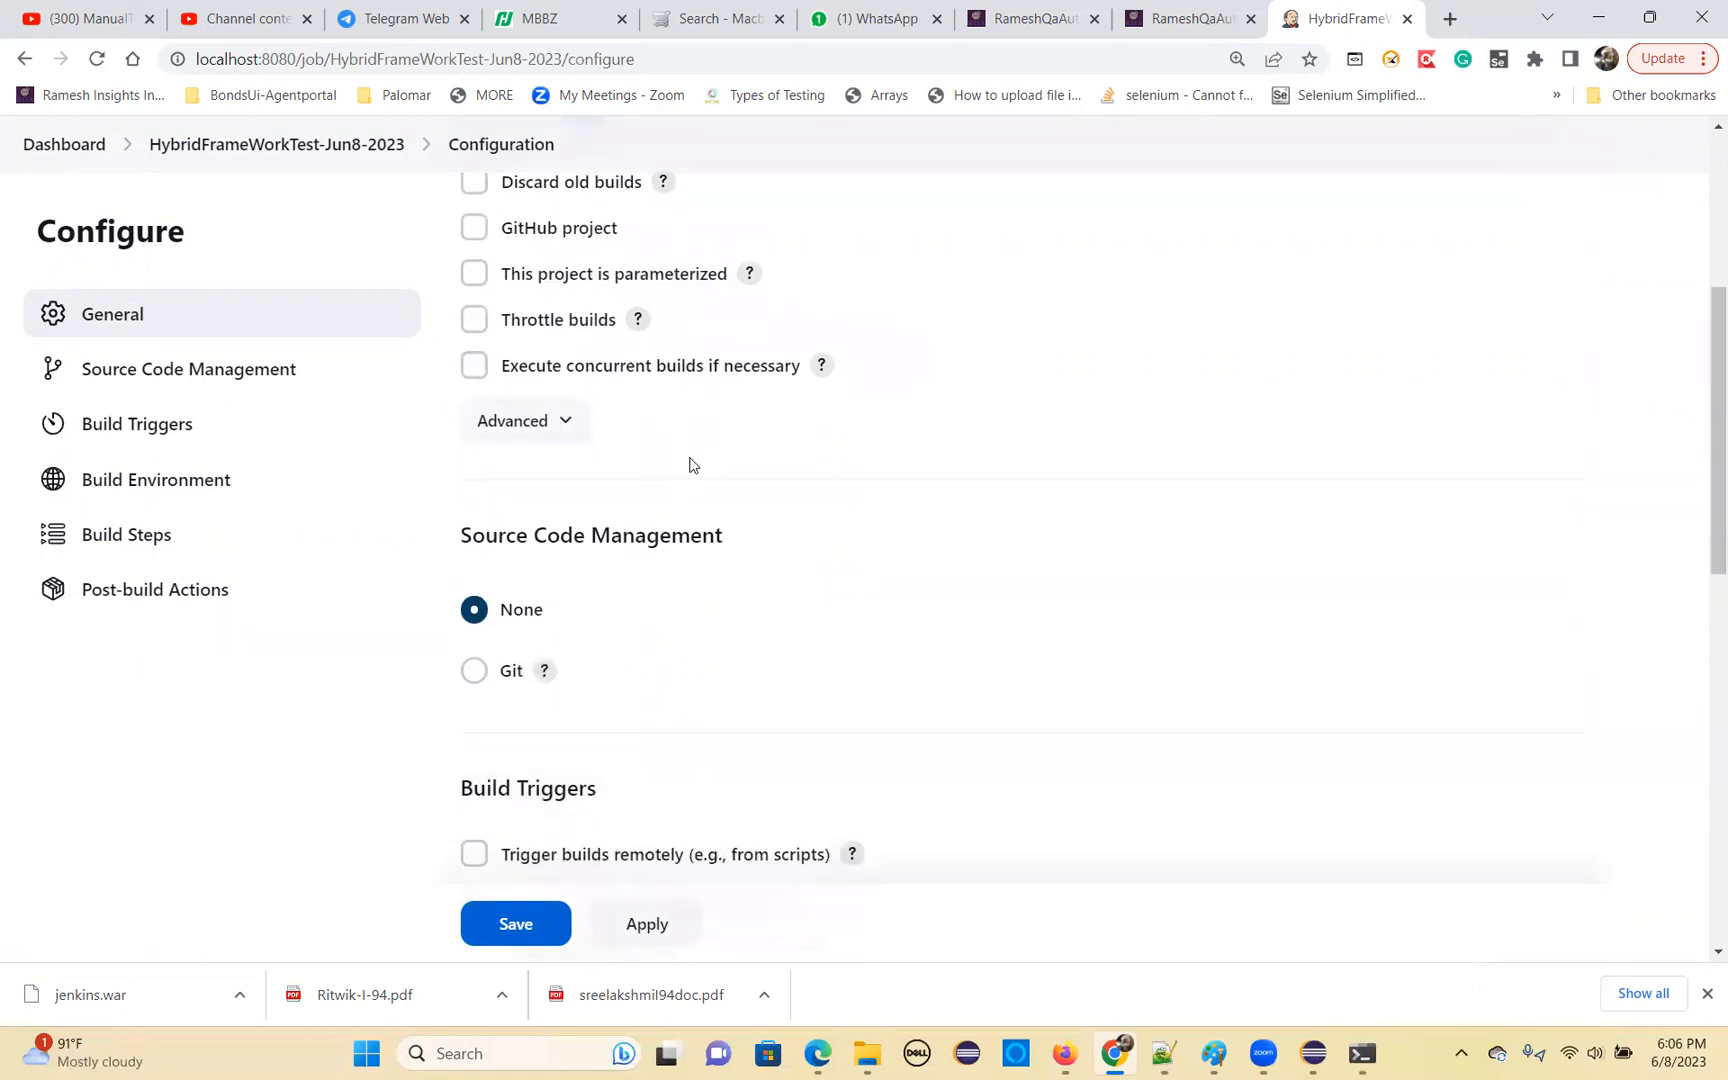
scroll(520, 416, "down", 1)
left_click_drag(479, 423, 727, 437)
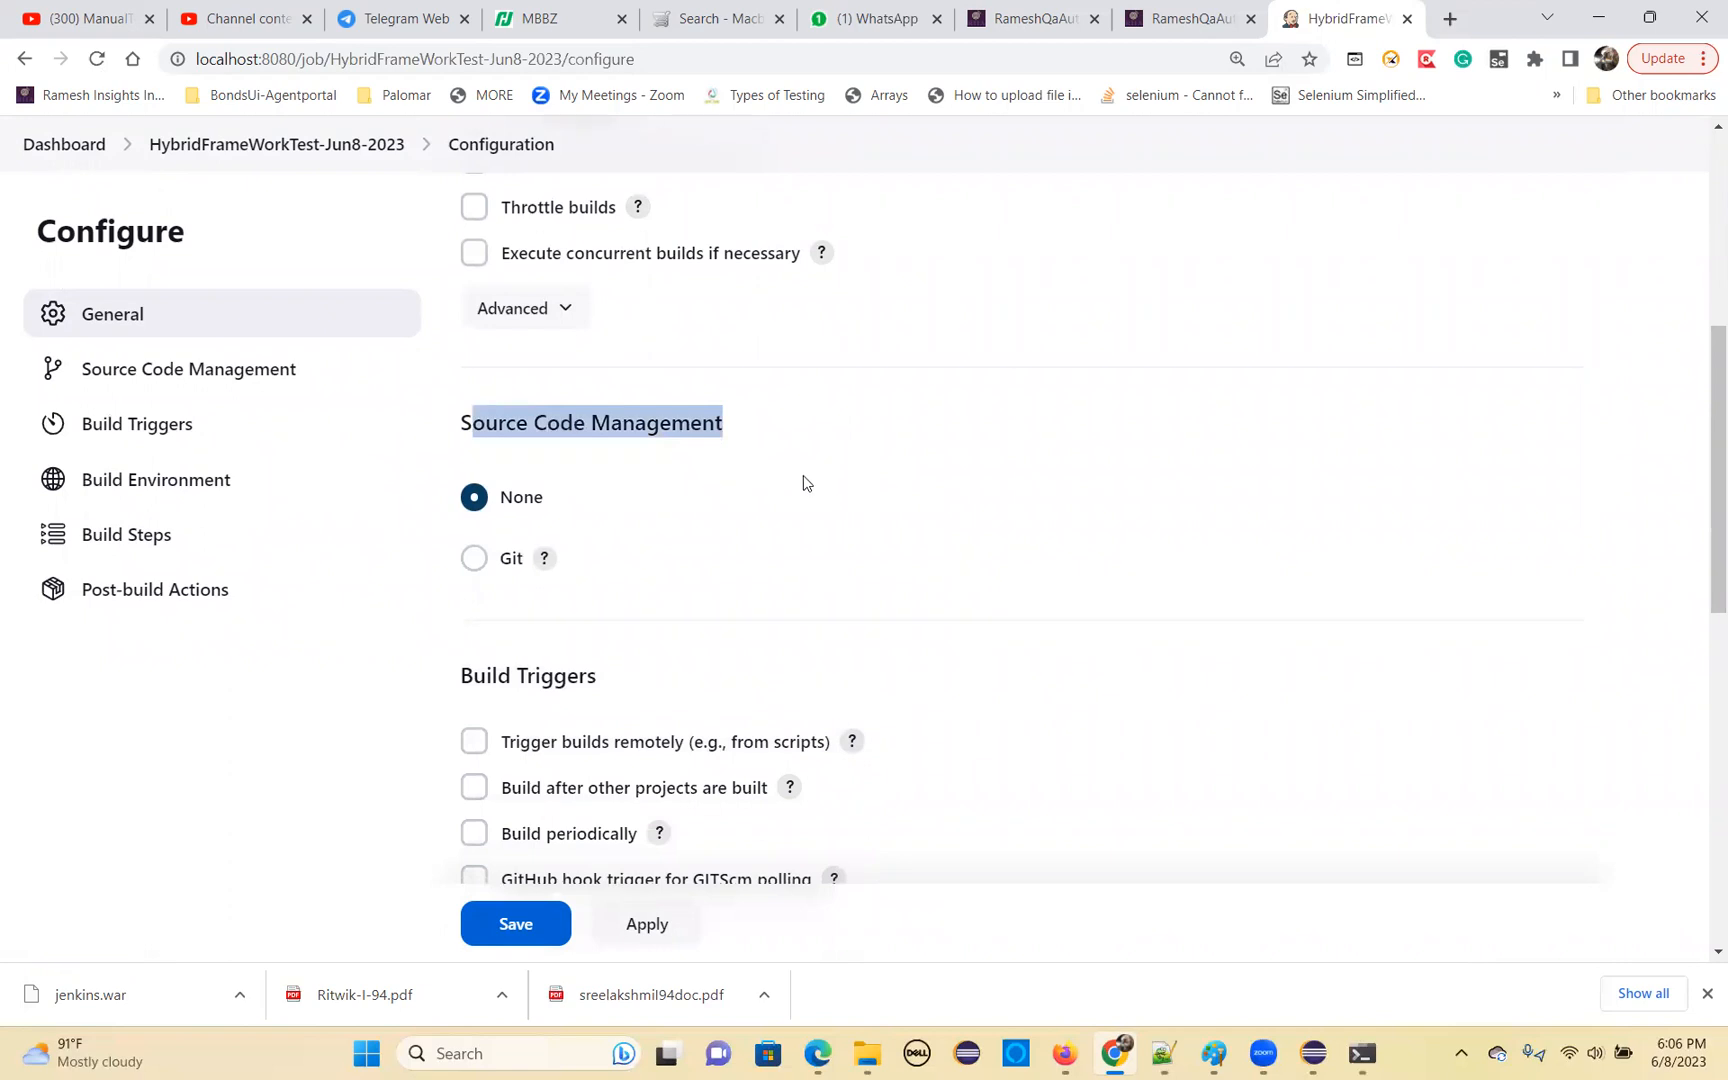
left_click(473, 558)
scroll(621, 648, "down", 2)
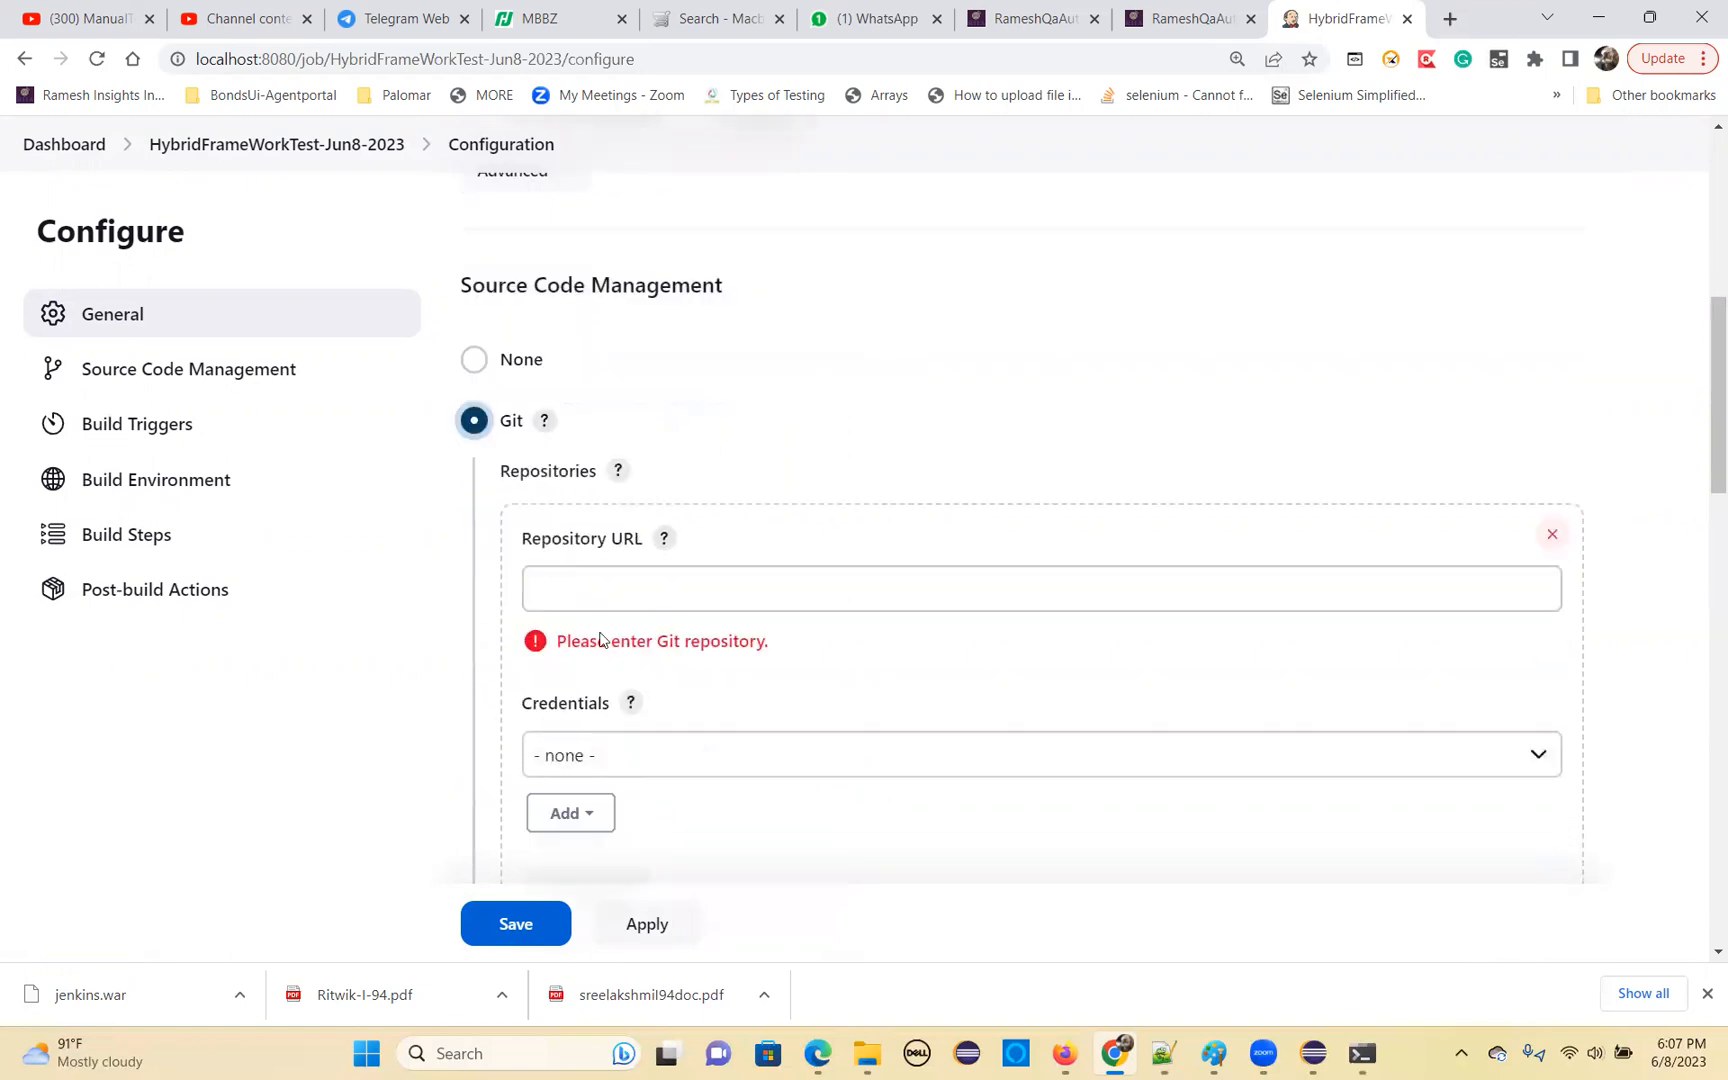
left_click(474, 275)
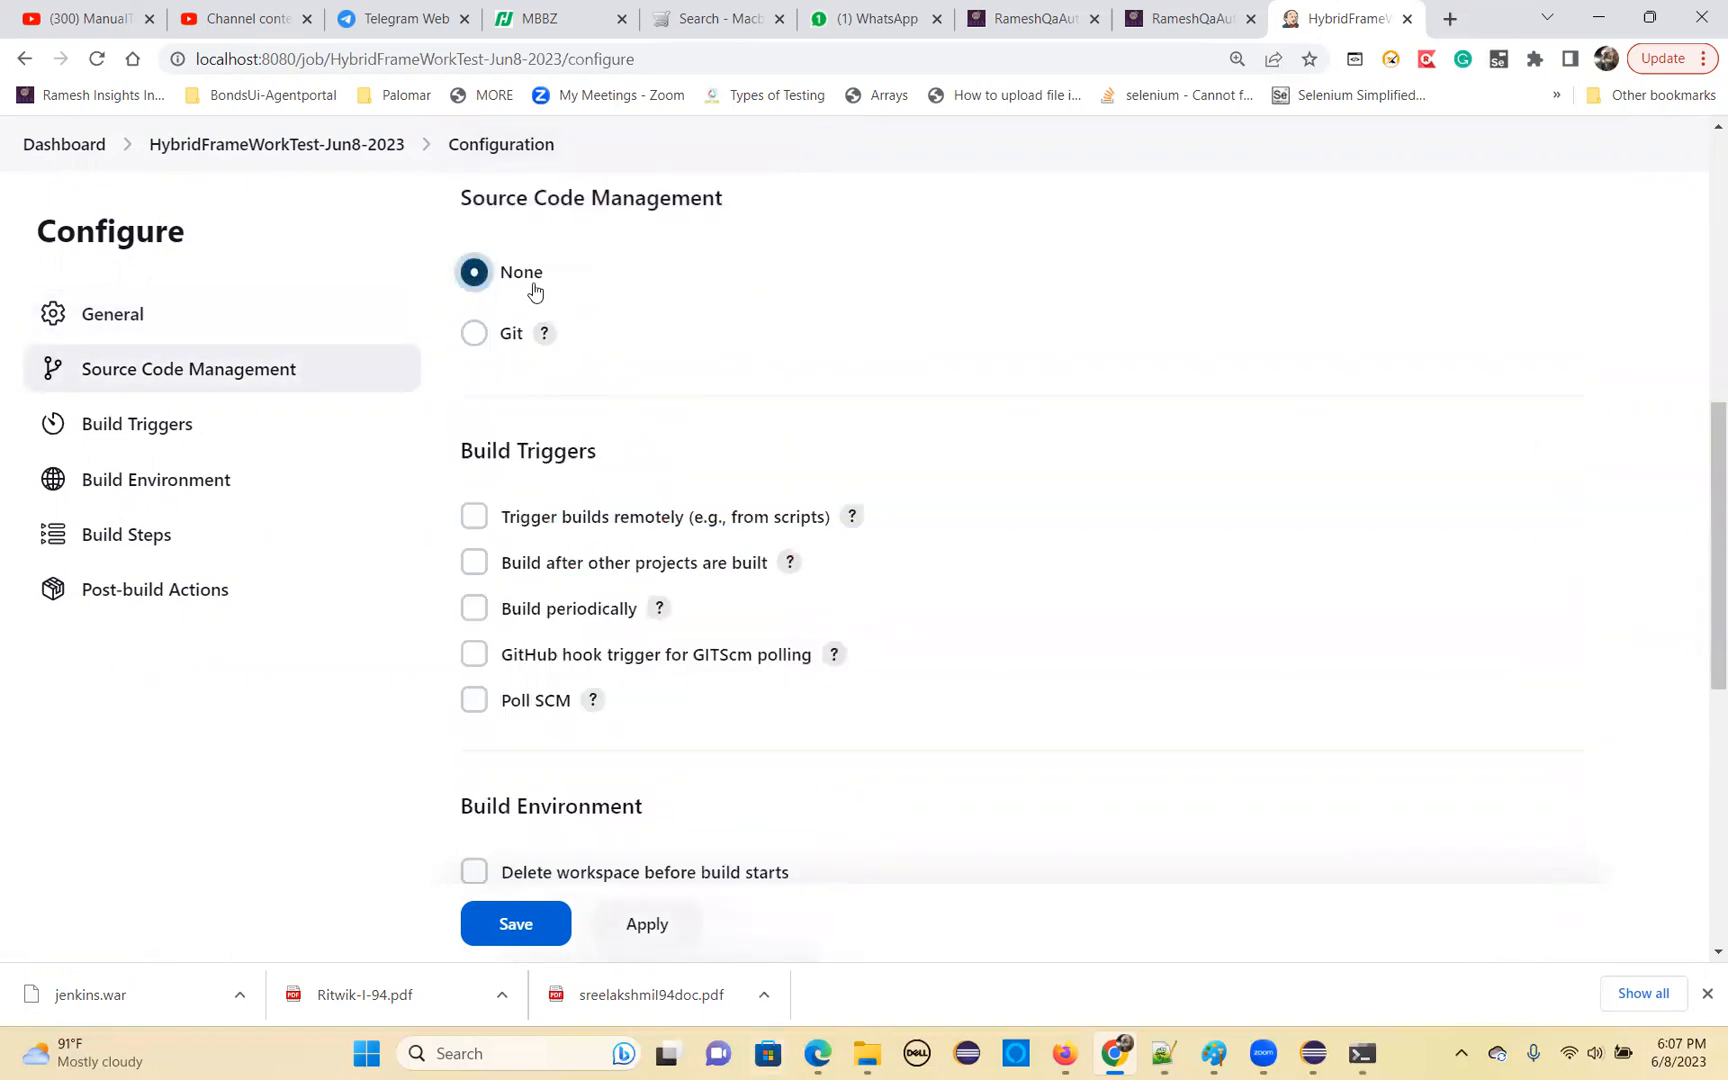
Enable the Build periodically trigger and open the help for its Schedule field
scroll(820, 491, "down", 1)
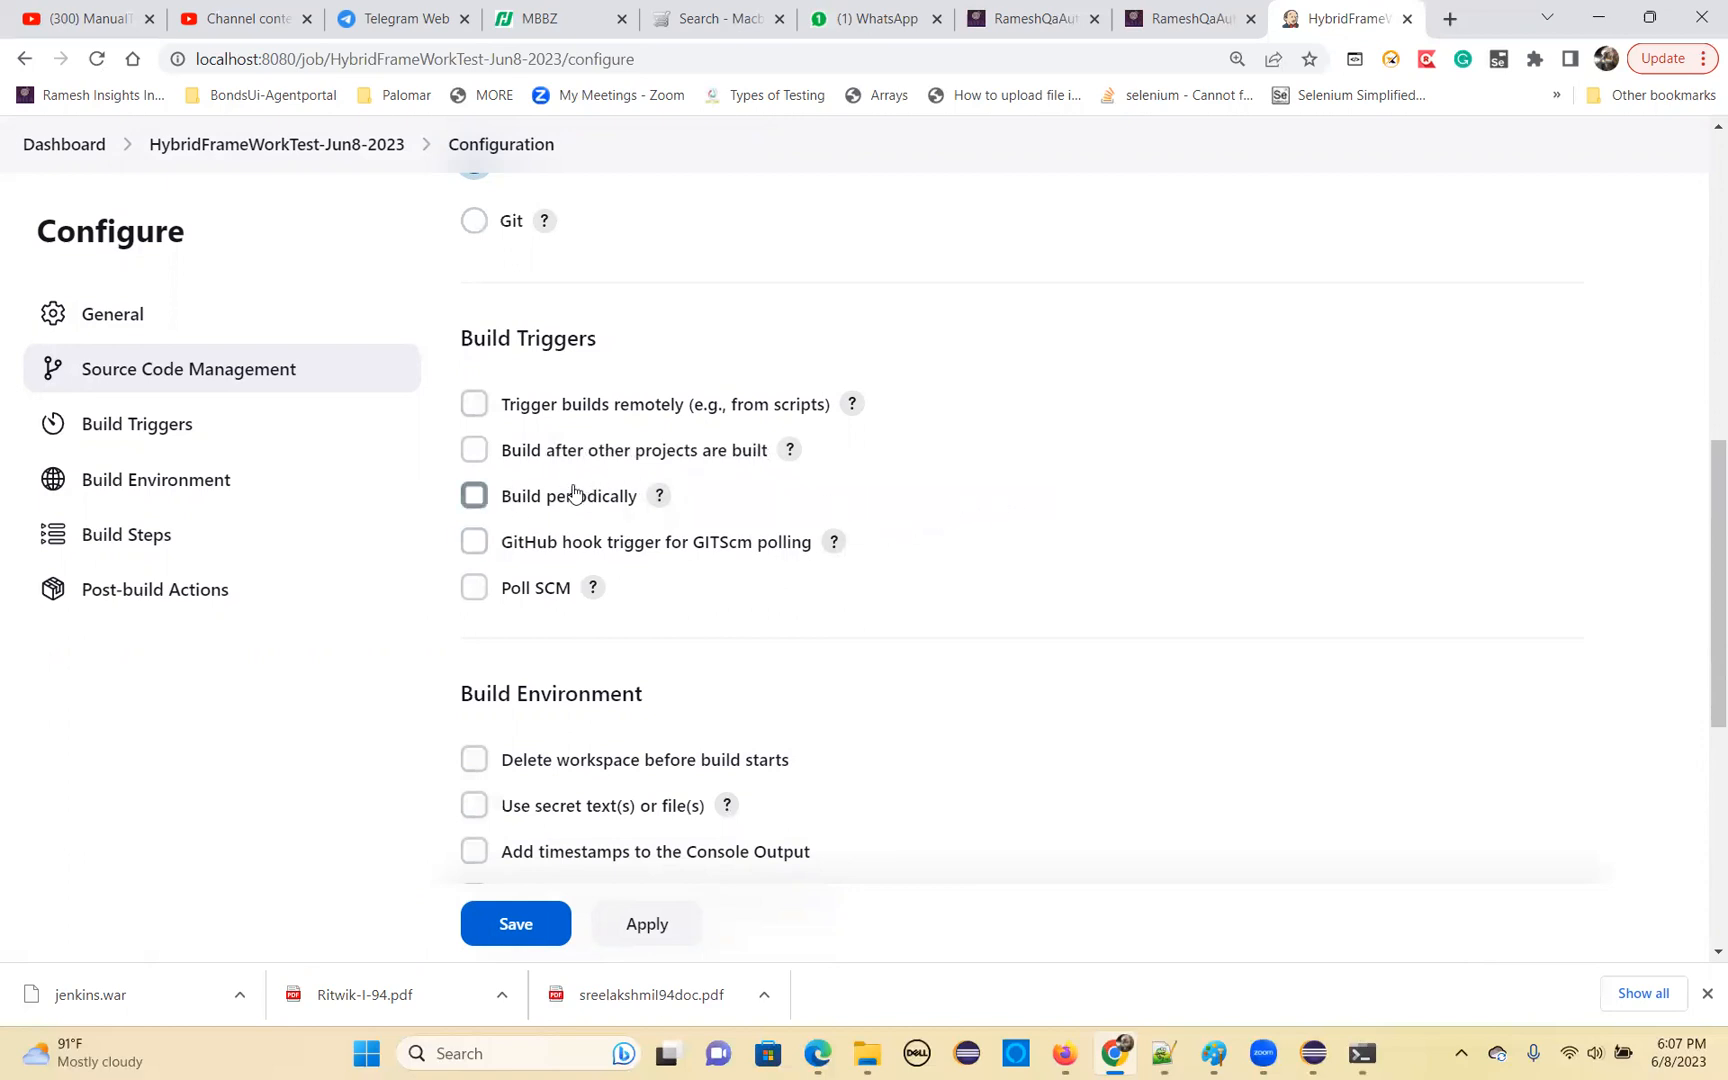
left_click(473, 497)
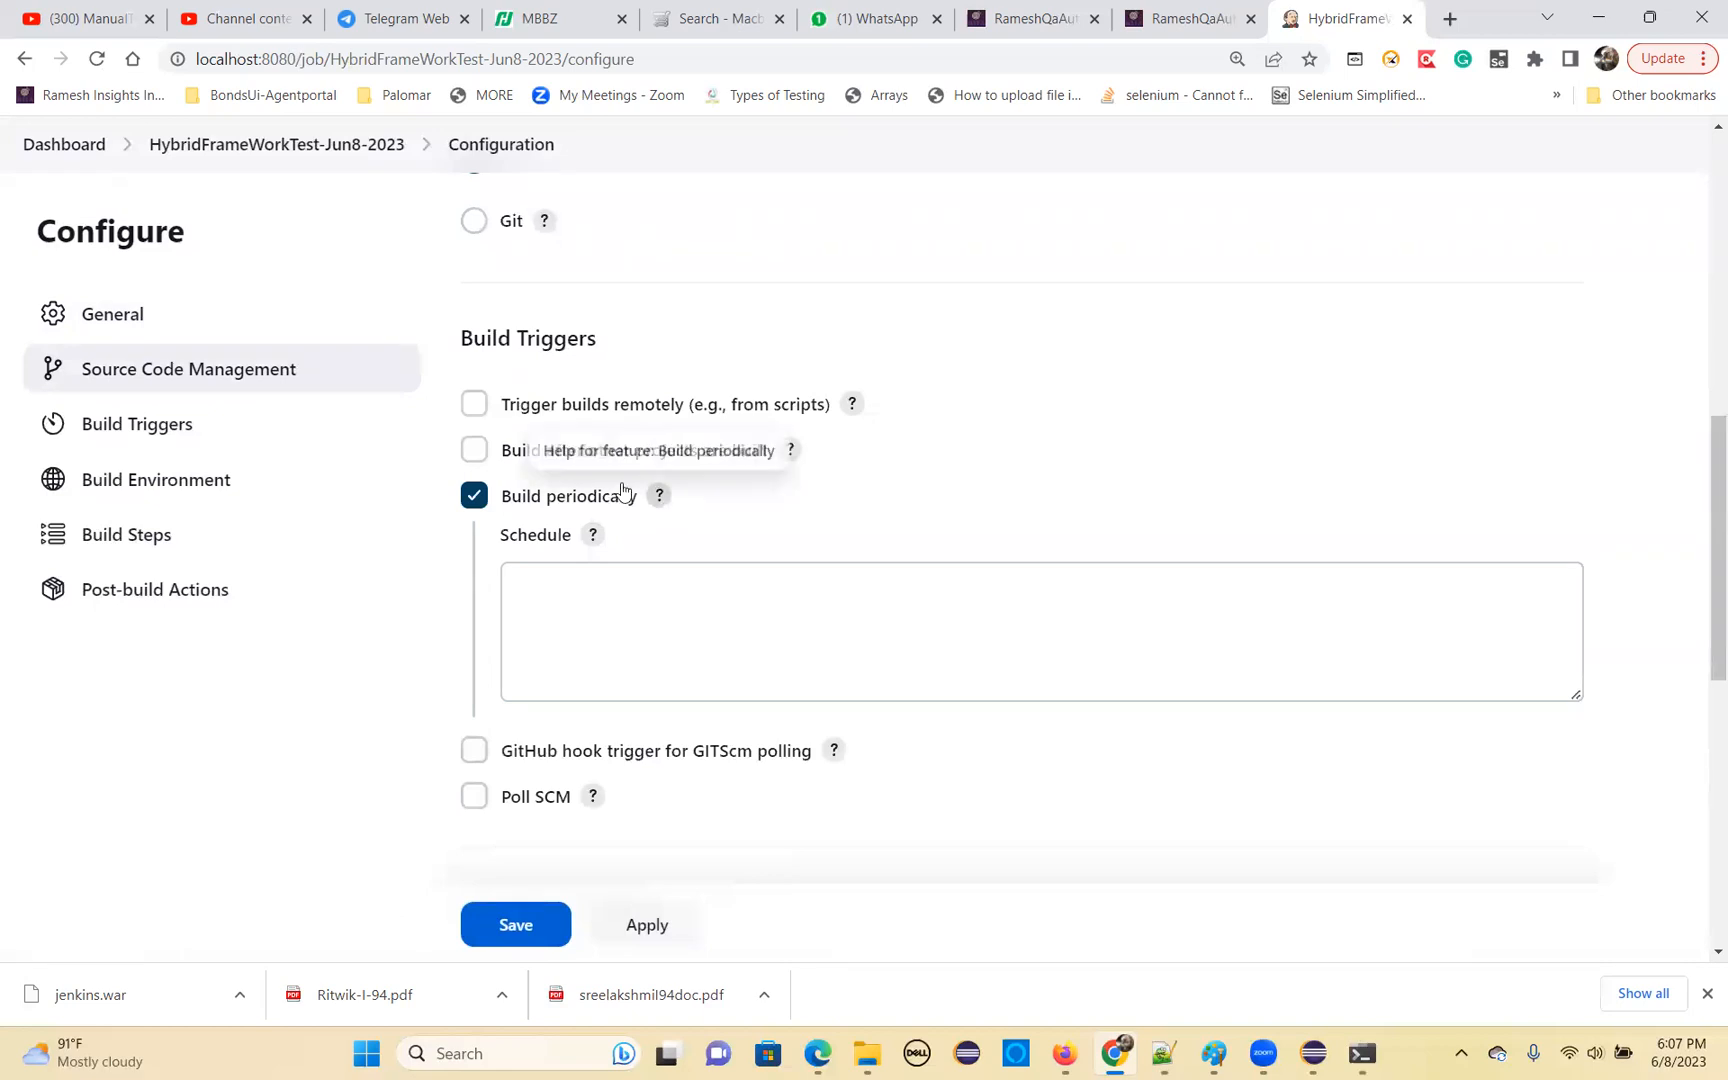
left_click(529, 581)
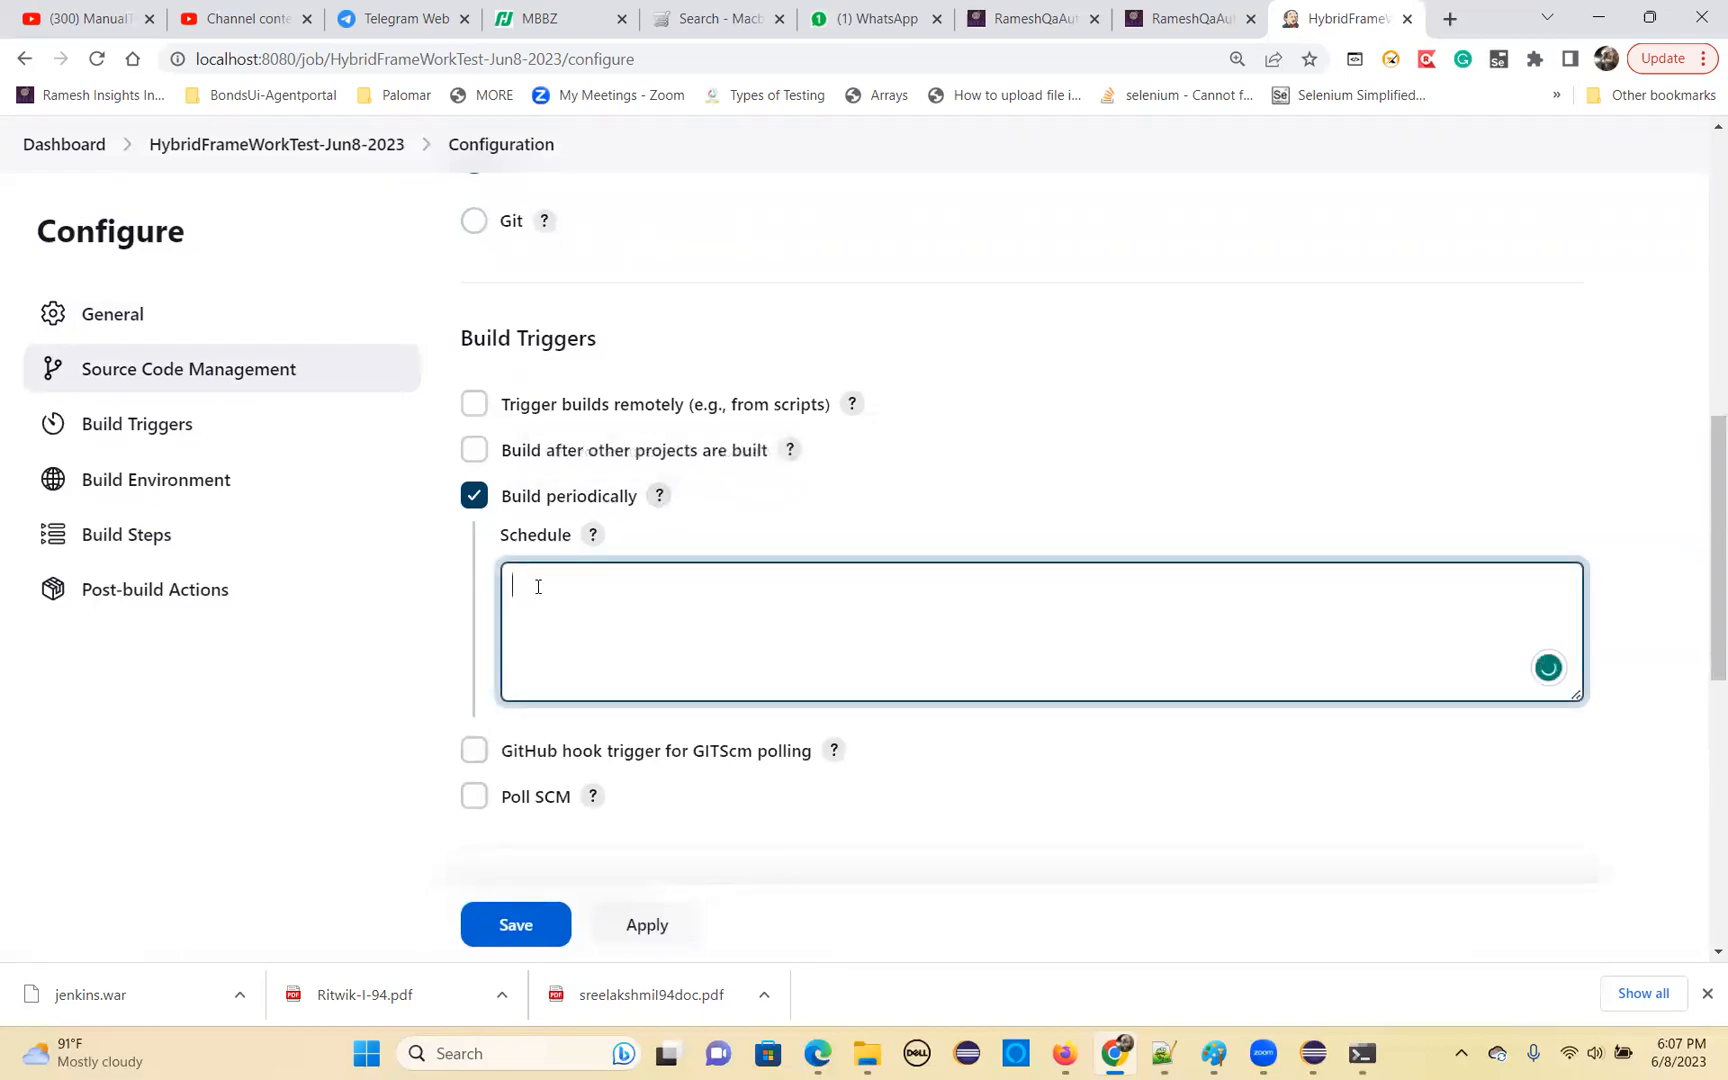
left_click(593, 537)
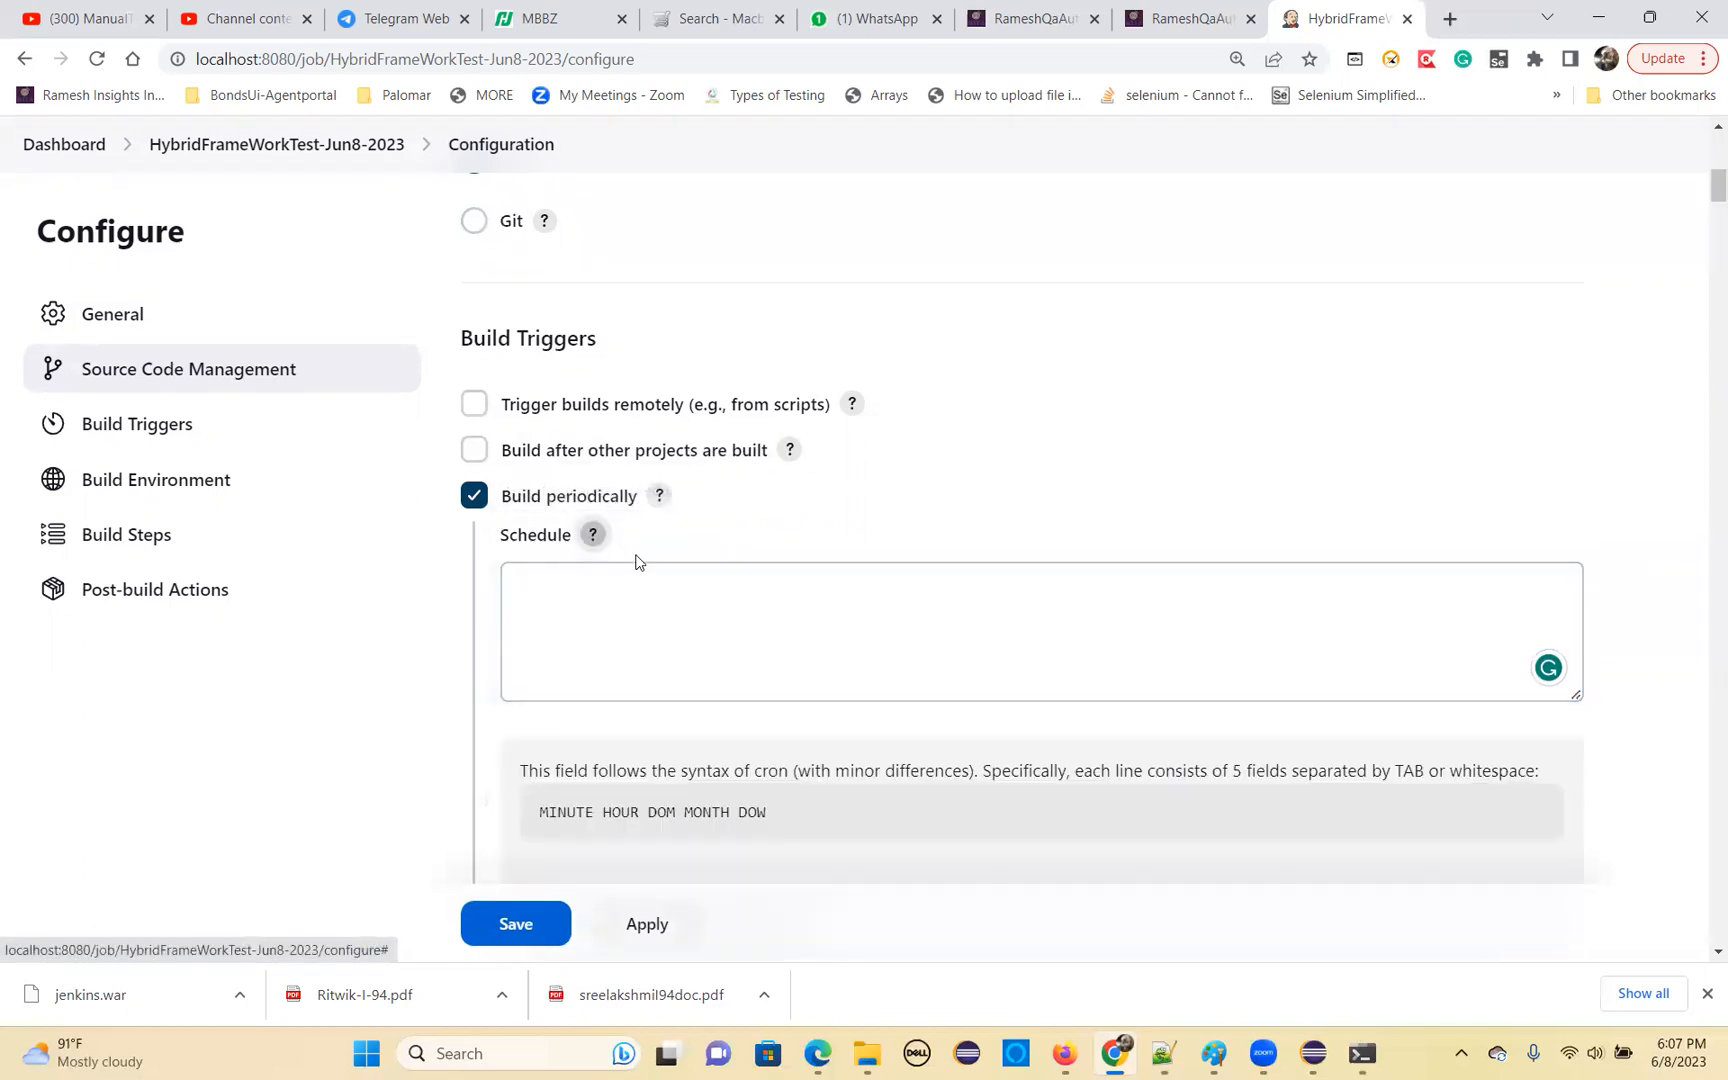
Examine the Schedule help for the five-field cron syntax, the use of H and the example schedules
scroll(639, 570, "down", 1)
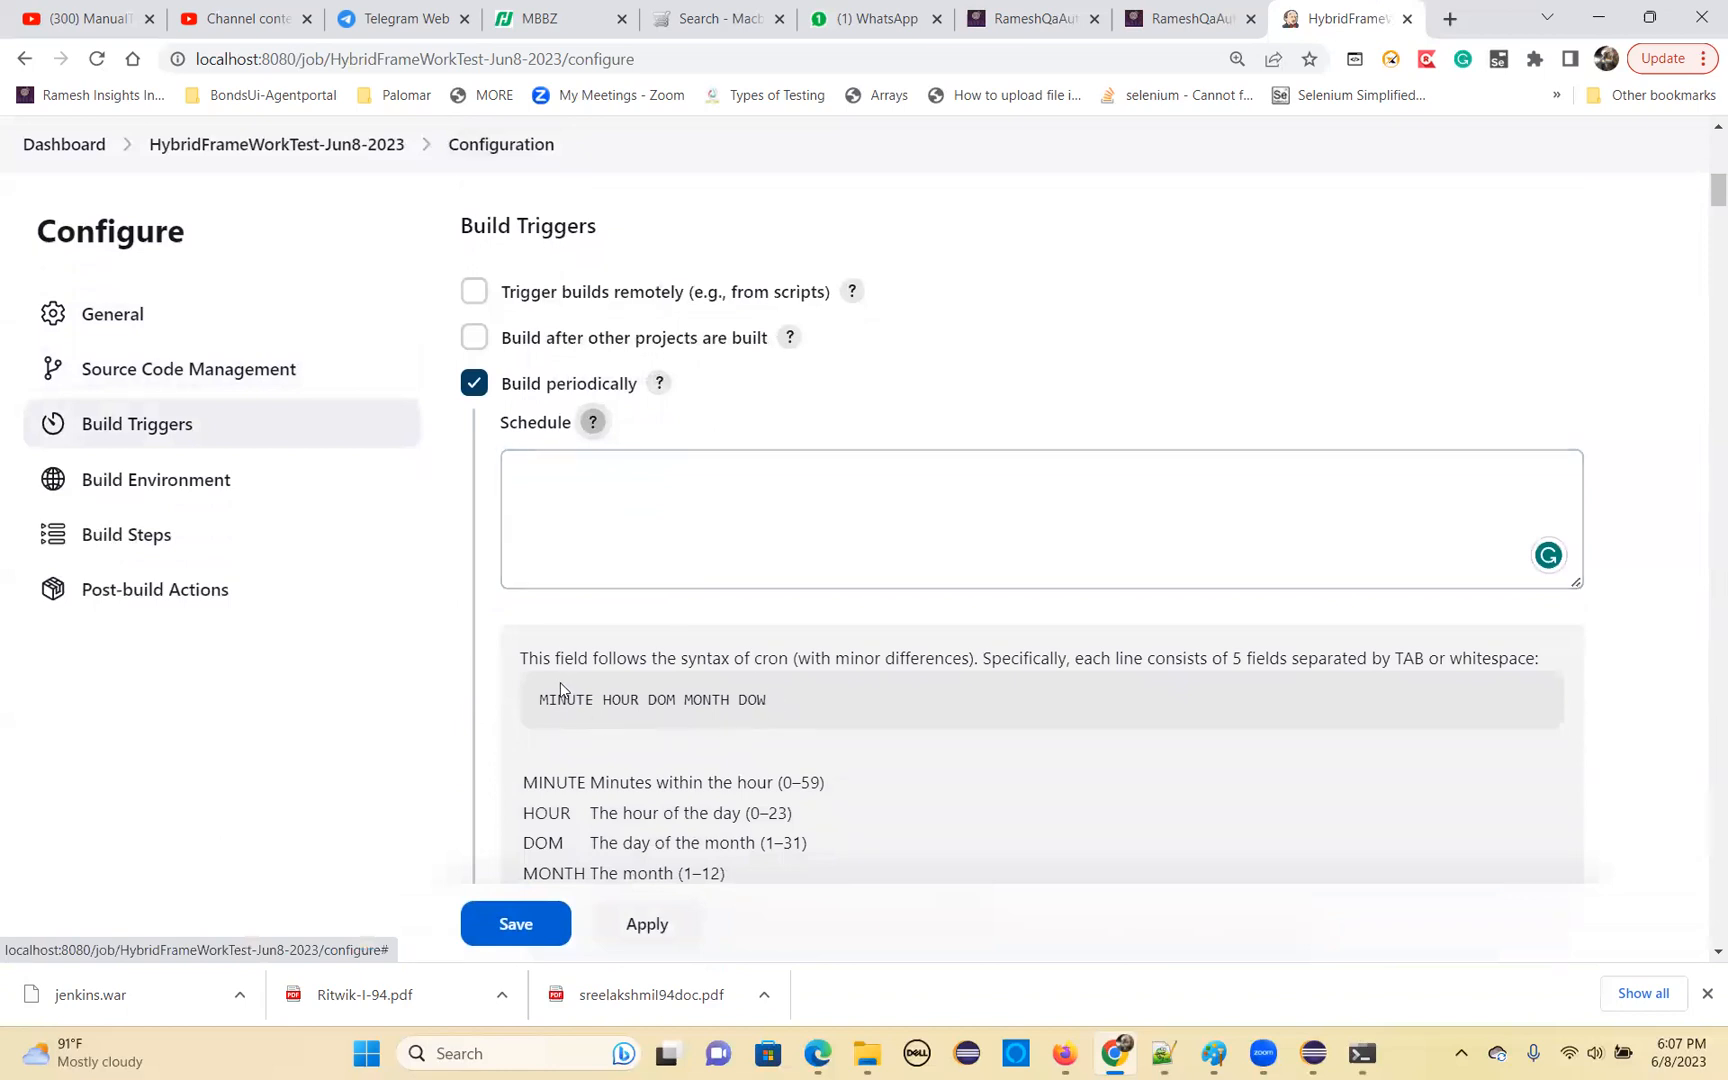
left_click_drag(547, 699, 673, 705)
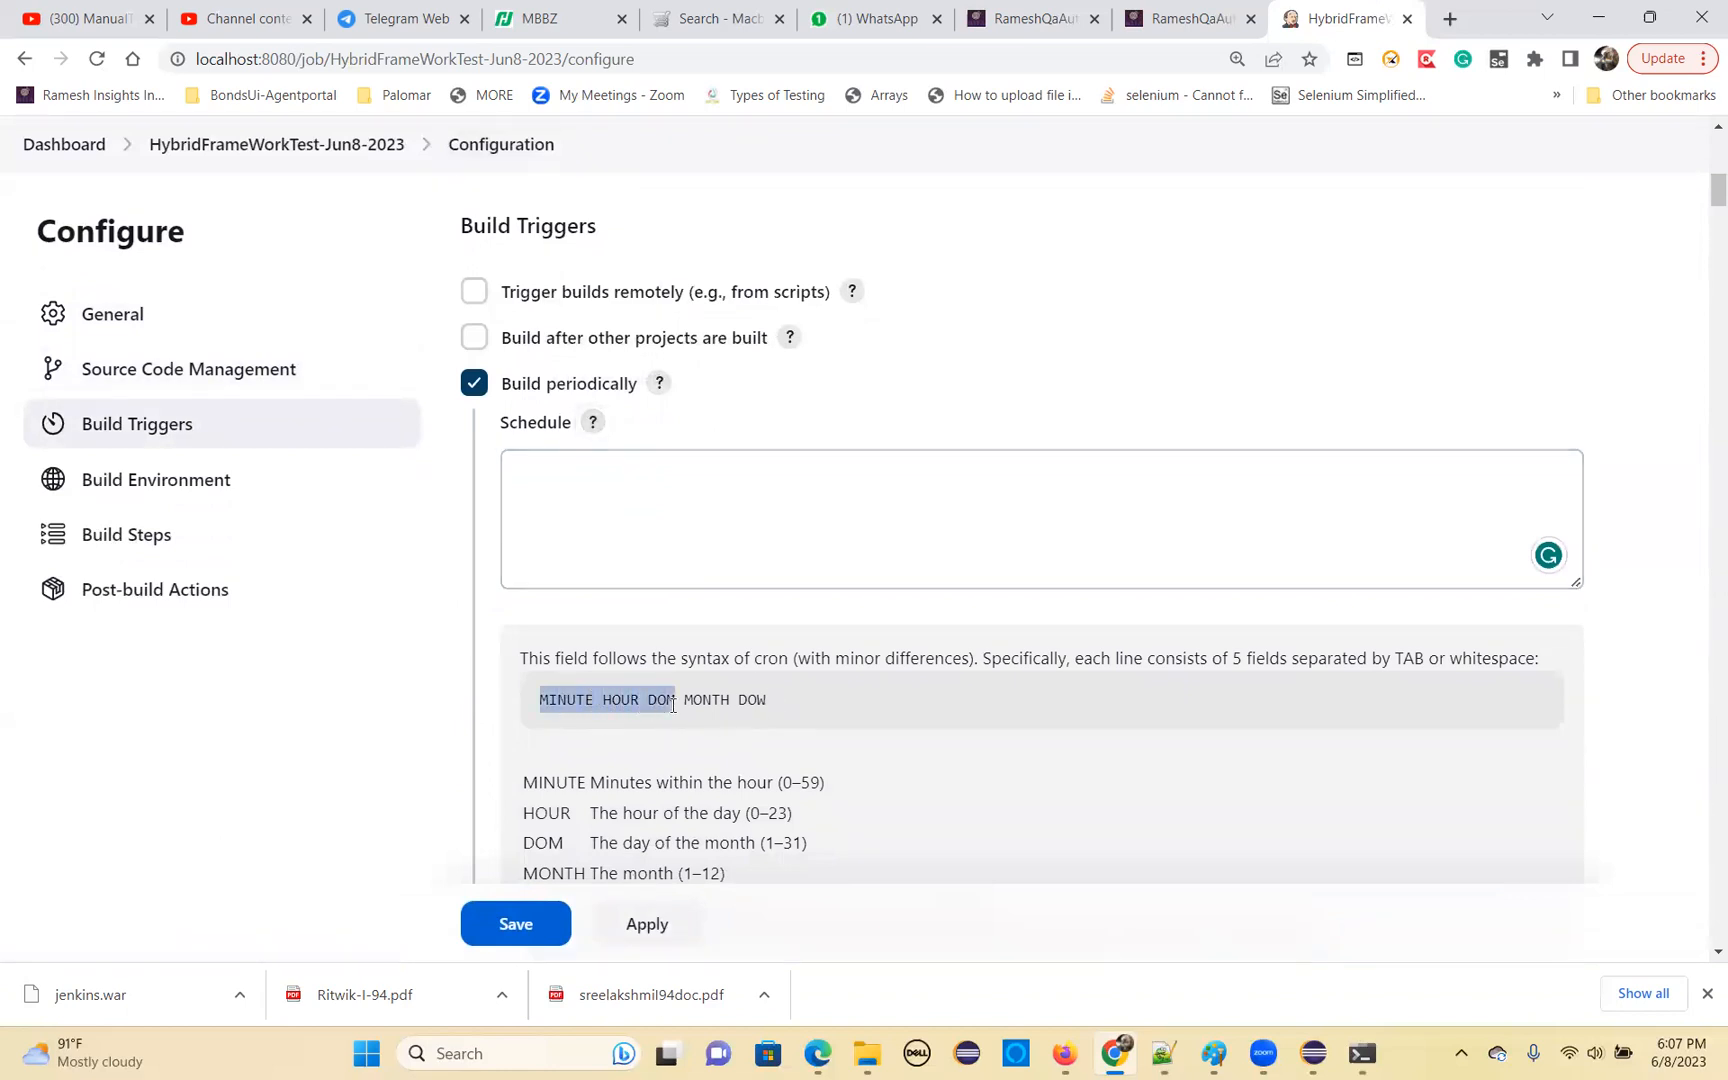
left_click_drag(673, 705, 761, 705)
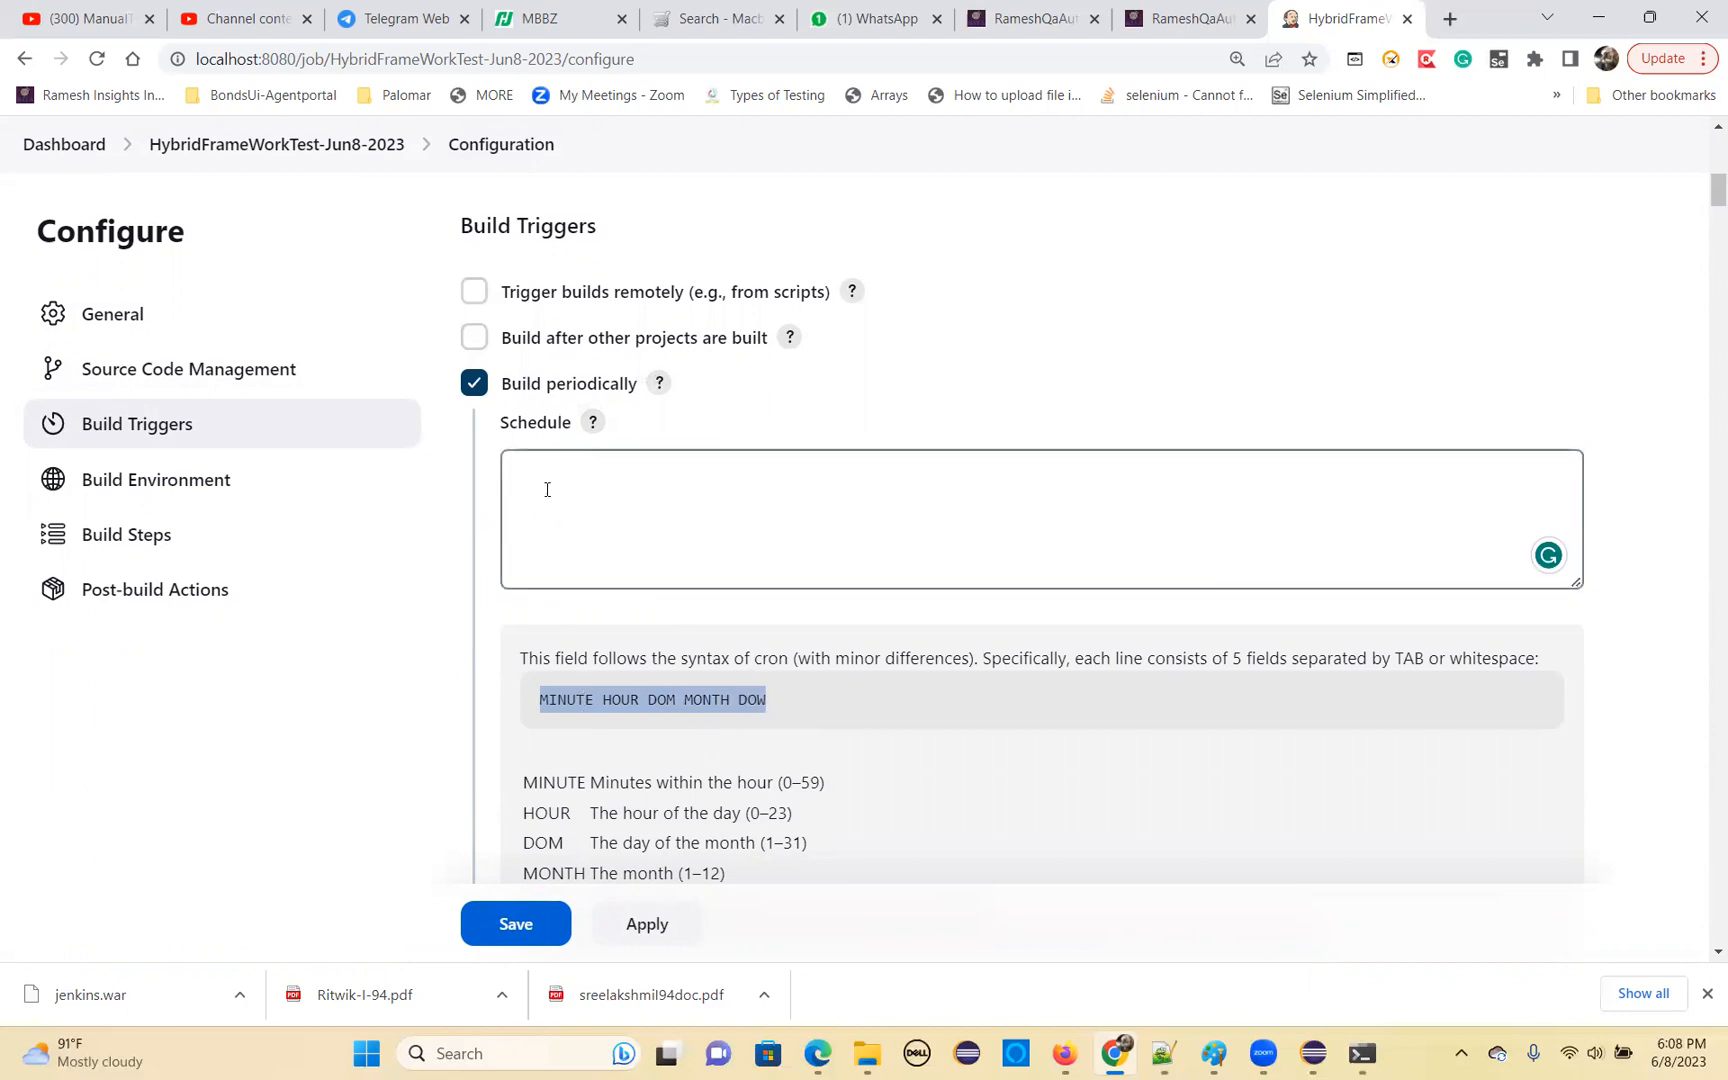
scroll(674, 640, "down", 1)
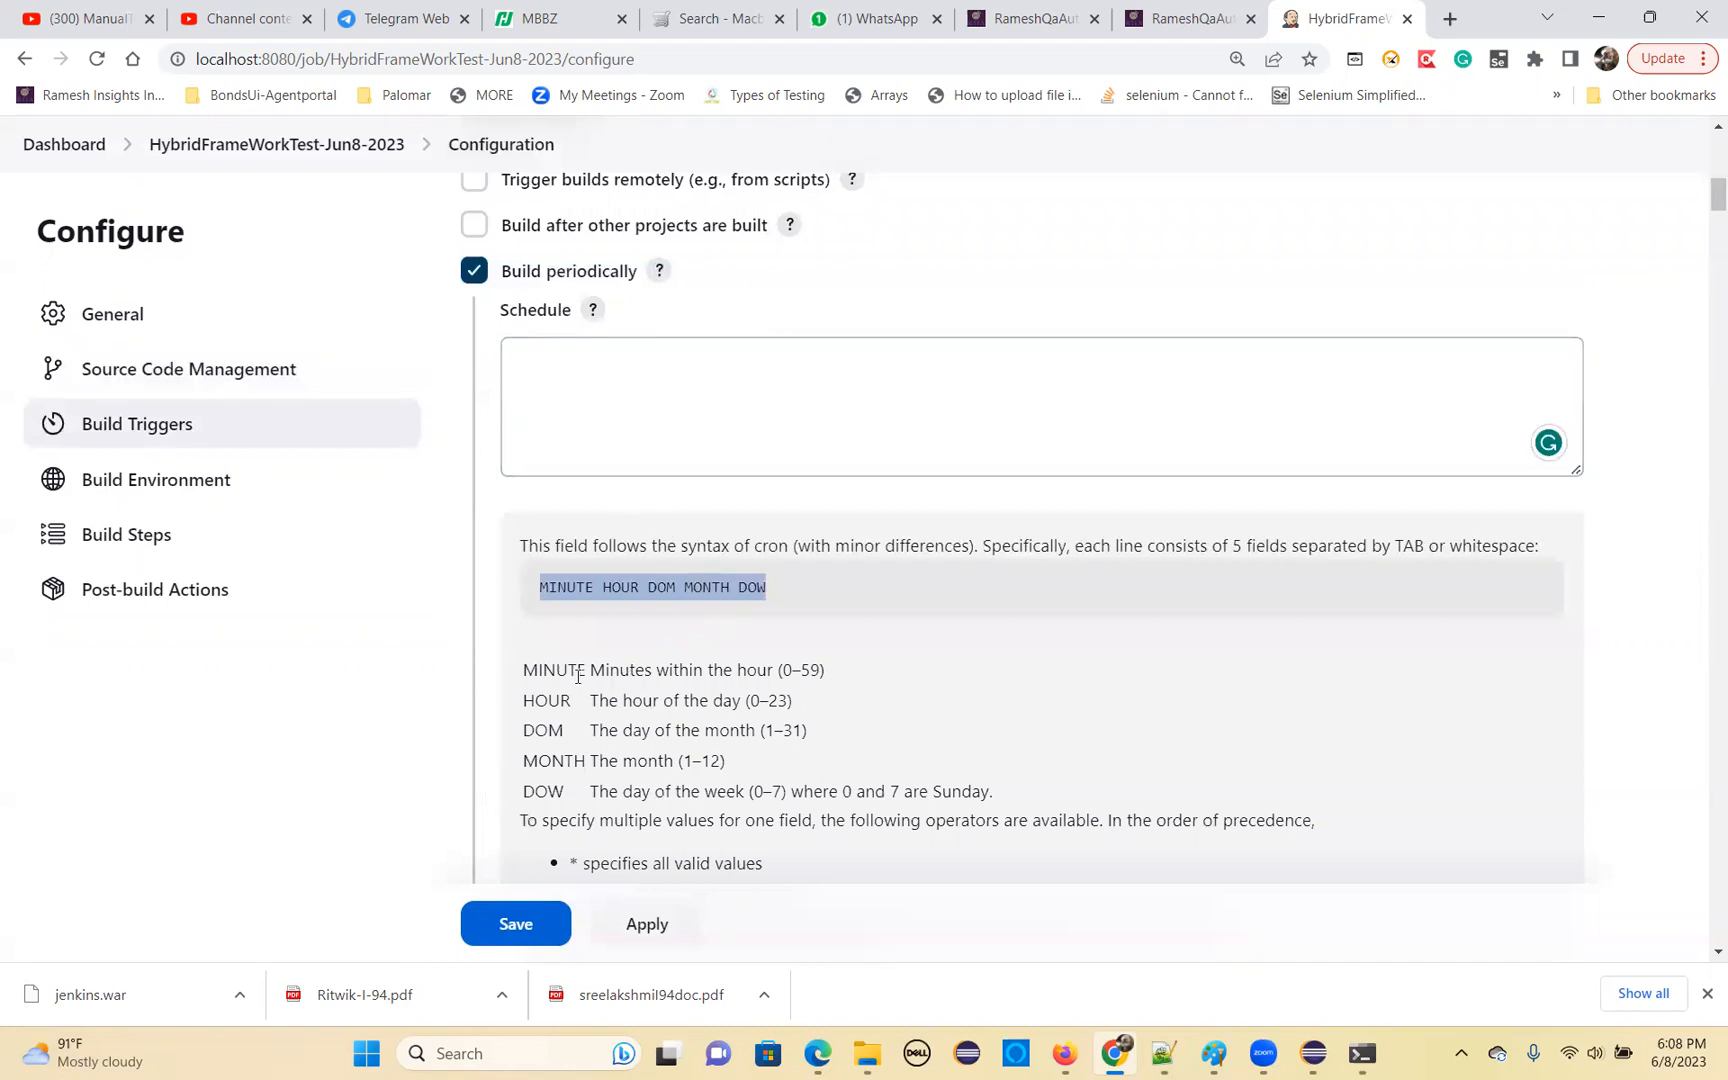
scroll(641, 662, "down", 5)
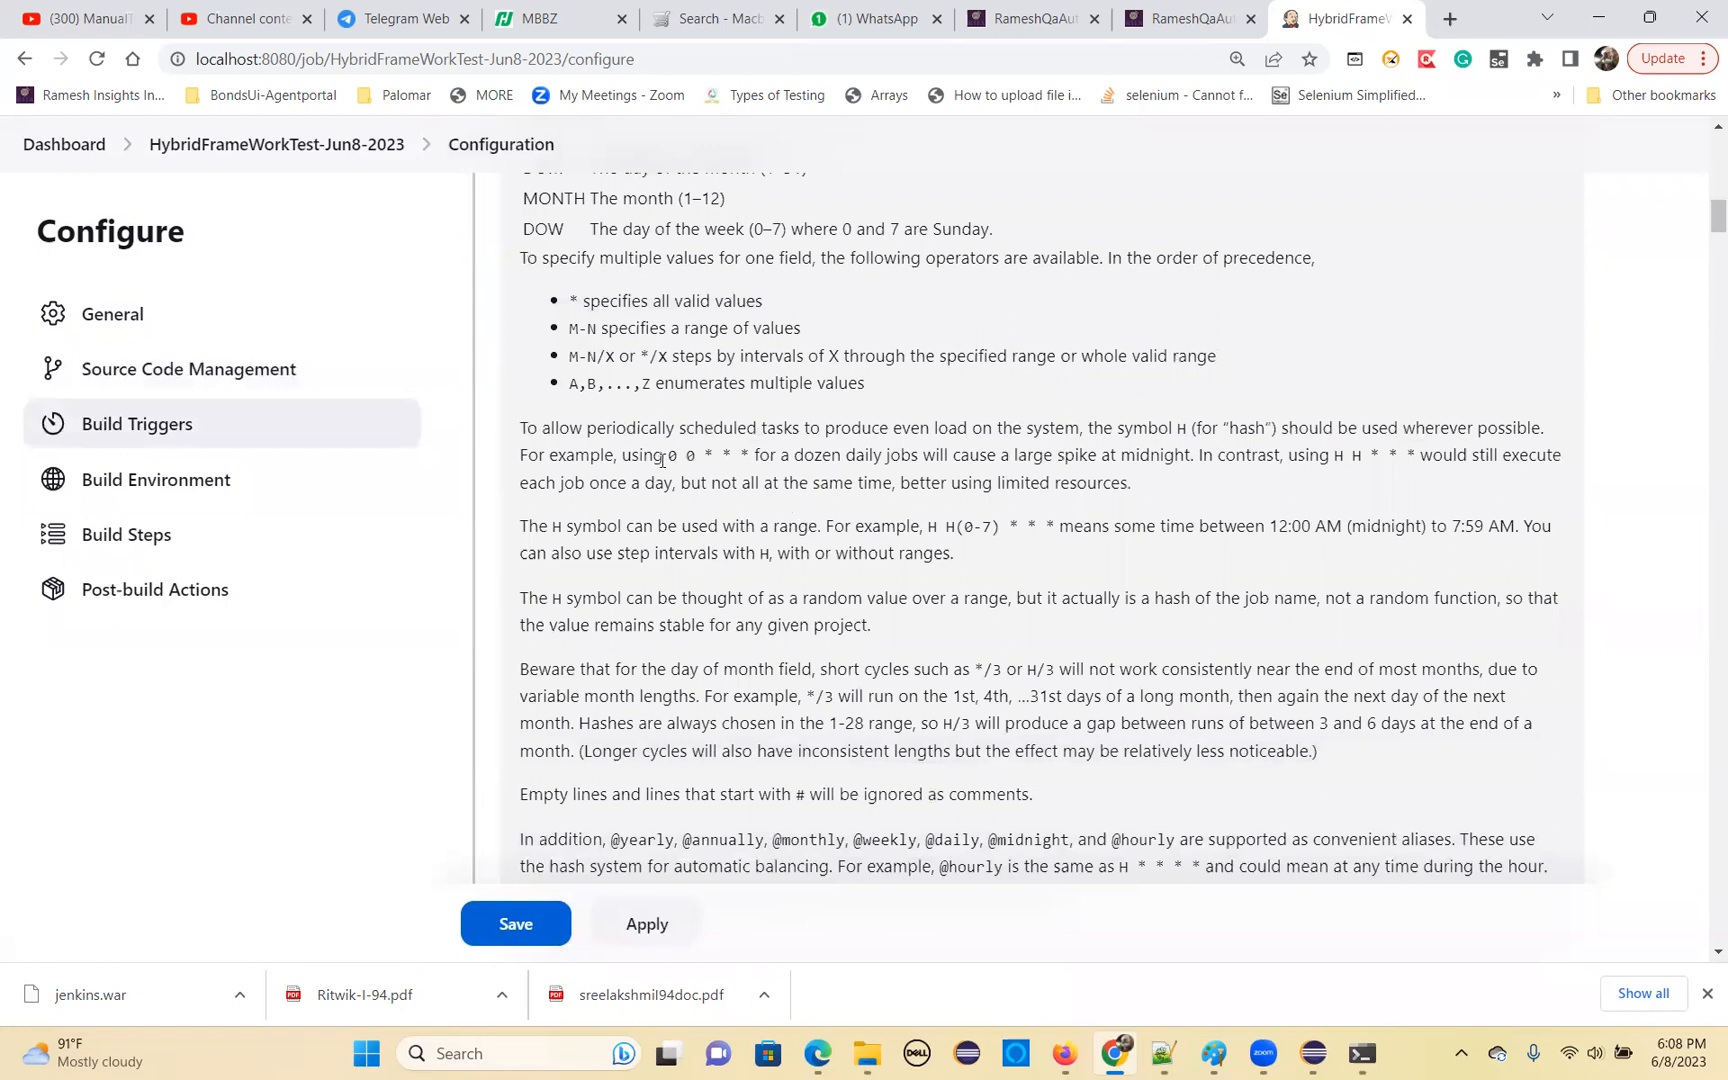
left_click_drag(670, 455, 750, 460)
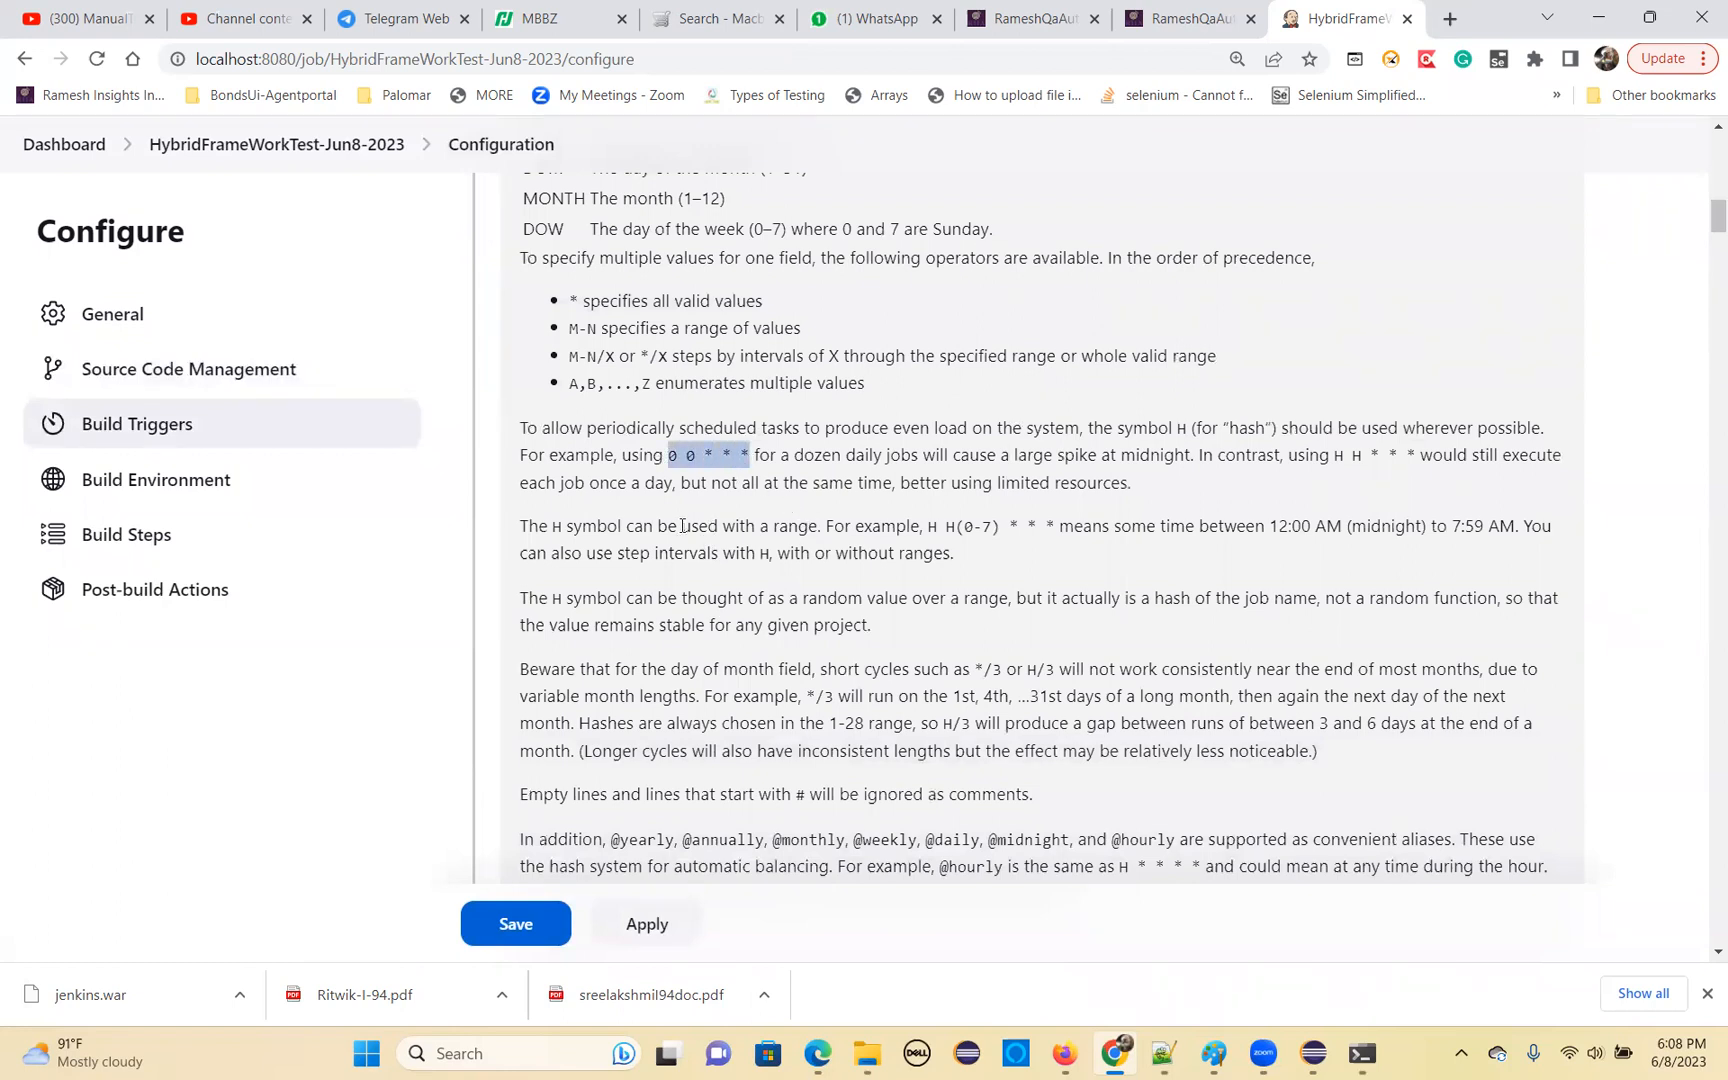
left_click_drag(1337, 455, 1416, 457)
scroll(935, 621, "down", 5)
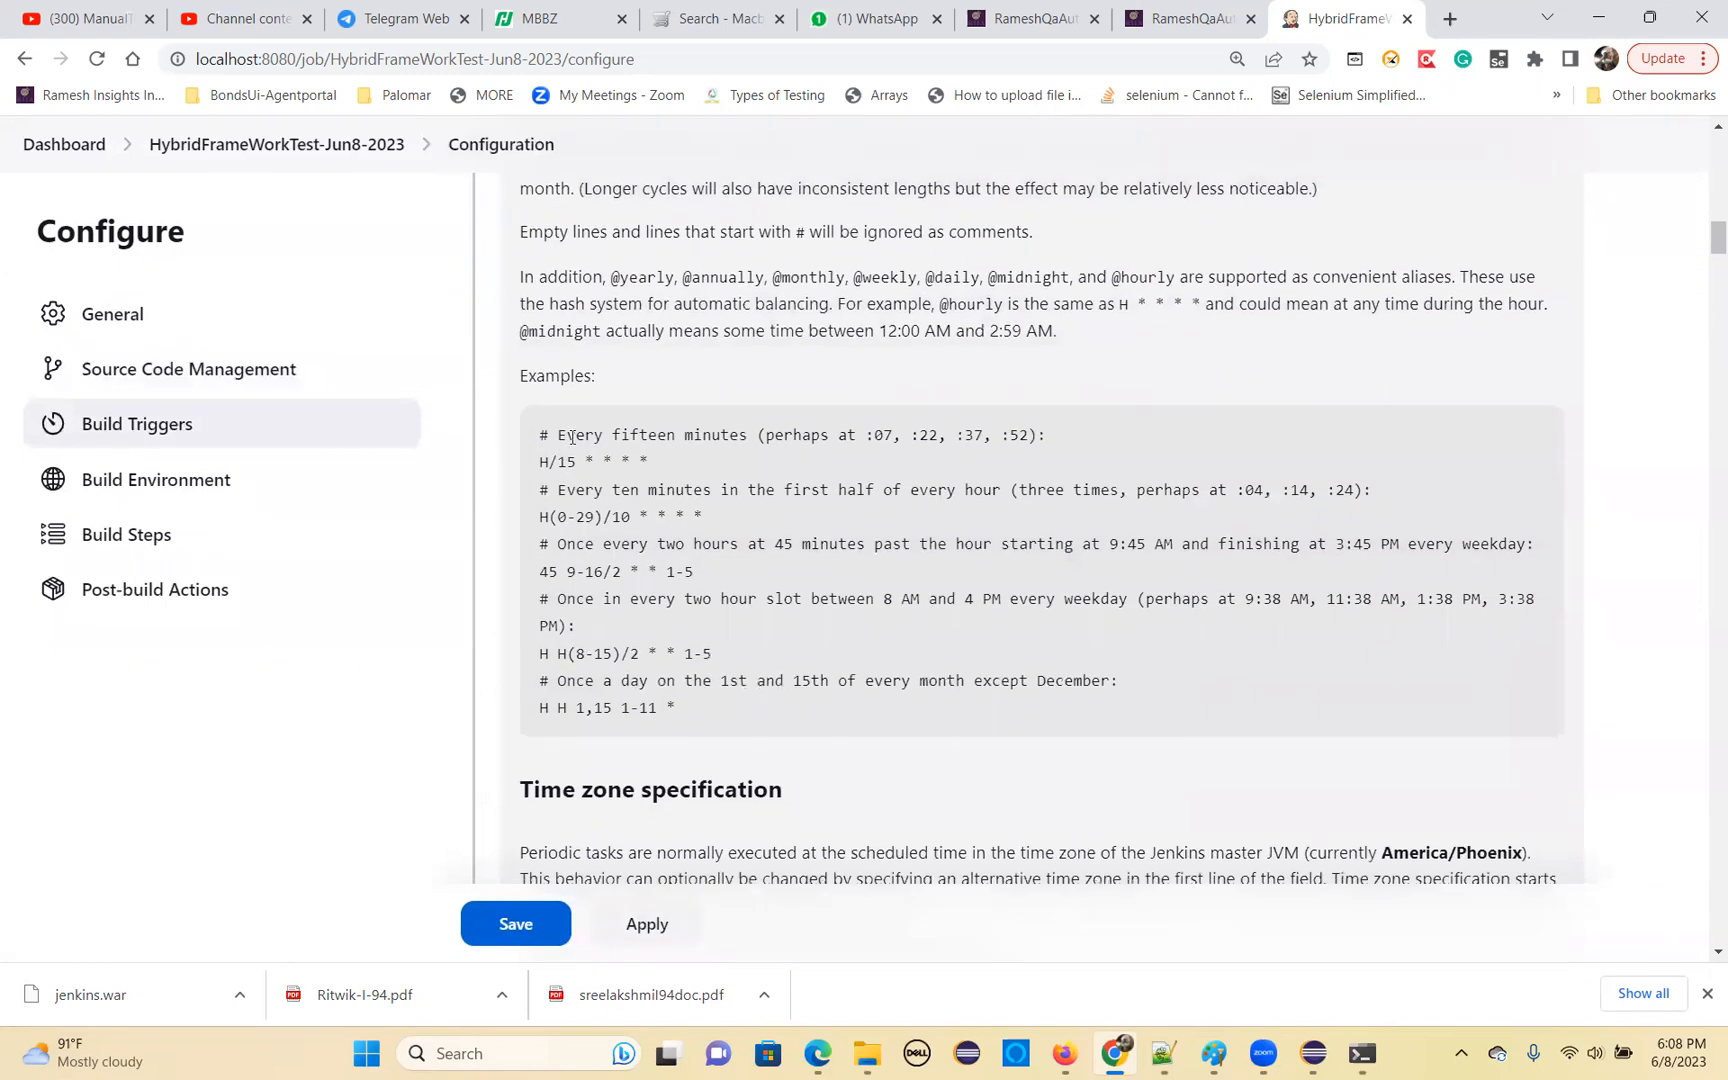
left_click_drag(541, 461, 666, 467)
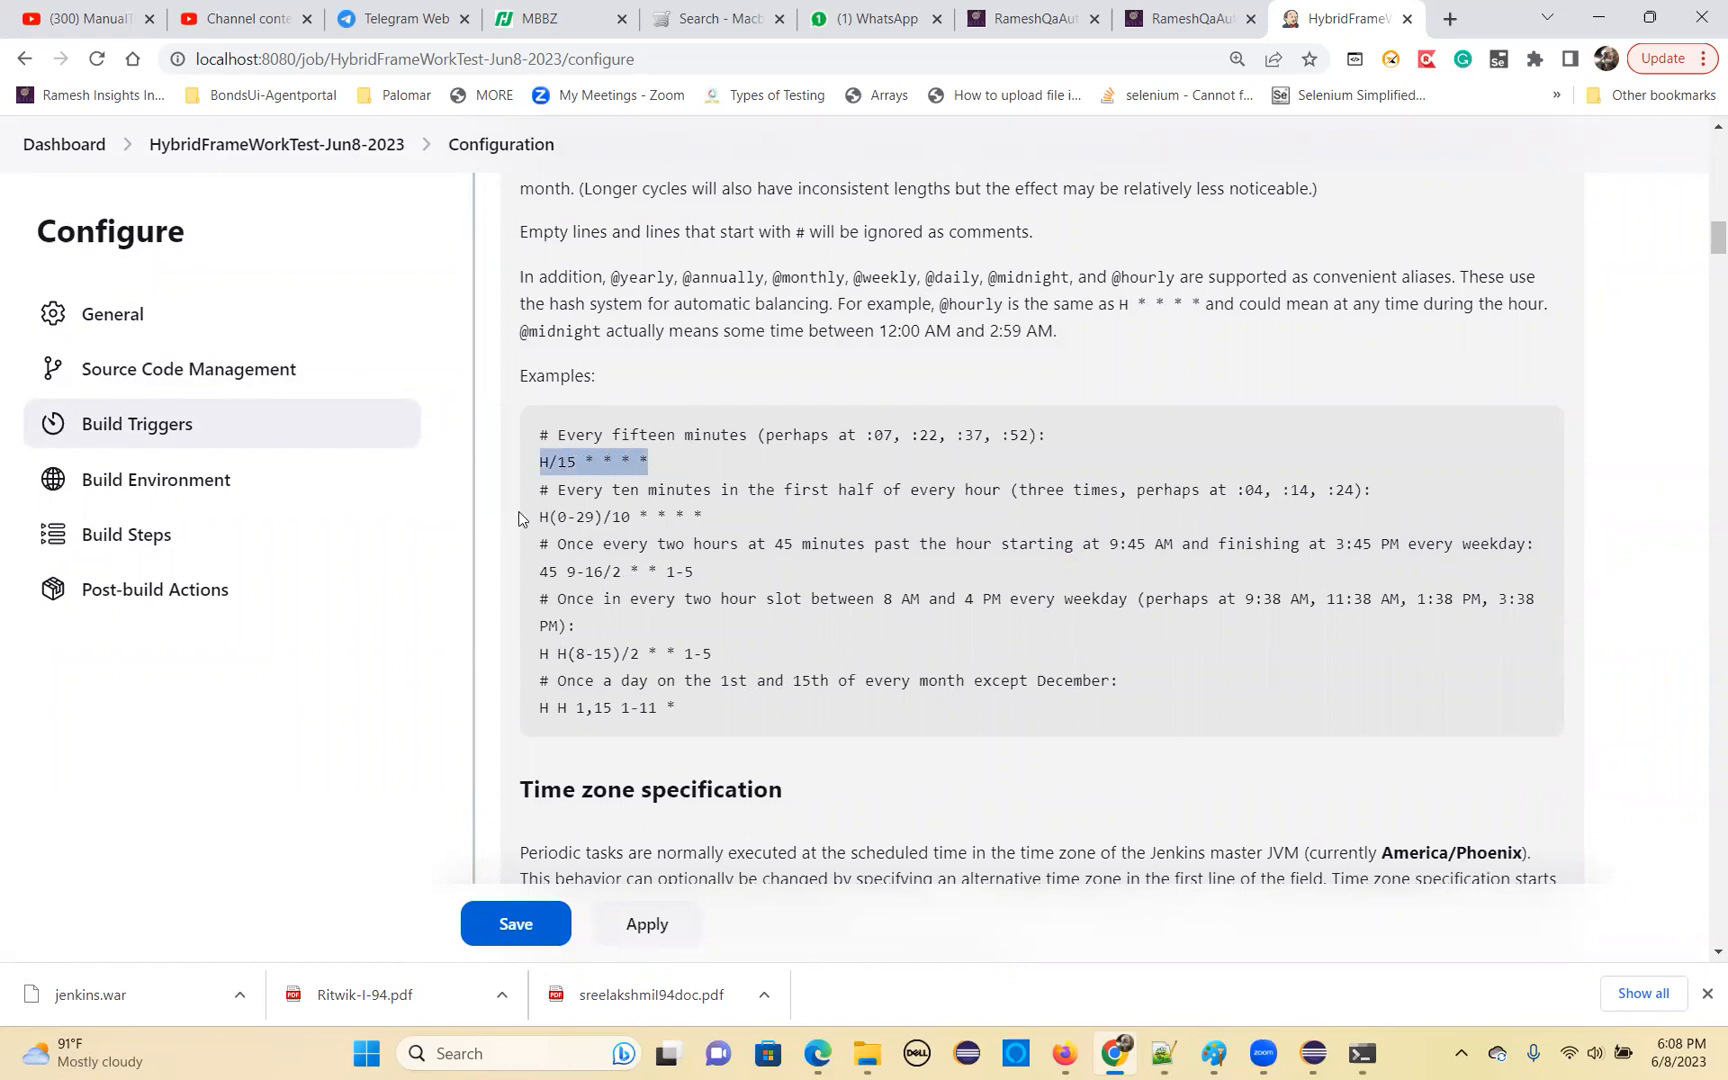
left_click_drag(549, 516, 676, 516)
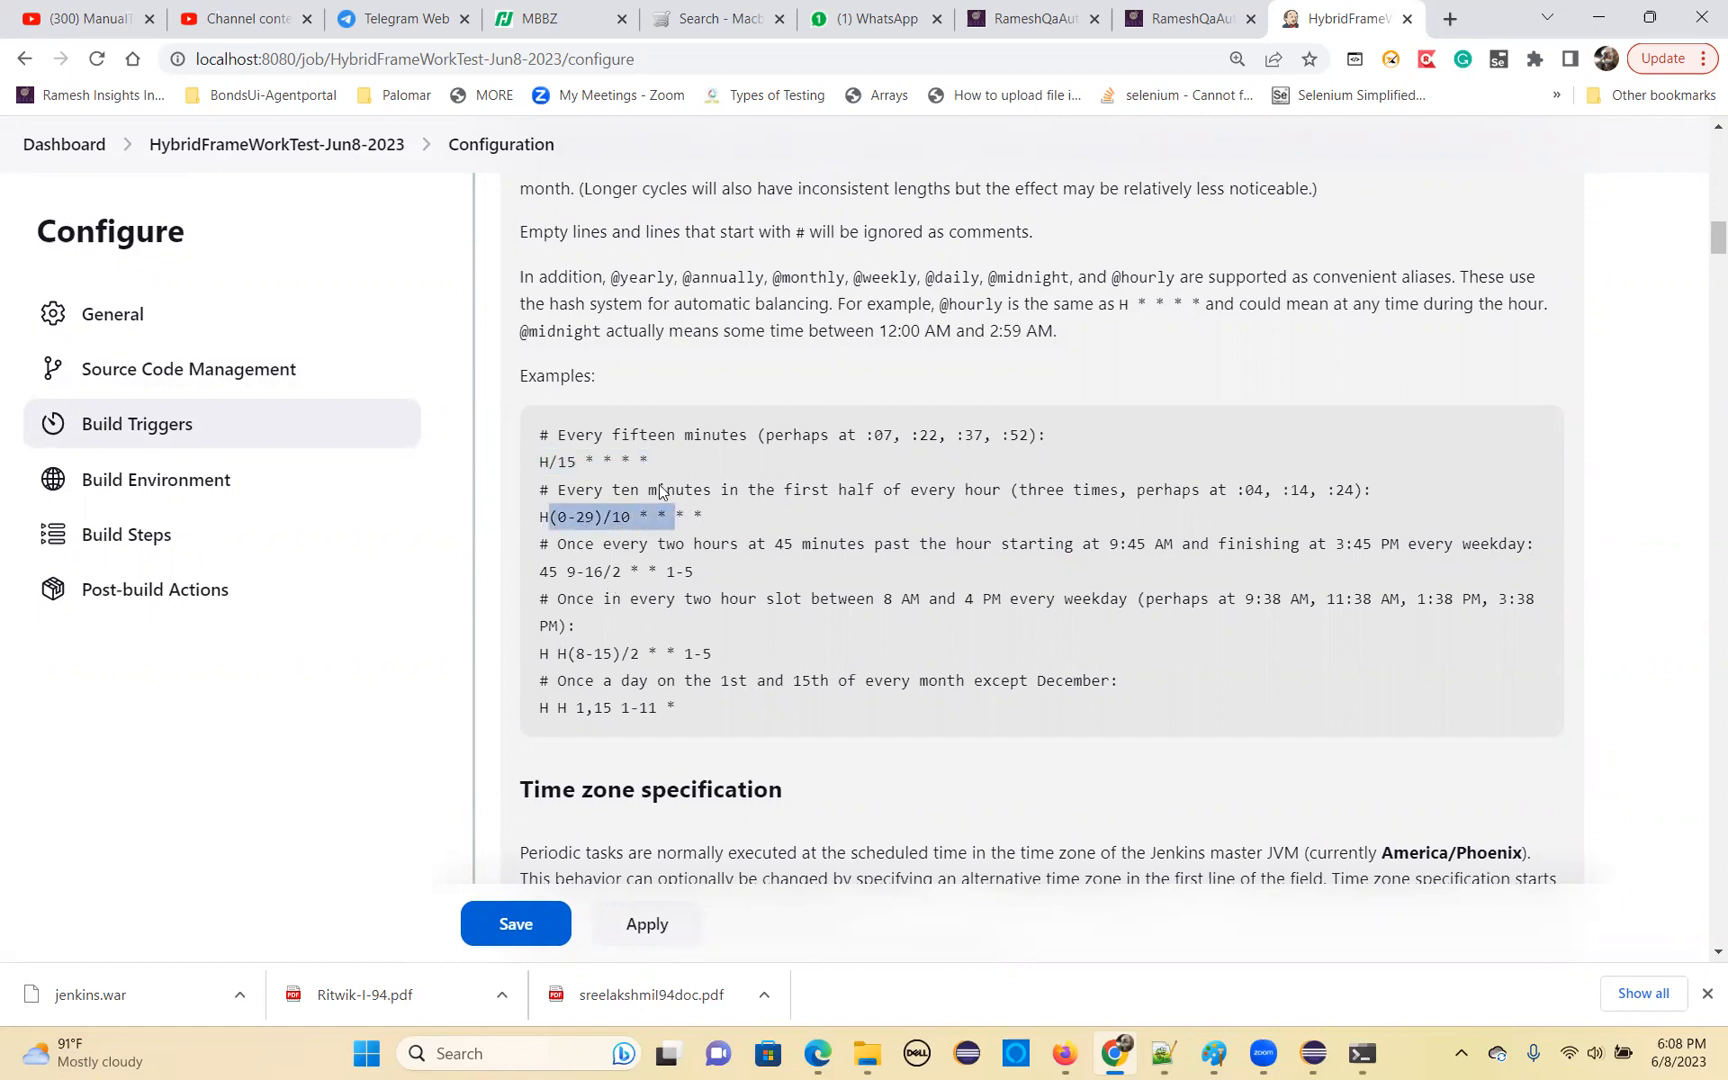
Copy the fifteen-minute example H/15 * * * * from the help into the Build periodically schedule
left_click_drag(541, 461, 654, 467)
key("ctrl+c")
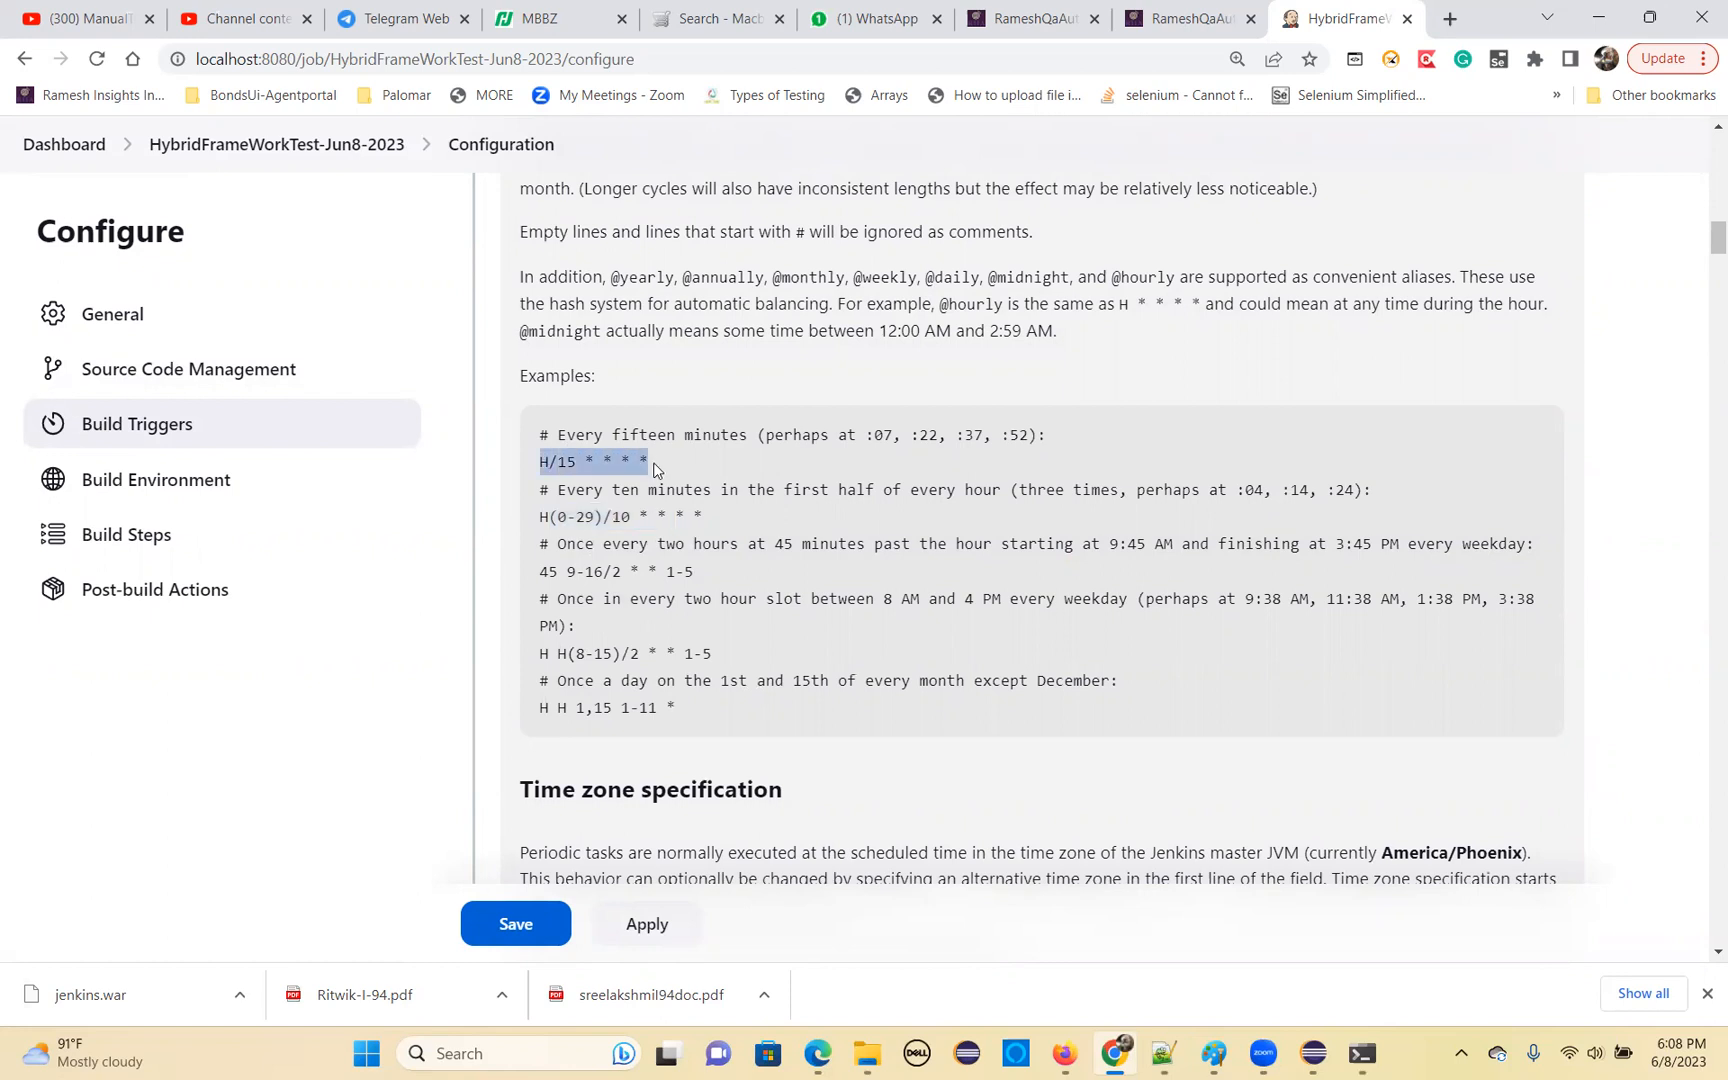
scroll(700, 480, "up", 10)
left_click(639, 398)
key("ctrl+v")
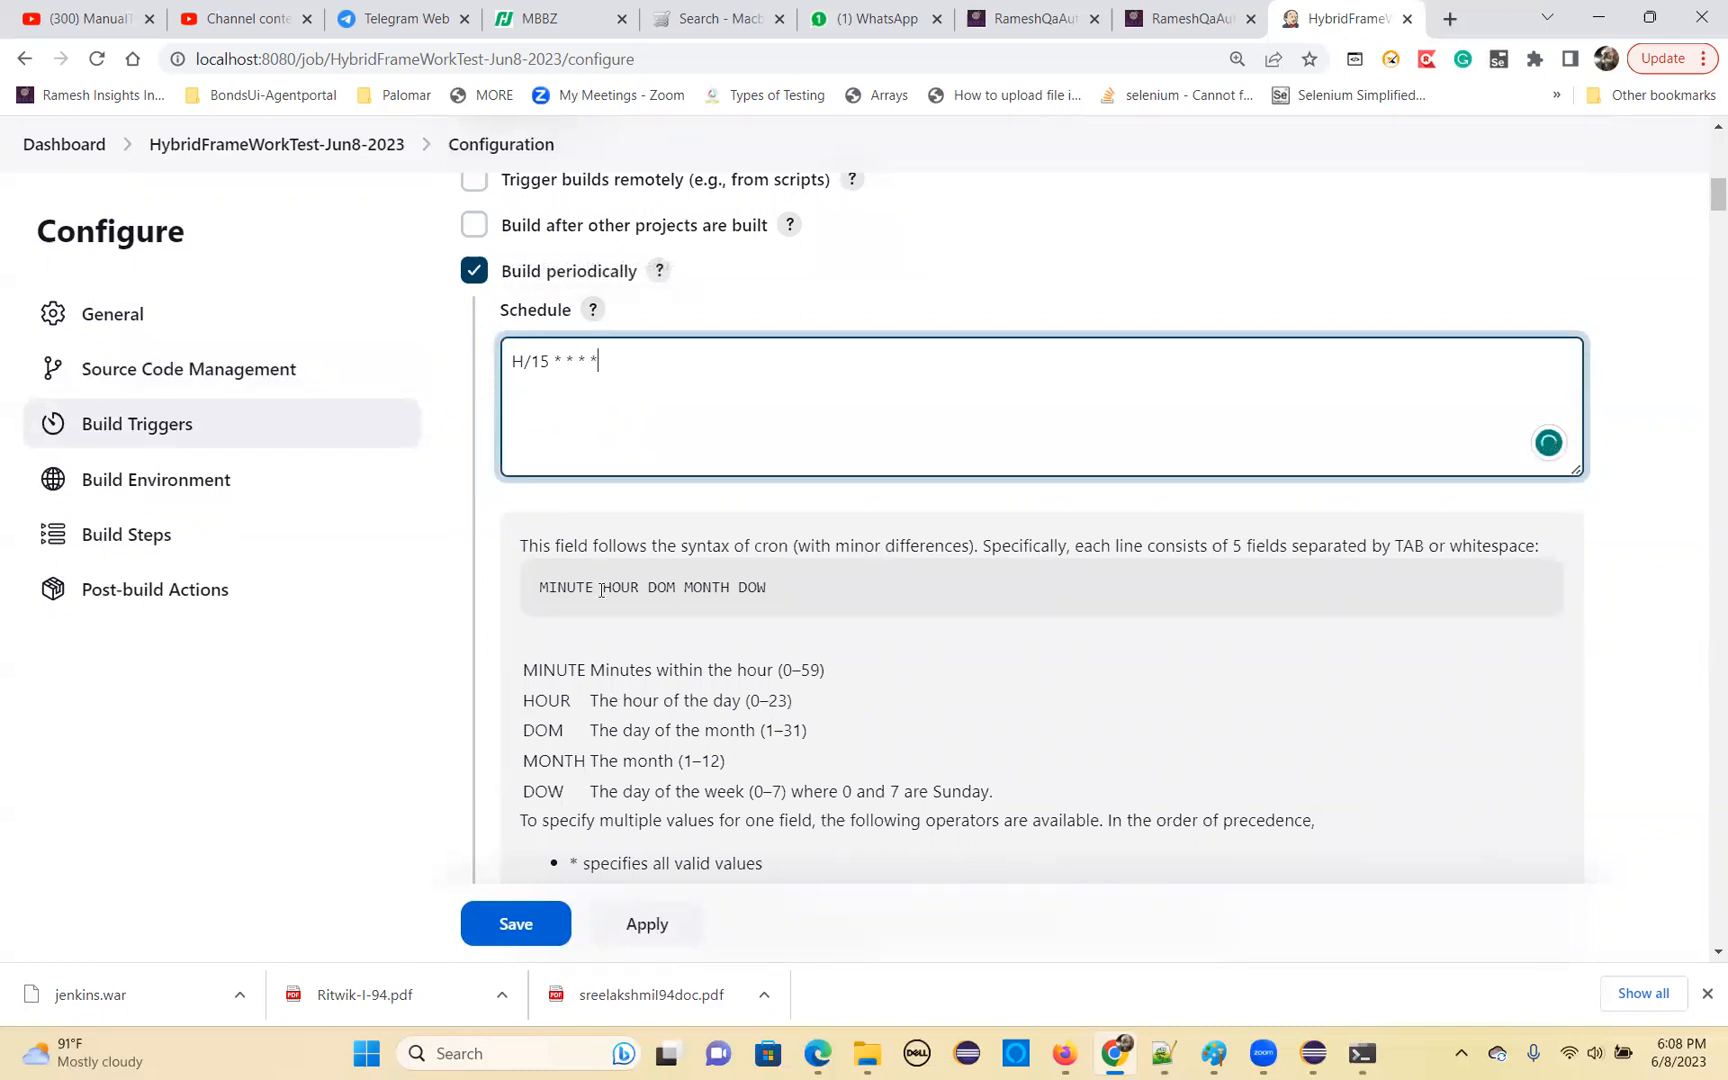
scroll(630, 637, "down", 9)
scroll(636, 640, "down", 1)
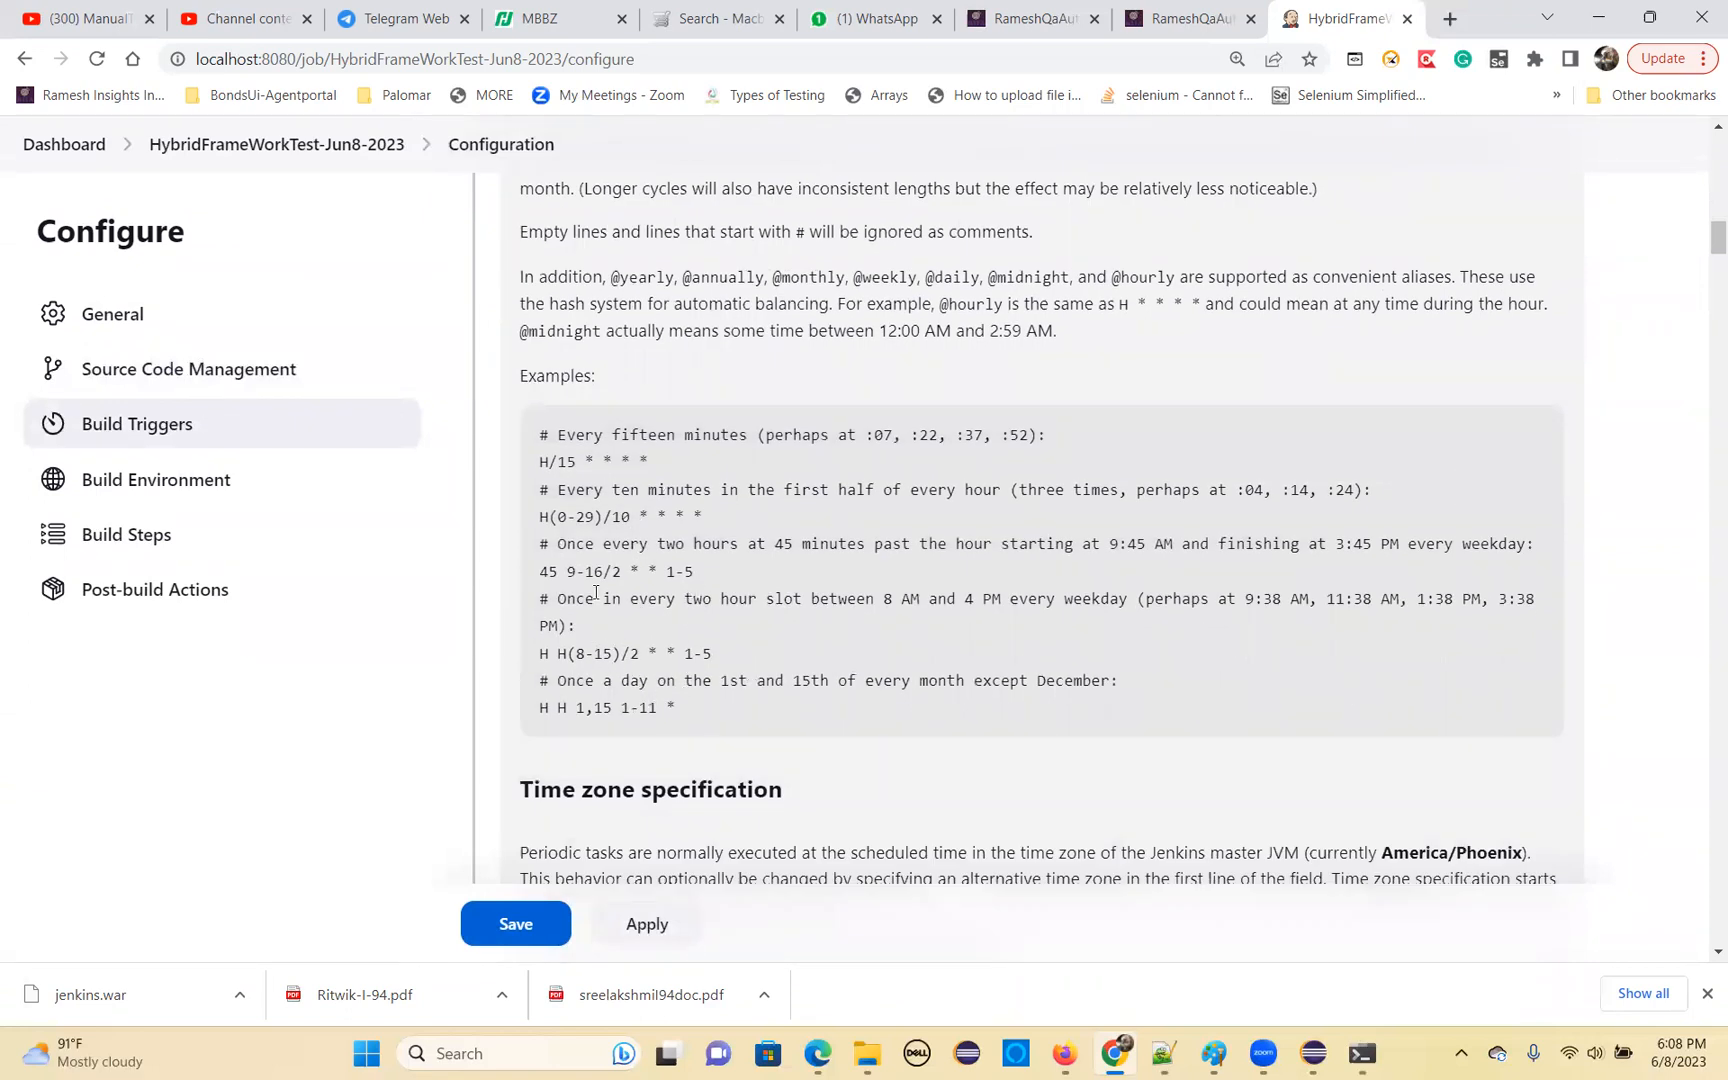
scroll(641, 527, "up", 10)
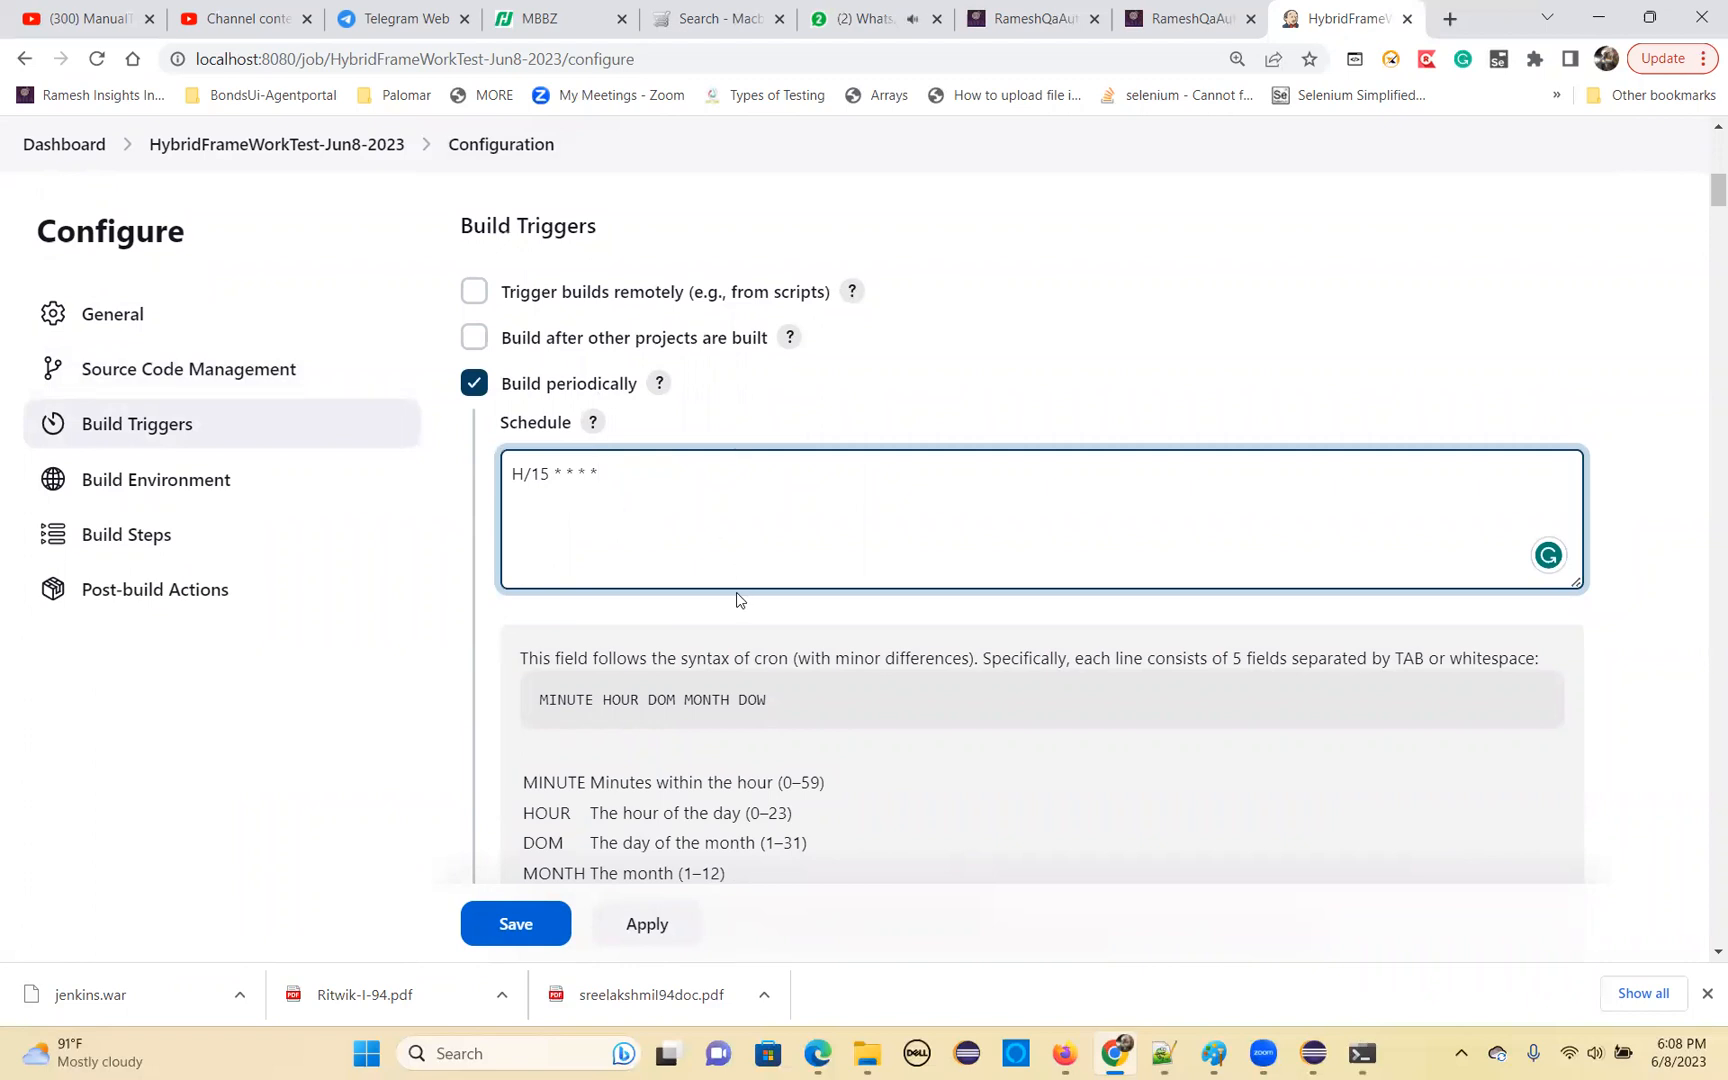
scroll(737, 600, "down", 8)
scroll(631, 580, "up", 5)
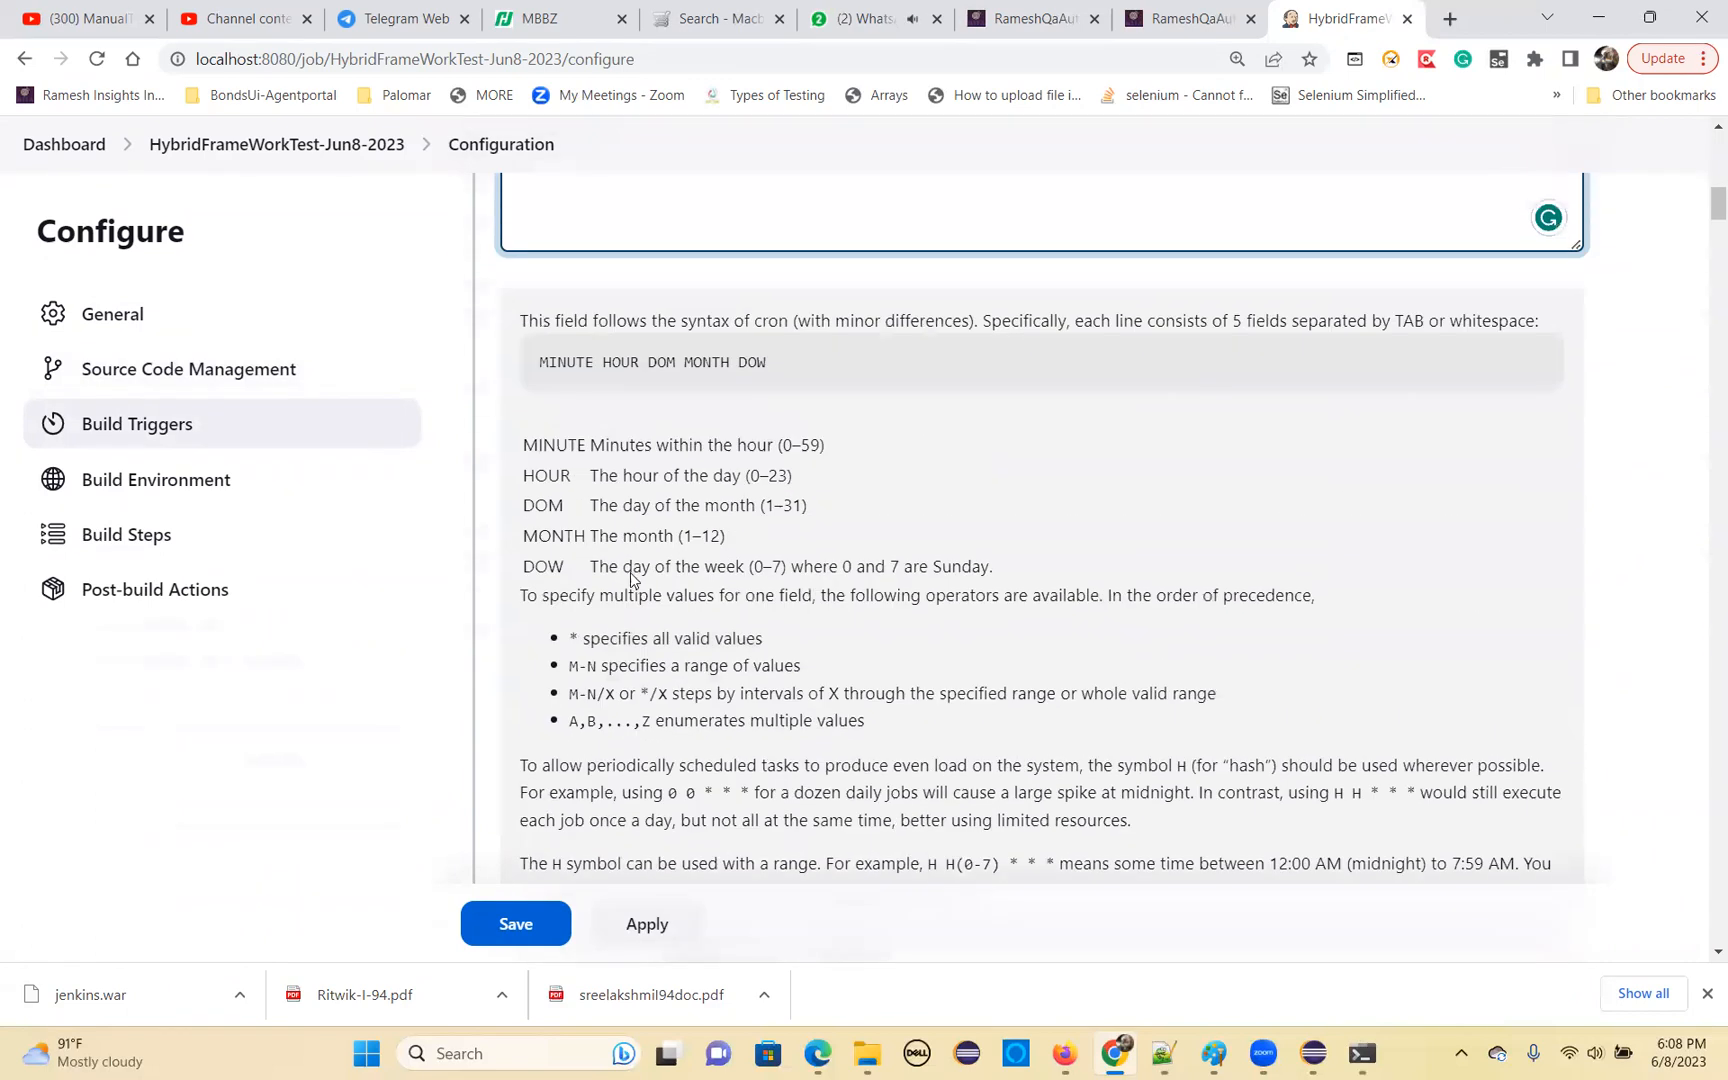
Close the Schedule field's help and review the cron expression entered for Build periodically
scroll(631, 580, "up", 5)
left_click(593, 534)
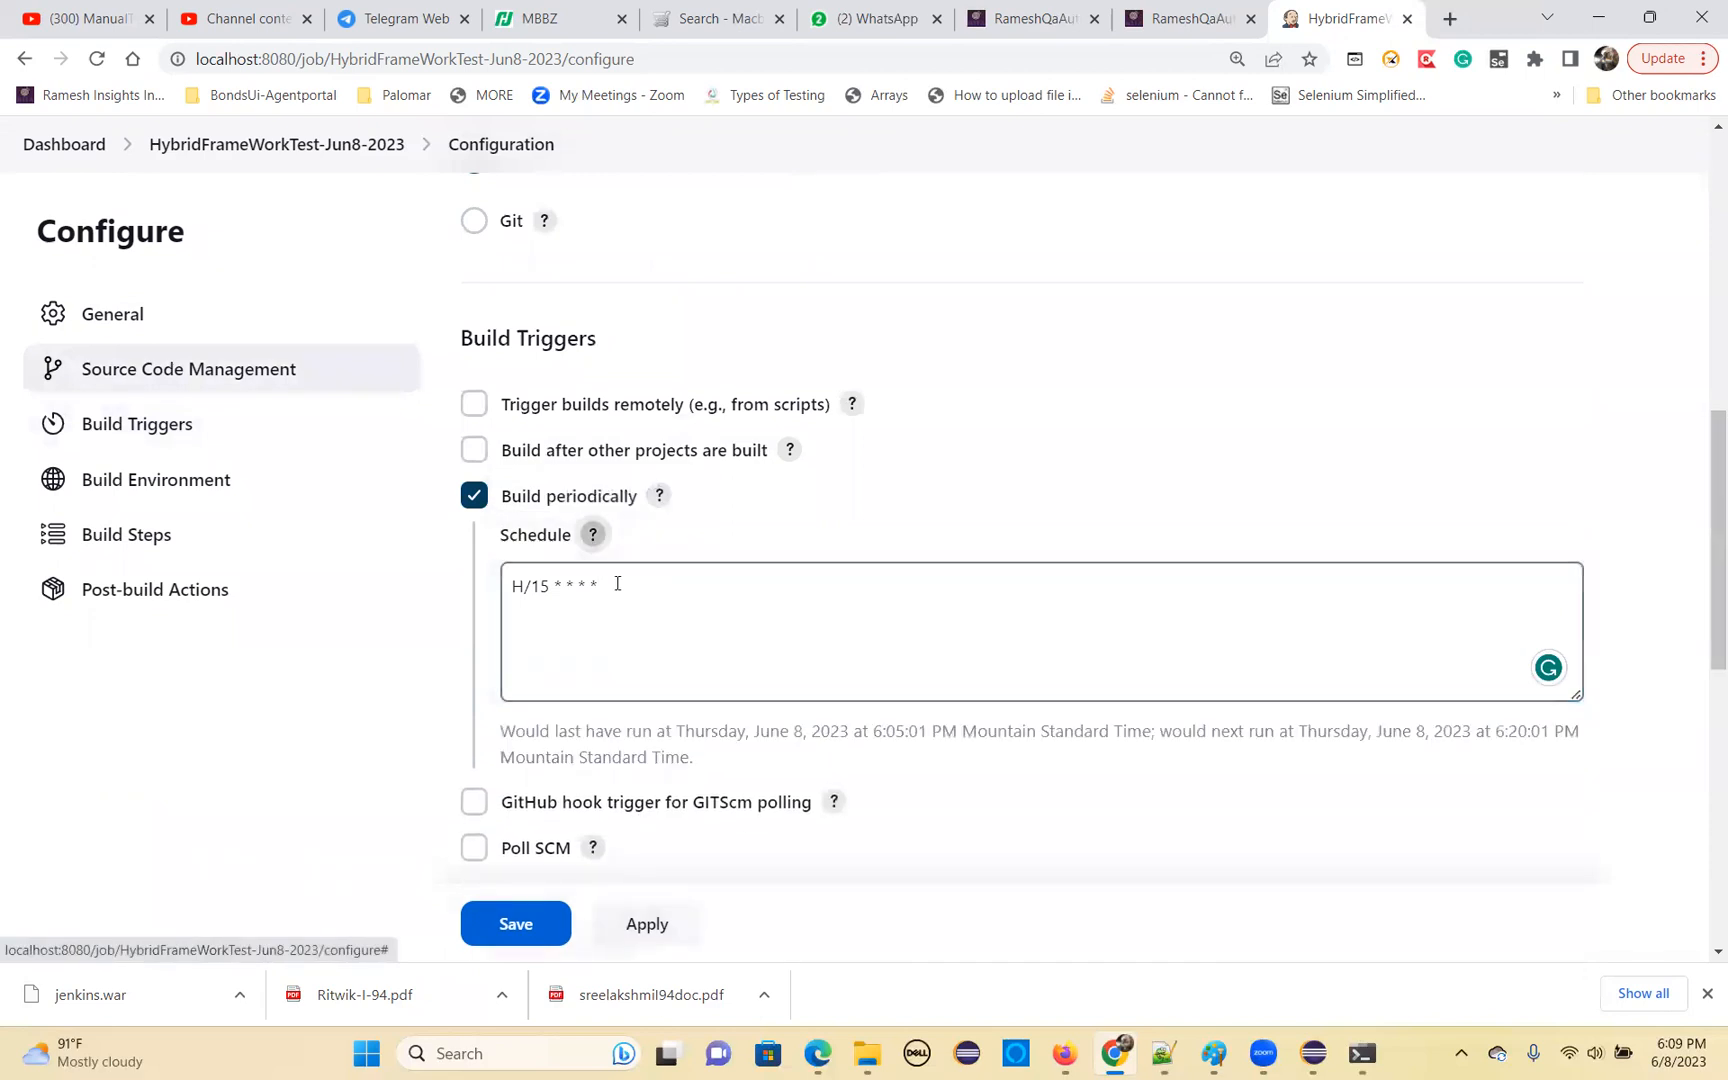
left_click_drag(617, 584, 507, 585)
Enable Add timestamps to the Console Output and Inspect build log for published build scans, leaving Terminate a build if it's stuck off
scroll(643, 697, "down", 5)
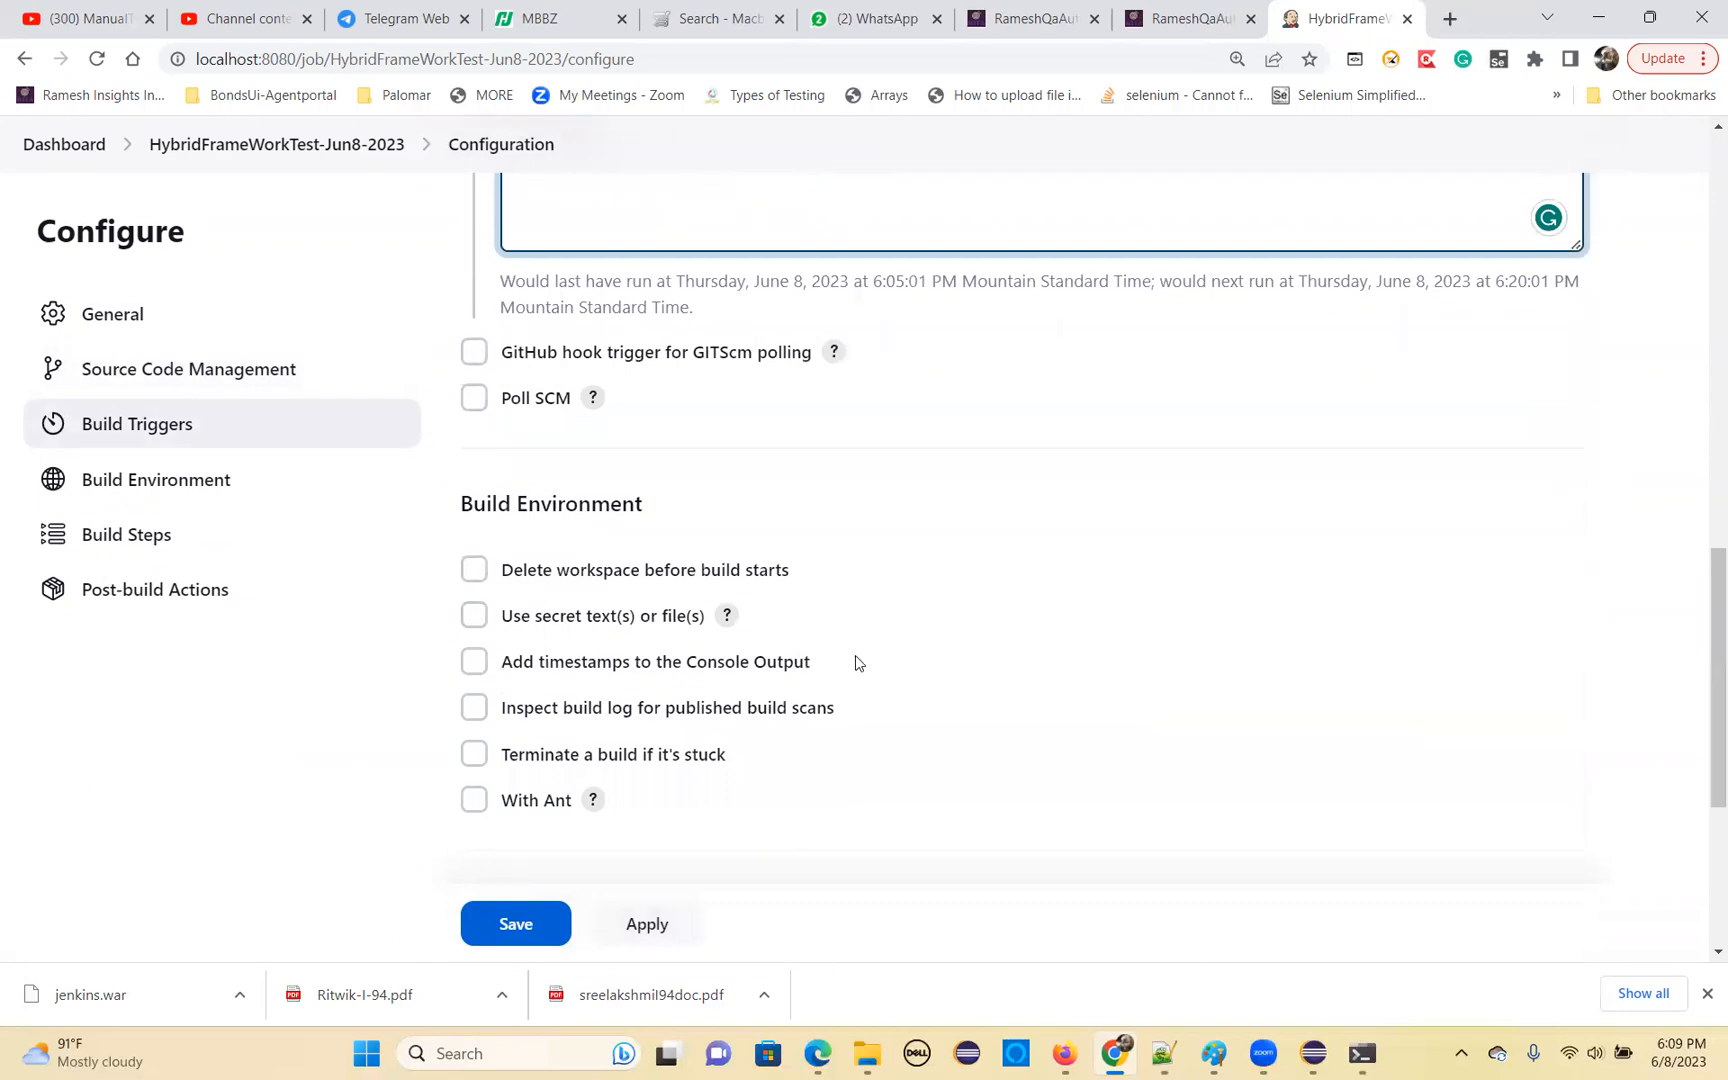
left_click(476, 663)
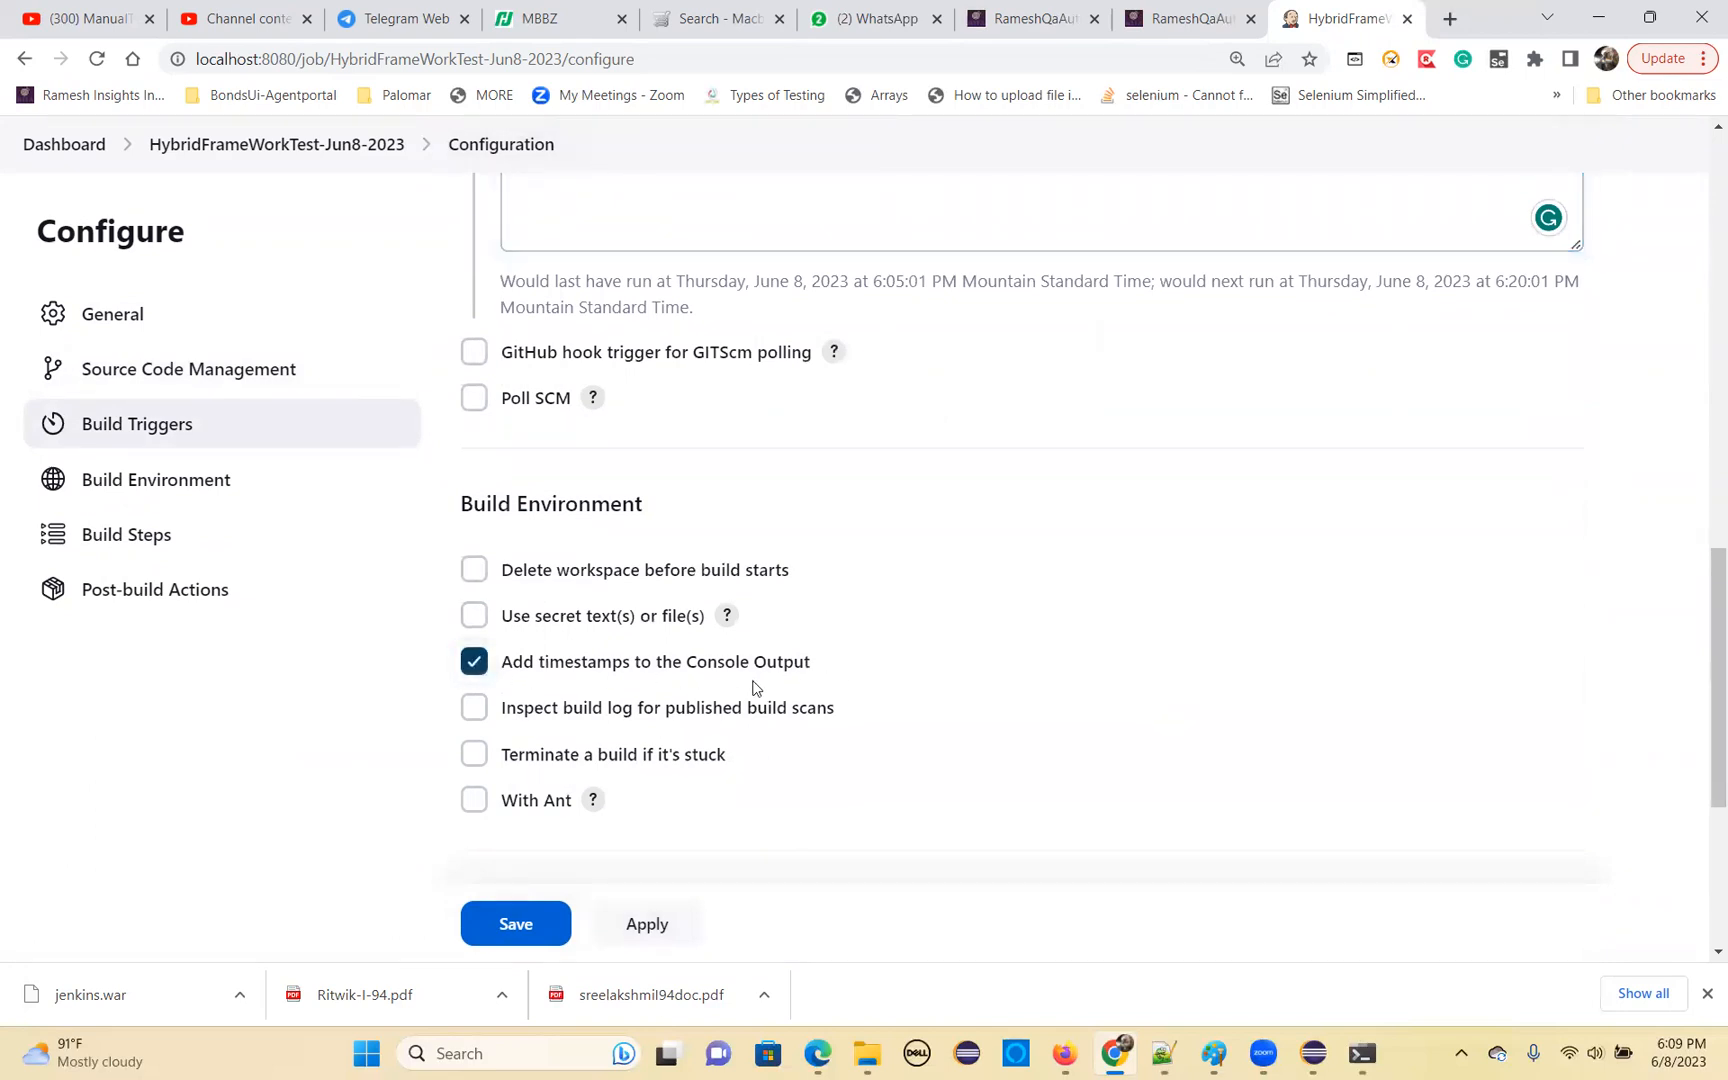
scroll(755, 685, "down", 2)
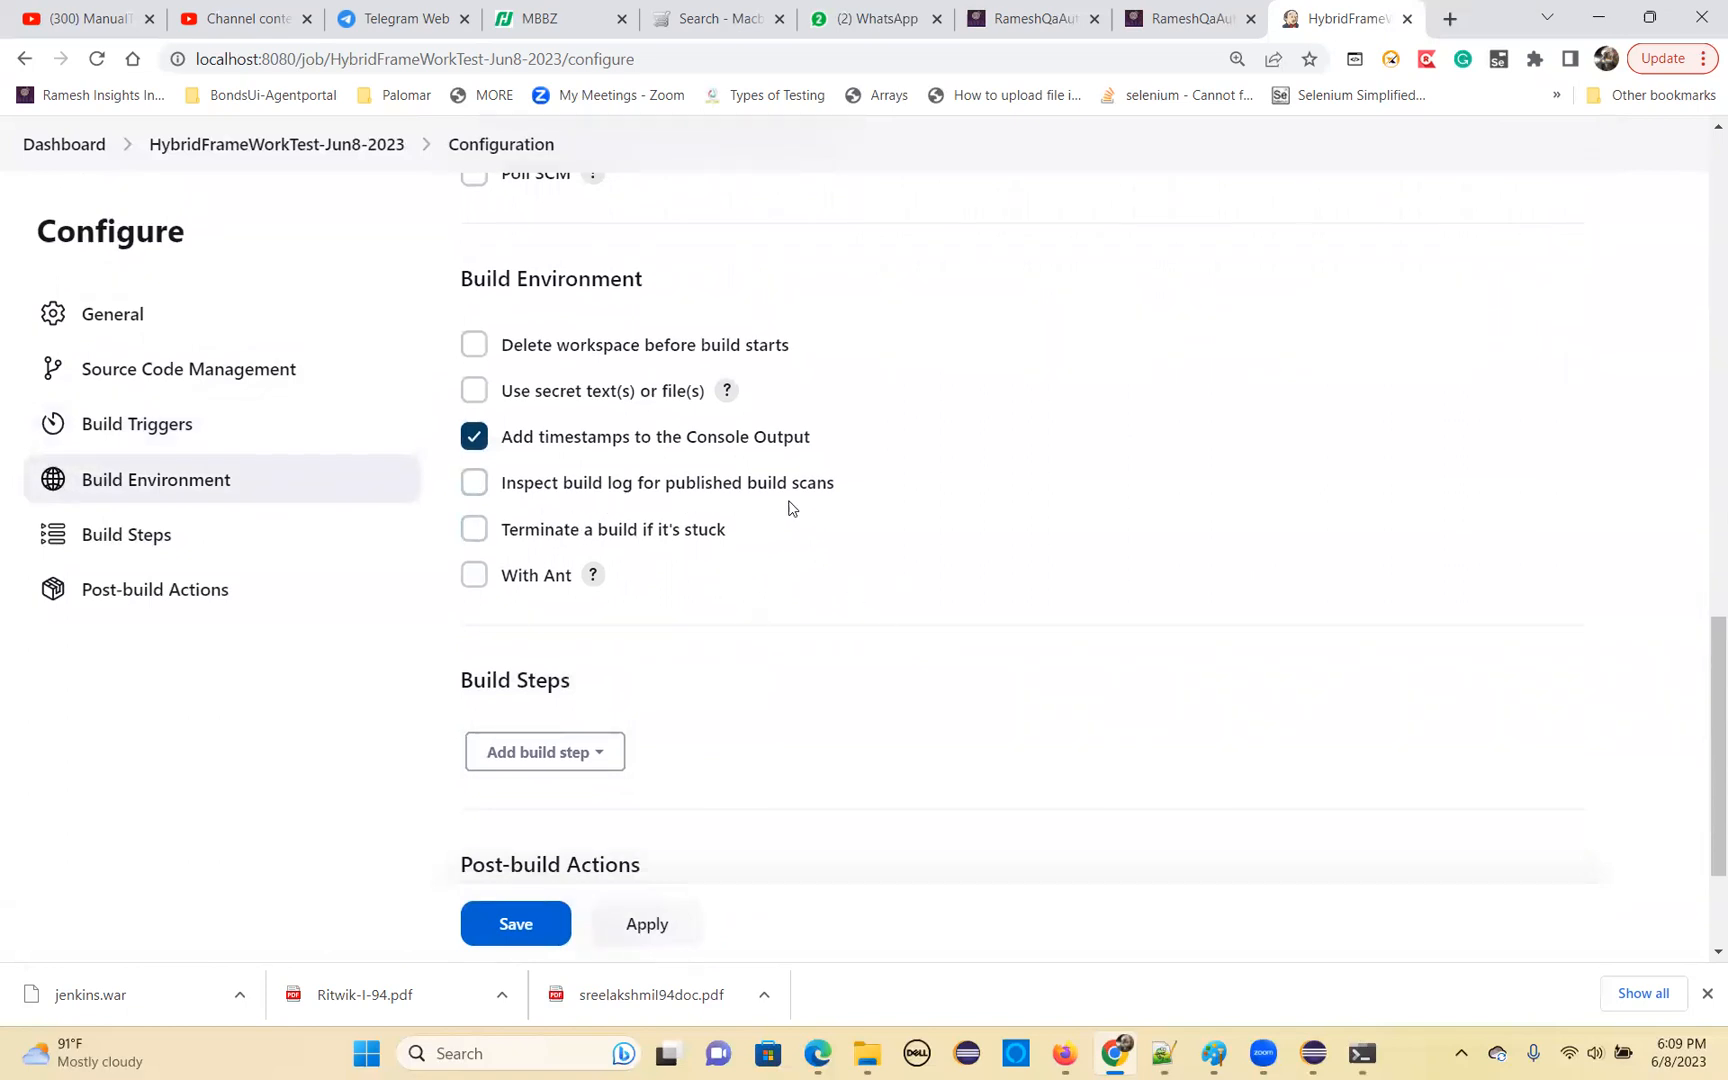
left_click(478, 490)
left_click(474, 529)
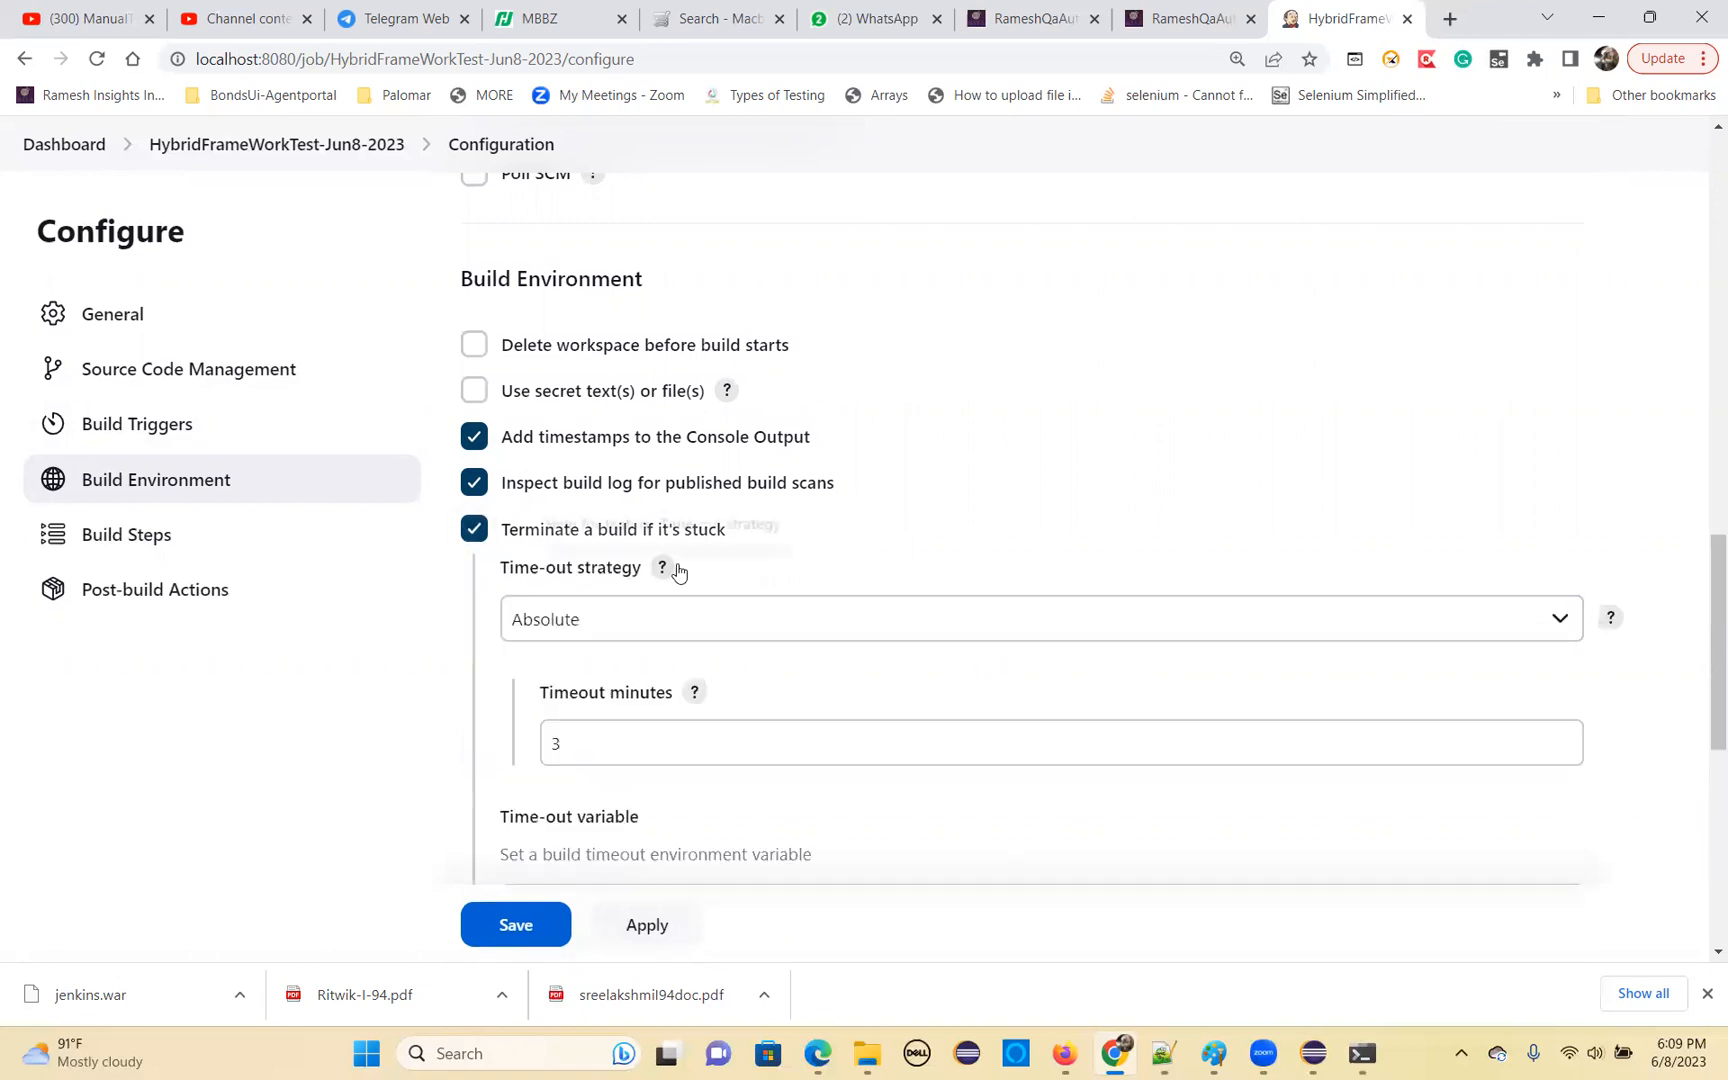
left_click(474, 529)
Add an Invoke top-level Maven targets build step with the goals clean install, and expand its advanced settings to the POM field
scroll(700, 592, "down", 2)
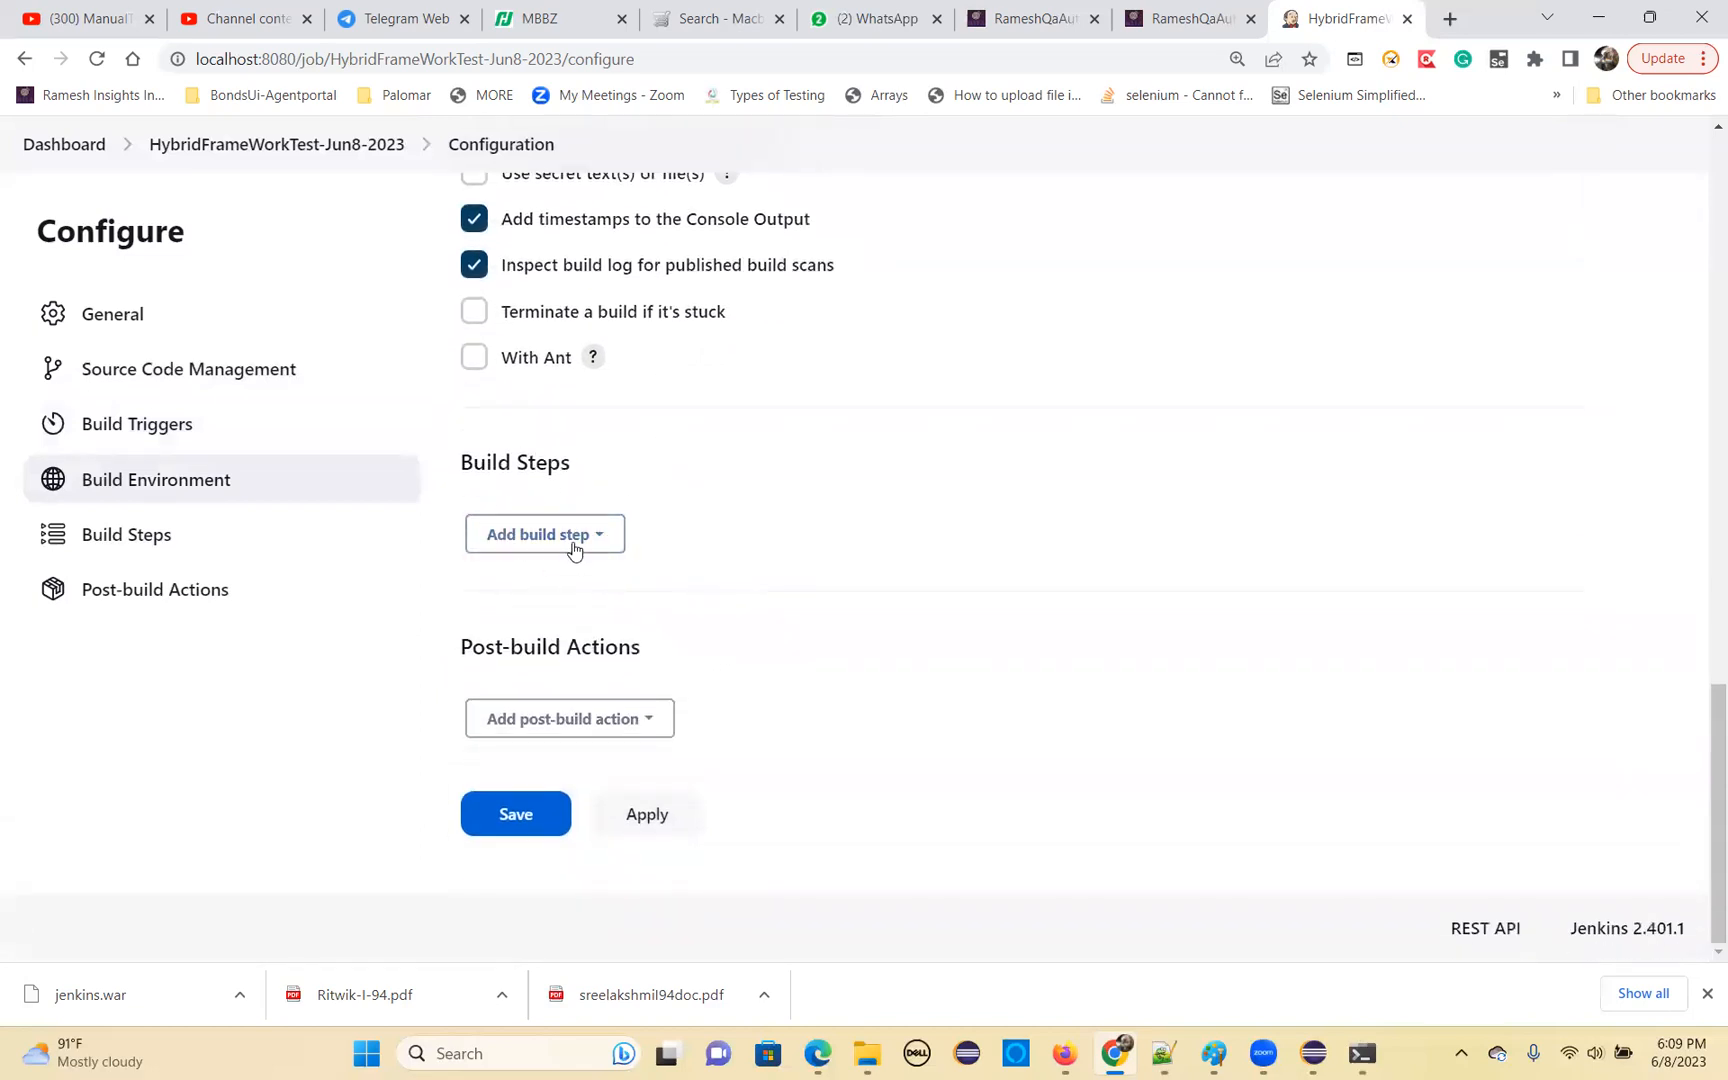
left_click(605, 540)
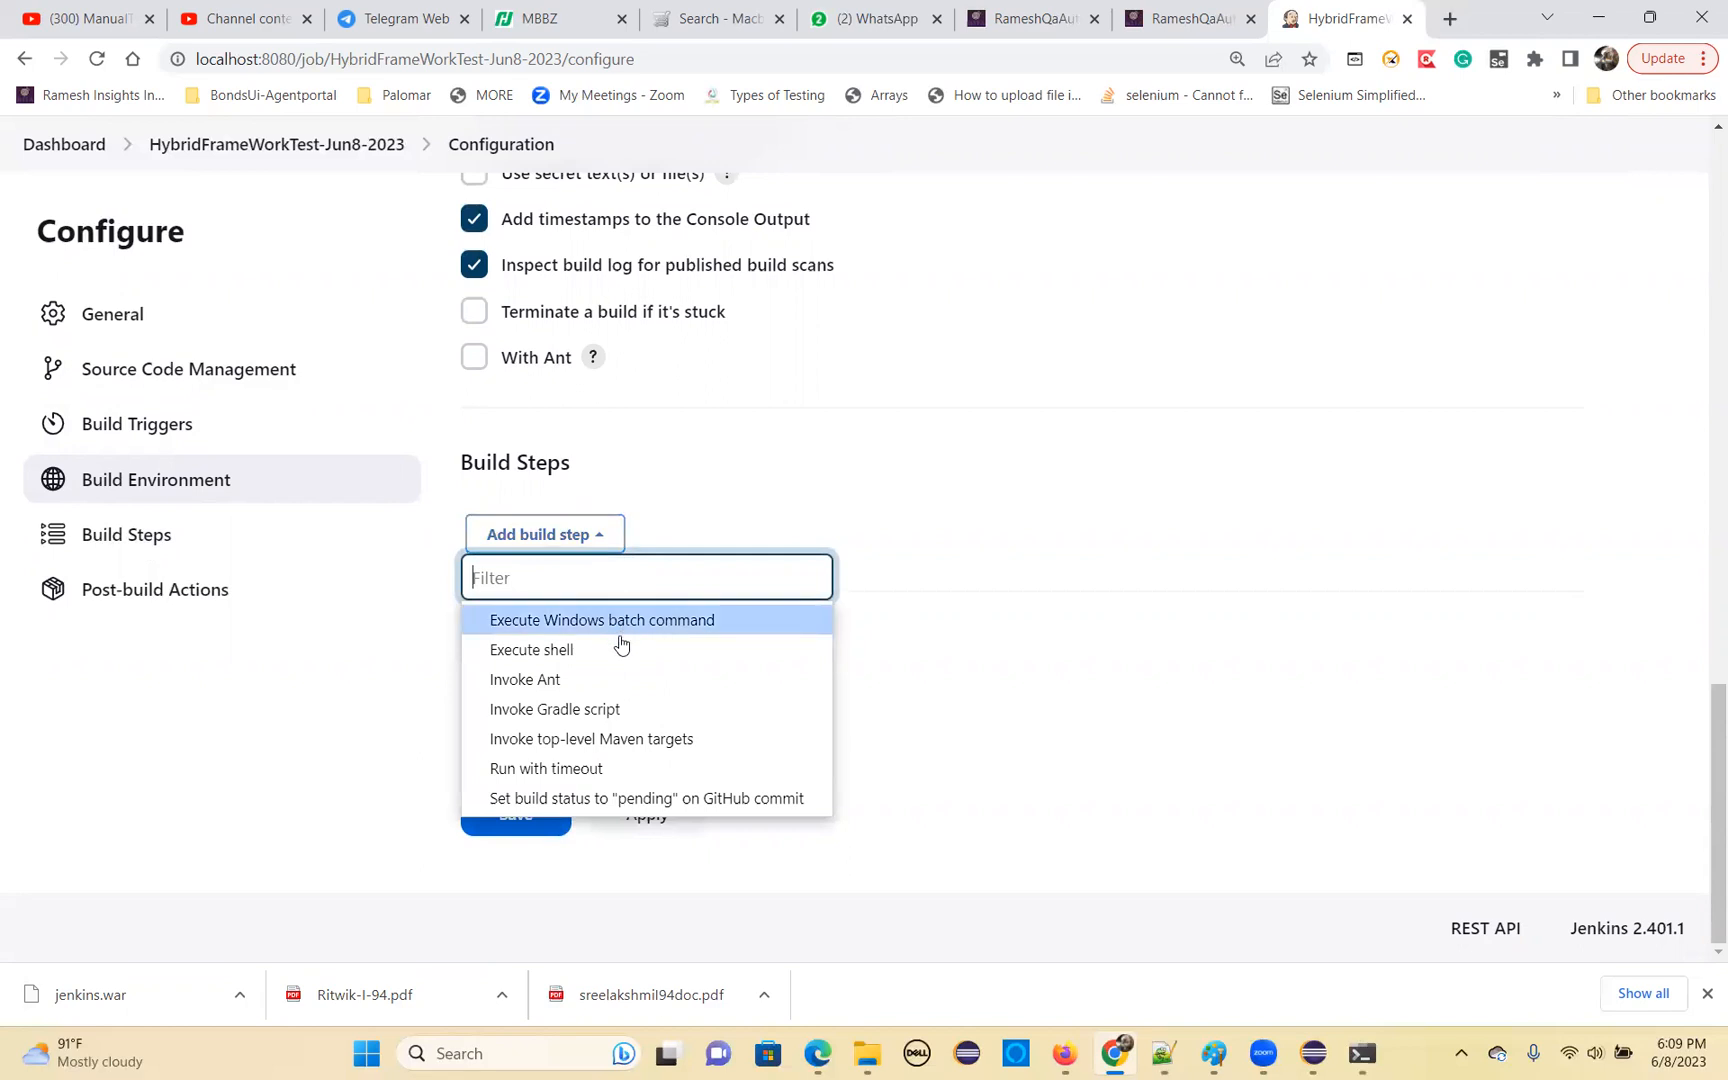
left_click(575, 741)
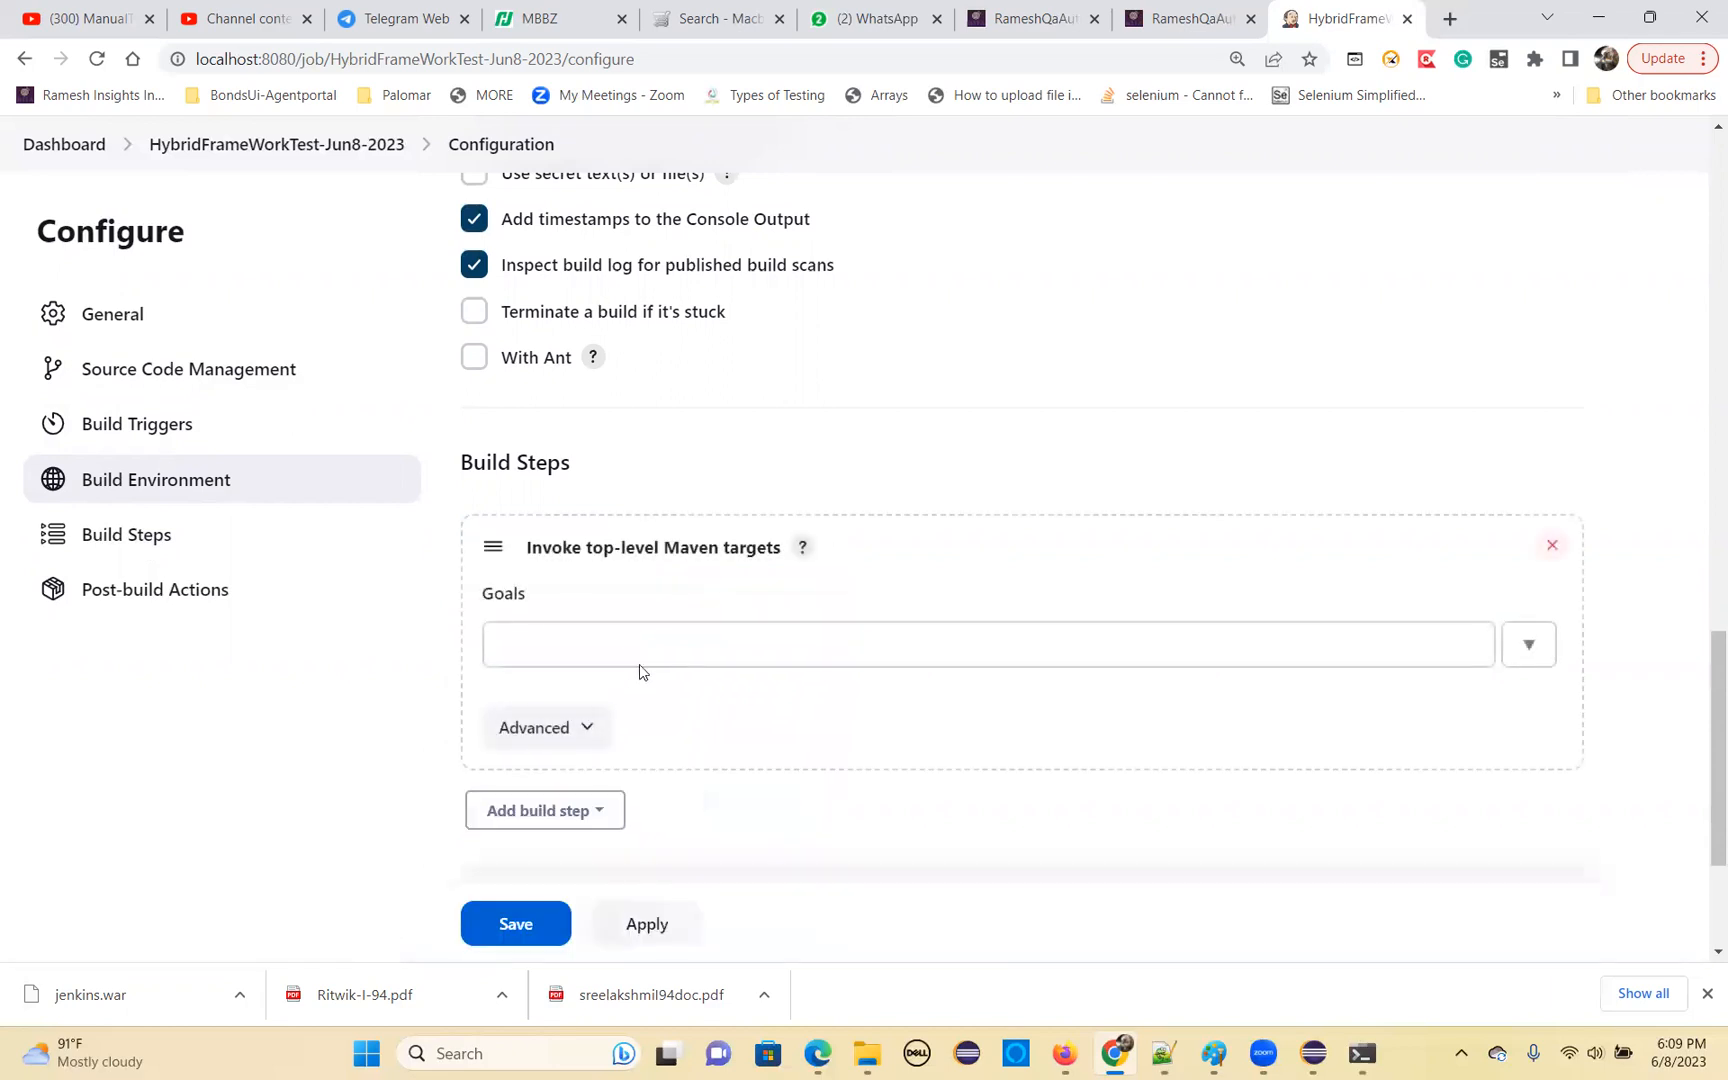
left_click(550, 641)
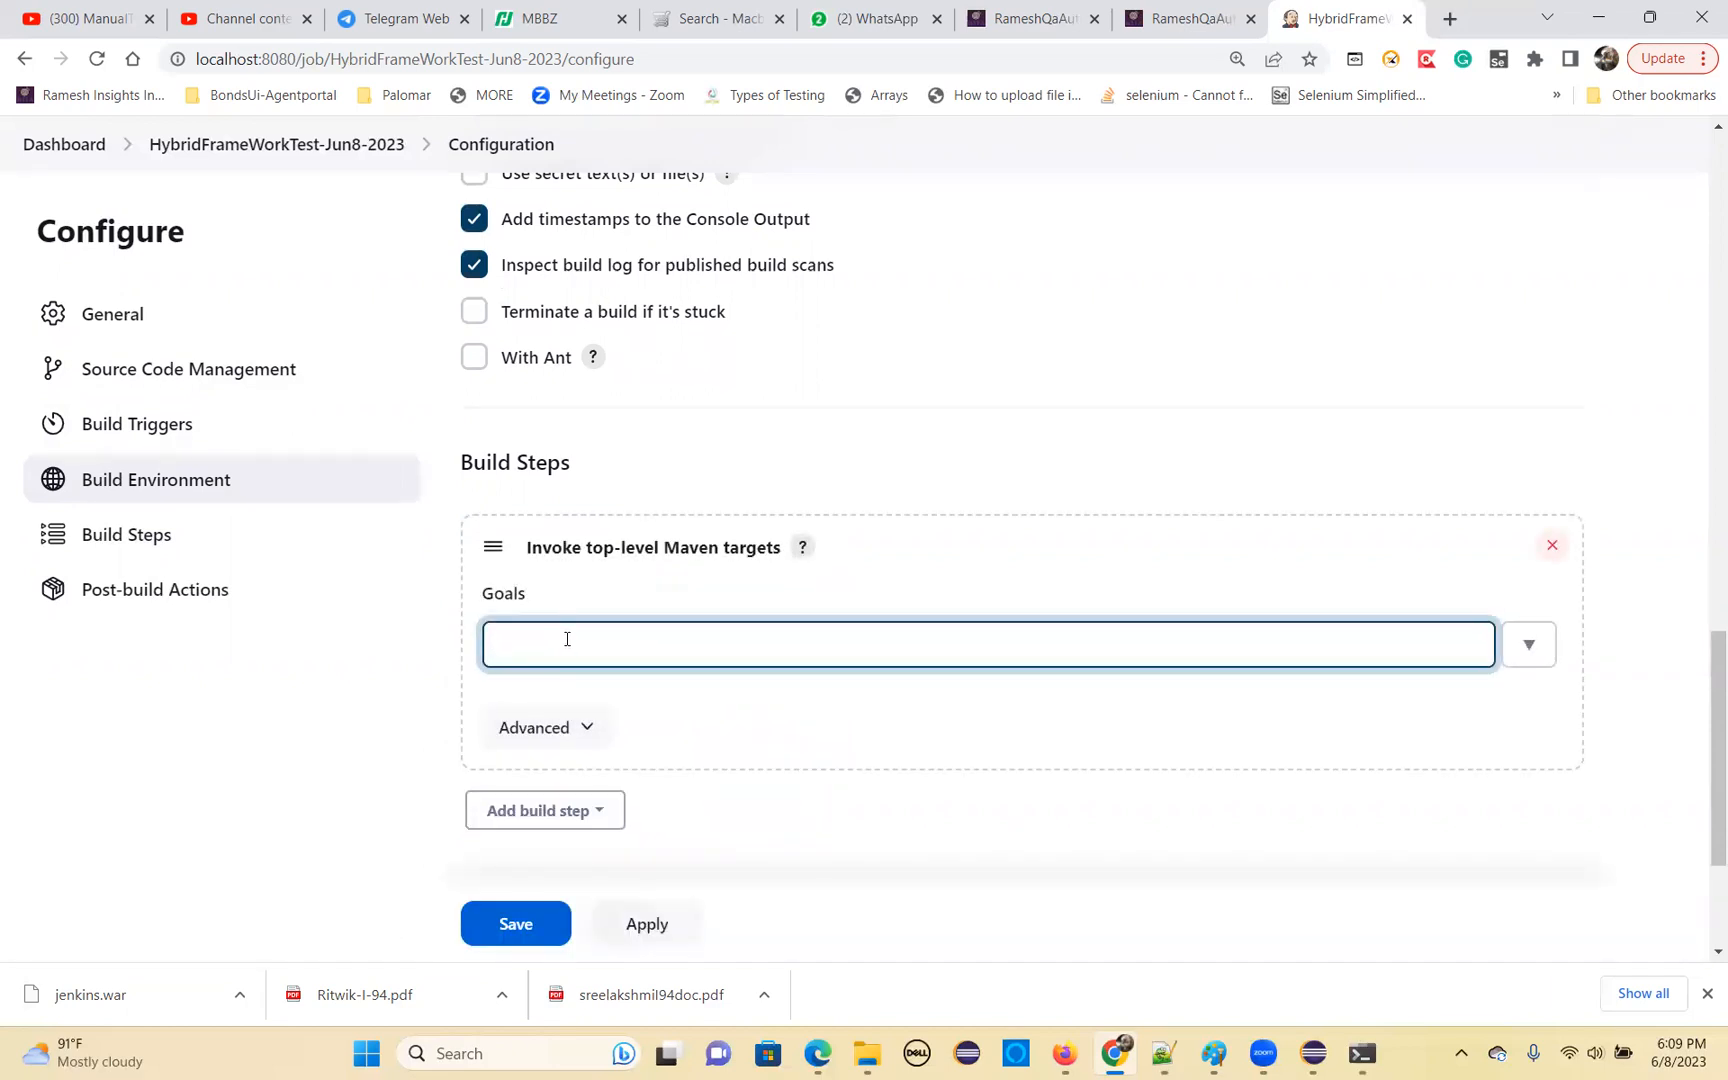
type("clean inst")
scroll(597, 675, "down", 1)
left_click(537, 620)
left_click(560, 740)
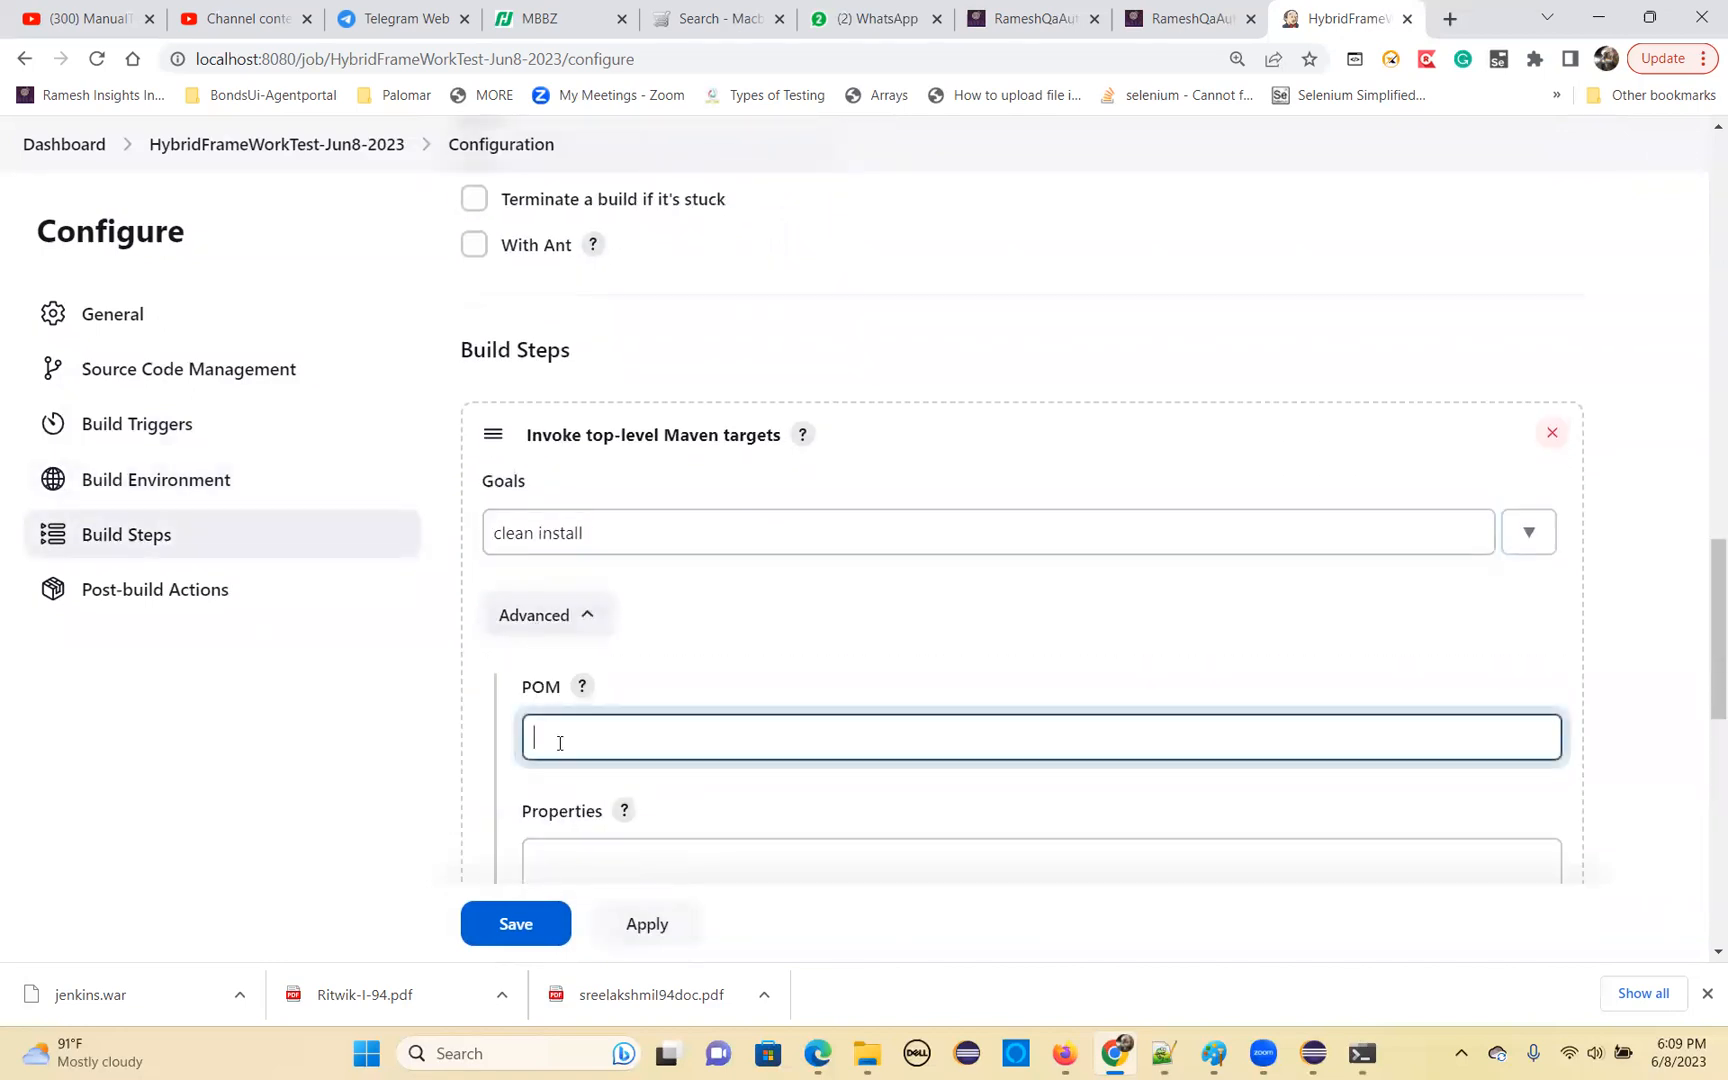
Switch to Eclipse, collapse the JavaTrainingFeb272023 and JavaTrainingMay72023 projects, and expand OpencartUiAutomation-May-18-2023
left_click(1313, 1052)
scroll(125, 632, "up", 5)
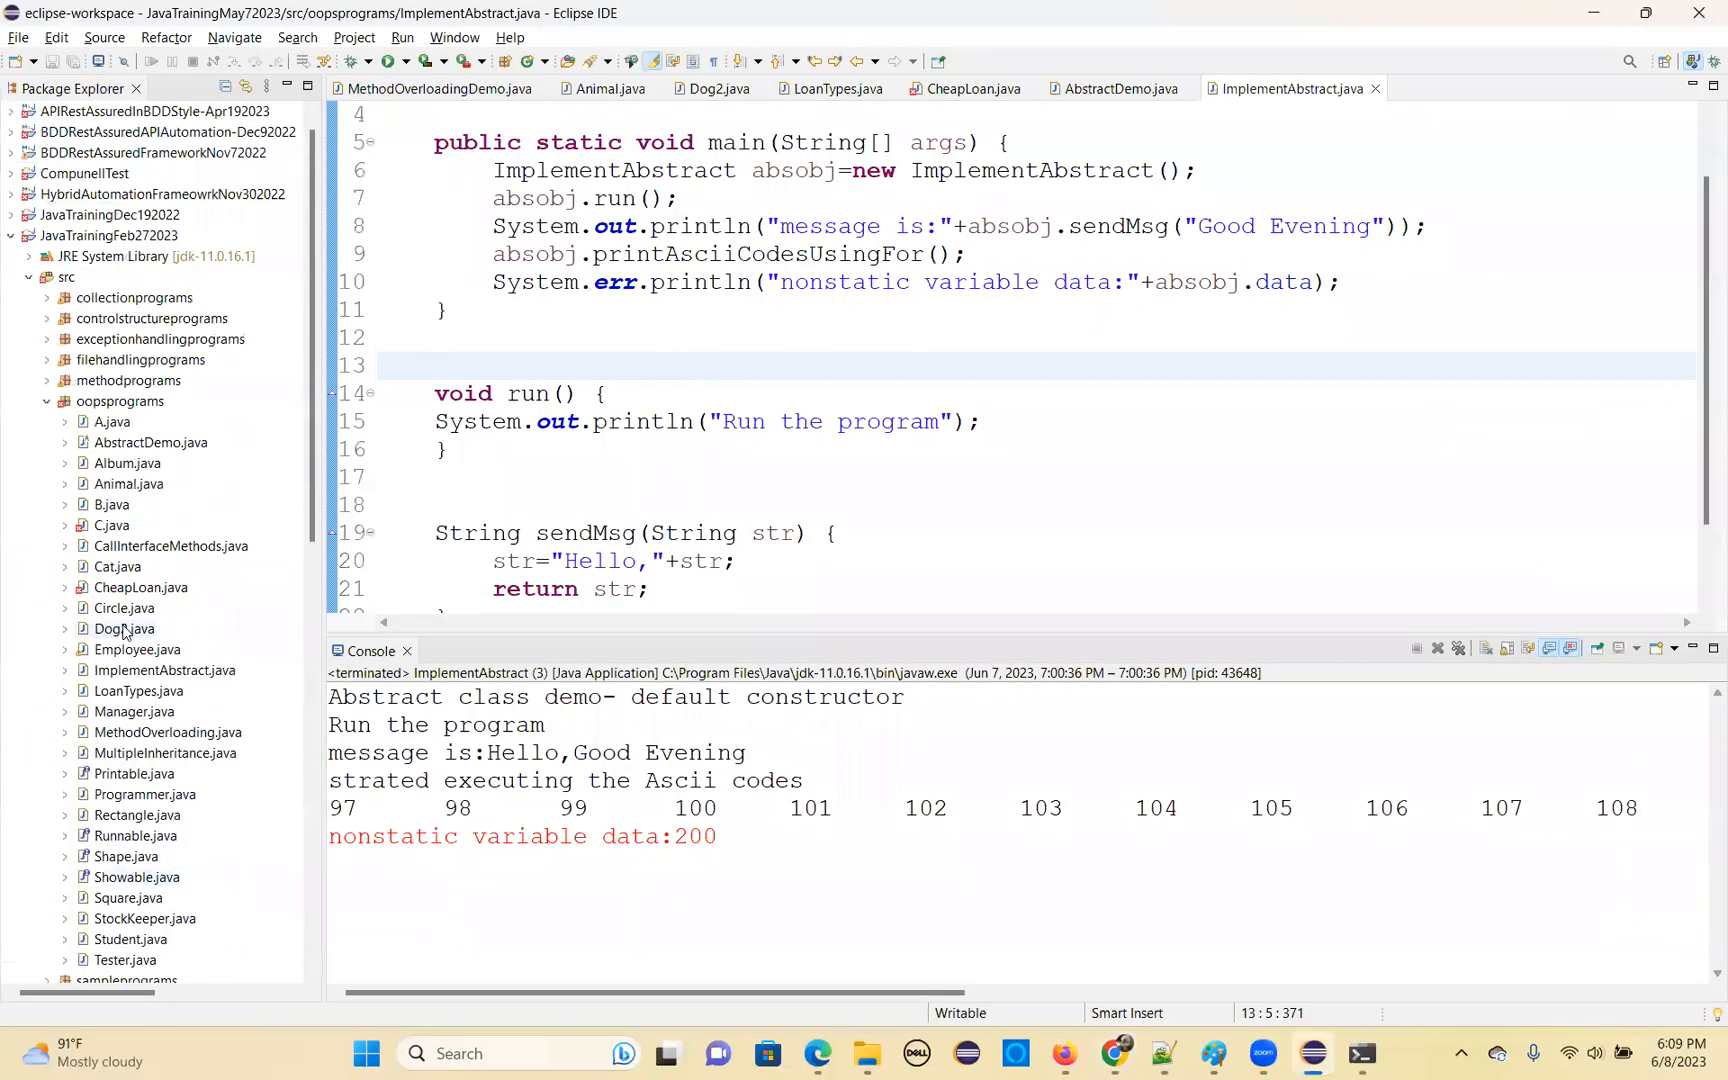
scroll(124, 632, "up", 1)
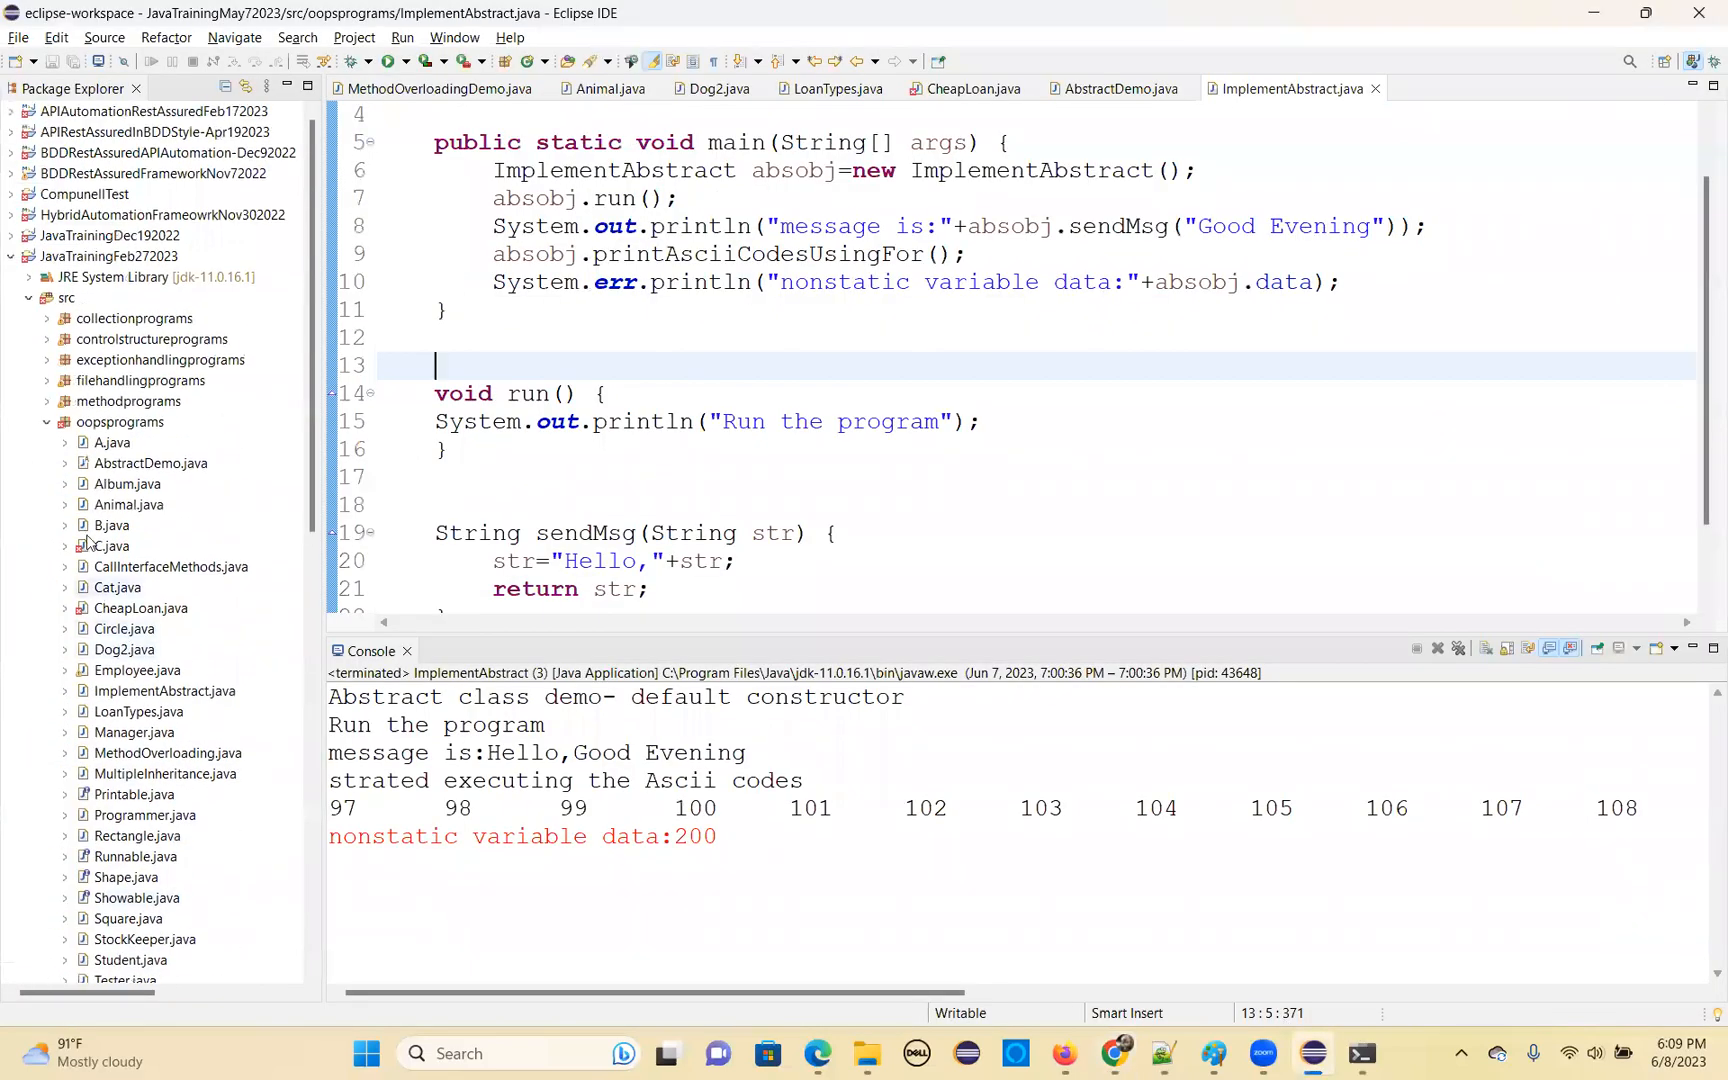
left_click(11, 256)
left_click(11, 277)
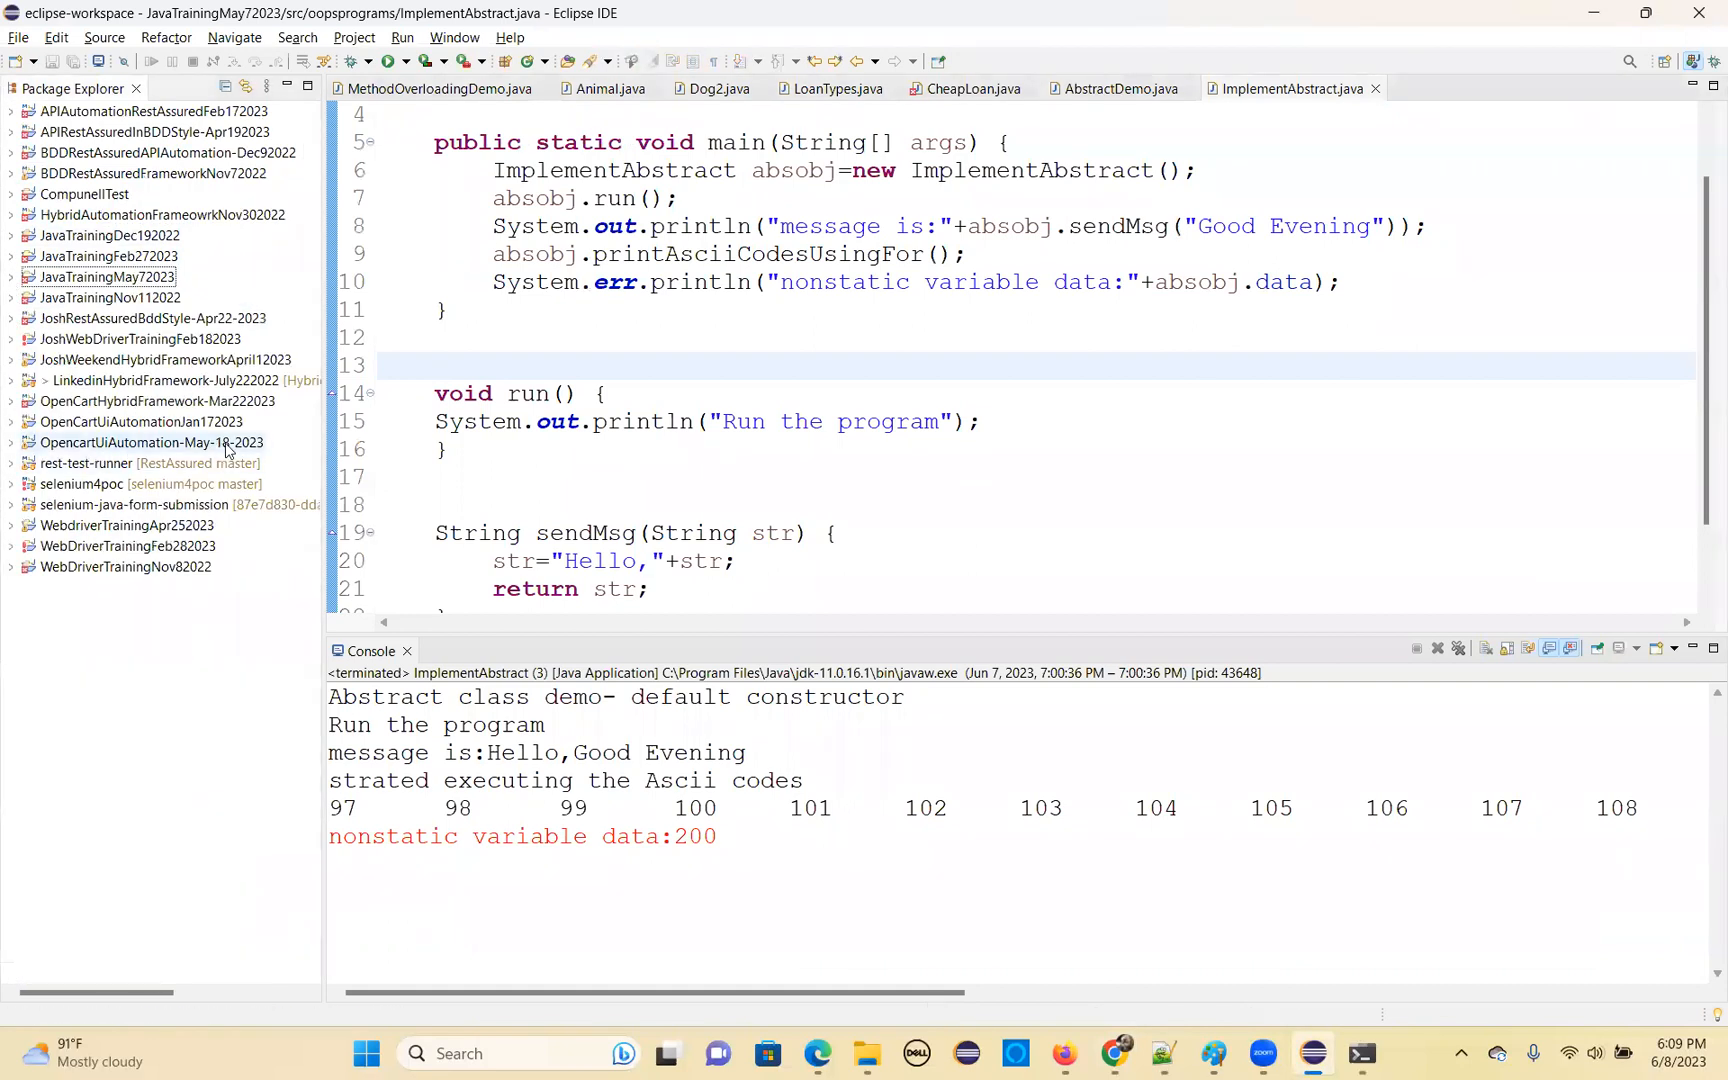
left_click(18, 449)
Open the properties of the OpencartUiAutomation-May-18-2023 project's pom.xml and copy its full file location
scroll(137, 710, "down", 2)
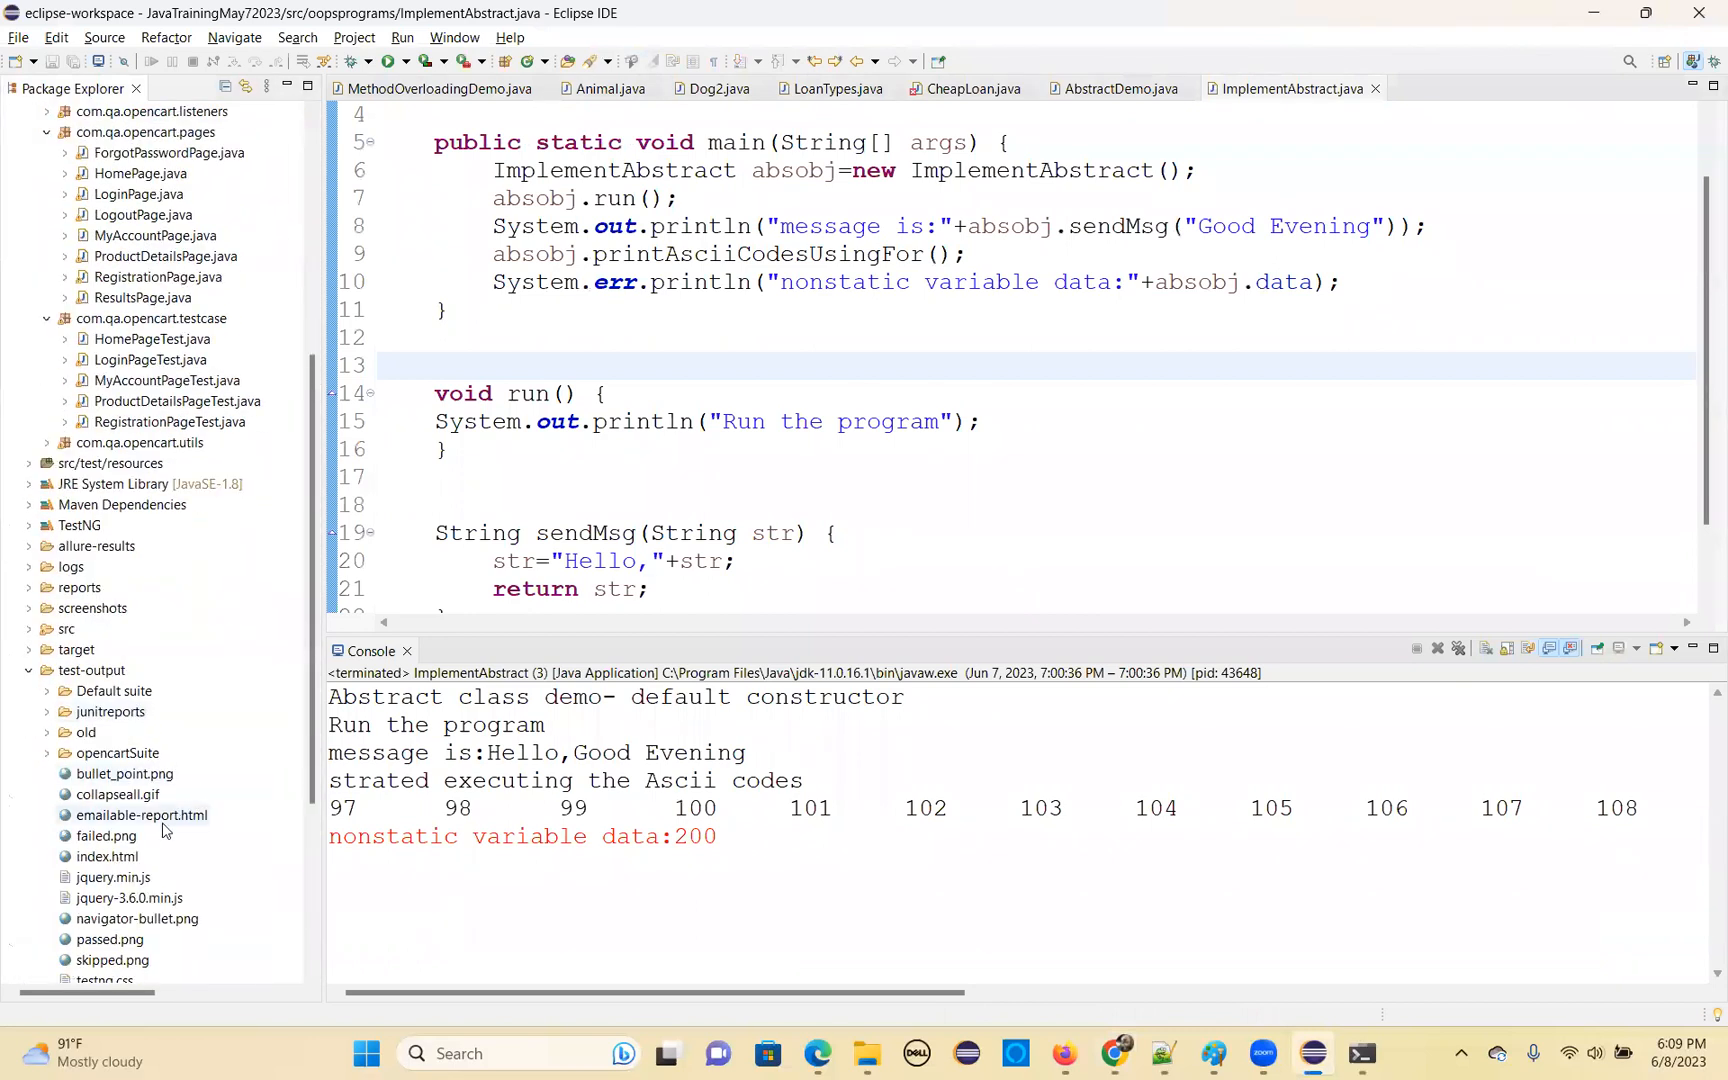
scroll(160, 832, "down", 2)
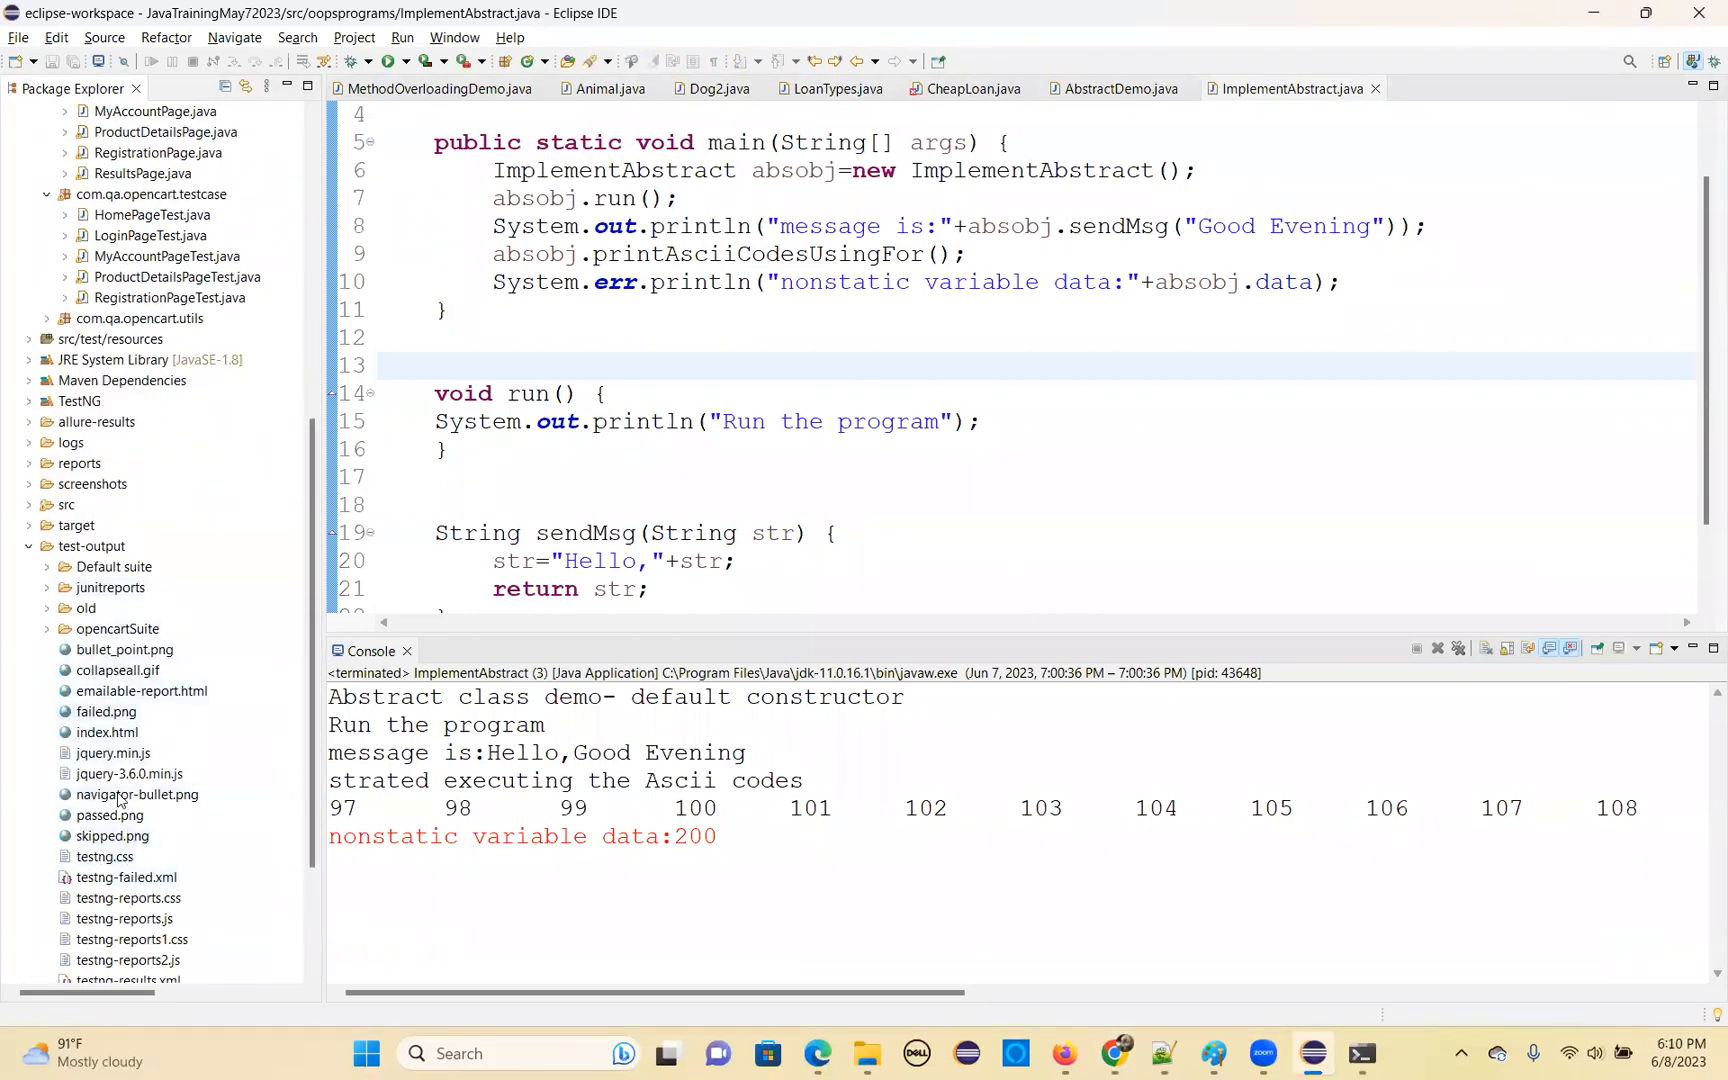
scroll(150, 900, "down", 3)
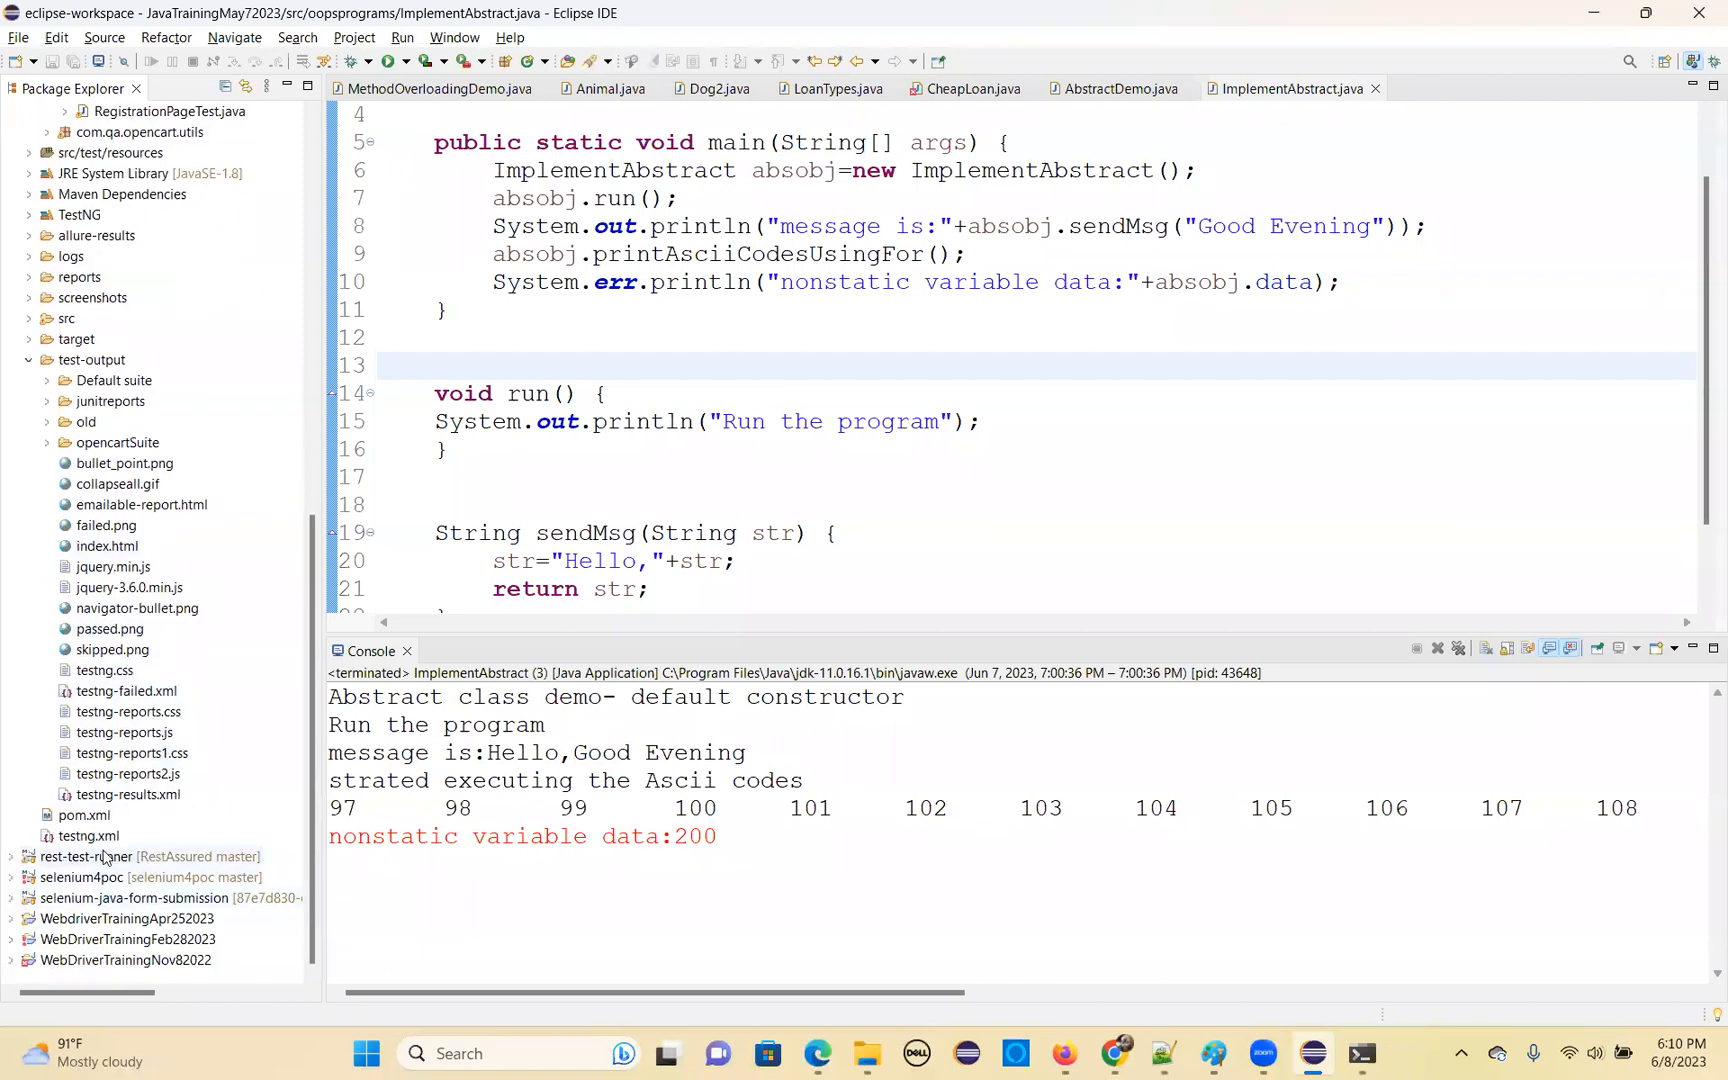
right_click(88, 815)
left_click(184, 803)
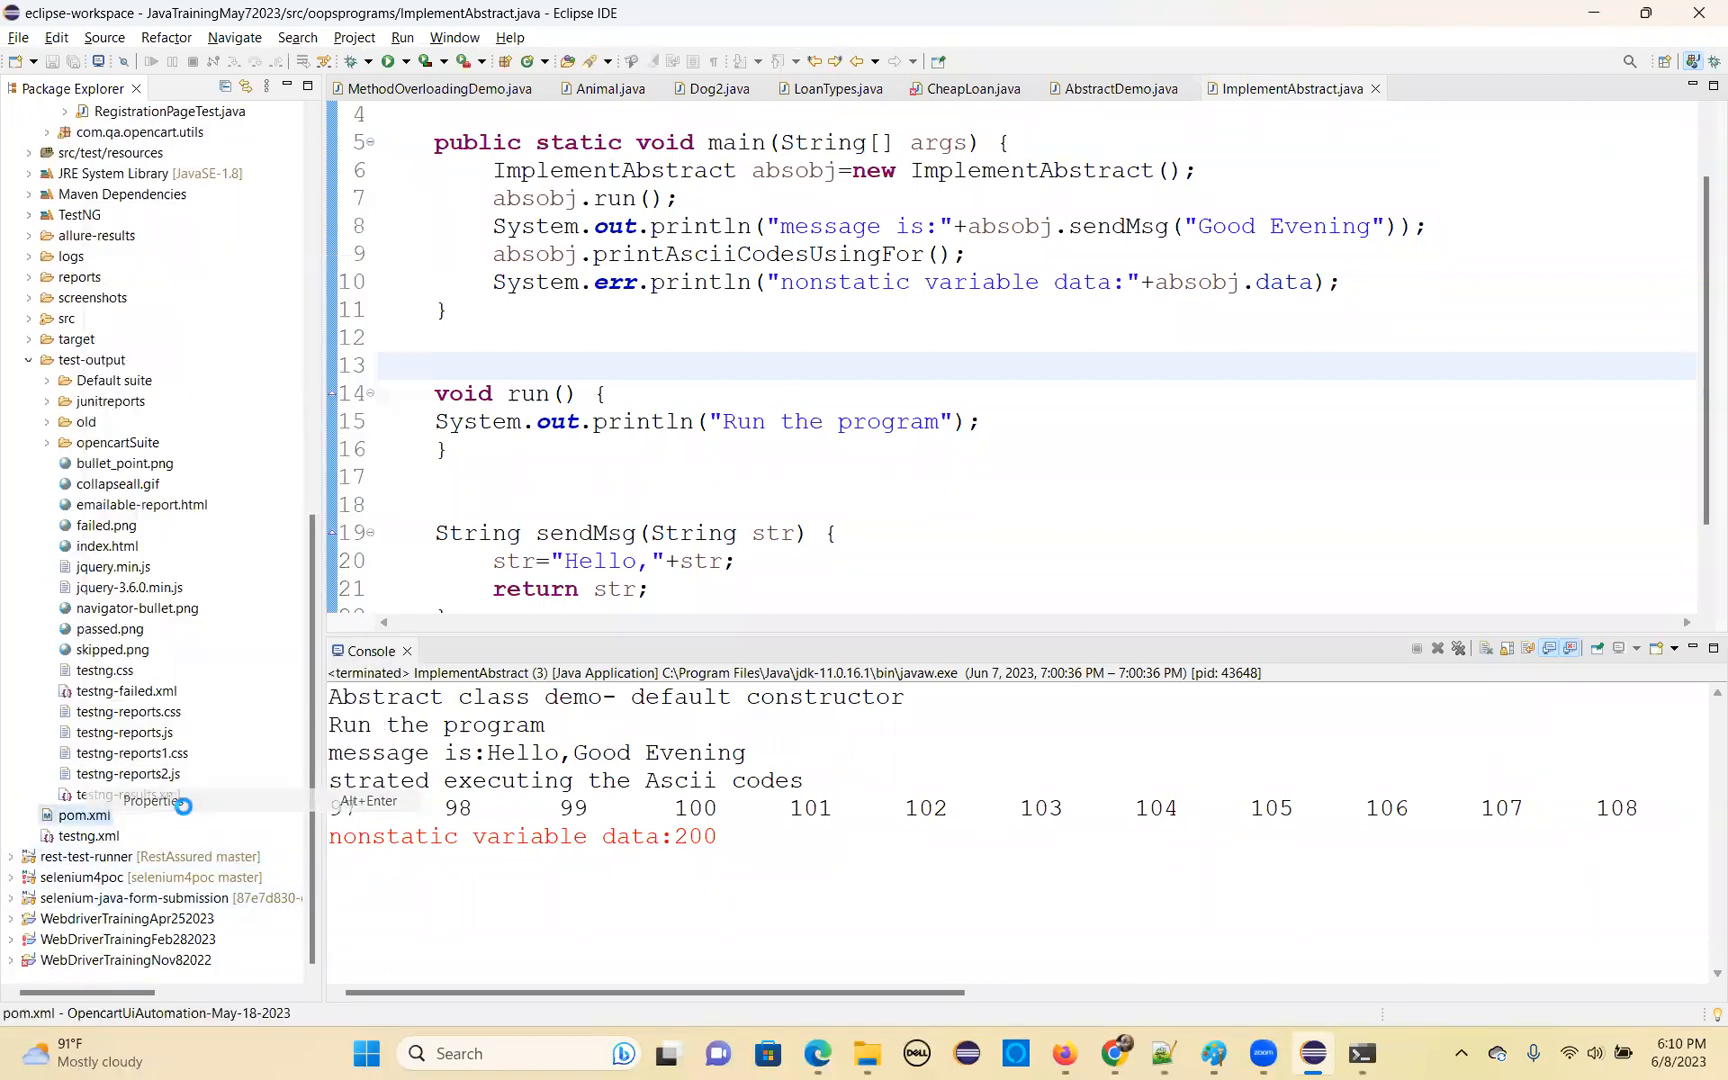
left_click_drag(701, 296, 1116, 303)
key("ctrl+c")
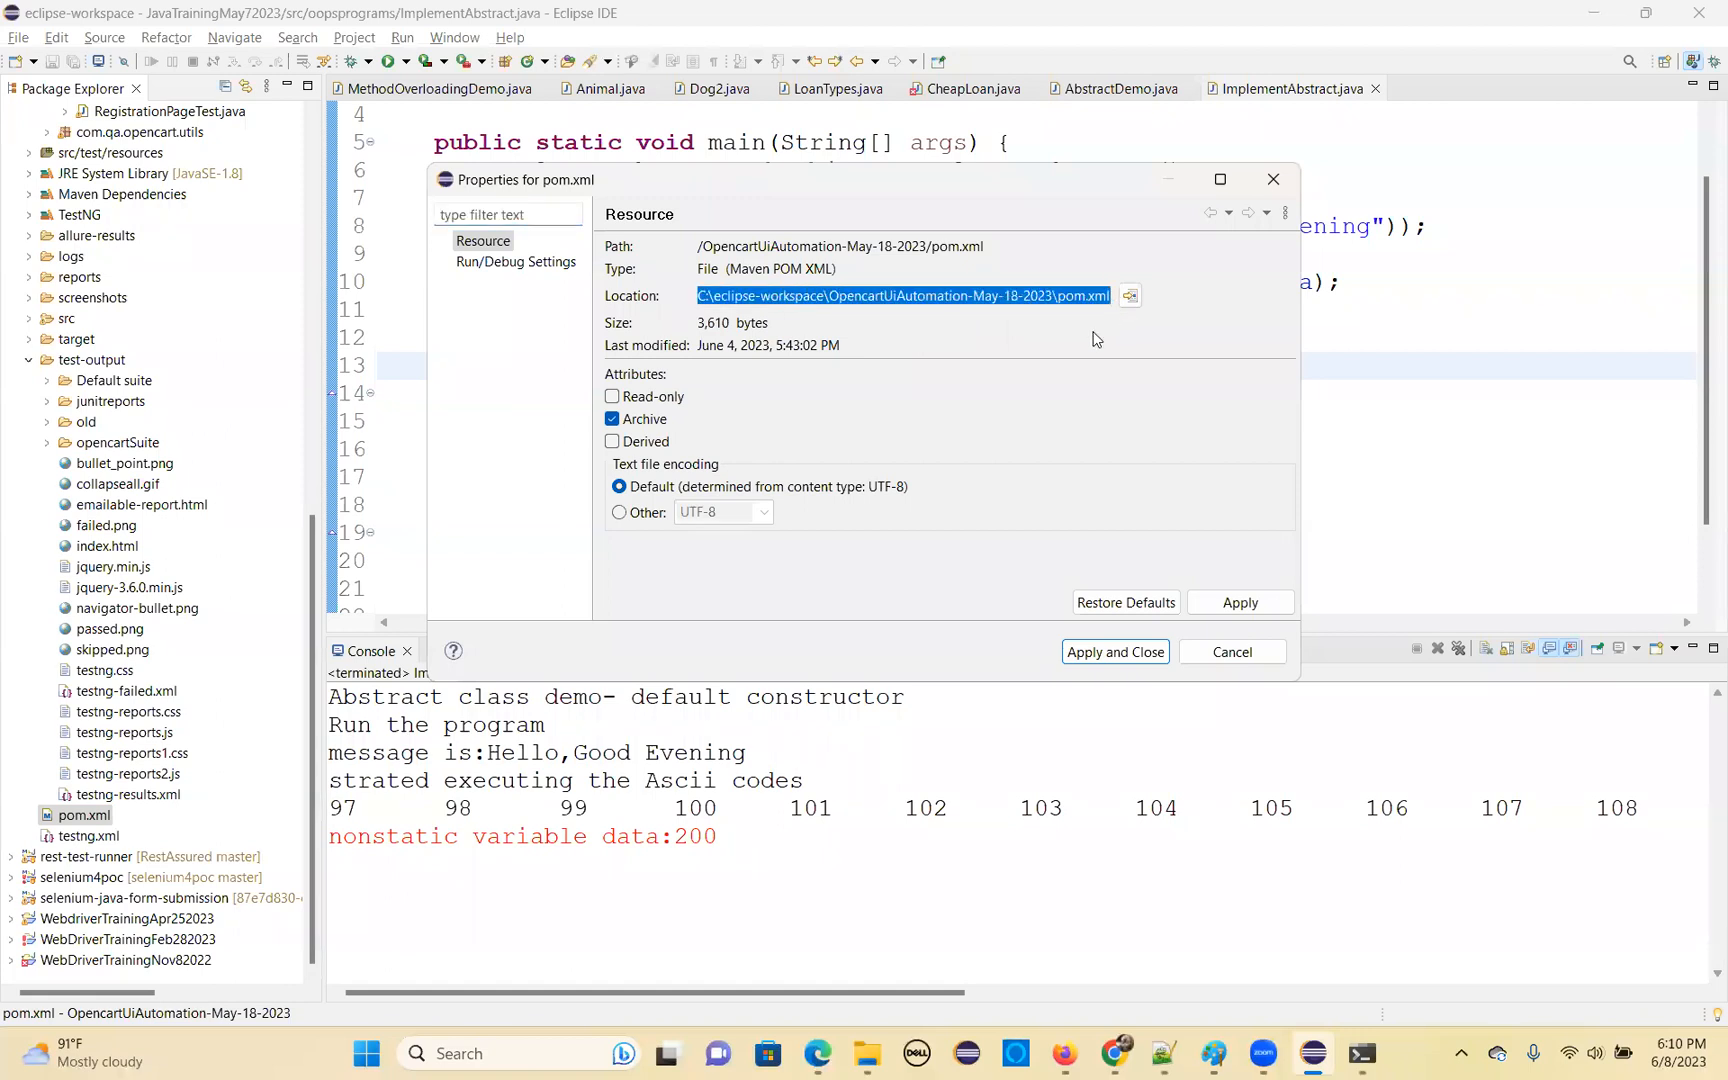
Switch back to Jenkins in Chrome, set the Maven step's POM to C:\eclipse-workspace\OpencartUiAutomation-May-18-2023\pom.xml, and save the job configuration
left_click(1115, 1052)
key("ctrl+v")
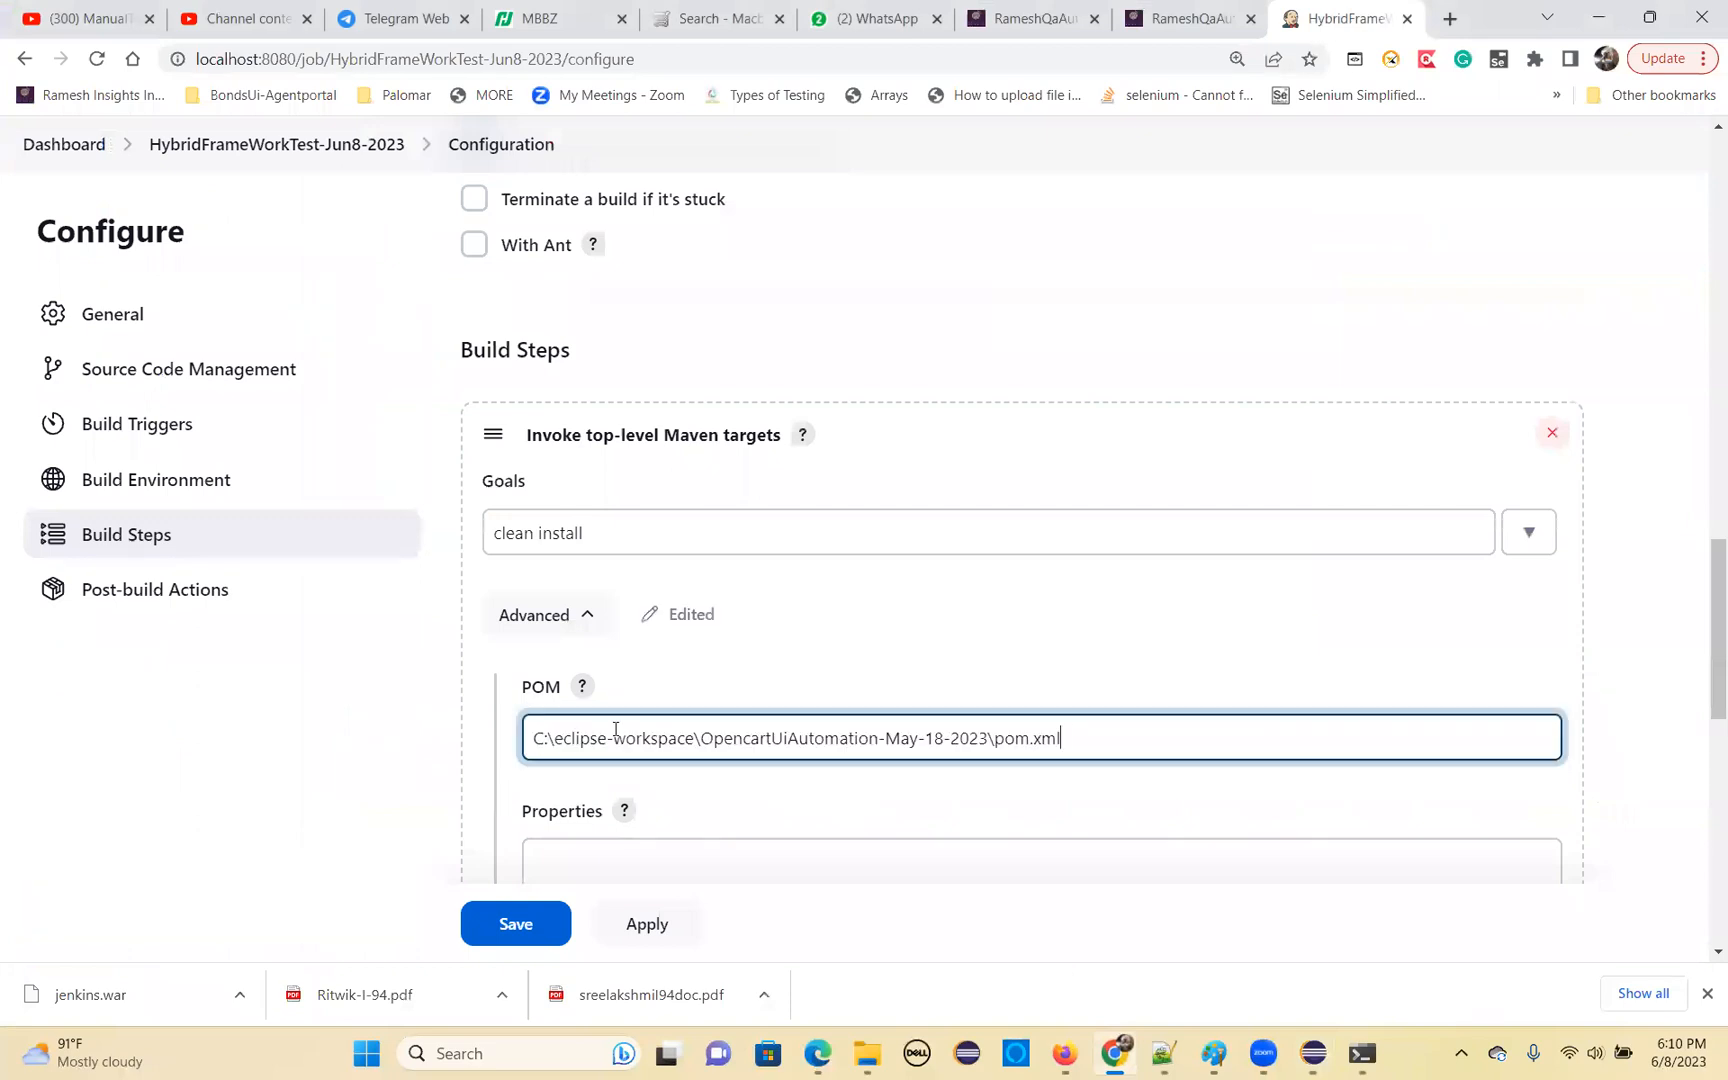
scroll(620, 700, "down", 3)
scroll(614, 687, "down", 5)
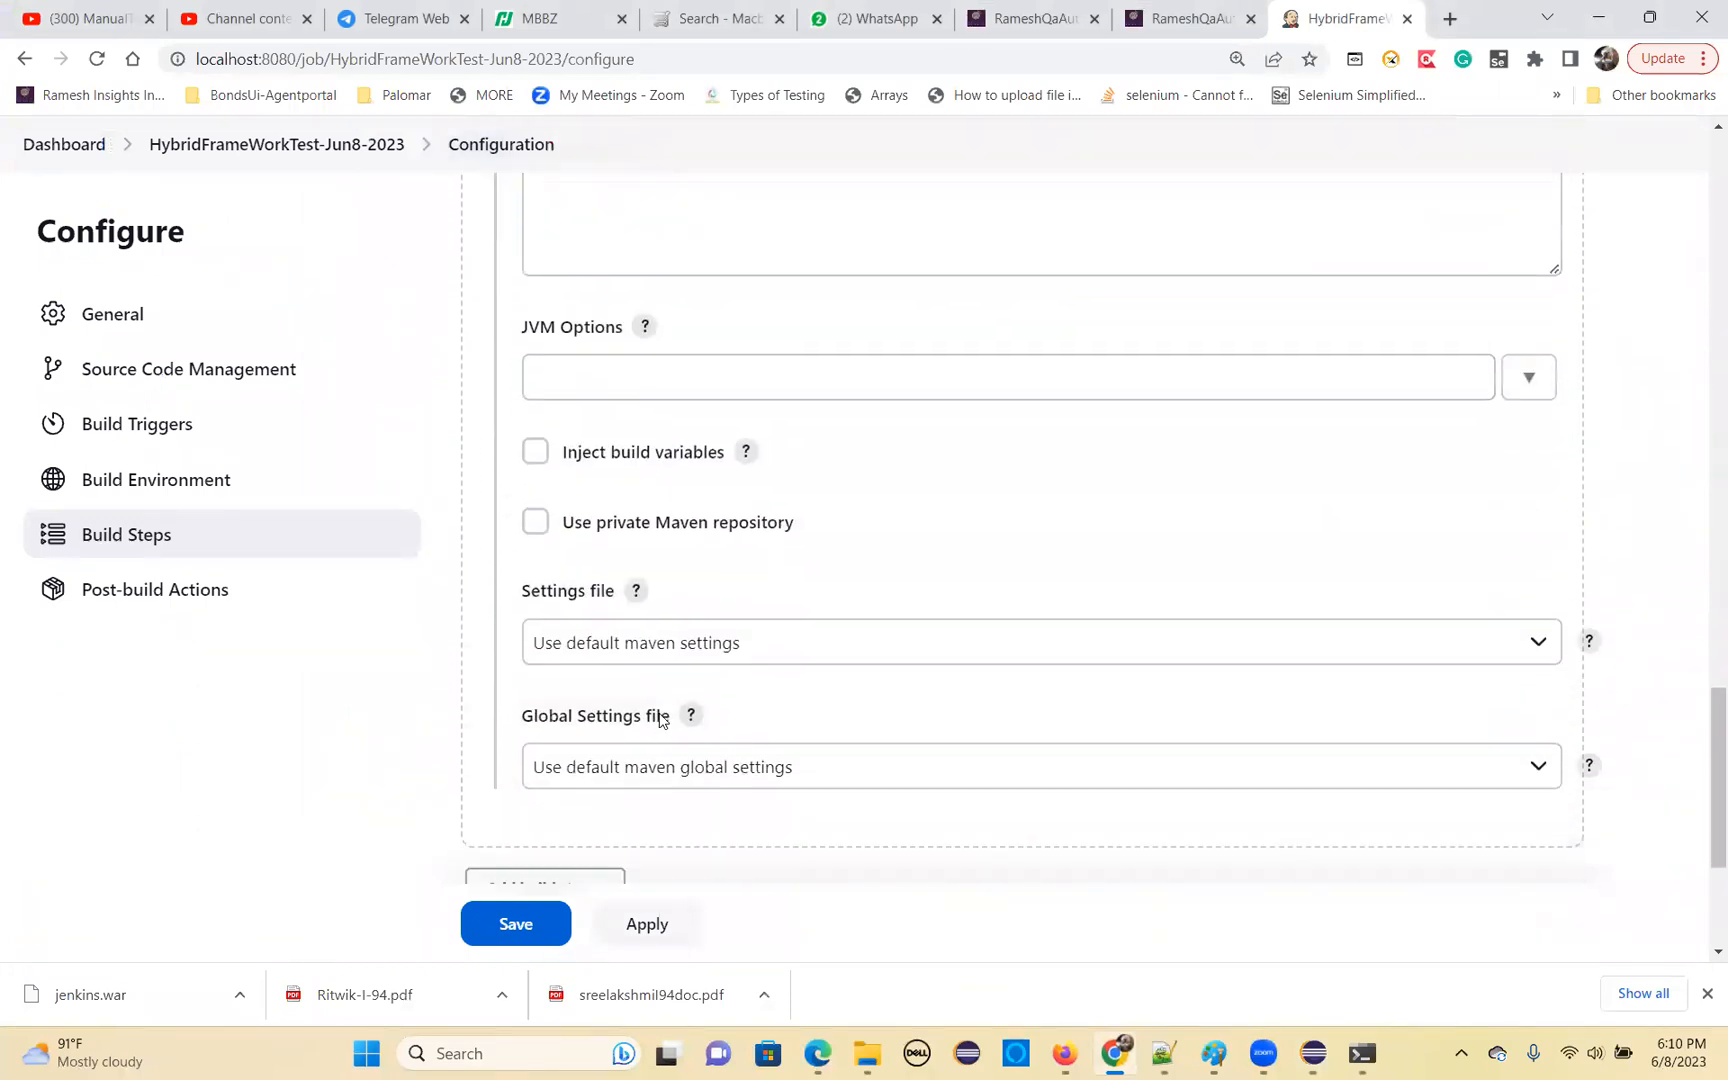
scroll(663, 714, "down", 3)
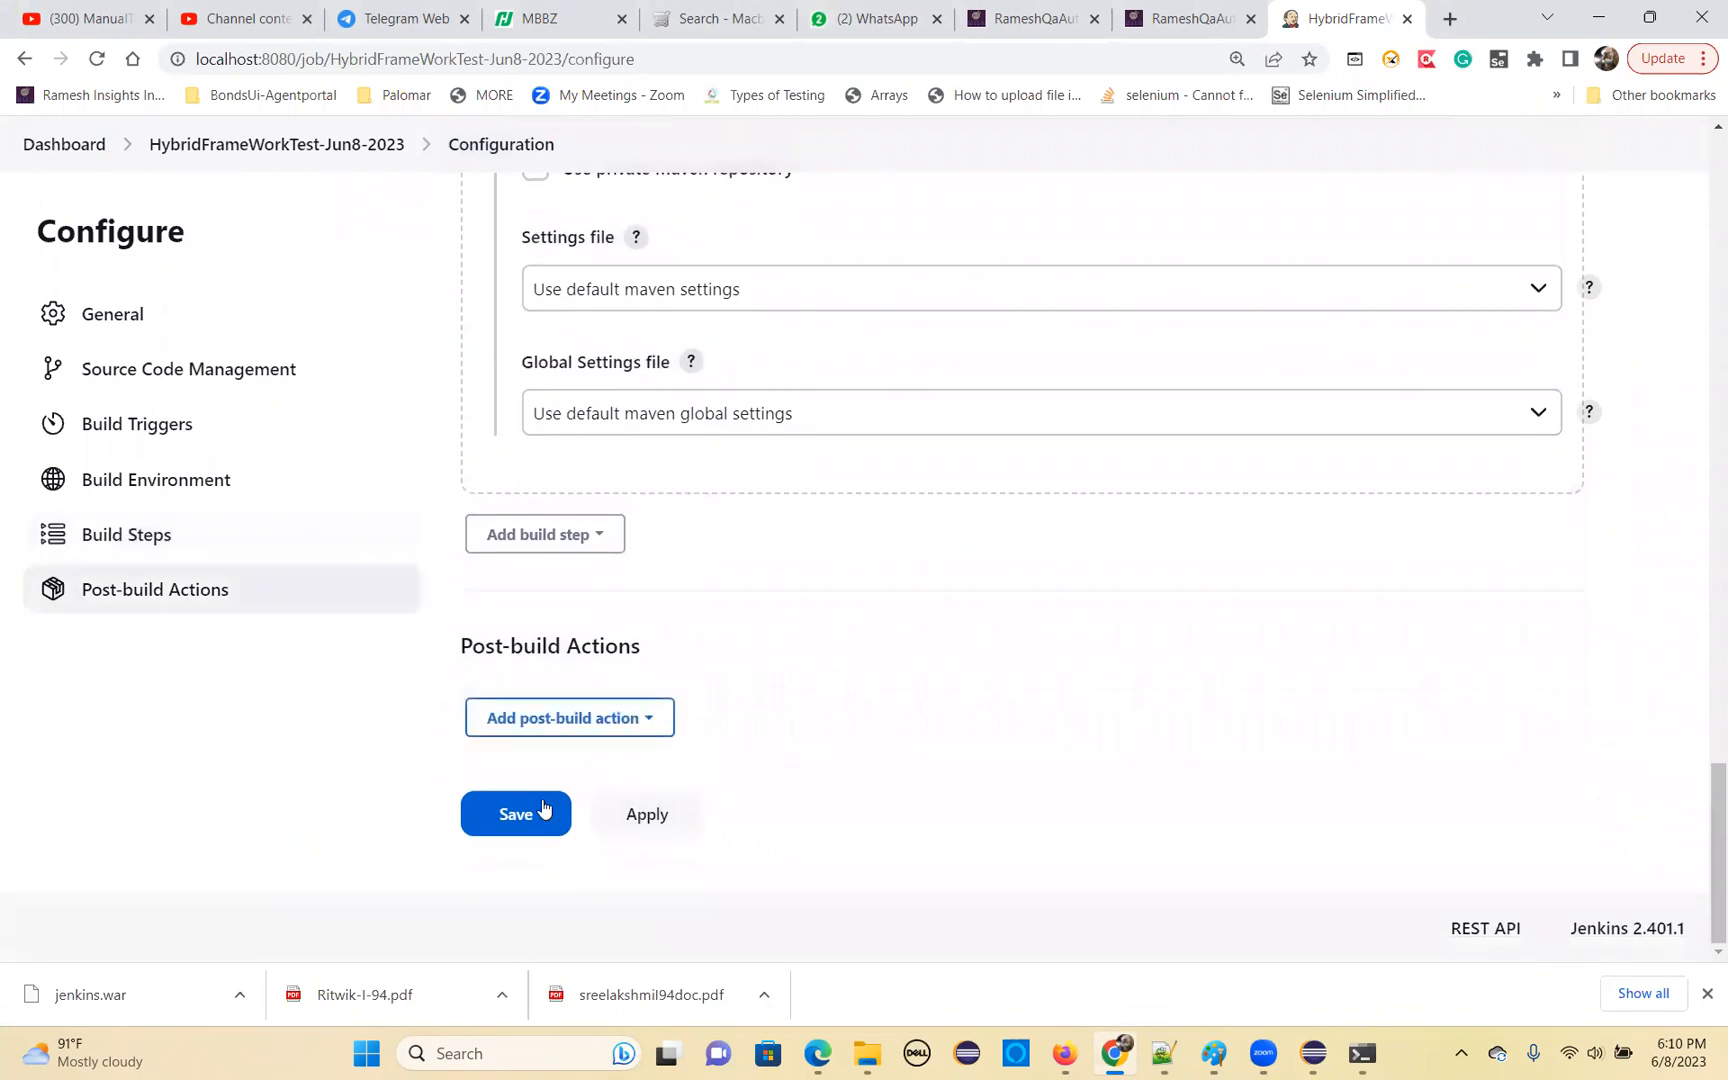
left_click(645, 814)
left_click(530, 815)
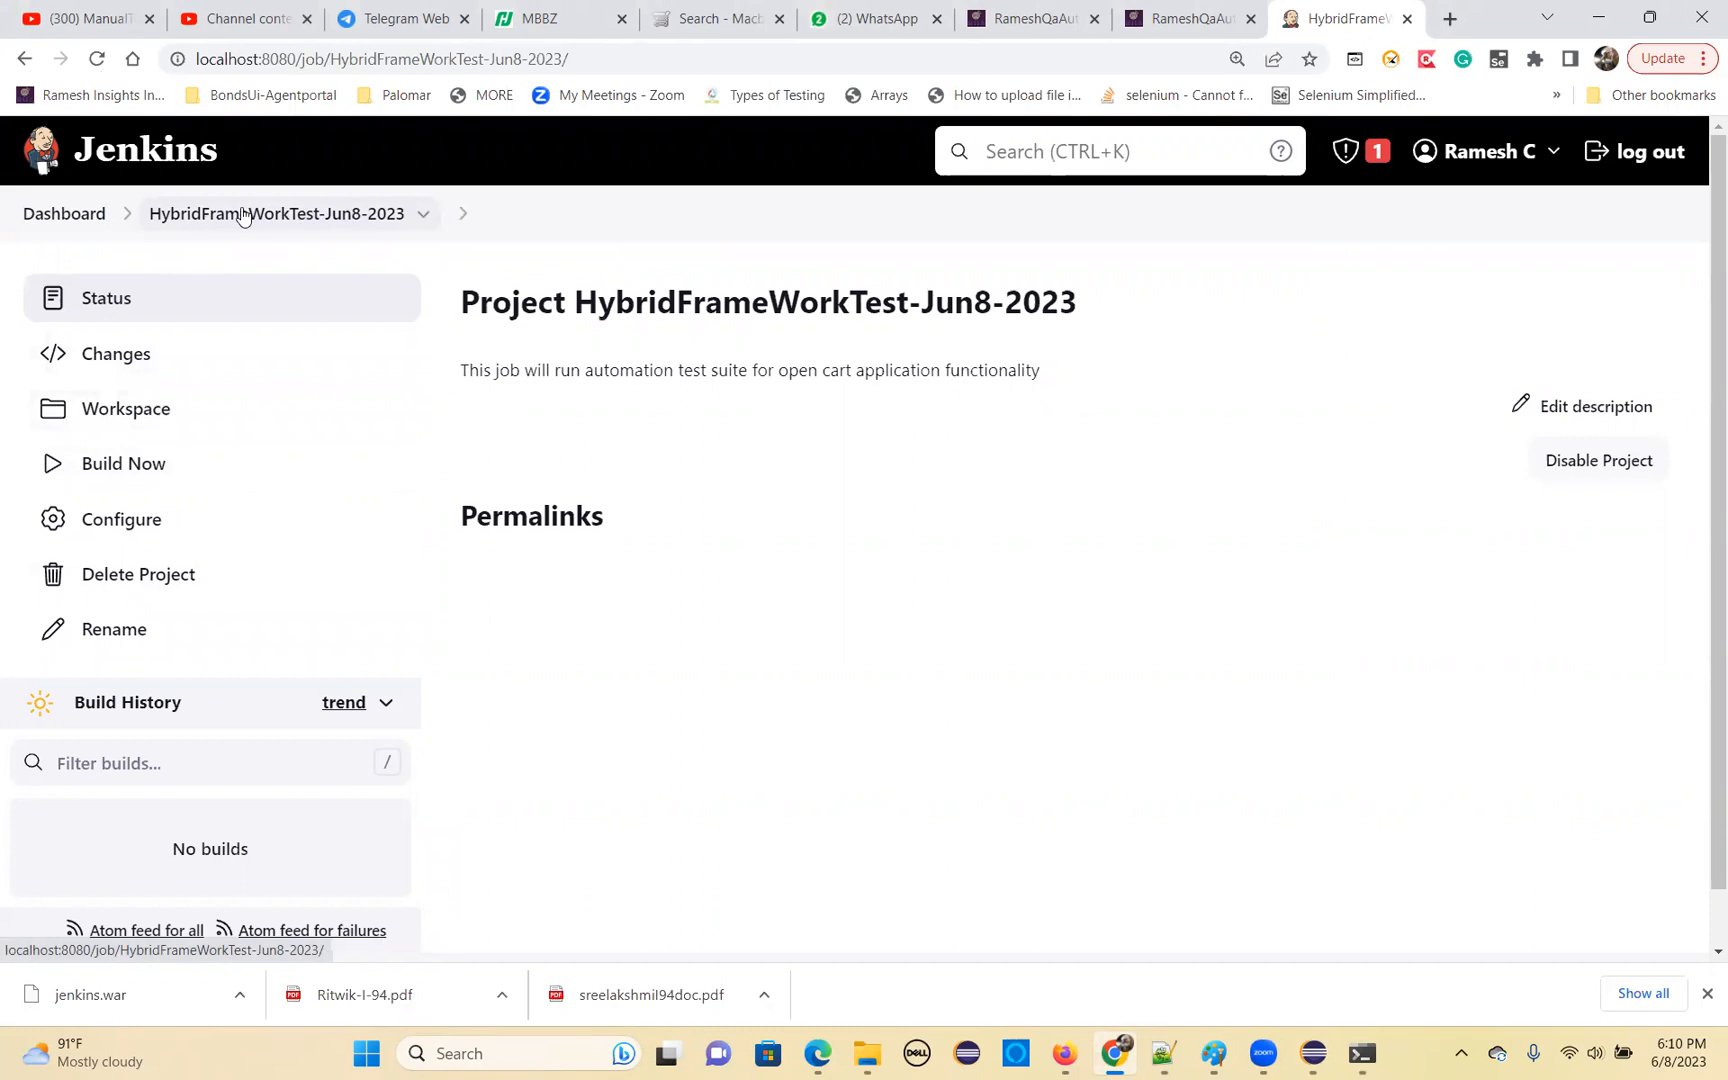
Start an immediate build of the HybridFrameWorkTest-Jun8-2023 project
left_click_drag(576, 316, 1088, 305)
left_click(745, 306)
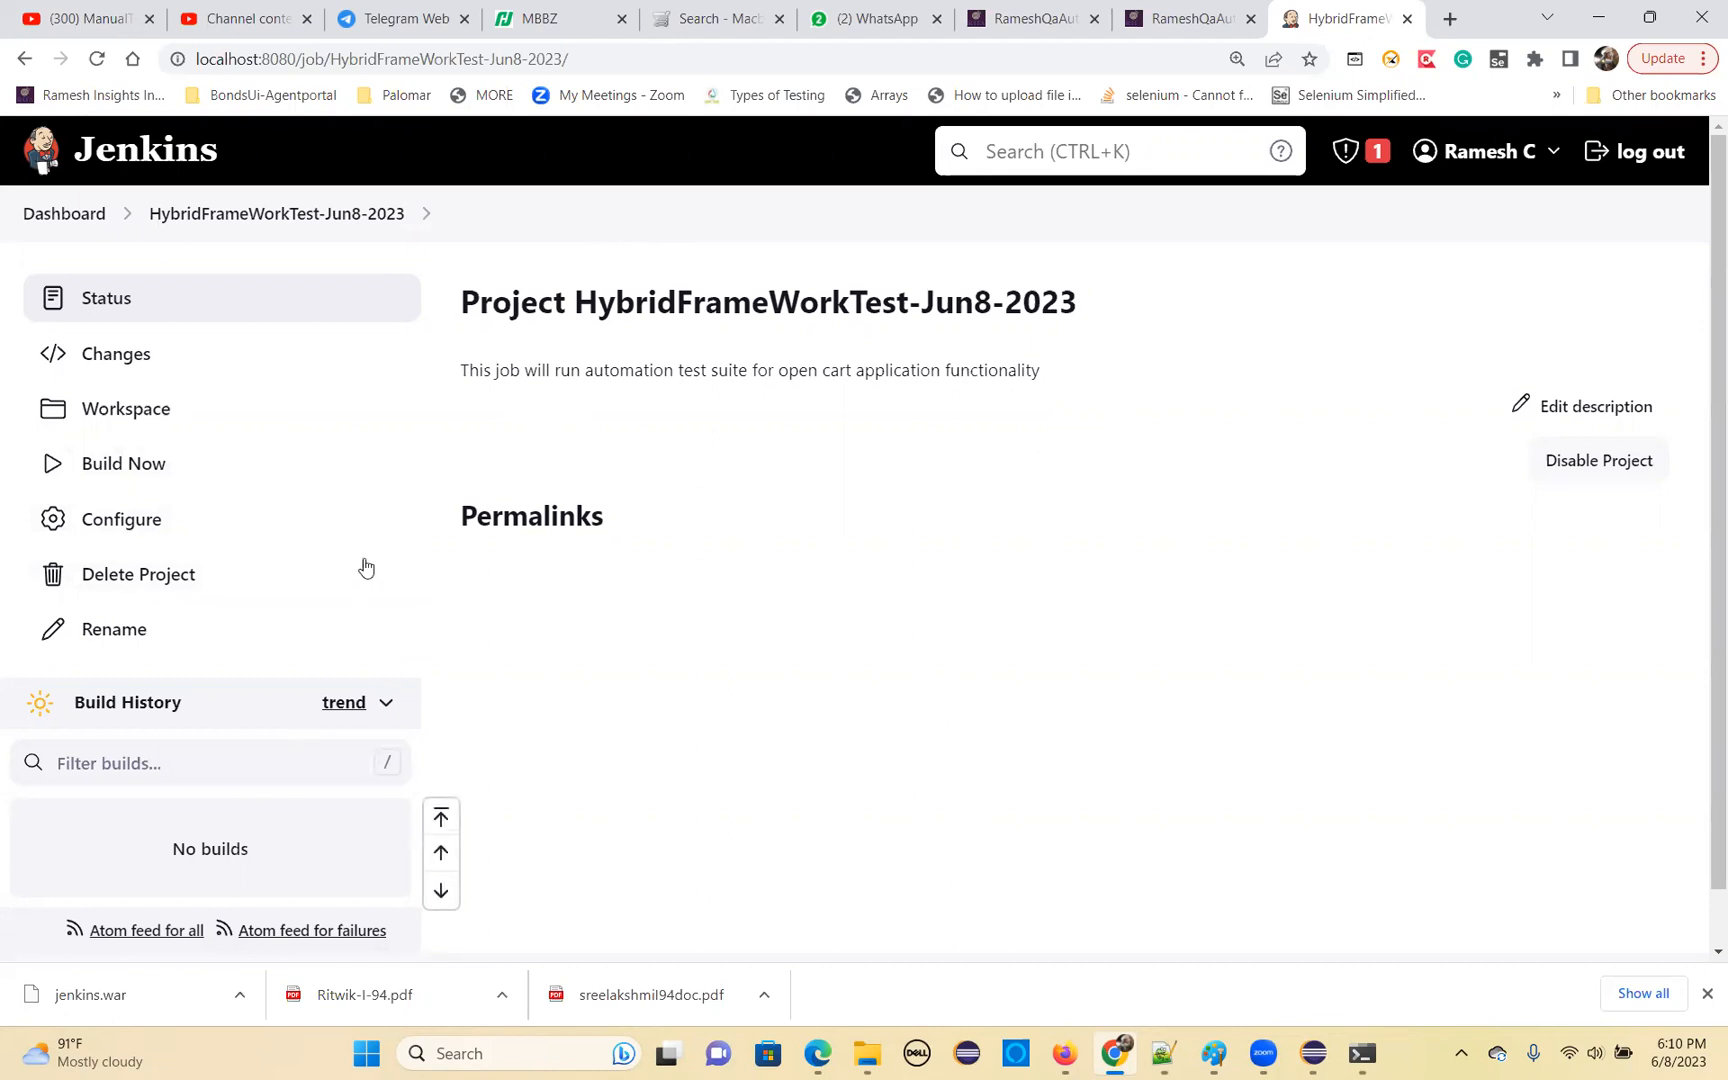
left_click(120, 466)
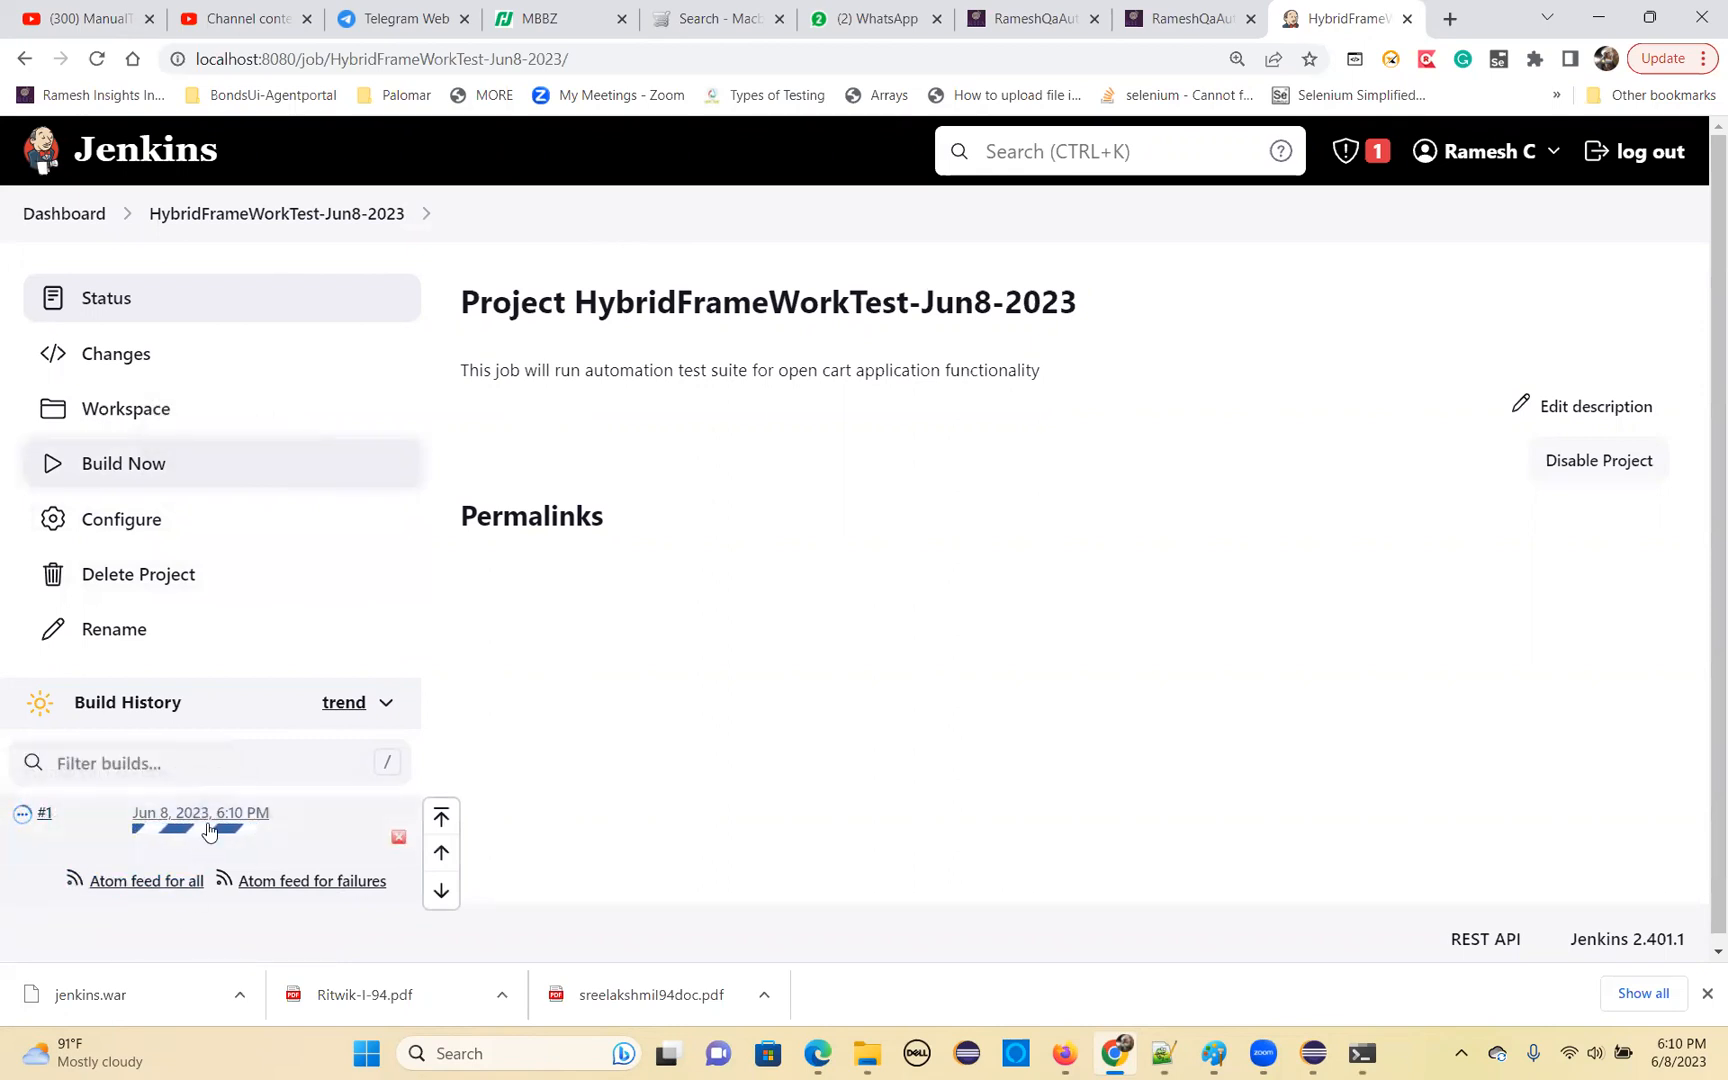
Open build #1 from the build history, look at its status page, and open its console output
mouse_move(168, 832)
left_click(185, 818)
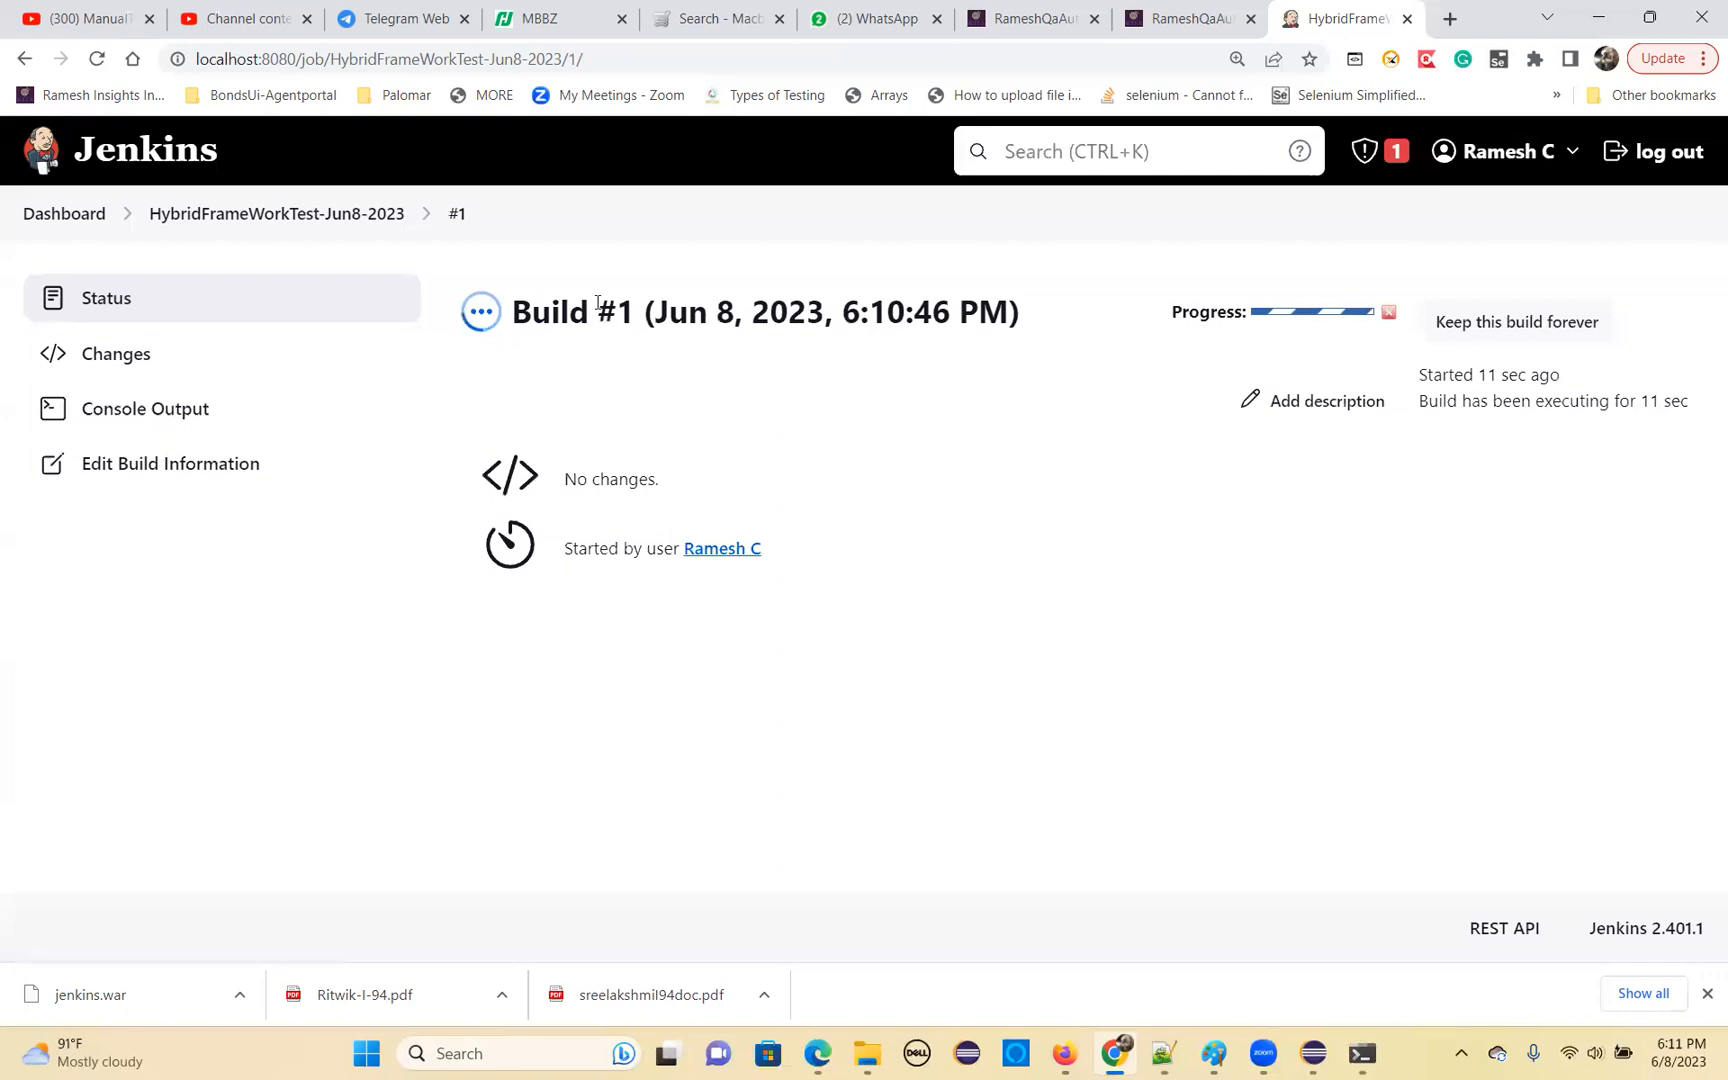
left_click_drag(617, 309, 828, 314)
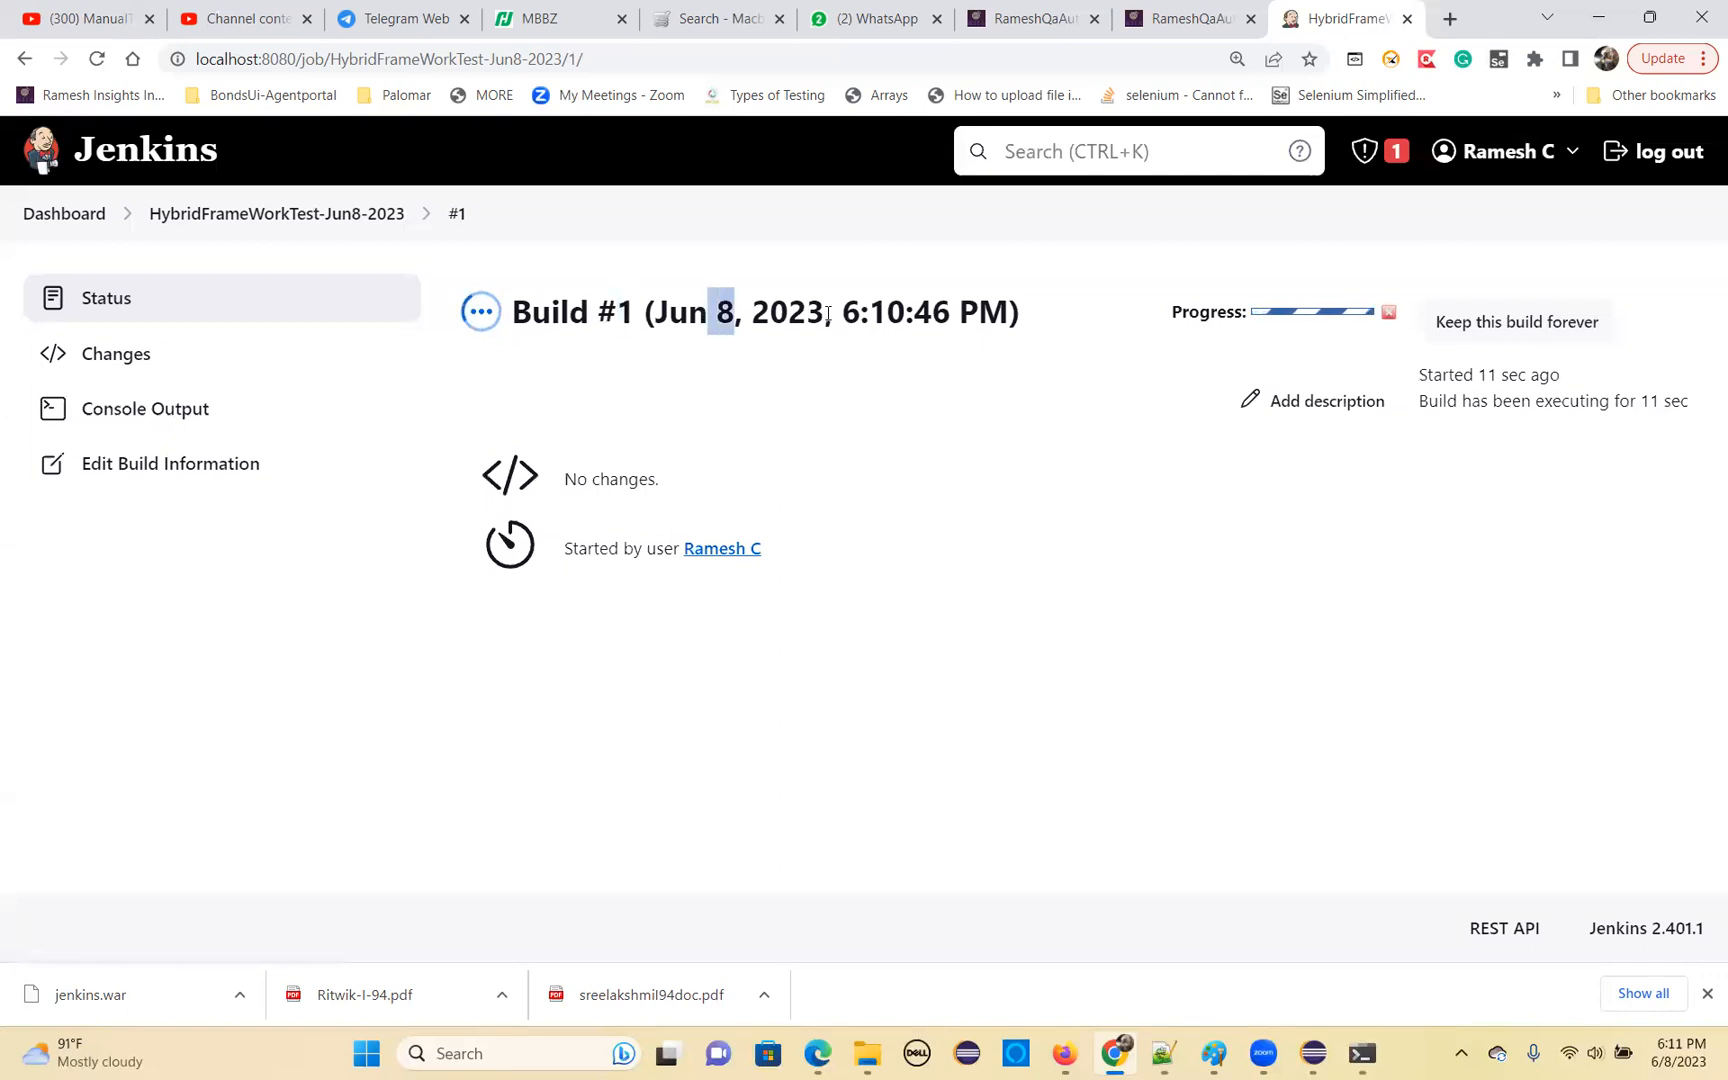
left_click(166, 411)
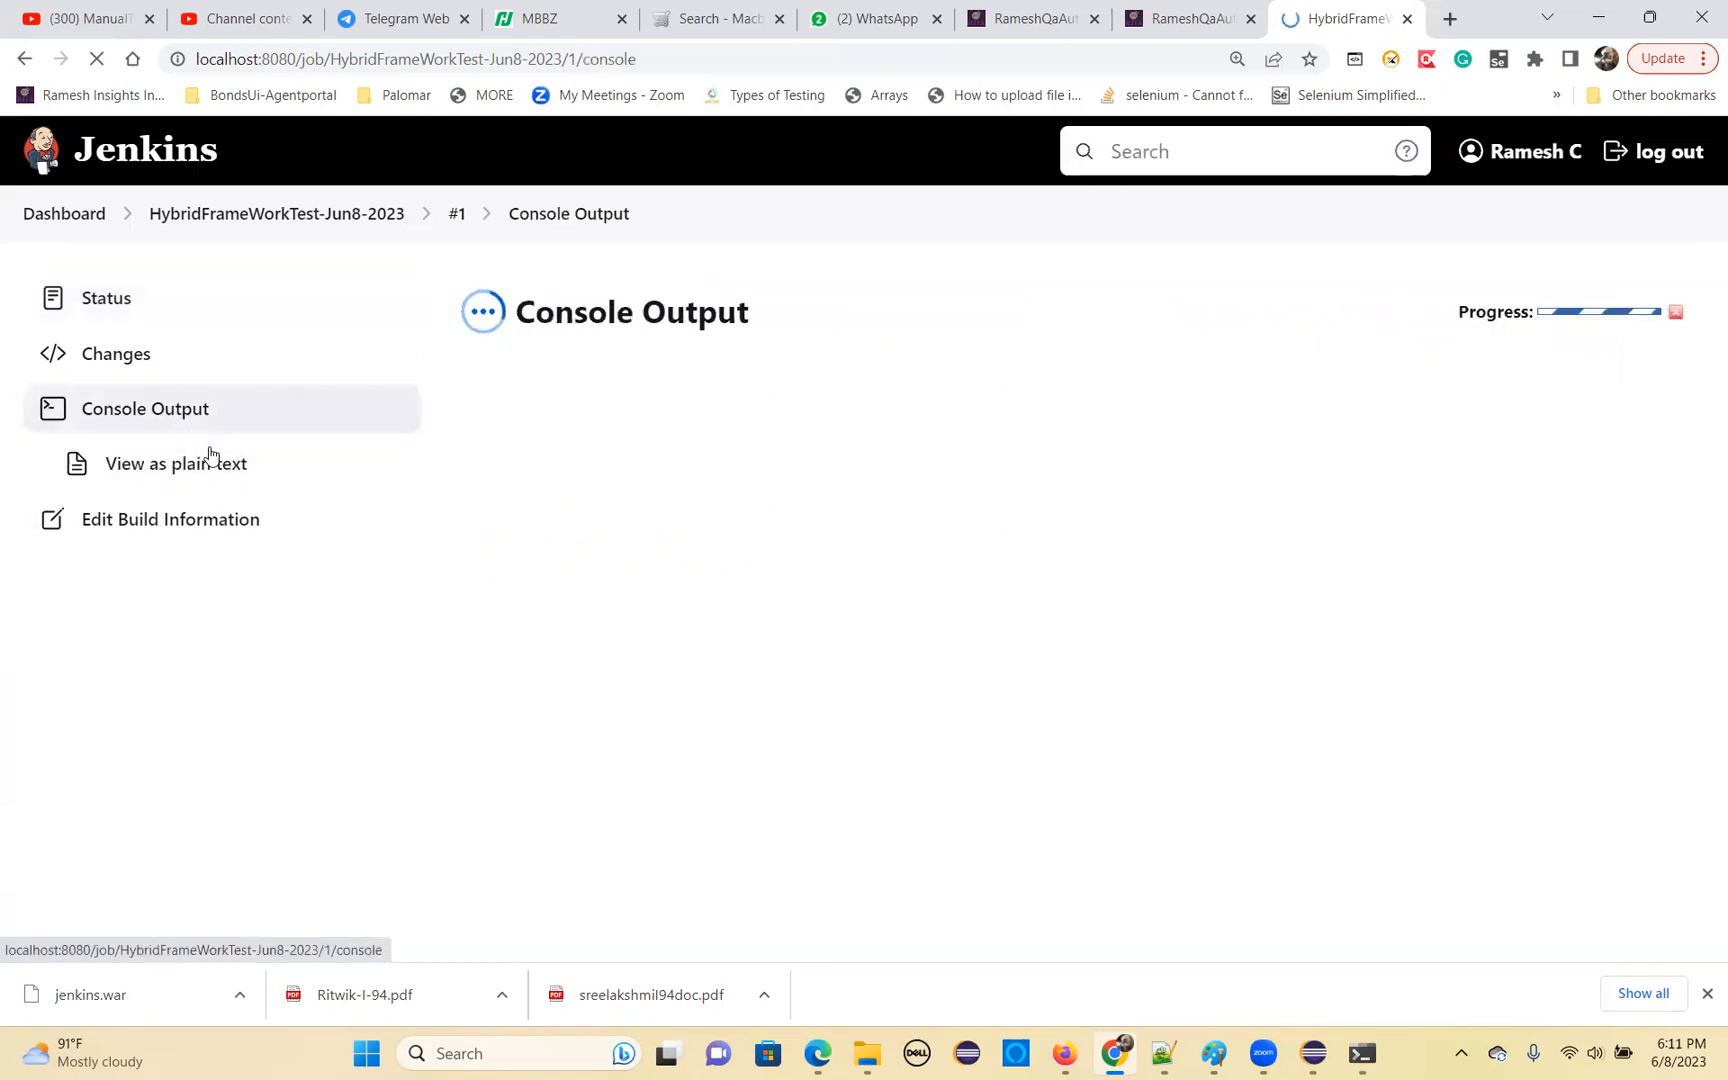